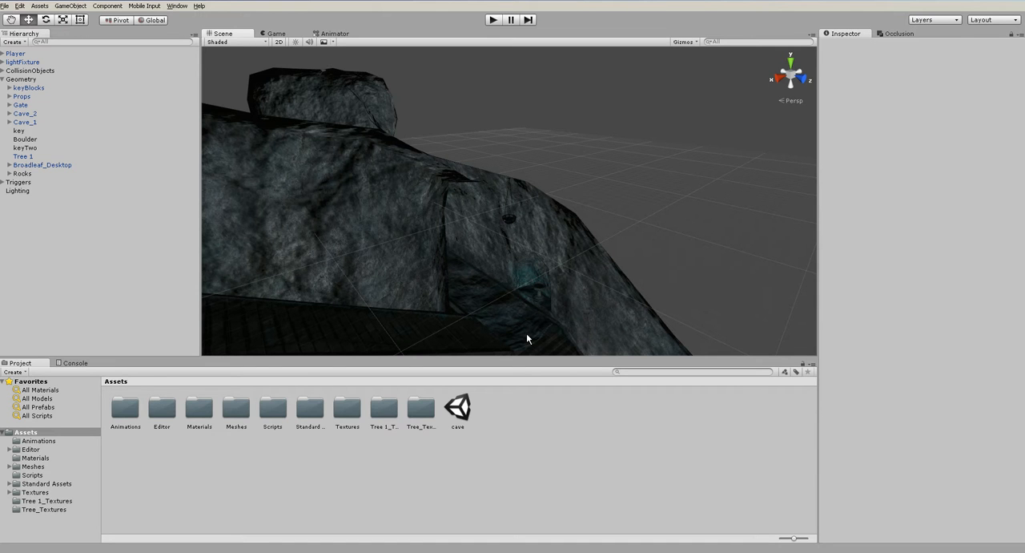
- Inspect the Static setting of keyBlocks and the baked resolution and final gather ray count in the scene's Lighting settings
{"action": "left_click", "coordinate": [34, 89]}
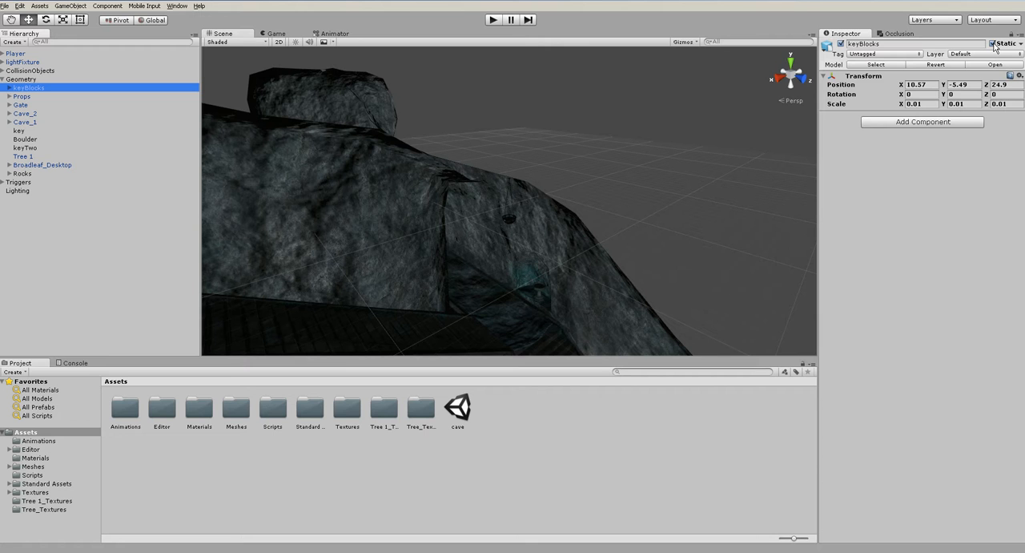
{"action": "left_click", "coordinate": [725, 184]}
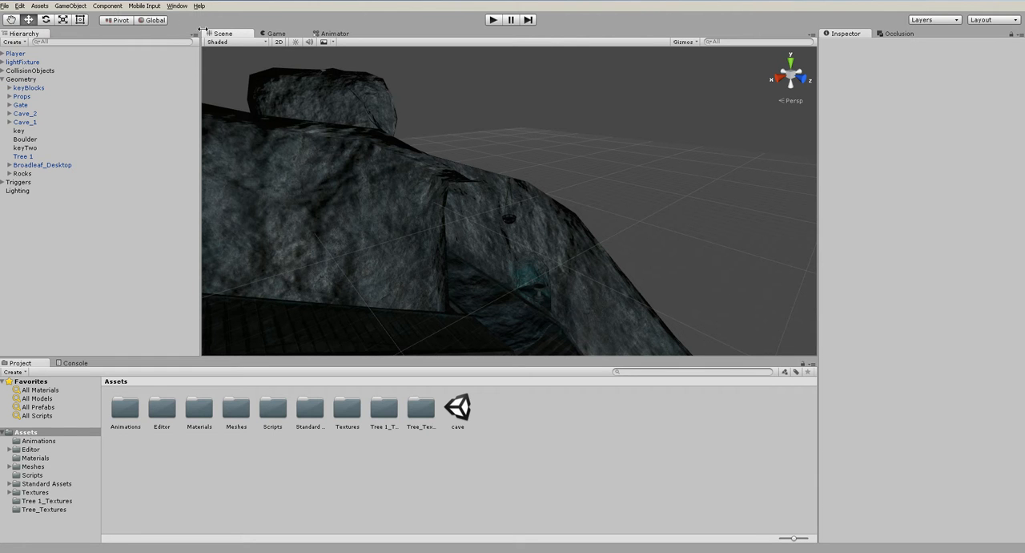
{"action": "left_click", "coordinate": [177, 7]}
{"action": "left_click", "coordinate": [218, 178]}
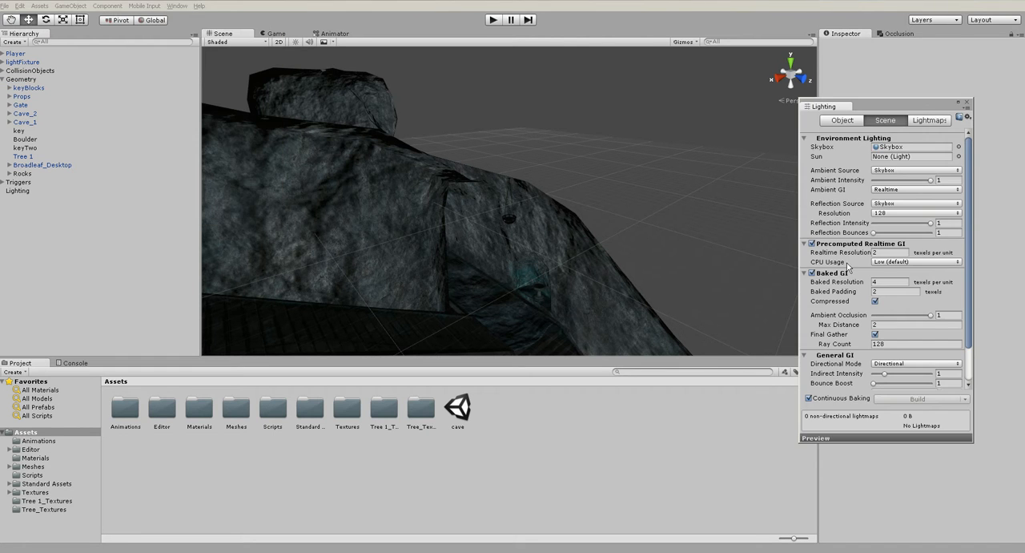
{"action": "mouse_move", "coordinate": [860, 276]}
{"action": "mouse_move", "coordinate": [821, 327]}
{"action": "left_click", "coordinate": [889, 282]}
{"action": "left_click", "coordinate": [882, 345]}
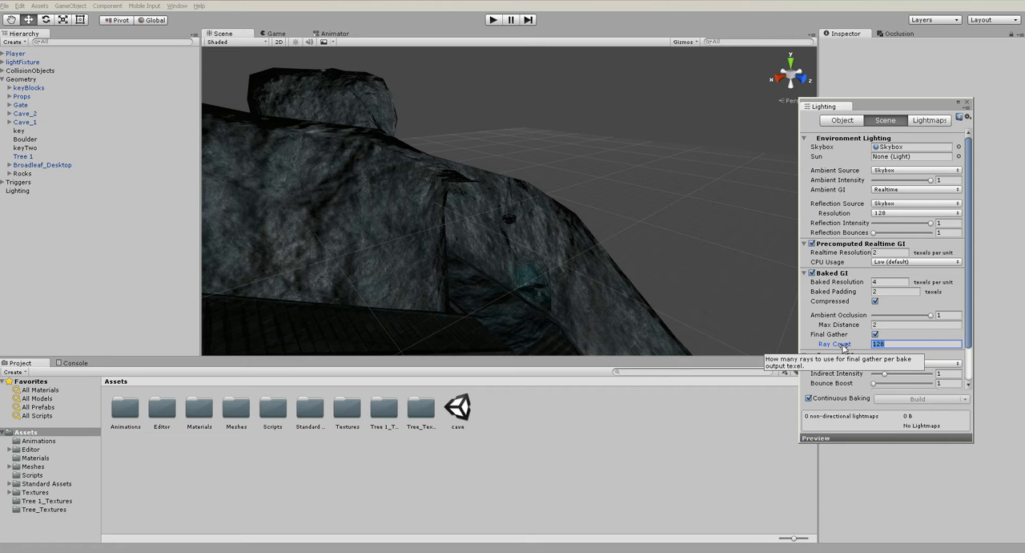
{"action": "left_click", "coordinate": [726, 258]}
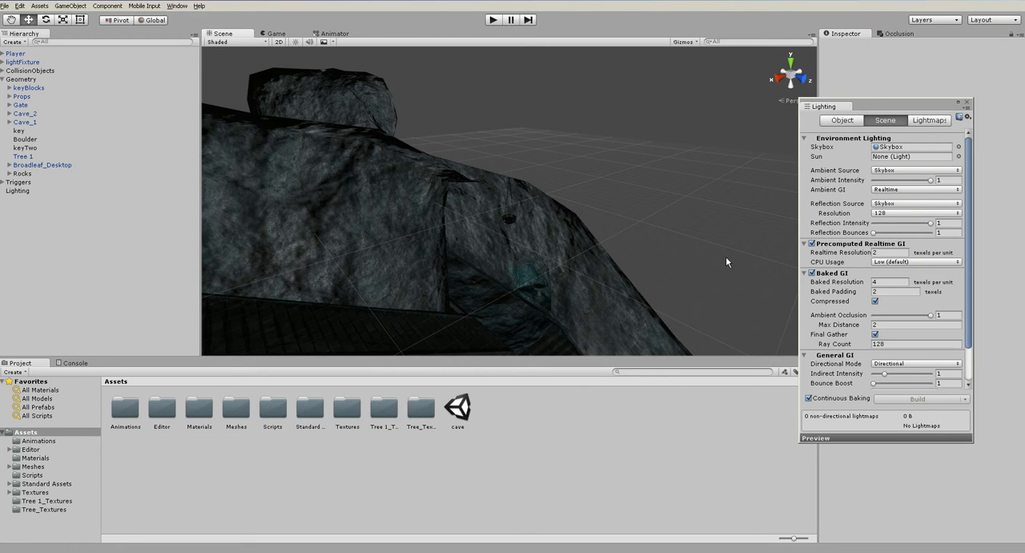
- Preview the cave with scene lighting switched on and off, and close the Lighting window
{"action": "left_click", "coordinate": [295, 42]}
{"action": "left_click_drag", "start_coordinate": [596, 202], "coordinate": [547, 207], "text": "alt"}
{"action": "left_click", "coordinate": [967, 103]}
{"action": "left_click_drag", "start_coordinate": [640, 183], "coordinate": [696, 222], "text": "alt"}
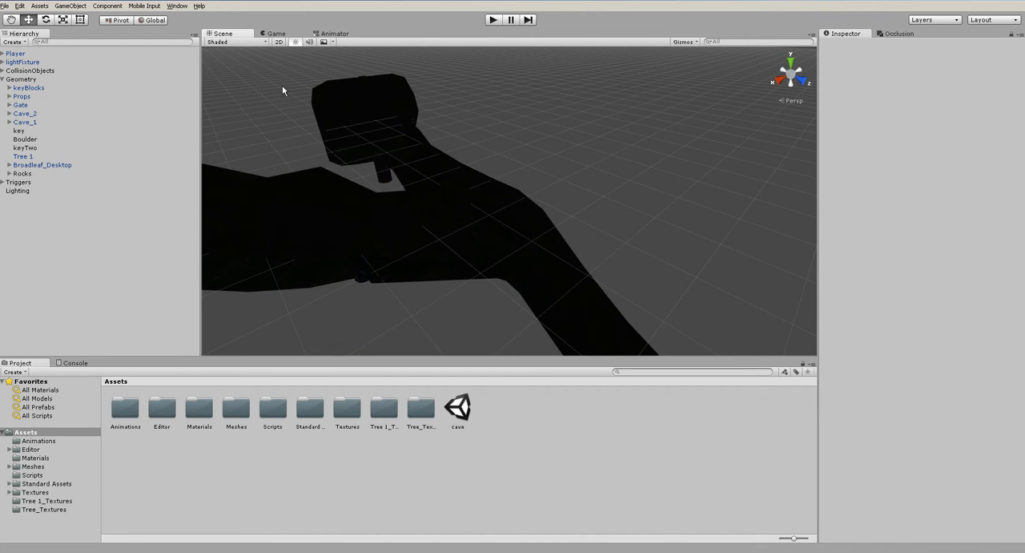
{"action": "left_click", "coordinate": [295, 41]}
- Collapse the Geometry group and frame the lightFixture object in the scene to examine it
{"action": "left_click", "coordinate": [2, 78]}
{"action": "left_click", "coordinate": [22, 62]}
{"action": "key", "text": "f"}
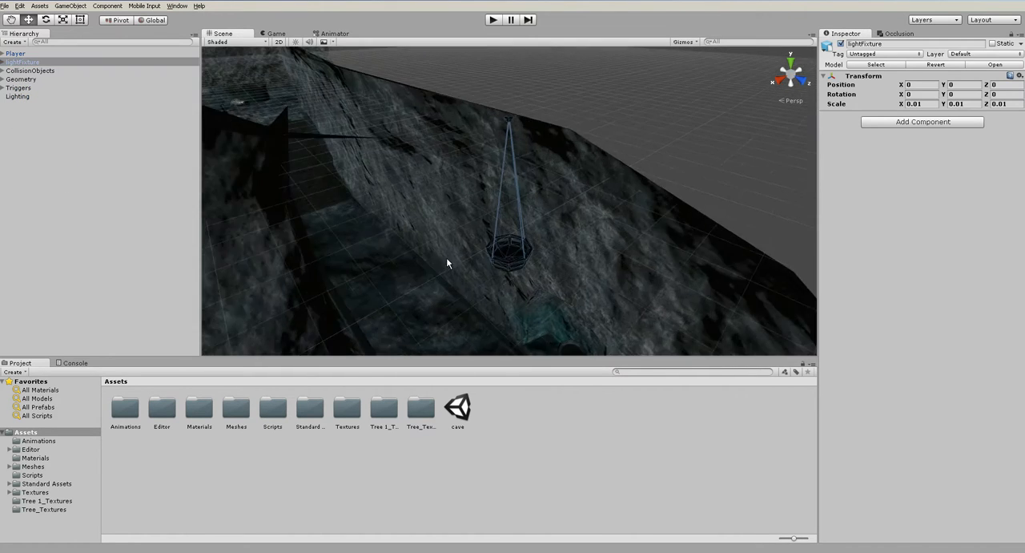
{"action": "left_click_drag", "start_coordinate": [408, 209], "coordinate": [566, 162], "text": "alt"}
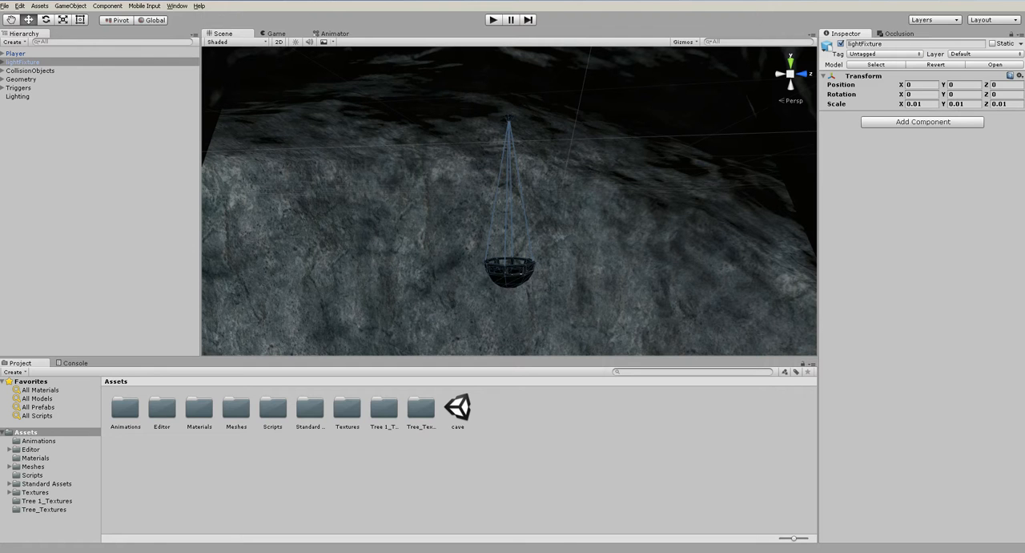
{"action": "left_click", "coordinate": [25, 64]}
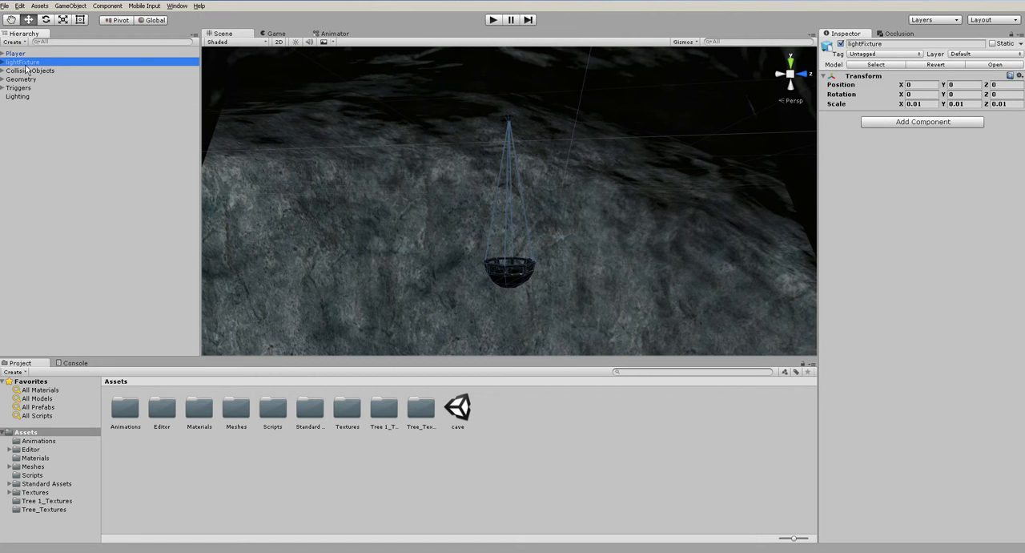
{"action": "left_click", "coordinate": [54, 121]}
{"action": "left_click", "coordinate": [25, 63]}
- Create an empty game object and name it hangingLight
{"action": "left_click", "coordinate": [67, 8]}
{"action": "left_click", "coordinate": [76, 16]}
{"action": "left_click", "coordinate": [885, 44]}
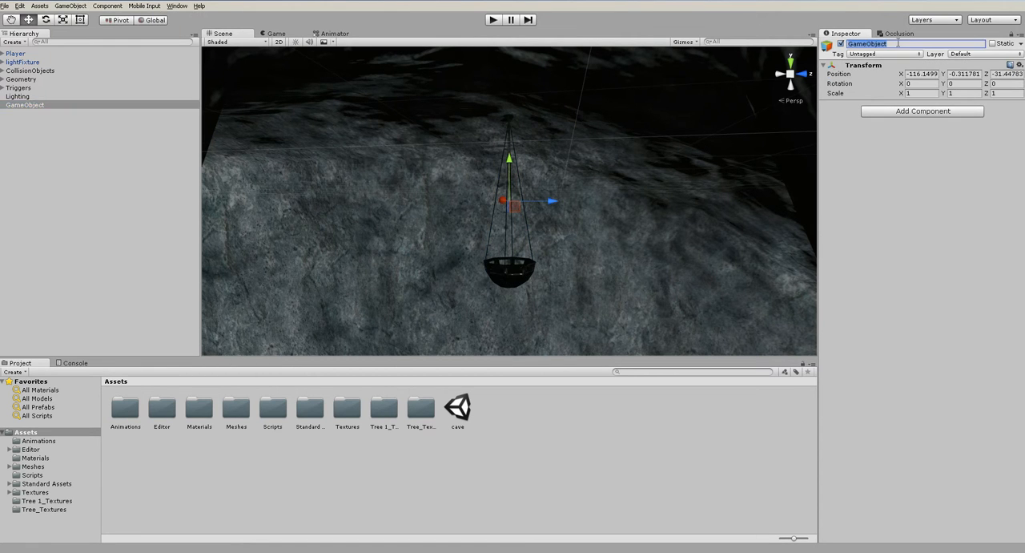
{"action": "type", "text": "Lig"}
{"action": "double_click", "coordinate": [898, 44]}
{"action": "type", "text": "hangingLight"}
{"action": "key", "text": "Return"}
- Raise hangingLight to the ceiling mount where the fixture's chains meet, at about Y 2.116
{"action": "scroll", "coordinate": [502, 228], "scroll_direction": "down", "scroll_amount": 6}
{"action": "left_click_drag", "start_coordinate": [560, 210], "coordinate": [513, 96], "text": "alt"}
{"action": "key", "text": "f"}
{"action": "scroll", "coordinate": [538, 220], "scroll_direction": "up", "scroll_amount": 7}
{"action": "left_click_drag", "start_coordinate": [538, 220], "coordinate": [370, 245], "text": "alt"}
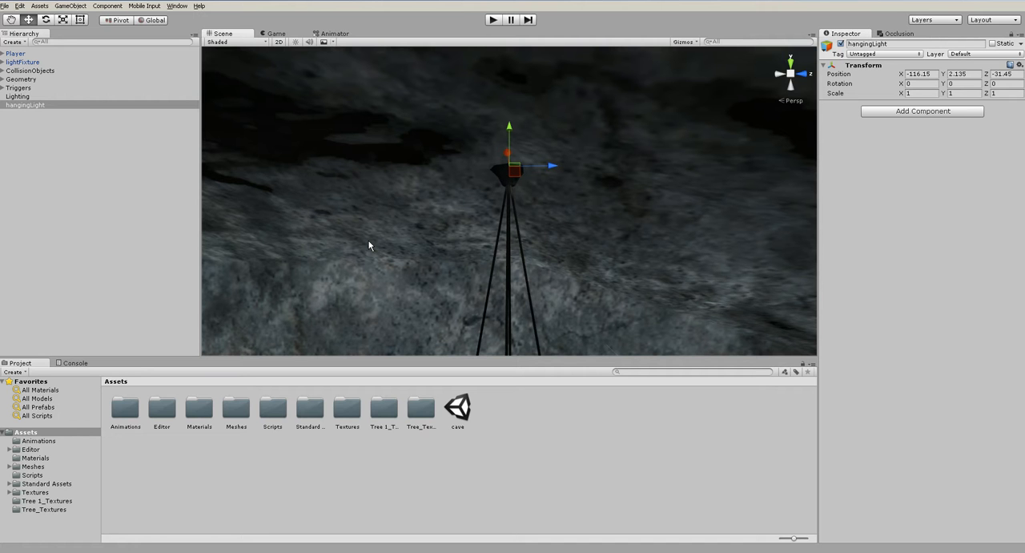
{"action": "left_click_drag", "start_coordinate": [511, 215], "coordinate": [586, 172], "text": "alt"}
{"action": "left_click_drag", "start_coordinate": [510, 125], "coordinate": [510, 126]}
- Make lightFixture a child of hangingLight, and test its swing by rotating it and undoing the rotation
{"action": "left_click_drag", "start_coordinate": [31, 64], "coordinate": [27, 110]}
{"action": "left_click_drag", "start_coordinate": [240, 152], "coordinate": [475, 200], "text": "alt"}
{"action": "key", "text": "e"}
{"action": "scroll", "coordinate": [483, 183], "scroll_direction": "down", "scroll_amount": 3}
{"action": "left_click", "coordinate": [455, 195]}
{"action": "key", "text": "ctrl+z"}
{"action": "left_click", "coordinate": [468, 312]}
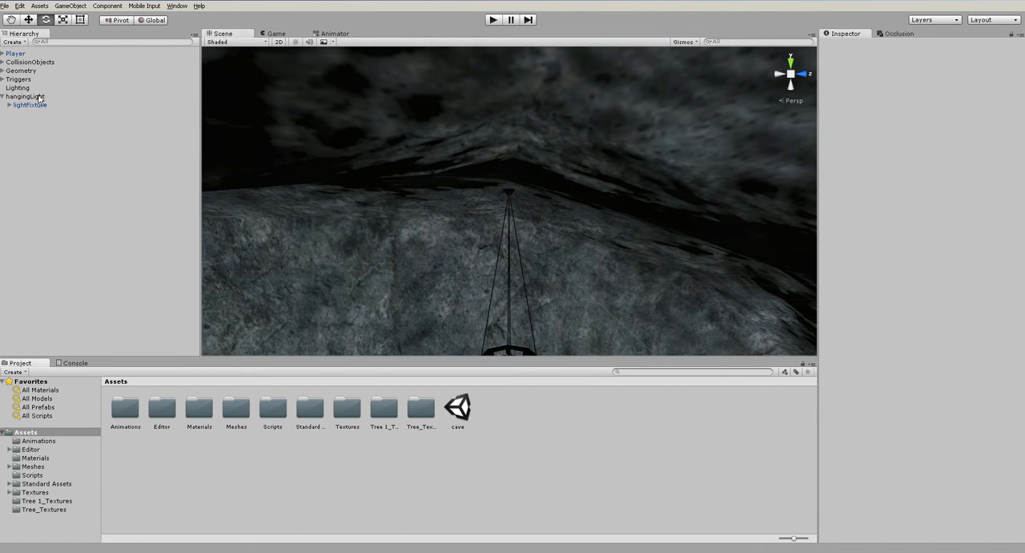
- Examine the bowl of the hanging fixture and look up the ParticleSystems package among the importable packages
{"action": "left_click", "coordinate": [28, 96]}
{"action": "left_click_drag", "start_coordinate": [458, 269], "coordinate": [497, 283], "text": "alt"}
{"action": "middle_click_drag", "start_coordinate": [517, 286], "coordinate": [524, 174], "text": "alt"}
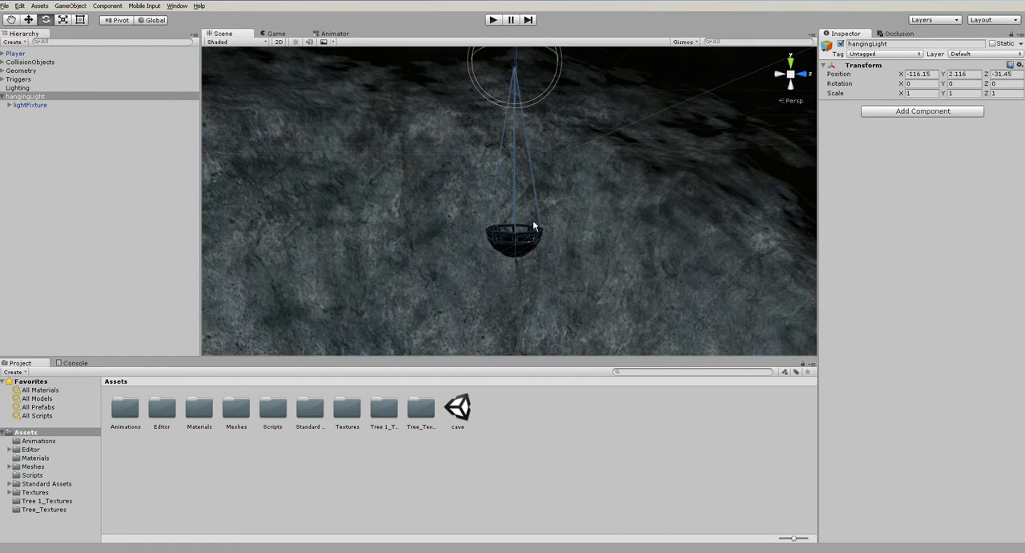
{"action": "right_click_drag", "start_coordinate": [524, 173], "coordinate": [466, 342], "text": "alt"}
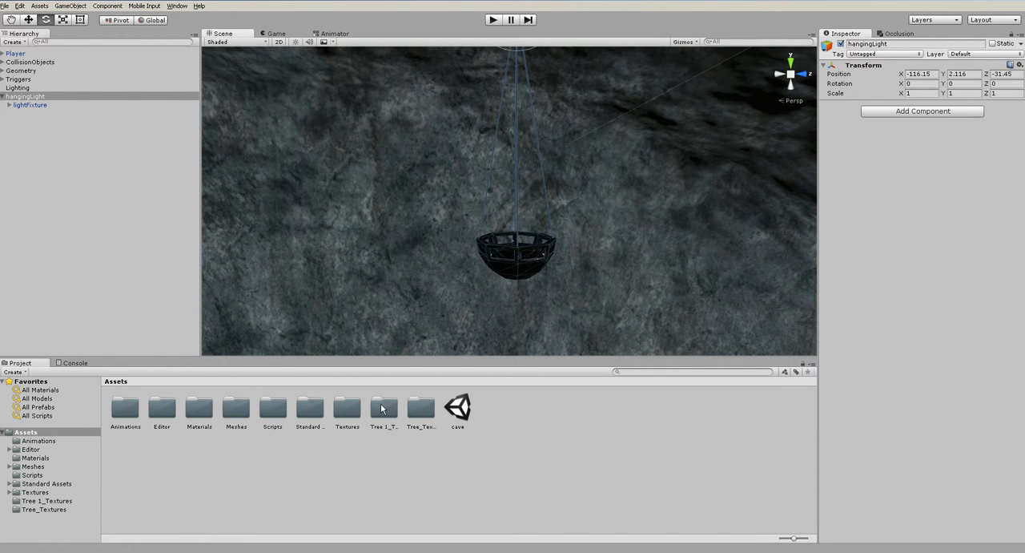
{"action": "left_click", "coordinate": [374, 474]}
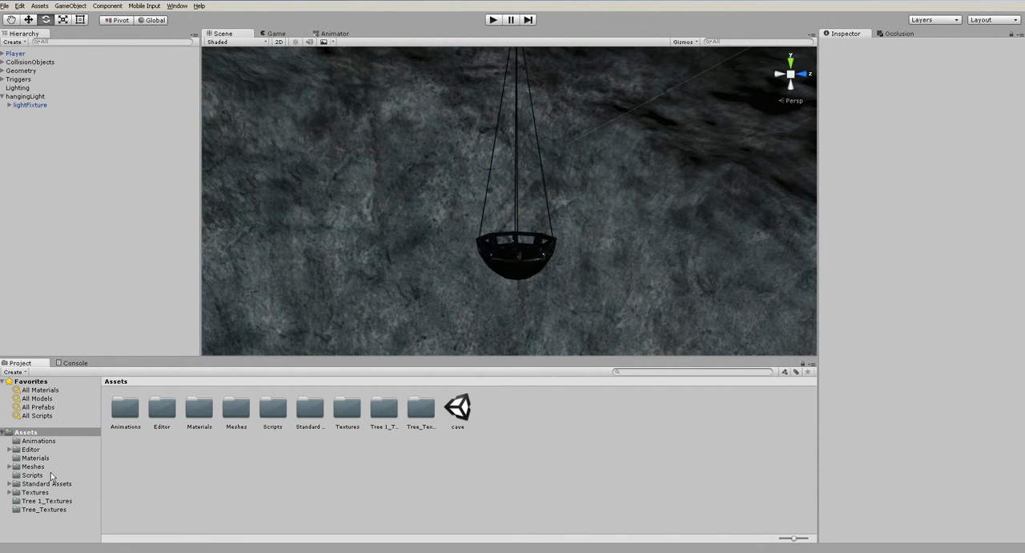
{"action": "right_click", "coordinate": [172, 478]}
{"action": "mouse_move", "coordinate": [210, 383]}
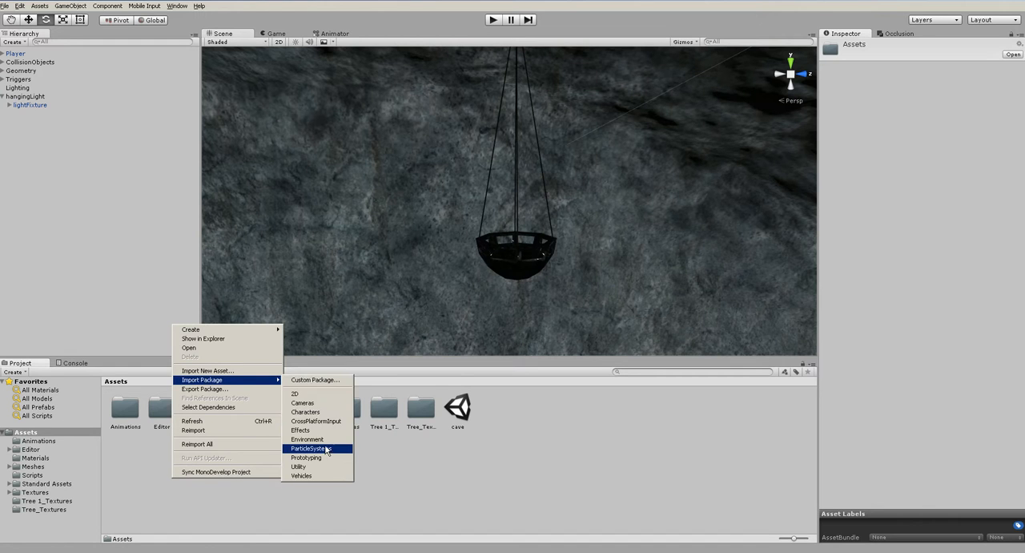
{"action": "left_click", "coordinate": [199, 489]}
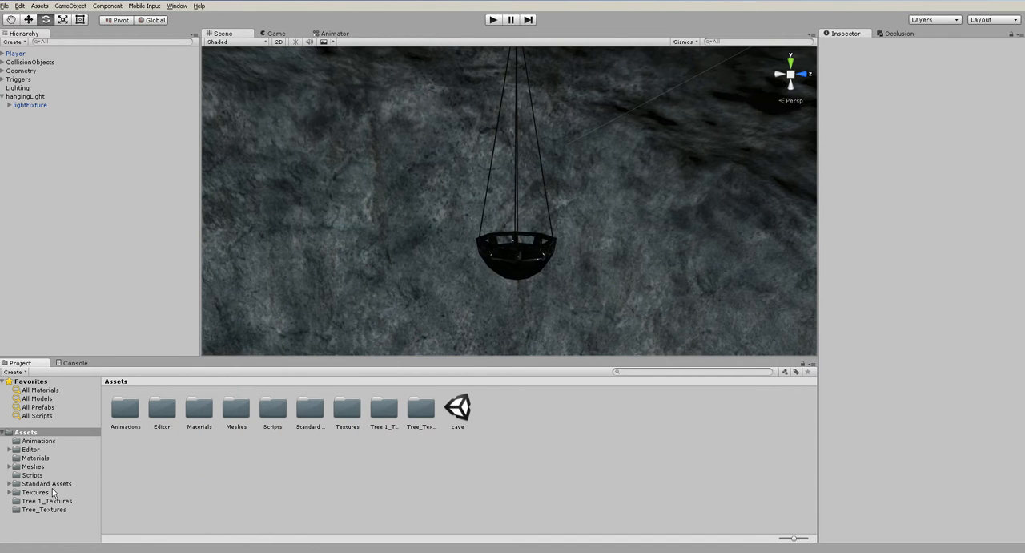
- Add the FireComplex prefab from Standard Assets, ParticleSystems, Prefabs to the scene hierarchy
{"action": "left_click", "coordinate": [9, 484]}
{"action": "left_click", "coordinate": [18, 519]}
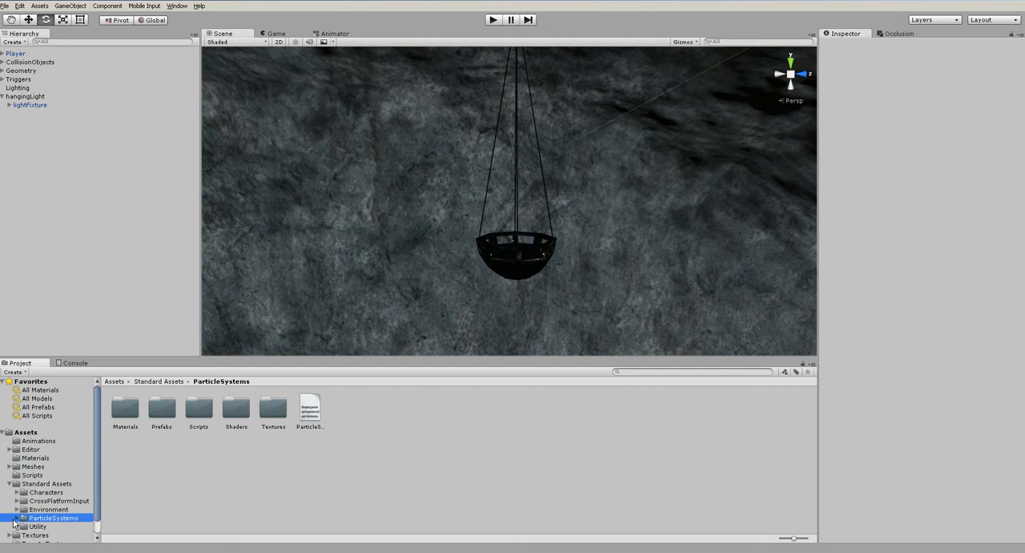
{"action": "left_click", "coordinate": [159, 414]}
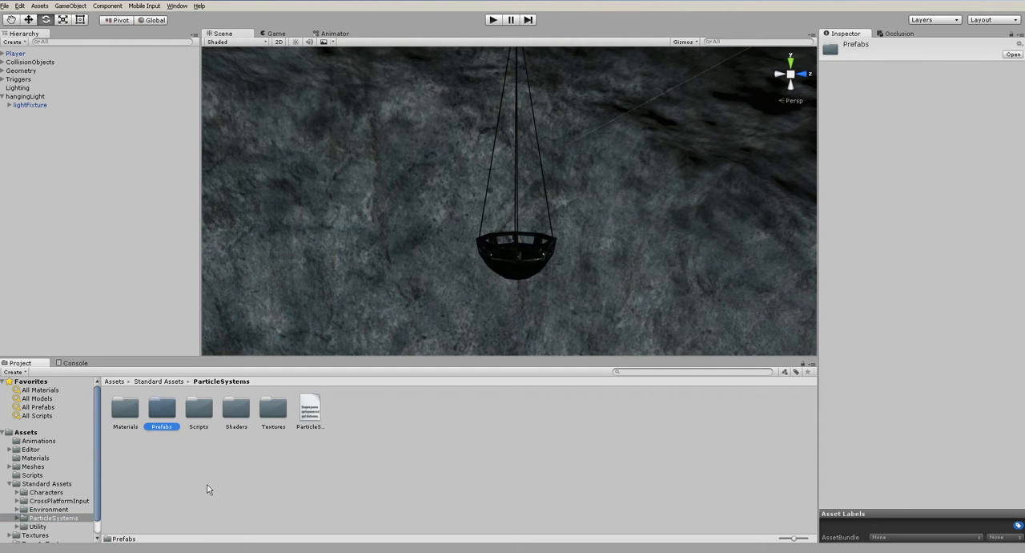
{"action": "double_click", "coordinate": [169, 406]}
{"action": "left_click", "coordinate": [242, 486]}
{"action": "left_click", "coordinate": [313, 406]}
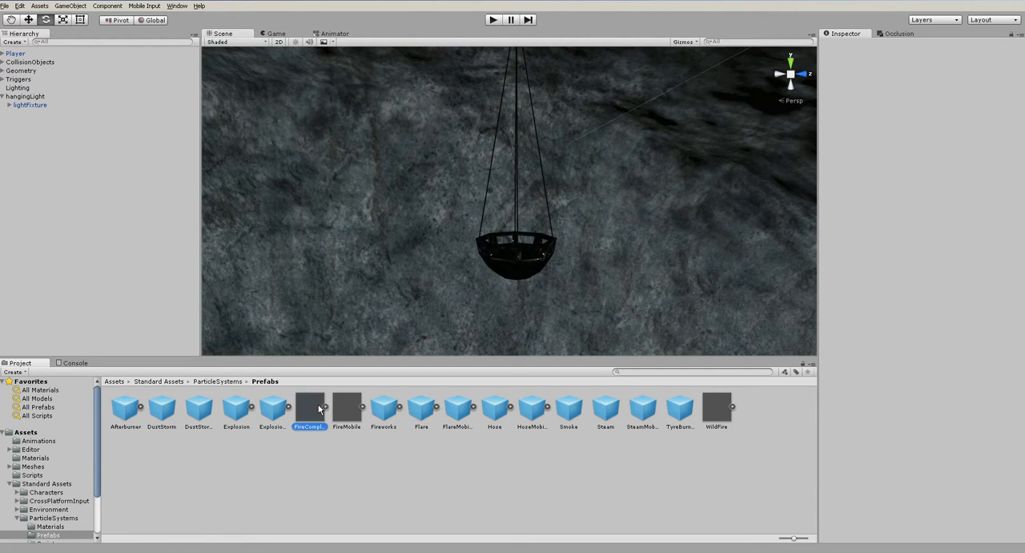
{"action": "left_click", "coordinate": [34, 96]}
{"action": "left_click_drag", "start_coordinate": [313, 406], "coordinate": [100, 232]}
- Move FireComplex across the cave to the passage near the hanging light, at about X -111, Z -39.7
{"action": "left_click_drag", "start_coordinate": [450, 269], "coordinate": [516, 283], "text": "alt"}
{"action": "scroll", "coordinate": [516, 284], "scroll_direction": "down", "scroll_amount": 15}
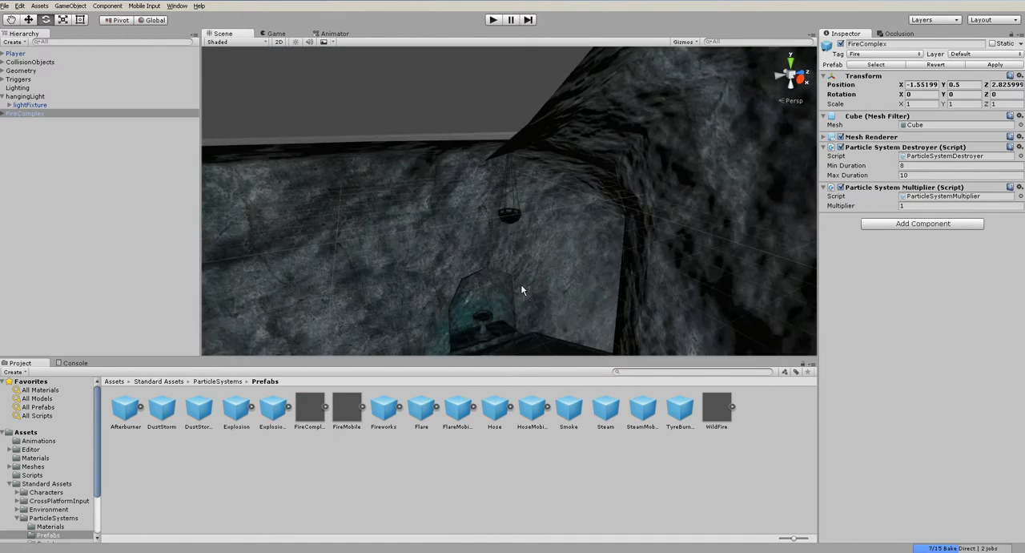
{"action": "scroll", "coordinate": [525, 296], "scroll_direction": "down", "scroll_amount": 3}
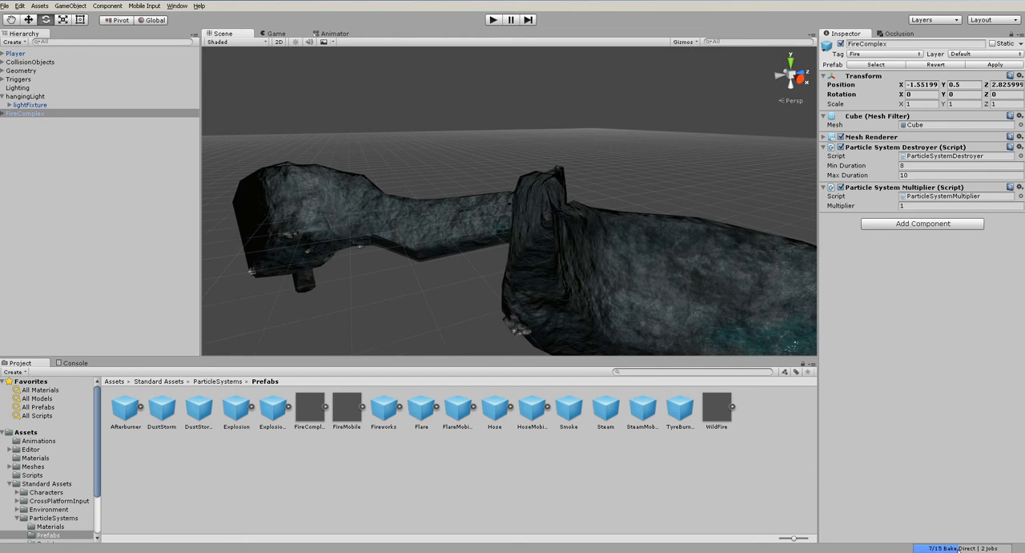
{"action": "left_click_drag", "start_coordinate": [561, 269], "coordinate": [601, 280], "text": "alt"}
{"action": "scroll", "coordinate": [602, 280], "scroll_direction": "down", "scroll_amount": 8}
{"action": "key", "text": "w"}
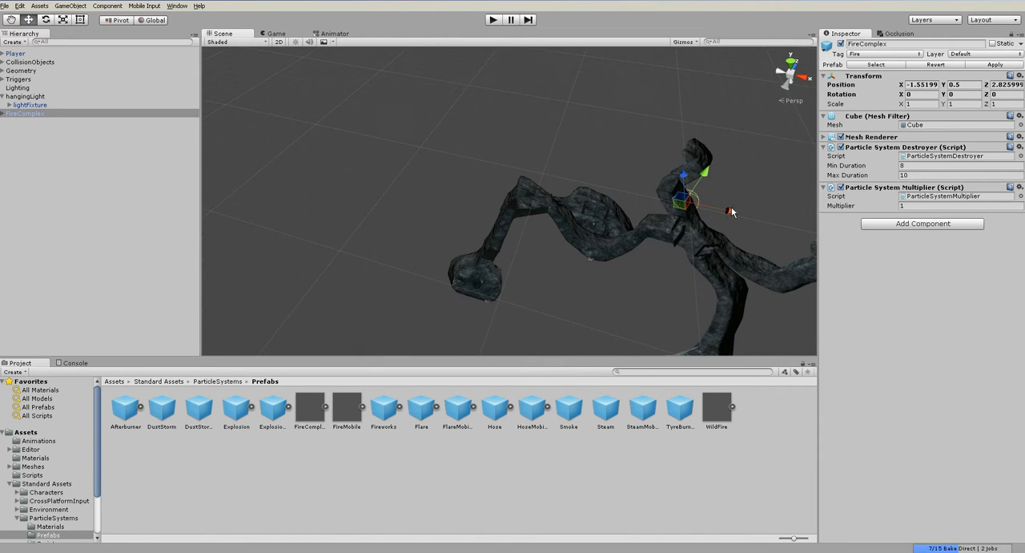
{"action": "left_click_drag", "start_coordinate": [685, 206], "coordinate": [516, 229]}
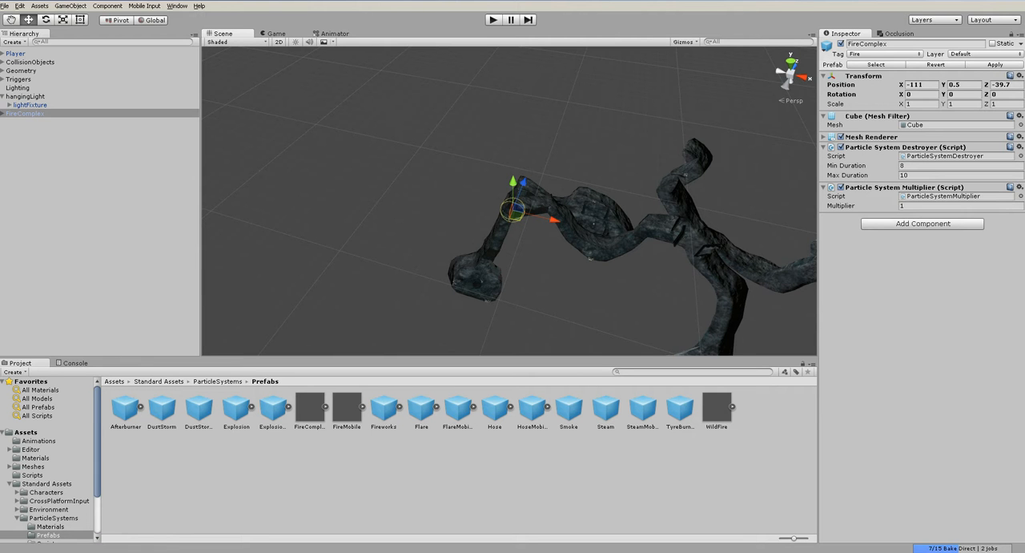
- Position FireComplex over the bowl of the hanging light, at about X -116.255, Y -1.5, Z -31.54
{"action": "left_click_drag", "start_coordinate": [608, 273], "coordinate": [542, 251], "text": "alt"}
{"action": "key", "text": "f"}
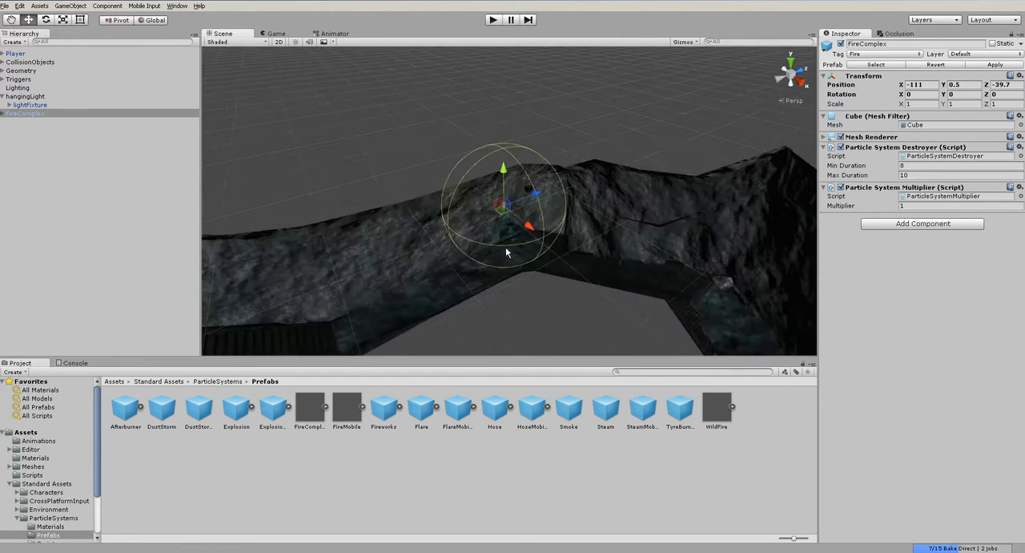
{"action": "scroll", "coordinate": [526, 251], "scroll_direction": "down", "scroll_amount": 4}
{"action": "left_click_drag", "start_coordinate": [558, 219], "coordinate": [477, 308], "text": "alt"}
{"action": "left_click_drag", "start_coordinate": [507, 210], "coordinate": [678, 91]}
{"action": "left_click_drag", "start_coordinate": [650, 207], "coordinate": [561, 65], "text": "alt"}
{"action": "left_click_drag", "start_coordinate": [719, 222], "coordinate": [703, 148], "text": "alt"}
{"action": "left_click_drag", "start_coordinate": [665, 111], "coordinate": [670, 200]}
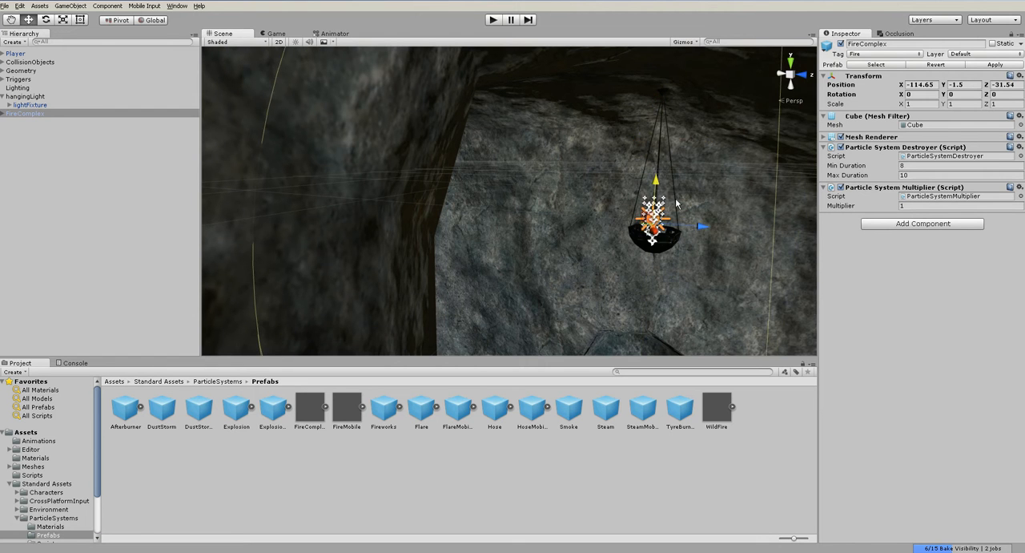
{"action": "key", "text": "f"}
{"action": "left_click_drag", "start_coordinate": [620, 246], "coordinate": [603, 210], "text": "alt"}
{"action": "left_click_drag", "start_coordinate": [598, 264], "coordinate": [696, 234], "text": "alt"}
- Inspect the Fire, Flames, Glow, SmokeDark, SparksFalling and SparksRising particle systems inside FireComplex
{"action": "left_click", "coordinate": [2, 117]}
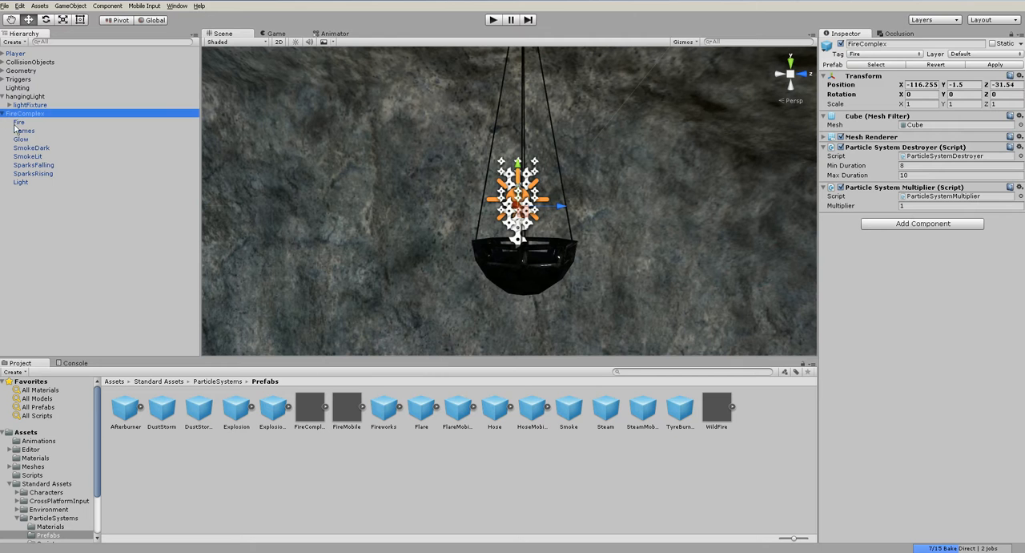
{"action": "left_click", "coordinate": [20, 122]}
{"action": "left_click", "coordinate": [24, 131]}
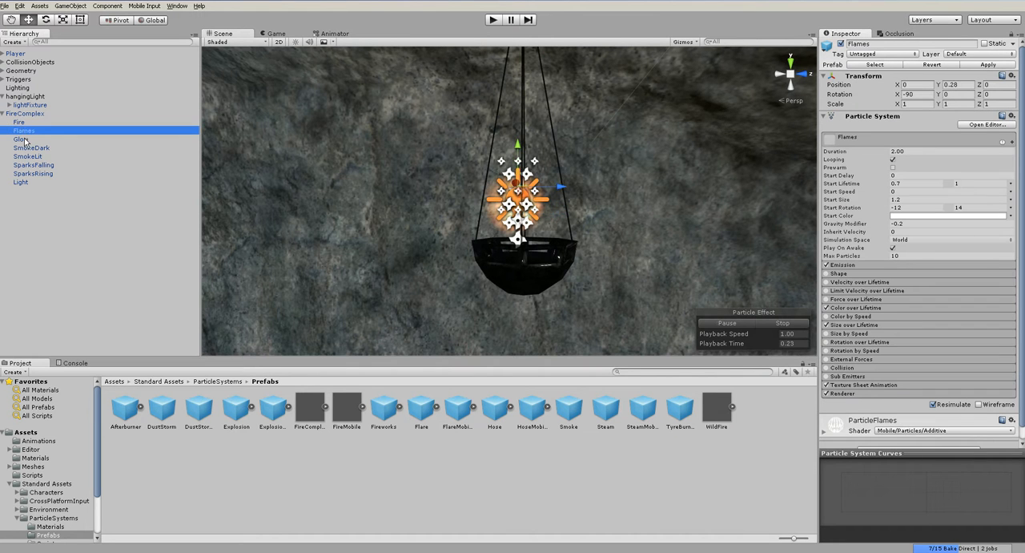
{"action": "left_click", "coordinate": [24, 140]}
{"action": "left_click", "coordinate": [29, 149]}
{"action": "left_click", "coordinate": [32, 165]}
{"action": "left_click", "coordinate": [34, 174]}
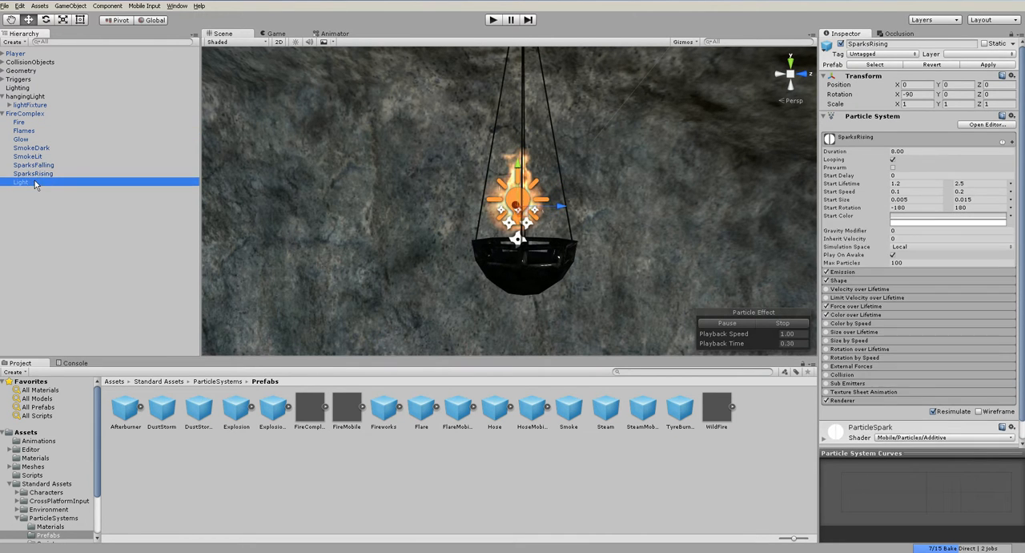
- Set the baking mode of FireComplex's Light to Realtime
{"action": "left_click", "coordinate": [36, 182]}
{"action": "left_click", "coordinate": [921, 135]}
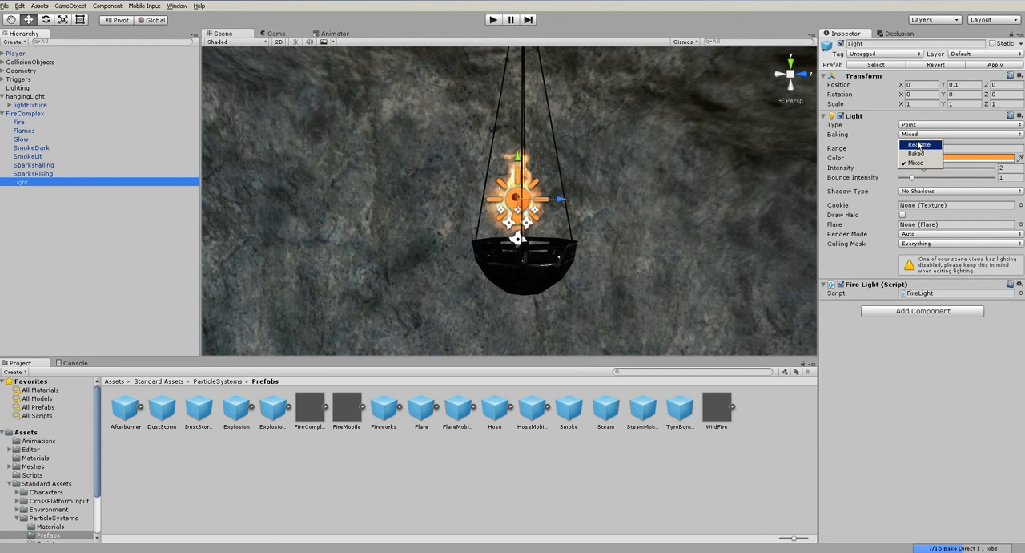
{"action": "left_click", "coordinate": [914, 143]}
- Lower and centre FireComplex inside the bowl, at about X -116.185, Y -1.847, Z -31.443
{"action": "left_click", "coordinate": [27, 115]}
{"action": "left_click_drag", "start_coordinate": [232, 202], "coordinate": [321, 243], "text": "alt"}
{"action": "left_click_drag", "start_coordinate": [489, 151], "coordinate": [489, 182]}
{"action": "left_click_drag", "start_coordinate": [558, 247], "coordinate": [735, 263], "text": "alt"}
{"action": "left_click_drag", "start_coordinate": [466, 245], "coordinate": [455, 244]}
- Turn on scene lighting and preview the SmokeDark and SmokeLit particle systems
{"action": "left_click", "coordinate": [296, 43]}
{"action": "scroll", "coordinate": [474, 236], "scroll_direction": "down", "scroll_amount": 10}
{"action": "left_click_drag", "start_coordinate": [560, 227], "coordinate": [539, 222], "text": "alt"}
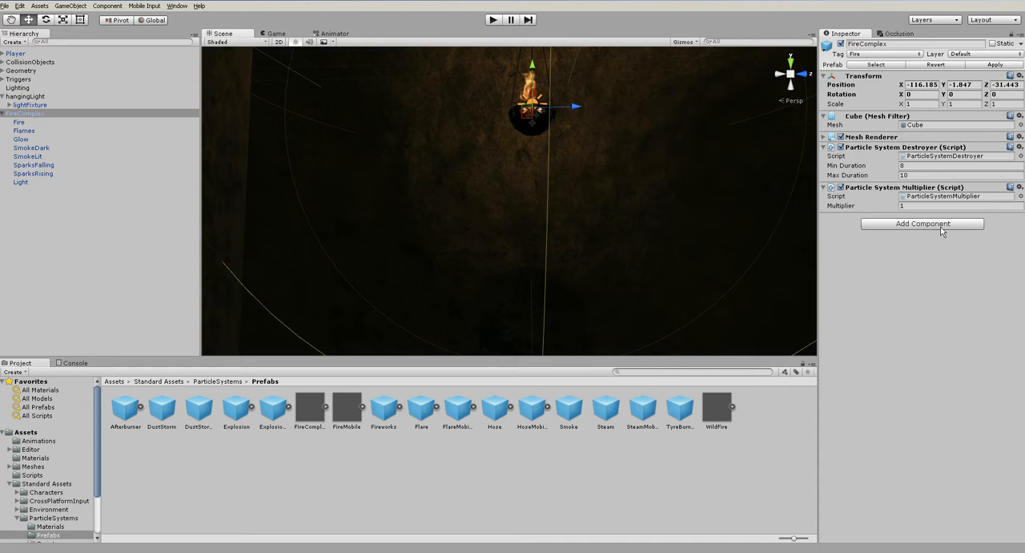
{"action": "left_click", "coordinate": [32, 148]}
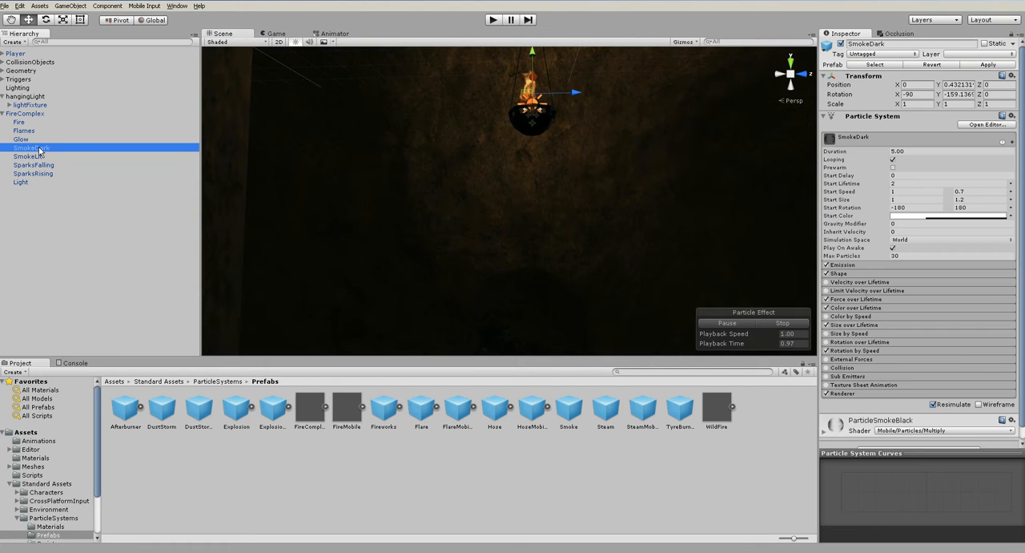
{"action": "key", "text": "f"}
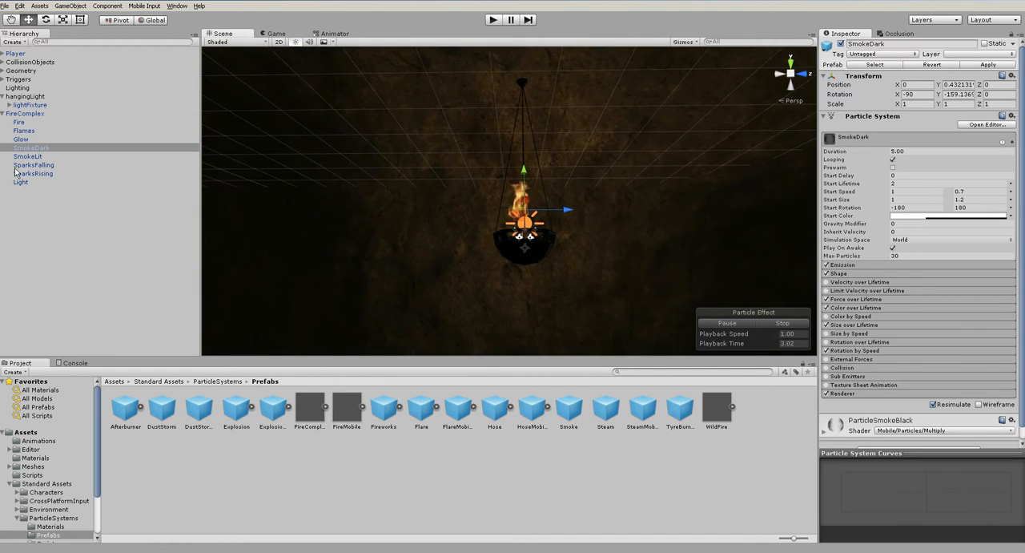
{"action": "left_click", "coordinate": [29, 156]}
- Delete SparksFalling from FireComplex, accepting the loss of its prefab connection
{"action": "left_click", "coordinate": [36, 165]}
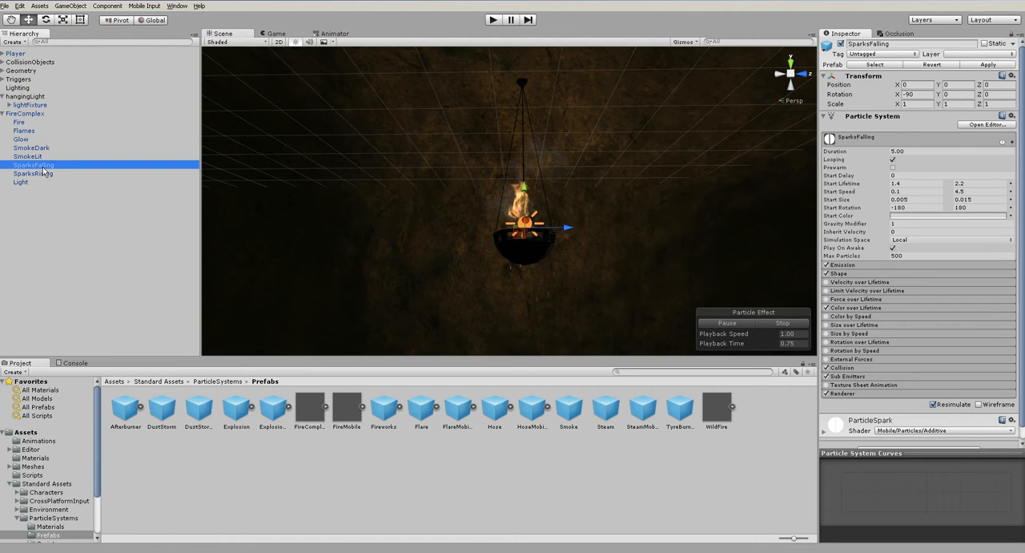
{"action": "key", "text": "Delete"}
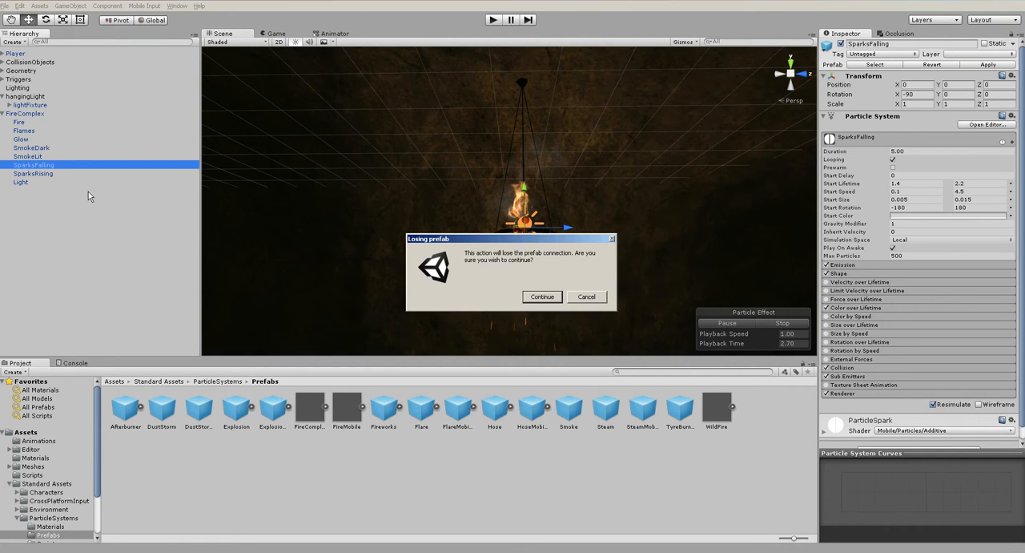
{"action": "left_click", "coordinate": [542, 297]}
{"action": "left_click", "coordinate": [52, 165]}
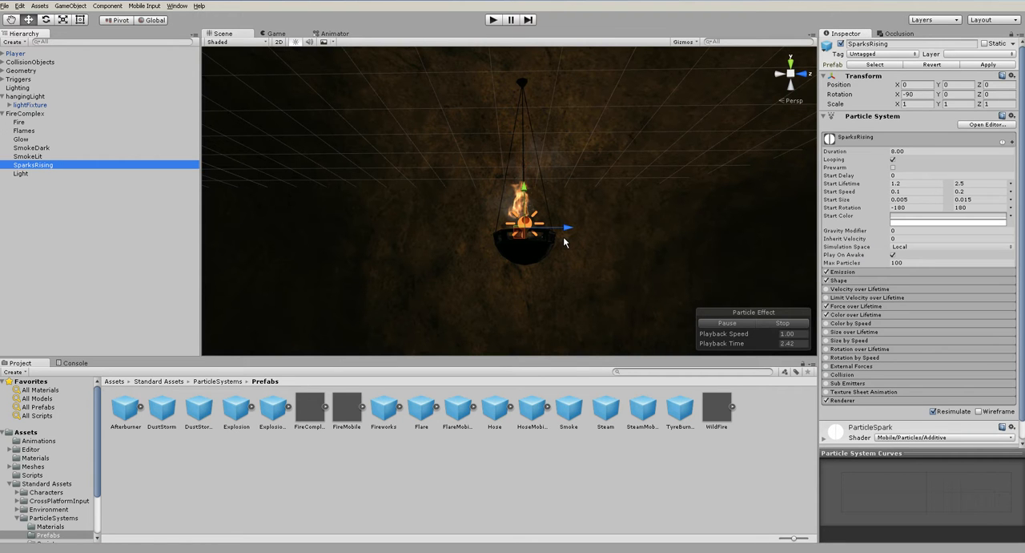
{"action": "left_click", "coordinate": [126, 281]}
- Preview all of FireComplex's remaining effects together, from Fire through Light, in the bowl
{"action": "left_click", "coordinate": [3, 114]}
{"action": "left_click", "coordinate": [28, 114]}
{"action": "key", "text": "f"}
{"action": "left_click", "coordinate": [3, 114]}
{"action": "left_click", "coordinate": [18, 121]}
{"action": "left_click", "coordinate": [21, 173], "text": "shift"}
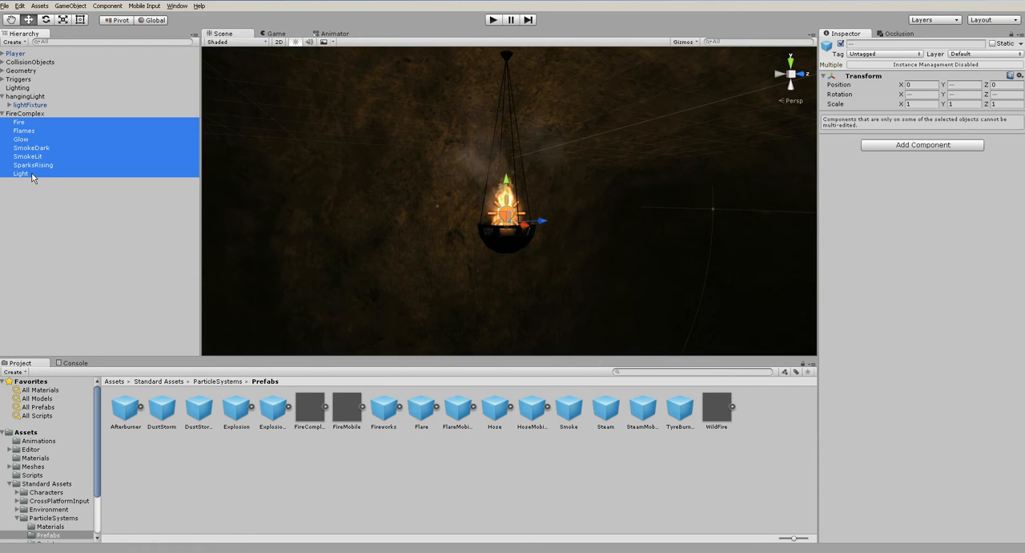
{"action": "left_click_drag", "start_coordinate": [305, 136], "coordinate": [404, 265], "text": "alt"}
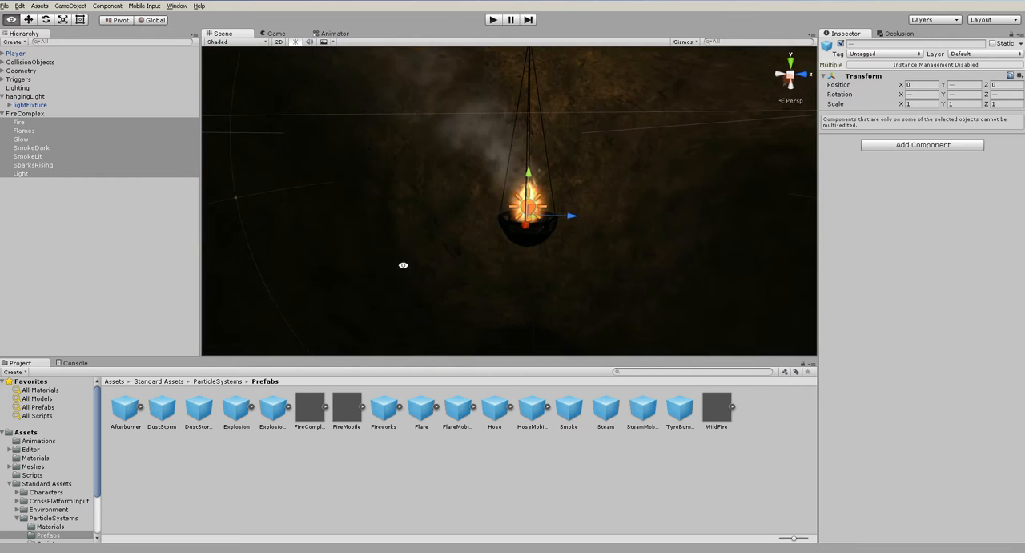
- Parent FireComplex under the hangingLight object
{"action": "left_click", "coordinate": [133, 231]}
{"action": "left_click", "coordinate": [38, 115]}
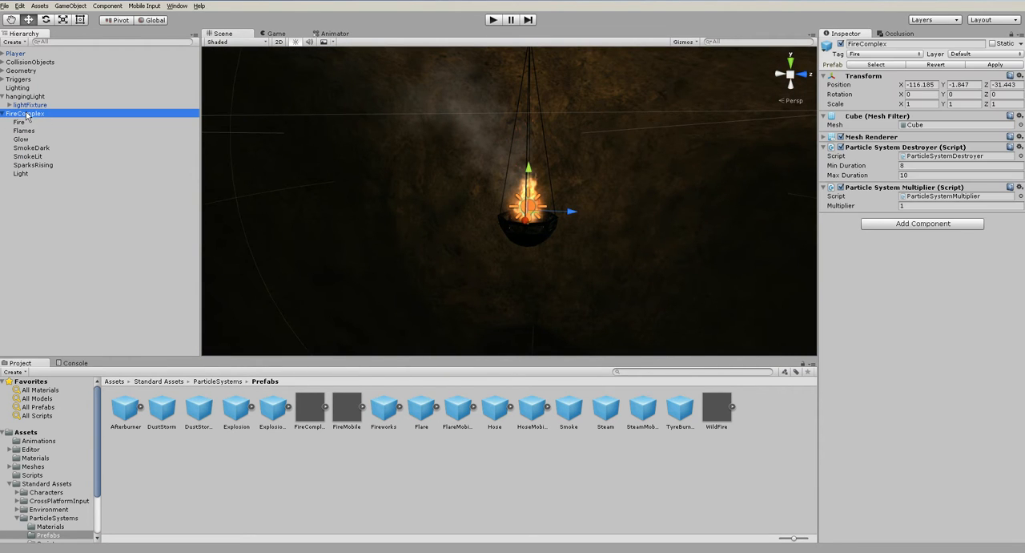
{"action": "left_click", "coordinate": [4, 115]}
{"action": "left_click_drag", "start_coordinate": [22, 115], "coordinate": [35, 97]}
{"action": "left_click", "coordinate": [34, 99]}
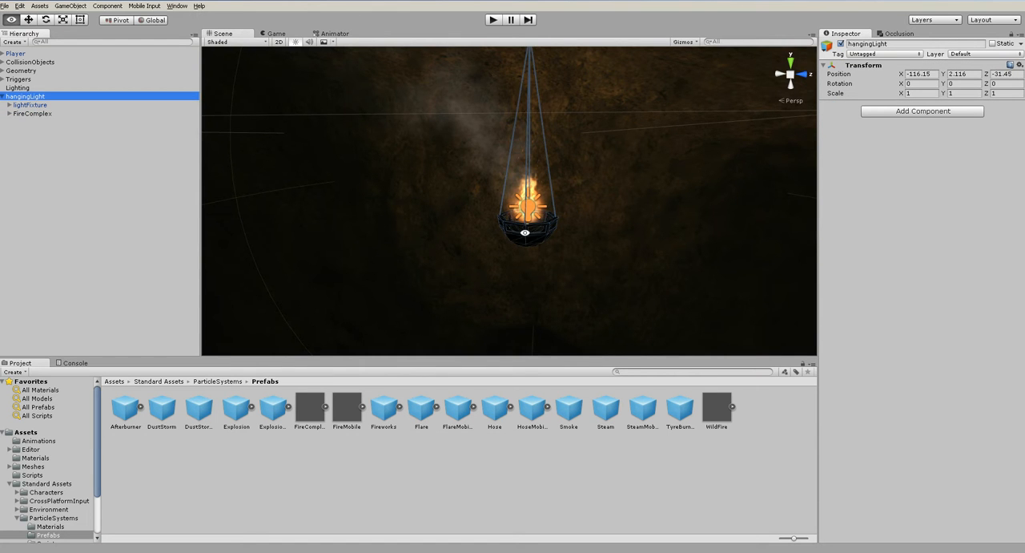
- Set the shadow type of FireComplex's Light to Hard Shadows
{"action": "left_click_drag", "start_coordinate": [525, 233], "coordinate": [593, 195], "text": "alt"}
{"action": "scroll", "coordinate": [566, 204], "scroll_direction": "up", "scroll_amount": 5}
{"action": "left_click_drag", "start_coordinate": [481, 224], "coordinate": [694, 216], "text": "alt"}
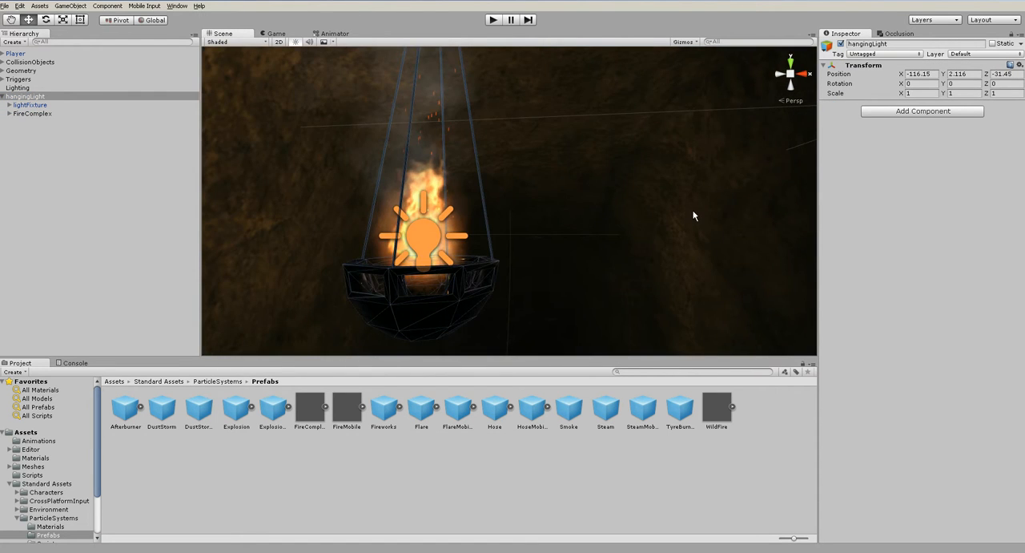
{"action": "left_click", "coordinate": [221, 237]}
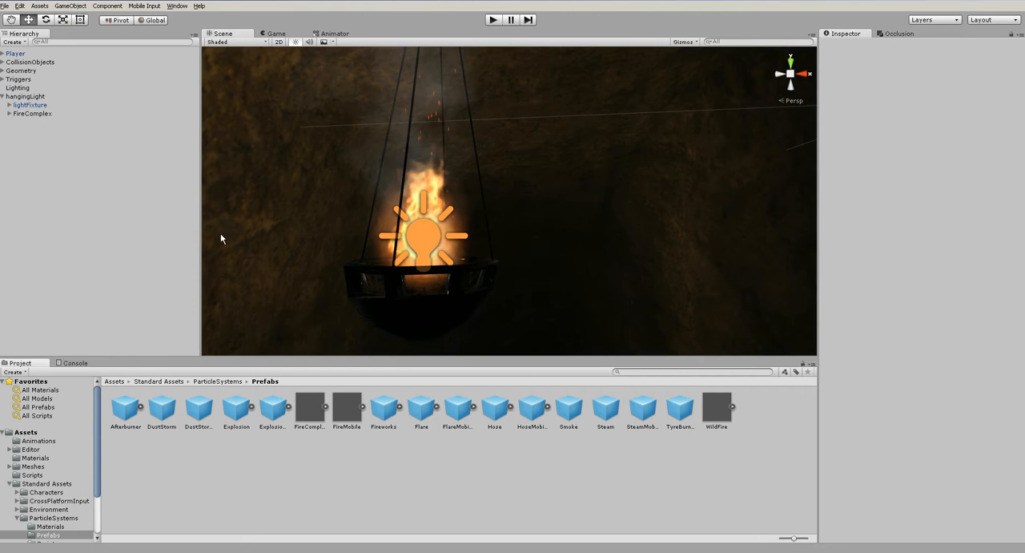
{"action": "left_click", "coordinate": [9, 113]}
{"action": "left_click", "coordinate": [28, 173]}
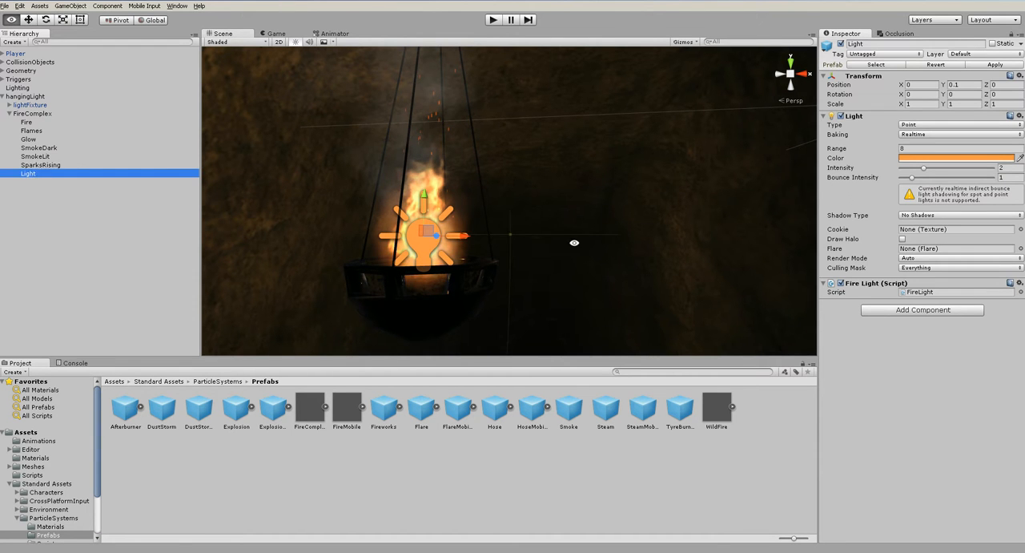
{"action": "left_click_drag", "start_coordinate": [577, 242], "coordinate": [385, 275], "text": "alt"}
{"action": "left_click", "coordinate": [929, 215]}
{"action": "left_click", "coordinate": [921, 233]}
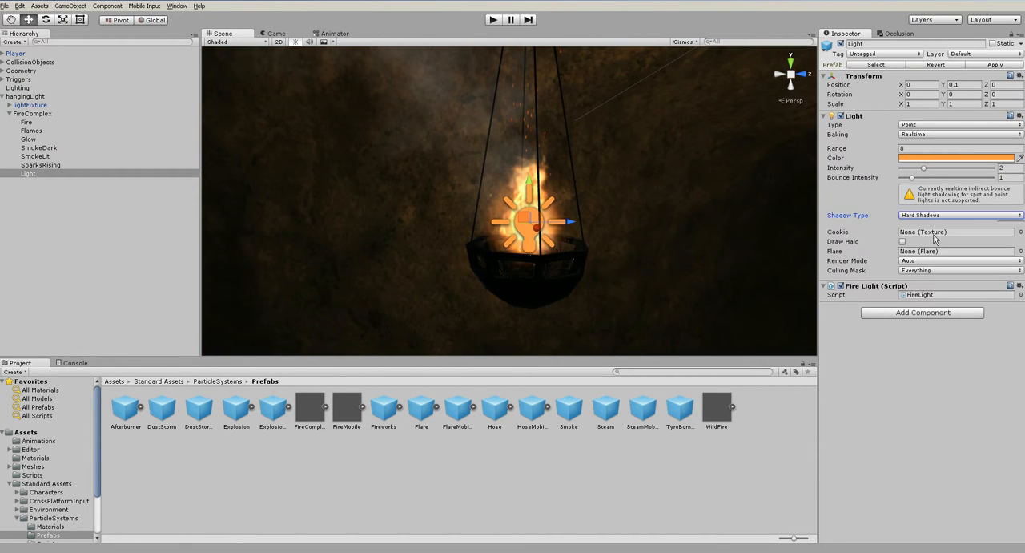
- Test-rotate hangingLight about its pivot at the ceiling, and undo the rotation
{"action": "scroll", "coordinate": [698, 266], "scroll_direction": "down", "scroll_amount": 2}
{"action": "scroll", "coordinate": [699, 264], "scroll_direction": "down", "scroll_amount": 3}
{"action": "left_click_drag", "start_coordinate": [565, 252], "coordinate": [288, 171], "text": "alt"}
{"action": "double_click", "coordinate": [40, 96]}
{"action": "left_click_drag", "start_coordinate": [503, 124], "coordinate": [483, 131]}
{"action": "key", "text": "ctrl+z"}
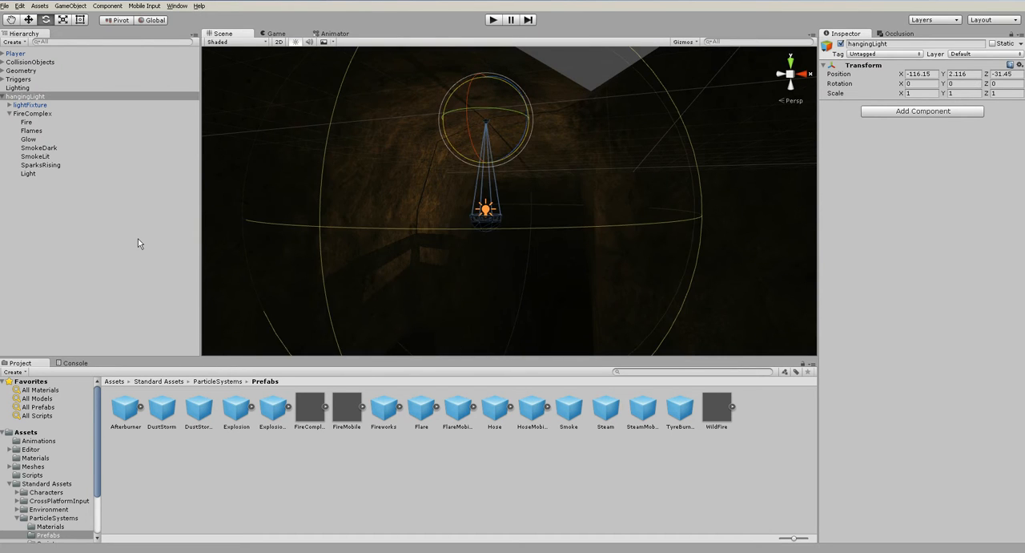
- Save the complete hangingLight object as a prefab in the main Assets folder
{"action": "left_click", "coordinate": [434, 213]}
{"action": "left_click_drag", "start_coordinate": [434, 212], "coordinate": [305, 215], "text": "alt"}
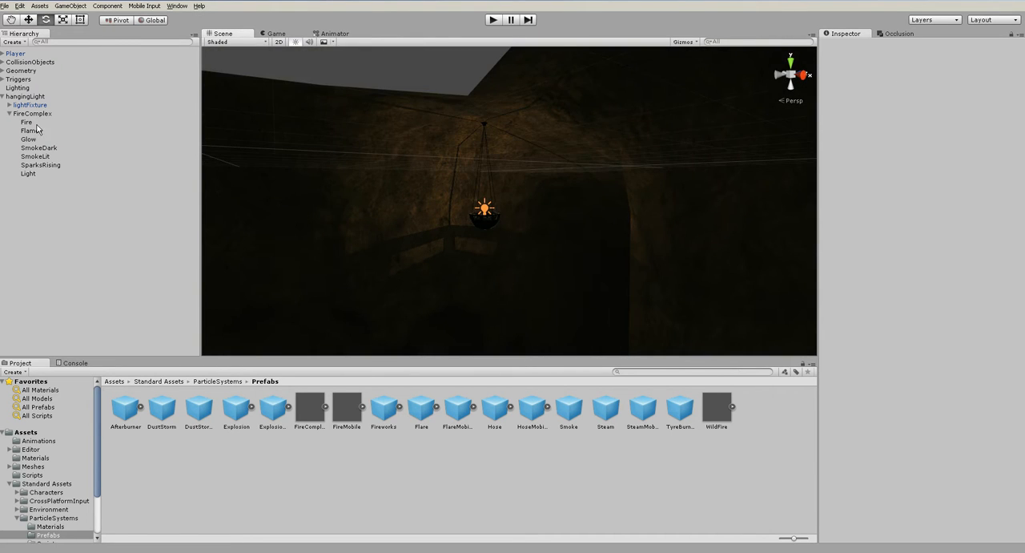
{"action": "left_click", "coordinate": [16, 97]}
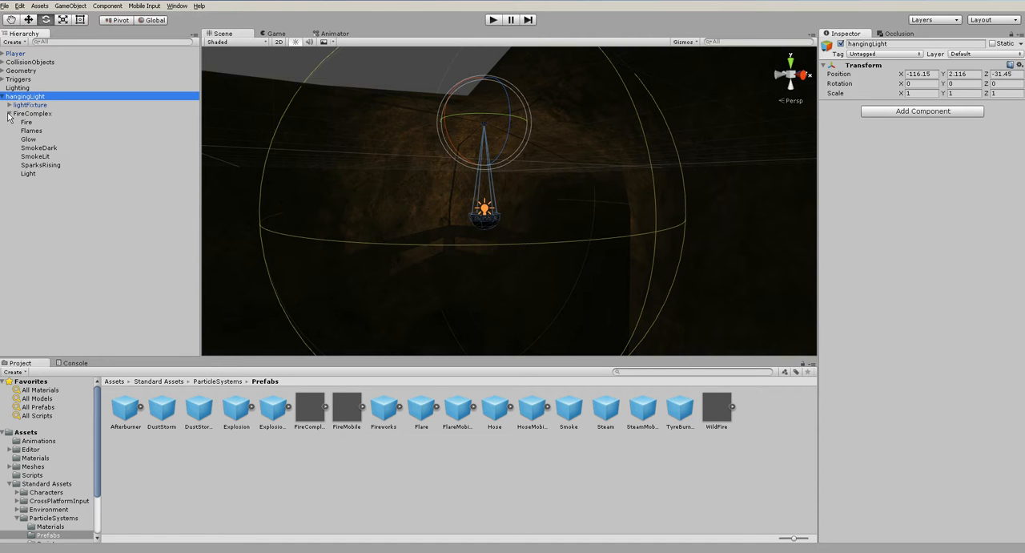
{"action": "left_click", "coordinate": [10, 114]}
{"action": "left_click_drag", "start_coordinate": [536, 239], "coordinate": [409, 224], "text": "alt"}
{"action": "scroll", "coordinate": [409, 224], "scroll_direction": "up", "scroll_amount": 6}
{"action": "left_click", "coordinate": [25, 434]}
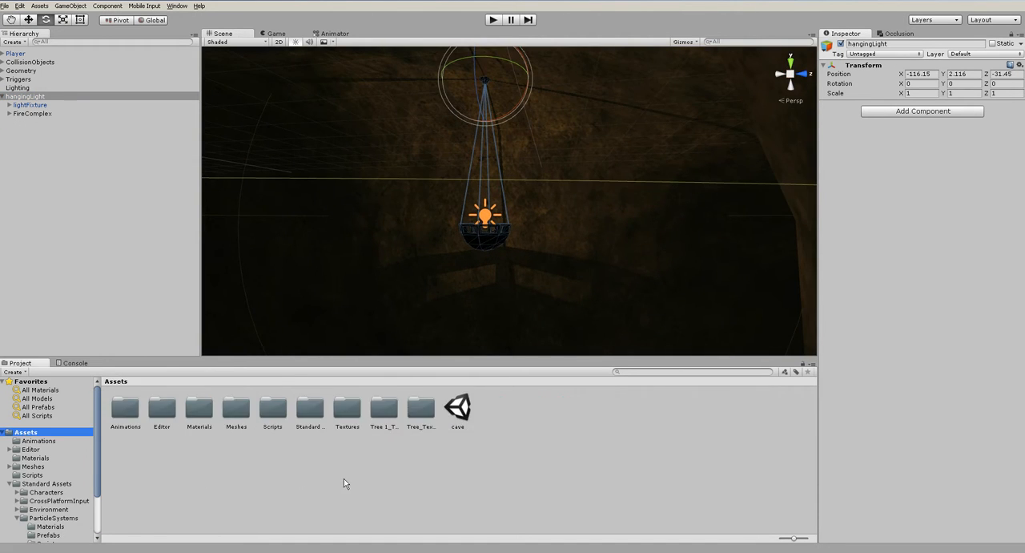
{"action": "left_click", "coordinate": [53, 173]}
{"action": "left_click", "coordinate": [30, 96]}
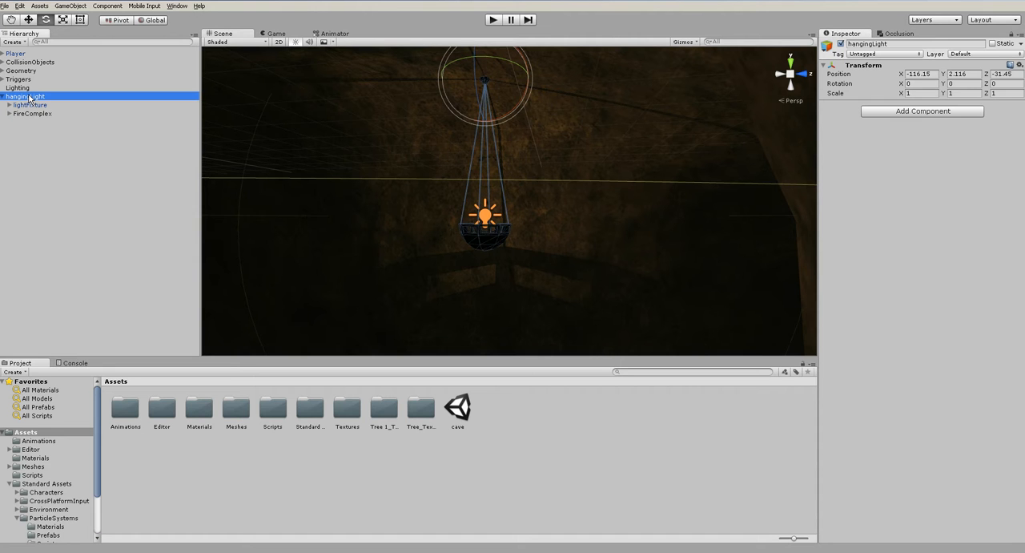
{"action": "left_click_drag", "start_coordinate": [272, 247], "coordinate": [554, 431]}
{"action": "left_click", "coordinate": [493, 410]}
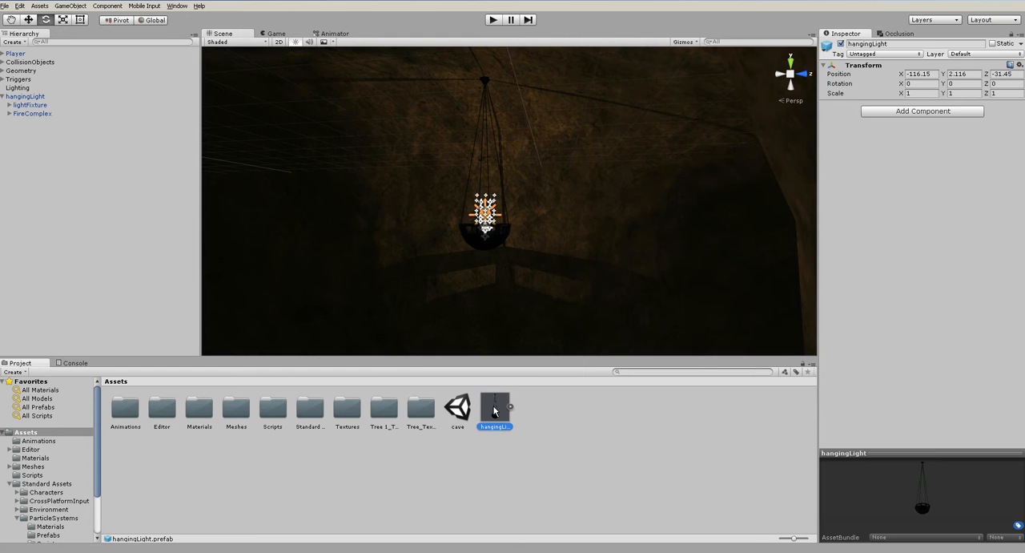
{"action": "left_click", "coordinate": [76, 177]}
- Examine the light and shadows the hanging fixture casts in the surrounding cave tunnel
{"action": "scroll", "coordinate": [564, 310], "scroll_direction": "down", "scroll_amount": 10}
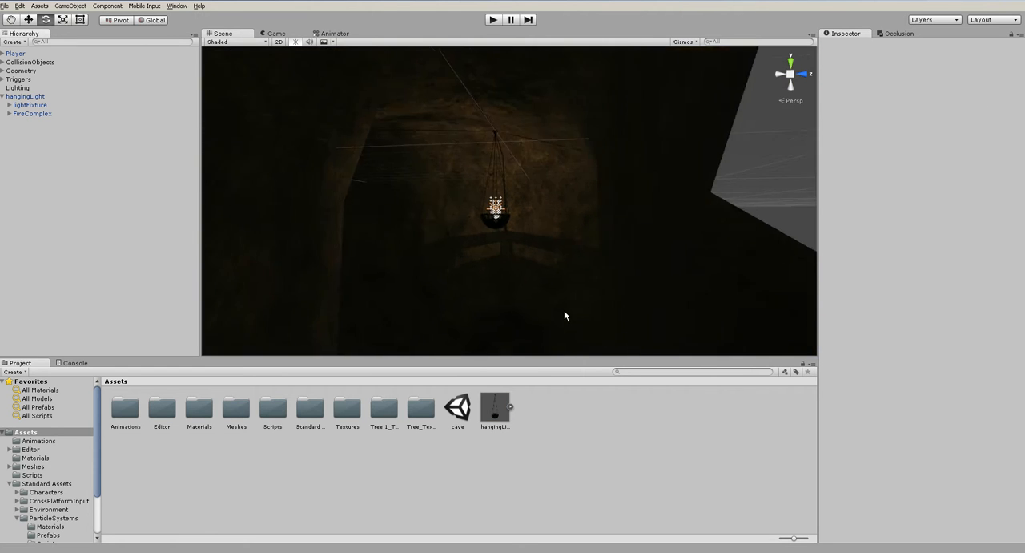
{"action": "left_click_drag", "start_coordinate": [592, 240], "coordinate": [552, 298], "text": "alt"}
{"action": "scroll", "coordinate": [553, 298], "scroll_direction": "up", "scroll_amount": 4}
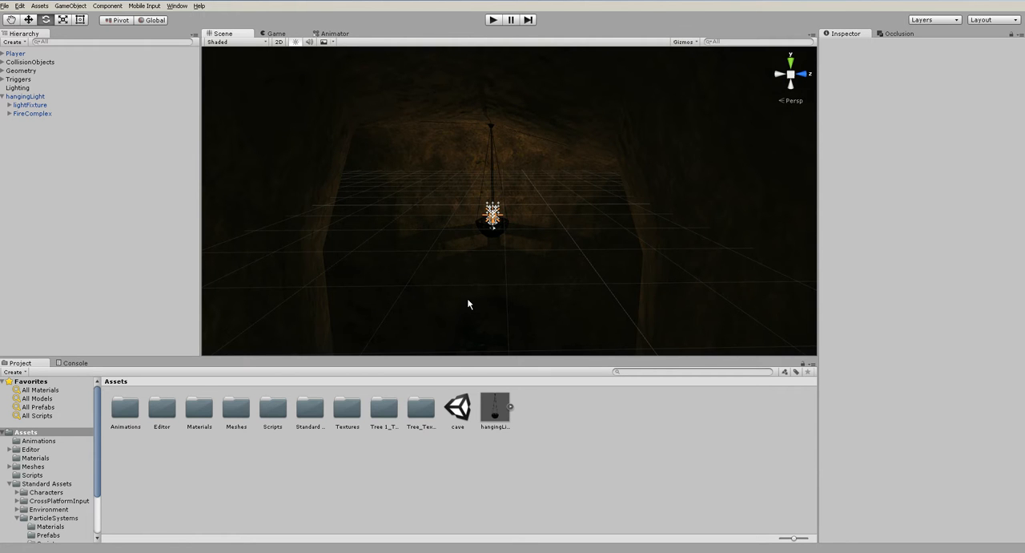
{"action": "mouse_move", "coordinate": [475, 288]}
{"action": "left_mouse_down", "text": "alt"}
{"action": "mouse_move", "coordinate": [435, 292]}
{"action": "mouse_move", "coordinate": [497, 290]}
{"action": "mouse_move", "coordinate": [556, 265]}
{"action": "mouse_move", "coordinate": [482, 302]}
{"action": "left_mouse_up", "text": "alt"}
{"action": "scroll", "coordinate": [435, 291], "scroll_direction": "down", "scroll_amount": 5}
{"action": "left_click", "coordinate": [391, 332]}
{"action": "left_click", "coordinate": [389, 338]}
{"action": "scroll", "coordinate": [482, 302], "scroll_direction": "down", "scroll_amount": 7}
- Survey the cave's tunnels and chambers from above, down to the chamber at the end of the stairs
{"action": "left_click", "coordinate": [657, 295]}
{"action": "left_click_drag", "start_coordinate": [657, 295], "coordinate": [540, 228], "text": "alt"}
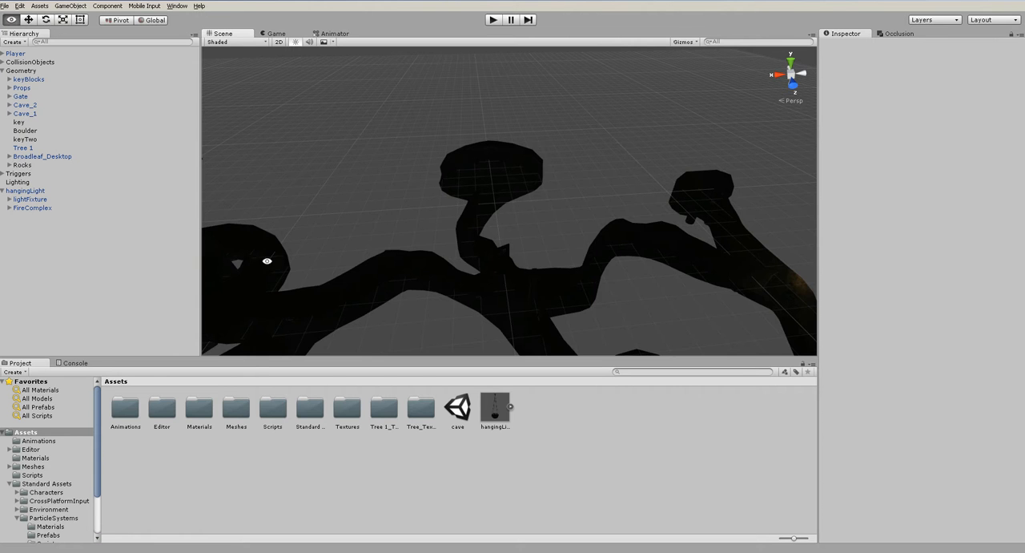
{"action": "left_click_drag", "start_coordinate": [292, 254], "coordinate": [444, 277], "text": "alt"}
{"action": "left_click_drag", "start_coordinate": [335, 272], "coordinate": [496, 303], "text": "alt"}
{"action": "middle_click_drag", "start_coordinate": [664, 217], "coordinate": [398, 268], "text": "alt"}
{"action": "mouse_move", "coordinate": [648, 203]}
{"action": "middle_mouse_down", "text": "alt"}
{"action": "mouse_move", "coordinate": [529, 218]}
{"action": "mouse_move", "coordinate": [369, 266]}
{"action": "middle_mouse_up", "text": "alt"}
{"action": "scroll", "coordinate": [549, 213], "scroll_direction": "up", "scroll_amount": 5}
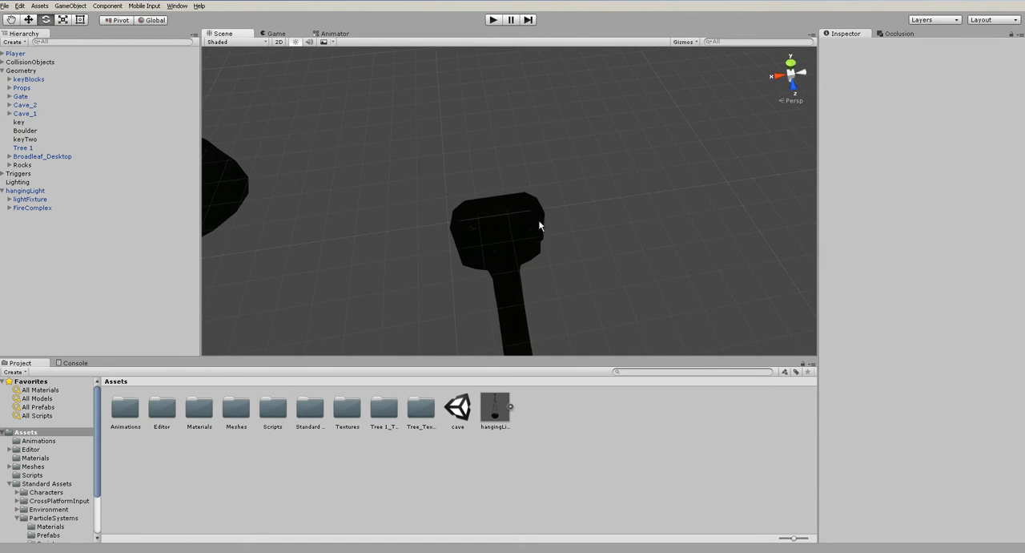
{"action": "left_click_drag", "start_coordinate": [580, 300], "coordinate": [393, 327], "text": "alt"}
{"action": "left_click_drag", "start_coordinate": [459, 293], "coordinate": [591, 210], "text": "alt"}
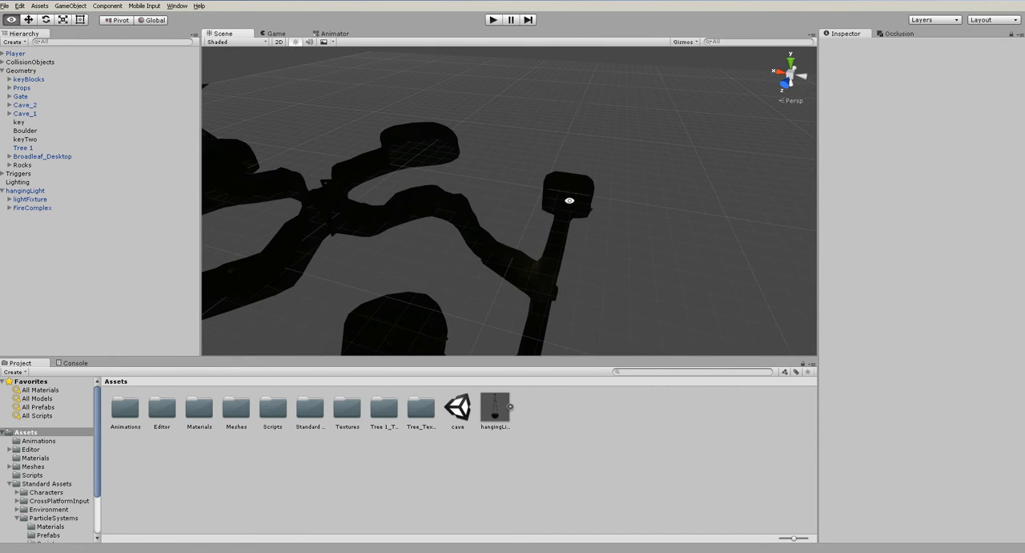
{"action": "scroll", "coordinate": [570, 241], "scroll_direction": "up", "scroll_amount": 5}
{"action": "left_click", "coordinate": [577, 252]}
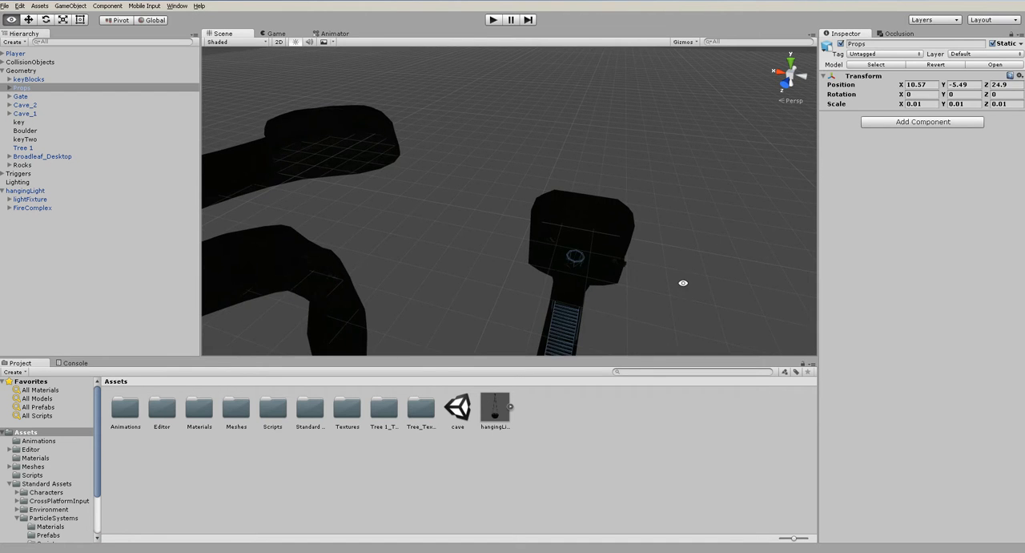
{"action": "middle_click_drag", "start_coordinate": [684, 283], "coordinate": [606, 292]}
{"action": "left_click", "coordinate": [606, 291]}
- Create a spotlight and raise it above the end chamber to Y 23.67
{"action": "scroll", "coordinate": [607, 292], "scroll_direction": "up", "scroll_amount": 5}
{"action": "left_click", "coordinate": [86, 6]}
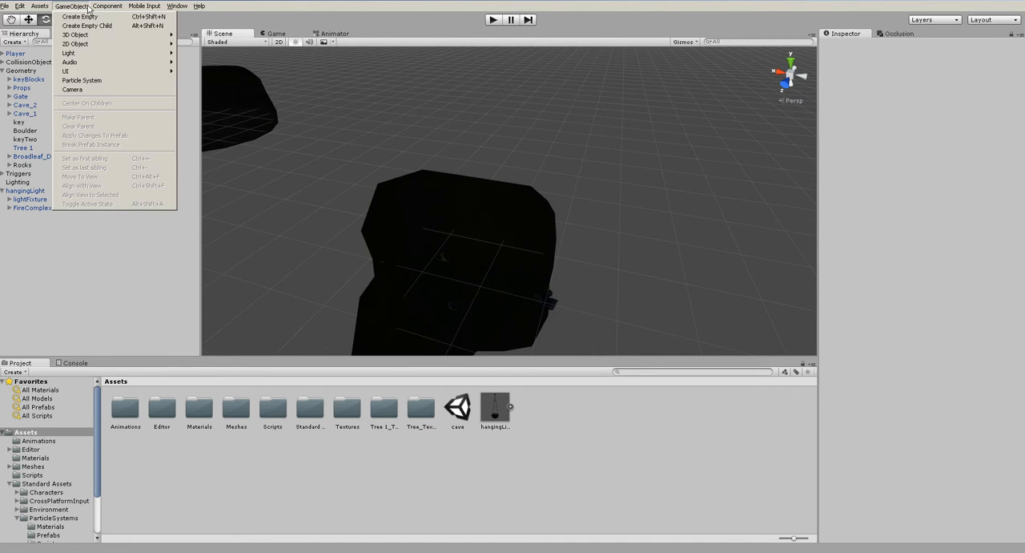
{"action": "mouse_move", "coordinate": [83, 52]}
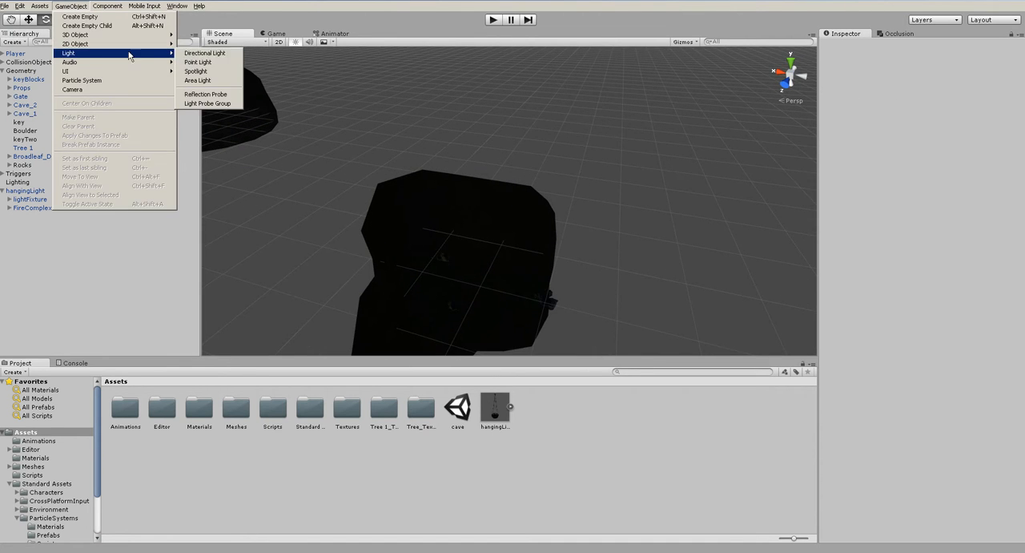
{"action": "left_click", "coordinate": [208, 72]}
{"action": "left_click_drag", "start_coordinate": [561, 229], "coordinate": [650, 132], "text": "alt"}
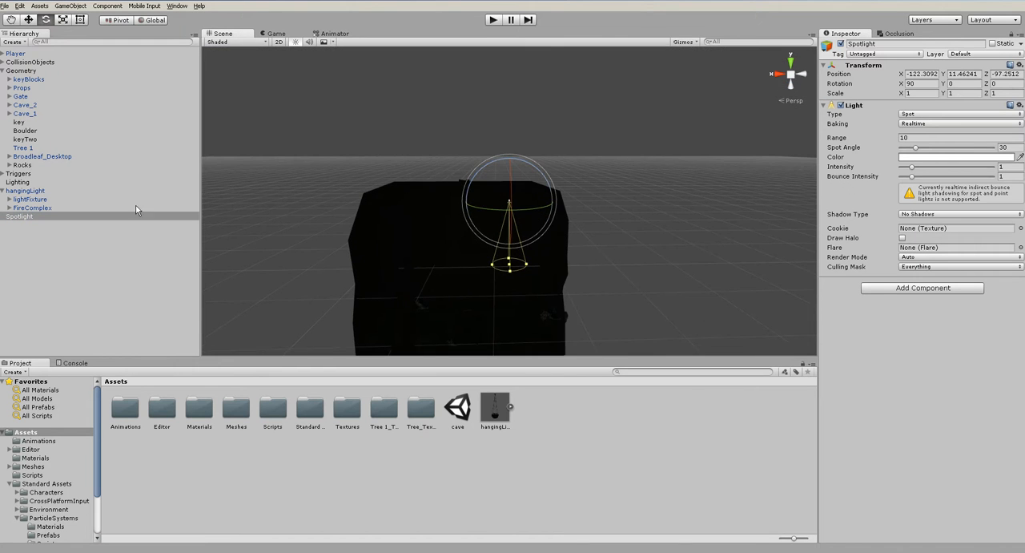
{"action": "key", "text": "w"}
{"action": "left_click_drag", "start_coordinate": [509, 164], "coordinate": [507, 97]}
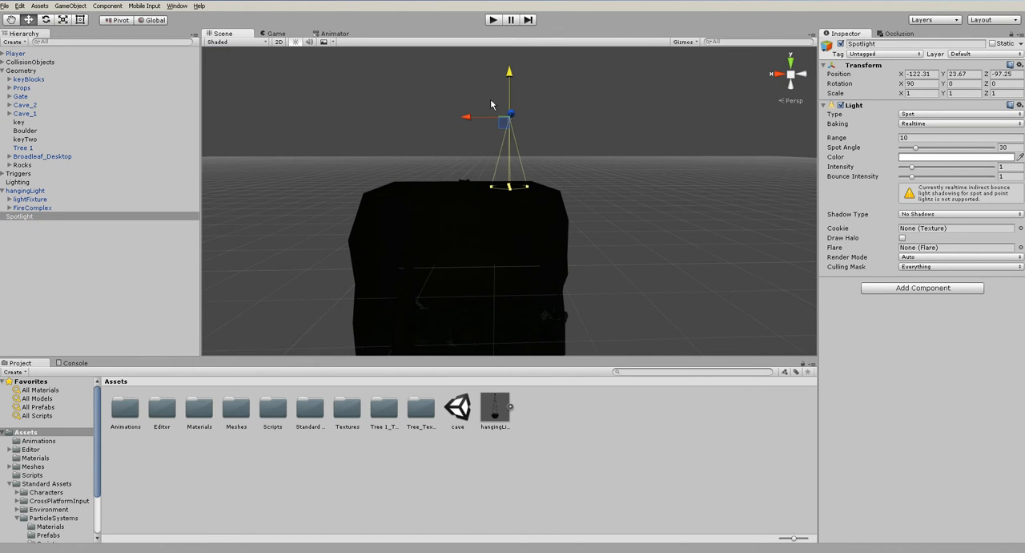
- Parent the Spotlight under Lighting and move it over another chamber, at X -47.84, Y 32.31, Z -61.75
{"action": "left_click", "coordinate": [2, 70]}
{"action": "left_click_drag", "start_coordinate": [22, 125], "coordinate": [17, 89]}
{"action": "left_click_drag", "start_coordinate": [593, 206], "coordinate": [509, 272], "text": "alt"}
{"action": "left_click_drag", "start_coordinate": [508, 145], "coordinate": [465, 146], "text": "alt"}
{"action": "left_click_drag", "start_coordinate": [496, 215], "coordinate": [546, 222], "text": "alt"}
{"action": "left_click_drag", "start_coordinate": [479, 146], "coordinate": [452, 145]}
{"action": "left_click_drag", "start_coordinate": [483, 200], "coordinate": [529, 176], "text": "alt"}
- Increase the Spotlight's range to 42.68 and its intensity to 2.76 so it reaches the chamber floor
{"action": "left_click_drag", "start_coordinate": [861, 141], "coordinate": [30, 168]}
{"action": "left_click_drag", "start_coordinate": [469, 208], "coordinate": [348, 291], "text": "alt"}
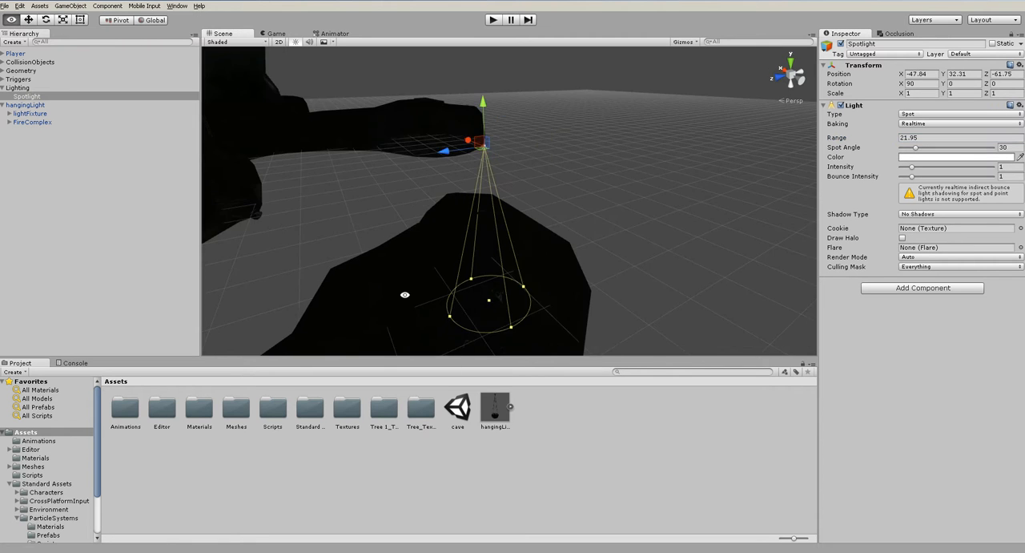
{"action": "middle_click_drag", "start_coordinate": [482, 316], "coordinate": [506, 247]}
{"action": "scroll", "coordinate": [505, 247], "scroll_direction": "up", "scroll_amount": 2}
{"action": "left_click_drag", "start_coordinate": [913, 167], "coordinate": [918, 170]}
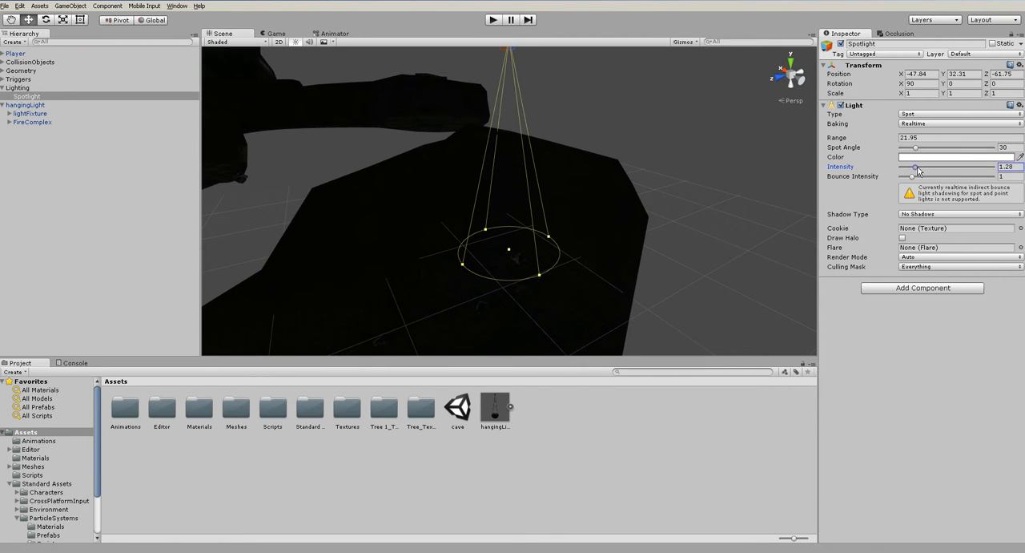
{"action": "left_click_drag", "start_coordinate": [846, 141], "coordinate": [942, 157]}
{"action": "left_click_drag", "start_coordinate": [592, 278], "coordinate": [499, 256], "text": "alt"}
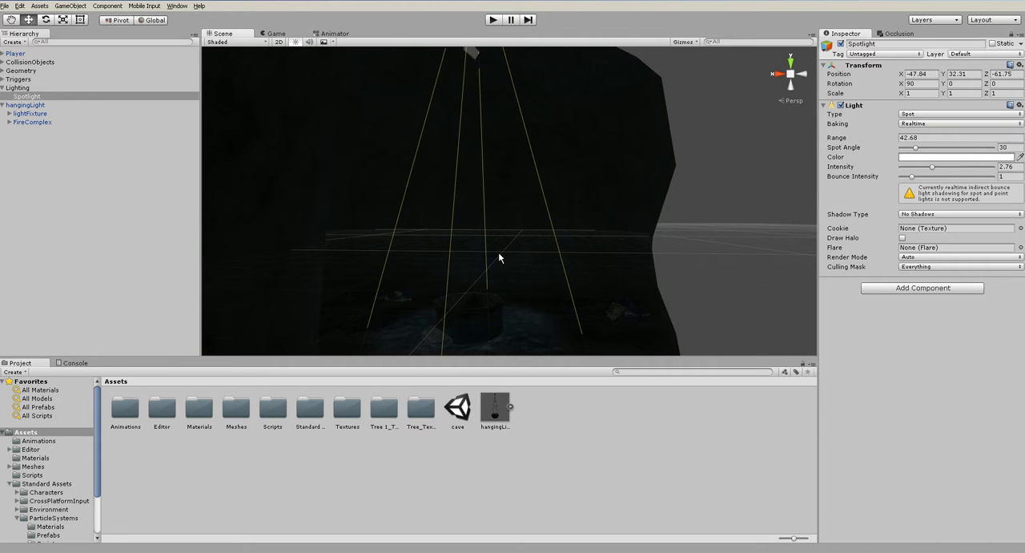
- Try a stronger bounce on the Spotlight, set its bounce intensity to 1, and use Soft Shadows
{"action": "mouse_move", "coordinate": [933, 183]}
{"action": "left_mouse_down"}
{"action": "mouse_move", "coordinate": [1009, 185]}
{"action": "mouse_move", "coordinate": [950, 185]}
{"action": "left_mouse_up"}
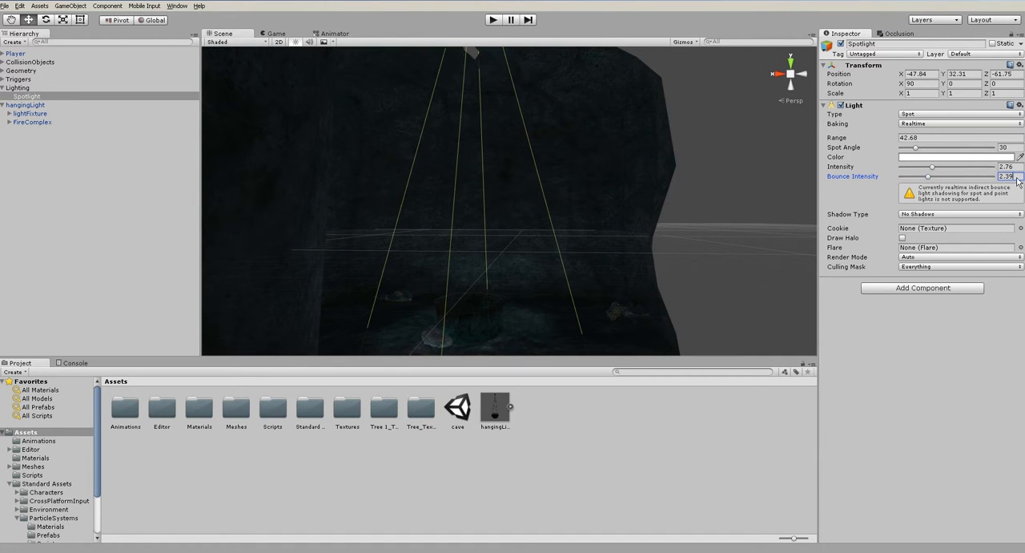
{"action": "type", "text": "1"}
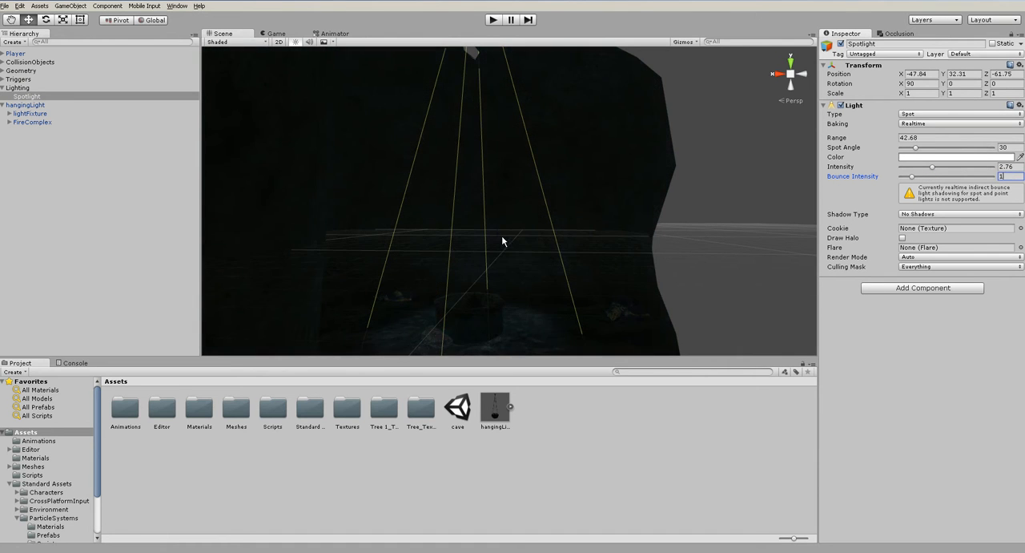
{"action": "left_click", "coordinate": [929, 214]}
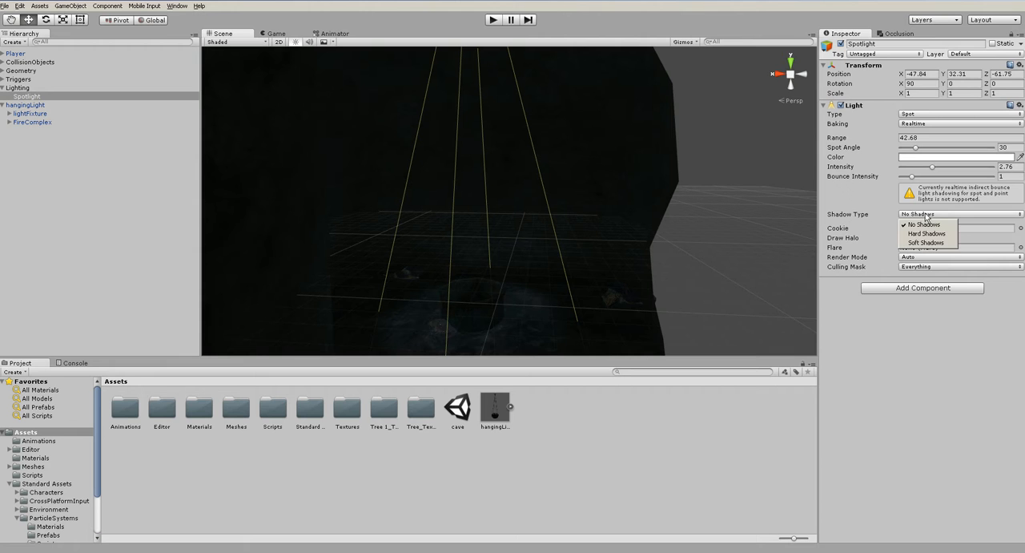
{"action": "left_click", "coordinate": [929, 242]}
{"action": "scroll", "coordinate": [511, 287], "scroll_direction": "up", "scroll_amount": 3}
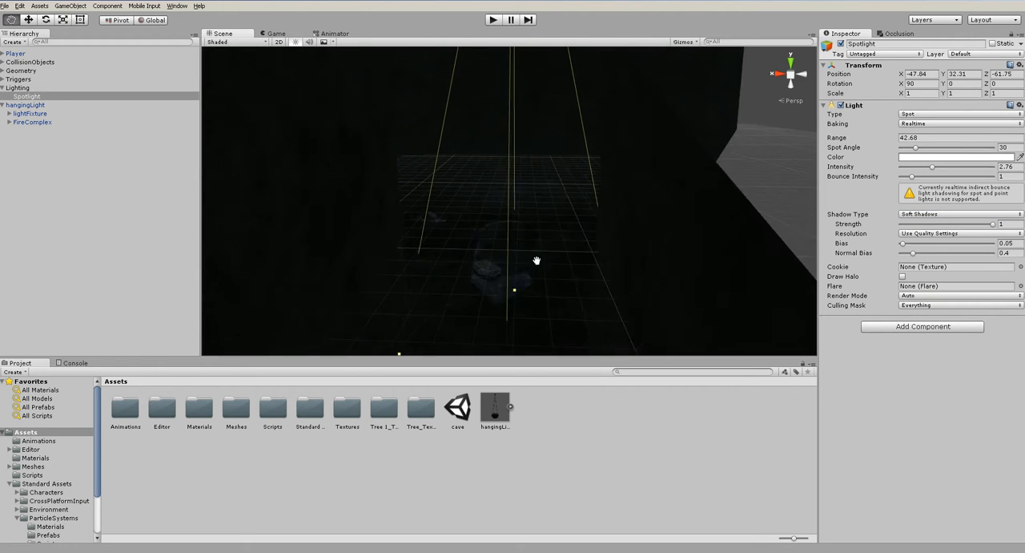
{"action": "scroll", "coordinate": [539, 219], "scroll_direction": "down", "scroll_amount": 5}
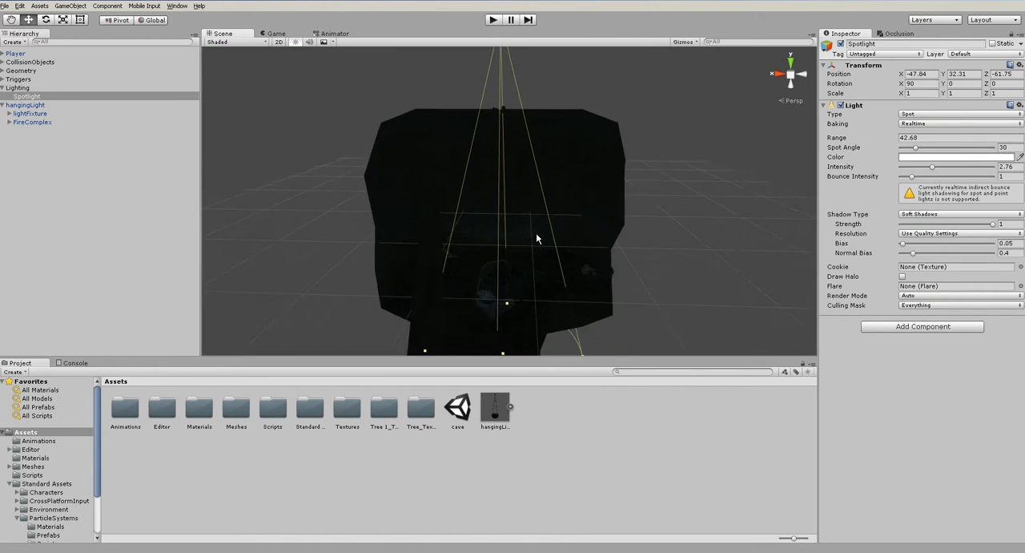
- Tilt the Spotlight to a rotation of about X 79.48, Y 58.05, Z 57.78 so its beam enters the chamber at an angle
{"action": "left_click_drag", "start_coordinate": [536, 234], "coordinate": [440, 220], "text": "alt"}
{"action": "middle_click_drag", "start_coordinate": [440, 220], "coordinate": [432, 344]}
{"action": "left_click_drag", "start_coordinate": [486, 192], "coordinate": [542, 218], "text": "alt"}
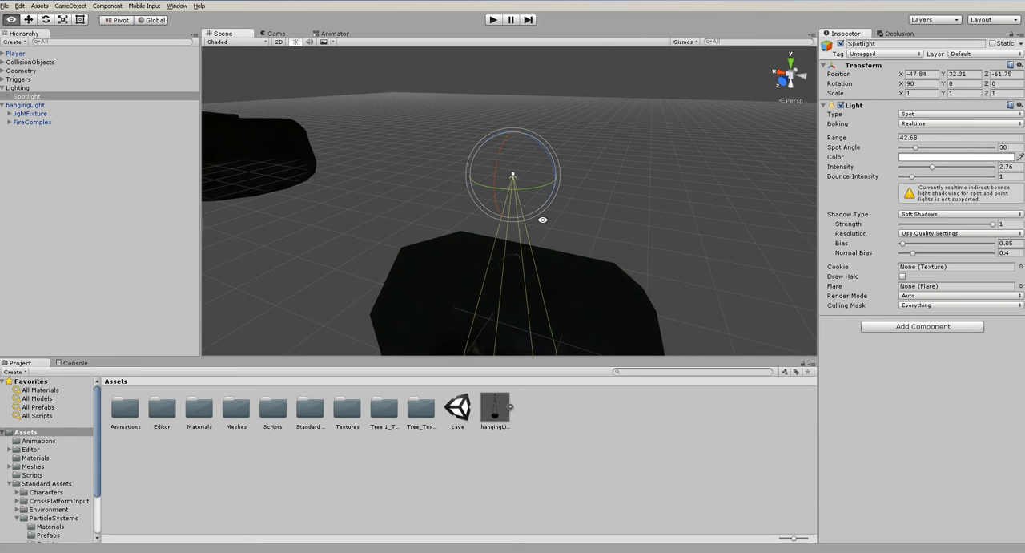
{"action": "left_click_drag", "start_coordinate": [497, 156], "coordinate": [597, 279]}
{"action": "left_click_drag", "start_coordinate": [574, 191], "coordinate": [573, 144], "text": "alt"}
{"action": "left_click_drag", "start_coordinate": [582, 90], "coordinate": [593, 112]}
{"action": "middle_click_drag", "start_coordinate": [567, 177], "coordinate": [572, 98]}
- Shift the Spotlight to X -48.39, Z -62.98 and set its intensity to 4
{"action": "key", "text": "w"}
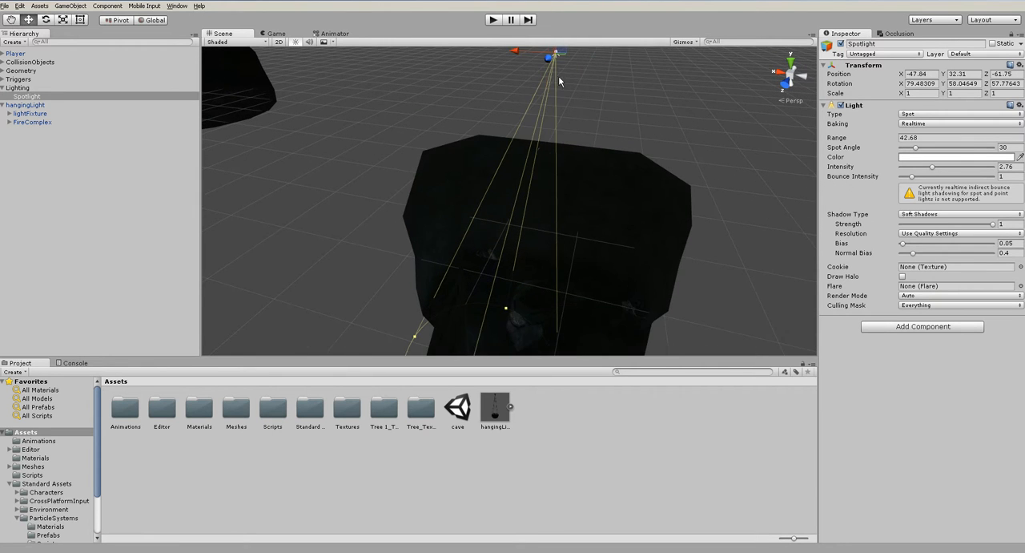
{"action": "mouse_move", "coordinate": [513, 52]}
{"action": "left_mouse_down"}
{"action": "mouse_move", "coordinate": [544, 53]}
{"action": "mouse_move", "coordinate": [501, 55]}
{"action": "mouse_move", "coordinate": [519, 56]}
{"action": "left_mouse_up"}
{"action": "mouse_move", "coordinate": [533, 106]}
{"action": "left_mouse_down", "text": "alt"}
{"action": "mouse_move", "coordinate": [491, 130]}
{"action": "mouse_move", "coordinate": [539, 107]}
{"action": "left_mouse_up", "text": "alt"}
{"action": "left_click_drag", "start_coordinate": [570, 152], "coordinate": [672, 122], "text": "alt"}
{"action": "left_click_drag", "start_coordinate": [720, 238], "coordinate": [625, 217], "text": "alt"}
{"action": "left_click_drag", "start_coordinate": [928, 169], "coordinate": [934, 170]}
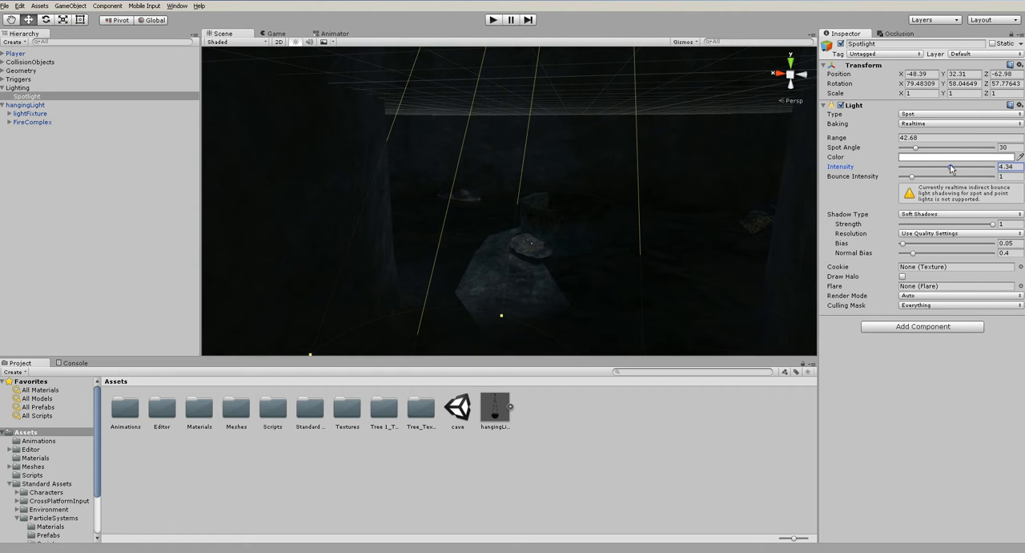
{"action": "key", "text": "Tab"}
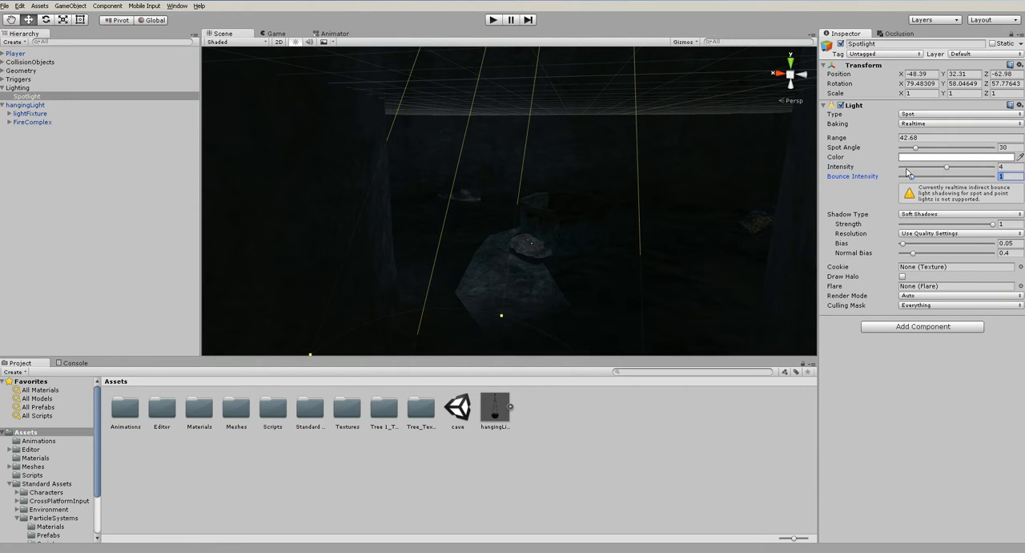
- Tint the Spotlight's light color a pale moonlight blue
{"action": "left_click", "coordinate": [921, 157]}
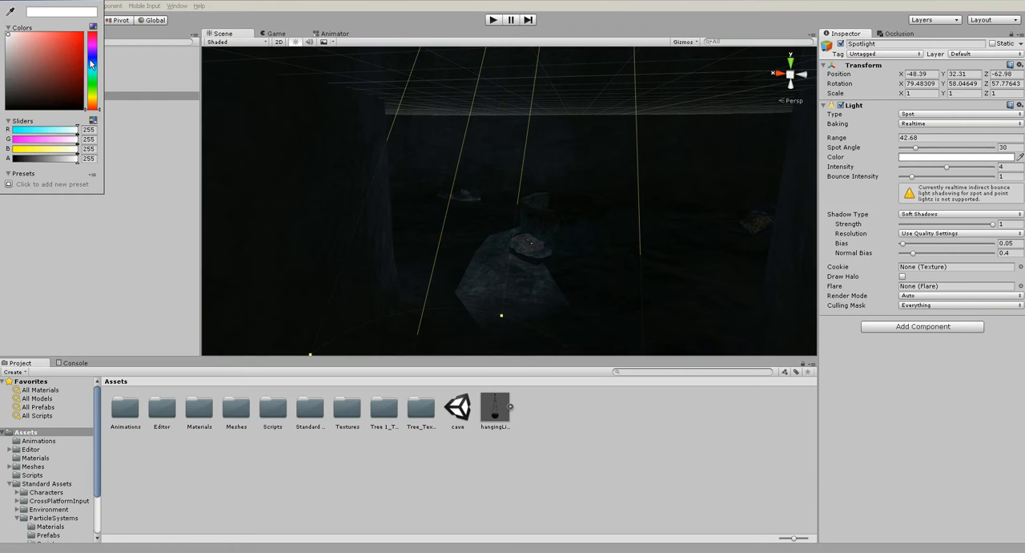
{"action": "left_click_drag", "start_coordinate": [92, 65], "coordinate": [82, 56]}
{"action": "left_click", "coordinate": [29, 35]}
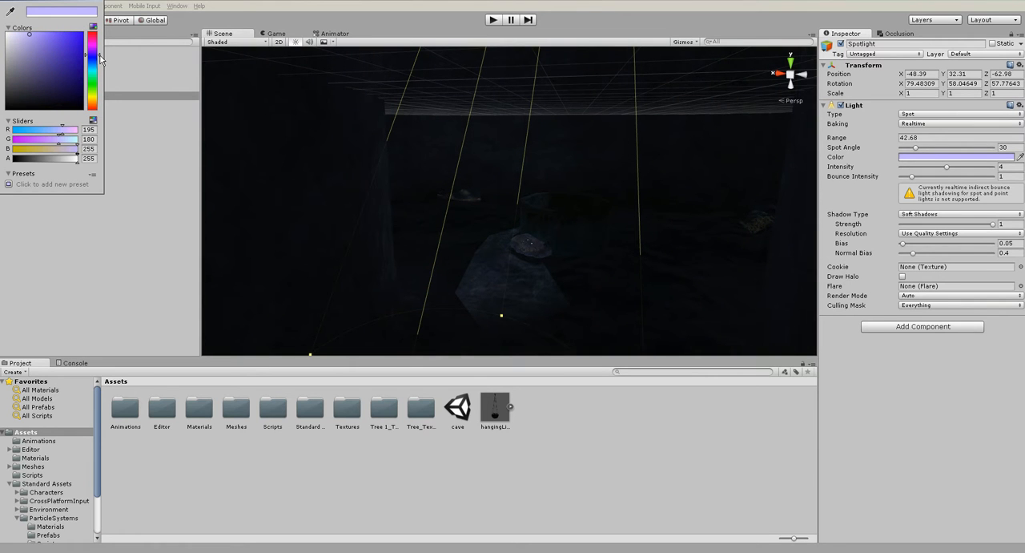
{"action": "left_click_drag", "start_coordinate": [97, 59], "coordinate": [98, 62]}
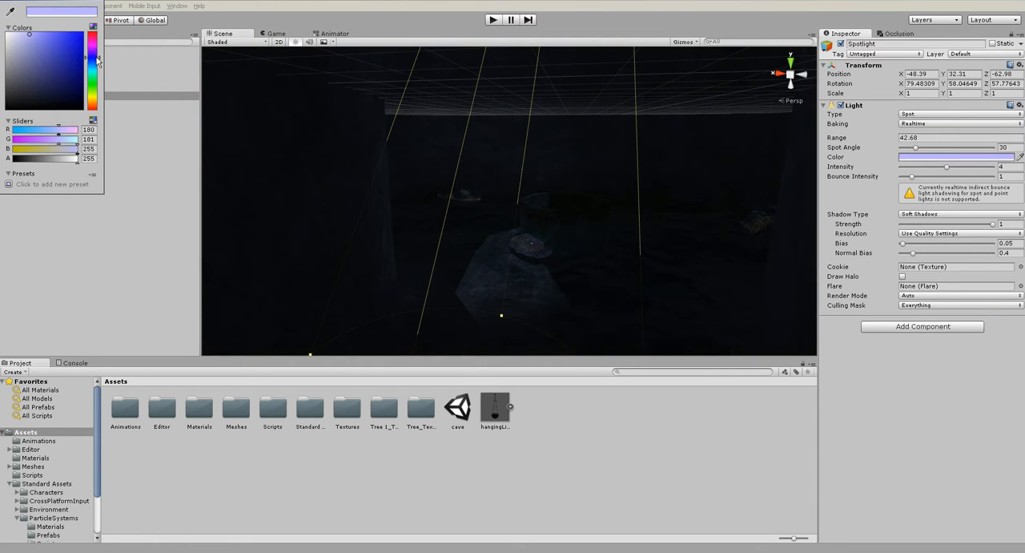
{"action": "left_click_drag", "start_coordinate": [31, 40], "coordinate": [31, 36]}
{"action": "left_click", "coordinate": [98, 1]}
{"action": "scroll", "coordinate": [530, 236], "scroll_direction": "down", "scroll_amount": 4}
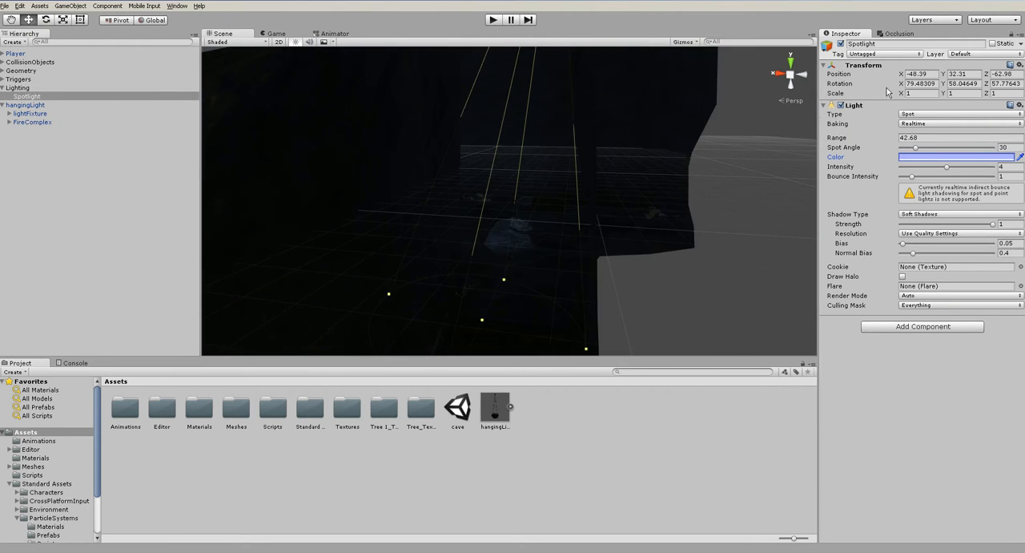
- Rename the Spotlight to moonLight
{"action": "left_click", "coordinate": [880, 44]}
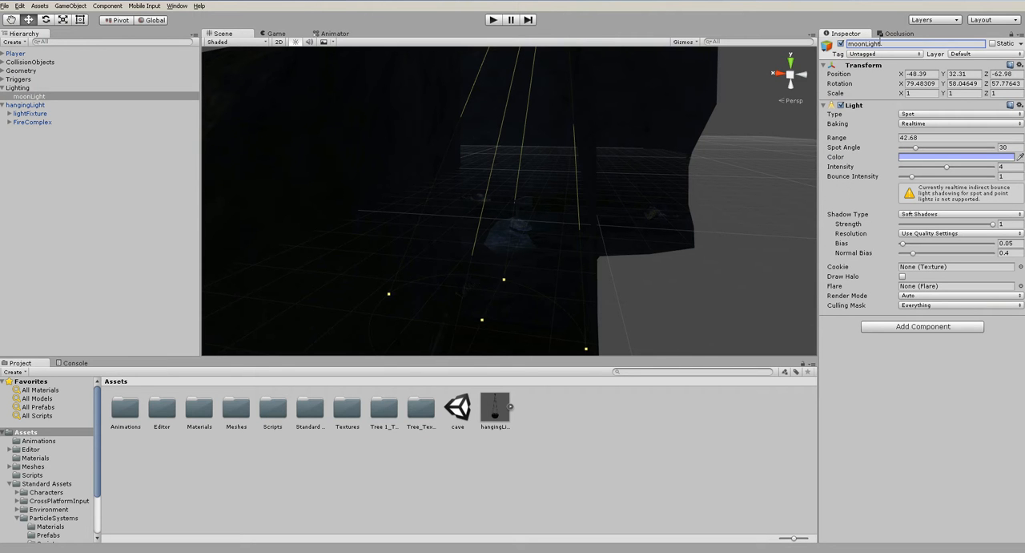
{"action": "left_click", "coordinate": [681, 281]}
{"action": "left_click_drag", "start_coordinate": [681, 281], "coordinate": [420, 268], "text": "alt"}
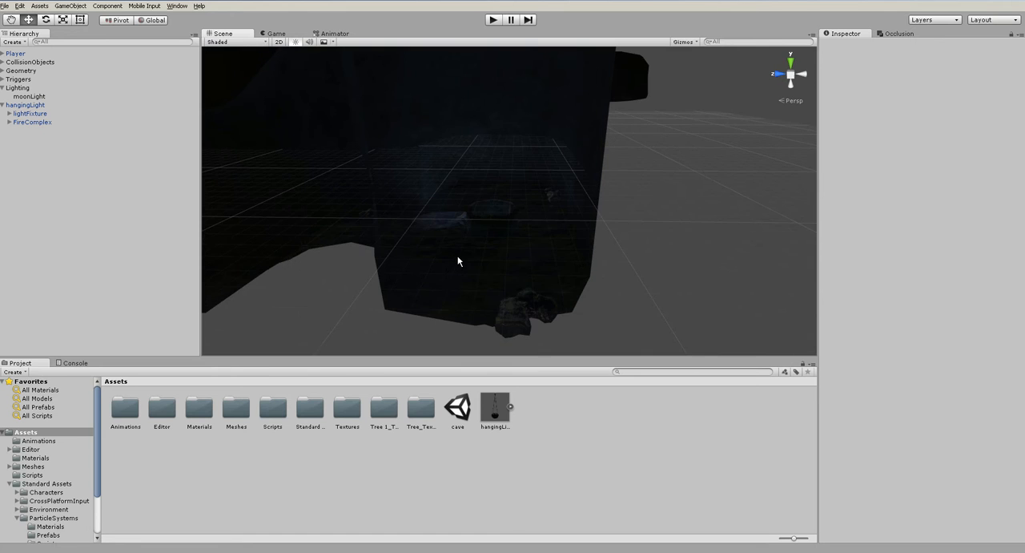
{"action": "left_click_drag", "start_coordinate": [453, 227], "coordinate": [536, 237], "text": "alt"}
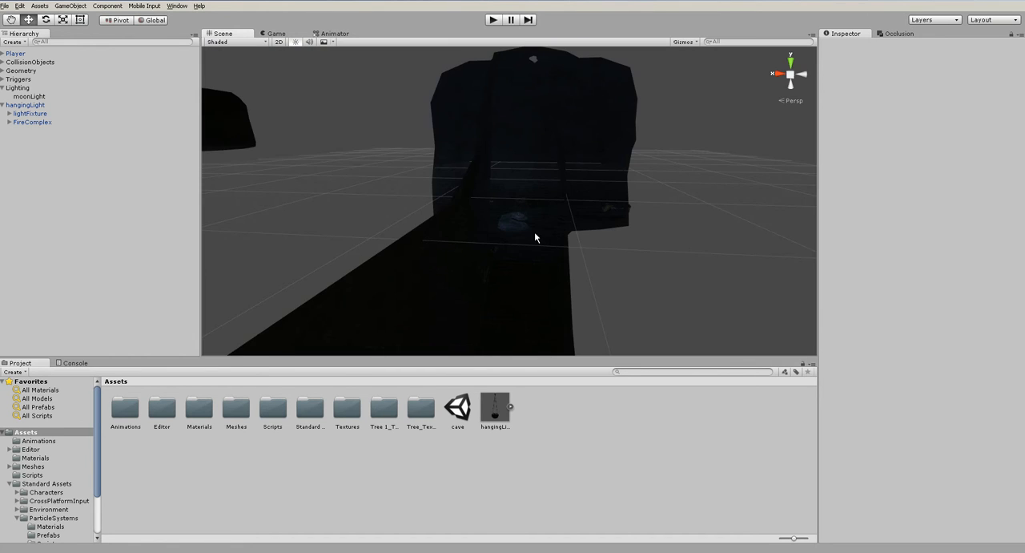
- Duplicate moonLight and move the copy over another chamber, to X 70.2, Y 32.3, Z -85.1
{"action": "double_click", "coordinate": [28, 96]}
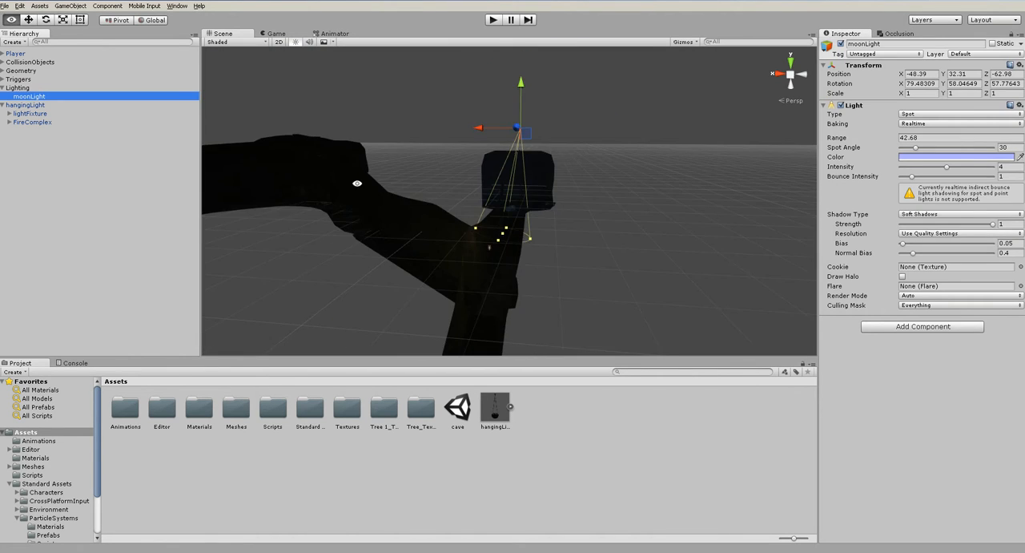
{"action": "left_click_drag", "start_coordinate": [645, 248], "coordinate": [636, 315], "text": "alt"}
{"action": "middle_click_drag", "start_coordinate": [740, 235], "coordinate": [684, 262]}
{"action": "key", "text": "ctrl+d"}
{"action": "left_click_drag", "start_coordinate": [724, 237], "coordinate": [535, 139]}
{"action": "left_click_drag", "start_coordinate": [527, 177], "coordinate": [575, 91]}
{"action": "left_click_drag", "start_coordinate": [518, 118], "coordinate": [489, 108]}
{"action": "left_click_drag", "start_coordinate": [500, 121], "coordinate": [678, 265], "text": "alt"}
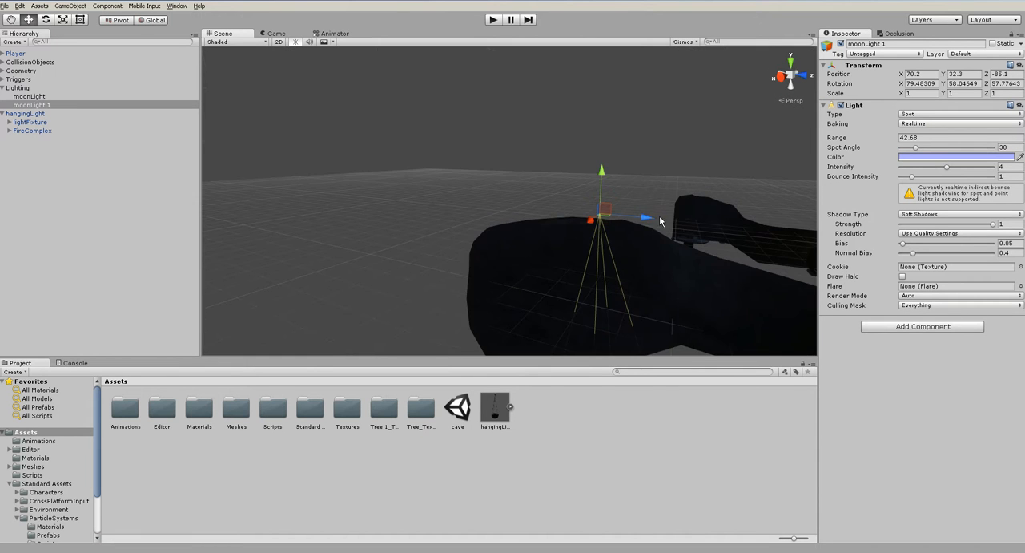
- Raise moonLight 1 to Y 56.3 and shift it over the chamber to X 65.4, Z -90.3
{"action": "left_click_drag", "start_coordinate": [648, 219], "coordinate": [623, 216]}
{"action": "left_click_drag", "start_coordinate": [643, 268], "coordinate": [519, 246], "text": "alt"}
{"action": "left_click_drag", "start_coordinate": [503, 187], "coordinate": [509, 94]}
{"action": "left_click_drag", "start_coordinate": [457, 129], "coordinate": [480, 131]}
{"action": "left_click_drag", "start_coordinate": [480, 134], "coordinate": [531, 329], "text": "alt"}
{"action": "middle_click_drag", "start_coordinate": [531, 329], "coordinate": [551, 260]}
- Increase moonLight 1's range to 58.5 and align it with the ceiling opening at Z -95.1
{"action": "left_click_drag", "start_coordinate": [830, 141], "coordinate": [873, 147]}
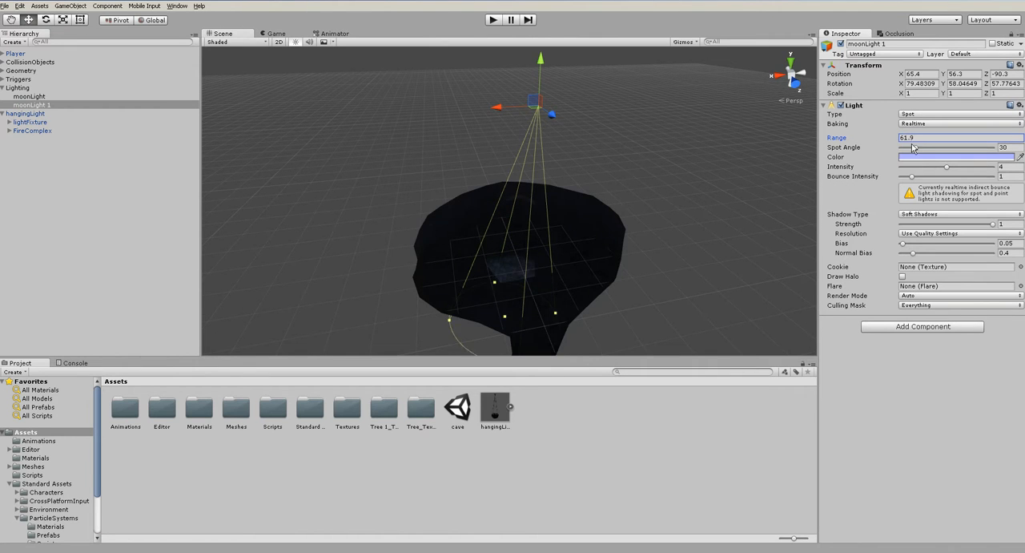
{"action": "left_click_drag", "start_coordinate": [448, 208], "coordinate": [563, 228], "text": "alt"}
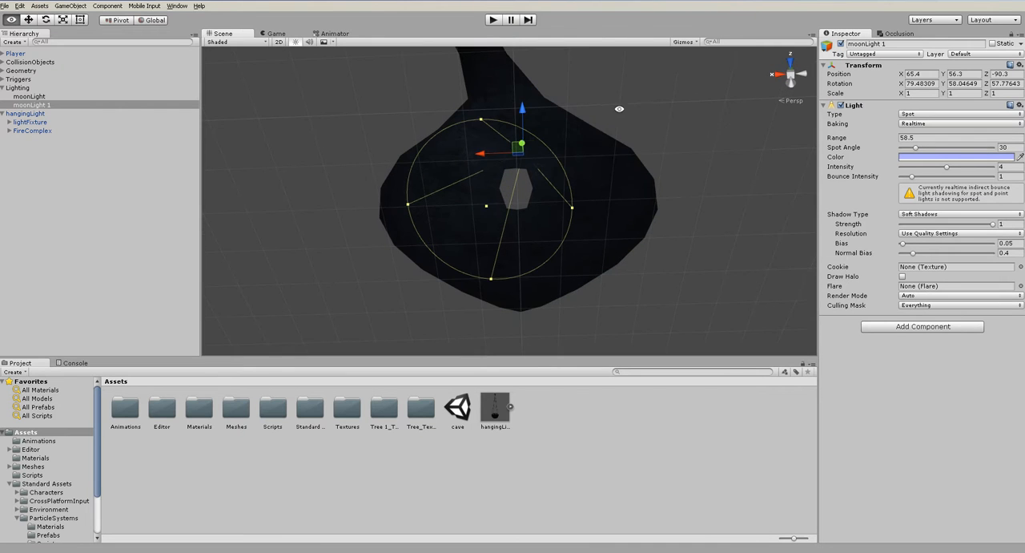
{"action": "left_click_drag", "start_coordinate": [524, 112], "coordinate": [525, 144]}
{"action": "left_click_drag", "start_coordinate": [526, 143], "coordinate": [559, 266], "text": "alt"}
{"action": "left_click", "coordinate": [665, 277]}
{"action": "scroll", "coordinate": [523, 244], "scroll_direction": "down", "scroll_amount": 3}
- Duplicate moonLight 1 and position the copy high above the tall tree chamber at X 174.6, Y 99.2, Z -12.2
{"action": "left_click", "coordinate": [48, 103]}
{"action": "left_click_drag", "start_coordinate": [484, 221], "coordinate": [574, 284], "text": "alt"}
{"action": "middle_click_drag", "start_coordinate": [574, 284], "coordinate": [724, 233]}
{"action": "scroll", "coordinate": [709, 245], "scroll_direction": "down", "scroll_amount": 2}
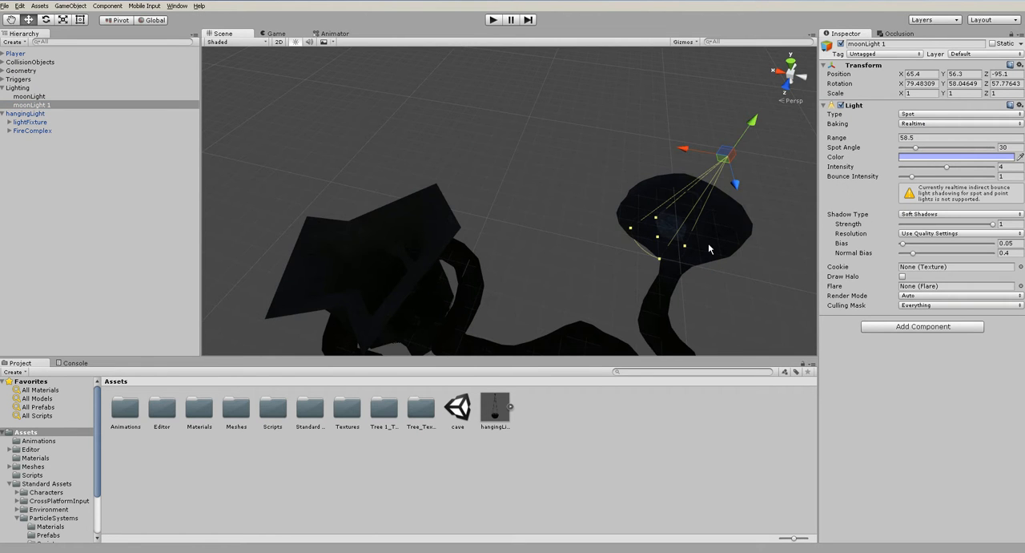
{"action": "key", "text": "ctrl+d"}
{"action": "left_click_drag", "start_coordinate": [723, 154], "coordinate": [553, 23]}
{"action": "left_click_drag", "start_coordinate": [552, 91], "coordinate": [527, 297], "text": "alt"}
{"action": "key", "text": "ctrl+z"}
{"action": "middle_click_drag", "start_coordinate": [526, 297], "coordinate": [536, 188]}
{"action": "left_click_drag", "start_coordinate": [528, 121], "coordinate": [536, 103]}
{"action": "left_click_drag", "start_coordinate": [596, 182], "coordinate": [600, 131], "text": "alt"}
{"action": "middle_click_drag", "start_coordinate": [600, 130], "coordinate": [571, 248]}
- Raise moonLight 2 to Y 125.7, shift it to X 169.7 and extend its range to 110.6
{"action": "left_click_drag", "start_coordinate": [837, 139], "coordinate": [905, 144]}
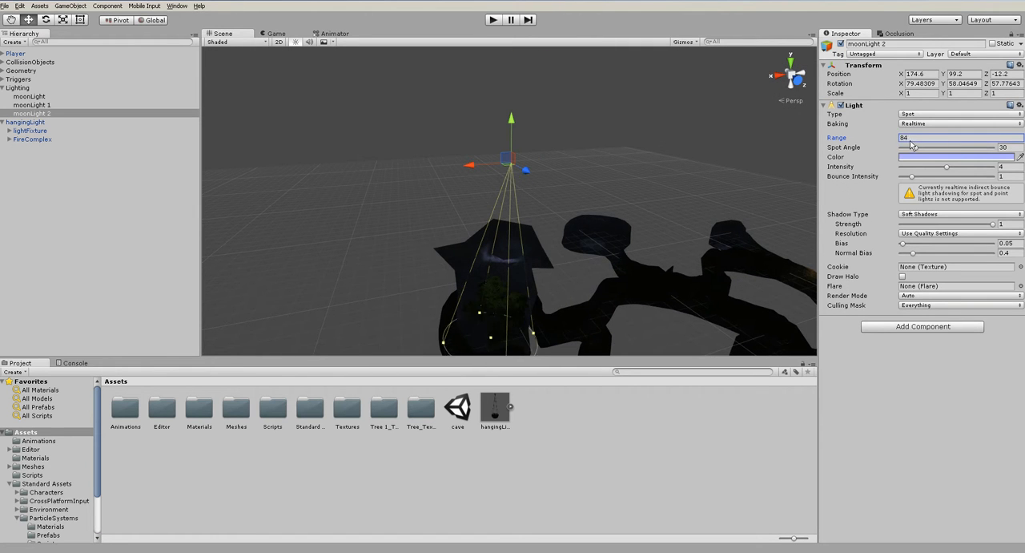
{"action": "left_click_drag", "start_coordinate": [511, 123], "coordinate": [513, 54]}
{"action": "left_click_drag", "start_coordinate": [466, 101], "coordinate": [484, 99]}
{"action": "left_click_drag", "start_coordinate": [851, 140], "coordinate": [889, 146]}
{"action": "left_click_drag", "start_coordinate": [745, 180], "coordinate": [595, 135], "text": "alt"}
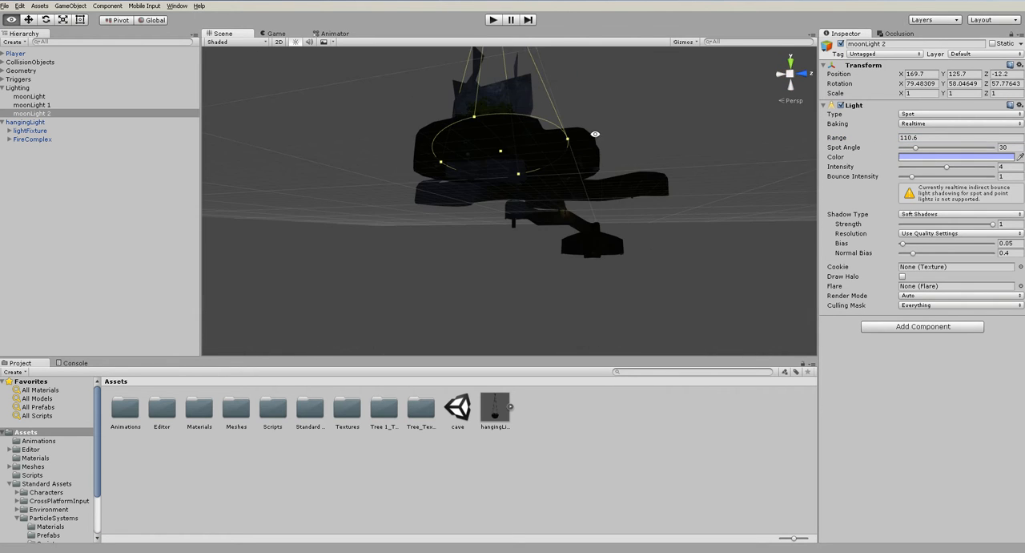
- Examine how far moonLight 2's beam reaches into the tree chamber from several angles
{"action": "scroll", "coordinate": [630, 187], "scroll_direction": "up", "scroll_amount": 5}
{"action": "middle_click_drag", "start_coordinate": [629, 187], "coordinate": [605, 215]}
{"action": "left_click_drag", "start_coordinate": [606, 214], "coordinate": [650, 221], "text": "alt"}
{"action": "scroll", "coordinate": [679, 237], "scroll_direction": "up", "scroll_amount": 3}
{"action": "middle_click_drag", "start_coordinate": [650, 222], "coordinate": [675, 230]}
{"action": "scroll", "coordinate": [691, 240], "scroll_direction": "up", "scroll_amount": 2}
{"action": "scroll", "coordinate": [676, 230], "scroll_direction": "up", "scroll_amount": 2}
{"action": "left_click_drag", "start_coordinate": [675, 230], "coordinate": [615, 193], "text": "alt"}
{"action": "middle_click_drag", "start_coordinate": [615, 193], "coordinate": [611, 165]}
{"action": "left_click_drag", "start_coordinate": [611, 165], "coordinate": [662, 241], "text": "alt"}
{"action": "scroll", "coordinate": [663, 241], "scroll_direction": "down", "scroll_amount": 4}
- Reposition and re-aim moonLight 2 into the tree chamber, adjust its shadow type and widen its spot angle
{"action": "left_click_drag", "start_coordinate": [592, 157], "coordinate": [549, 158], "text": "alt"}
{"action": "key", "text": "e"}
{"action": "left_click", "coordinate": [932, 217]}
{"action": "left_click", "coordinate": [929, 233]}
{"action": "left_click_drag", "start_coordinate": [582, 218], "coordinate": [547, 169], "text": "alt"}
{"action": "key", "text": "w"}
{"action": "left_click_drag", "start_coordinate": [548, 118], "coordinate": [519, 109]}
{"action": "left_click_drag", "start_coordinate": [918, 149], "coordinate": [929, 150]}
- Inspect the moonlight falling through the tree chamber and the adjoining cave tunnels
{"action": "left_click", "coordinate": [743, 287]}
{"action": "left_click_drag", "start_coordinate": [742, 287], "coordinate": [603, 201], "text": "alt"}
{"action": "middle_click_drag", "start_coordinate": [573, 238], "coordinate": [607, 145]}
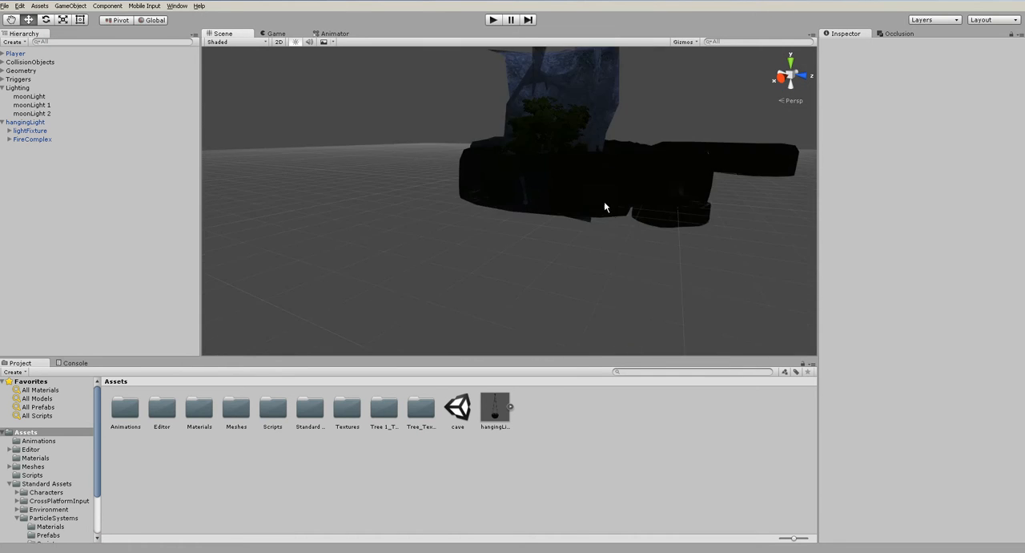
{"action": "scroll", "coordinate": [614, 211], "scroll_direction": "up", "scroll_amount": 8}
{"action": "left_click_drag", "start_coordinate": [614, 211], "coordinate": [639, 208], "text": "alt"}
{"action": "mouse_move", "coordinate": [638, 209]}
{"action": "middle_mouse_down"}
{"action": "mouse_move", "coordinate": [665, 202]}
{"action": "mouse_move", "coordinate": [640, 226]}
{"action": "middle_mouse_up"}
{"action": "scroll", "coordinate": [640, 226], "scroll_direction": "up", "scroll_amount": 4}
{"action": "scroll", "coordinate": [640, 225], "scroll_direction": "down", "scroll_amount": 10}
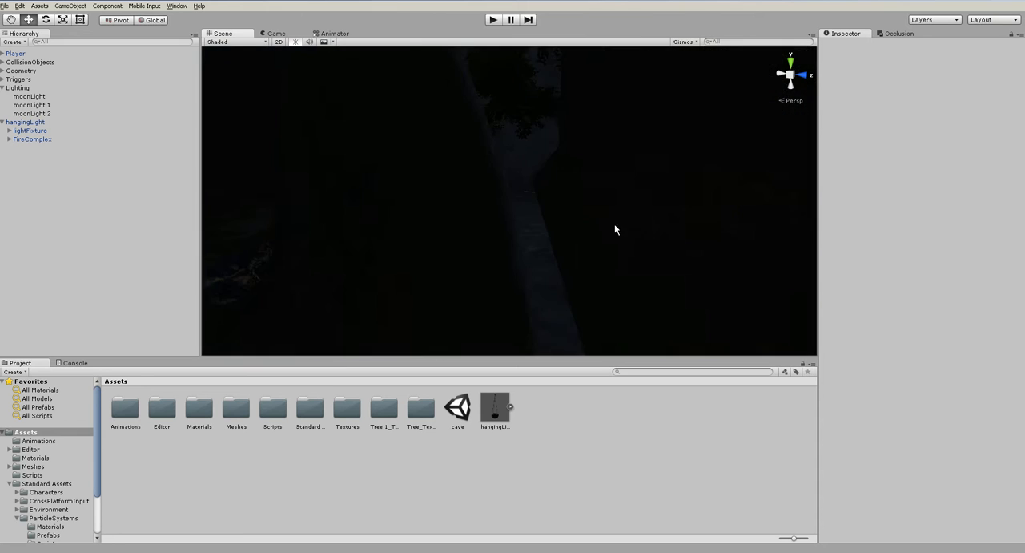
{"action": "left_click_drag", "start_coordinate": [682, 223], "coordinate": [497, 289], "text": "alt"}
{"action": "middle_click_drag", "start_coordinate": [496, 288], "coordinate": [472, 215]}
{"action": "scroll", "coordinate": [614, 240], "scroll_direction": "down", "scroll_amount": 8}
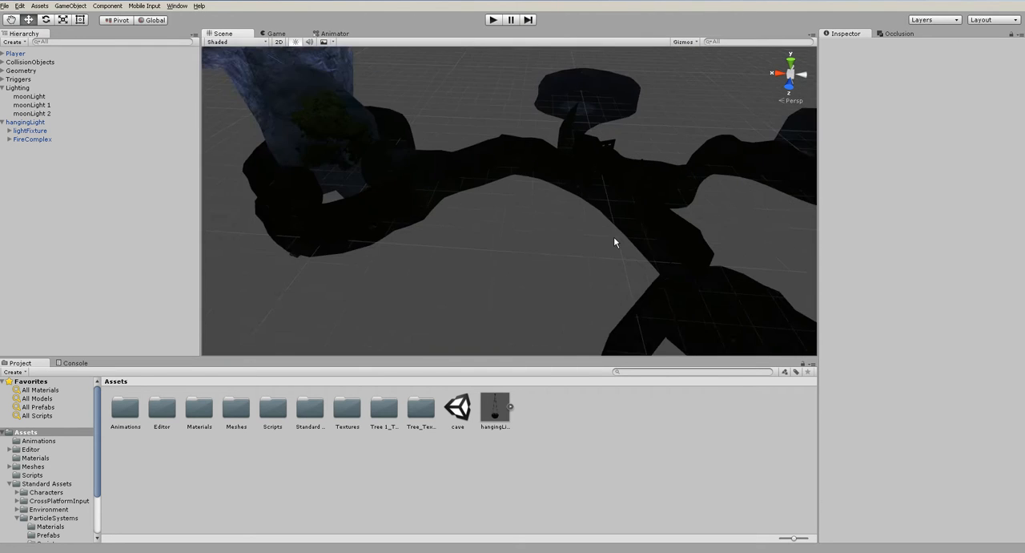
- Locate the key cube in the dark cave chamber, frame it and look over its surroundings
{"action": "left_click_drag", "start_coordinate": [682, 267], "coordinate": [615, 296], "text": "alt"}
{"action": "middle_click_drag", "start_coordinate": [615, 296], "coordinate": [552, 226]}
{"action": "scroll", "coordinate": [552, 226], "scroll_direction": "up", "scroll_amount": 5}
{"action": "left_click_drag", "start_coordinate": [471, 259], "coordinate": [478, 305], "text": "alt"}
{"action": "middle_click_drag", "start_coordinate": [480, 305], "coordinate": [521, 235]}
{"action": "scroll", "coordinate": [520, 235], "scroll_direction": "up", "scroll_amount": 3}
{"action": "left_click", "coordinate": [505, 188]}
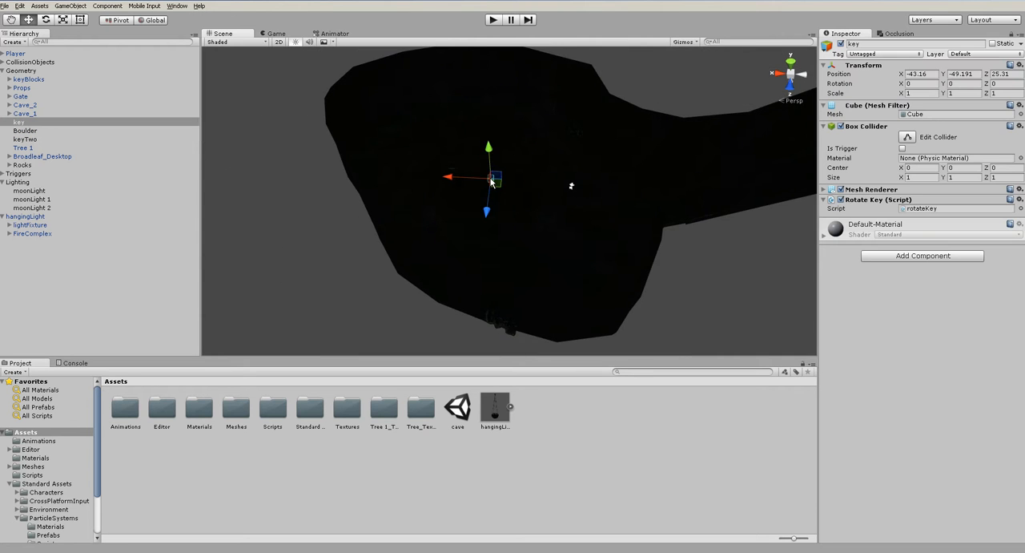
{"action": "key", "text": "f"}
{"action": "left_click_drag", "start_coordinate": [608, 262], "coordinate": [484, 197], "text": "alt"}
{"action": "scroll", "coordinate": [484, 197], "scroll_direction": "down", "scroll_amount": 7}
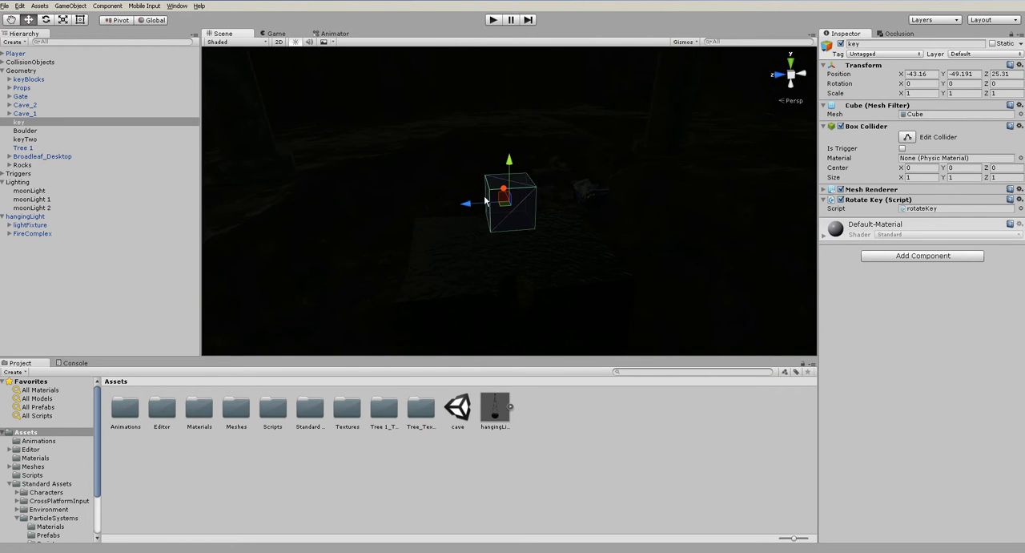
{"action": "left_click", "coordinate": [562, 300]}
{"action": "scroll", "coordinate": [551, 227], "scroll_direction": "down", "scroll_amount": 2}
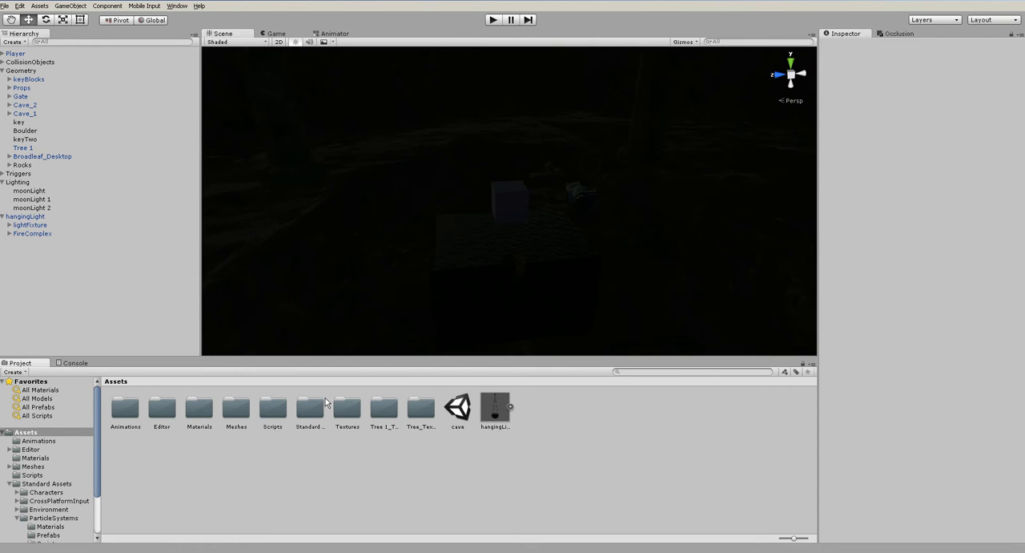
- Turn off scene lighting in the Scene view to work on the key chamber under default light
{"action": "left_click", "coordinate": [295, 42]}
{"action": "scroll", "coordinate": [554, 252], "scroll_direction": "down", "scroll_amount": 3}
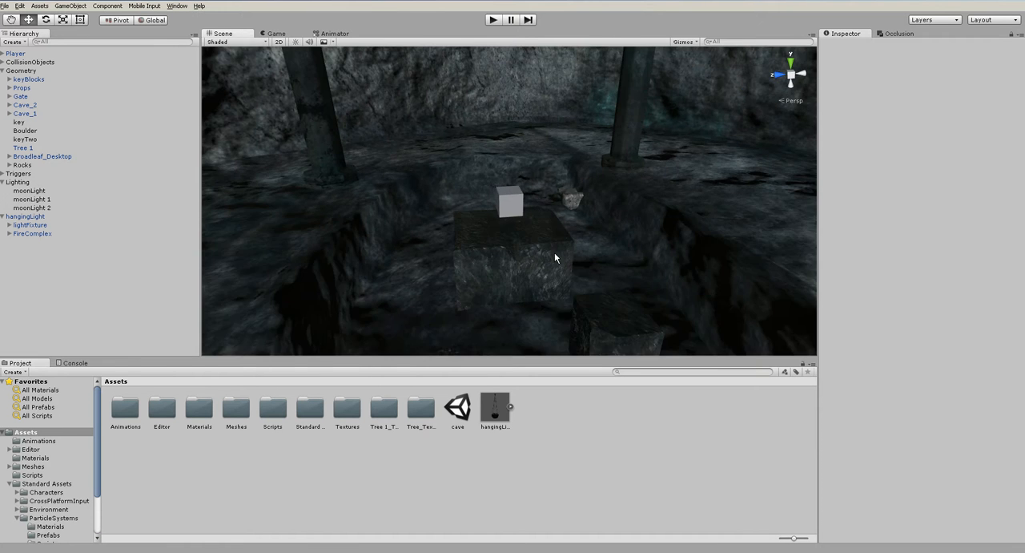
{"action": "left_click", "coordinate": [297, 43]}
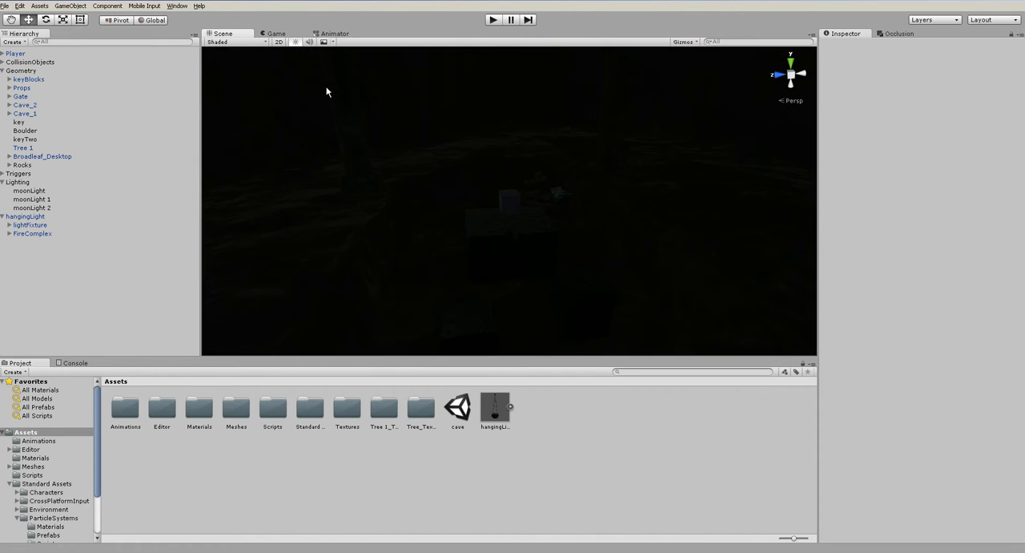
{"action": "left_click", "coordinate": [295, 41]}
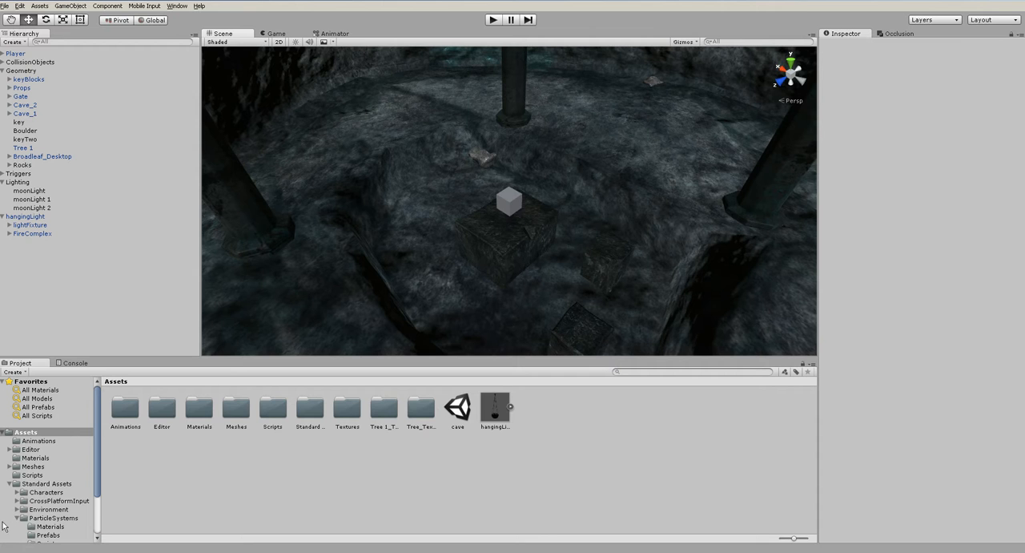
- Open the Prefabs folder of Water under Standard Assets, Environment, Water
{"action": "left_click", "coordinate": [17, 517]}
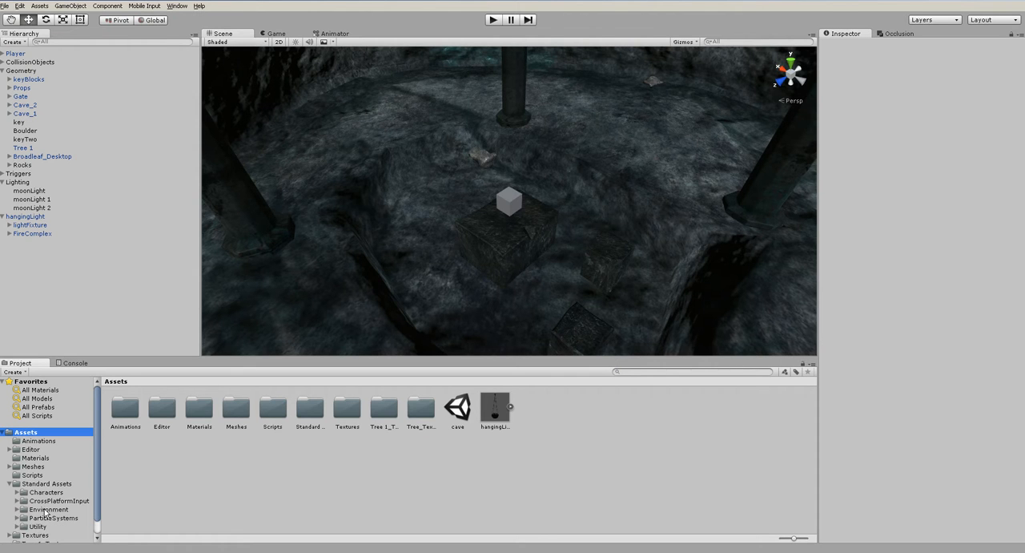
{"action": "left_click", "coordinate": [16, 510]}
{"action": "left_click", "coordinate": [43, 486]}
{"action": "left_click", "coordinate": [26, 486]}
{"action": "left_click", "coordinate": [54, 494]}
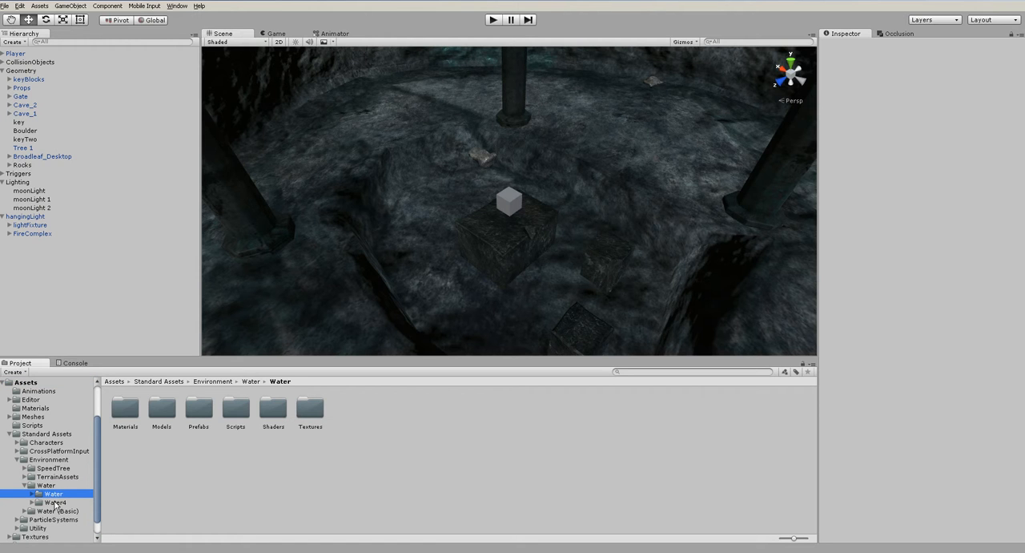
{"action": "left_click", "coordinate": [56, 502]}
{"action": "left_click", "coordinate": [54, 493]}
{"action": "double_click", "coordinate": [185, 419]}
- Place a WaterProNighttime plane in the pit around the key pedestal at X -52.29, Y -45.56, Z 2.76
{"action": "left_click_drag", "start_coordinate": [118, 417], "coordinate": [463, 238]}
{"action": "left_click_drag", "start_coordinate": [511, 270], "coordinate": [434, 212], "text": "alt"}
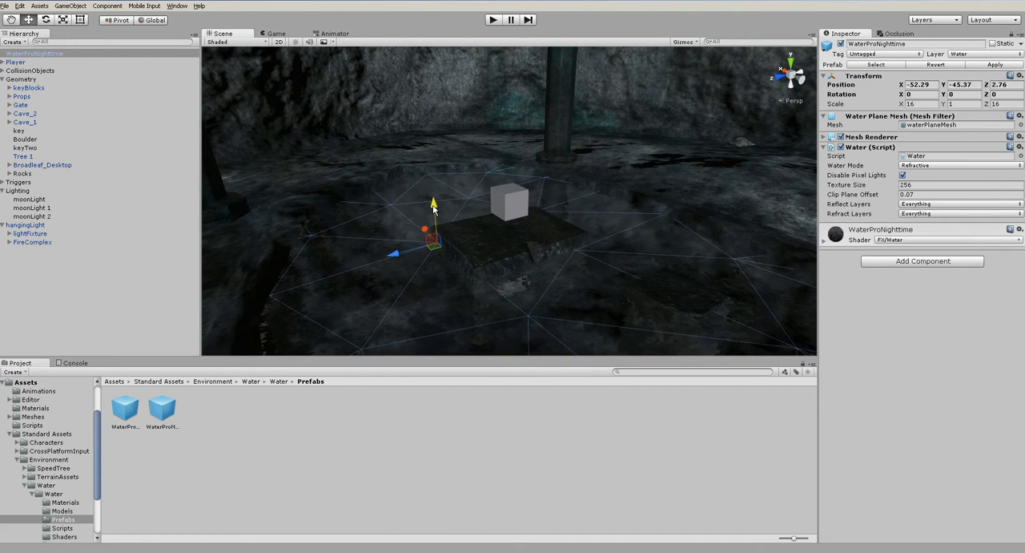
{"action": "left_click_drag", "start_coordinate": [382, 240], "coordinate": [685, 304], "text": "alt"}
{"action": "scroll", "coordinate": [494, 252], "scroll_direction": "up", "scroll_amount": 4}
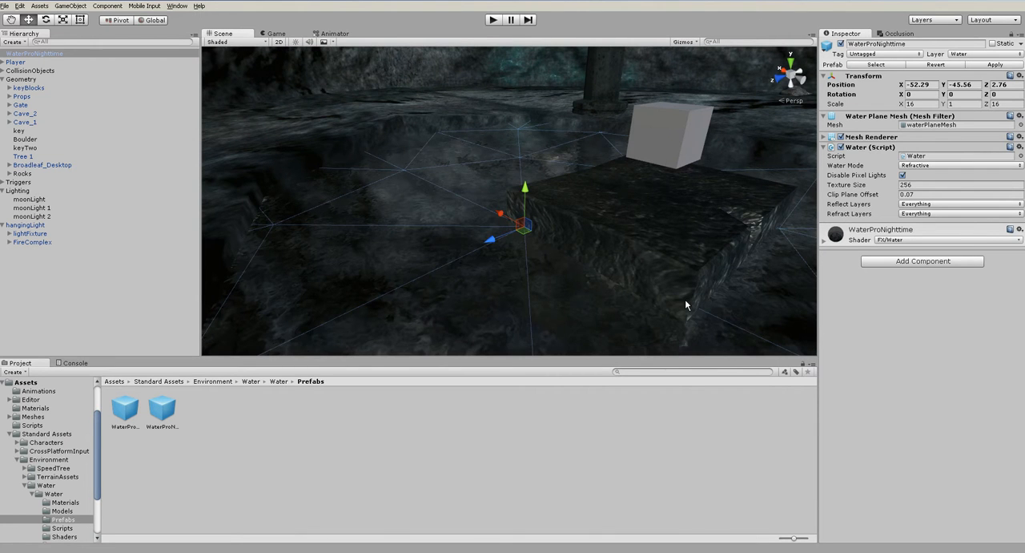
- Set the WaterProNighttime material's refraction color to pure red, RGB 255, 0, 0
{"action": "left_click", "coordinate": [839, 240]}
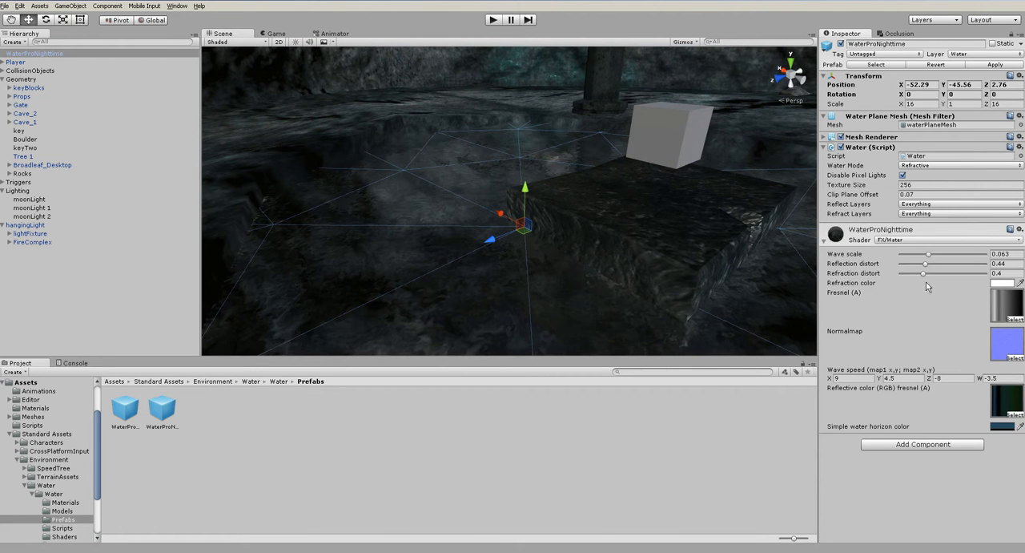
{"action": "left_click", "coordinate": [1007, 285]}
{"action": "mouse_move", "coordinate": [55, 67]}
{"action": "left_mouse_down"}
{"action": "mouse_move", "coordinate": [100, 37]}
{"action": "mouse_move", "coordinate": [90, 64]}
{"action": "mouse_move", "coordinate": [92, 37]}
{"action": "left_mouse_up"}
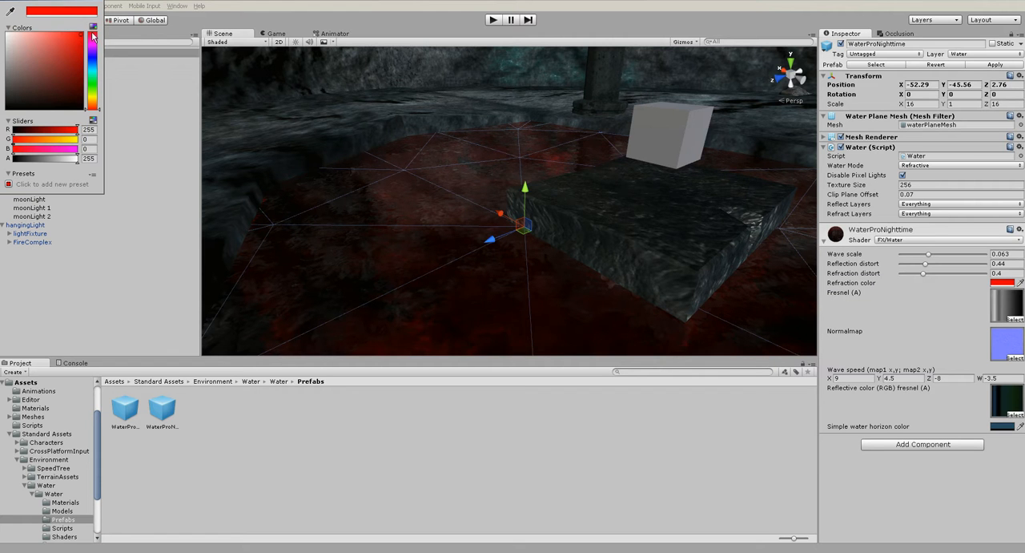
{"action": "left_click", "coordinate": [102, 1]}
{"action": "left_click_drag", "start_coordinate": [652, 241], "coordinate": [478, 319], "text": "alt"}
{"action": "scroll", "coordinate": [492, 264], "scroll_direction": "down", "scroll_amount": 8}
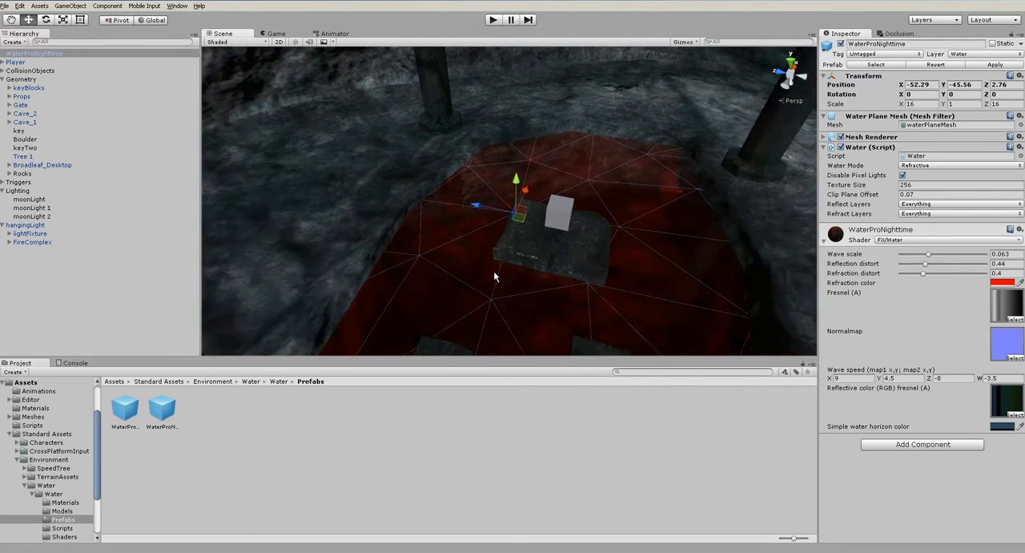
{"action": "left_click", "coordinate": [649, 469]}
{"action": "scroll", "coordinate": [601, 239], "scroll_direction": "up", "scroll_amount": 5}
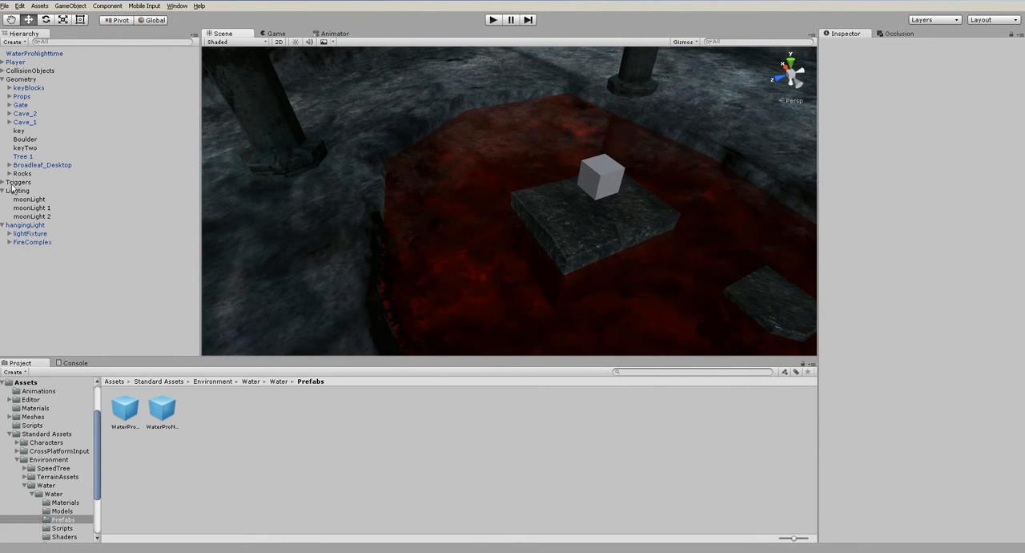
- Collapse the expanded Geometry and Lighting groups in the Hierarchy
{"action": "left_click", "coordinate": [2, 88]}
{"action": "left_click", "coordinate": [1, 80]}
{"action": "left_click", "coordinate": [2, 96]}
{"action": "left_click", "coordinate": [34, 183]}
- Set the WaterProNighttime material's reflection distort to 1 and refraction distort to 0.334
{"action": "left_click", "coordinate": [35, 55]}
{"action": "left_click_drag", "start_coordinate": [561, 228], "coordinate": [553, 255], "text": "alt"}
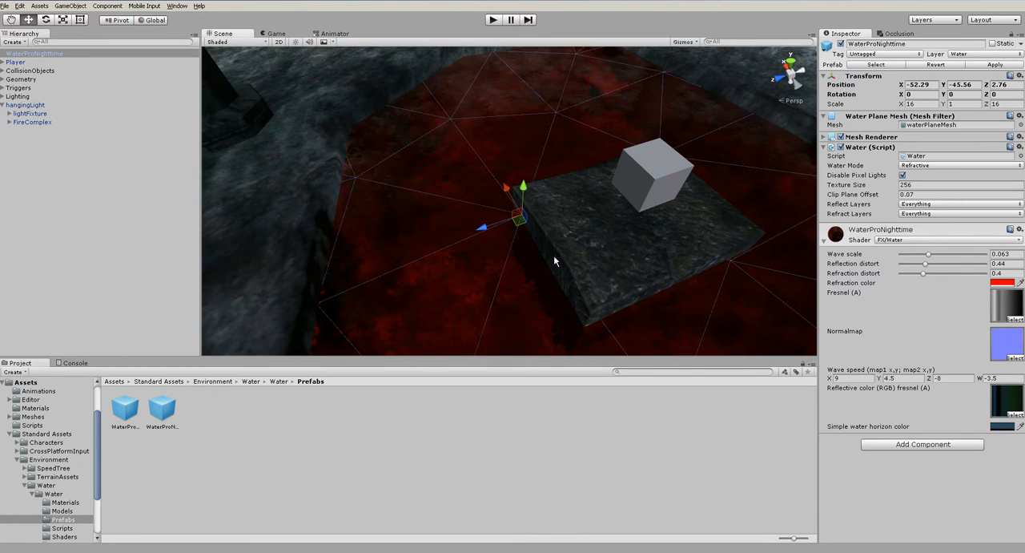
{"action": "left_click", "coordinate": [927, 268]}
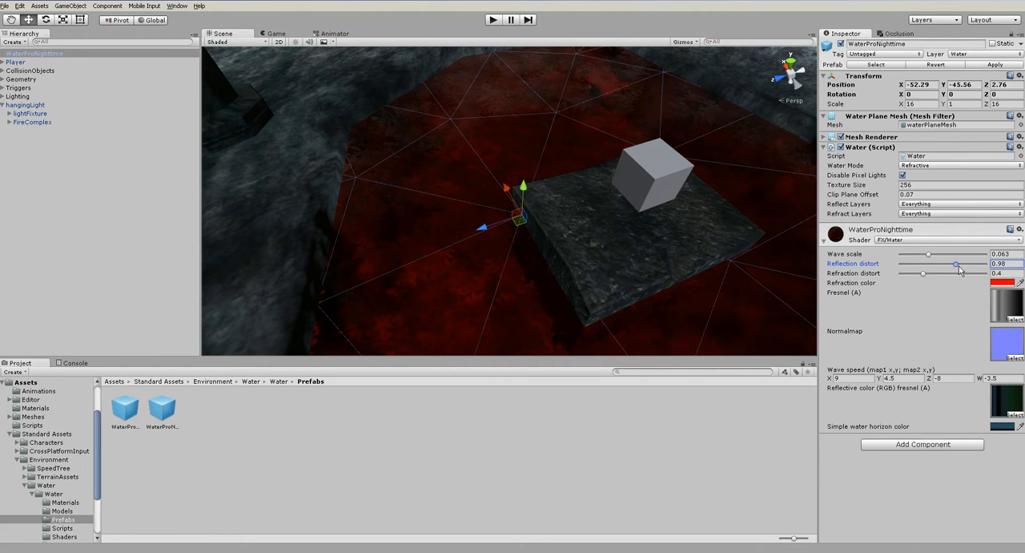
{"action": "left_click", "coordinate": [928, 274]}
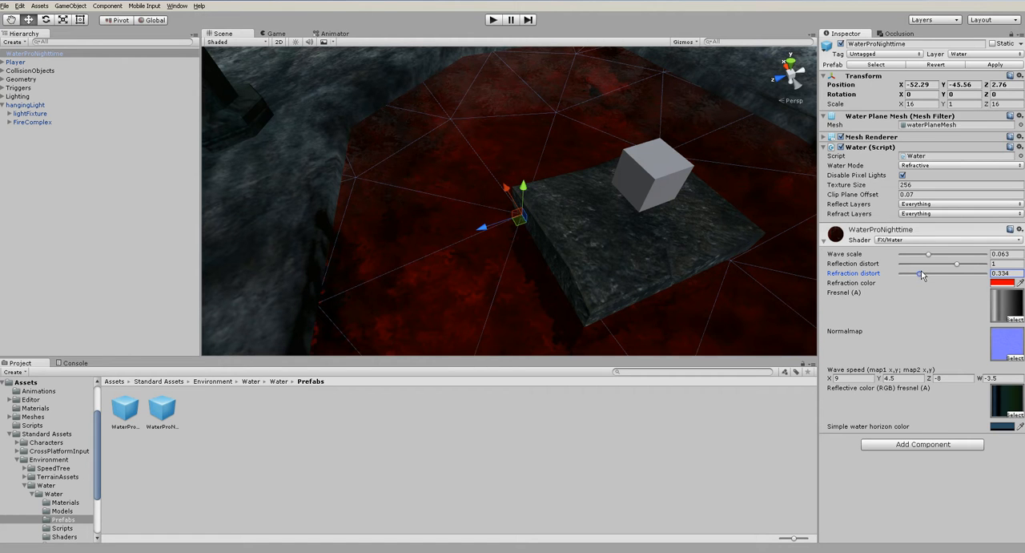
{"action": "left_click", "coordinate": [993, 307]}
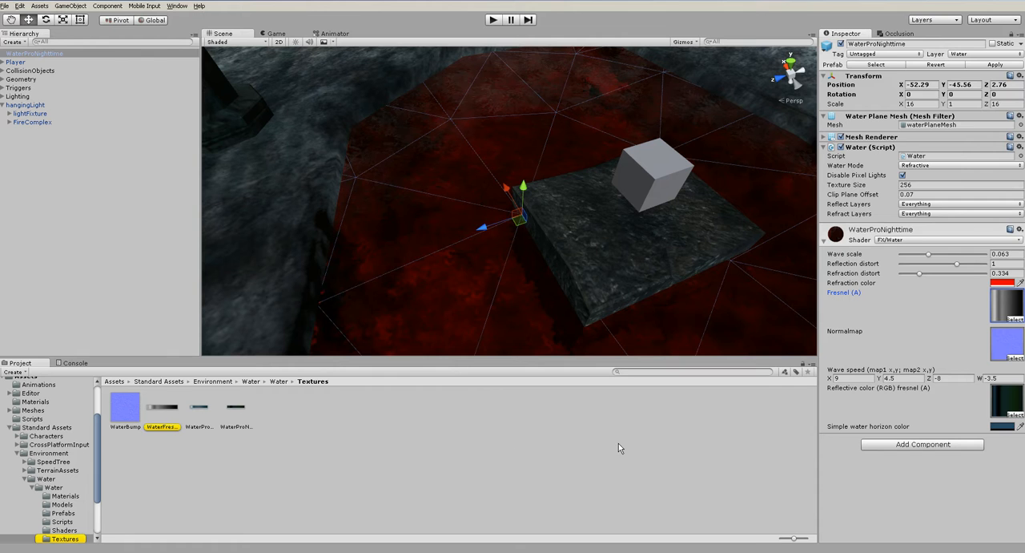
- Set the water's simple water horizon color to red, RGB 255, 0, 0, and check the pool briefly under scene lighting
{"action": "left_click", "coordinate": [1006, 427]}
{"action": "left_click_drag", "start_coordinate": [93, 43], "coordinate": [92, 29]}
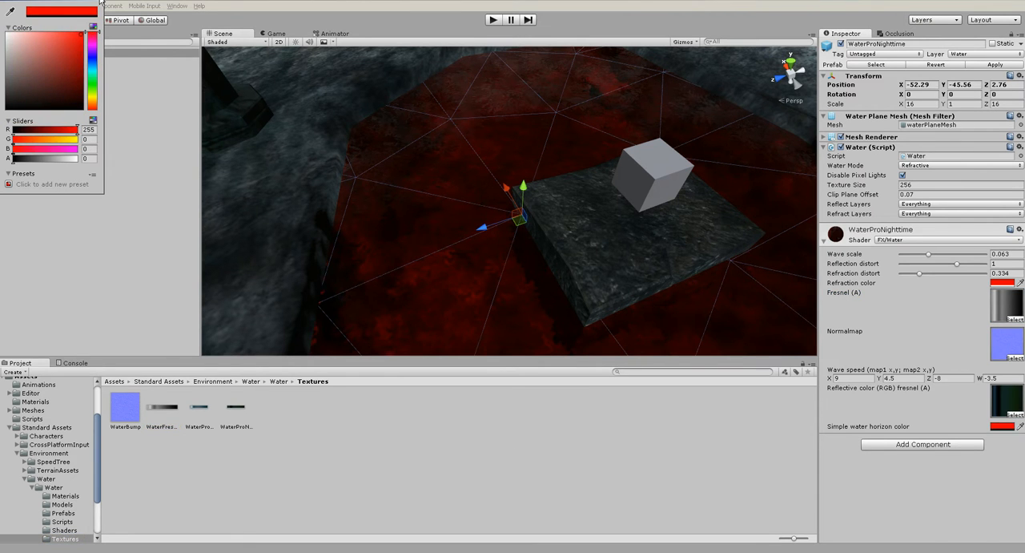
{"action": "left_click", "coordinate": [101, 2]}
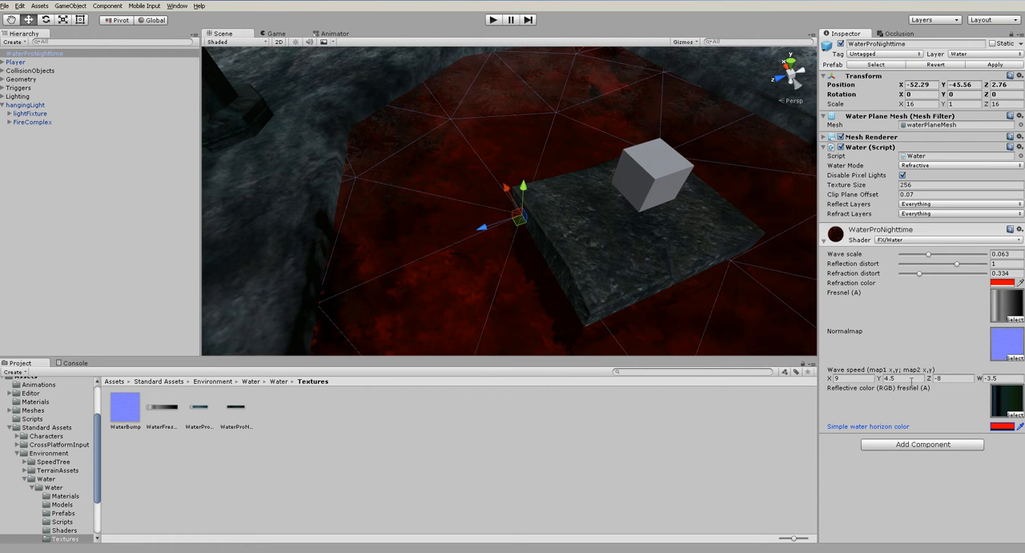
{"action": "left_click", "coordinate": [703, 435]}
{"action": "left_click_drag", "start_coordinate": [486, 273], "coordinate": [511, 237], "text": "alt"}
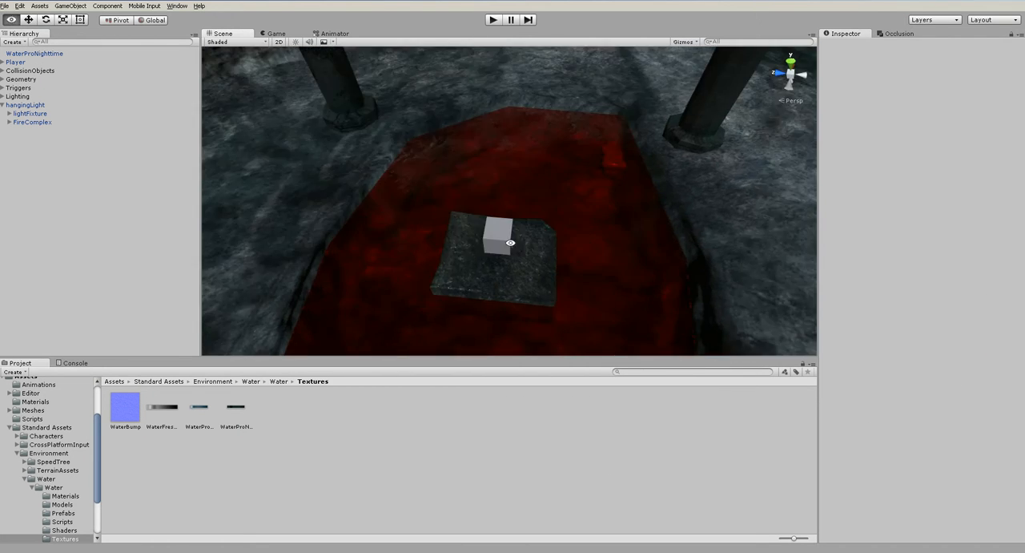
{"action": "left_click", "coordinate": [297, 42]}
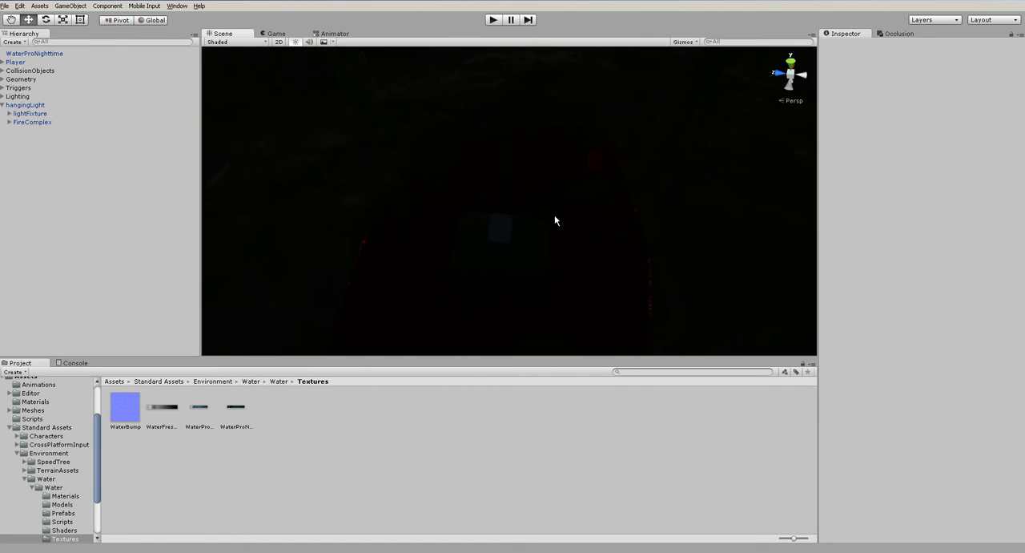
{"action": "left_click", "coordinate": [295, 41]}
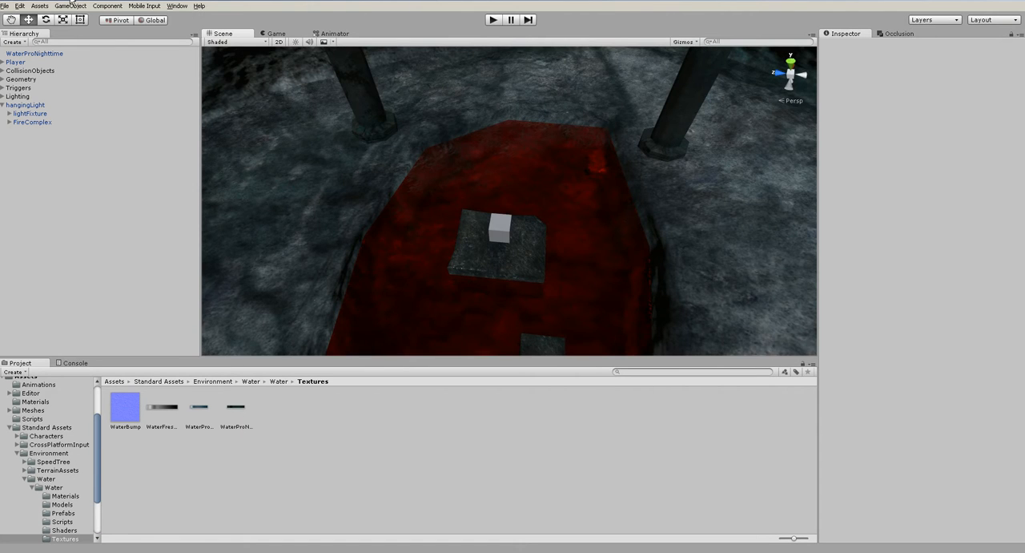
- Add a point light beside the key pedestal in the water pool
{"action": "left_click", "coordinate": [20, 96]}
{"action": "left_click", "coordinate": [70, 6]}
{"action": "mouse_move", "coordinate": [74, 54]}
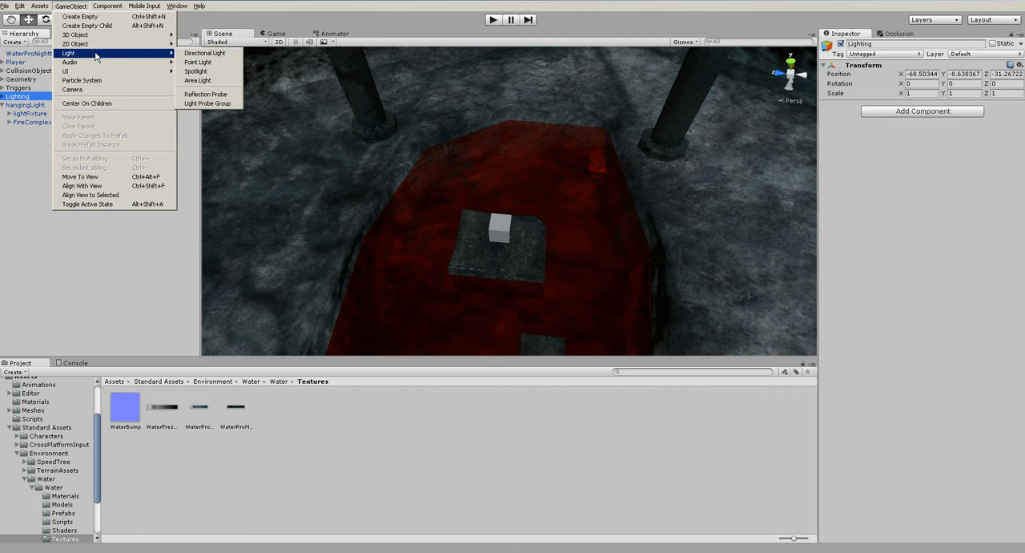
{"action": "left_click", "coordinate": [197, 61]}
{"action": "left_click_drag", "start_coordinate": [574, 248], "coordinate": [596, 238], "text": "alt"}
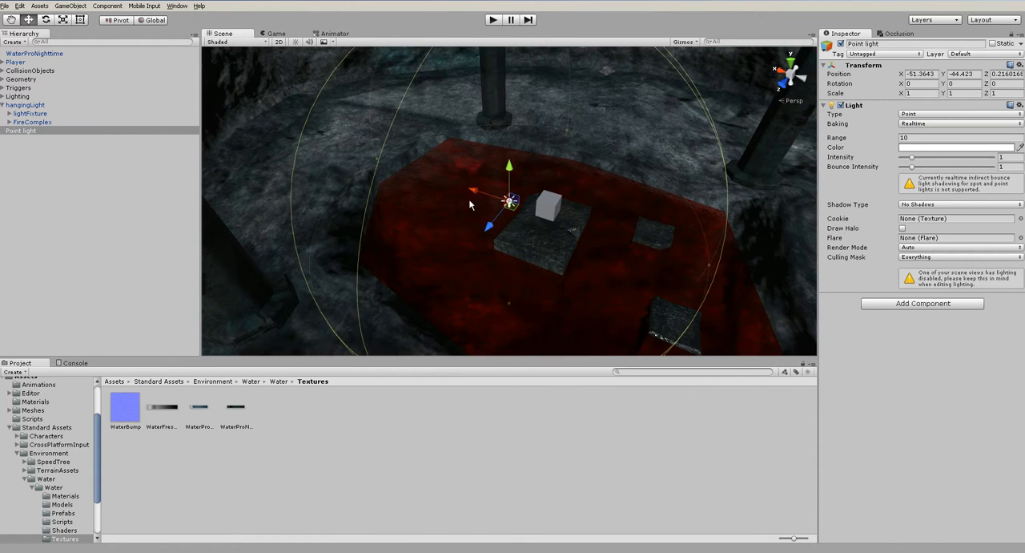
- Turn on scene lighting and move the point light to X -47.13, Y -45.89, Z 0.22
{"action": "left_click_drag", "start_coordinate": [481, 193], "coordinate": [446, 167]}
{"action": "left_click", "coordinate": [297, 43]}
{"action": "left_click_drag", "start_coordinate": [537, 233], "coordinate": [375, 202], "text": "alt"}
{"action": "left_click_drag", "start_coordinate": [442, 204], "coordinate": [654, 214], "text": "alt"}
- Set the point light's color to orange, RGB 255, 142, 0
{"action": "left_click", "coordinate": [922, 146]}
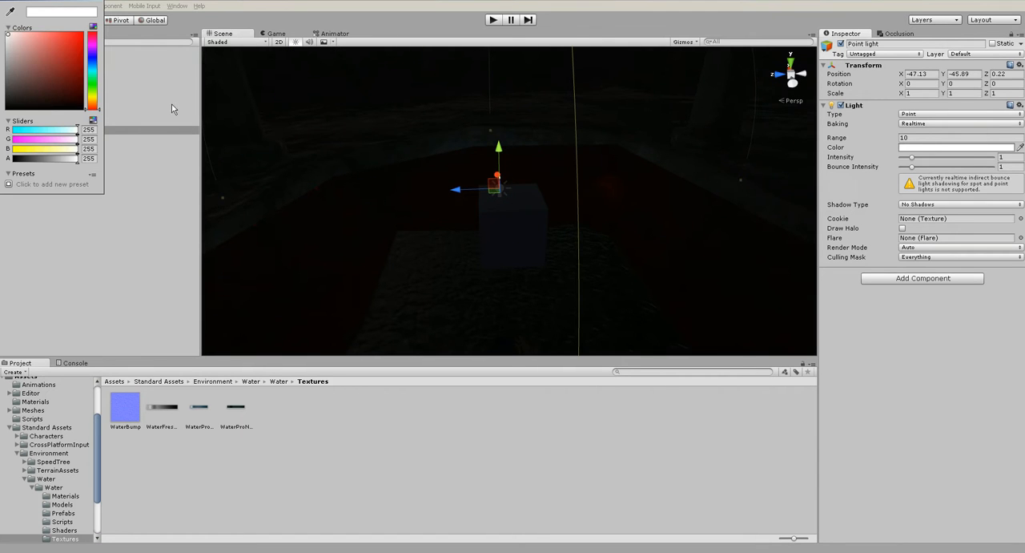
{"action": "left_click_drag", "start_coordinate": [96, 89], "coordinate": [94, 102]}
{"action": "left_click_drag", "start_coordinate": [70, 65], "coordinate": [100, 5]}
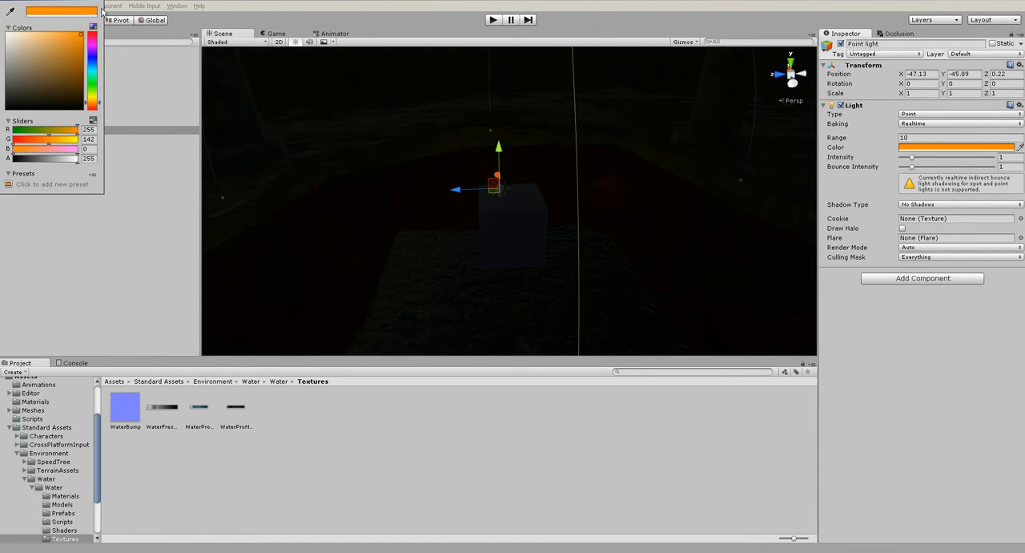
{"action": "left_click", "coordinate": [101, 1]}
- Increase the point light's range to 27.3 and give it soft shadows
{"action": "left_click_drag", "start_coordinate": [835, 144], "coordinate": [893, 144]}
{"action": "left_click", "coordinate": [929, 205]}
{"action": "left_click", "coordinate": [927, 286]}
- Lower the point light to the water behind the pedestal, at X -48.06, Y -46.79, Z 0.22
{"action": "right_click_drag", "start_coordinate": [577, 217], "coordinate": [661, 194]}
{"action": "left_click_drag", "start_coordinate": [661, 194], "coordinate": [679, 207], "text": "alt"}
{"action": "left_click_drag", "start_coordinate": [451, 224], "coordinate": [456, 149], "text": "alt"}
{"action": "middle_click_drag", "start_coordinate": [512, 224], "coordinate": [515, 207]}
{"action": "left_click_drag", "start_coordinate": [491, 180], "coordinate": [491, 210]}
{"action": "left_click_drag", "start_coordinate": [495, 218], "coordinate": [498, 194], "text": "alt"}
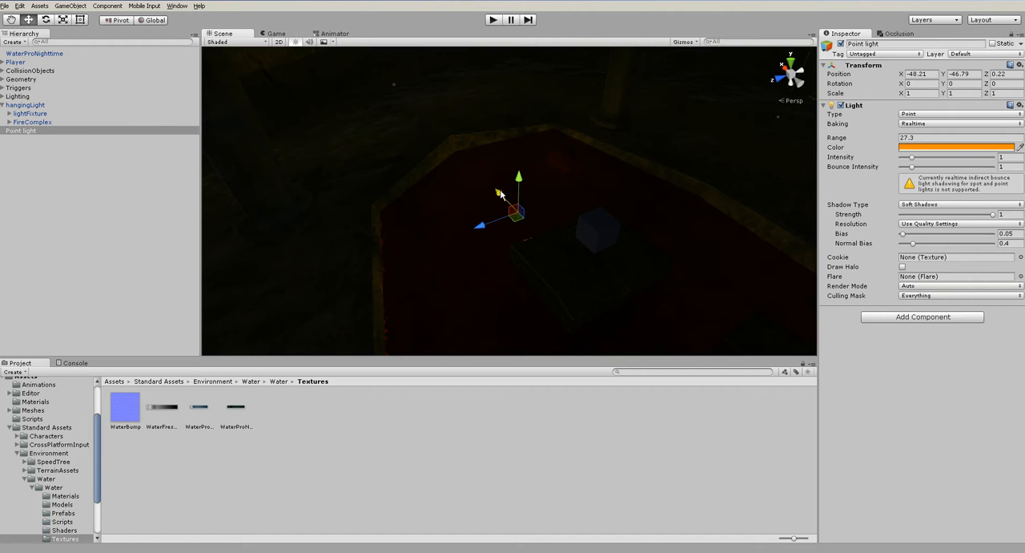
- Set the point light's intensity to 2 and its range to 16.89
{"action": "left_click_drag", "start_coordinate": [1021, 159], "coordinate": [987, 157]}
{"action": "type", "text": "2"}
{"action": "key", "text": "Tab"}
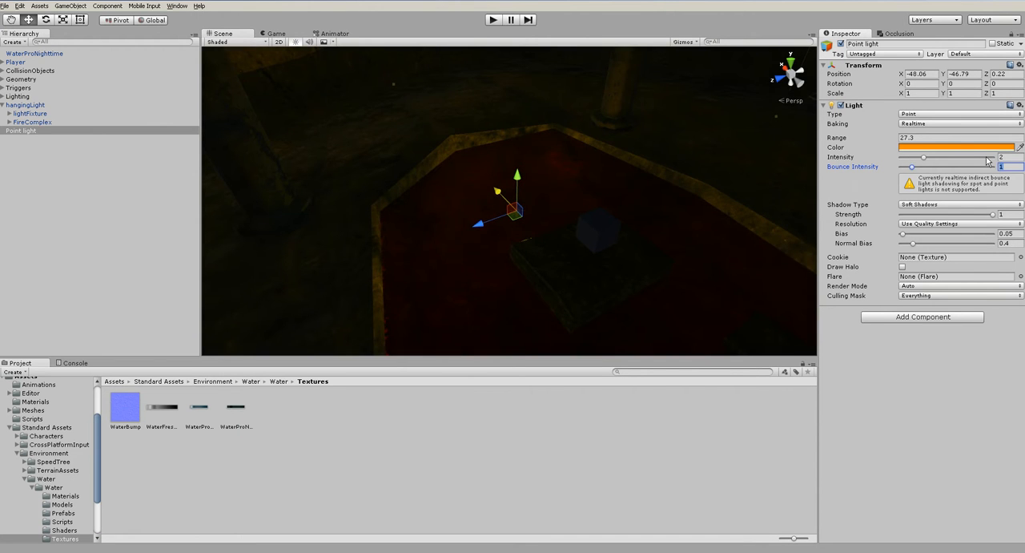
{"action": "left_click_drag", "start_coordinate": [531, 286], "coordinate": [694, 210], "text": "alt"}
{"action": "left_click_drag", "start_coordinate": [851, 141], "coordinate": [773, 150]}
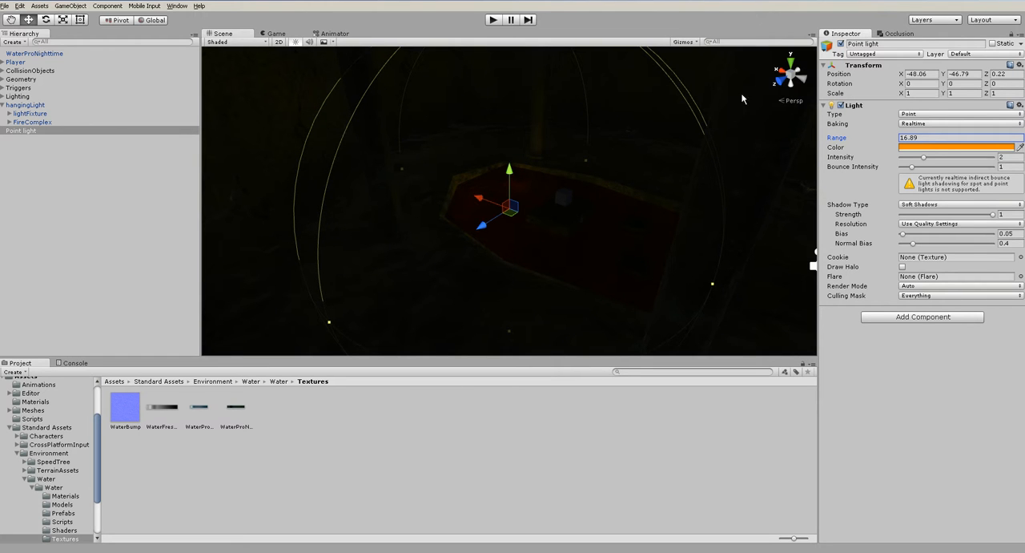
- Rename the point light waterLight and place a duplicate on the pedestal's opposite side at X -58.57
{"action": "left_click", "coordinate": [890, 43]}
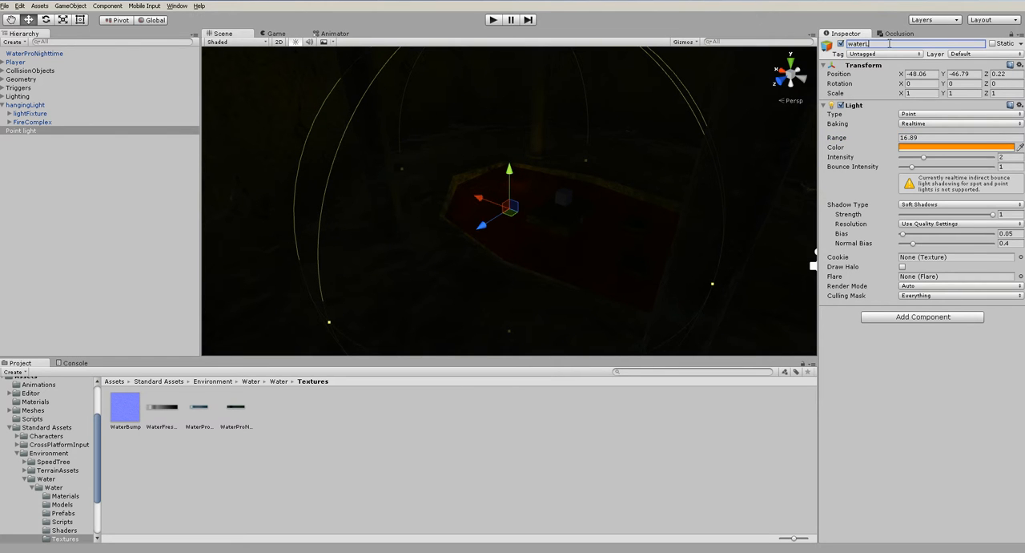
{"action": "left_click", "coordinate": [36, 131]}
{"action": "key", "text": "ctrl+d"}
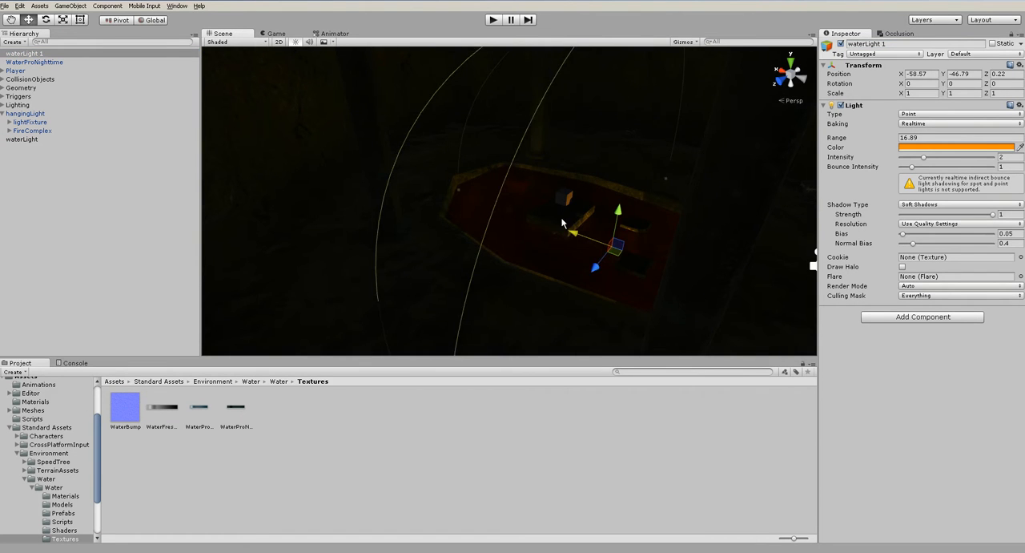
{"action": "left_click", "coordinate": [569, 267]}
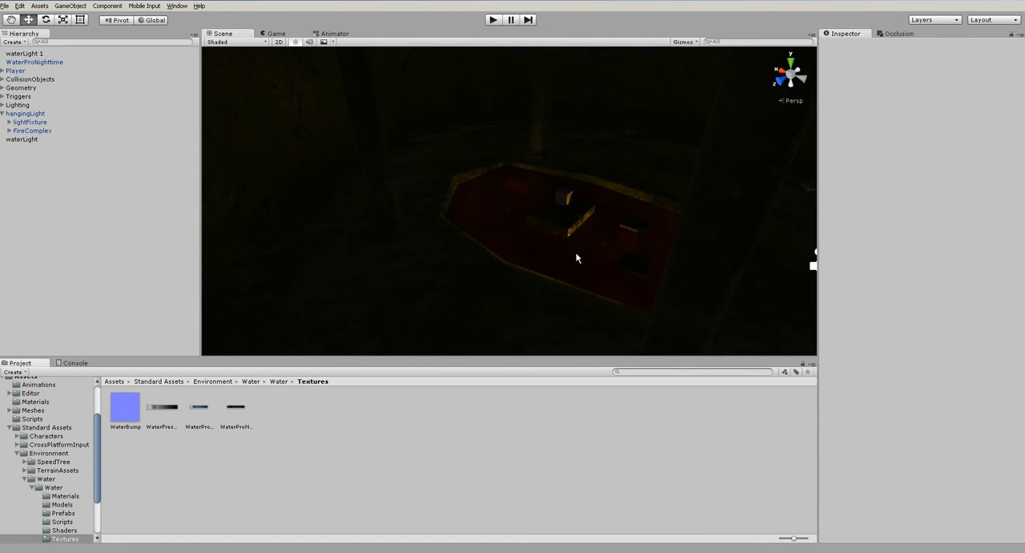
- Play-test the level, walking around the water pool and up the stairs to check the new lights and the hanging fire
{"action": "left_click_drag", "start_coordinate": [595, 245], "coordinate": [552, 262], "text": "alt"}
{"action": "scroll", "coordinate": [545, 279], "scroll_direction": "up", "scroll_amount": 5}
{"action": "key", "text": "ctrl+p"}
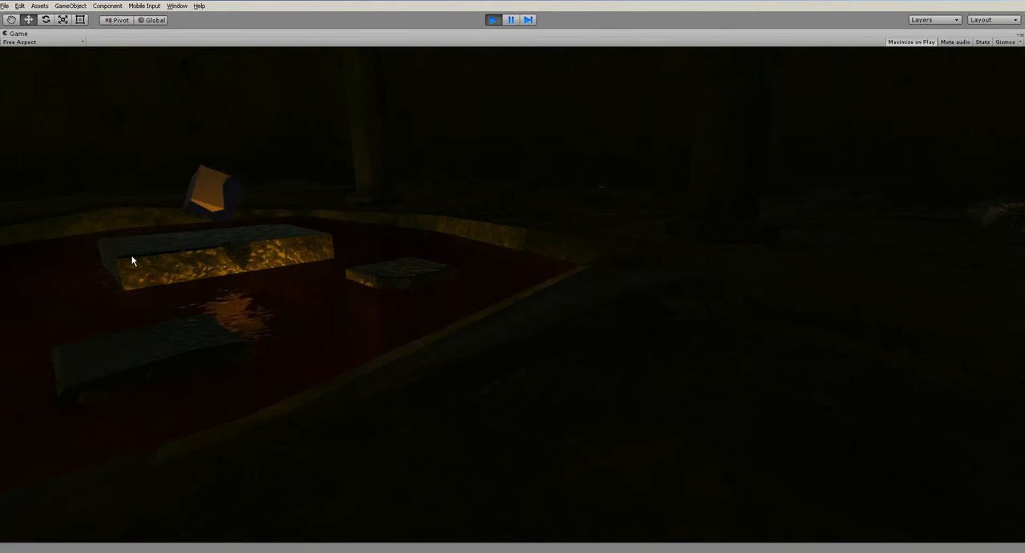
{"action": "key", "text": "d"}
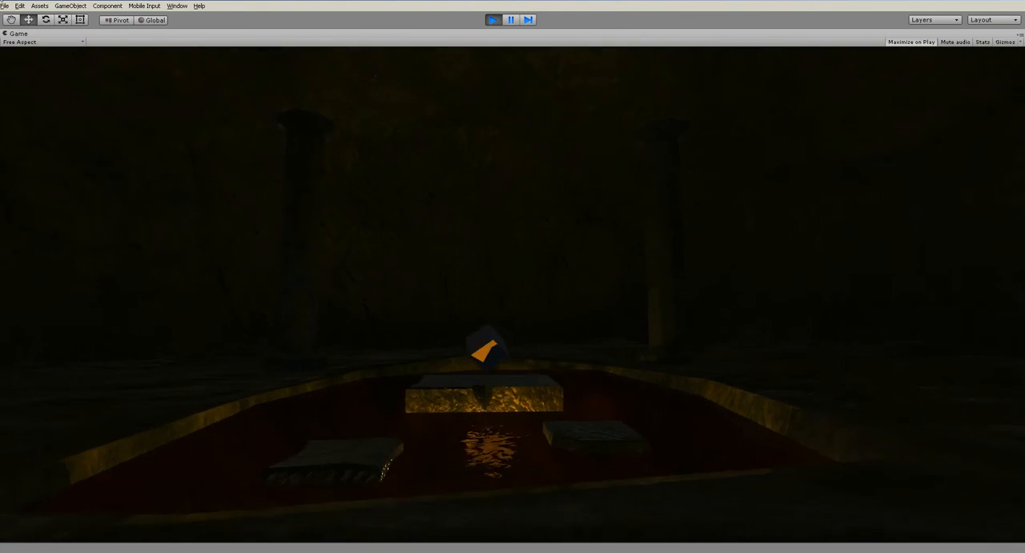
{"action": "key", "text": "w"}
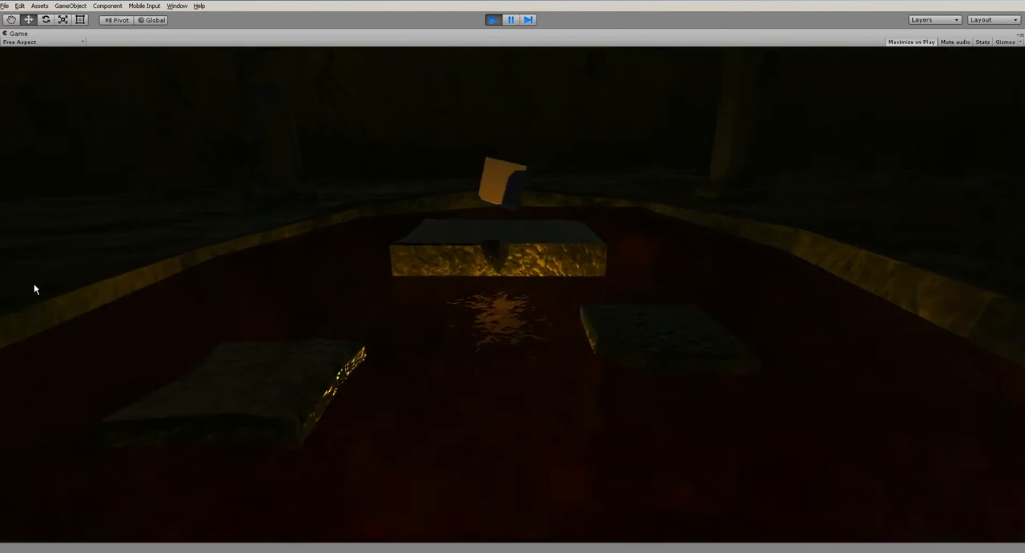
{"action": "key", "text": "w"}
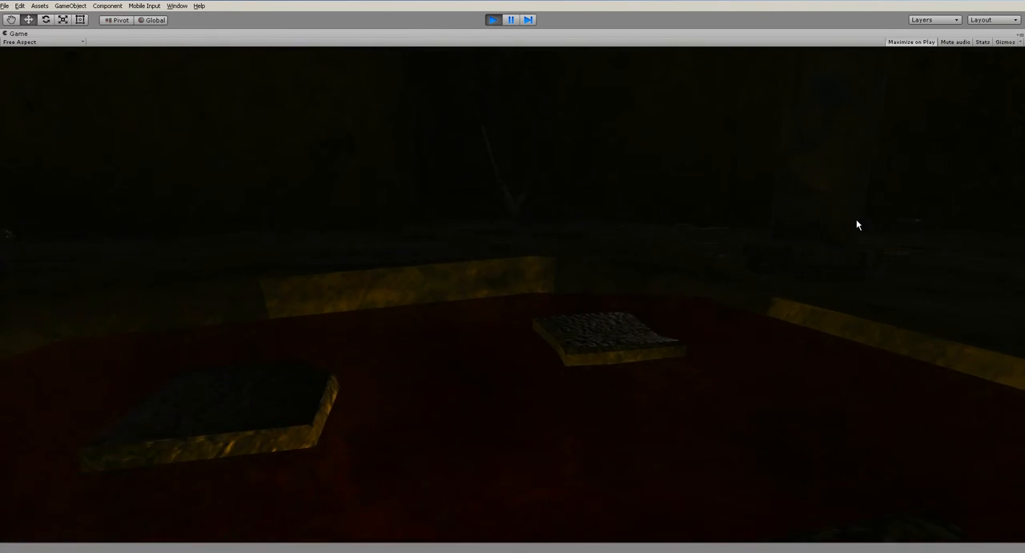
{"action": "key", "text": "w"}
{"action": "key", "text": "w"}
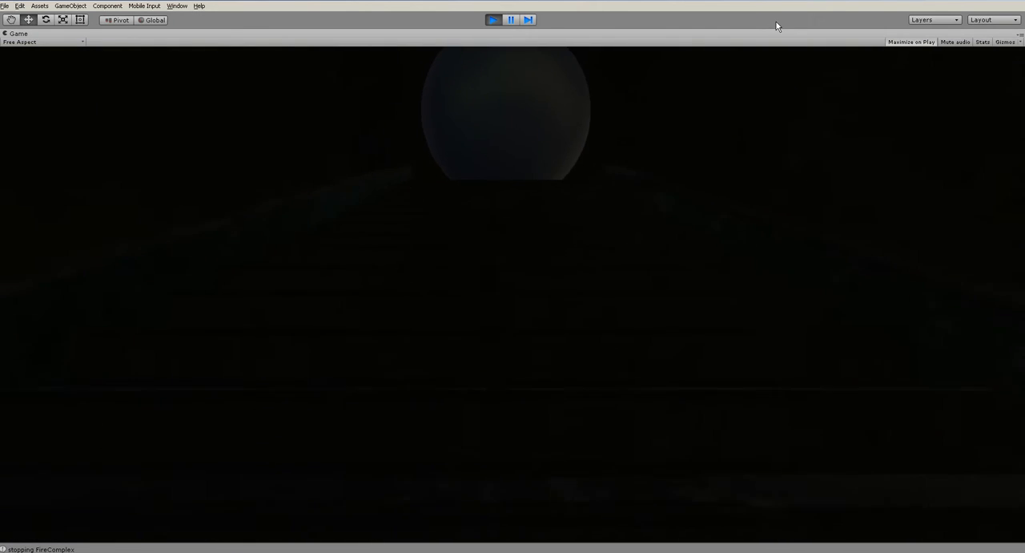
{"action": "key", "text": "s"}
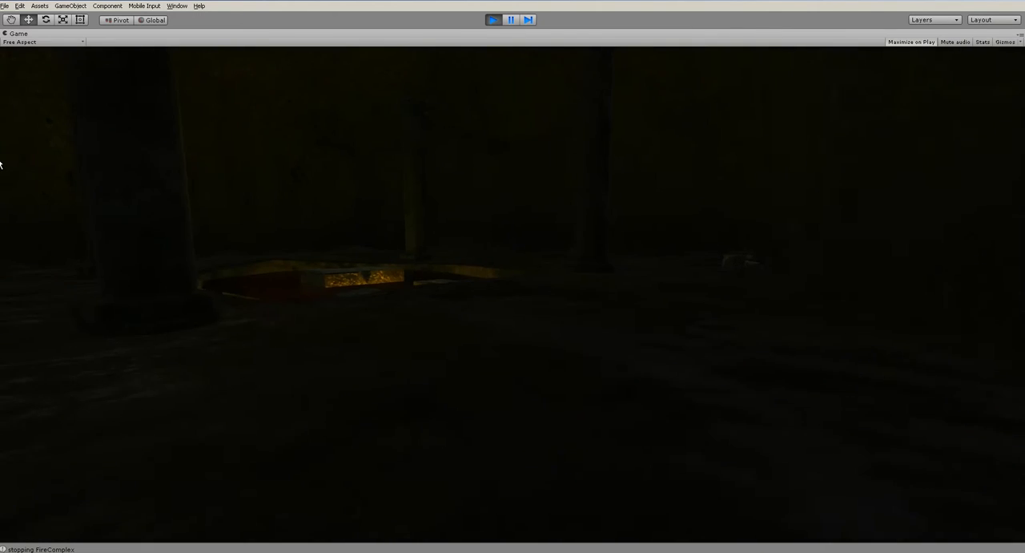
{"action": "key", "text": "a"}
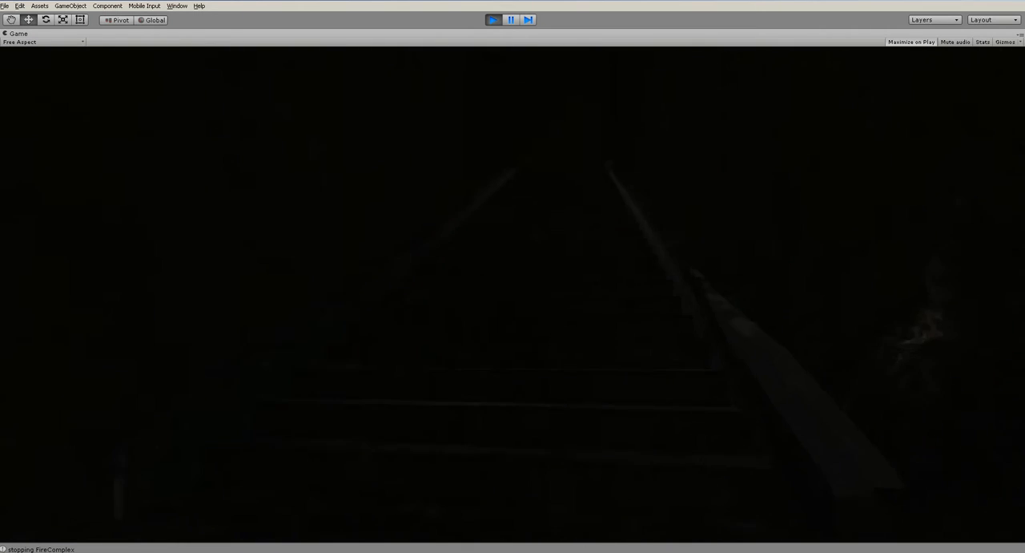
{"action": "key", "text": "w"}
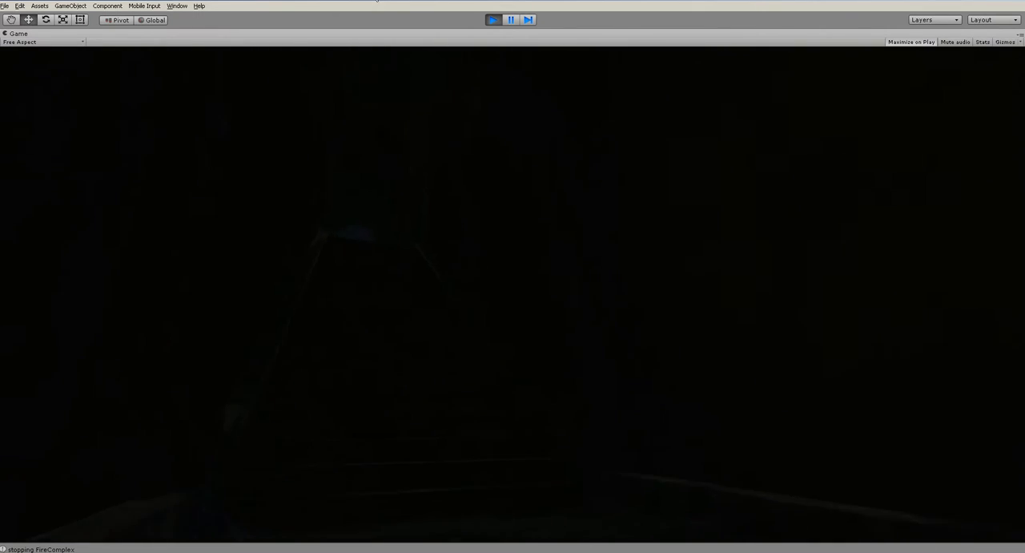
{"action": "left_click", "coordinate": [493, 20]}
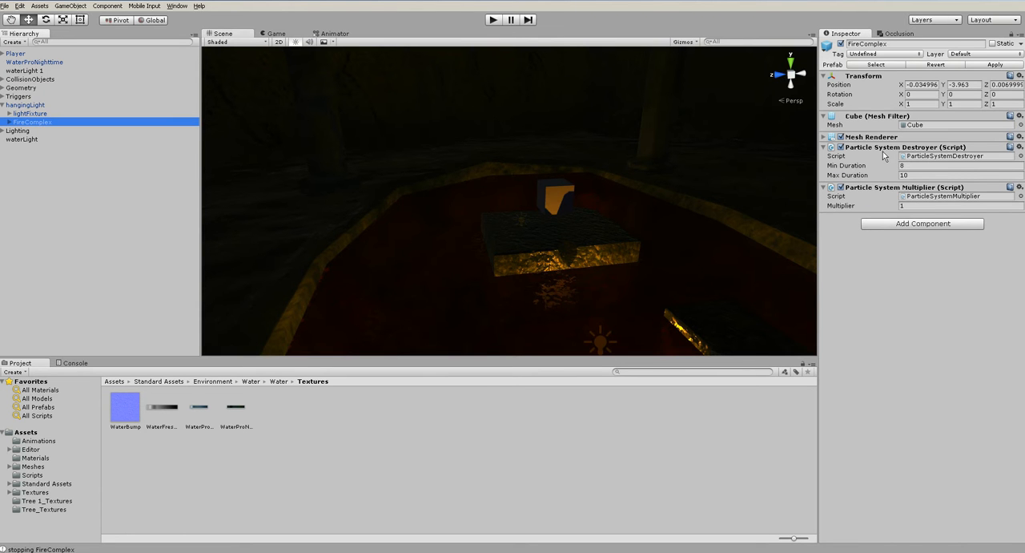
- Remove the Particle System Destroyer script from the hanging light's FireComplex object
{"action": "right_click", "coordinate": [884, 151]}
{"action": "left_click", "coordinate": [904, 177]}
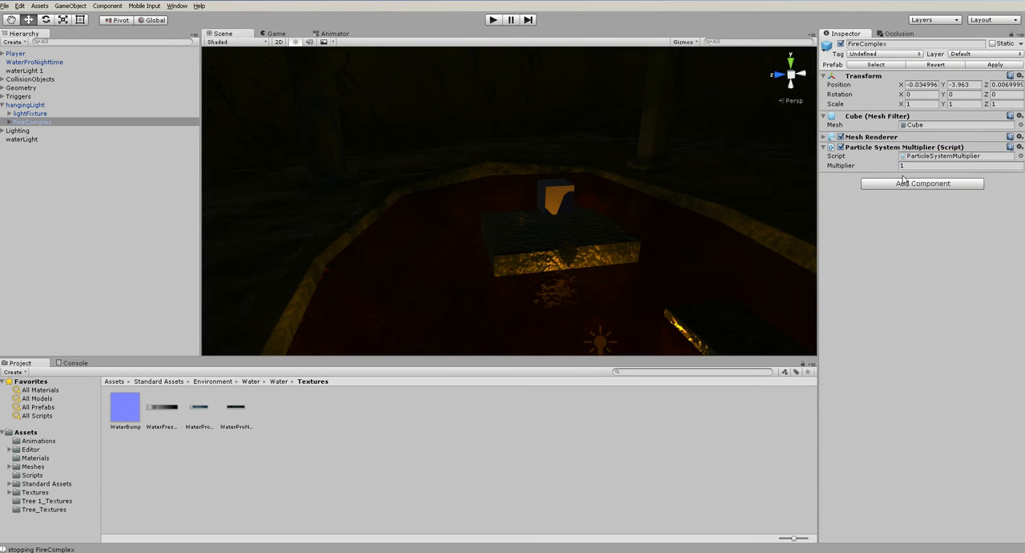
- Play-test the level again, walking up the stairs to check that the hanging light's fire keeps burning
{"action": "left_click", "coordinate": [494, 20]}
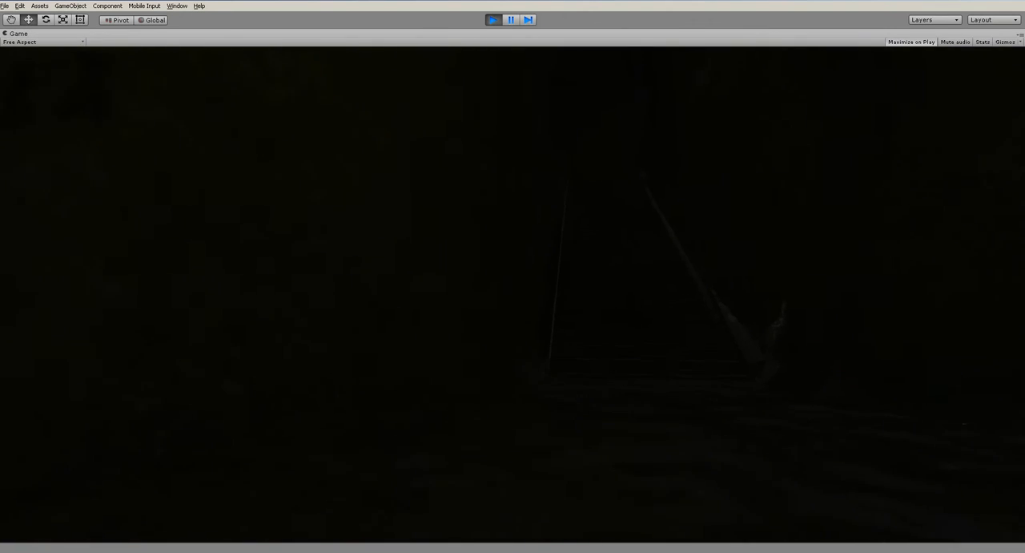
{"action": "key", "text": "w"}
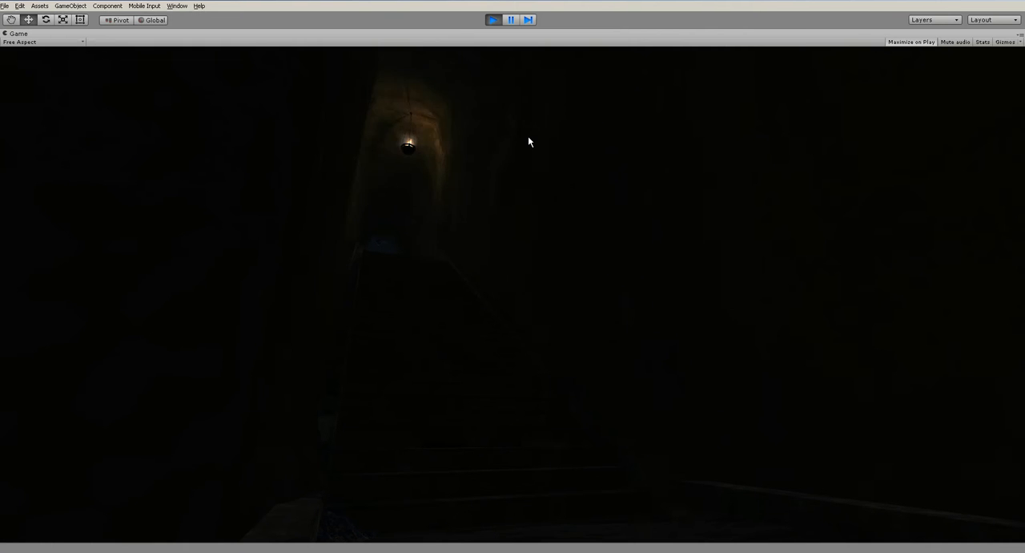
{"action": "key", "text": "w"}
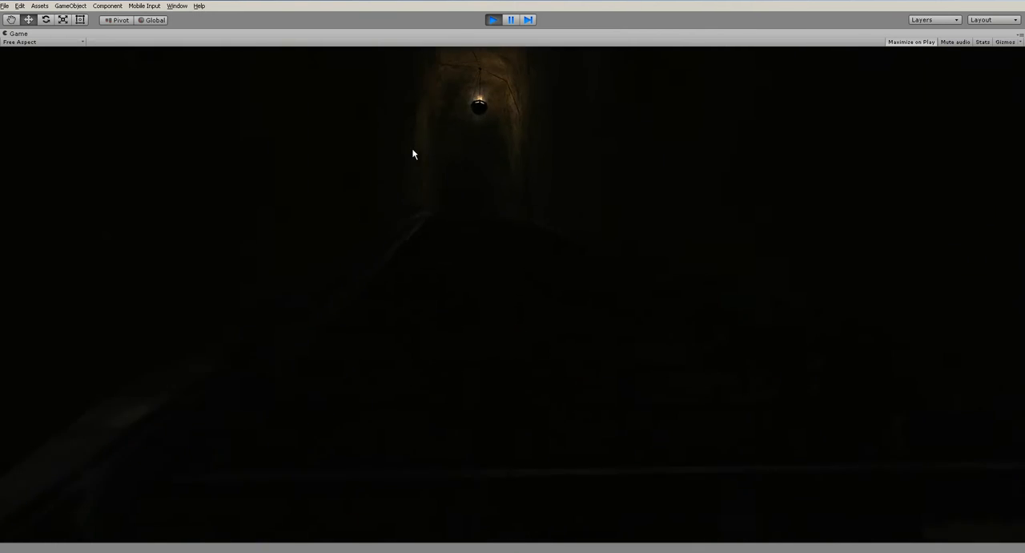
{"action": "key", "text": "w"}
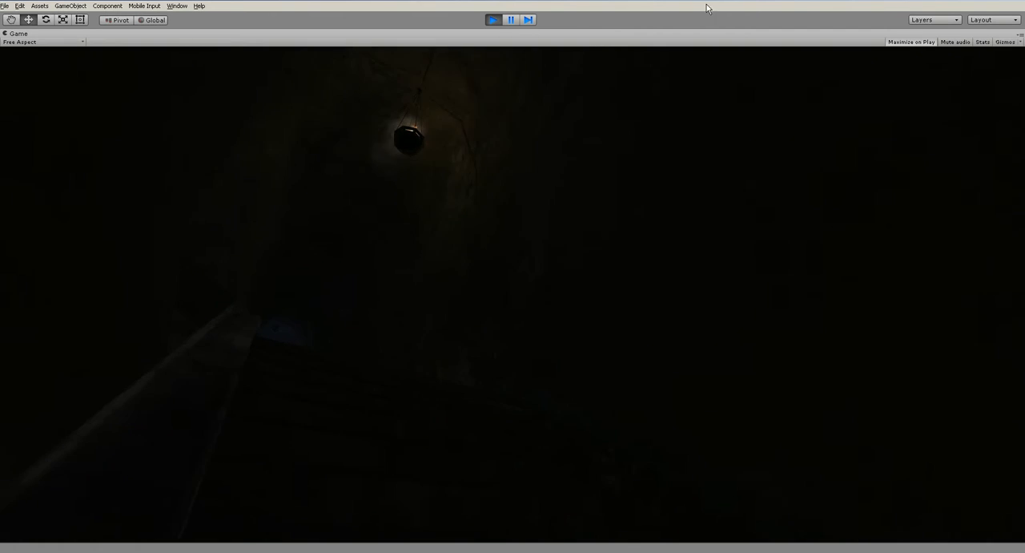
{"action": "key", "text": "w"}
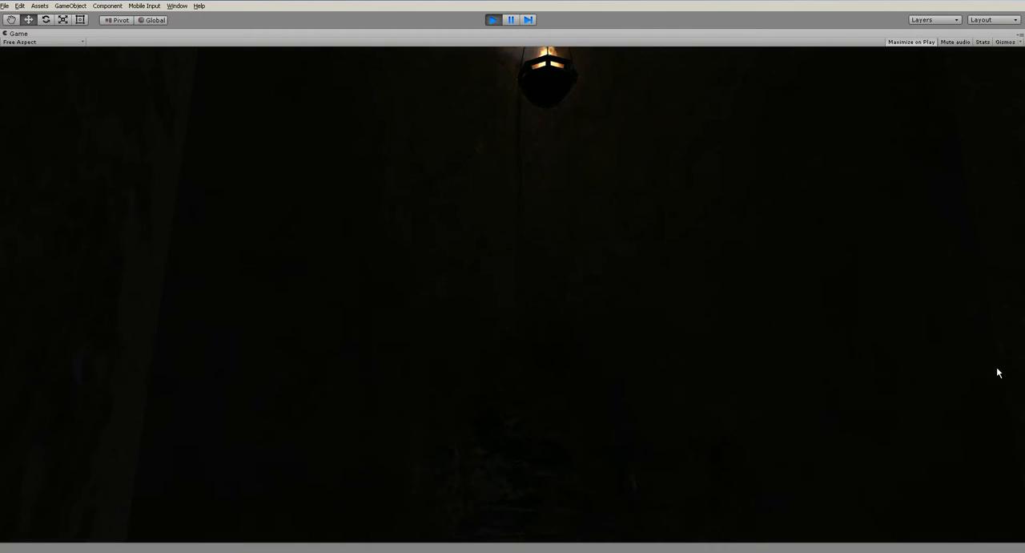
{"action": "key", "text": "ctrl+p"}
{"action": "left_click", "coordinate": [44, 161]}
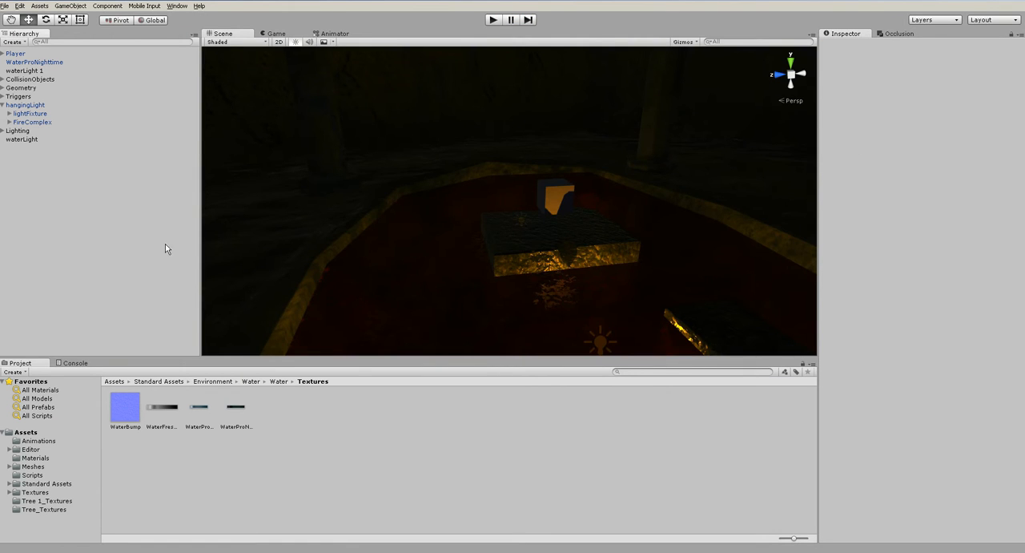
- Create a new particle system at the red water pool
{"action": "left_click_drag", "start_coordinate": [493, 234], "coordinate": [680, 368], "text": "alt"}
{"action": "scroll", "coordinate": [577, 281], "scroll_direction": "up", "scroll_amount": 10}
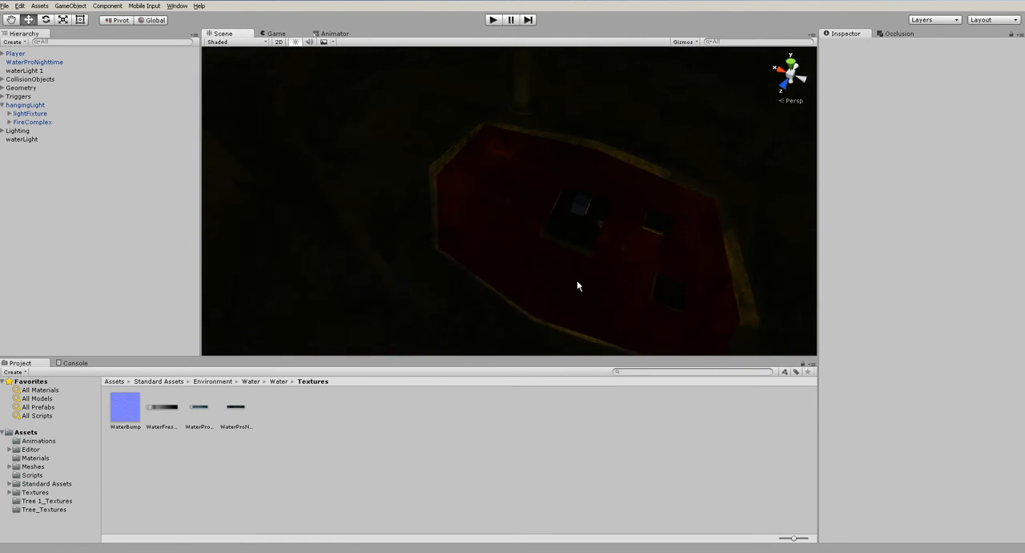
{"action": "left_click_drag", "start_coordinate": [607, 280], "coordinate": [504, 270], "text": "alt"}
{"action": "middle_click_drag", "start_coordinate": [574, 315], "coordinate": [539, 238]}
{"action": "left_click_drag", "start_coordinate": [496, 296], "coordinate": [508, 240], "text": "alt"}
{"action": "left_click", "coordinate": [398, 180]}
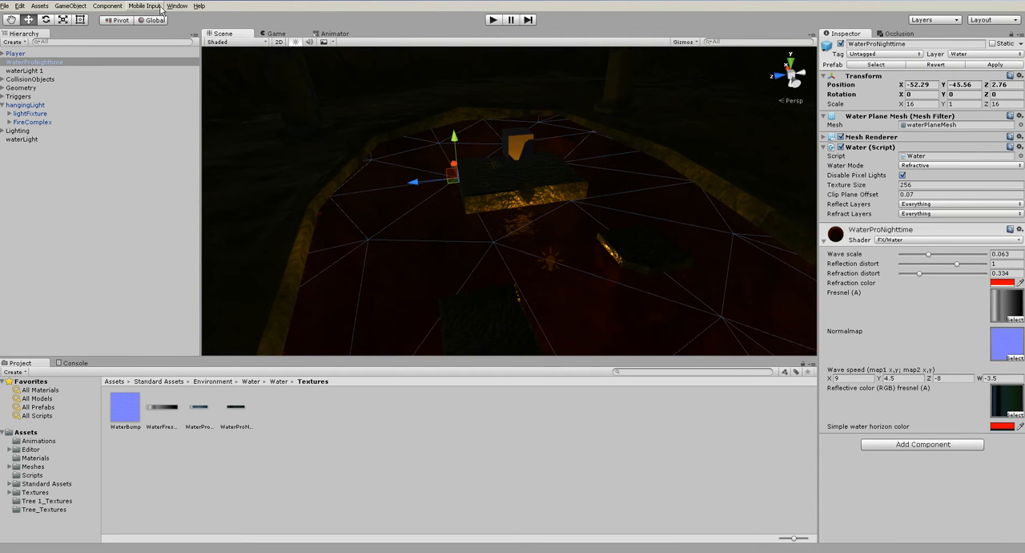
{"action": "left_click", "coordinate": [70, 6]}
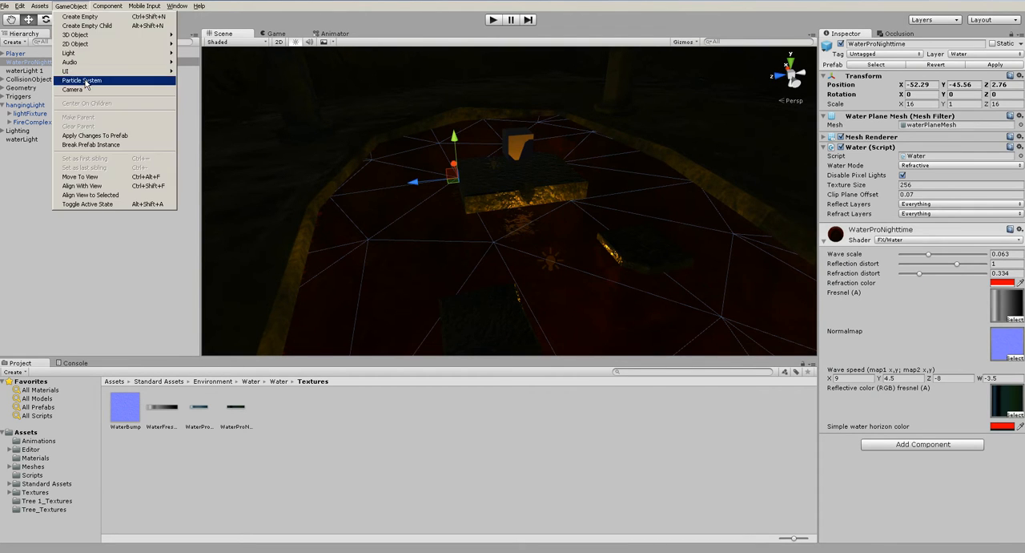
{"action": "left_click", "coordinate": [85, 81]}
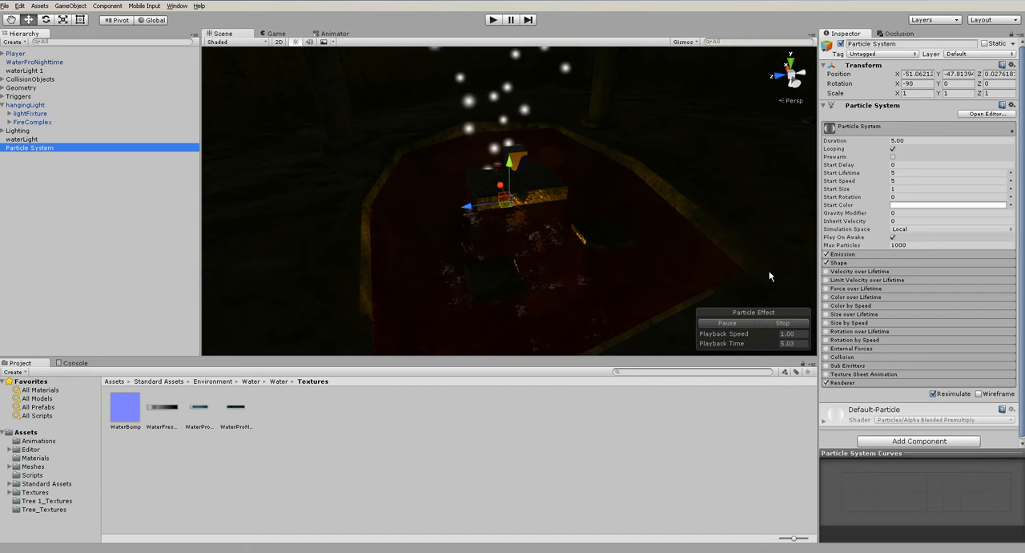
- Change the particle emitter's shape to Box and widen its Box X to 30.28
{"action": "left_click", "coordinate": [859, 260]}
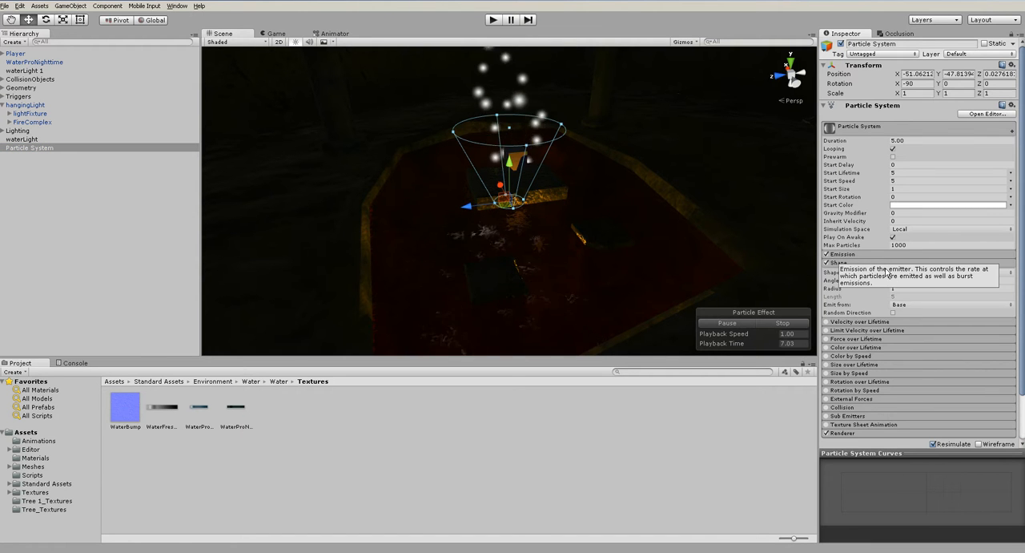
{"action": "left_click", "coordinate": [923, 274]}
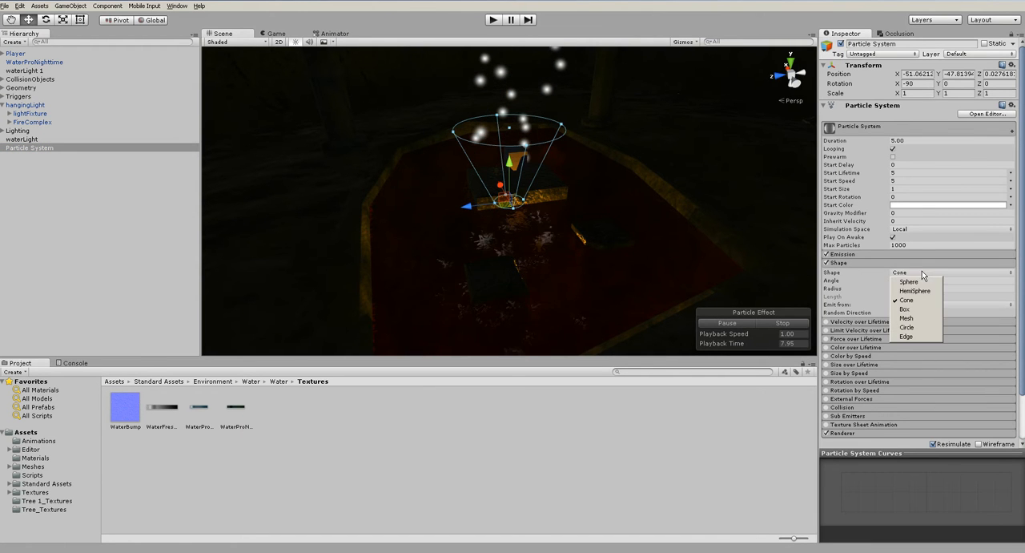
{"action": "left_click", "coordinate": [909, 310]}
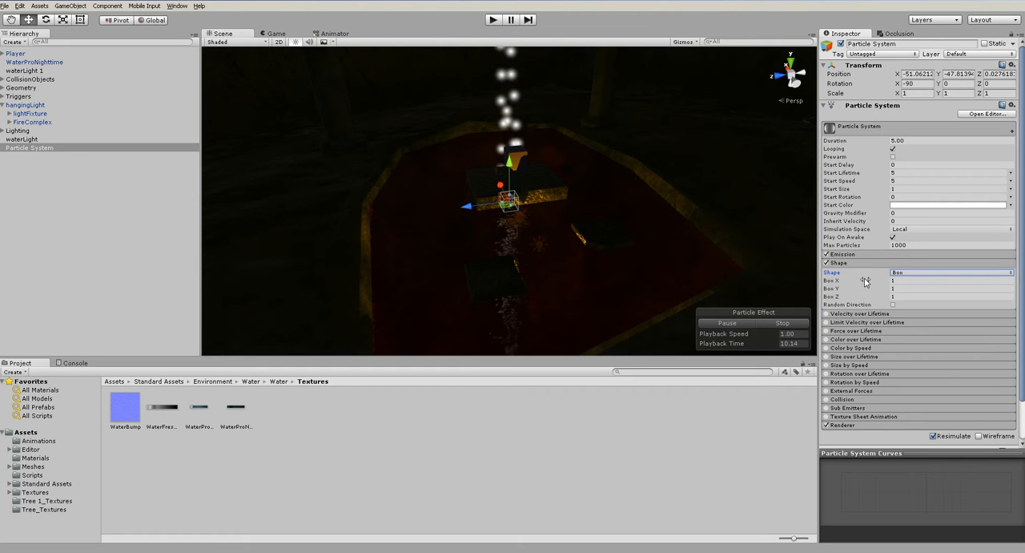
{"action": "left_click_drag", "start_coordinate": [145, 297], "coordinate": [361, 265]}
{"action": "left_click_drag", "start_coordinate": [424, 264], "coordinate": [561, 258], "text": "alt"}
{"action": "left_click_drag", "start_coordinate": [453, 195], "coordinate": [445, 192]}
- Set the emitter's Box Y to 22.32 with Box Z at 1, and reposition it over the pool at Y -46.74, Z -2.04
{"action": "left_click", "coordinate": [832, 297]}
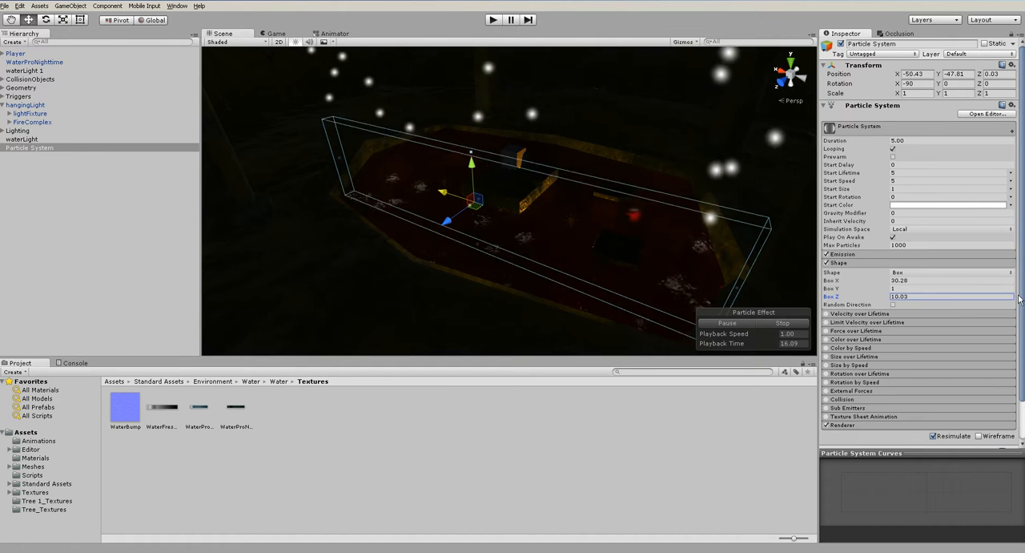
{"action": "left_click_drag", "start_coordinate": [830, 291], "coordinate": [202, 262]}
{"action": "left_click_drag", "start_coordinate": [368, 245], "coordinate": [245, 301], "text": "alt"}
{"action": "left_click_drag", "start_coordinate": [444, 198], "coordinate": [547, 204]}
{"action": "left_click_drag", "start_coordinate": [462, 184], "coordinate": [350, 127], "text": "alt"}
{"action": "left_click_drag", "start_coordinate": [520, 162], "coordinate": [521, 147]}
{"action": "left_click_drag", "start_coordinate": [393, 220], "coordinate": [509, 224], "text": "alt"}
{"action": "left_click_drag", "start_coordinate": [523, 190], "coordinate": [439, 200]}
{"action": "left_click_drag", "start_coordinate": [458, 272], "coordinate": [657, 241], "text": "alt"}
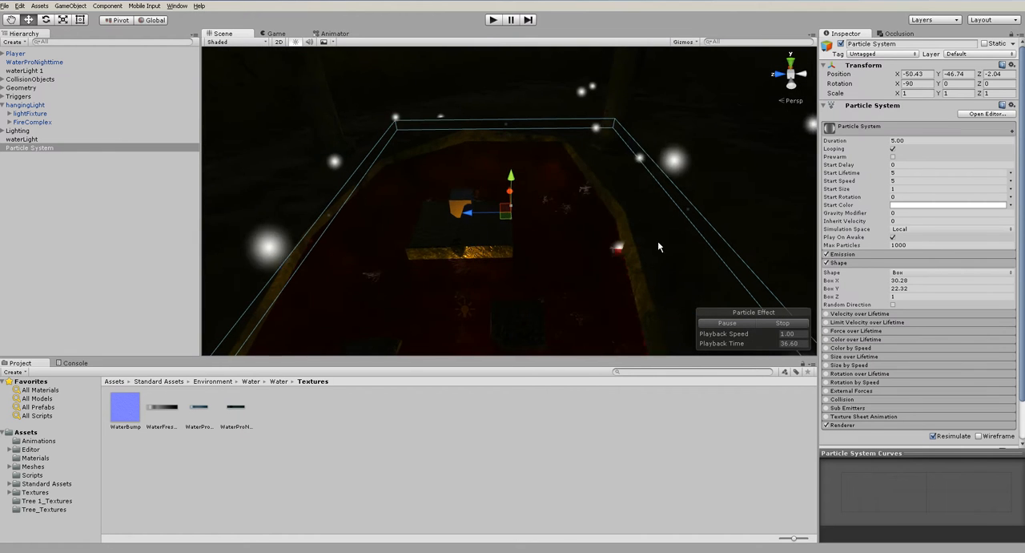
- Set the particle system's start speed to 0
{"action": "left_click", "coordinate": [906, 214]}
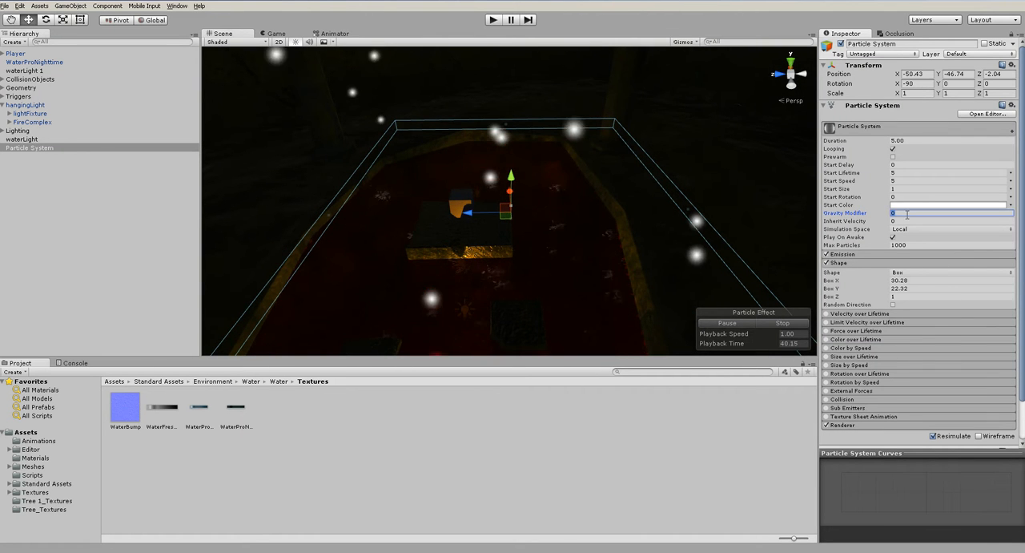
{"action": "left_click", "coordinate": [899, 182]}
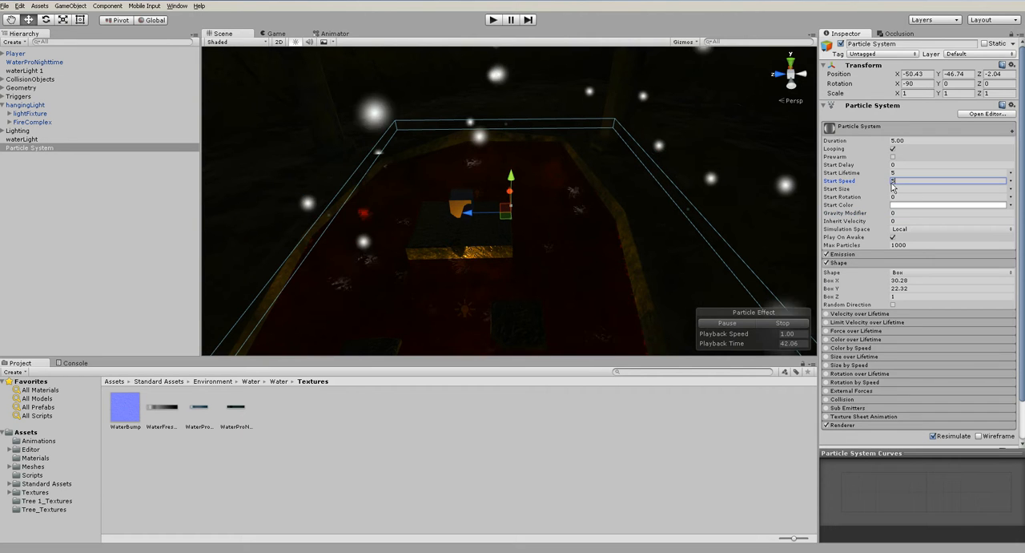
{"action": "type", "text": "0"}
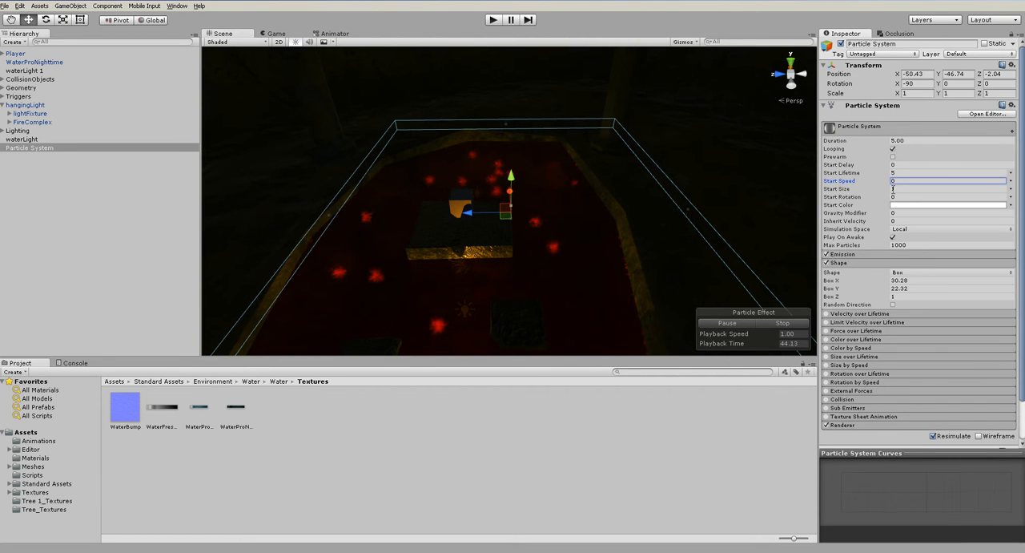
- Set the emitter's Box Z to 6.32 and lower the particle system to Y -48.76
{"action": "left_click_drag", "start_coordinate": [426, 267], "coordinate": [525, 242], "text": "alt"}
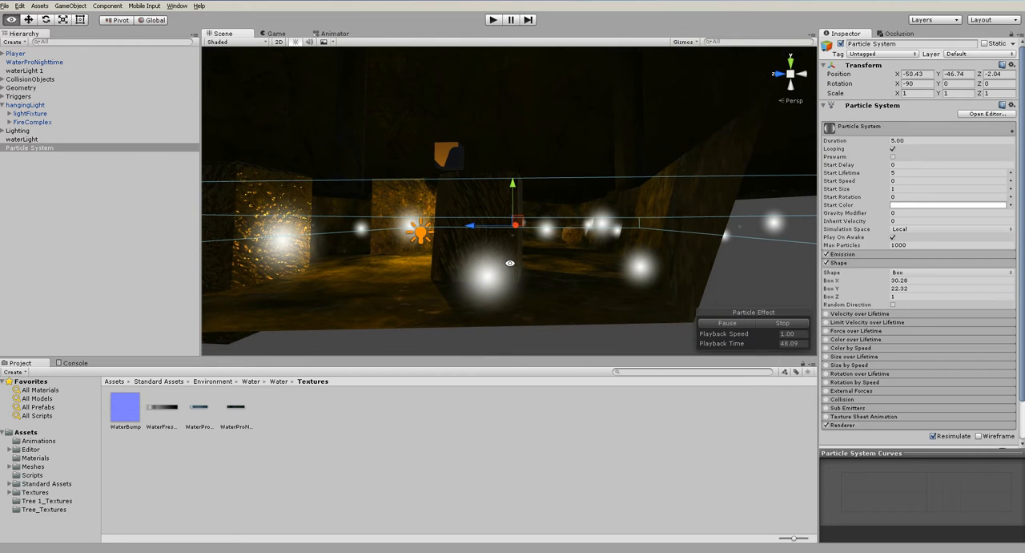
{"action": "type", "text": "2"}
{"action": "left_click_drag", "start_coordinate": [832, 297], "coordinate": [910, 300]}
{"action": "middle_click_drag", "start_coordinate": [616, 266], "coordinate": [671, 319]}
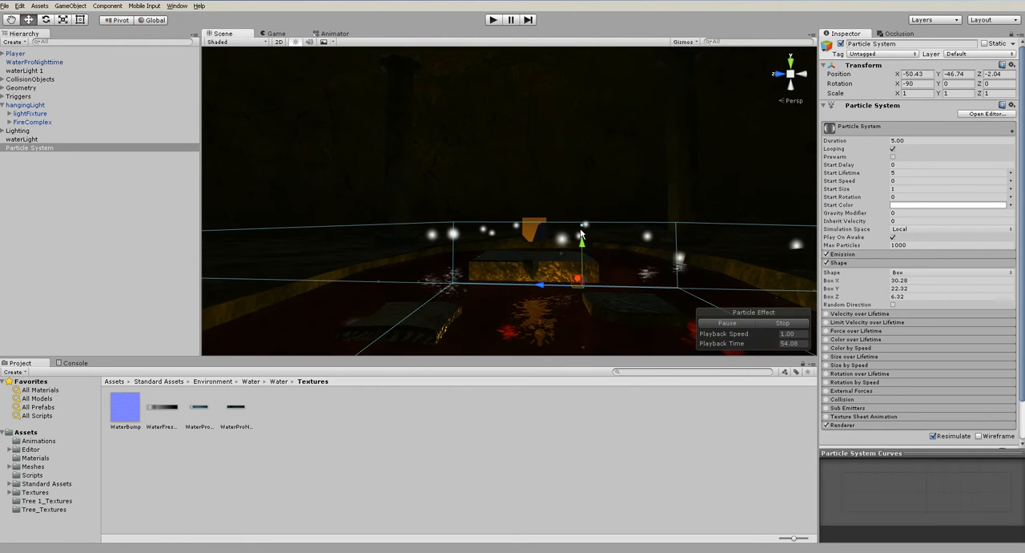
{"action": "left_click_drag", "start_coordinate": [576, 246], "coordinate": [586, 275]}
{"action": "mouse_move", "coordinate": [587, 275]}
{"action": "left_mouse_down", "text": "alt"}
{"action": "mouse_move", "coordinate": [616, 249]}
{"action": "mouse_move", "coordinate": [641, 247]}
{"action": "mouse_move", "coordinate": [576, 288]}
{"action": "left_mouse_up", "text": "alt"}
{"action": "left_click_drag", "start_coordinate": [549, 217], "coordinate": [597, 282], "text": "alt"}
{"action": "scroll", "coordinate": [597, 282], "scroll_direction": "up", "scroll_amount": 3}
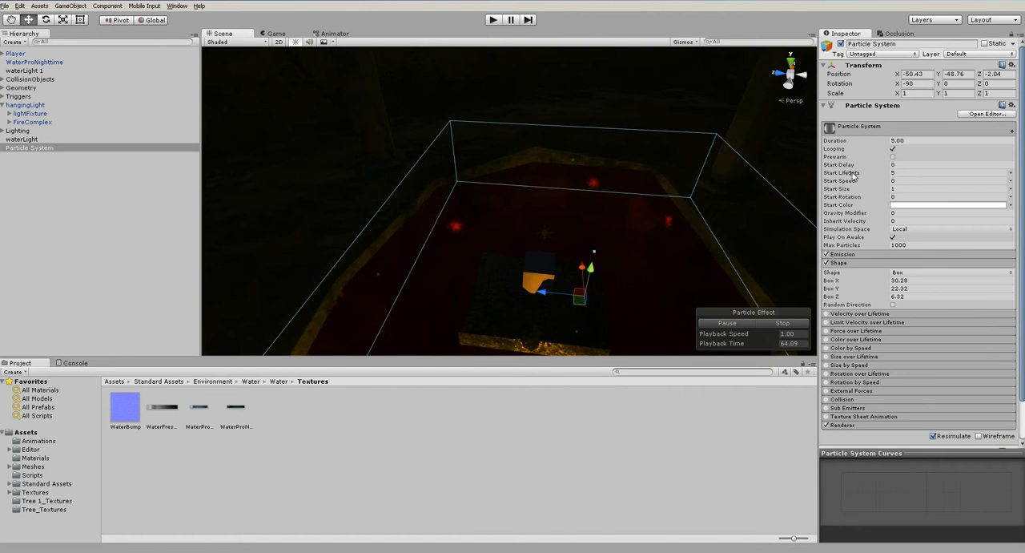
- Set the particle system's emission rate to 100
{"action": "left_click", "coordinate": [845, 255]}
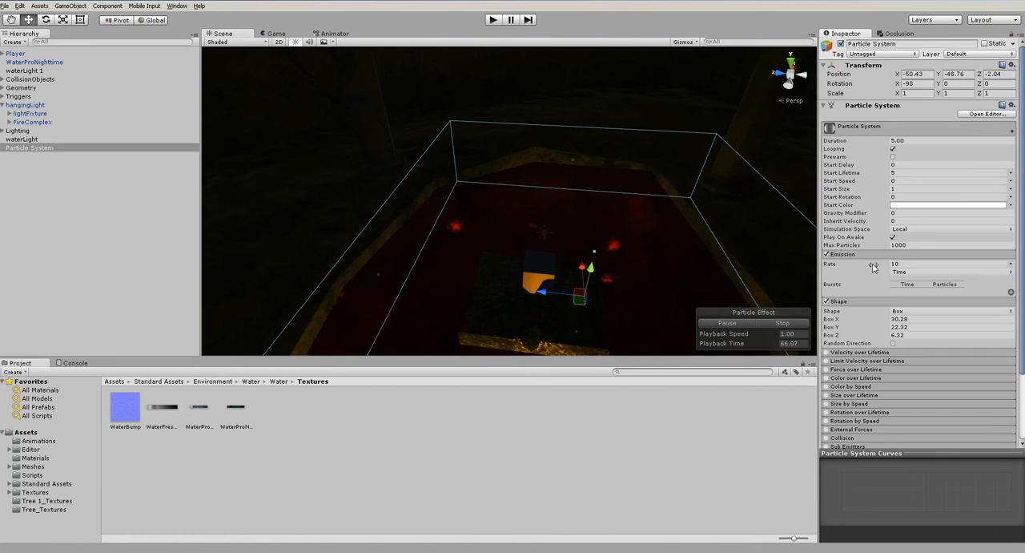
{"action": "type", "text": "100"}
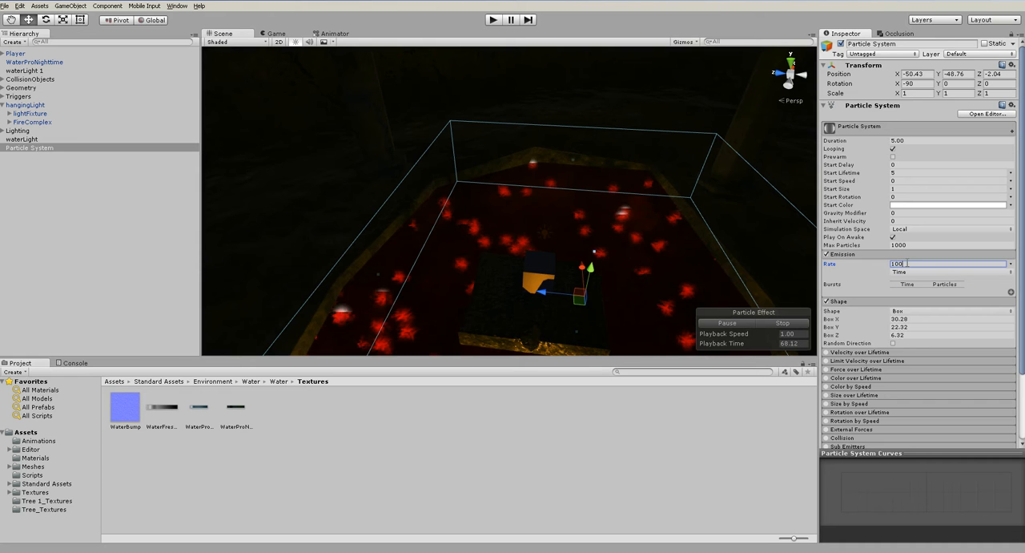
{"action": "left_click_drag", "start_coordinate": [596, 329], "coordinate": [761, 264], "text": "alt"}
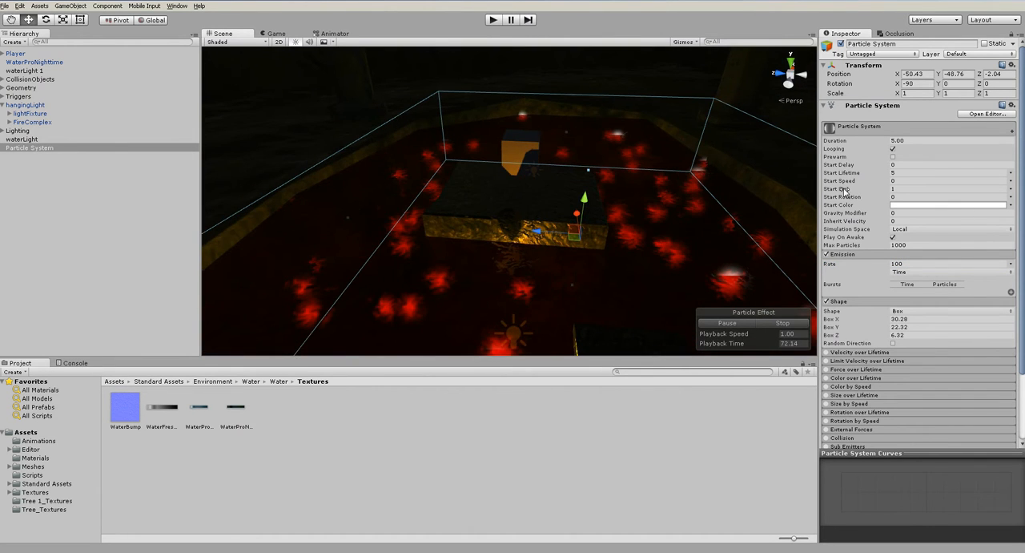
- Enlarge the particles' start size to 4.47 and lower the particle system to Y -49.75
{"action": "left_click_drag", "start_coordinate": [839, 190], "coordinate": [889, 198]}
{"action": "mouse_move", "coordinate": [561, 260]}
{"action": "left_mouse_down", "text": "alt"}
{"action": "mouse_move", "coordinate": [573, 200]}
{"action": "mouse_move", "coordinate": [570, 258]}
{"action": "mouse_move", "coordinate": [570, 183]}
{"action": "mouse_move", "coordinate": [573, 272]}
{"action": "left_mouse_up", "text": "alt"}
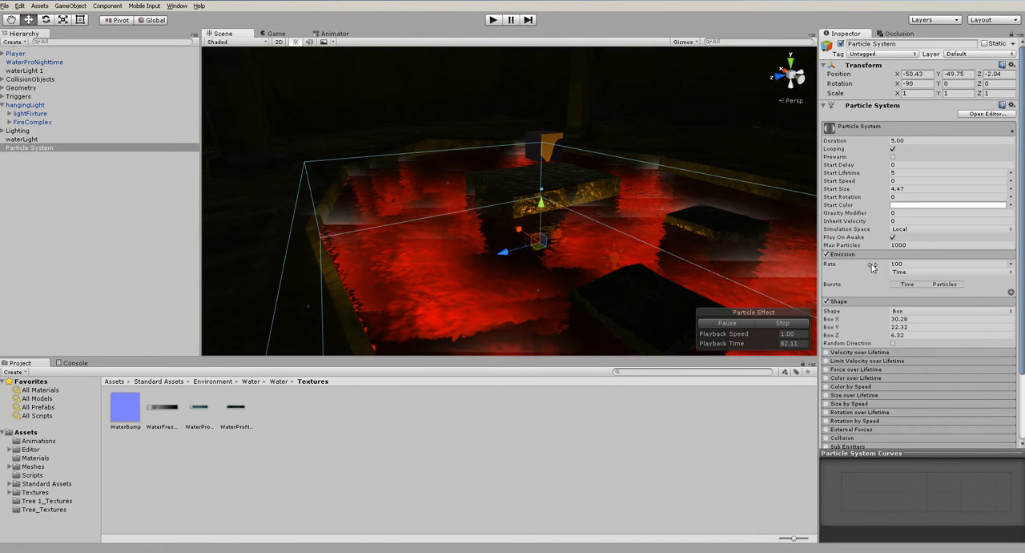
- Set the particle emission rate to 200 and the start size to 3
{"action": "left_click_drag", "start_coordinate": [831, 267], "coordinate": [857, 262]}
{"action": "type", "text": "200"}
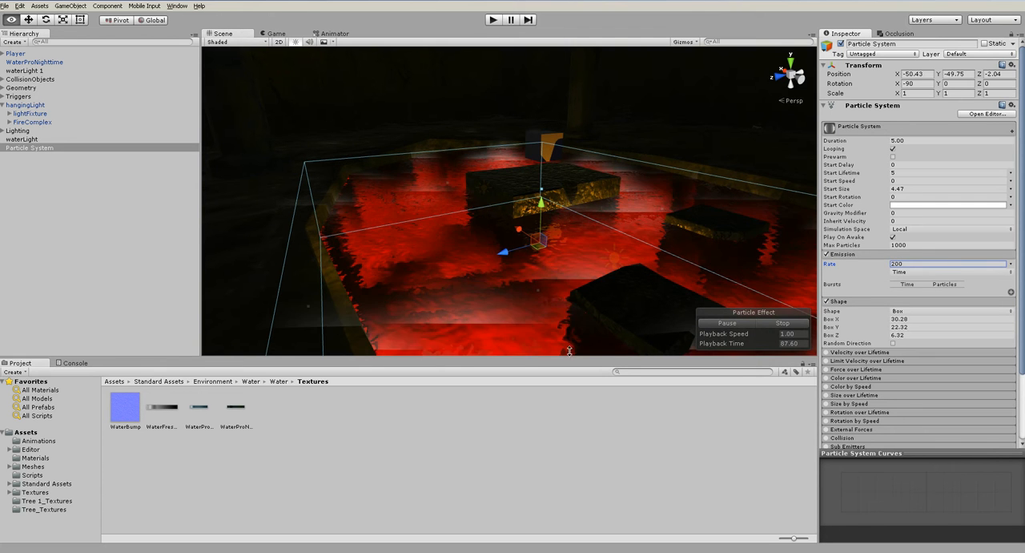
{"action": "left_click_drag", "start_coordinate": [538, 274], "coordinate": [430, 339], "text": "alt"}
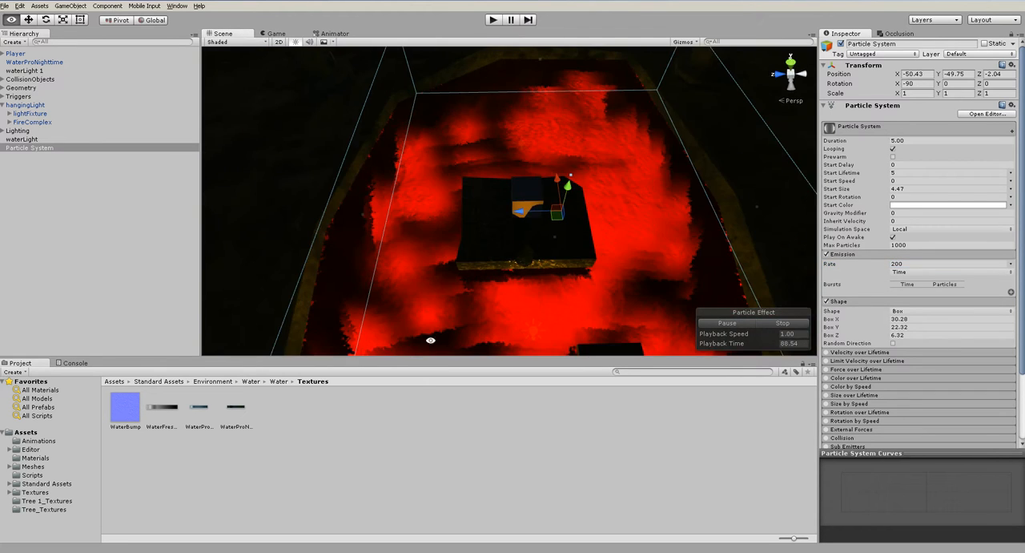
{"action": "left_click", "coordinate": [901, 187]}
{"action": "type", "text": "3"}
{"action": "key", "text": "Tab"}
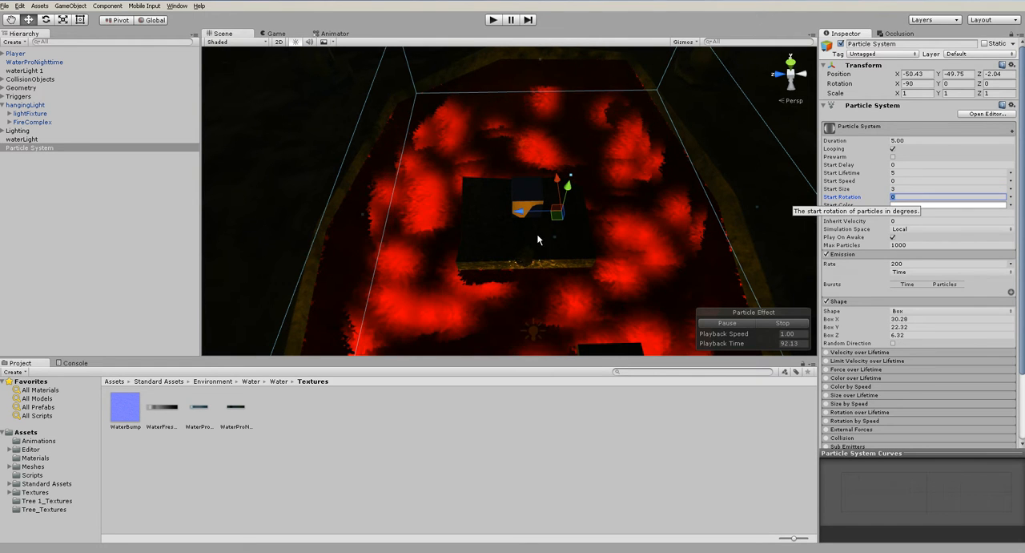
{"action": "left_click_drag", "start_coordinate": [536, 261], "coordinate": [629, 221], "text": "alt"}
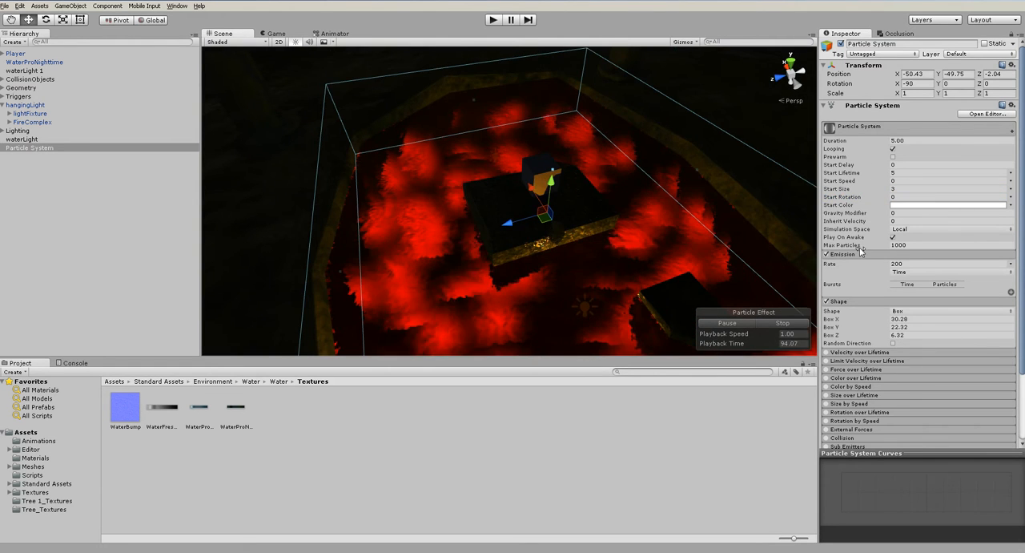
- Set the particle system's max particles to 10000 and its emission rate to 500
{"action": "type", "text": "10000"}
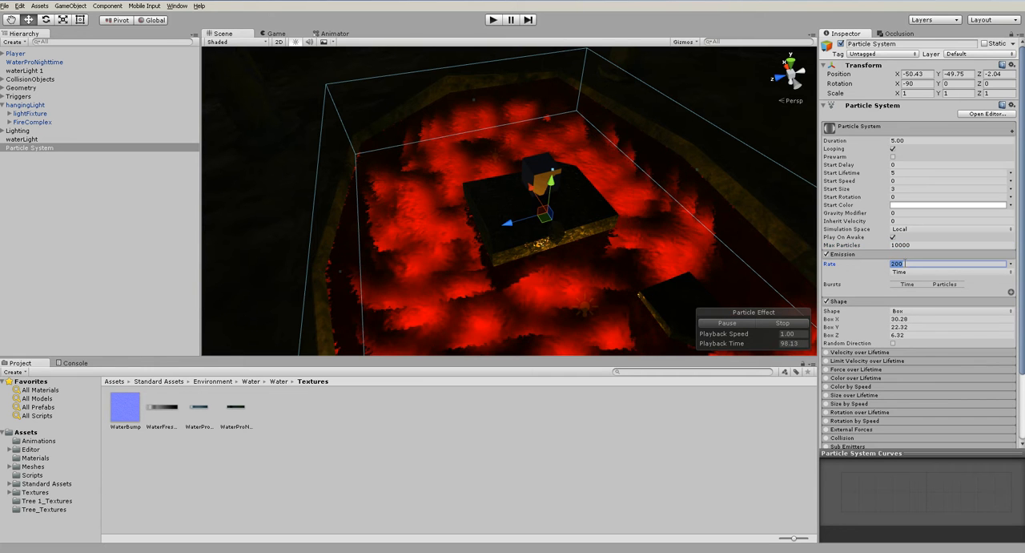
{"action": "type", "text": "500"}
{"action": "left_click_drag", "start_coordinate": [561, 321], "coordinate": [481, 228], "text": "alt"}
{"action": "middle_click_drag", "start_coordinate": [481, 228], "coordinate": [510, 167]}
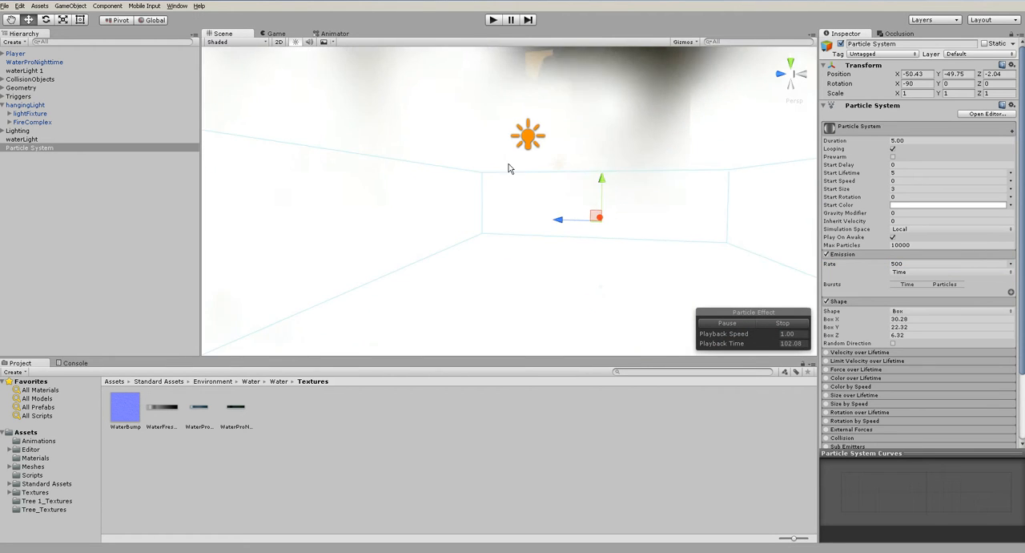
- Set the emitter's Box Z to 4 and raise the particle system to Y -48.39
{"action": "scroll", "coordinate": [510, 205], "scroll_direction": "down", "scroll_amount": 10}
{"action": "left_click_drag", "start_coordinate": [504, 243], "coordinate": [481, 259], "text": "alt"}
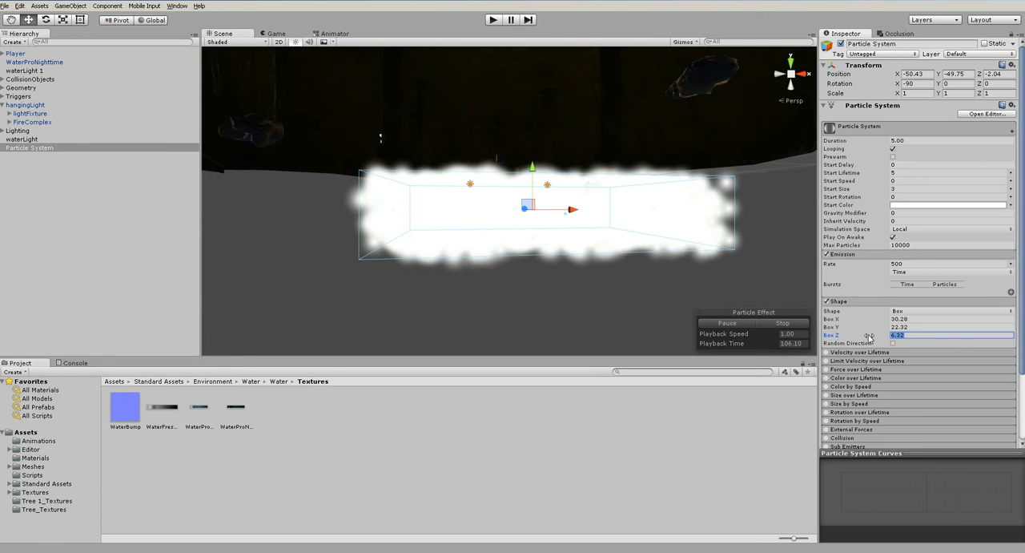
{"action": "type", "text": "4"}
{"action": "left_click_drag", "start_coordinate": [501, 271], "coordinate": [761, 272], "text": "alt"}
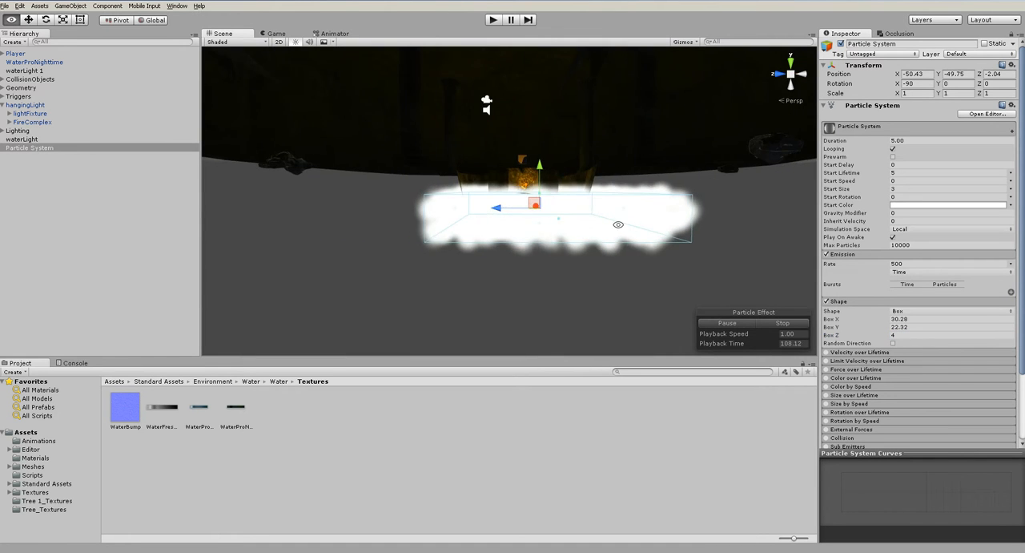
{"action": "left_click_drag", "start_coordinate": [630, 232], "coordinate": [604, 270], "text": "alt"}
{"action": "scroll", "coordinate": [548, 160], "scroll_direction": "up", "scroll_amount": 2}
{"action": "left_click_drag", "start_coordinate": [549, 162], "coordinate": [563, 135]}
{"action": "scroll", "coordinate": [559, 214], "scroll_direction": "up", "scroll_amount": 4}
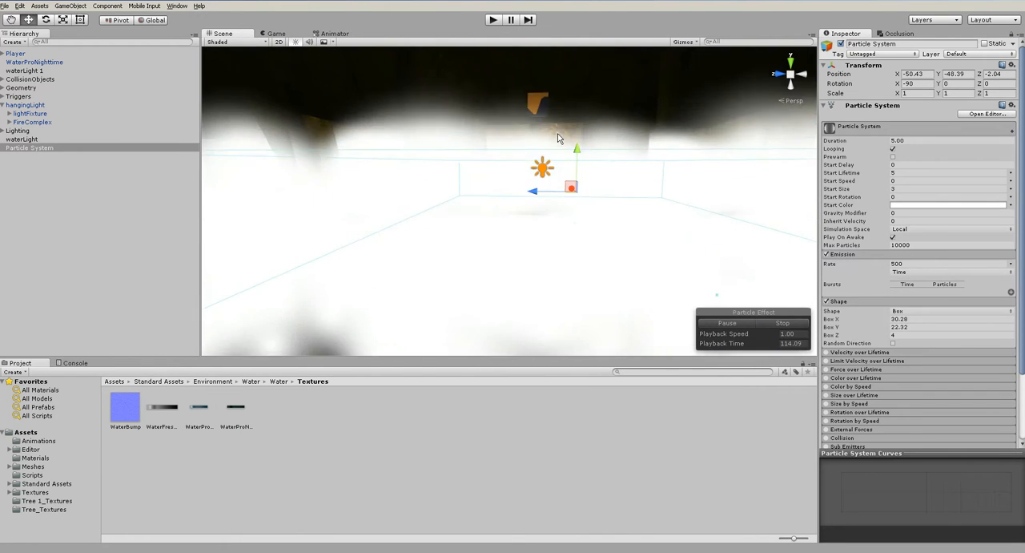
- Reduce the emitter's Box Z to 3 and raise the particle system to Y -47.81
{"action": "scroll", "coordinate": [585, 205], "scroll_direction": "down", "scroll_amount": 5}
{"action": "left_click_drag", "start_coordinate": [586, 206], "coordinate": [403, 176], "text": "alt"}
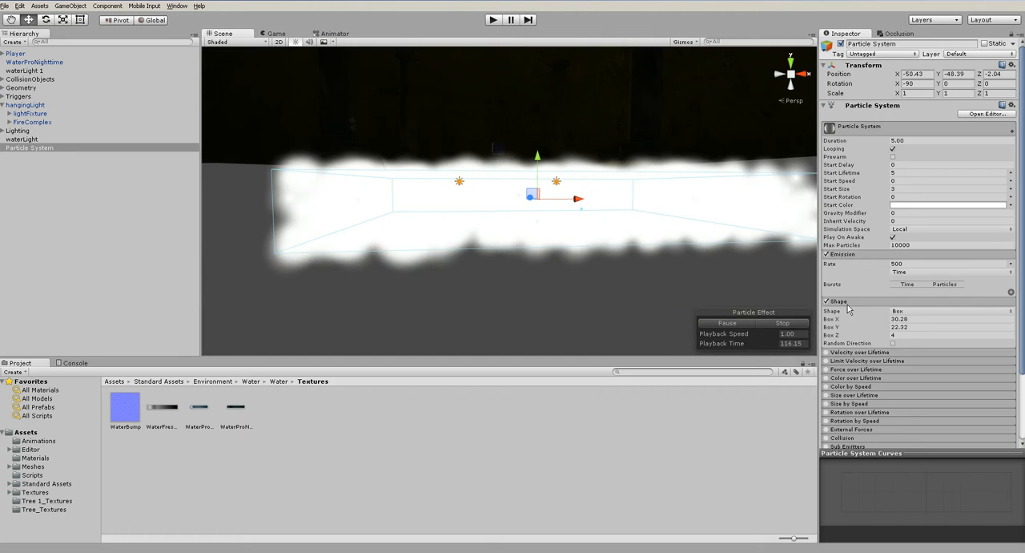
{"action": "left_click", "coordinate": [910, 334]}
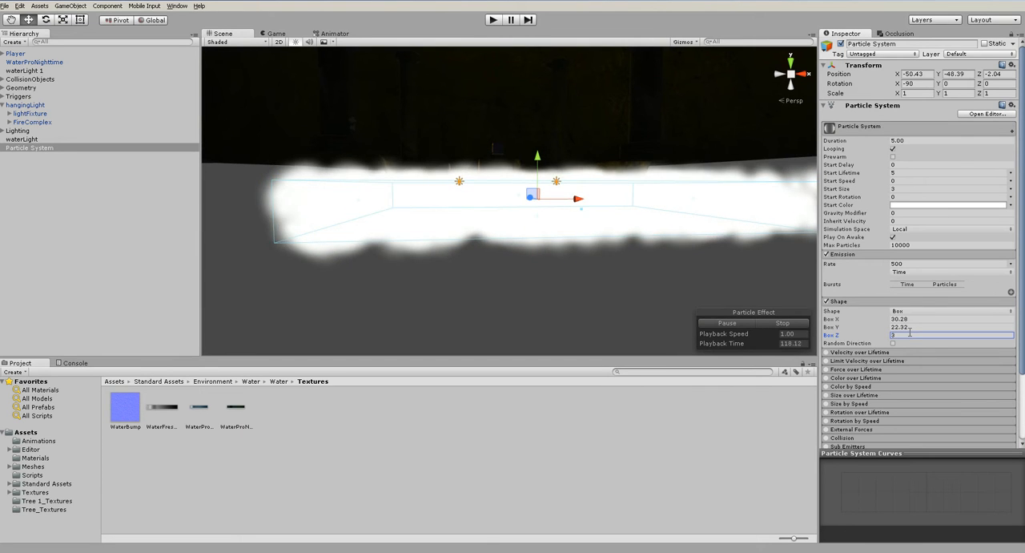
{"action": "left_click_drag", "start_coordinate": [499, 262], "coordinate": [677, 282], "text": "alt"}
{"action": "left_click_drag", "start_coordinate": [557, 157], "coordinate": [558, 151]}
- Narrow the emitter's Box Y to 18.7 and center it across the pool at Z -0.22
{"action": "left_click_drag", "start_coordinate": [591, 199], "coordinate": [609, 269], "text": "alt"}
{"action": "left_click_drag", "start_coordinate": [834, 326], "coordinate": [812, 322]}
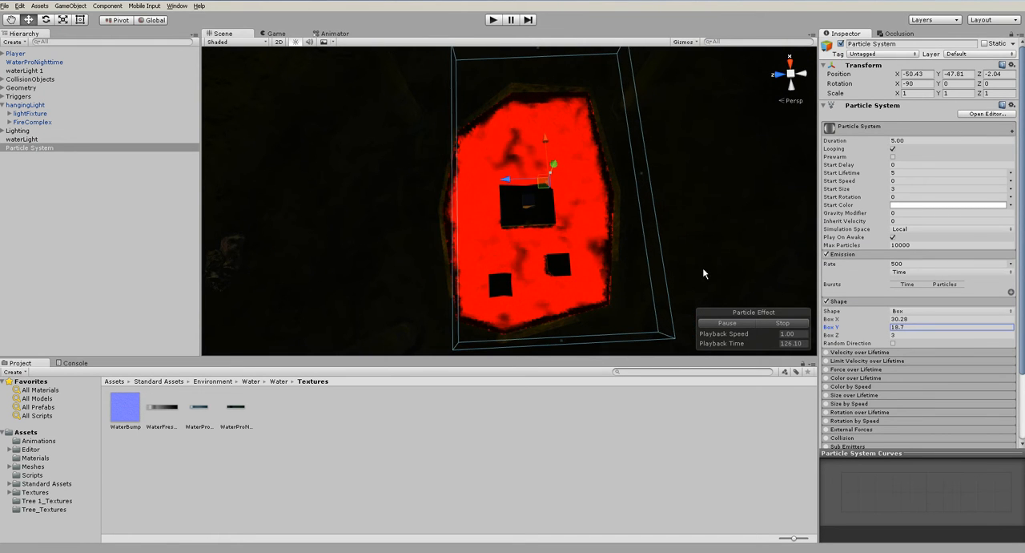
{"action": "left_click_drag", "start_coordinate": [513, 185], "coordinate": [488, 180]}
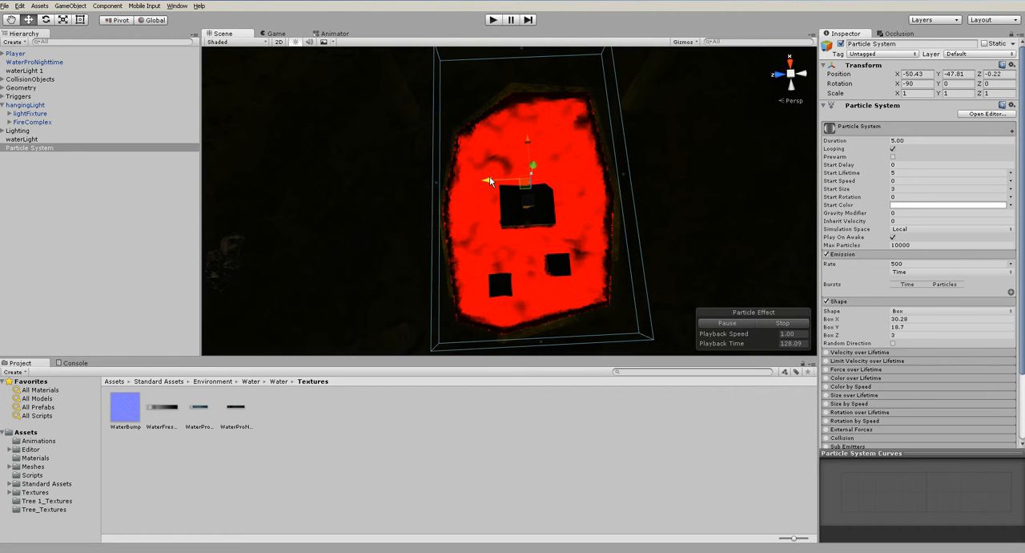
- Shorten the emitter's Box X to 27.3 and fit it to the pool at X -51.63, Y -47.93
{"action": "left_click_drag", "start_coordinate": [833, 320], "coordinate": [781, 307]}
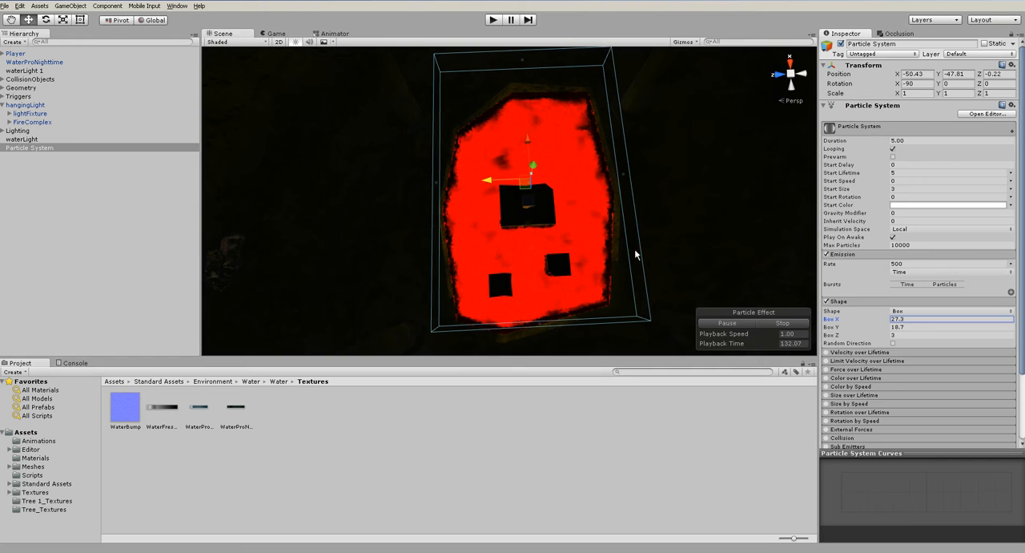
{"action": "left_click_drag", "start_coordinate": [526, 144], "coordinate": [529, 154]}
{"action": "left_click_drag", "start_coordinate": [500, 242], "coordinate": [562, 141], "text": "alt"}
{"action": "left_click_drag", "start_coordinate": [580, 213], "coordinate": [640, 340], "text": "alt"}
{"action": "scroll", "coordinate": [624, 225], "scroll_direction": "down", "scroll_amount": 5}
{"action": "scroll", "coordinate": [564, 177], "scroll_direction": "up", "scroll_amount": 3}
{"action": "left_click_drag", "start_coordinate": [564, 177], "coordinate": [702, 202], "text": "alt"}
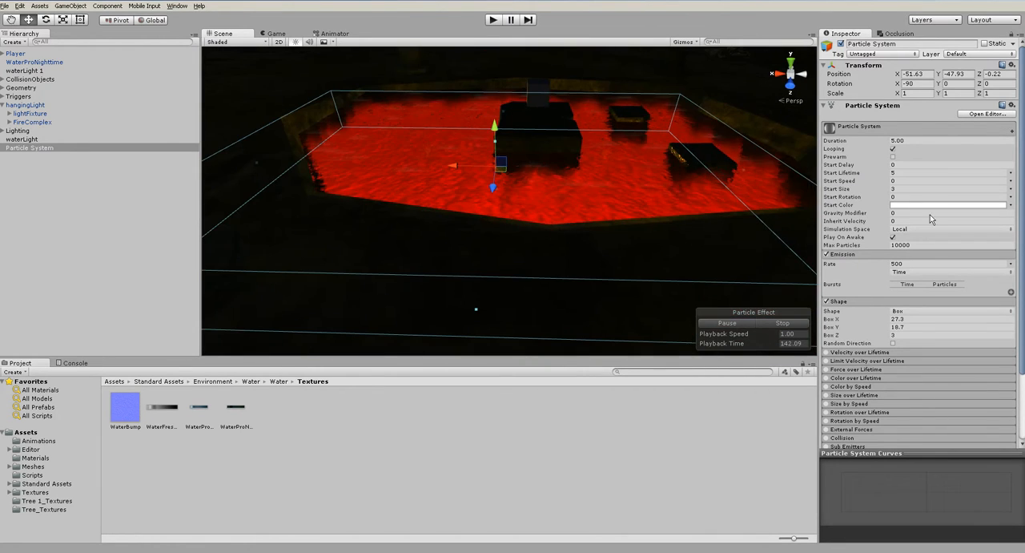
{"action": "left_click", "coordinate": [894, 256]}
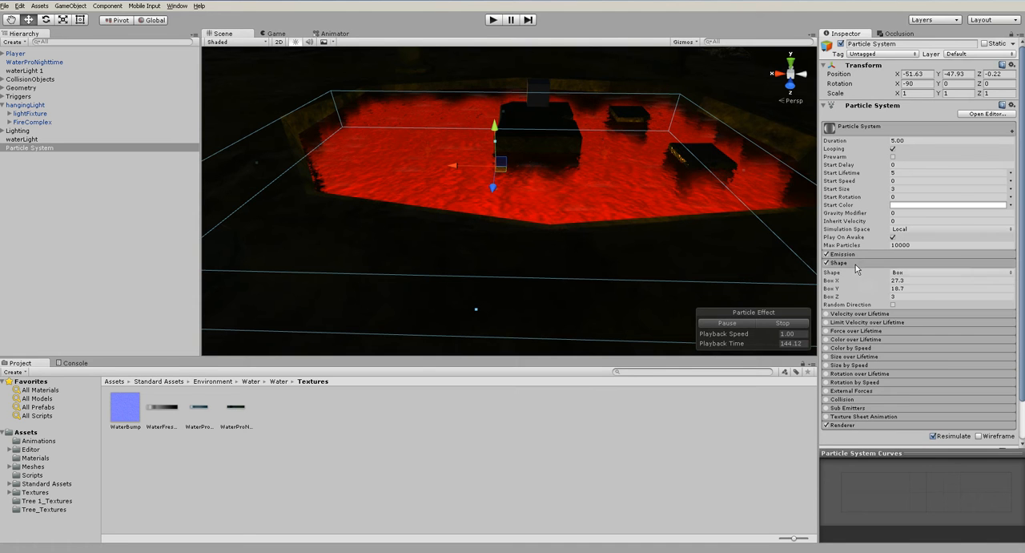
- Set the particle system's Start Color to orange with R 255, G 164, B 0 and a strongly reduced alpha
{"action": "left_click", "coordinate": [894, 263]}
{"action": "left_click_drag", "start_coordinate": [652, 168], "coordinate": [531, 220], "text": "alt"}
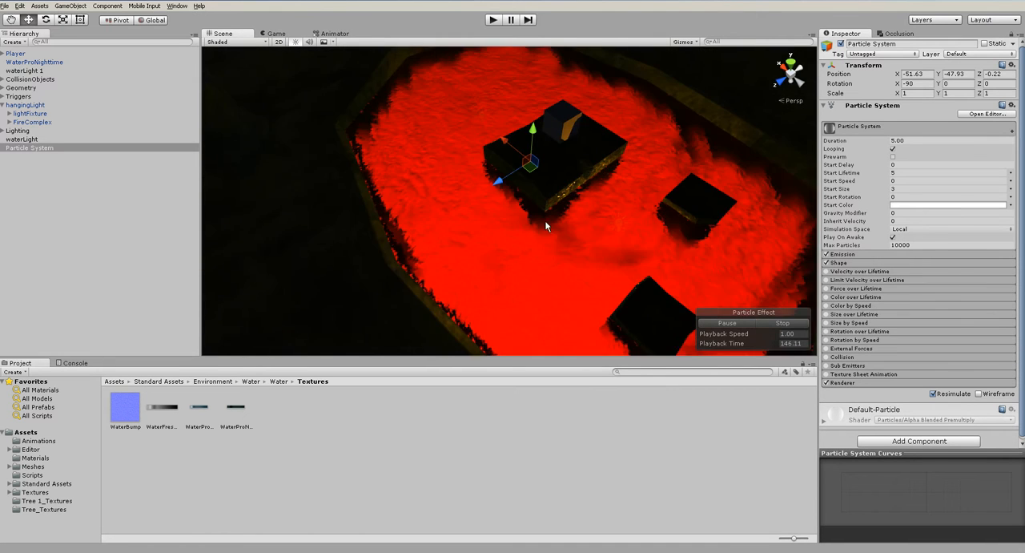
{"action": "scroll", "coordinate": [531, 220], "scroll_direction": "up", "scroll_amount": 3}
{"action": "left_click", "coordinate": [938, 205]}
{"action": "left_click_drag", "start_coordinate": [93, 99], "coordinate": [86, 33]}
{"action": "left_click", "coordinate": [451, 157]}
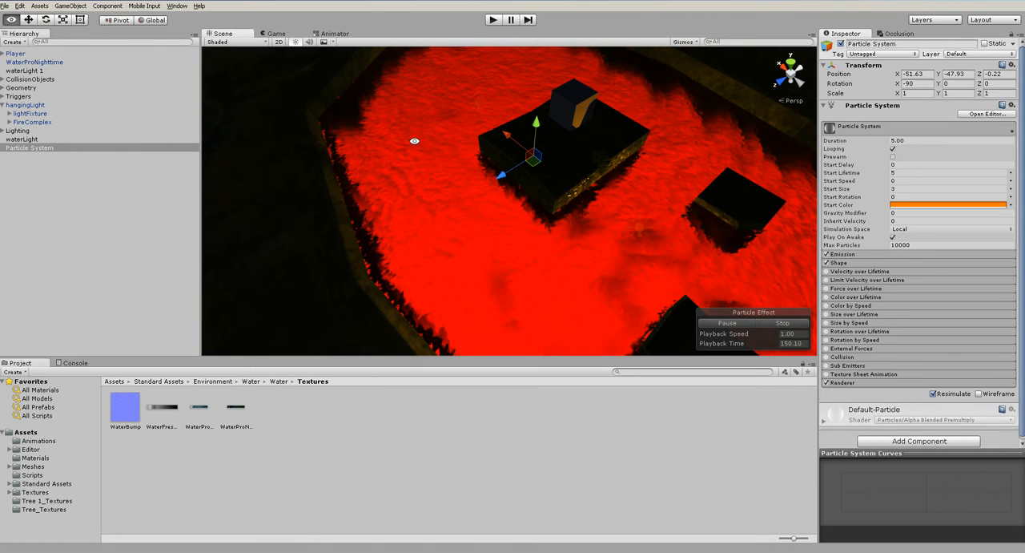
{"action": "left_click", "coordinate": [916, 205]}
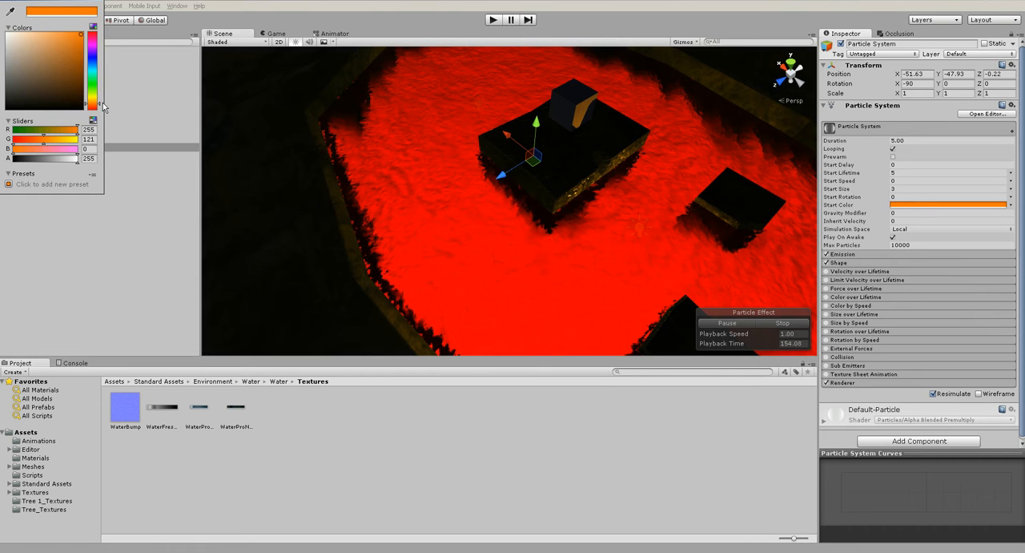
{"action": "left_click_drag", "start_coordinate": [101, 108], "coordinate": [100, 108]}
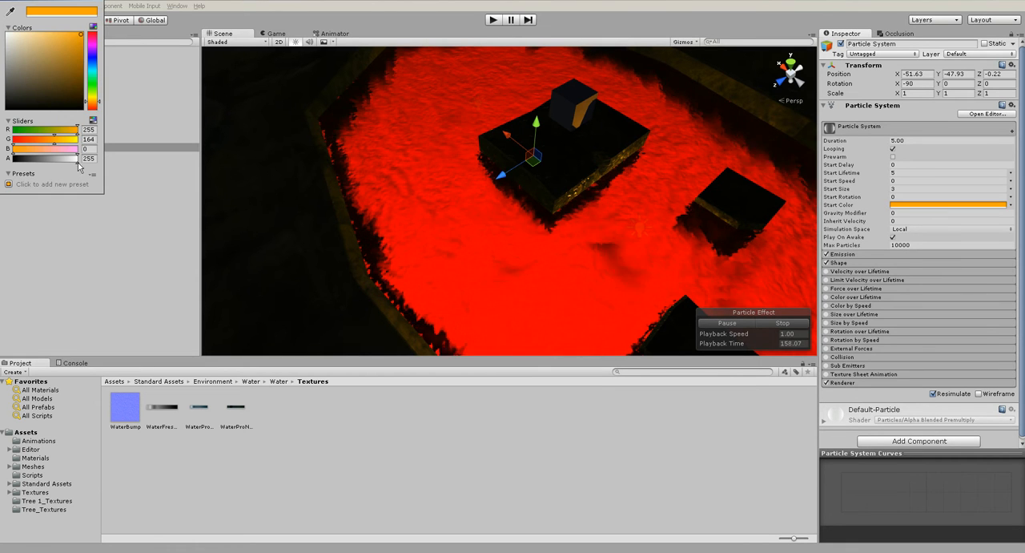
{"action": "left_click_drag", "start_coordinate": [78, 166], "coordinate": [24, 166]}
{"action": "left_click", "coordinate": [488, 181], "text": "alt"}
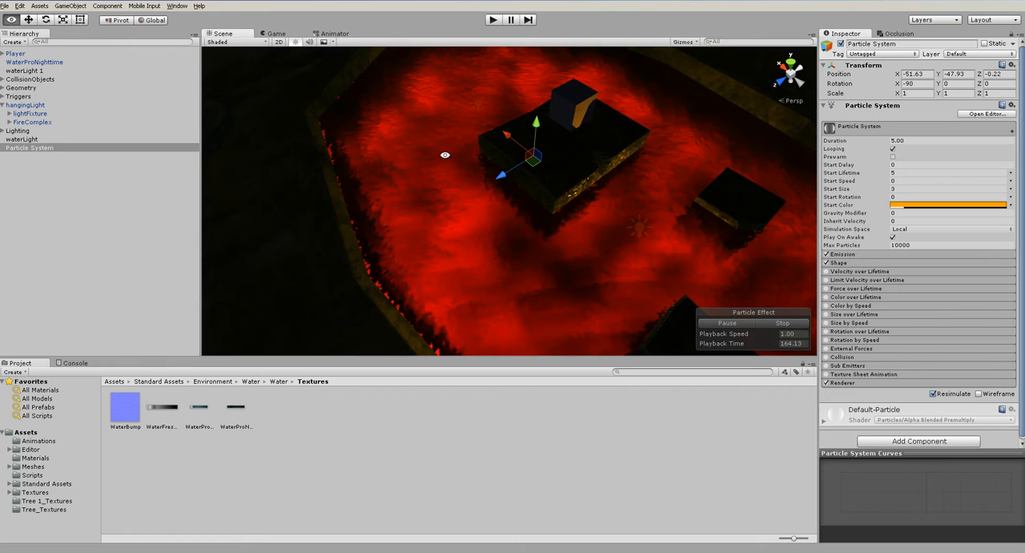
- Raise the particle system to Y -47.49 and set its Duration to 10
{"action": "left_click_drag", "start_coordinate": [499, 194], "coordinate": [644, 197], "text": "alt"}
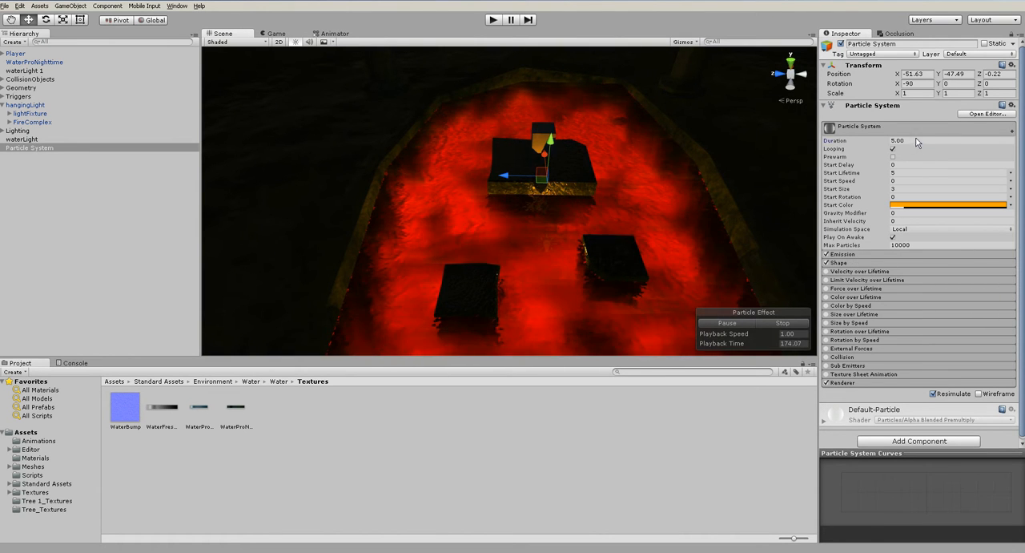
{"action": "type", "text": "00"}
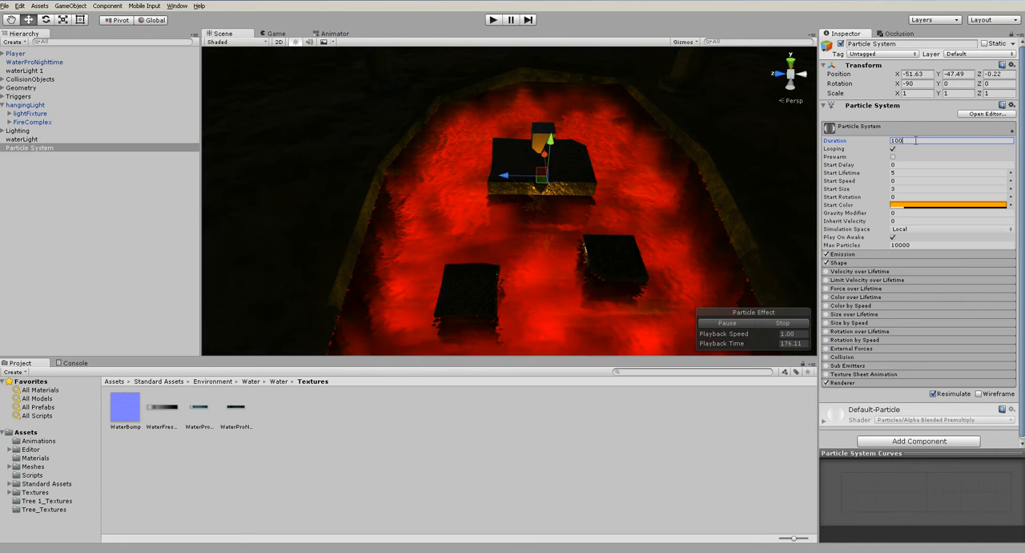
{"action": "key", "text": "Return"}
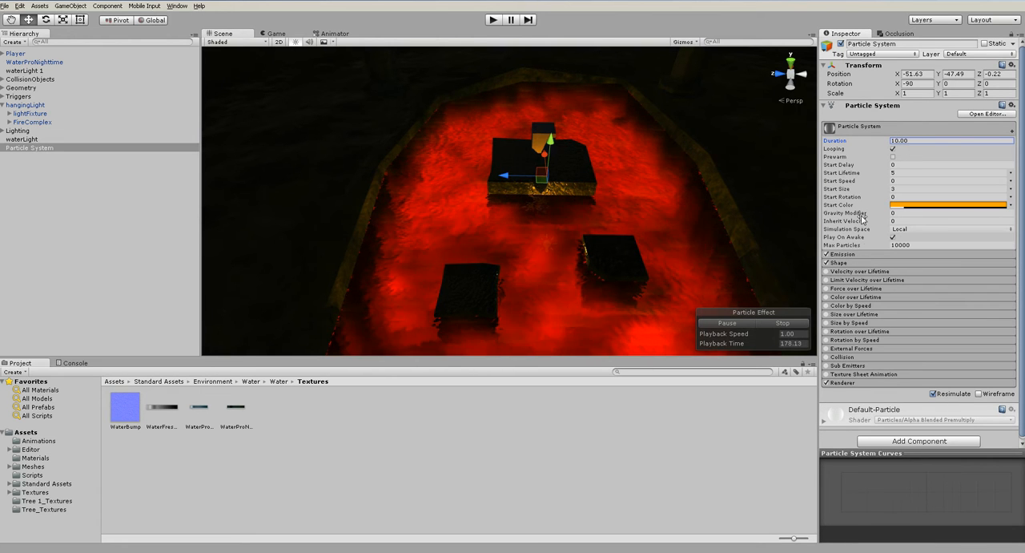
- Set the particle system's Start Lifetime to 10 and inspect the effect over the pool up close
{"action": "left_click", "coordinate": [898, 173]}
{"action": "type", "text": "10"}
{"action": "left_click_drag", "start_coordinate": [572, 248], "coordinate": [355, 193], "text": "alt"}
{"action": "scroll", "coordinate": [455, 226], "scroll_direction": "up", "scroll_amount": 3}
{"action": "left_click_drag", "start_coordinate": [454, 222], "coordinate": [641, 260], "text": "alt"}
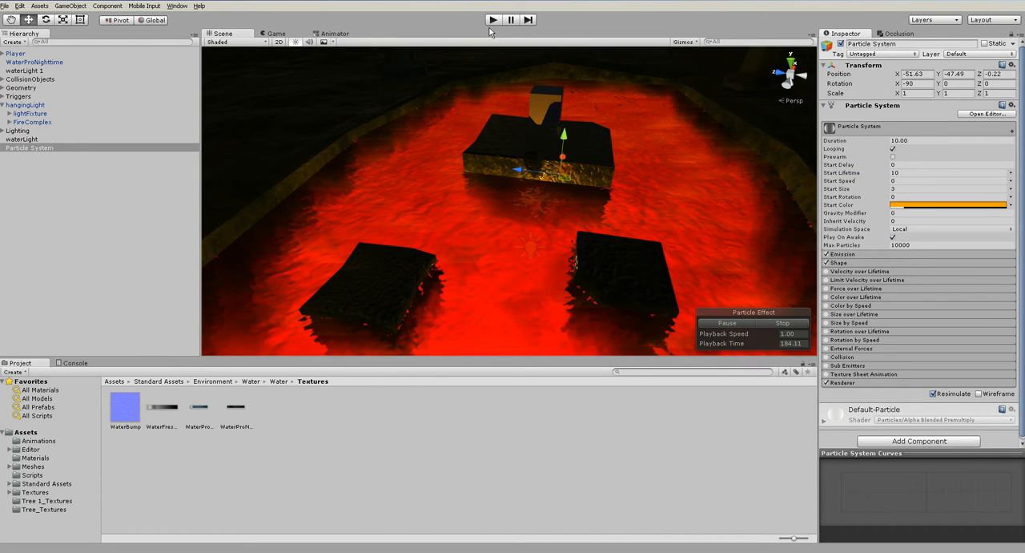
- Test the pool's particle effect in two short play sessions, stopping each one
{"action": "left_click", "coordinate": [492, 21]}
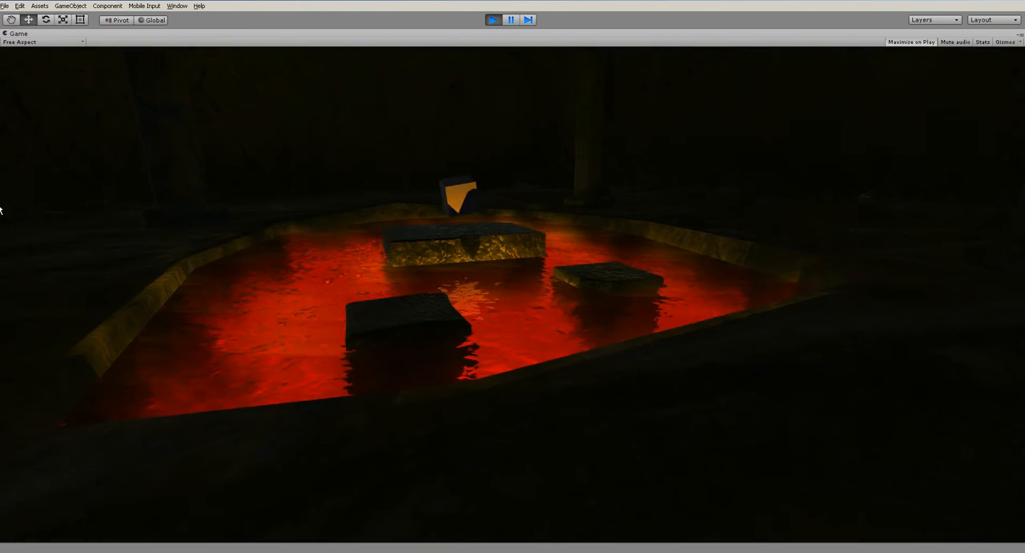
{"action": "key", "text": "ctrl+p"}
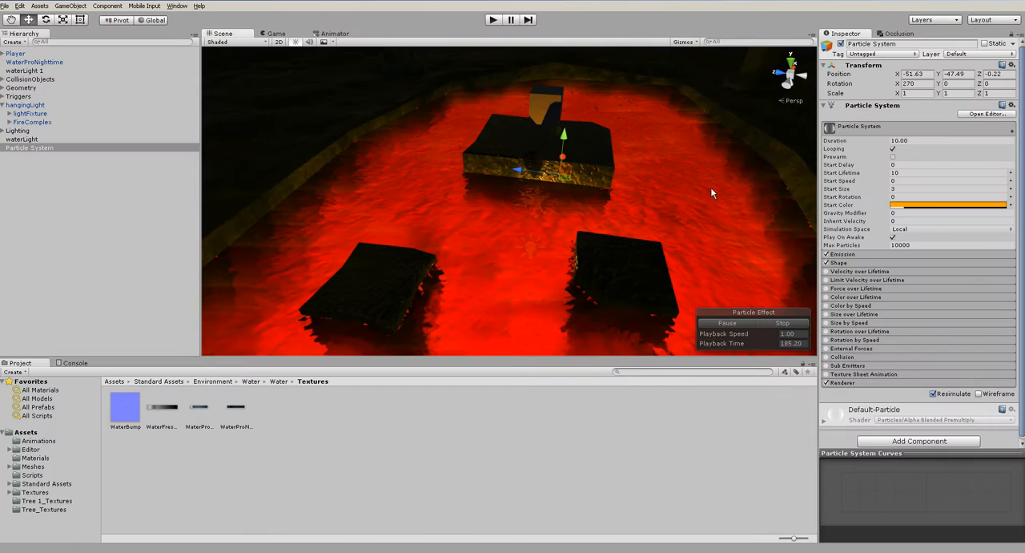
{"action": "left_click", "coordinate": [493, 20]}
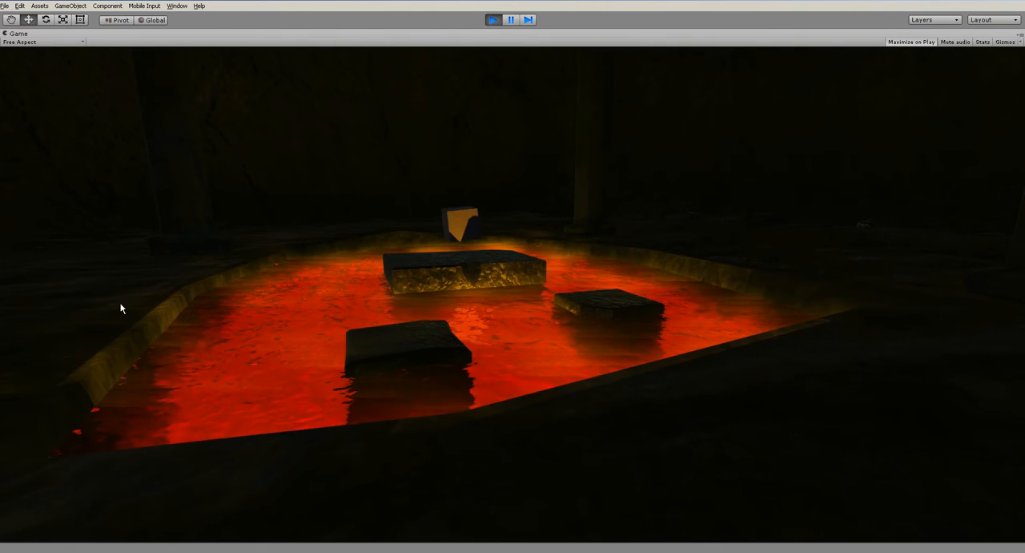
{"action": "key", "text": "ctrl+p"}
{"action": "left_click_drag", "start_coordinate": [522, 191], "coordinate": [561, 137], "text": "alt"}
- Play the scene, walk the player around the red pool and into it, and stop the game
{"action": "left_click", "coordinate": [493, 23]}
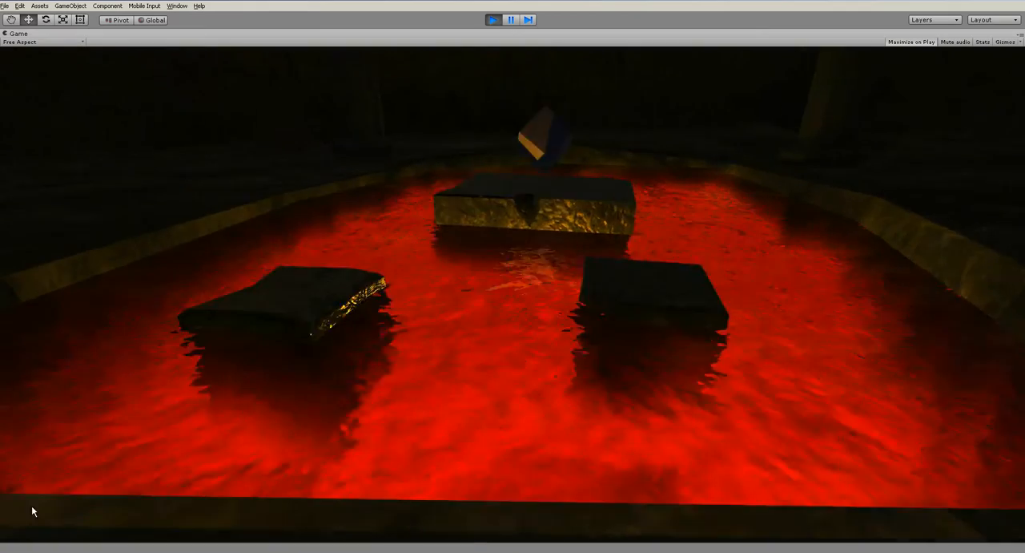
{"action": "key", "text": "w"}
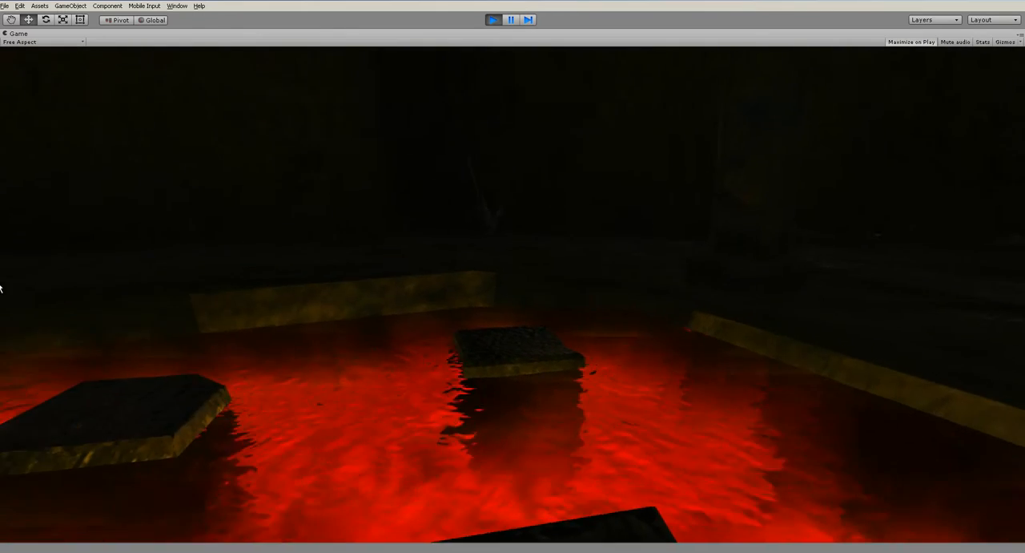
{"action": "key", "text": "w"}
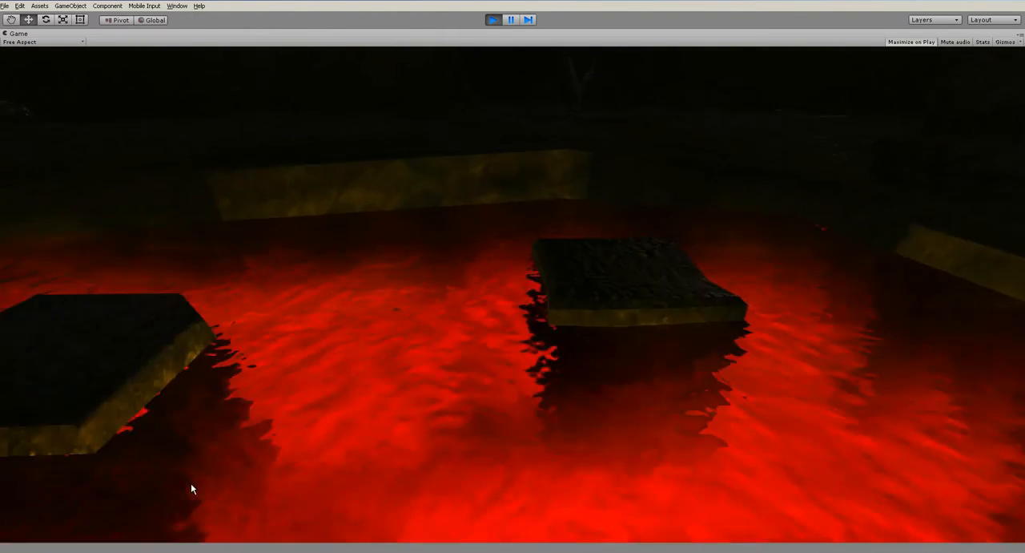
{"action": "key", "text": "w"}
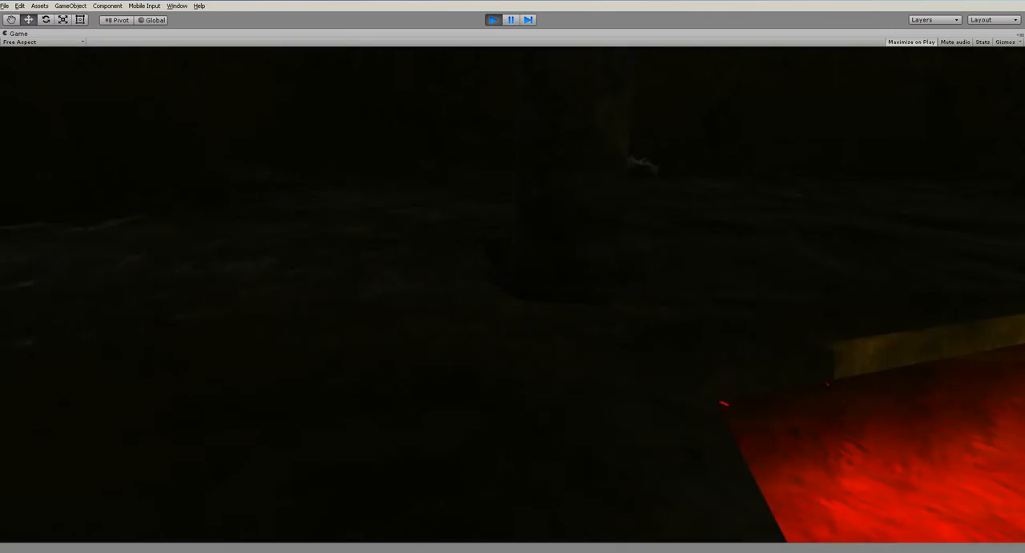
{"action": "key", "text": "w"}
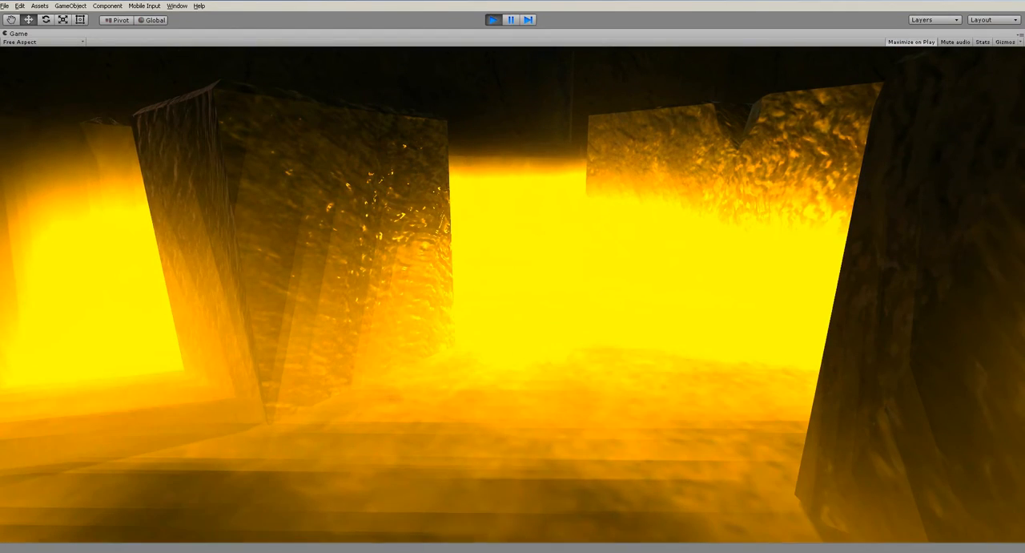
{"action": "key", "text": "ctrl+p"}
{"action": "left_click", "coordinate": [651, 463]}
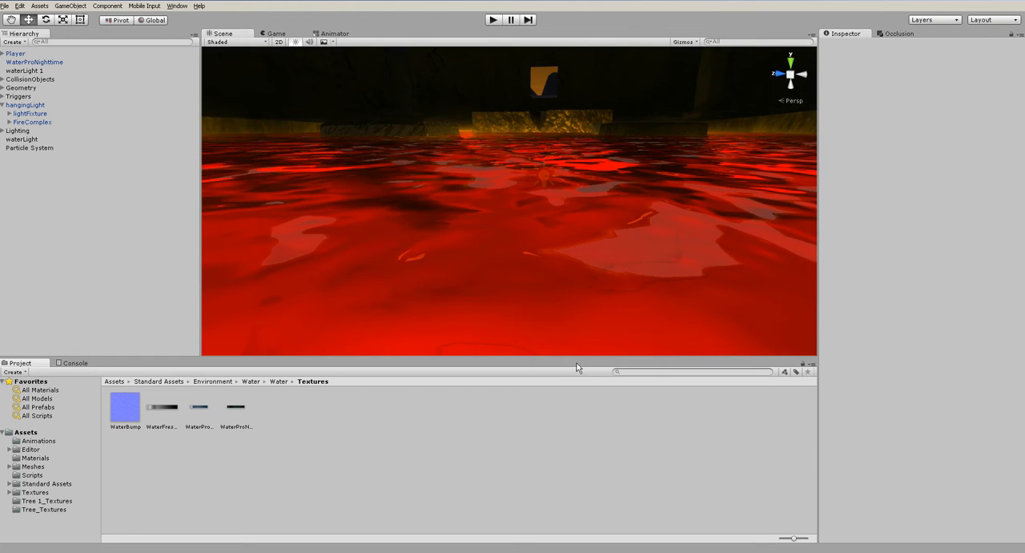
- View the pool from above, expand the Lighting group and look through its three moonLight objects
{"action": "left_click_drag", "start_coordinate": [555, 226], "coordinate": [719, 382], "text": "alt"}
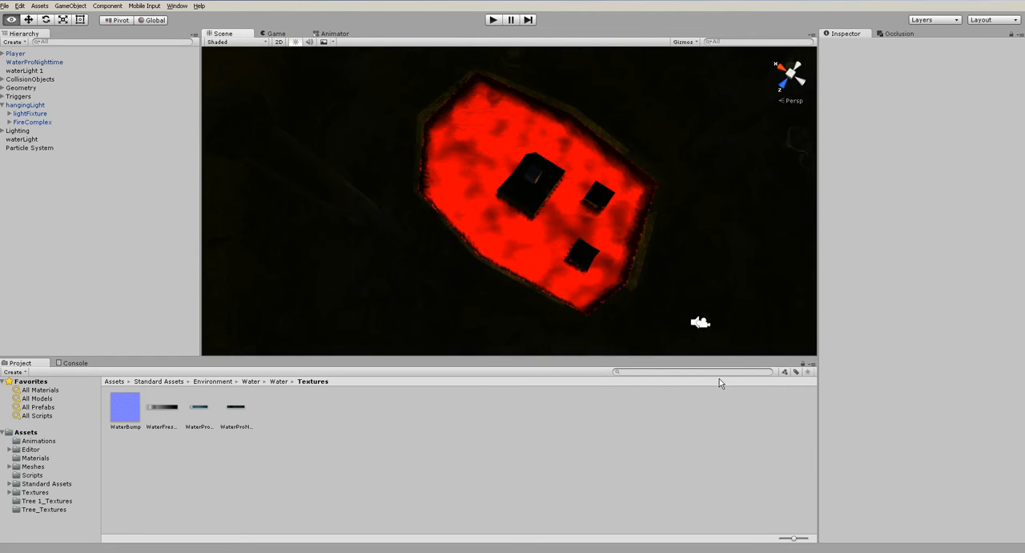
{"action": "left_click_drag", "start_coordinate": [610, 249], "coordinate": [205, 176], "text": "alt"}
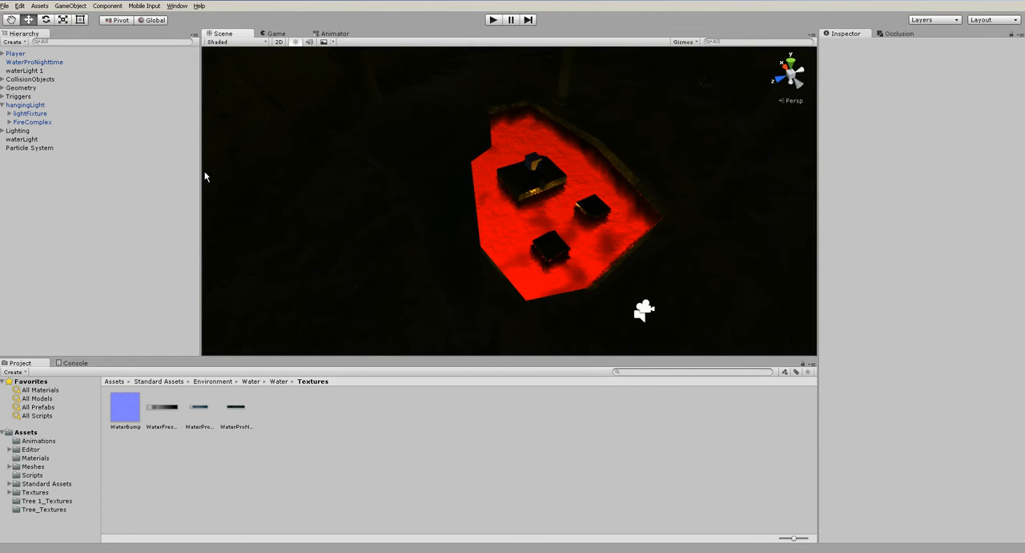
{"action": "left_click", "coordinate": [8, 123]}
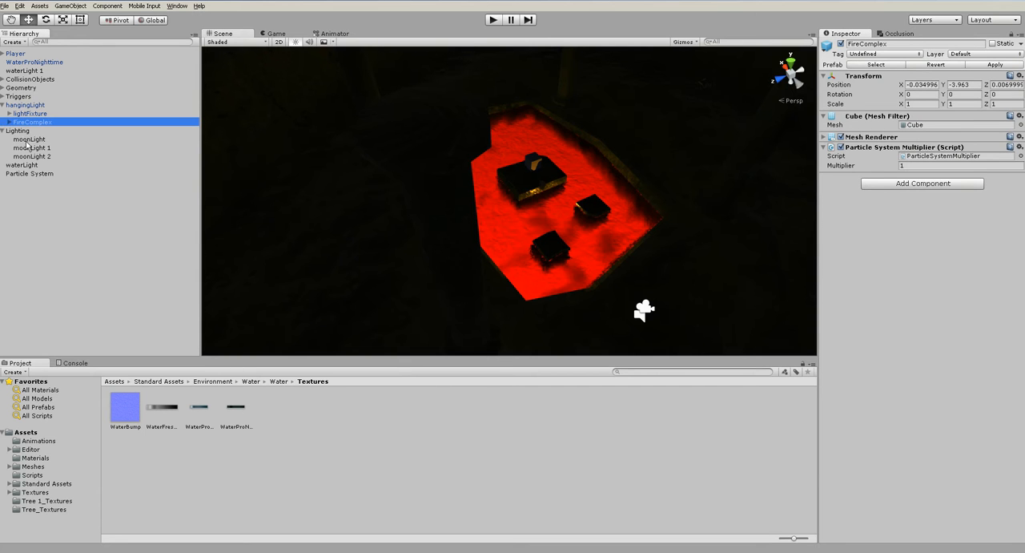
{"action": "left_click", "coordinate": [21, 140]}
{"action": "left_click", "coordinate": [32, 148]}
{"action": "left_click", "coordinate": [34, 156]}
{"action": "left_click", "coordinate": [53, 235]}
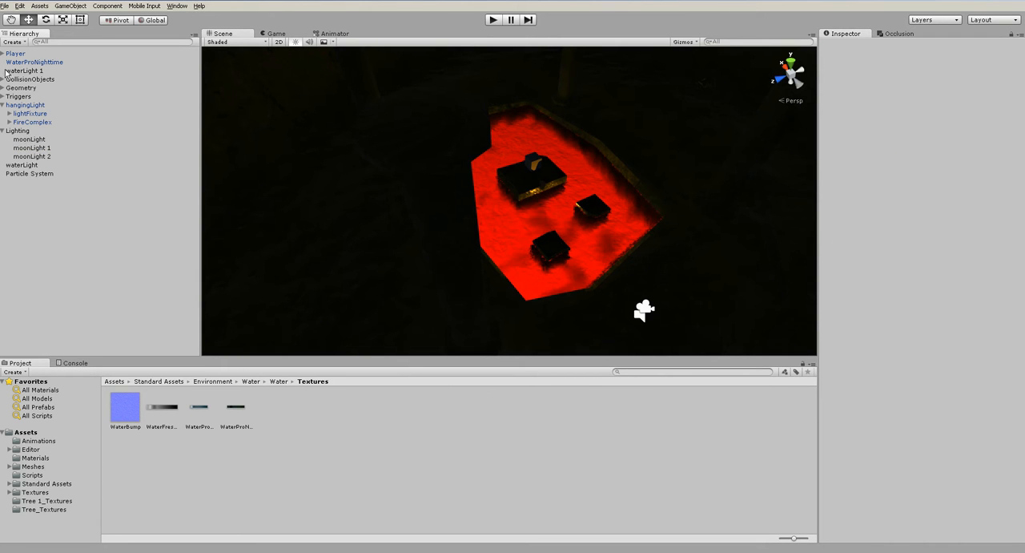
{"action": "left_click", "coordinate": [27, 141]}
{"action": "left_click", "coordinate": [41, 211]}
- Select the waterLight inside the pool and set its Baking mode to Baked
{"action": "scroll", "coordinate": [605, 220], "scroll_direction": "up", "scroll_amount": 7}
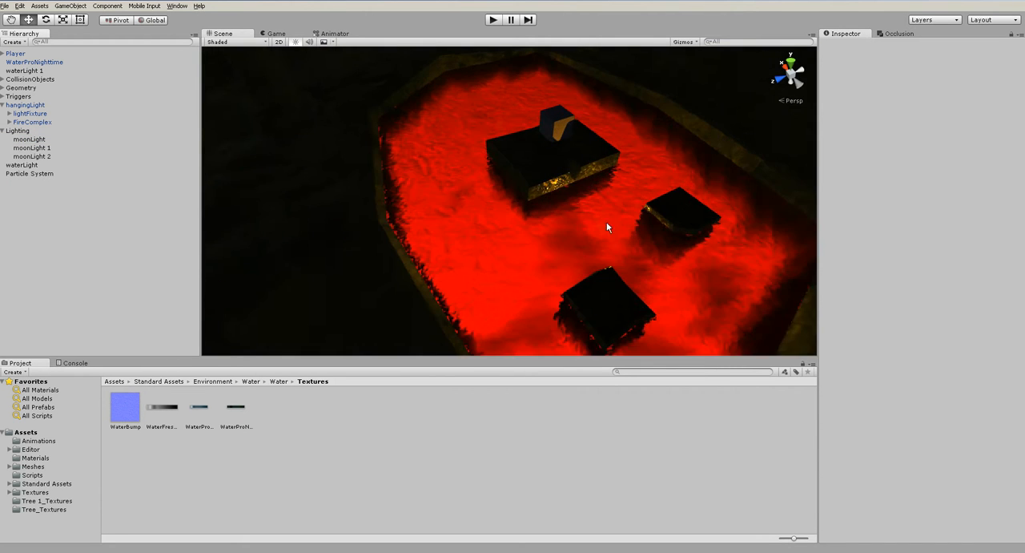
{"action": "left_click_drag", "start_coordinate": [606, 219], "coordinate": [772, 215], "text": "alt"}
{"action": "left_click_drag", "start_coordinate": [439, 140], "coordinate": [531, 158], "text": "alt"}
{"action": "scroll", "coordinate": [522, 196], "scroll_direction": "up", "scroll_amount": 5}
{"action": "scroll", "coordinate": [529, 158], "scroll_direction": "up", "scroll_amount": 5}
{"action": "left_click", "coordinate": [487, 178]}
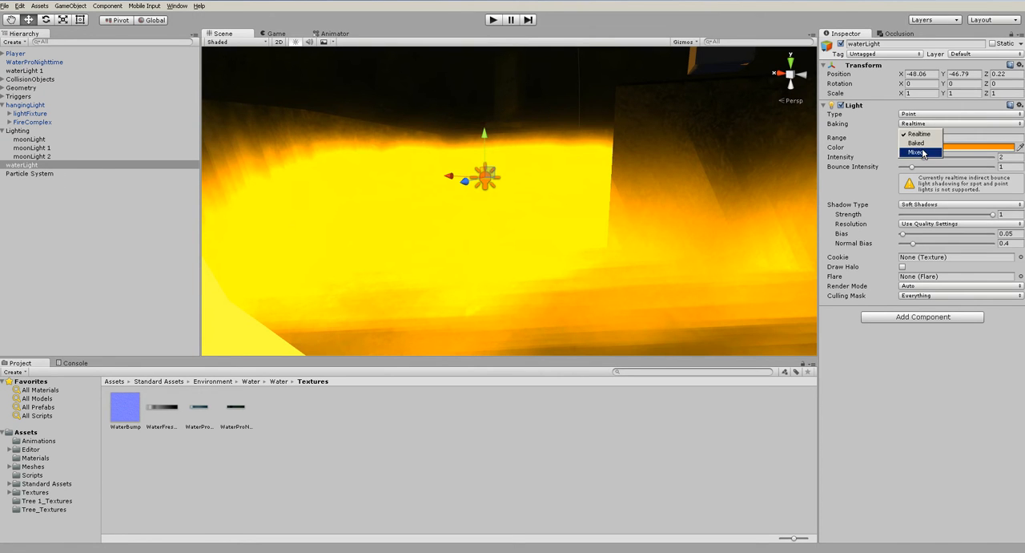
{"action": "left_click", "coordinate": [916, 143]}
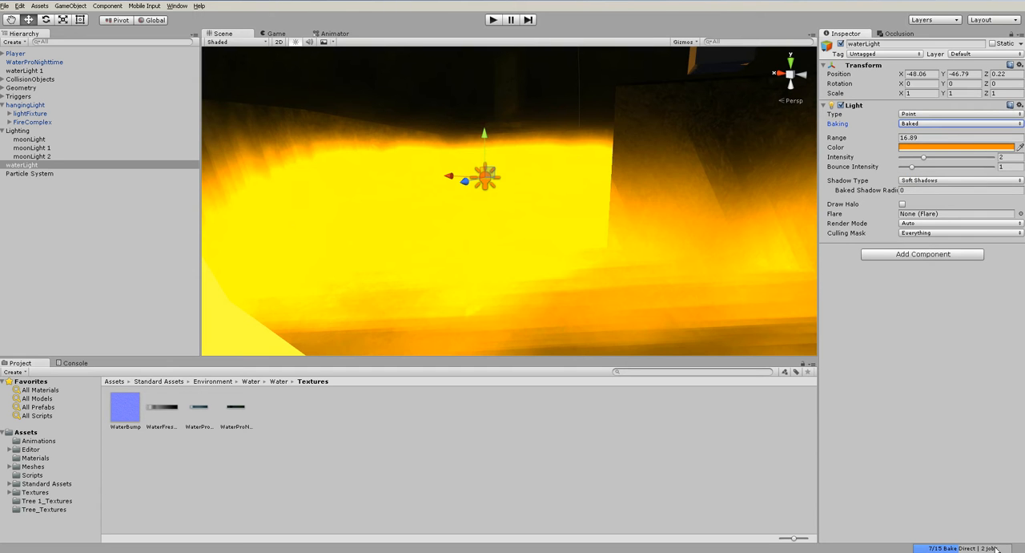
- Move waterLight and waterLight 1 into the Lighting group
{"action": "left_click", "coordinate": [71, 208]}
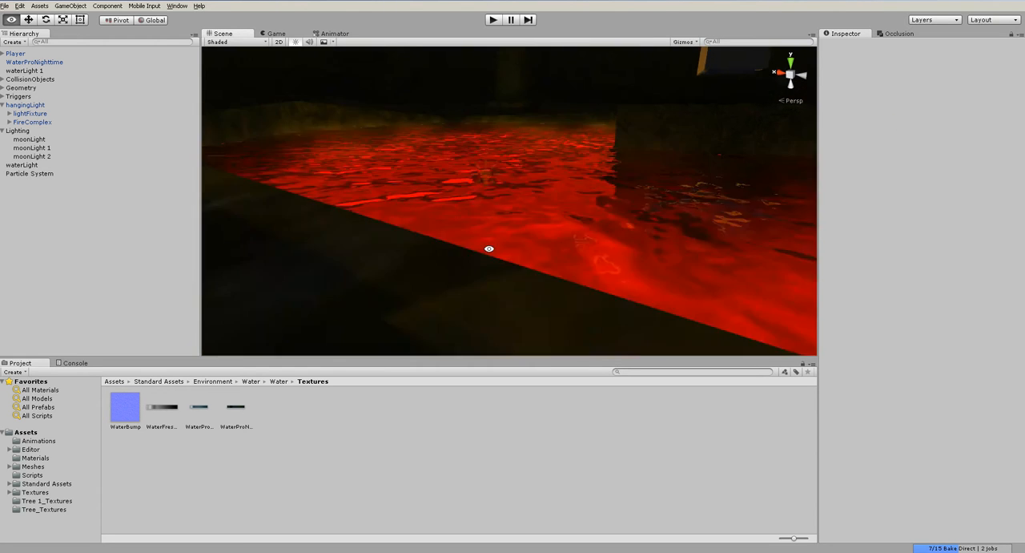
{"action": "left_click_drag", "start_coordinate": [13, 168], "coordinate": [19, 133]}
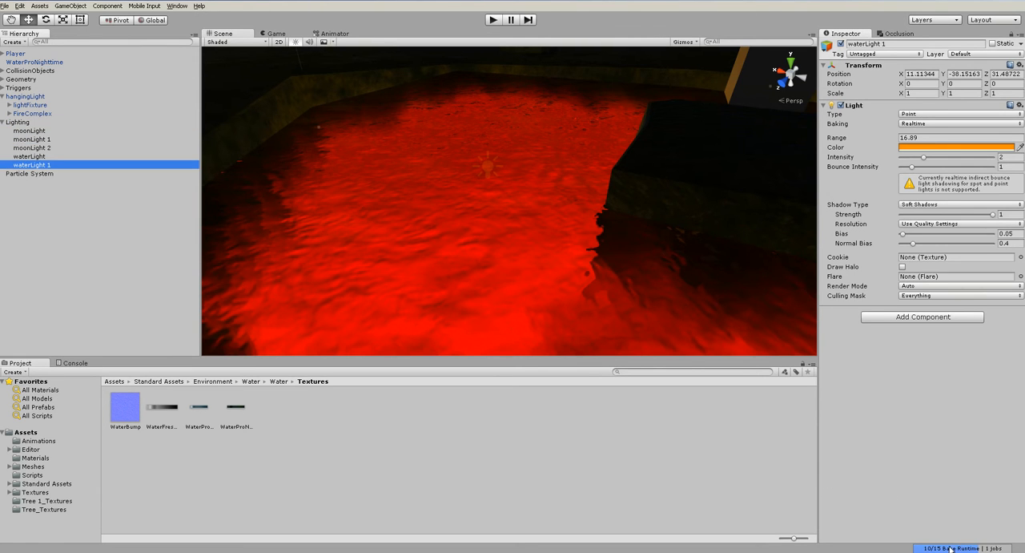
- Examine the pool's lighting and the surrounding cave floor from several angles and distances
{"action": "scroll", "coordinate": [541, 201], "scroll_direction": "down", "scroll_amount": 10}
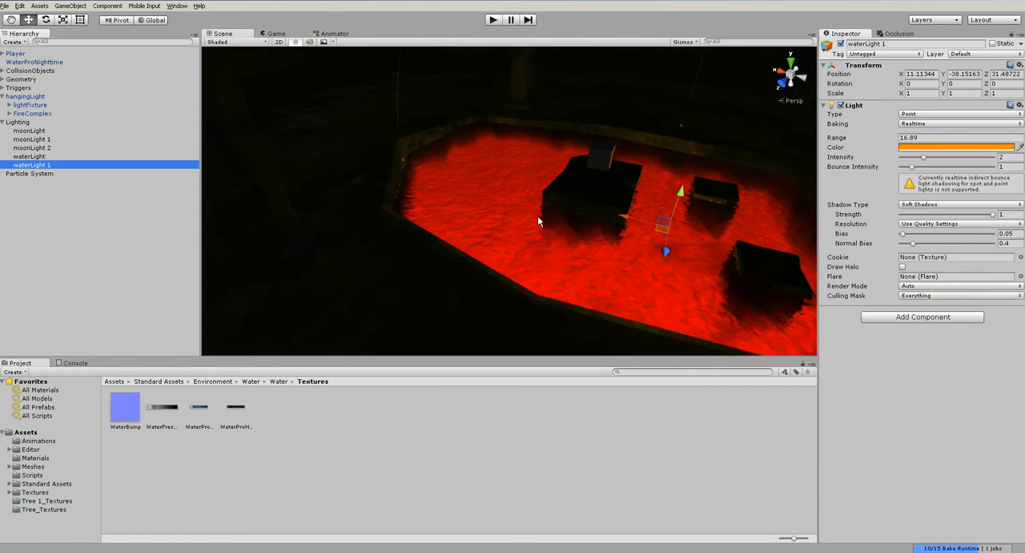
{"action": "left_click_drag", "start_coordinate": [653, 260], "coordinate": [512, 242], "text": "alt"}
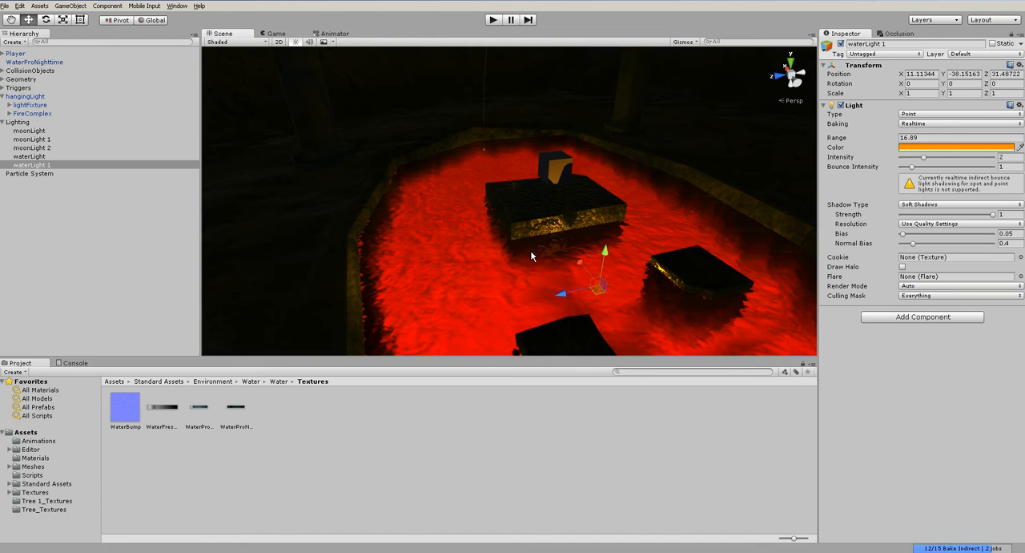
{"action": "scroll", "coordinate": [531, 255], "scroll_direction": "down", "scroll_amount": 3}
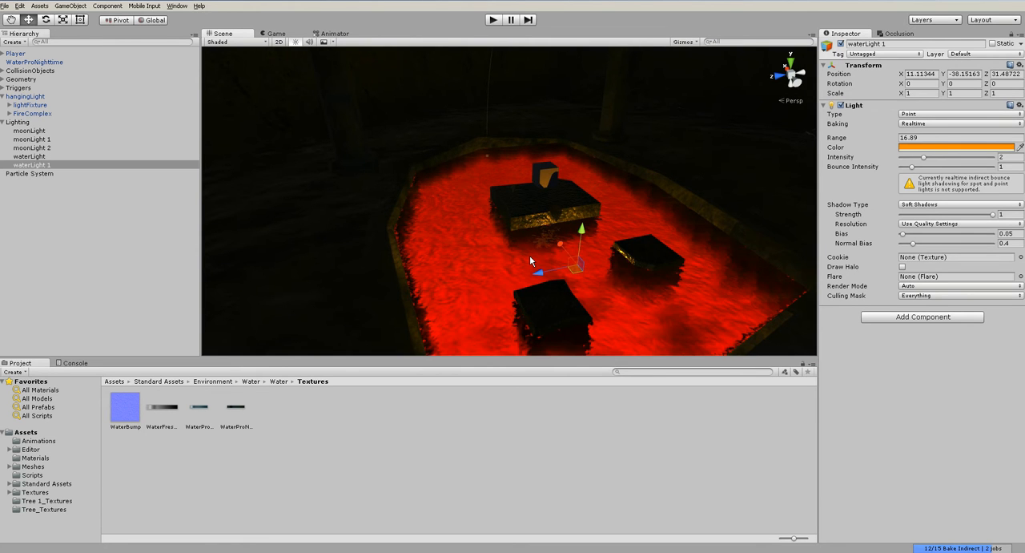
{"action": "scroll", "coordinate": [529, 261], "scroll_direction": "down", "scroll_amount": 2}
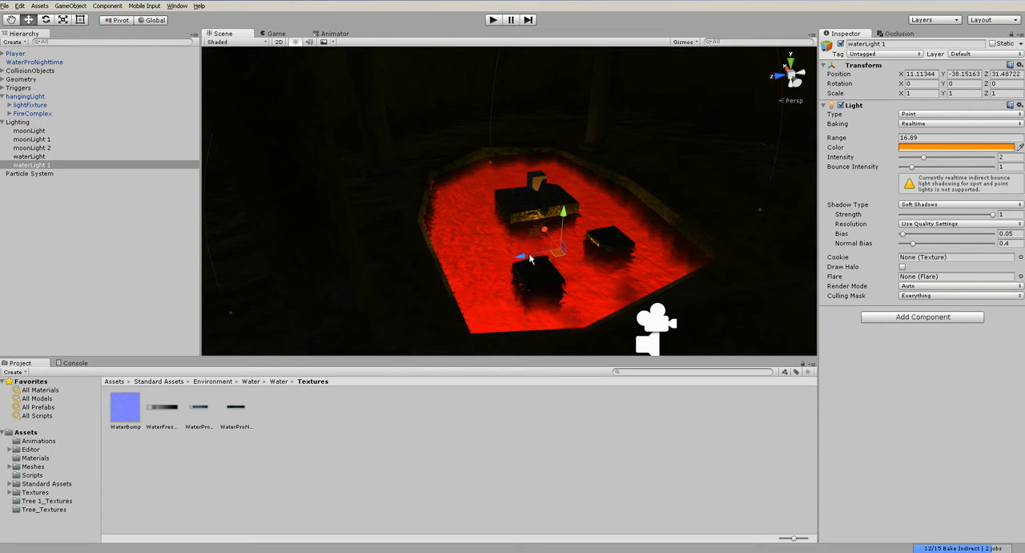
{"action": "scroll", "coordinate": [529, 258], "scroll_direction": "up", "scroll_amount": 3}
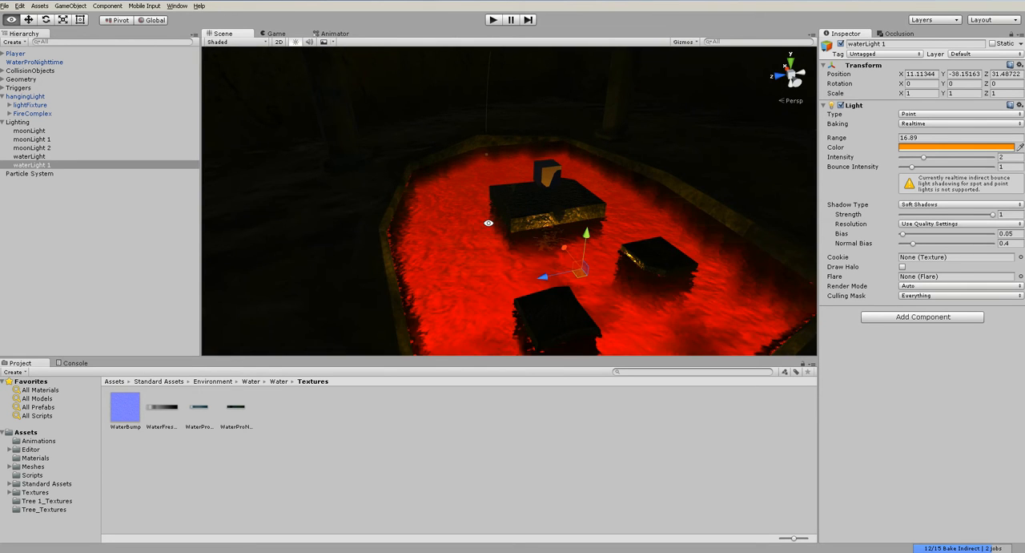
{"action": "left_click_drag", "start_coordinate": [488, 222], "coordinate": [804, 210], "text": "alt"}
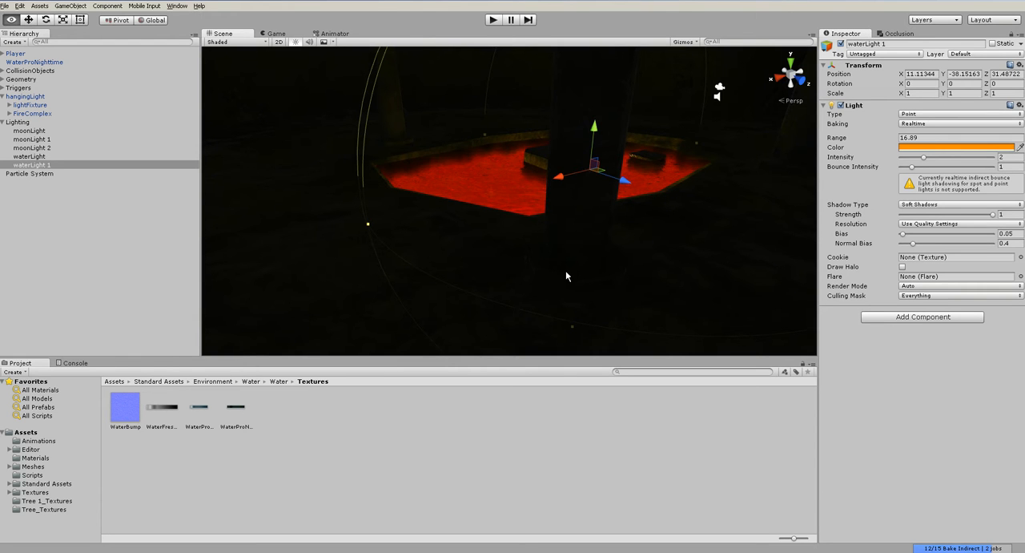
{"action": "left_click_drag", "start_coordinate": [565, 271], "coordinate": [559, 299], "text": "alt"}
{"action": "left_click", "coordinate": [559, 299]}
{"action": "left_click_drag", "start_coordinate": [622, 311], "coordinate": [449, 232], "text": "alt"}
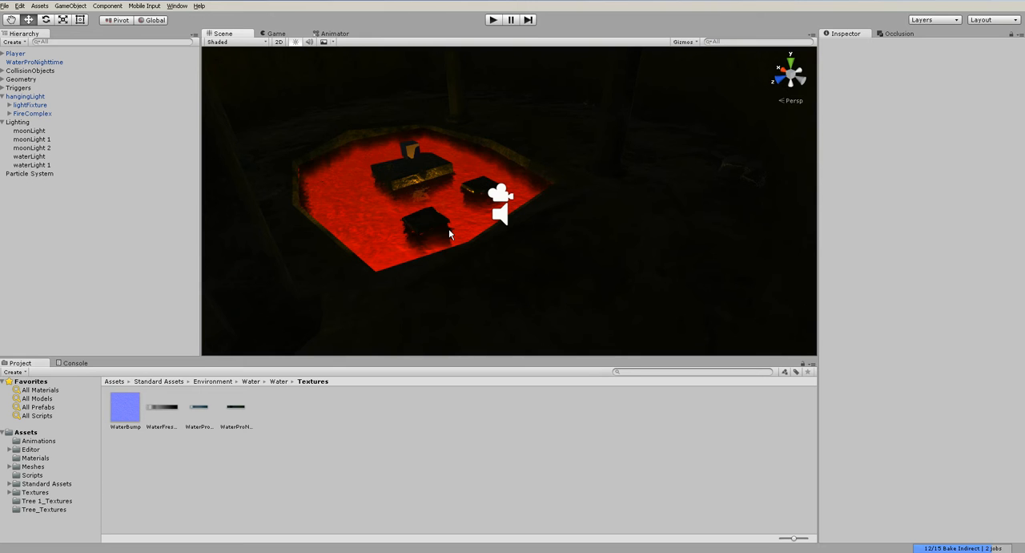
{"action": "scroll", "coordinate": [450, 233], "scroll_direction": "up", "scroll_amount": 3}
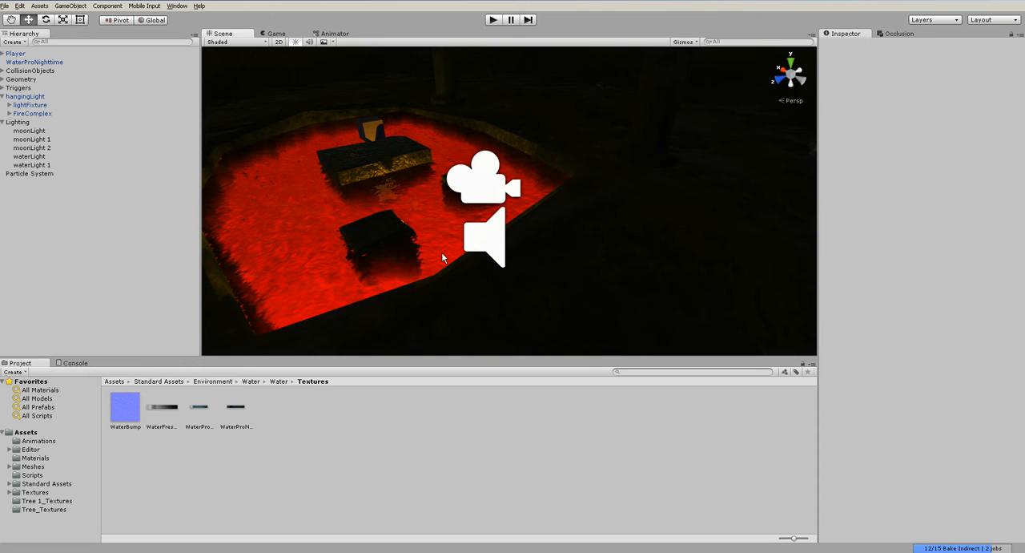
- Inspect the red pool, its stone blocks and the nearby columns from further viewing angles
{"action": "key", "text": "alt"}
{"action": "left_click_drag", "start_coordinate": [405, 222], "coordinate": [498, 263]}
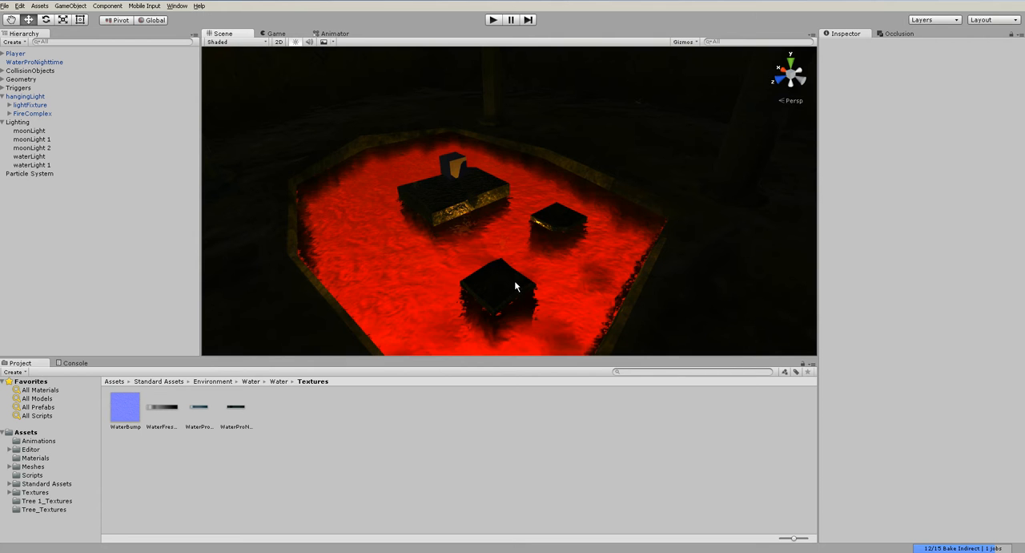
{"action": "scroll", "coordinate": [469, 248], "scroll_direction": "down", "scroll_amount": 10}
{"action": "key", "text": "alt"}
{"action": "left_click_drag", "start_coordinate": [548, 220], "coordinate": [568, 252], "text": "alt"}
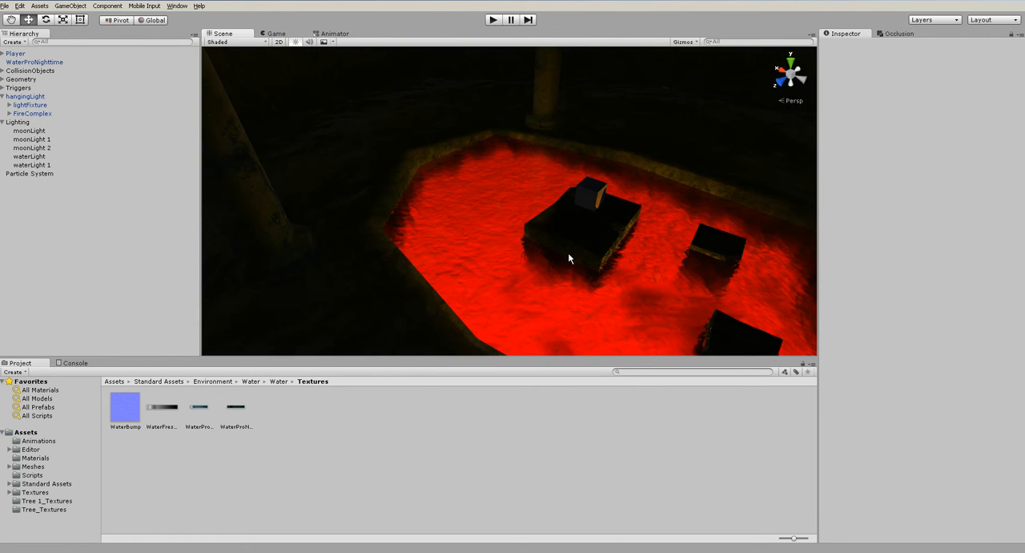
{"action": "scroll", "coordinate": [568, 254], "scroll_direction": "down", "scroll_amount": 5}
{"action": "left_click_drag", "start_coordinate": [471, 211], "coordinate": [345, 210], "text": "alt"}
{"action": "scroll", "coordinate": [508, 237], "scroll_direction": "up", "scroll_amount": 5}
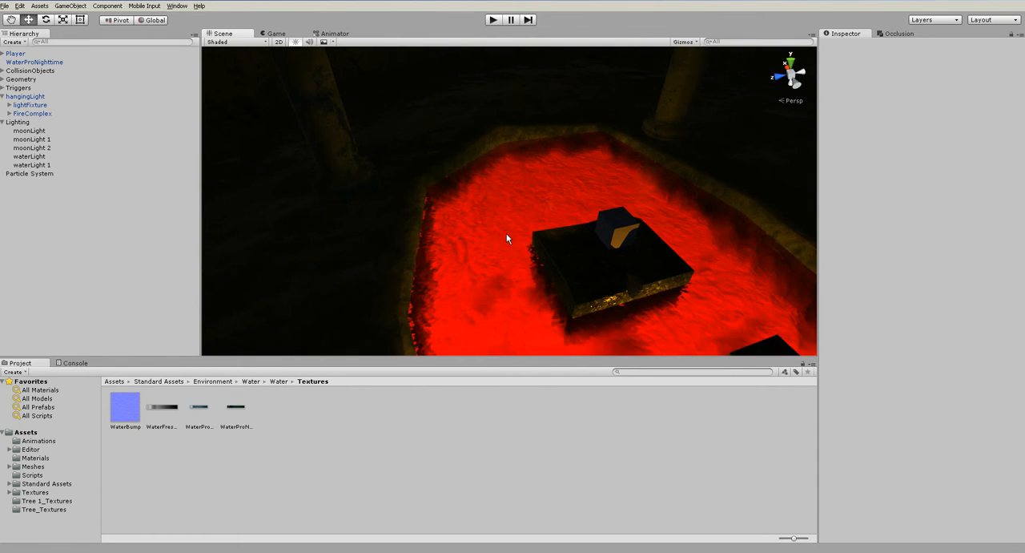
{"action": "left_click_drag", "start_coordinate": [506, 238], "coordinate": [441, 177], "text": "alt"}
{"action": "left_click_drag", "start_coordinate": [499, 232], "coordinate": [326, 197], "text": "alt"}
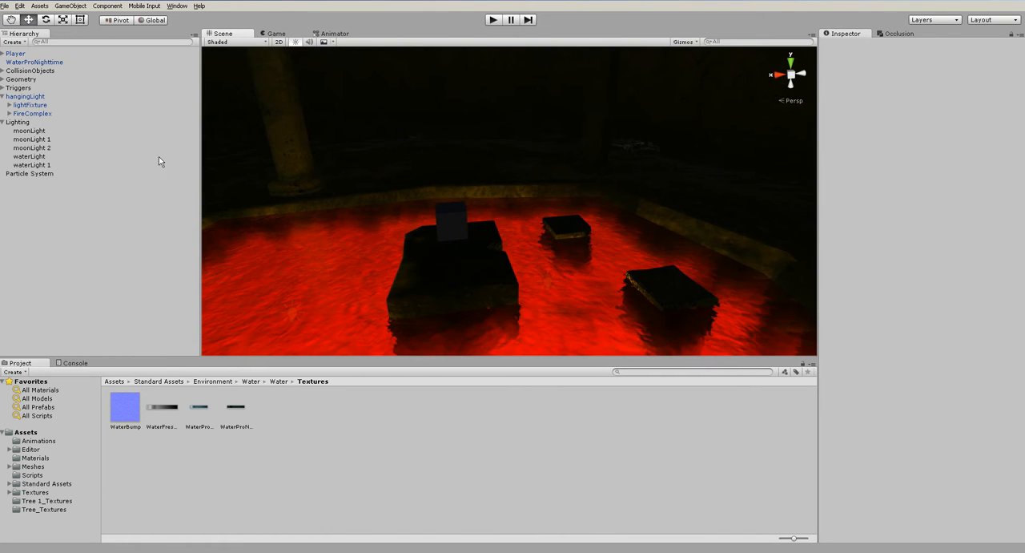
- Set the Baking mode of waterLight 1 in the pool to Baked
{"action": "left_click", "coordinate": [32, 164]}
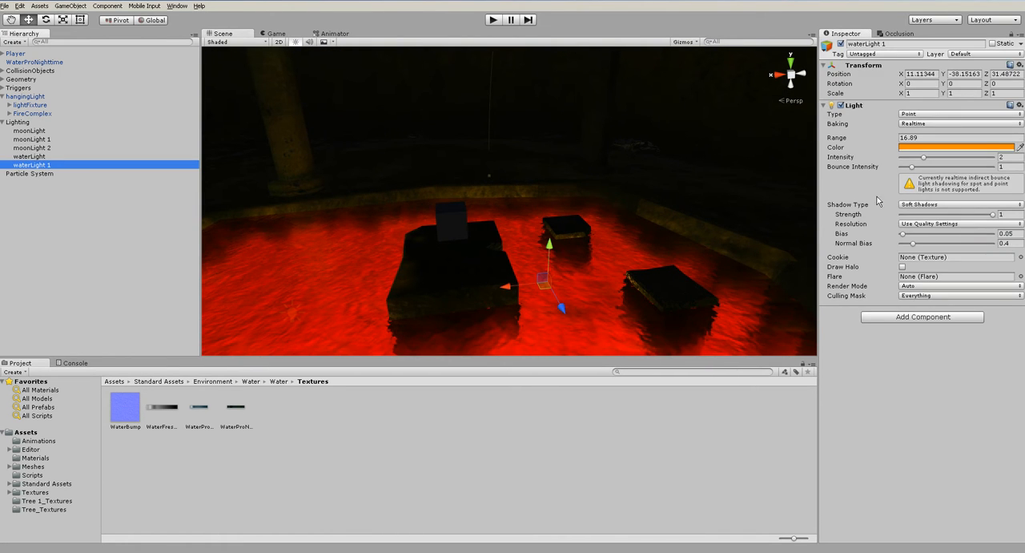
{"action": "left_click", "coordinate": [913, 124]}
{"action": "left_click", "coordinate": [913, 141]}
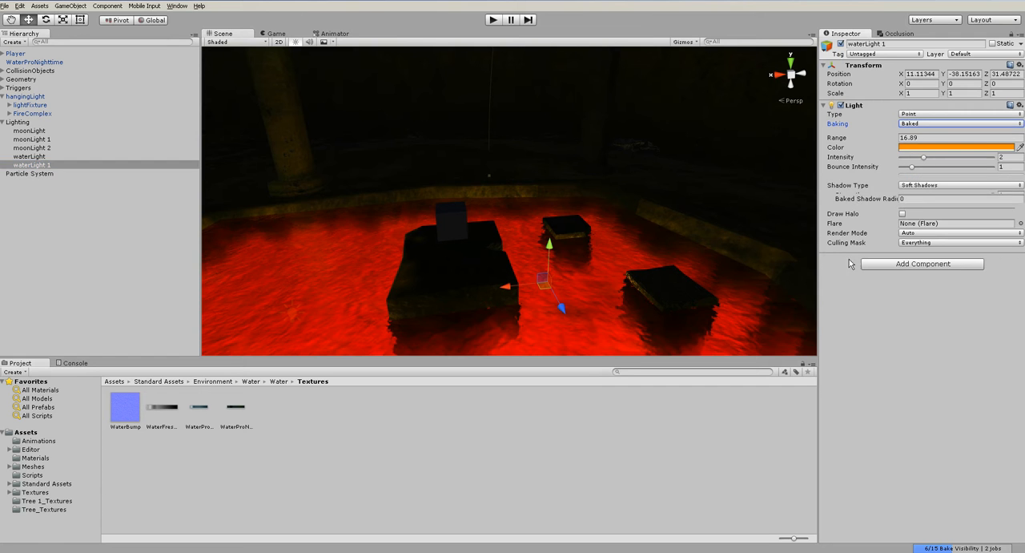
{"action": "left_click", "coordinate": [633, 290]}
- Locate the hangingLight in the cave, expand its lightFixture and FireComplex children and inspect the fire's Light settings
{"action": "scroll", "coordinate": [638, 284], "scroll_direction": "down", "scroll_amount": 8}
{"action": "middle_click_drag", "start_coordinate": [676, 190], "coordinate": [405, 296]}
{"action": "left_click_drag", "start_coordinate": [641, 210], "coordinate": [554, 199], "text": "alt"}
{"action": "key", "text": "w"}
{"action": "left_click", "coordinate": [521, 181]}
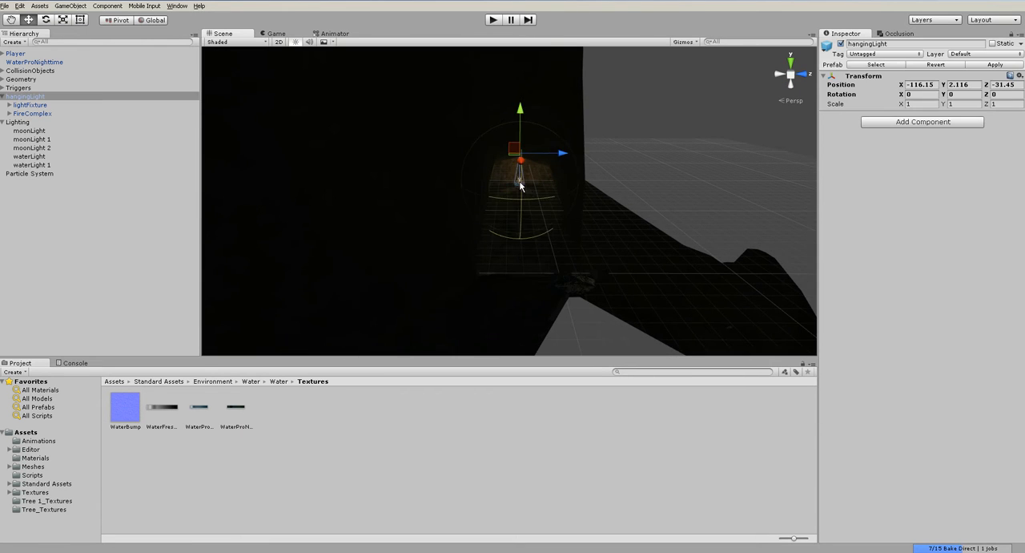
{"action": "key", "text": "f"}
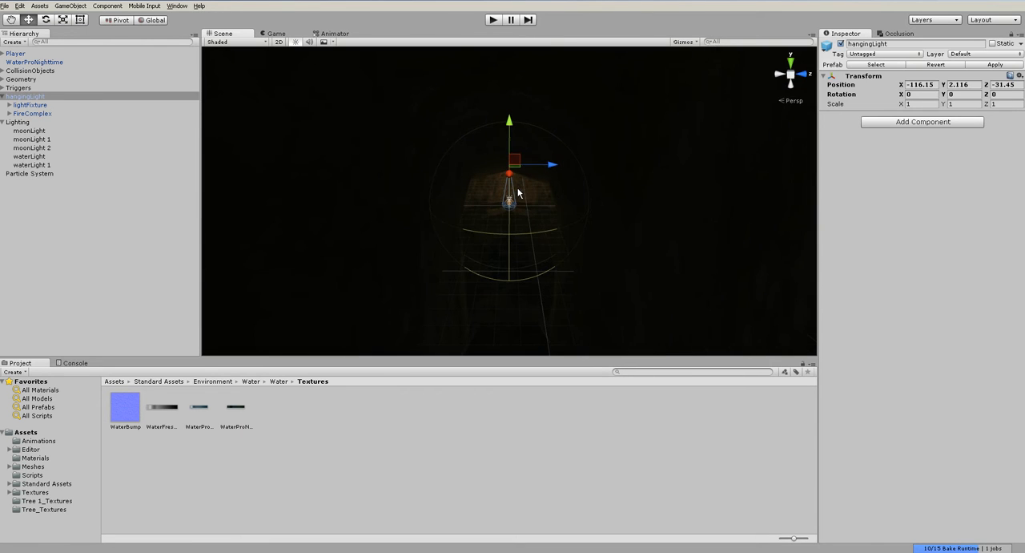
{"action": "left_click", "coordinate": [8, 105]}
{"action": "left_click", "coordinate": [9, 121]}
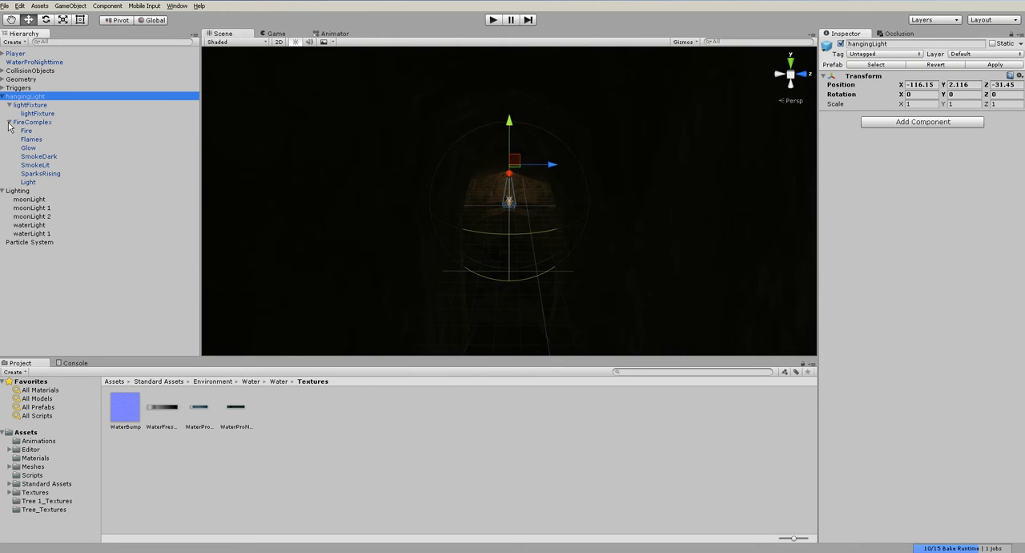
{"action": "left_click", "coordinate": [28, 182]}
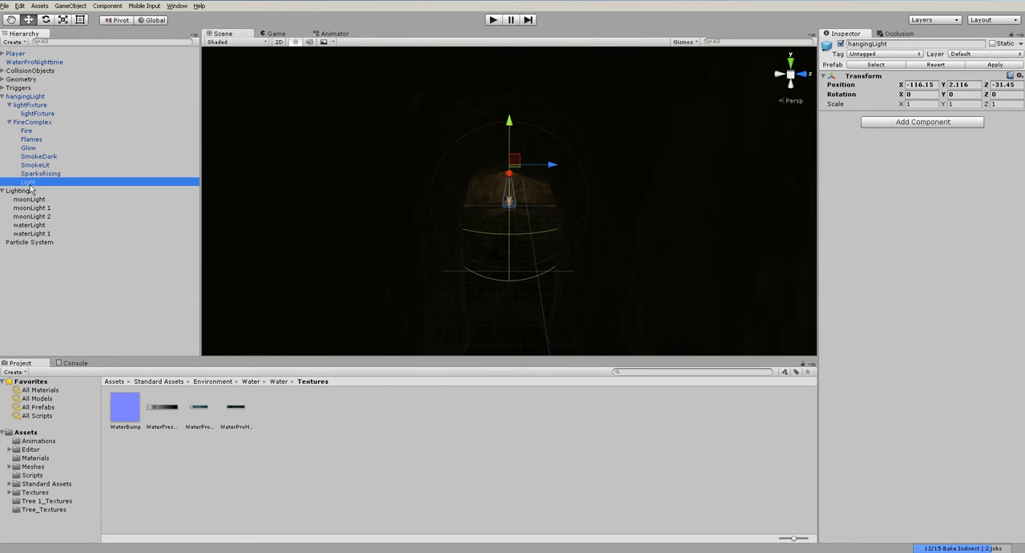
- Locate the FireLight script used by the fire's Light, read its code and examine the hanging fixture up close
{"action": "middle_click", "coordinate": [582, 227]}
{"action": "middle_click_drag", "start_coordinate": [537, 222], "coordinate": [541, 241]}
{"action": "scroll", "coordinate": [542, 257], "scroll_direction": "up", "scroll_amount": 7}
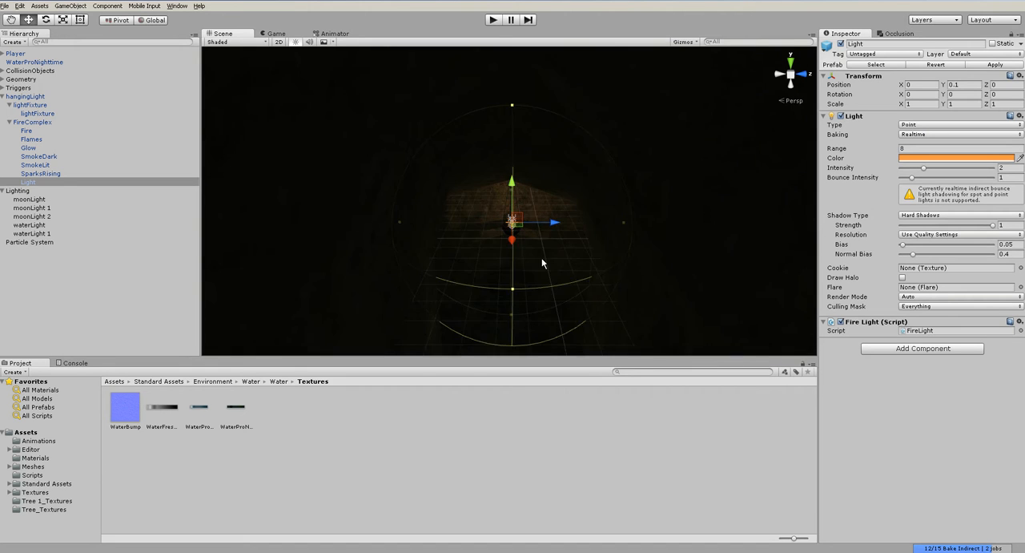
{"action": "scroll", "coordinate": [574, 268], "scroll_direction": "up", "scroll_amount": 3}
{"action": "left_click", "coordinate": [934, 330]}
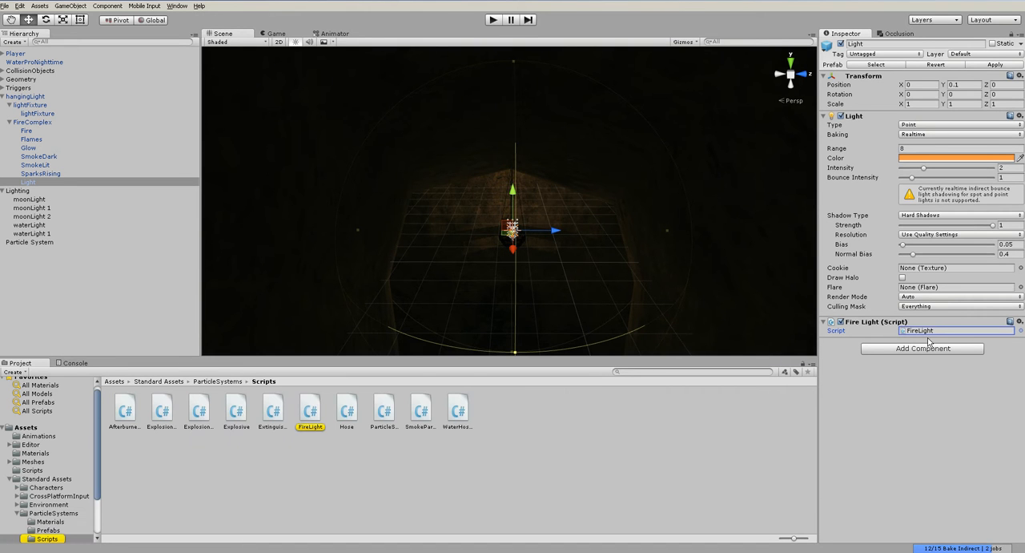
{"action": "left_click", "coordinate": [310, 410]}
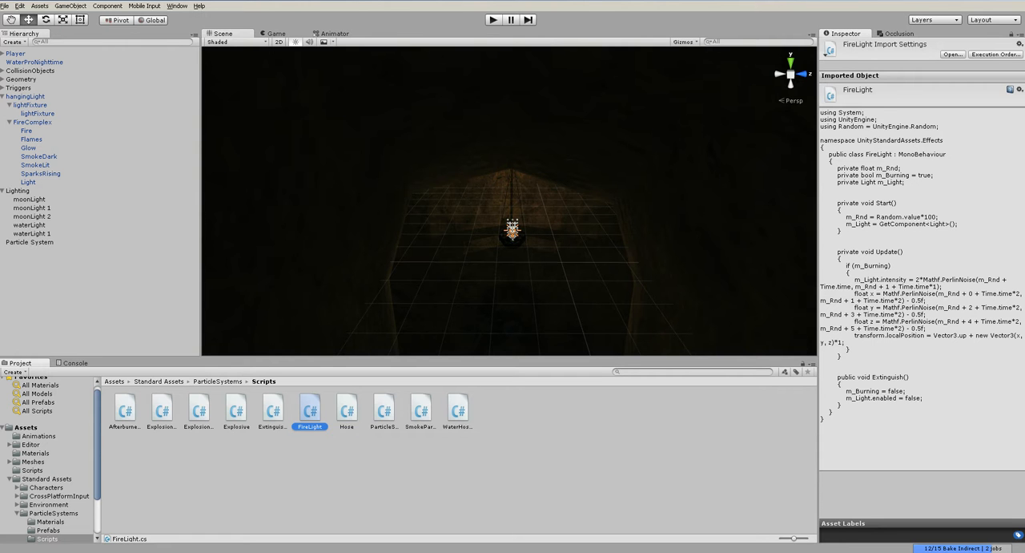
{"action": "left_click", "coordinate": [553, 442]}
{"action": "scroll", "coordinate": [498, 244], "scroll_direction": "up", "scroll_amount": 6}
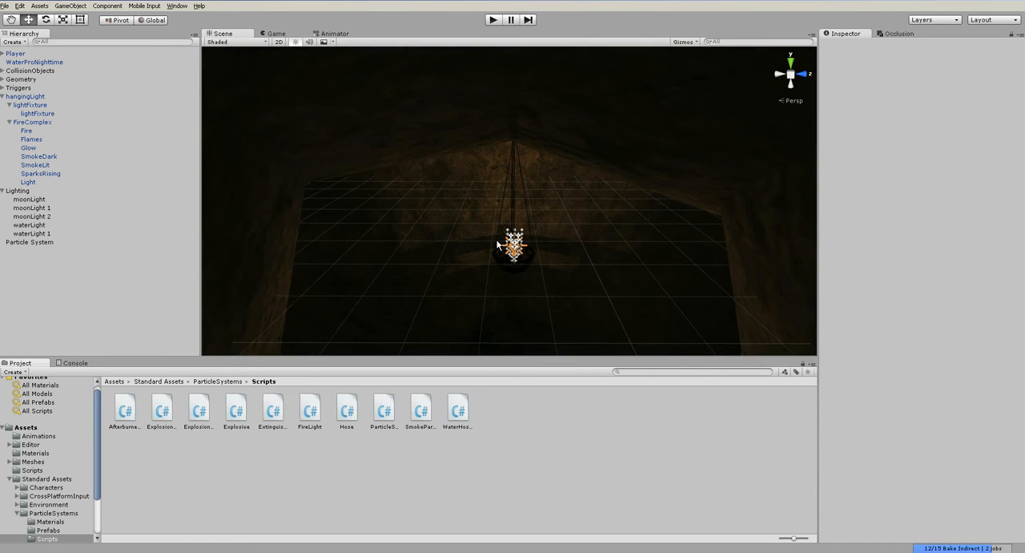
{"action": "left_click_drag", "start_coordinate": [514, 290], "coordinate": [510, 237], "text": "alt"}
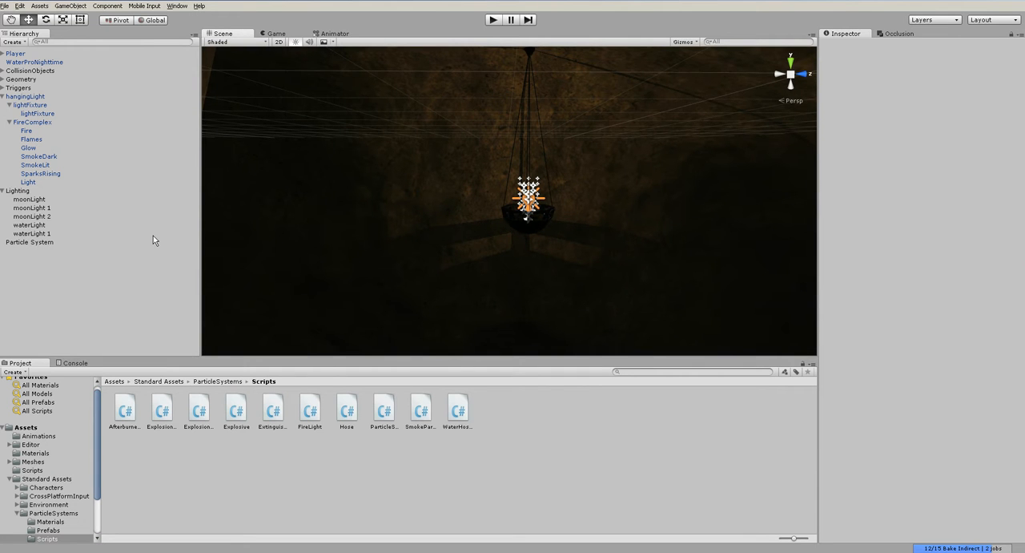
- Change the color of the FireComplex Light to a more saturated yellow-orange by raising green to 196 and lowering blue
{"action": "left_click", "coordinate": [62, 185]}
{"action": "left_click", "coordinate": [917, 158]}
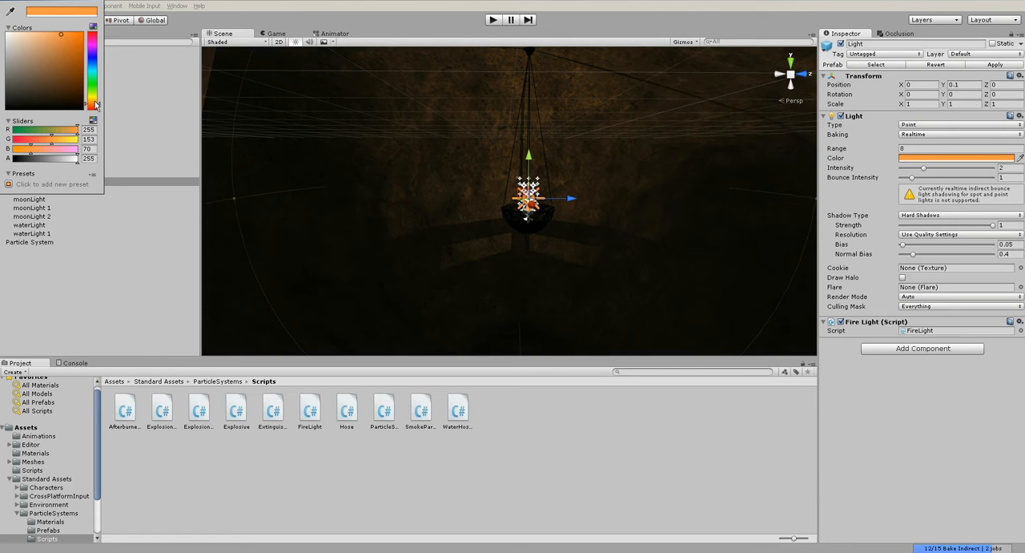
{"action": "left_click", "coordinate": [94, 100]}
{"action": "left_click_drag", "start_coordinate": [94, 99], "coordinate": [94, 102]}
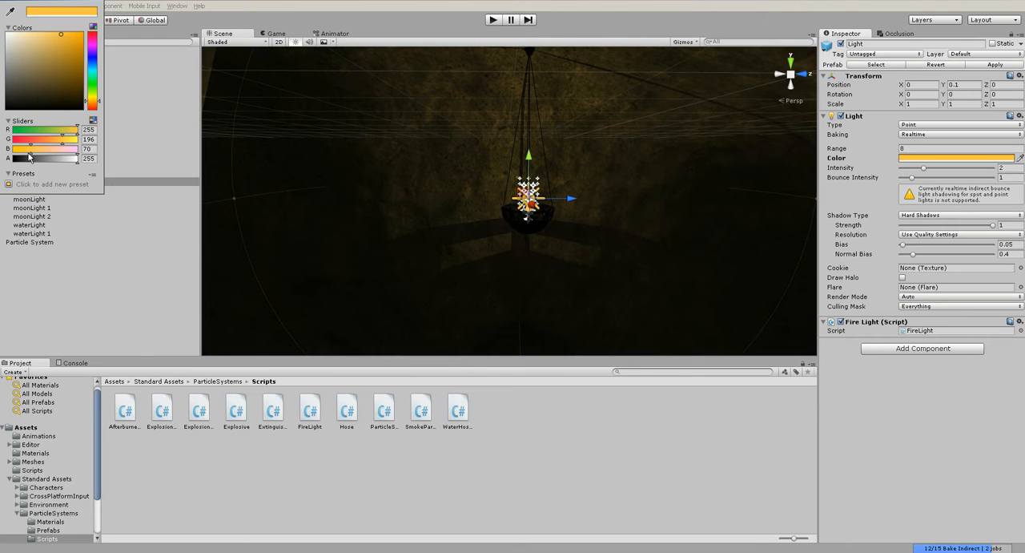
{"action": "left_click_drag", "start_coordinate": [27, 153], "coordinate": [22, 155]}
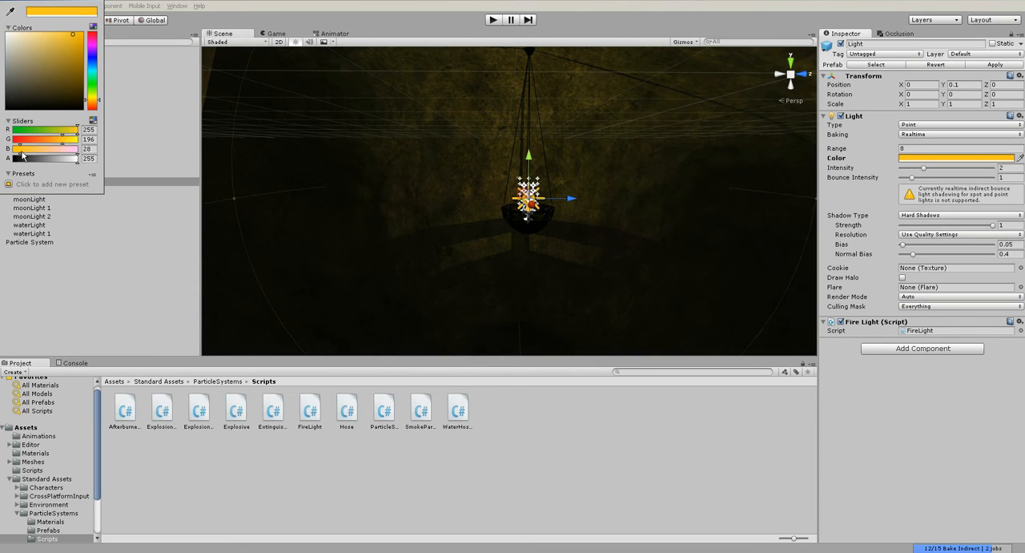
{"action": "left_click", "coordinate": [99, 5]}
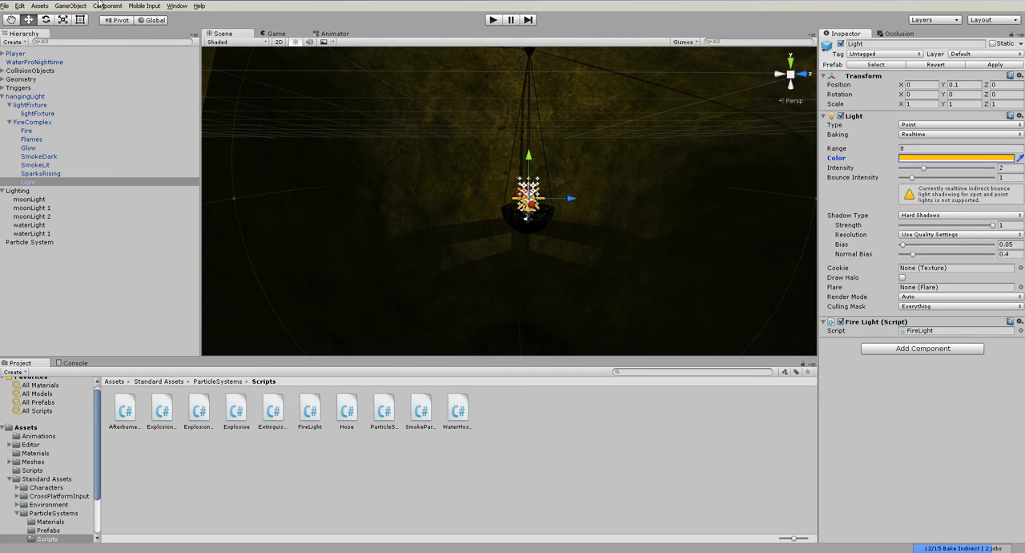
- Apply the hangingLight changes to its prefab and collapse the expanded hangingLight and Lighting groups
{"action": "left_click", "coordinate": [36, 96]}
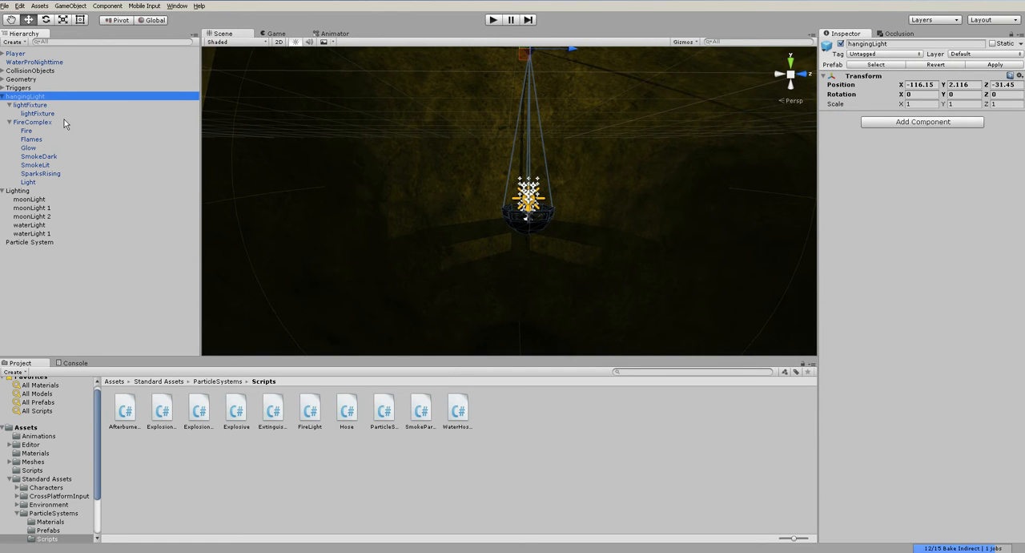
{"action": "left_click", "coordinate": [69, 6]}
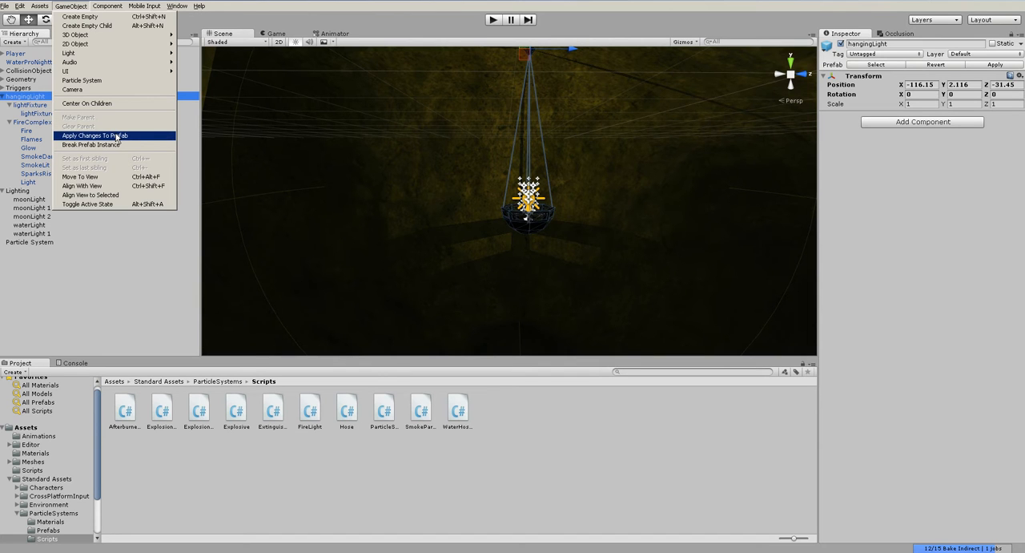
{"action": "left_click", "coordinate": [116, 136]}
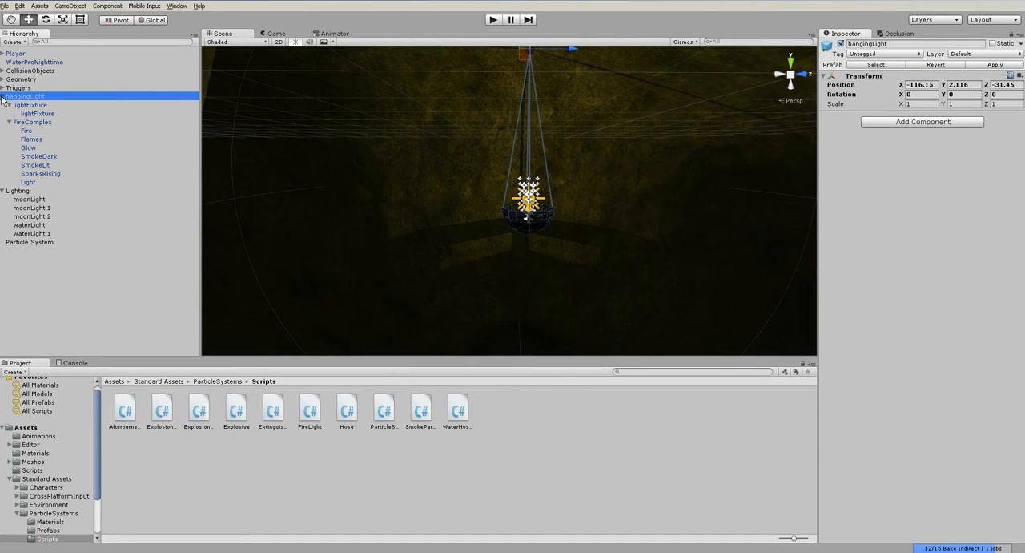
{"action": "left_click", "coordinate": [92, 217]}
{"action": "left_click", "coordinate": [2, 105]}
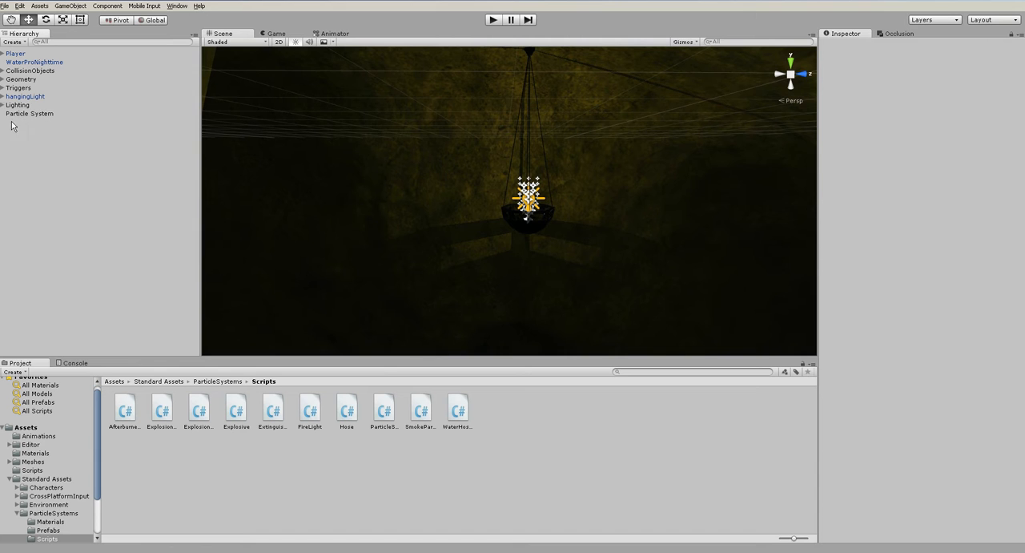
- Create an empty game object and name it Particles
{"action": "left_click", "coordinate": [71, 6]}
{"action": "left_click", "coordinate": [70, 17]}
{"action": "left_click", "coordinate": [892, 45]}
{"action": "type", "text": "Particles"}
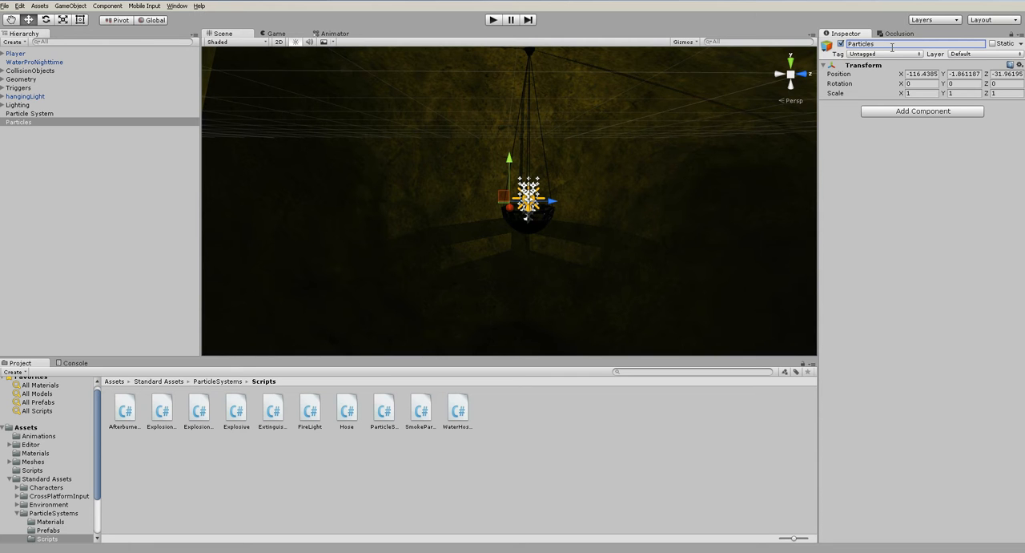
- Rename the Particle System to waterBlob, make it a child of Particles and collapse the group
{"action": "left_click", "coordinate": [24, 113]}
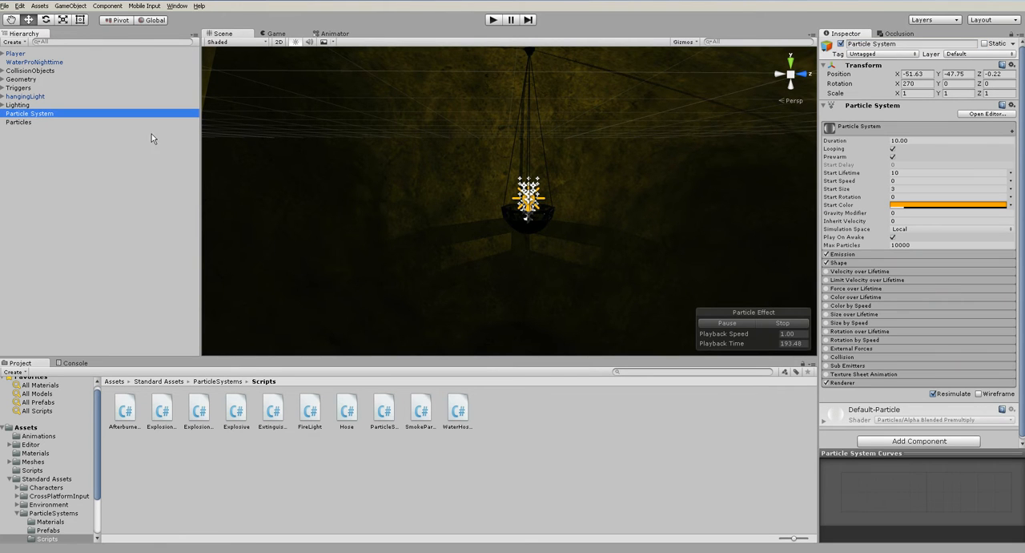
{"action": "left_click", "coordinate": [895, 44]}
{"action": "type", "text": "waterBl"}
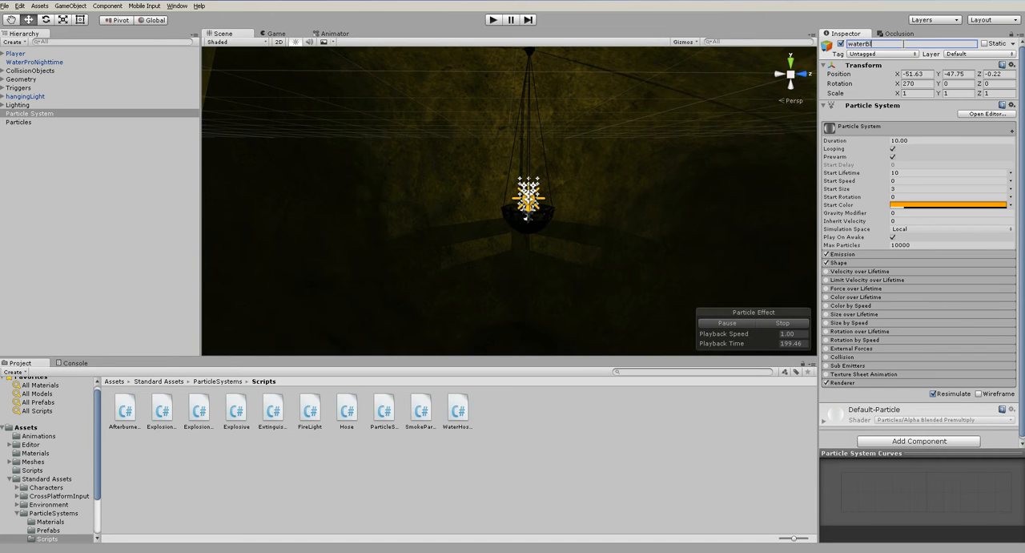
{"action": "key", "text": "Return"}
{"action": "left_click_drag", "start_coordinate": [24, 115], "coordinate": [24, 121]}
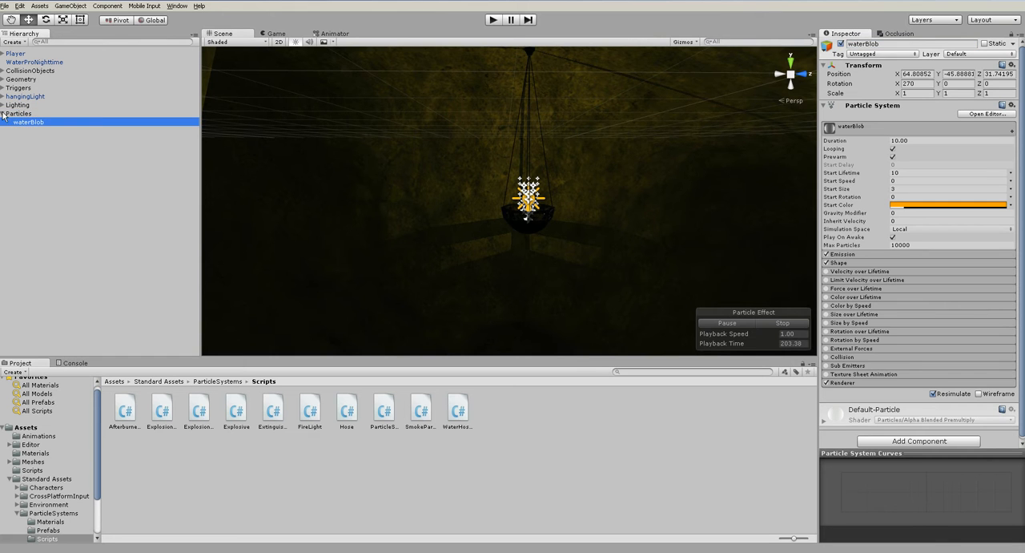
{"action": "left_click", "coordinate": [4, 114]}
{"action": "left_click", "coordinate": [49, 132]}
{"action": "scroll", "coordinate": [400, 229], "scroll_direction": "down", "scroll_amount": 10}
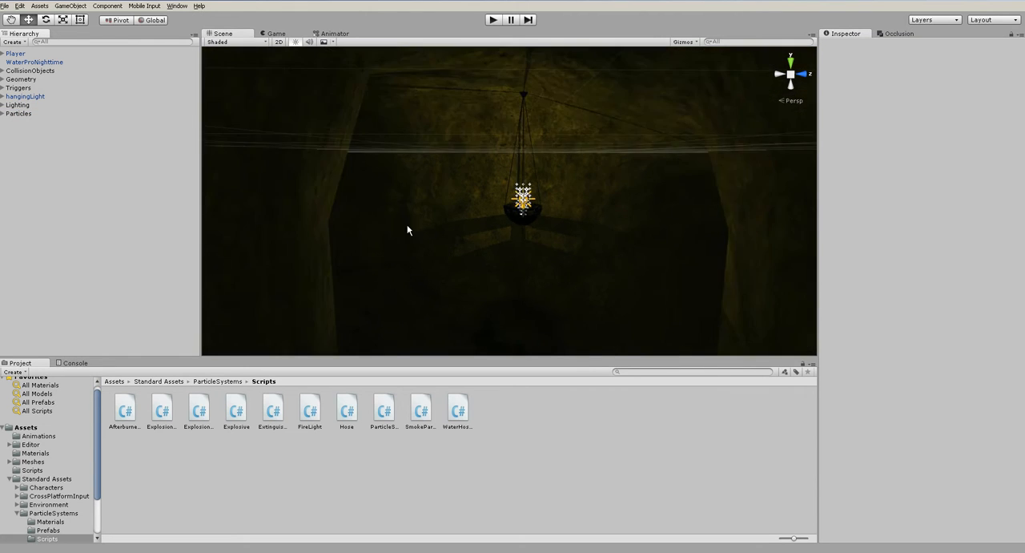
- Place a second instance of the hangingLight prefab in another part of the cave passage and adjust its position
{"action": "left_click_drag", "start_coordinate": [462, 230], "coordinate": [589, 239], "text": "alt"}
{"action": "left_click", "coordinate": [26, 427]}
{"action": "left_click", "coordinate": [494, 408]}
{"action": "middle_click_drag", "start_coordinate": [588, 239], "coordinate": [532, 296]}
{"action": "left_click_drag", "start_coordinate": [495, 415], "coordinate": [471, 137]}
{"action": "left_click_drag", "start_coordinate": [471, 137], "coordinate": [565, 192], "text": "alt"}
{"action": "mouse_move", "coordinate": [525, 154]}
{"action": "left_mouse_down"}
{"action": "mouse_move", "coordinate": [537, 99]}
{"action": "mouse_move", "coordinate": [539, 144]}
{"action": "left_mouse_up"}
{"action": "left_click_drag", "start_coordinate": [541, 213], "coordinate": [554, 153], "text": "alt"}
{"action": "left_click_drag", "start_coordinate": [529, 192], "coordinate": [557, 160]}
{"action": "left_click_drag", "start_coordinate": [567, 212], "coordinate": [561, 140], "text": "alt"}
- View the whole cave from farther away and start play mode to test the lighting
{"action": "scroll", "coordinate": [521, 196], "scroll_direction": "down", "scroll_amount": 10}
{"action": "scroll", "coordinate": [529, 249], "scroll_direction": "down", "scroll_amount": 10}
{"action": "left_click", "coordinate": [613, 252]}
{"action": "left_click_drag", "start_coordinate": [613, 252], "coordinate": [561, 267], "text": "alt"}
{"action": "left_click", "coordinate": [493, 22]}
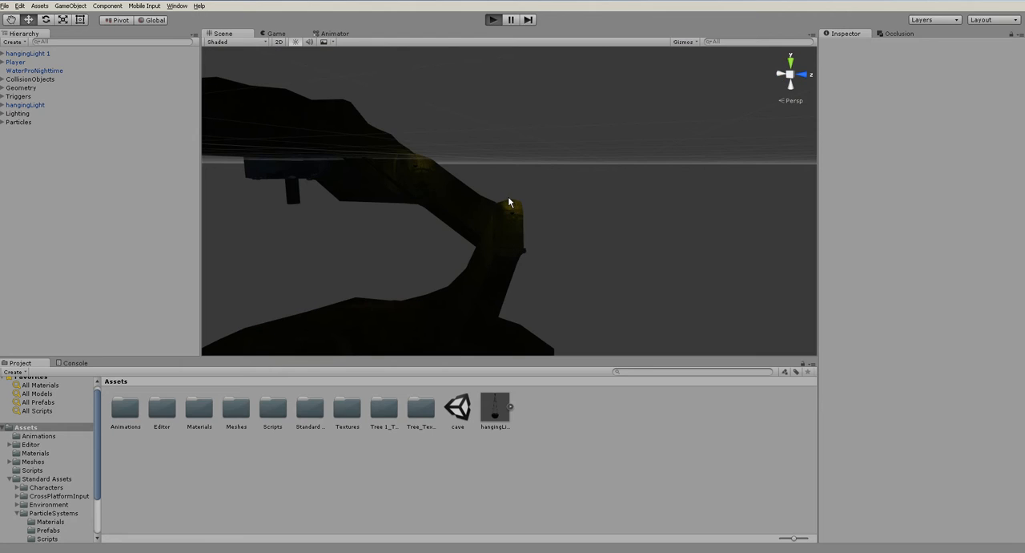
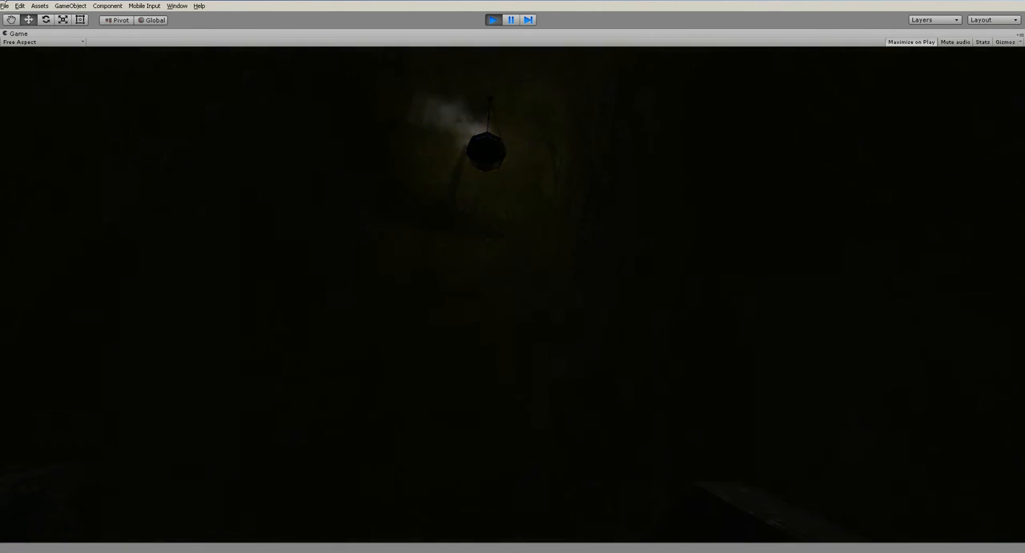
- Leave play mode and set the shadow type of hangingLight's fire Light to No Shadows
{"action": "key", "text": "ctrl+p"}
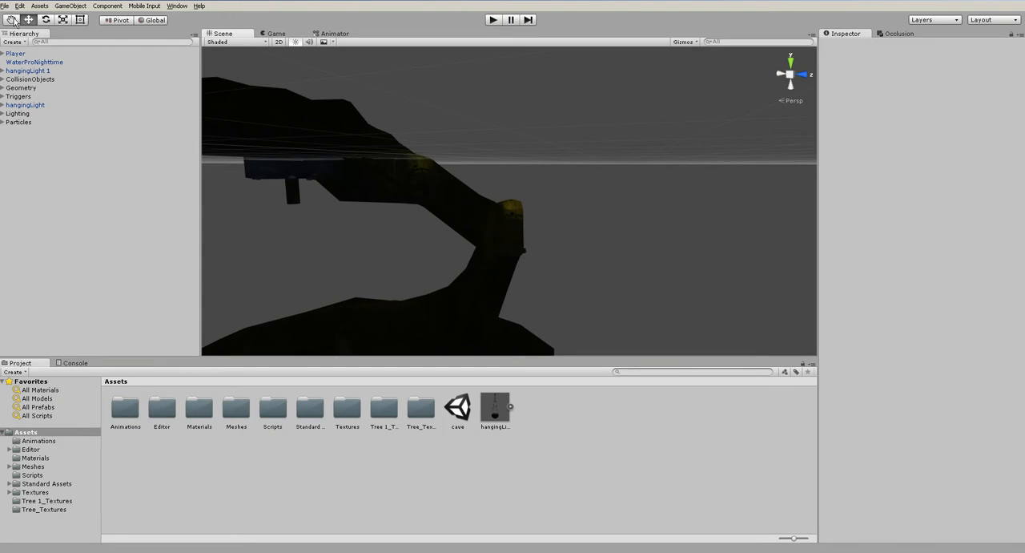
{"action": "left_click", "coordinate": [4, 106]}
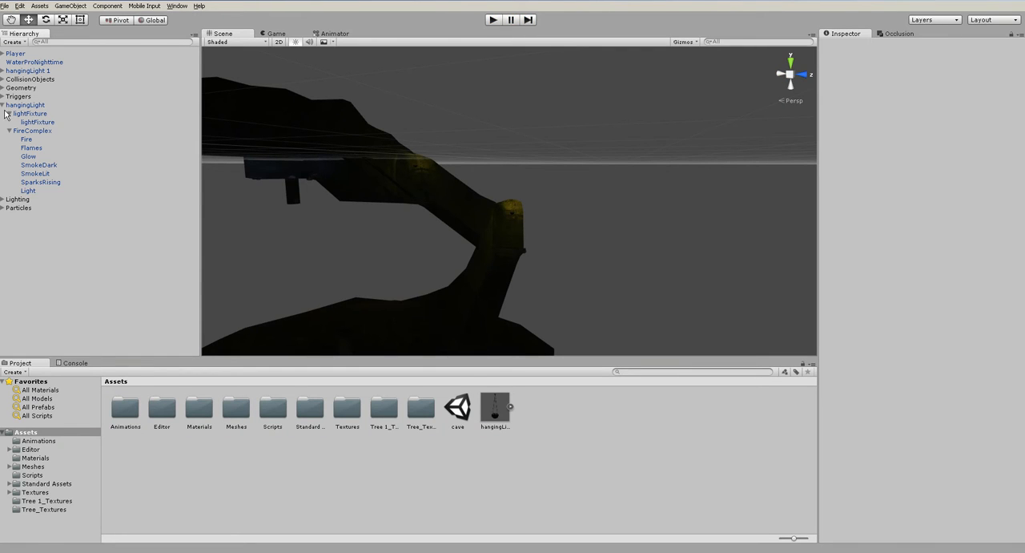
{"action": "left_click", "coordinate": [32, 191]}
{"action": "left_click", "coordinate": [933, 215]}
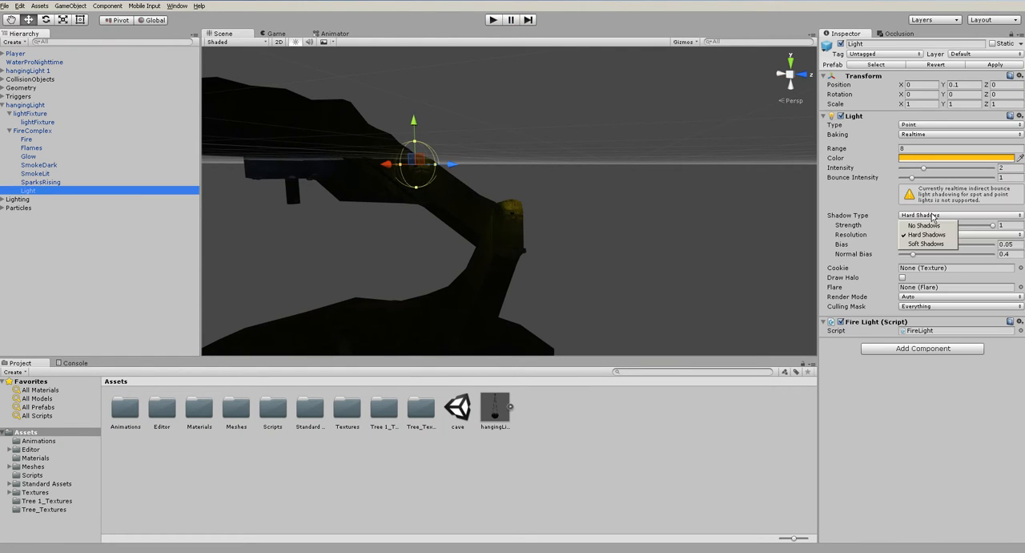
{"action": "left_click", "coordinate": [926, 226]}
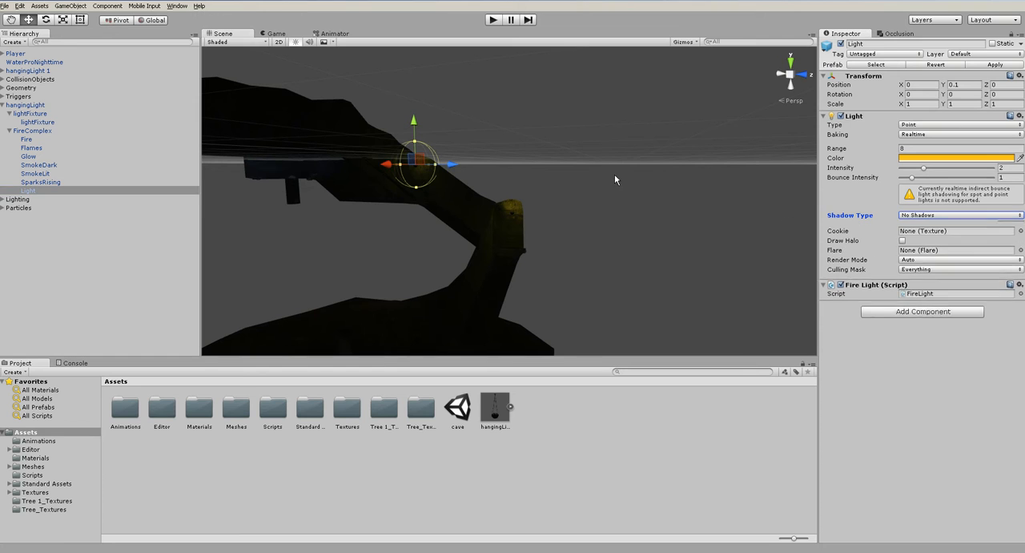
- Apply the hangingLight instance's changes to its prefab and clear the selection
{"action": "left_click", "coordinate": [36, 106]}
{"action": "left_click", "coordinate": [71, 6]}
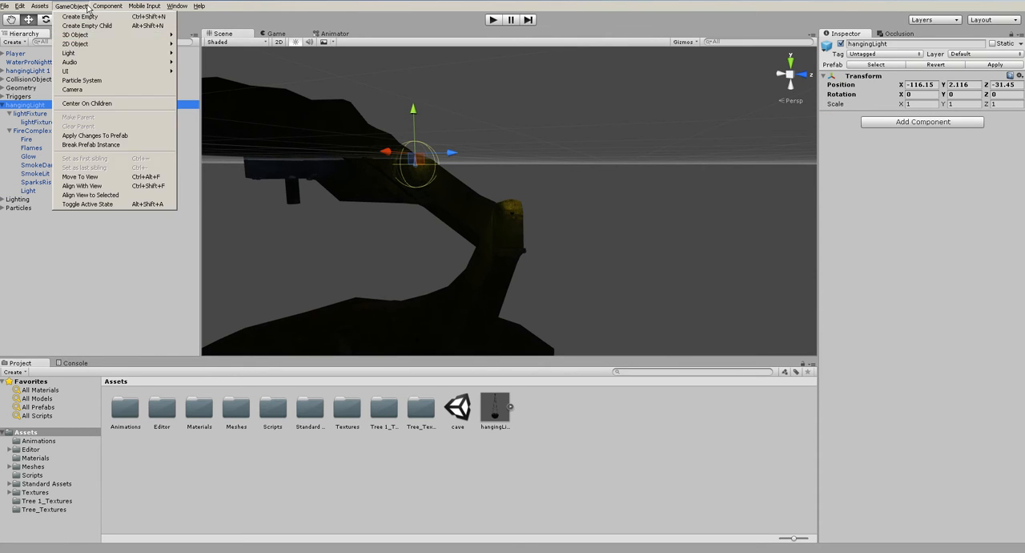
{"action": "left_click", "coordinate": [105, 136]}
{"action": "left_click", "coordinate": [599, 234]}
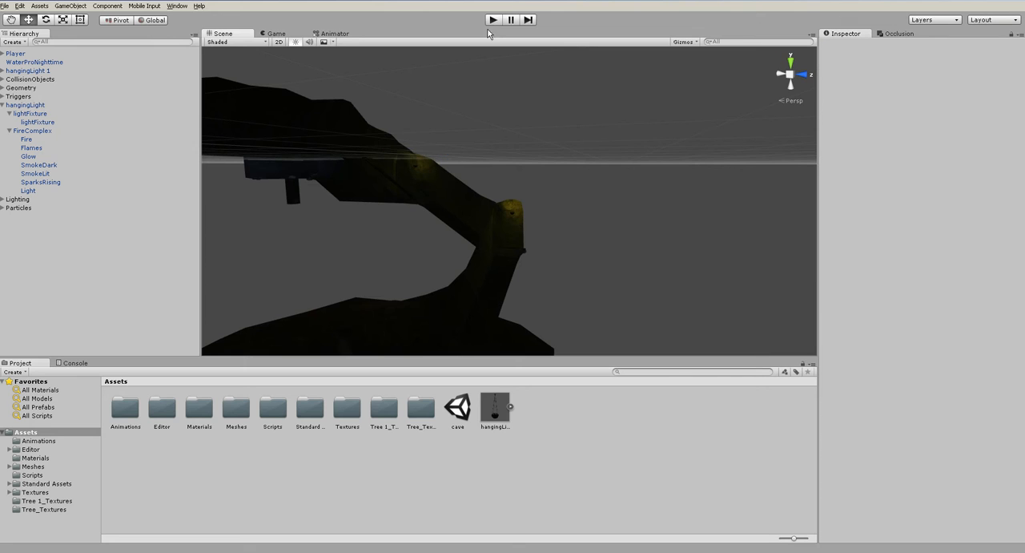
- Run the scene, walk up the stairs toward the hanging light to check its lighting without shadows, and stop play mode
{"action": "left_click", "coordinate": [493, 21]}
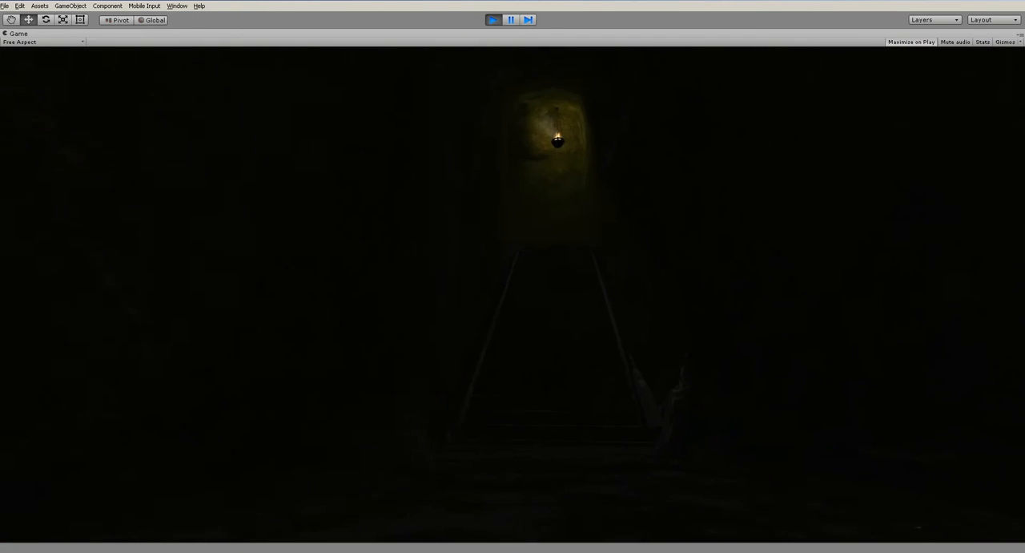
{"action": "key", "text": "w"}
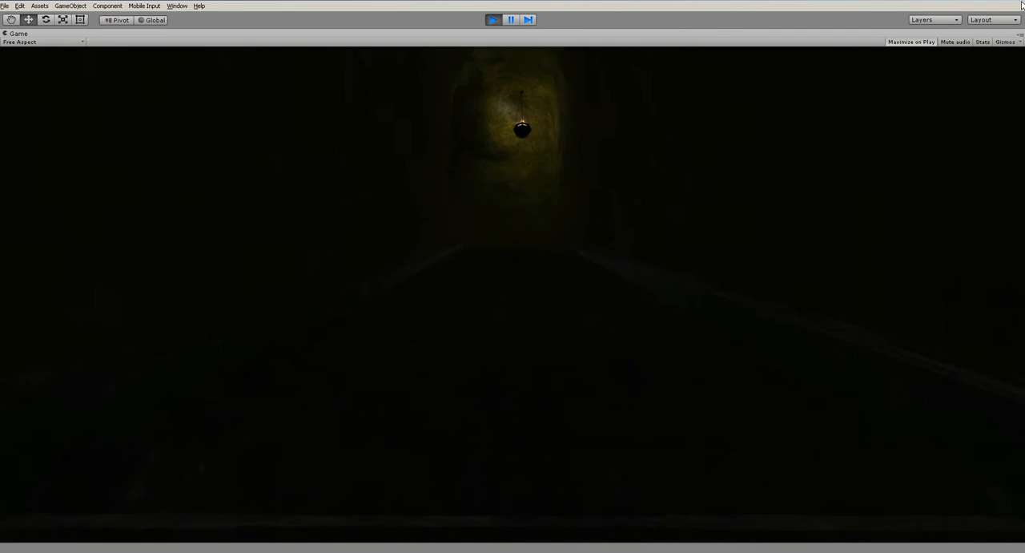
{"action": "key", "text": "w"}
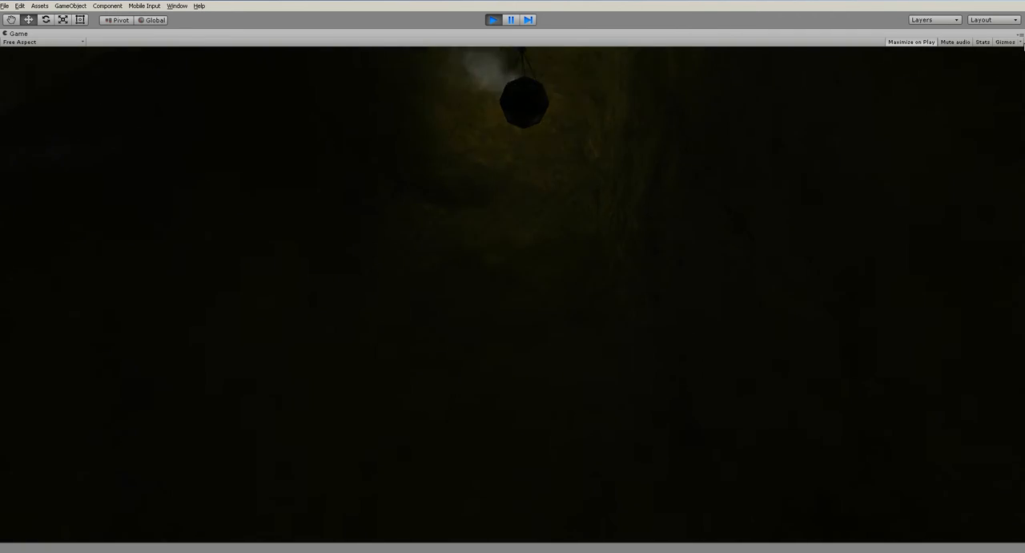
{"action": "left_click", "coordinate": [494, 19]}
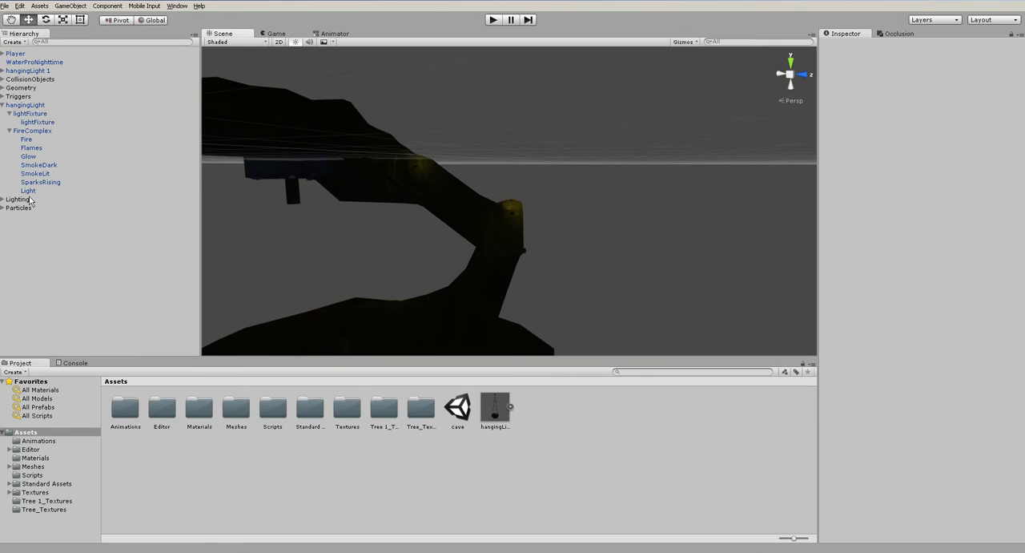
- Find the FireLight script used by hangingLight's Light and examine how its code controls intensity and position
{"action": "left_click", "coordinate": [124, 191]}
{"action": "left_click", "coordinate": [218, 478]}
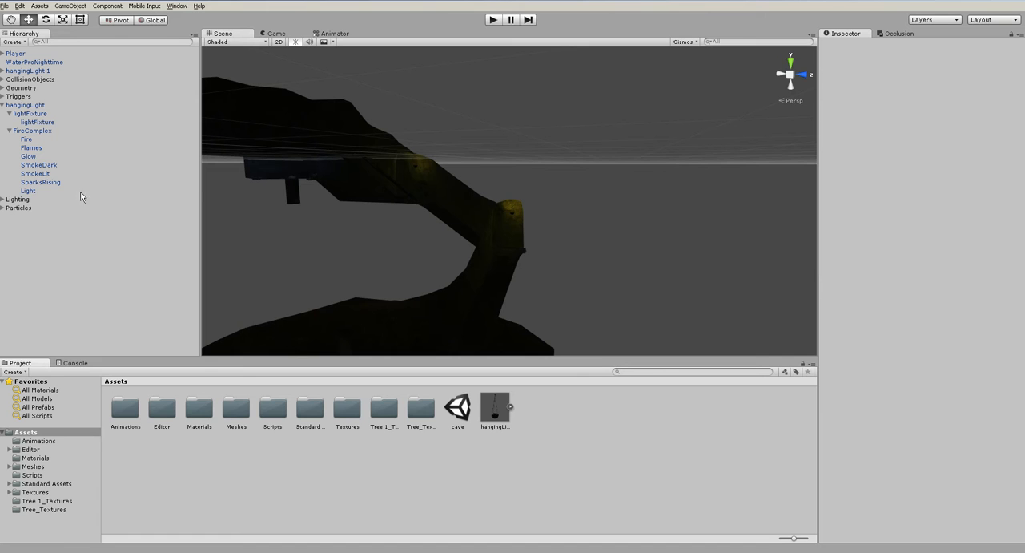
{"action": "left_click", "coordinate": [28, 191]}
{"action": "left_click", "coordinate": [950, 292]}
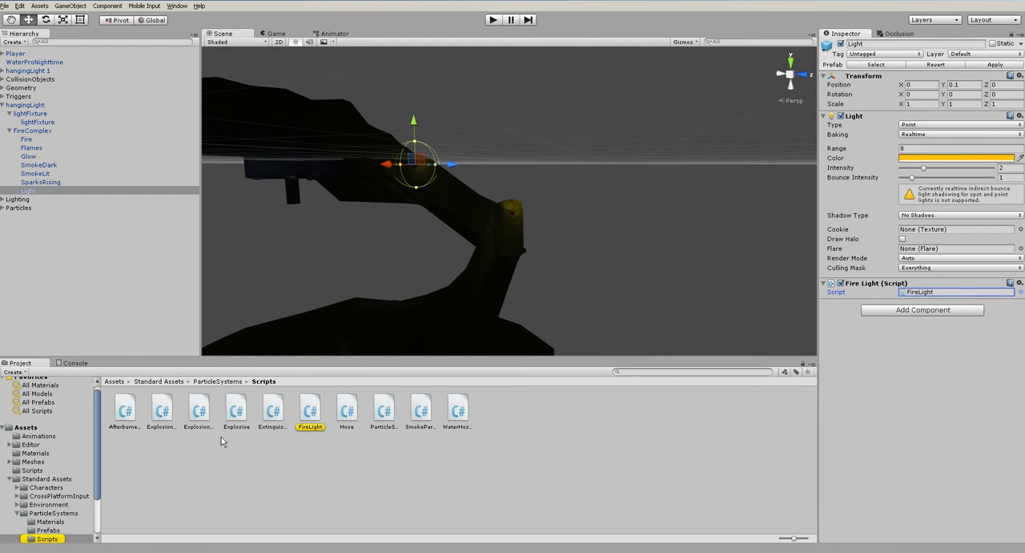
{"action": "left_click", "coordinate": [305, 412]}
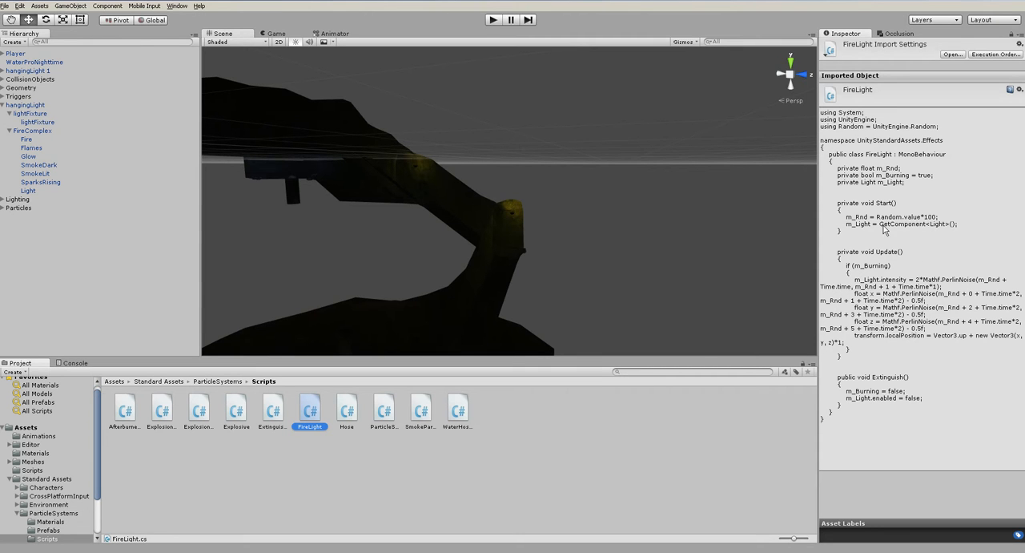
{"action": "left_click", "coordinate": [697, 460]}
- Collapse the hangingLight hierarchy and make hangingLight and hangingLight 1 children of the Geometry group
{"action": "left_click", "coordinate": [9, 132]}
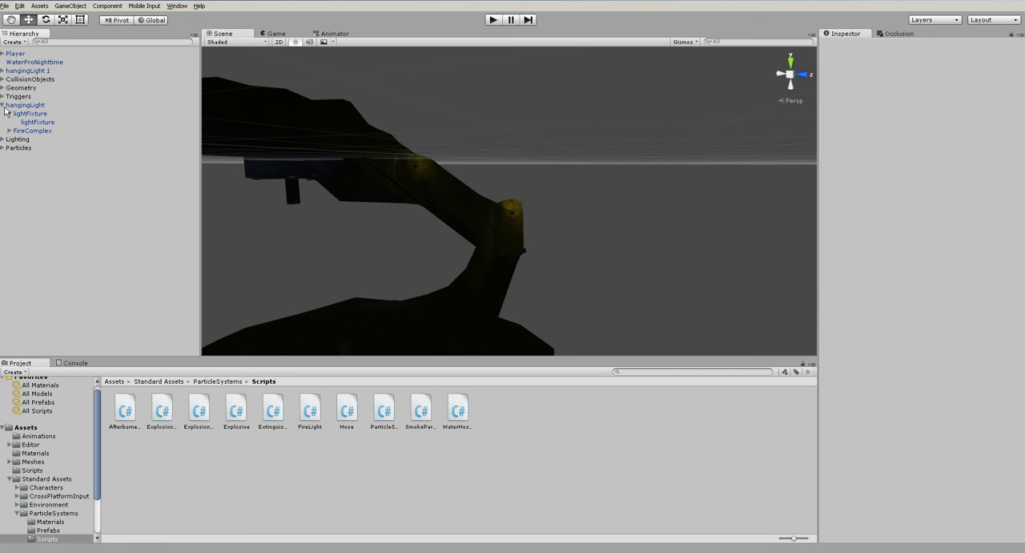
{"action": "left_click", "coordinate": [9, 115]}
{"action": "left_click", "coordinate": [24, 105]}
{"action": "left_click", "coordinate": [31, 181]}
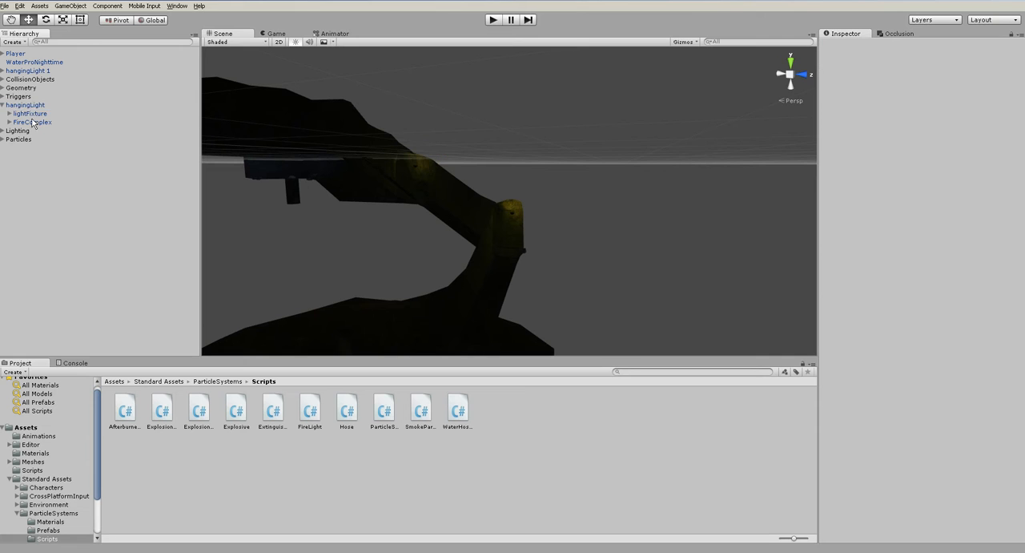
{"action": "mouse_move", "coordinate": [26, 108]}
{"action": "left_mouse_down"}
{"action": "mouse_move", "coordinate": [37, 110]}
{"action": "mouse_move", "coordinate": [44, 92]}
{"action": "mouse_move", "coordinate": [31, 94]}
{"action": "left_mouse_up"}
{"action": "left_click", "coordinate": [3, 88]}
{"action": "left_click", "coordinate": [668, 237]}
- Place a third instance of the hangingLight prefab from the Assets folder in another part of the cave passage and adjust its position
{"action": "left_click_drag", "start_coordinate": [553, 213], "coordinate": [402, 188], "text": "alt"}
{"action": "middle_click_drag", "start_coordinate": [436, 233], "coordinate": [643, 325]}
{"action": "left_click_drag", "start_coordinate": [644, 325], "coordinate": [80, 423], "text": "alt"}
{"action": "left_click", "coordinate": [25, 427]}
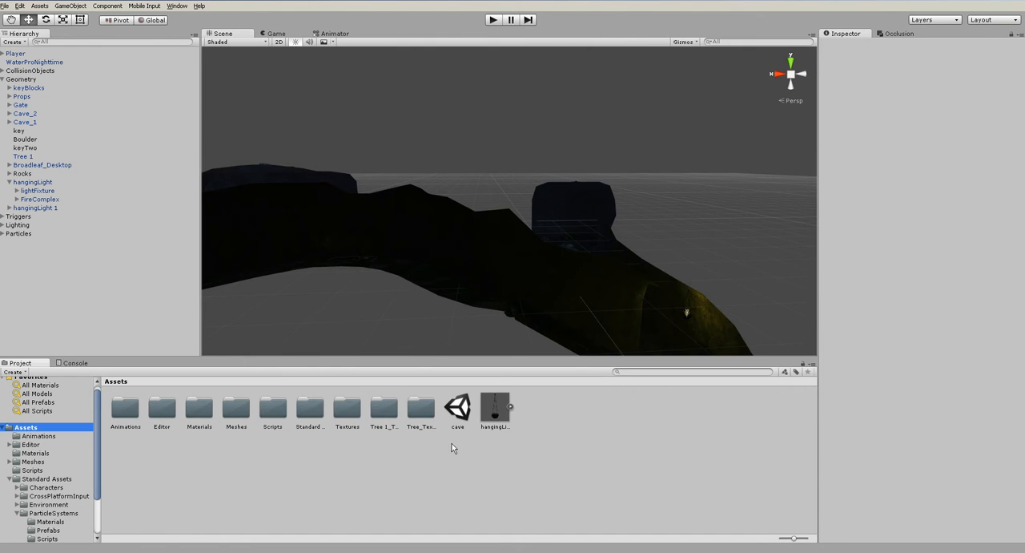
{"action": "left_click_drag", "start_coordinate": [514, 321], "coordinate": [514, 289], "text": "alt"}
{"action": "left_click_drag", "start_coordinate": [484, 319], "coordinate": [490, 222]}
{"action": "key", "text": "f"}
{"action": "left_click_drag", "start_coordinate": [523, 305], "coordinate": [471, 125], "text": "alt"}
{"action": "scroll", "coordinate": [483, 284], "scroll_direction": "up", "scroll_amount": 3}
{"action": "scroll", "coordinate": [484, 284], "scroll_direction": "up", "scroll_amount": 4}
{"action": "left_click", "coordinate": [566, 484]}
{"action": "left_click_drag", "start_coordinate": [526, 227], "coordinate": [563, 373], "text": "alt"}
- Run the scene, walk through the stair passages to check the hanging lights, and stop play mode
{"action": "left_click", "coordinate": [494, 22]}
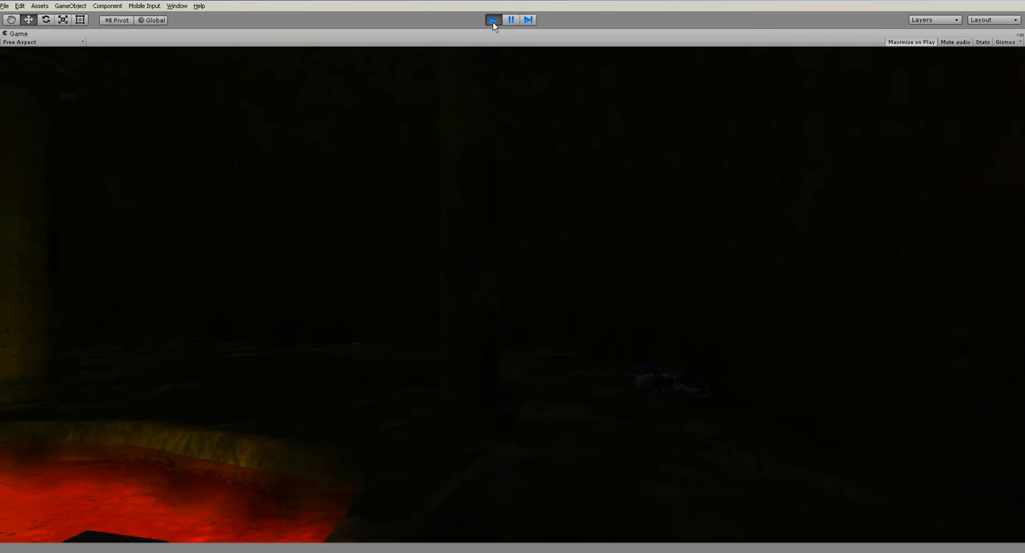
{"action": "key", "text": "w"}
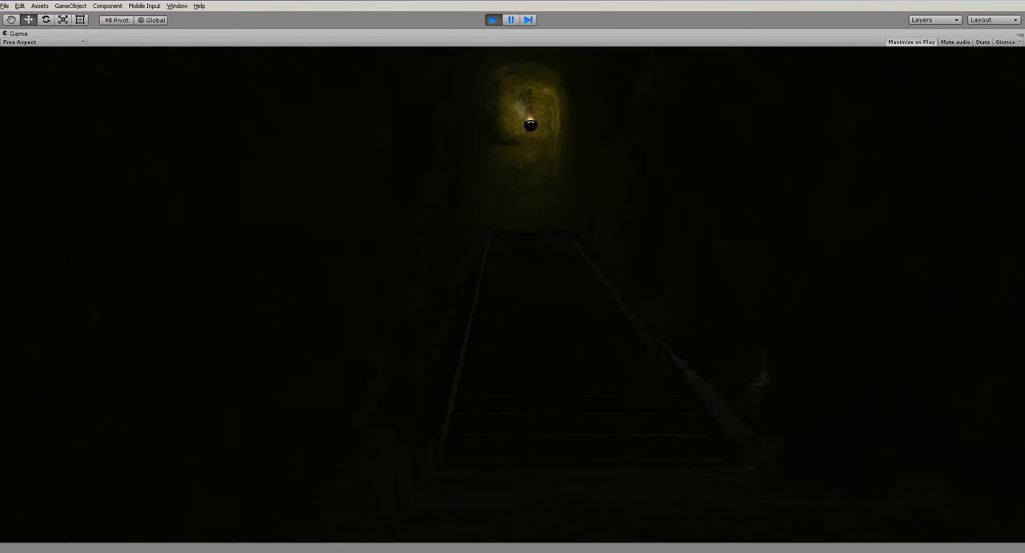
{"action": "key", "text": "w"}
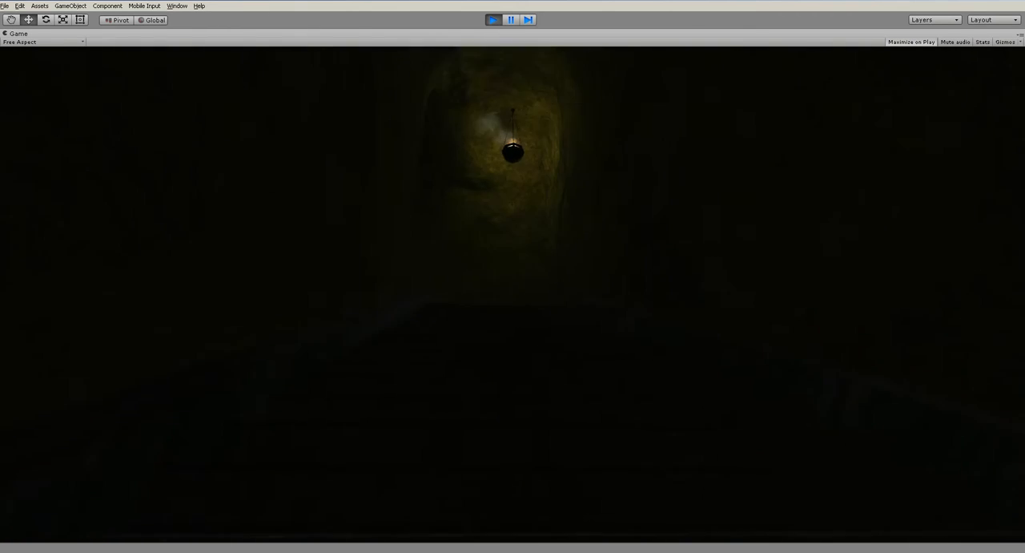
{"action": "key", "text": "w"}
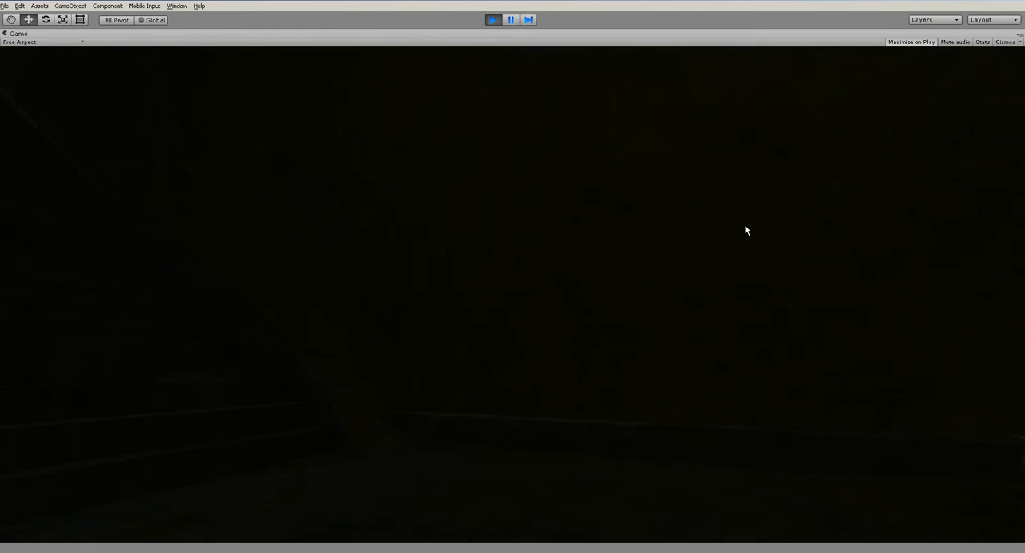
{"action": "key", "text": "w"}
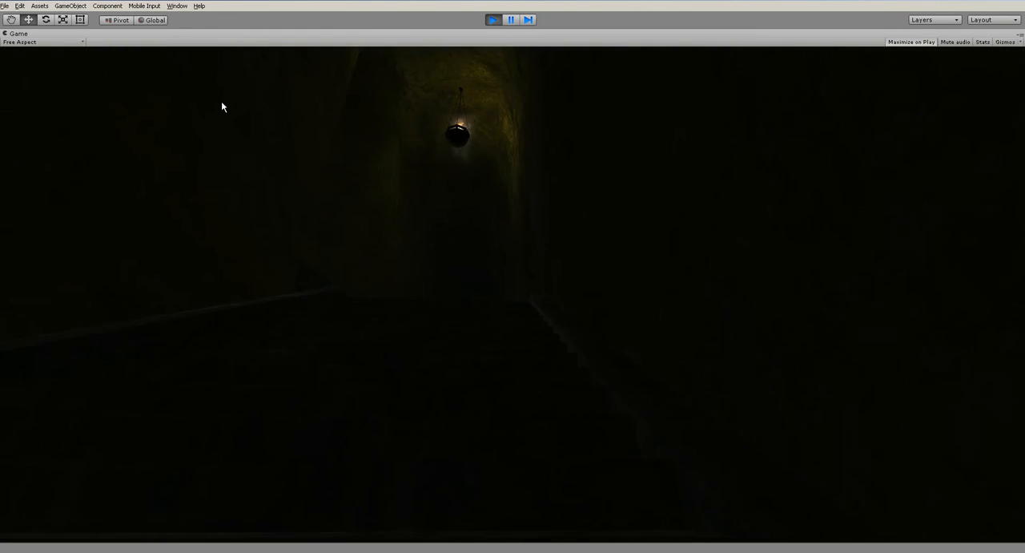
{"action": "key", "text": "w"}
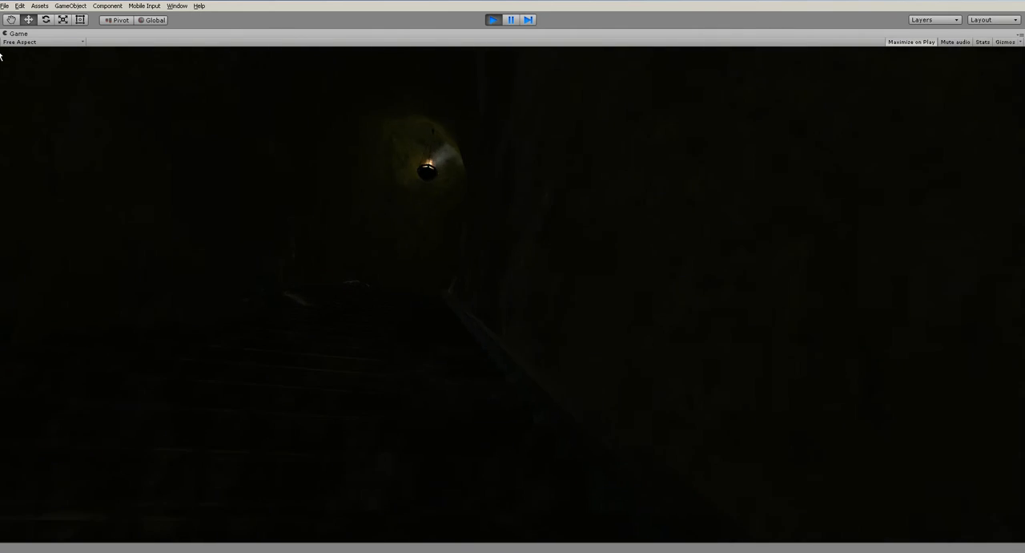
{"action": "key", "text": "ctrl+p"}
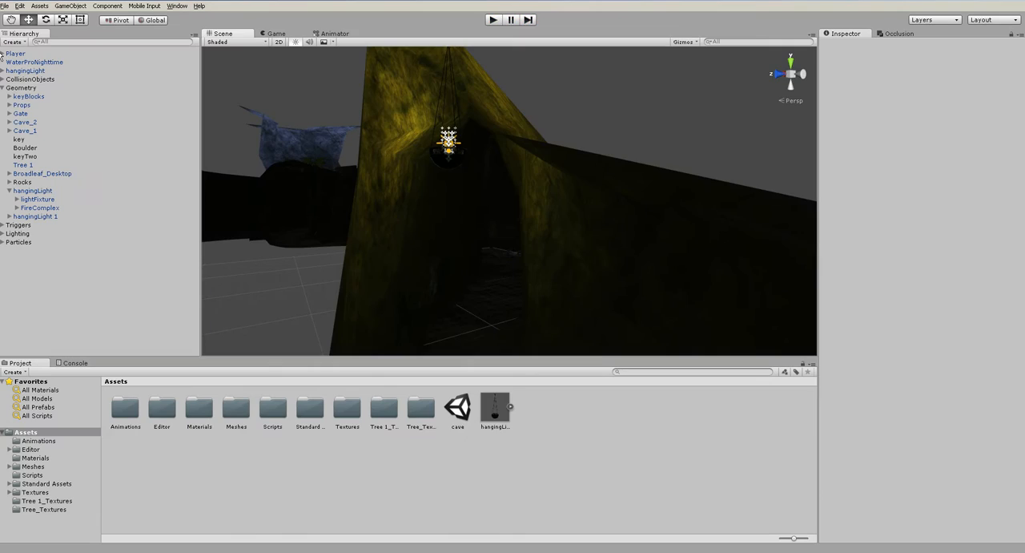
- Give the Light in the Geometry group's hangingLight Soft Shadows with a strength of 0.4
{"action": "left_click", "coordinate": [16, 207]}
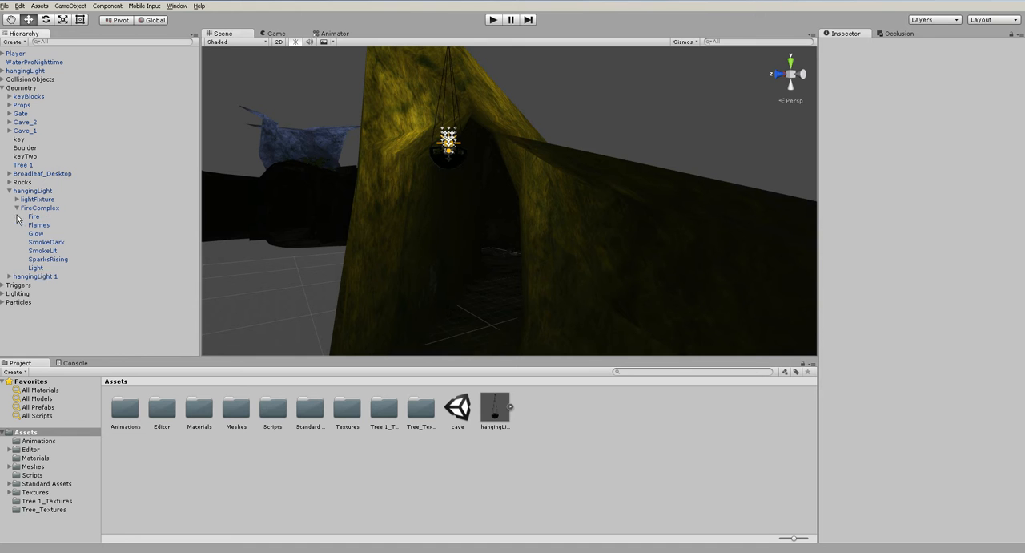
{"action": "left_click", "coordinate": [36, 268]}
{"action": "key", "text": "f"}
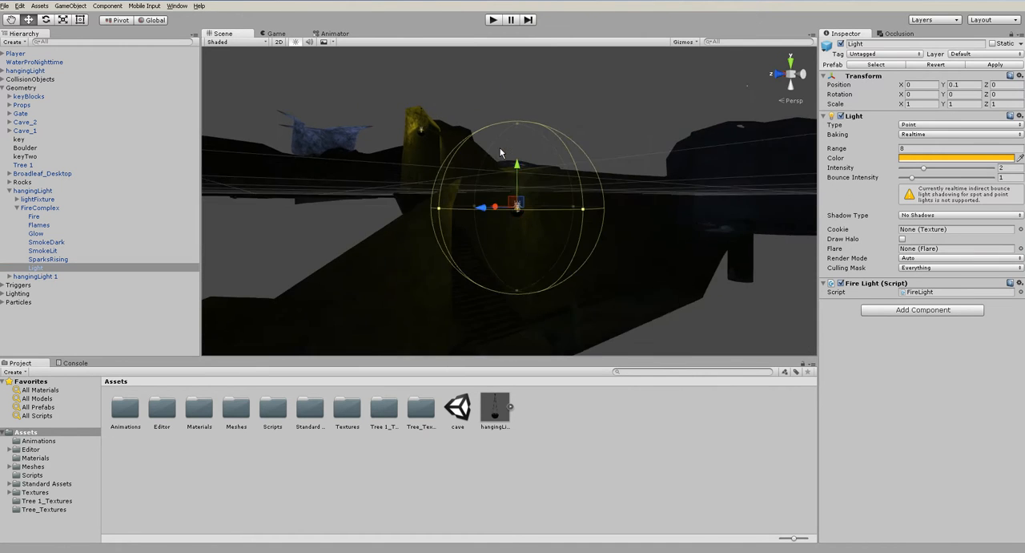
{"action": "left_click_drag", "start_coordinate": [518, 153], "coordinate": [618, 201], "text": "alt"}
{"action": "scroll", "coordinate": [591, 222], "scroll_direction": "up", "scroll_amount": 6}
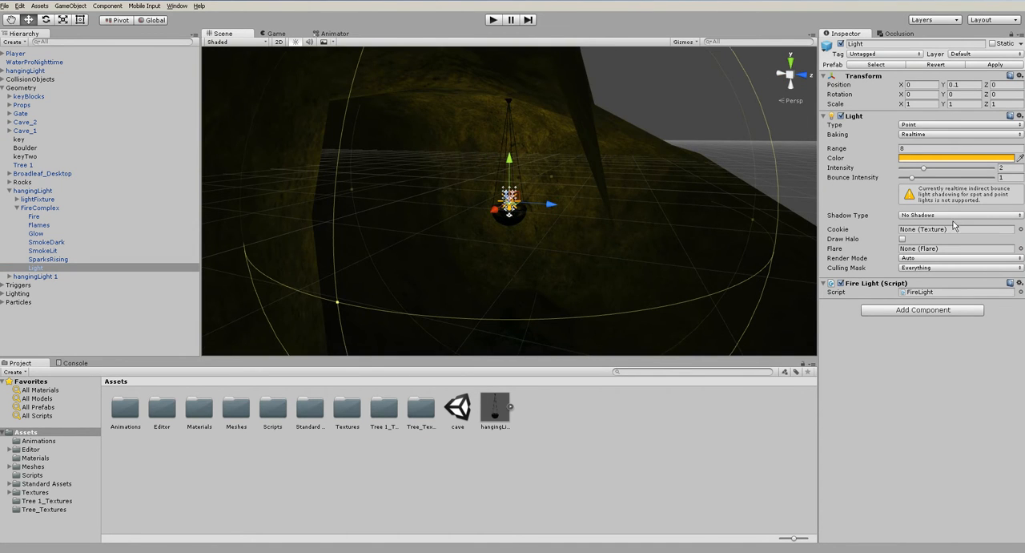
{"action": "left_click", "coordinate": [955, 216]}
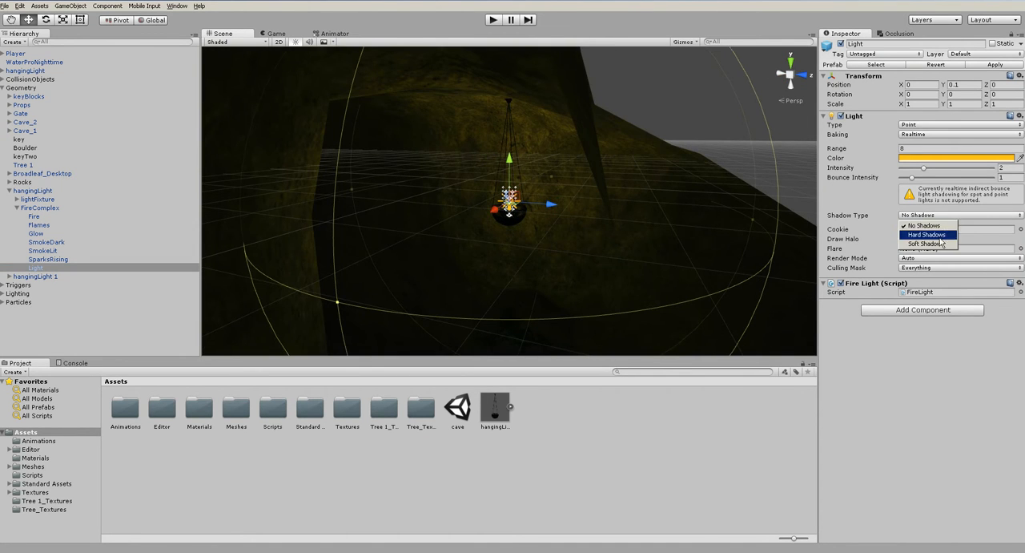
{"action": "left_click", "coordinate": [926, 244]}
{"action": "left_click", "coordinate": [966, 227]}
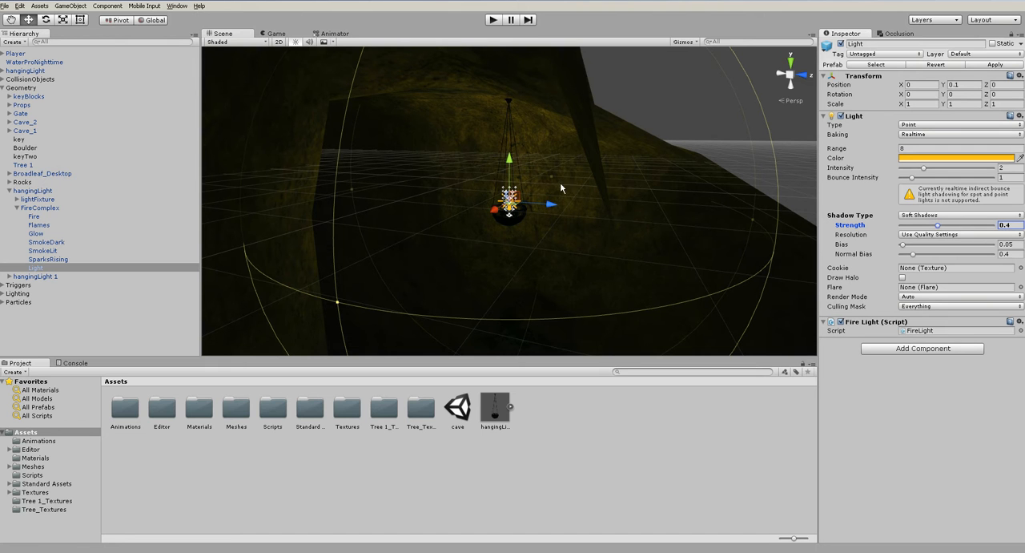
- Apply the soft-shadow changes from the Geometry group's hangingLight to the prefab
{"action": "left_click", "coordinate": [32, 190]}
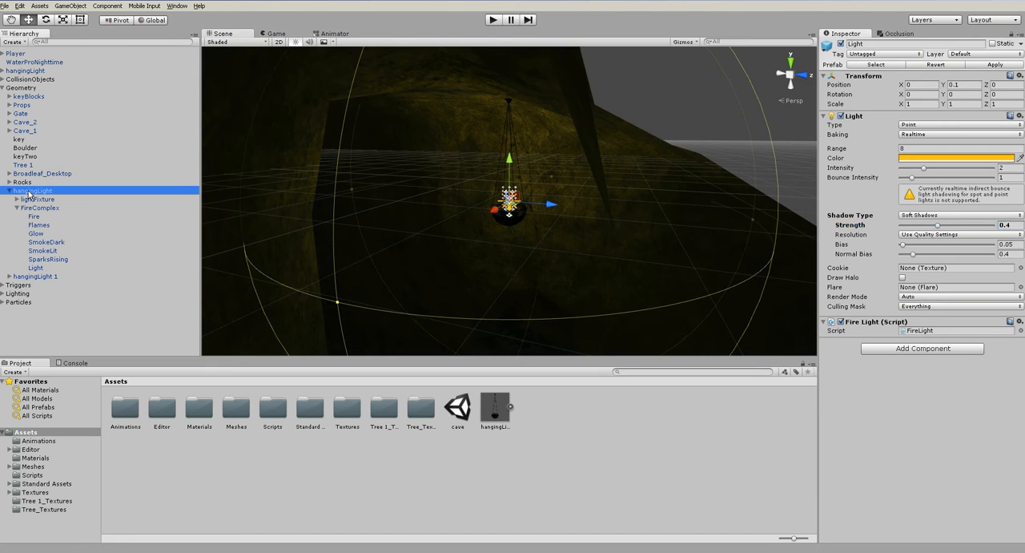
{"action": "left_click", "coordinate": [70, 5]}
{"action": "left_click", "coordinate": [95, 145]}
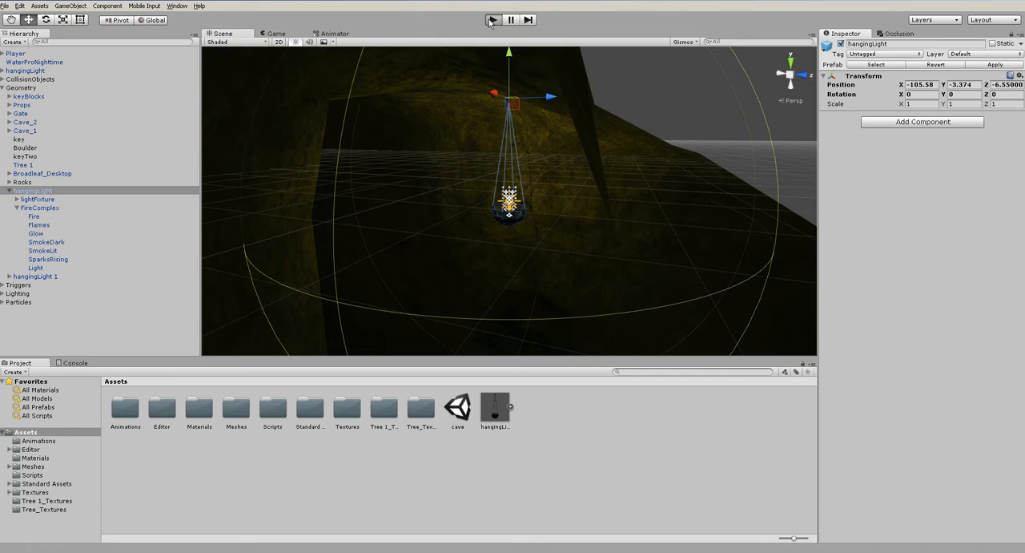
- Start play mode and walk up the stairs to check the hanging light's soft shadows
{"action": "key", "text": "ctrl+p"}
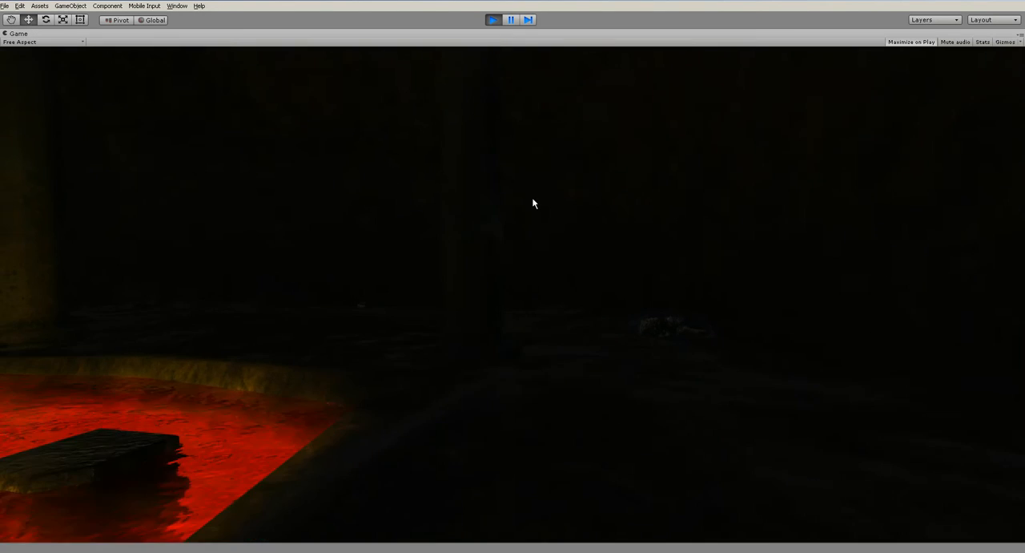
{"action": "key", "text": "w"}
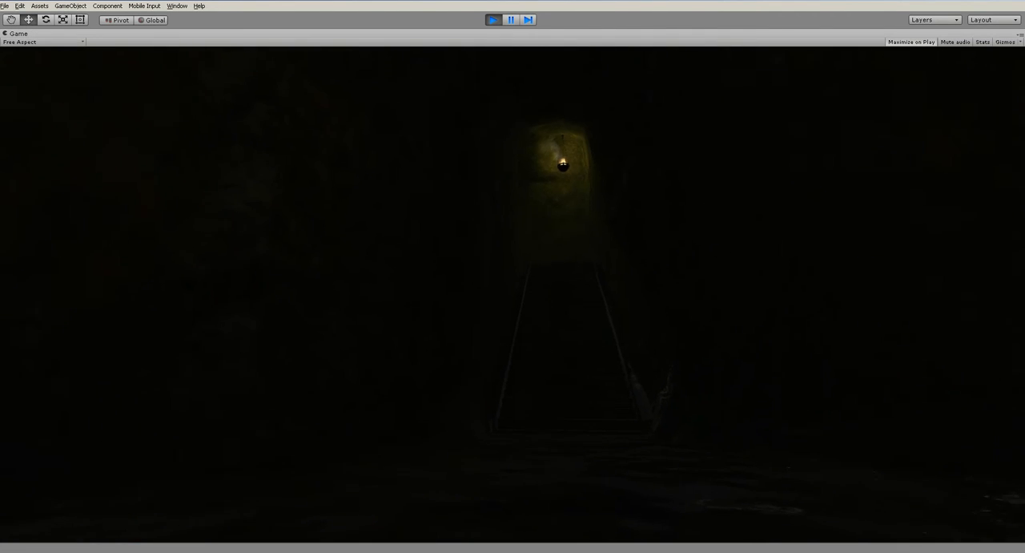
{"action": "key", "text": "w"}
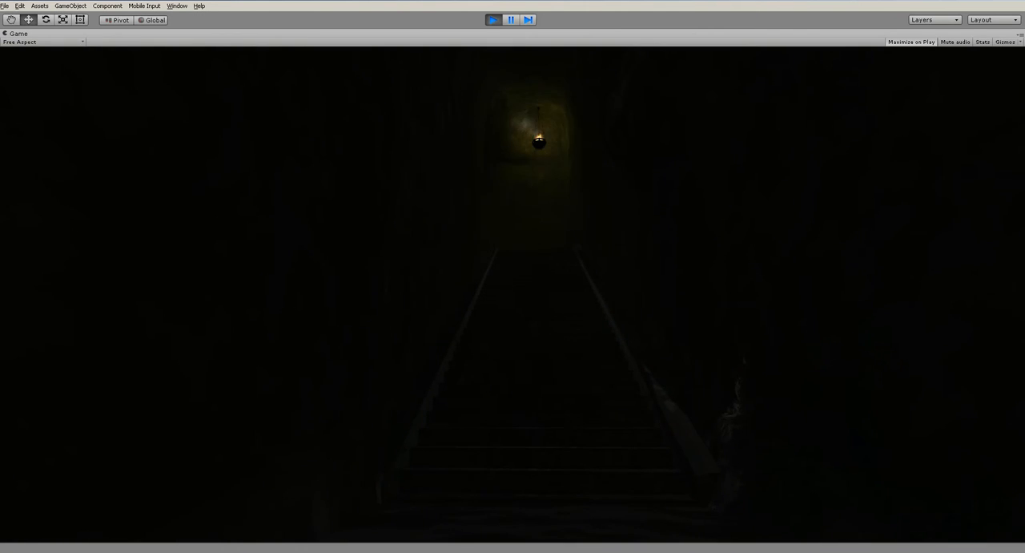
{"action": "key", "text": "w"}
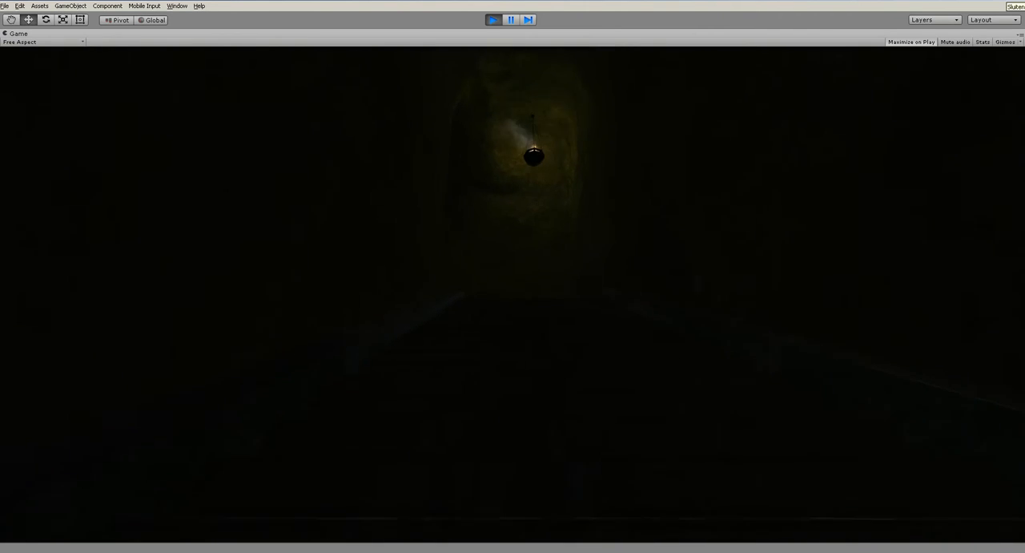
{"action": "key", "text": "w"}
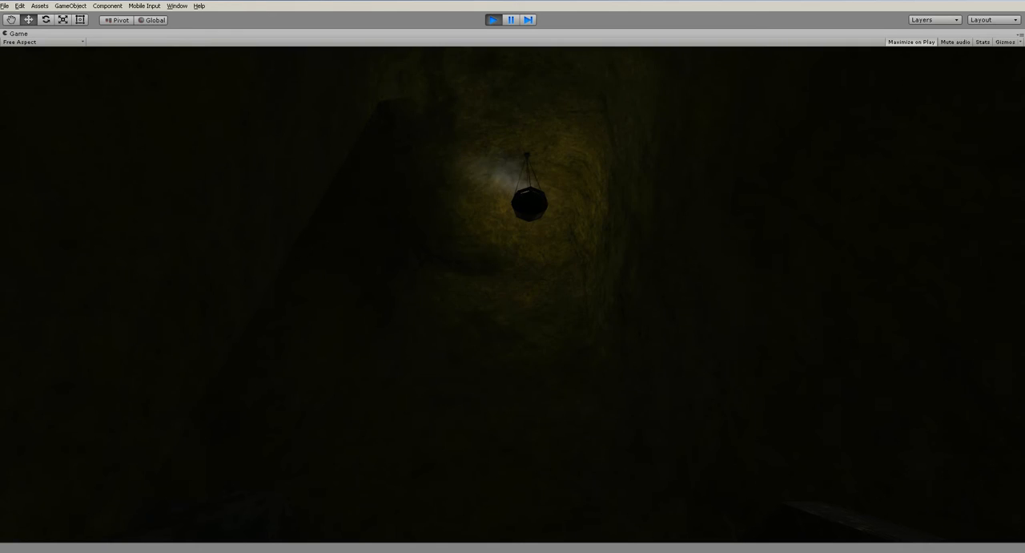
- Stop play mode and open the FireLight script used by the Light in the Geometry group's hangingLight for editing
{"action": "key", "text": "ctrl+p"}
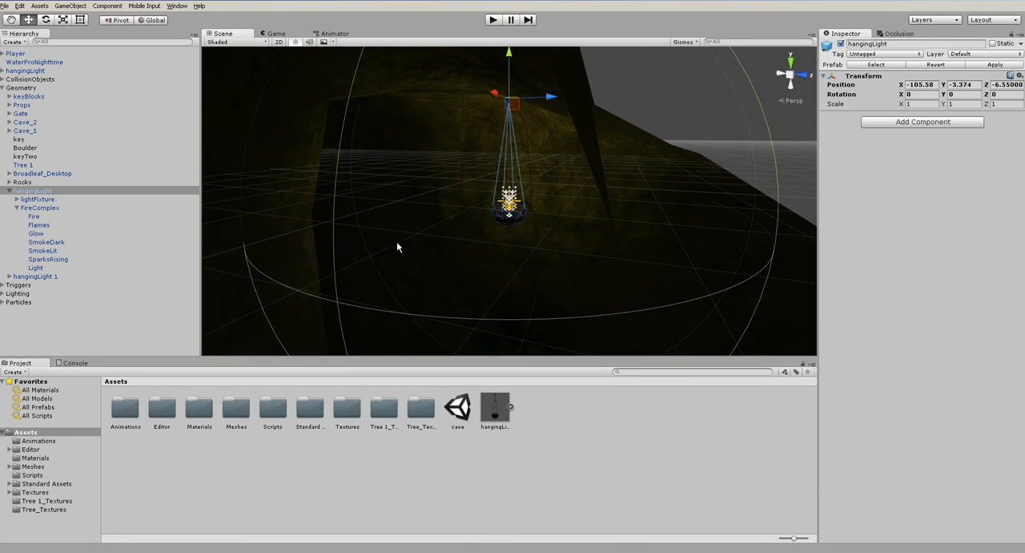
{"action": "left_click", "coordinate": [36, 268]}
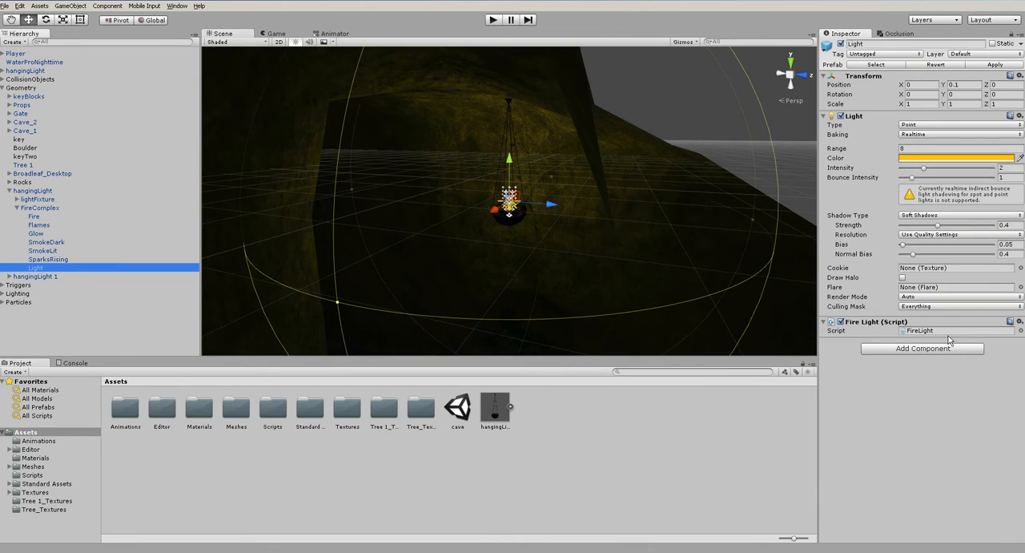
{"action": "double_click", "coordinate": [929, 331]}
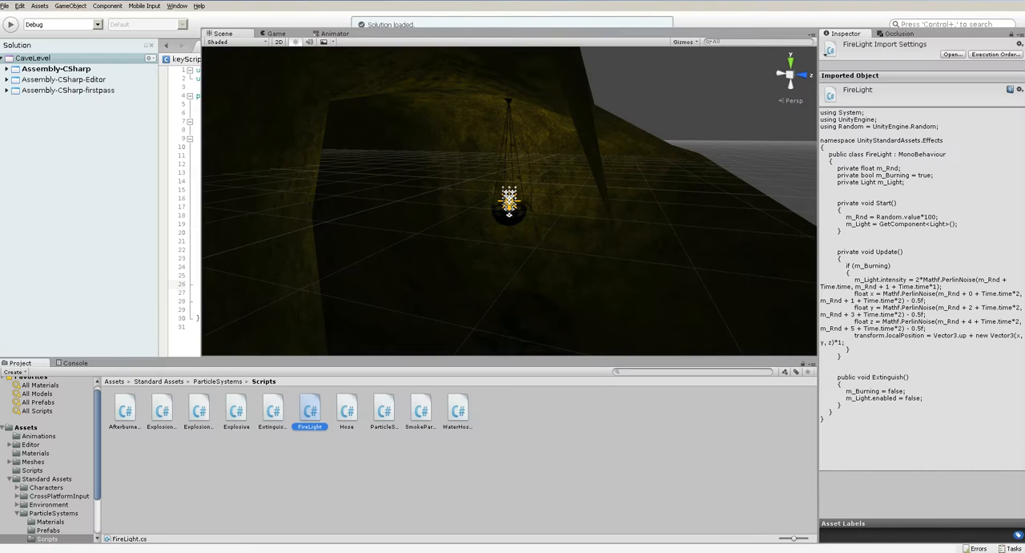
{"action": "left_click", "coordinate": [374, 487]}
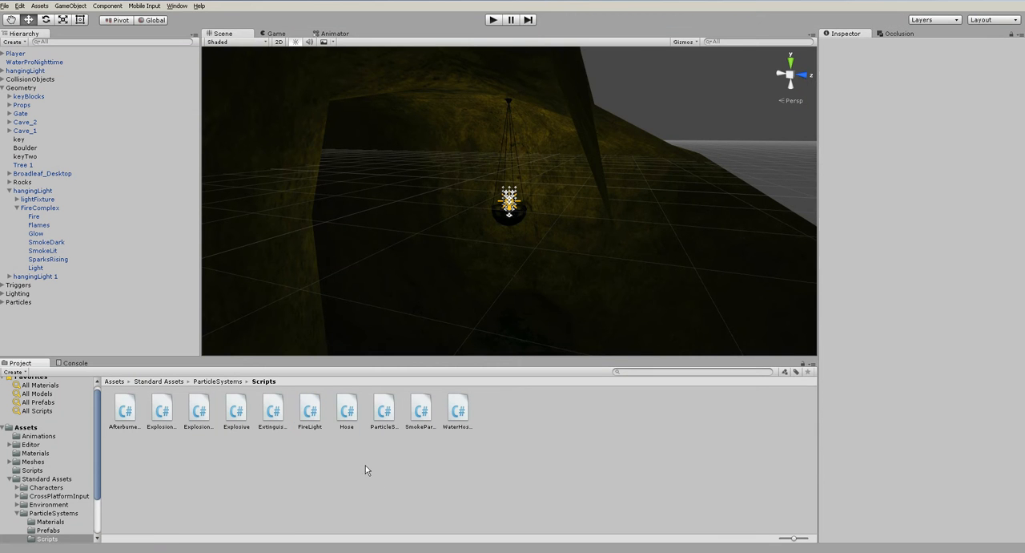
{"action": "double_click", "coordinate": [317, 416]}
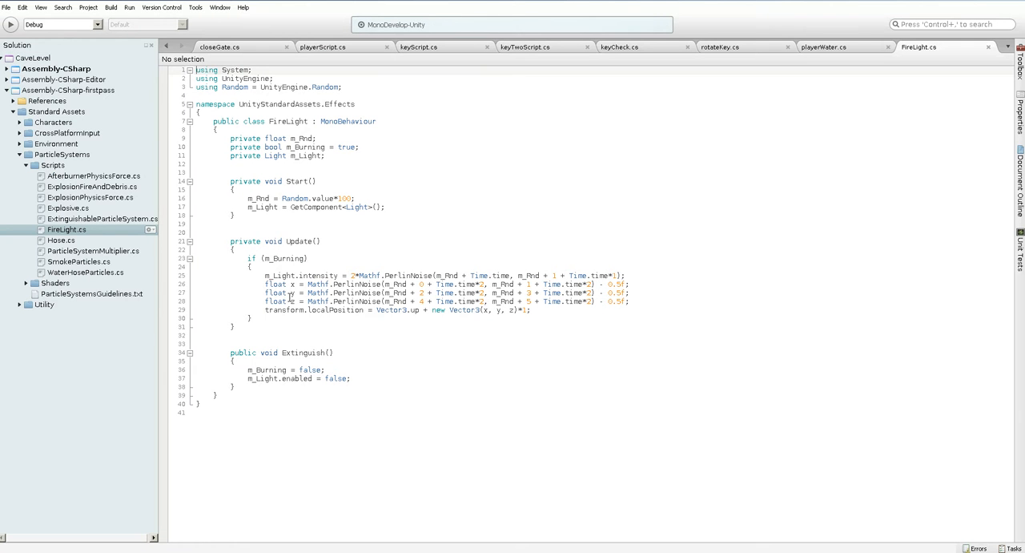
- Comment out the transform.localPosition line in FireLight's Update method, save the script and return to Unity
{"action": "left_click", "coordinate": [262, 310]}
{"action": "type", "text": "//"}
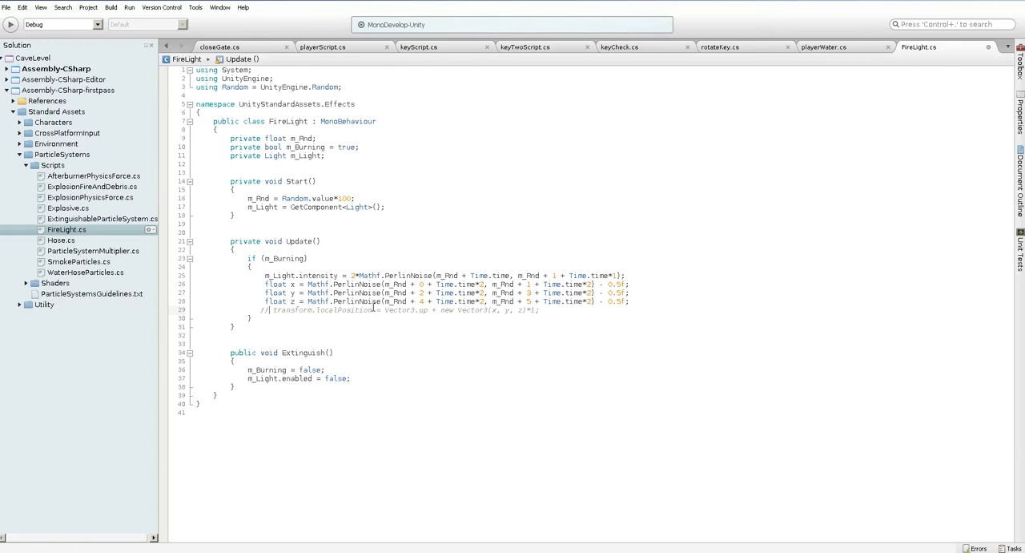
{"action": "left_click", "coordinate": [974, 77]}
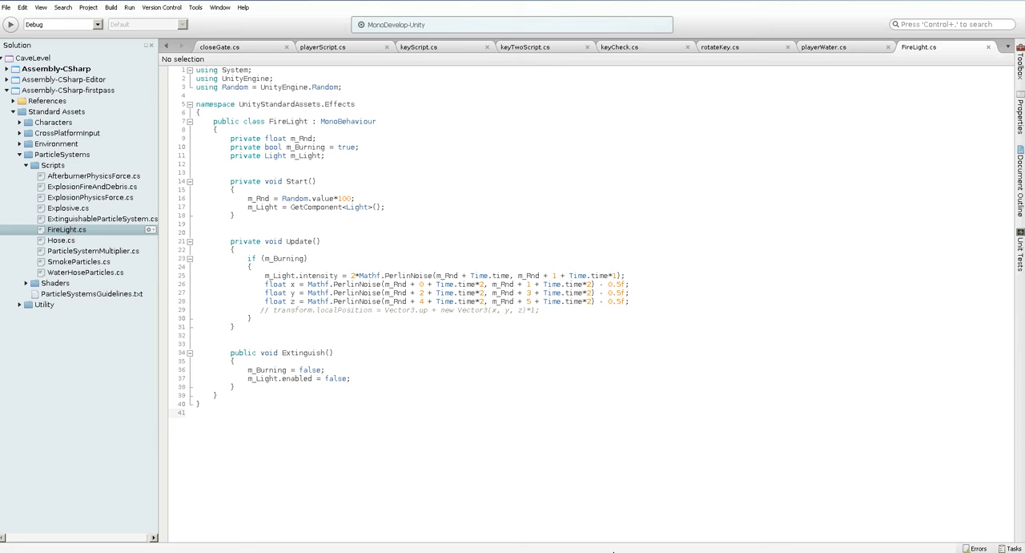
{"action": "key", "text": "alt+Tab"}
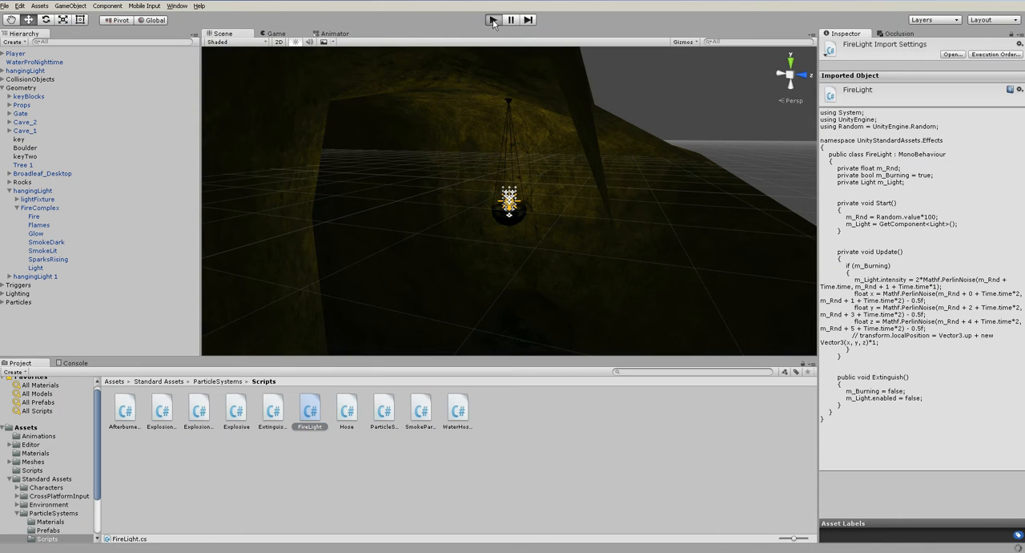
- Run the scene, walk onto the stairs to check the fire light with its movement disabled, and stop play mode
{"action": "left_click", "coordinate": [493, 20]}
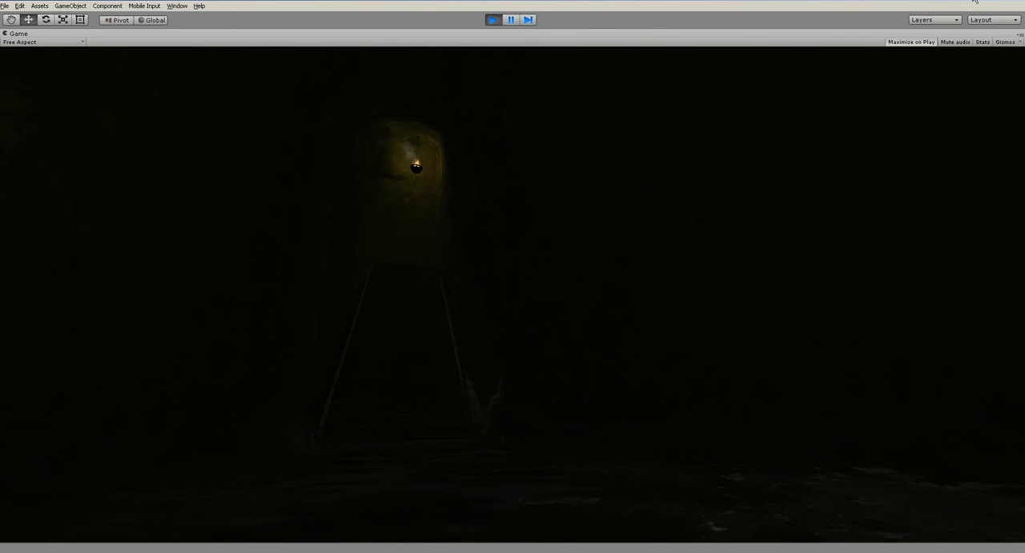
{"action": "key", "text": "w"}
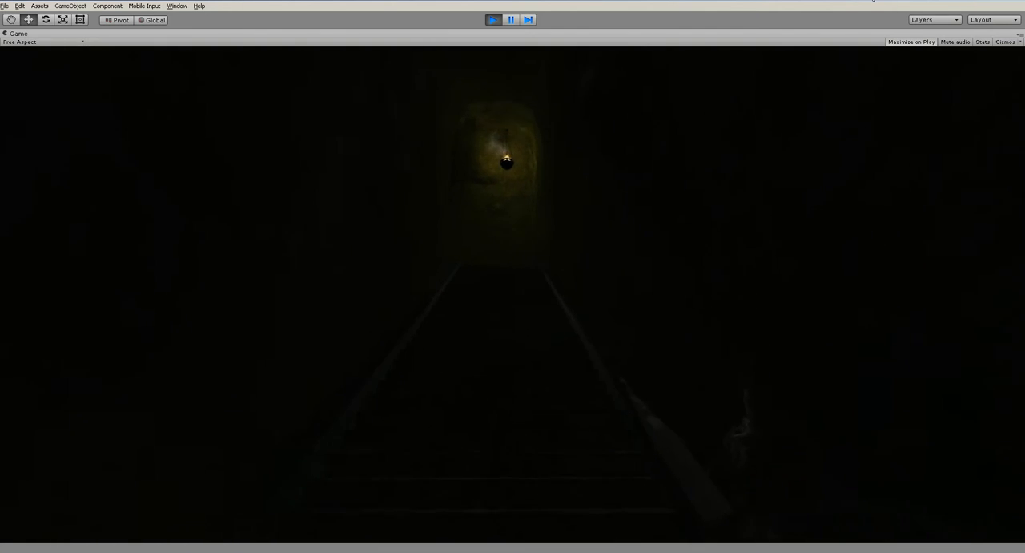
{"action": "key", "text": "w"}
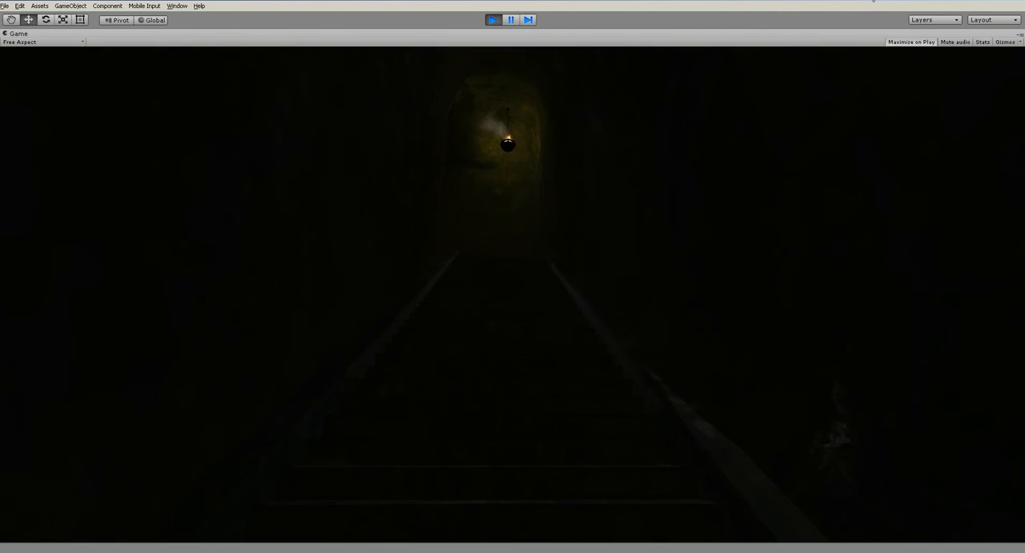
{"action": "key", "text": "ctrl+p"}
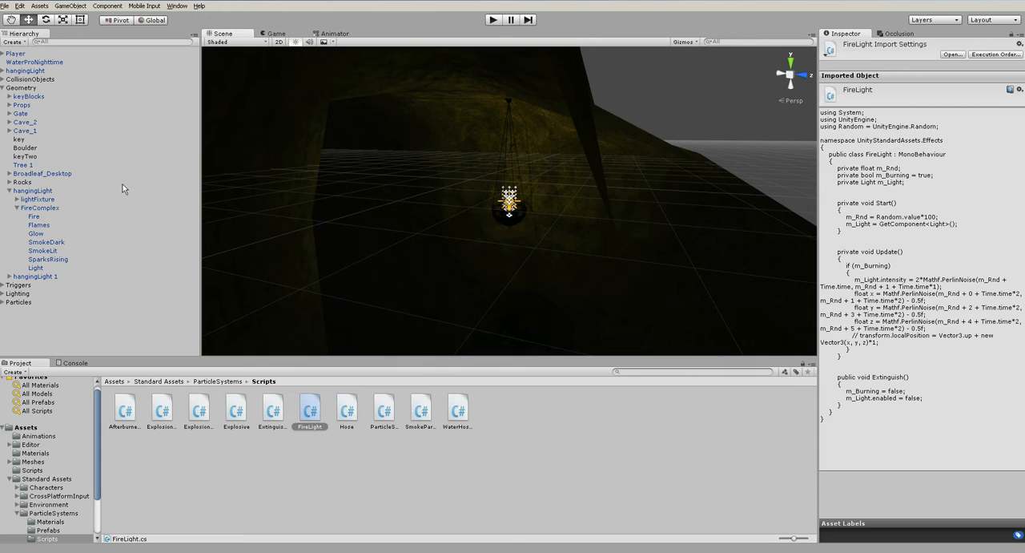
- Set the shadow strength of the Geometry group's hangingLight Light to 1 and apply hangingLight's changes to its prefab
{"action": "left_click", "coordinate": [58, 266]}
{"action": "left_click", "coordinate": [952, 225]}
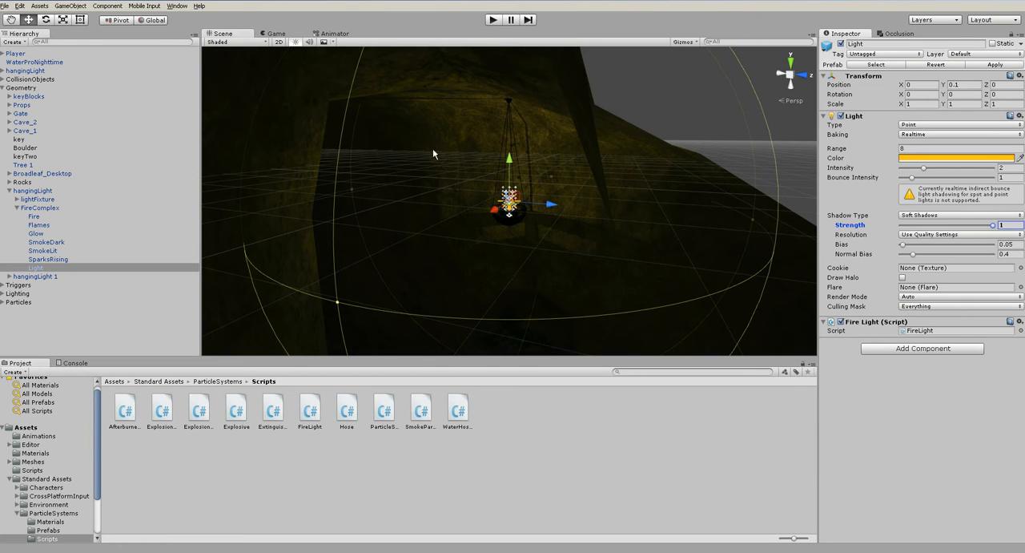
{"action": "left_click", "coordinate": [64, 6]}
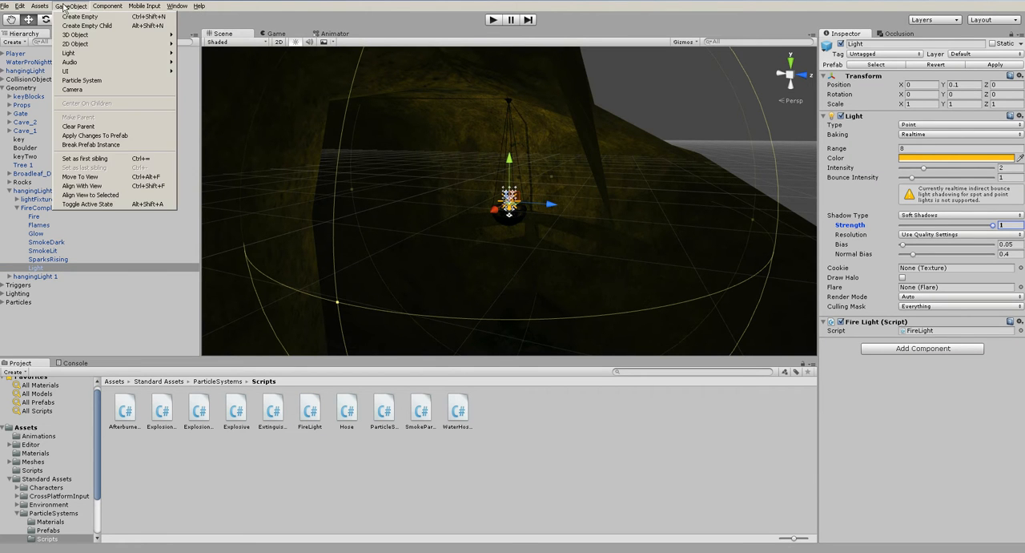
{"action": "left_click", "coordinate": [36, 190]}
{"action": "left_click", "coordinate": [71, 6]}
{"action": "left_click", "coordinate": [95, 135]}
- Run the scene, walk up the stairs past the hanging light to check the stronger shadows, and stop play mode
{"action": "left_click", "coordinate": [495, 21]}
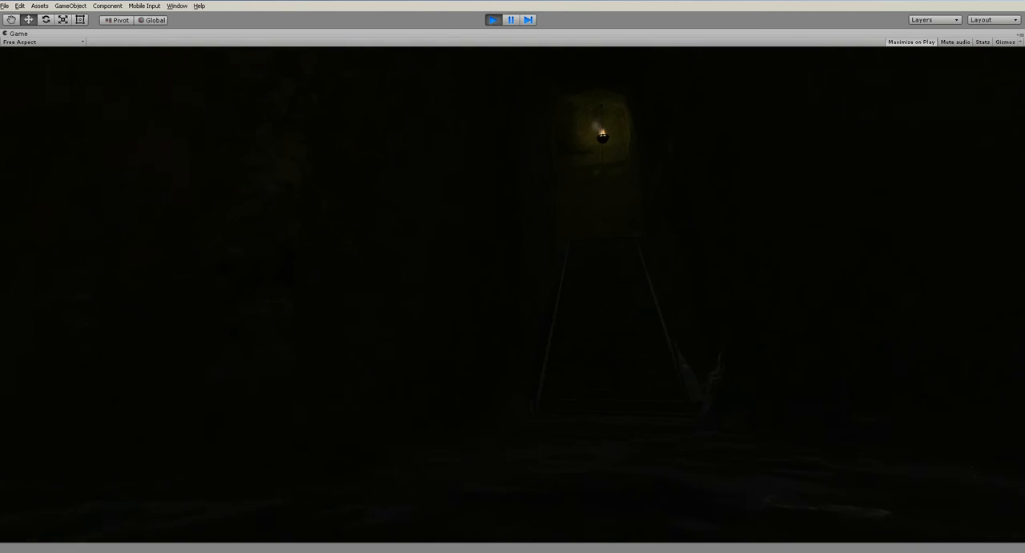
{"action": "key", "text": "w"}
{"action": "key", "text": "w"}
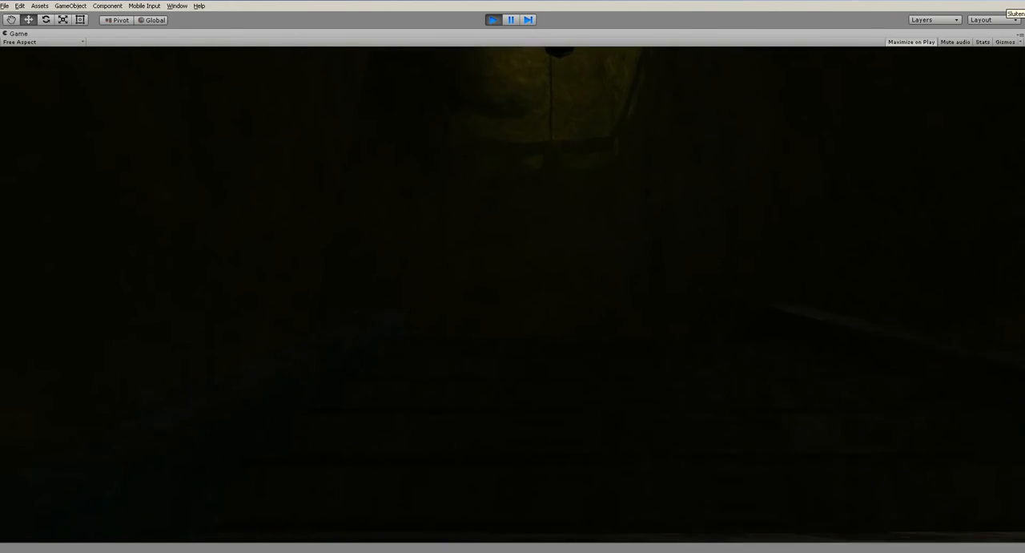
{"action": "key", "text": "w"}
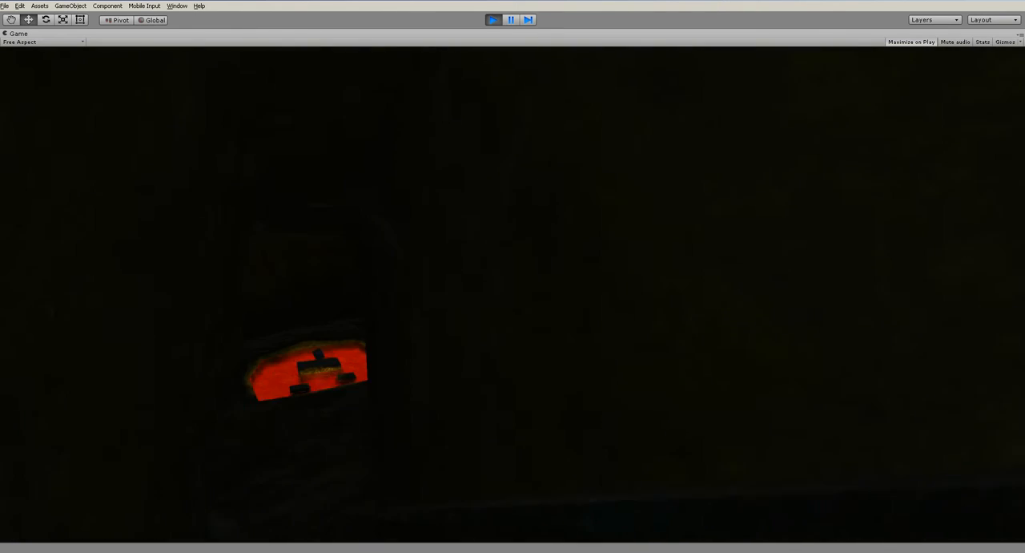
{"action": "key", "text": "ctrl+p"}
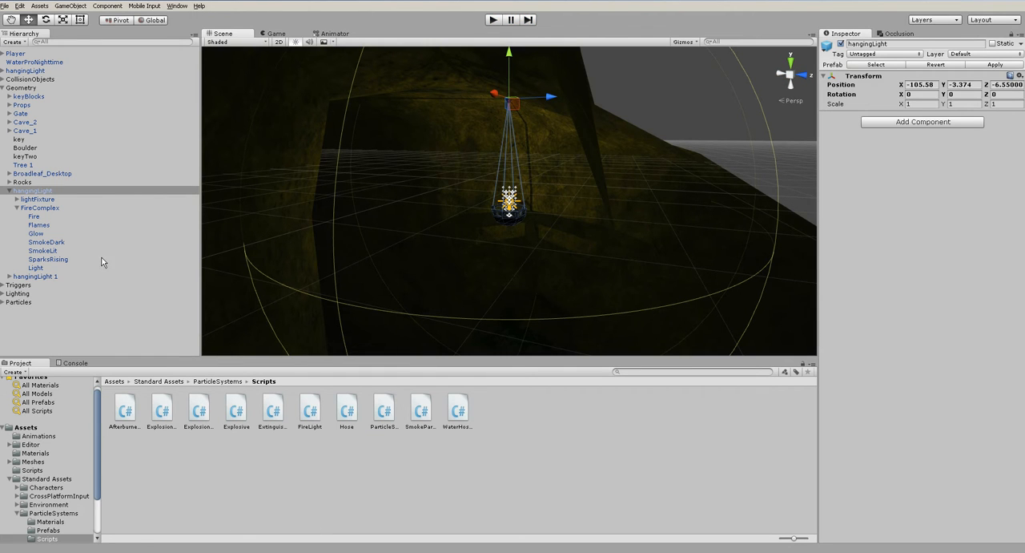
- Set the range of the Light in the Geometry group's hangingLight to 6 and check its reach inside the cave passage
{"action": "left_click", "coordinate": [39, 268]}
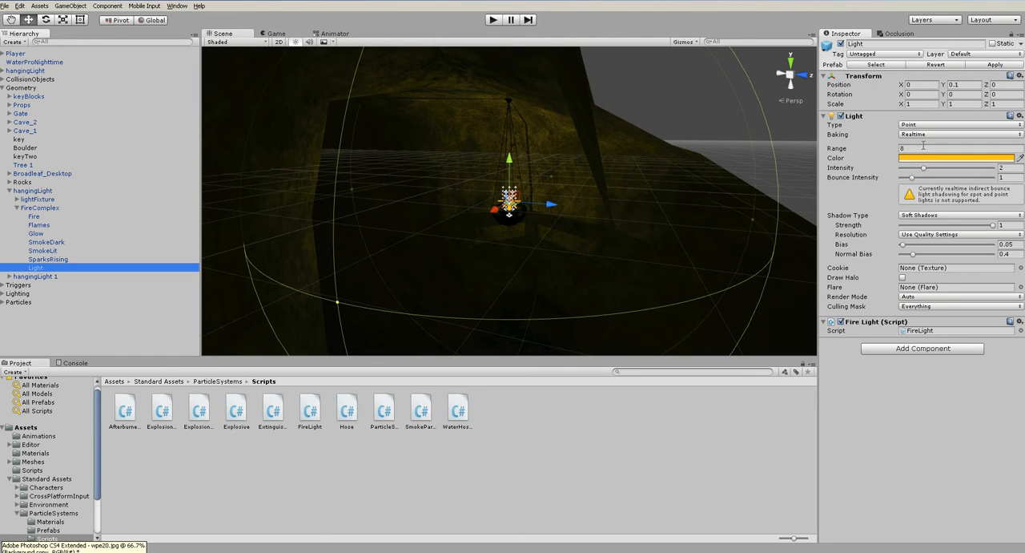
{"action": "left_click", "coordinate": [918, 148]}
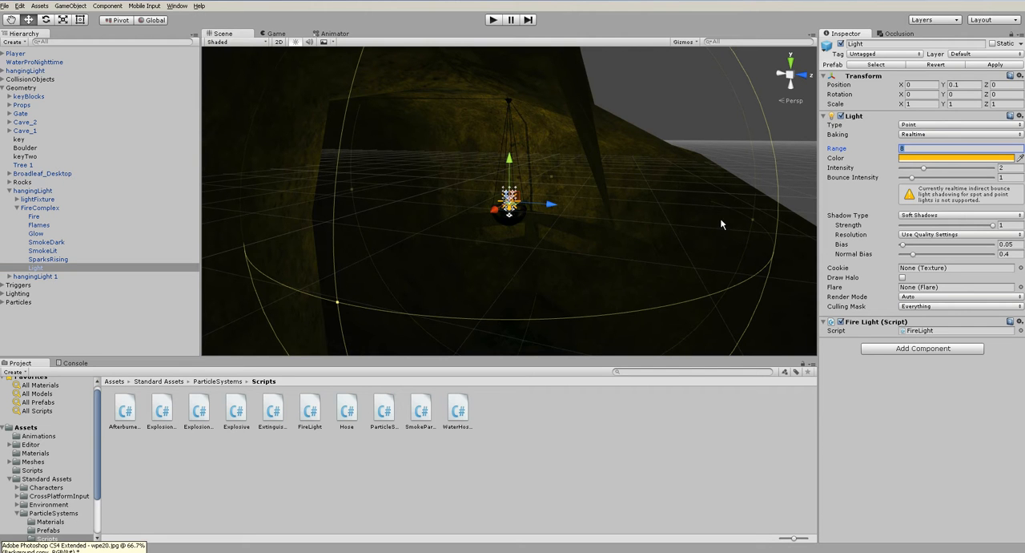
{"action": "type", "text": "4"}
{"action": "scroll", "coordinate": [694, 224], "scroll_direction": "down", "scroll_amount": 5}
{"action": "left_click_drag", "start_coordinate": [689, 238], "coordinate": [629, 150], "text": "alt"}
{"action": "scroll", "coordinate": [643, 196], "scroll_direction": "up", "scroll_amount": 6}
{"action": "left_click_drag", "start_coordinate": [838, 150], "coordinate": [863, 167]}
{"action": "left_click_drag", "start_coordinate": [513, 264], "coordinate": [689, 239], "text": "alt"}
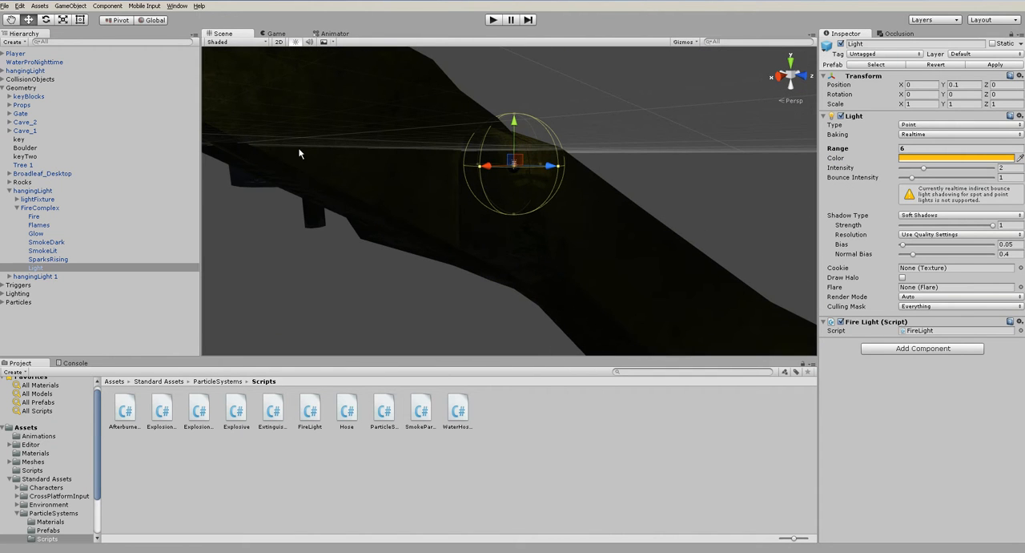
- Apply the changed light range from the Geometry group's hangingLight to the prefab
{"action": "left_click", "coordinate": [38, 207]}
{"action": "left_click", "coordinate": [72, 6]}
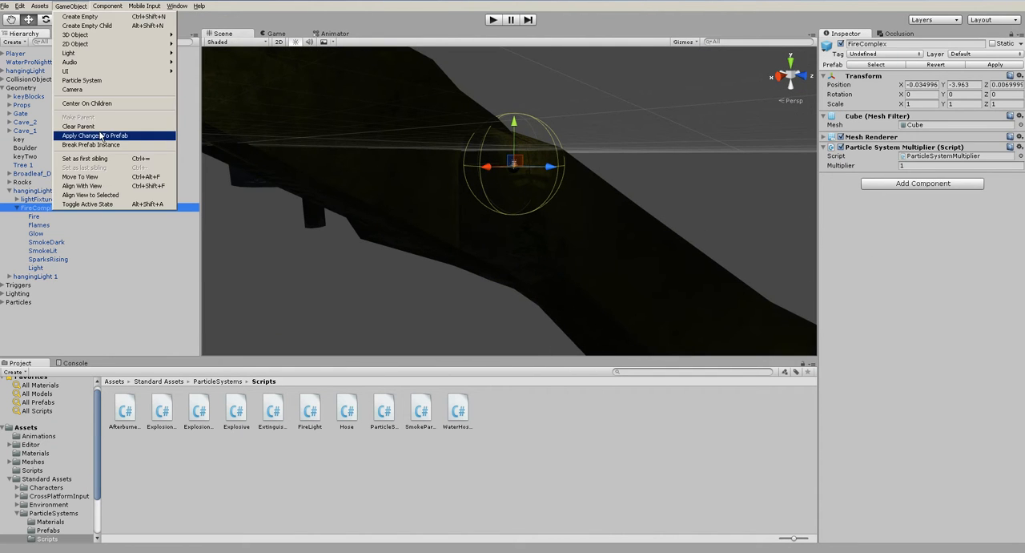
{"action": "left_click", "coordinate": [120, 136]}
{"action": "left_click", "coordinate": [65, 191]}
{"action": "left_click", "coordinate": [70, 6]}
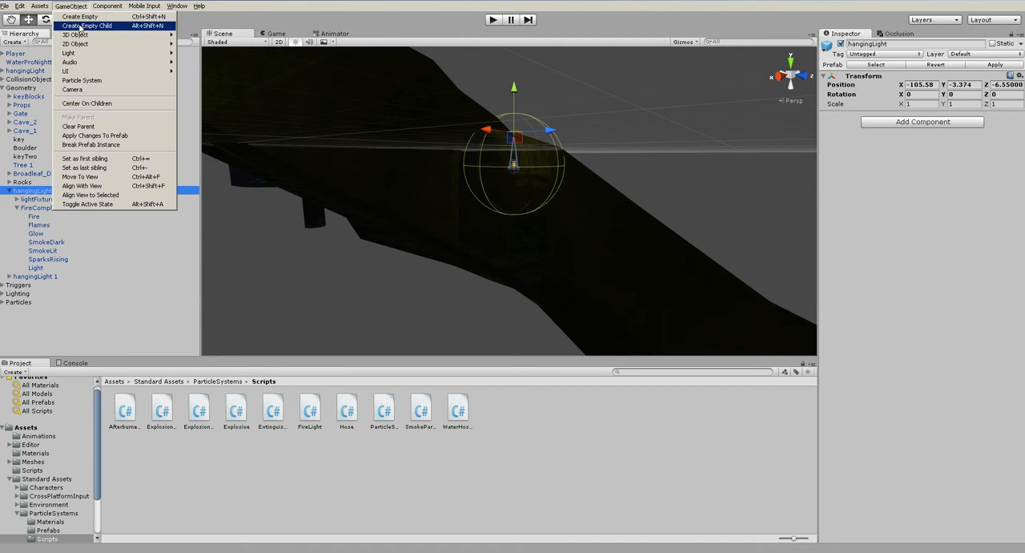
{"action": "left_click", "coordinate": [112, 133]}
- Run the scene, walk through the stair passages to check the lights with the new range, and stop play mode
{"action": "left_click", "coordinate": [631, 171]}
{"action": "left_click_drag", "start_coordinate": [630, 171], "coordinate": [592, 128], "text": "alt"}
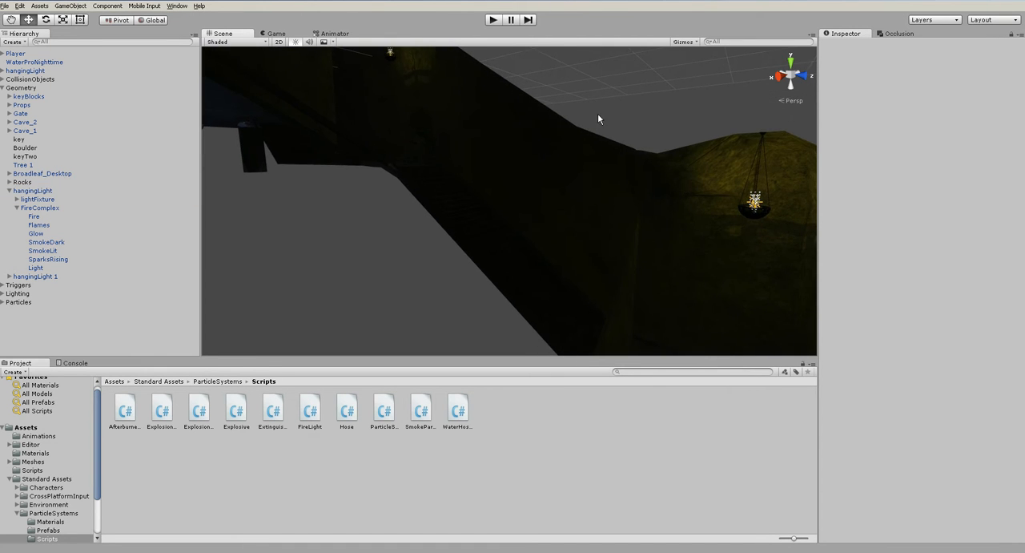
{"action": "left_click", "coordinate": [493, 19]}
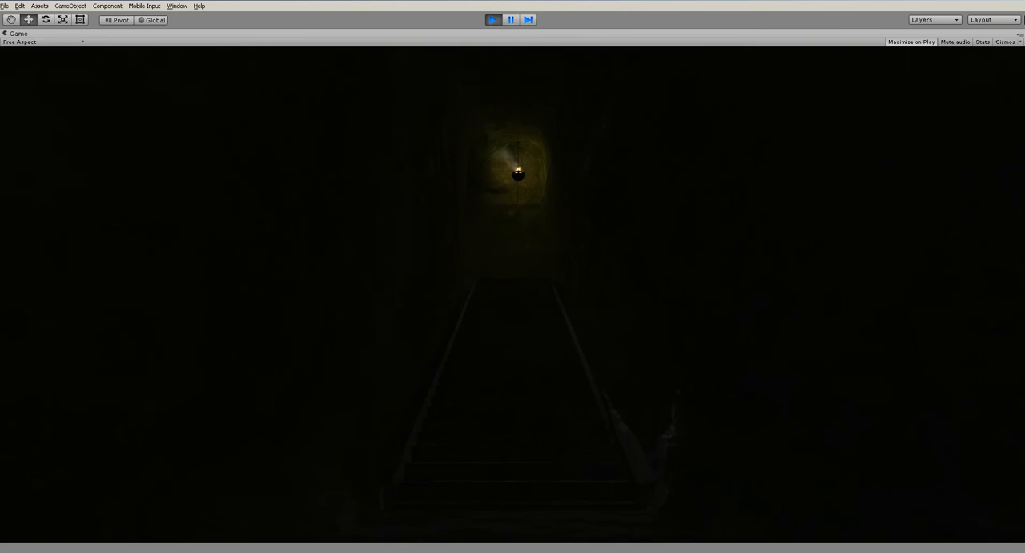
{"action": "key", "text": "w"}
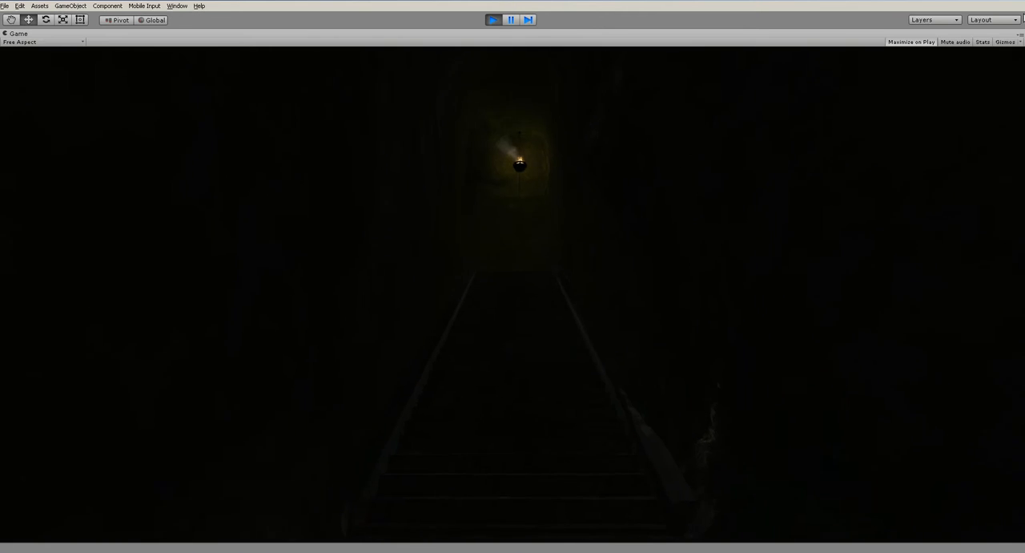
{"action": "key", "text": "w"}
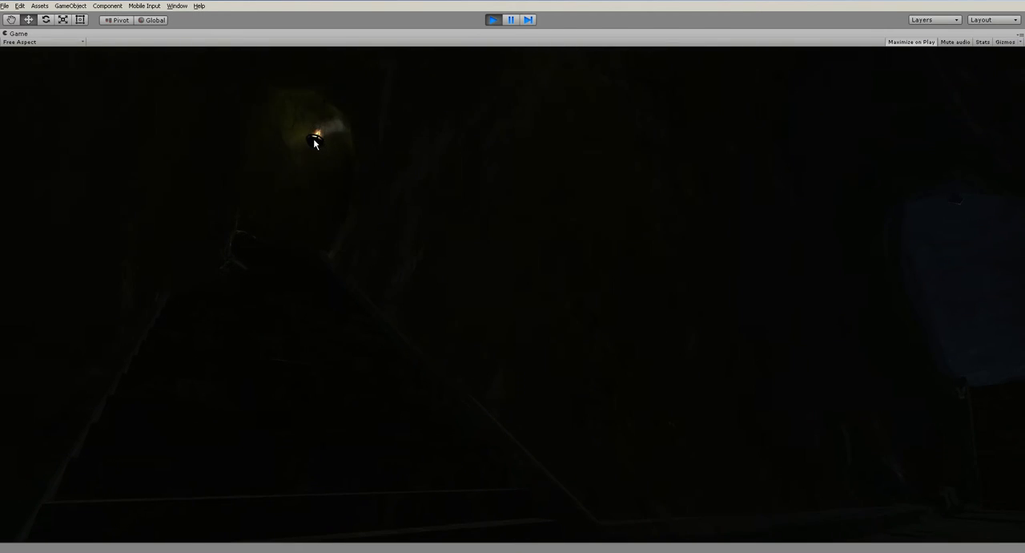
{"action": "key", "text": "ctrl+p"}
- Move the top-level hangingLight to the passage ceiling near the tunnel opening, at about X -78.1, Y 15.8, Z -40
{"action": "left_click", "coordinate": [8, 190]}
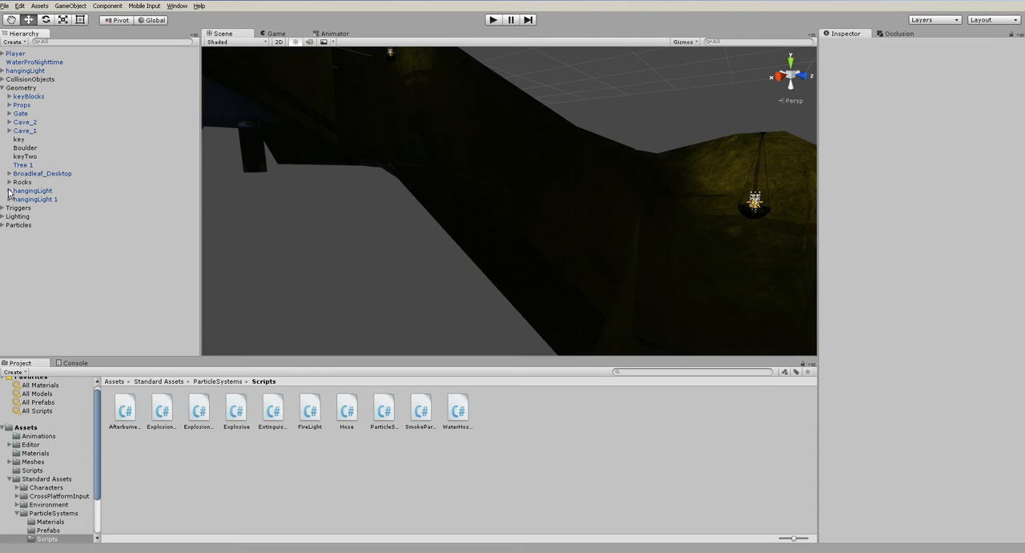
{"action": "left_click", "coordinate": [32, 71]}
{"action": "key", "text": "f"}
{"action": "left_click_drag", "start_coordinate": [547, 207], "coordinate": [608, 256], "text": "alt"}
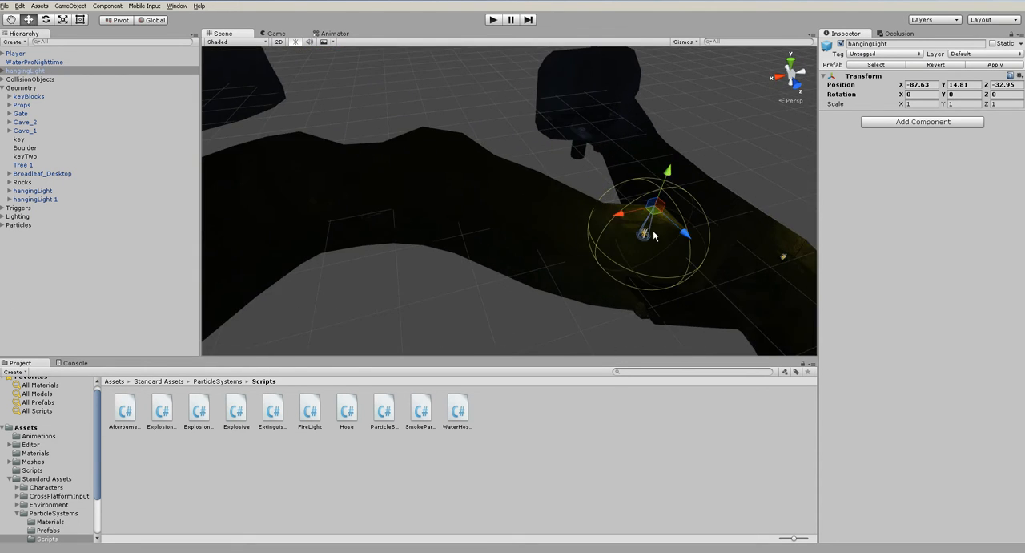
{"action": "left_click_drag", "start_coordinate": [656, 217], "coordinate": [531, 204]}
{"action": "key", "text": "f"}
{"action": "left_click_drag", "start_coordinate": [568, 241], "coordinate": [353, 107], "text": "alt"}
{"action": "scroll", "coordinate": [491, 208], "scroll_direction": "up", "scroll_amount": 4}
{"action": "left_click_drag", "start_coordinate": [507, 129], "coordinate": [553, 124]}
{"action": "left_click_drag", "start_coordinate": [570, 198], "coordinate": [579, 137], "text": "alt"}
{"action": "scroll", "coordinate": [581, 170], "scroll_direction": "up", "scroll_amount": 4}
{"action": "middle_click_drag", "start_coordinate": [580, 173], "coordinate": [534, 272]}
{"action": "left_click_drag", "start_coordinate": [556, 215], "coordinate": [565, 245], "text": "alt"}
{"action": "scroll", "coordinate": [566, 245], "scroll_direction": "up", "scroll_amount": 3}
{"action": "left_click_drag", "start_coordinate": [542, 159], "coordinate": [516, 113]}
{"action": "scroll", "coordinate": [485, 276], "scroll_direction": "down", "scroll_amount": 15}
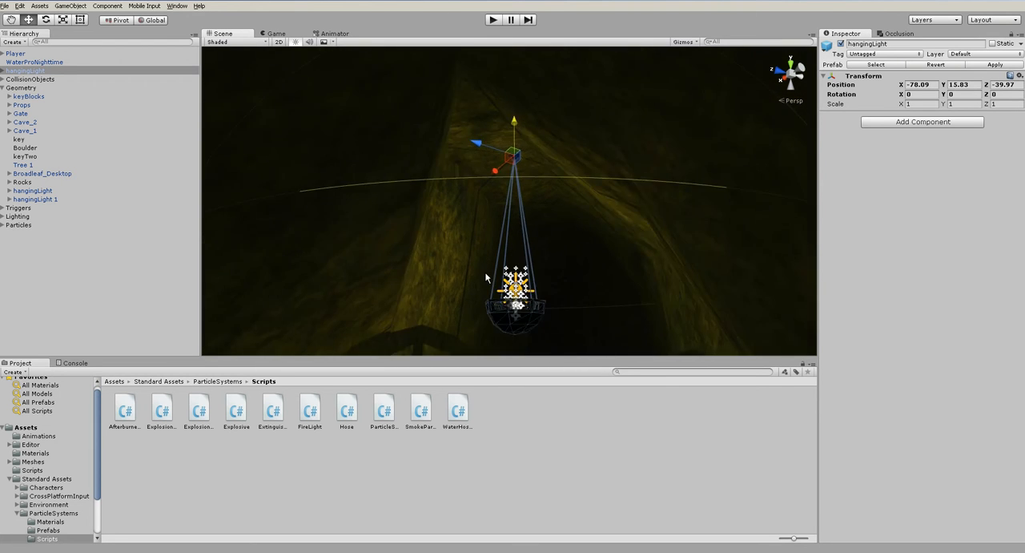
- Run the scene, walk along the stair passages to check the repositioned hanging light, and stop play mode
{"action": "left_click", "coordinate": [447, 147]}
{"action": "left_click_drag", "start_coordinate": [581, 176], "coordinate": [494, 297], "text": "alt"}
{"action": "middle_click_drag", "start_coordinate": [503, 319], "coordinate": [521, 246]}
{"action": "scroll", "coordinate": [521, 247], "scroll_direction": "up", "scroll_amount": 10}
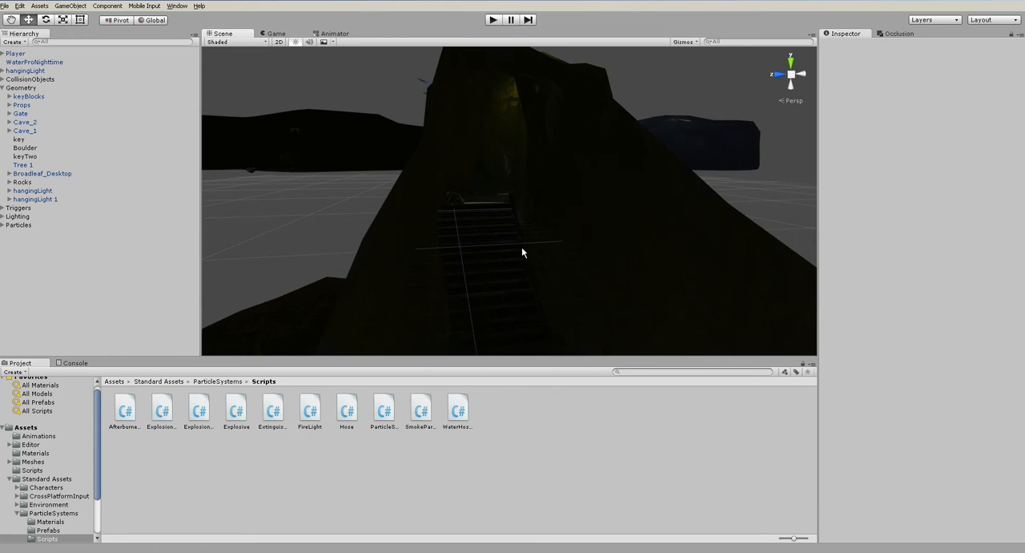
{"action": "key", "text": "ctrl+p"}
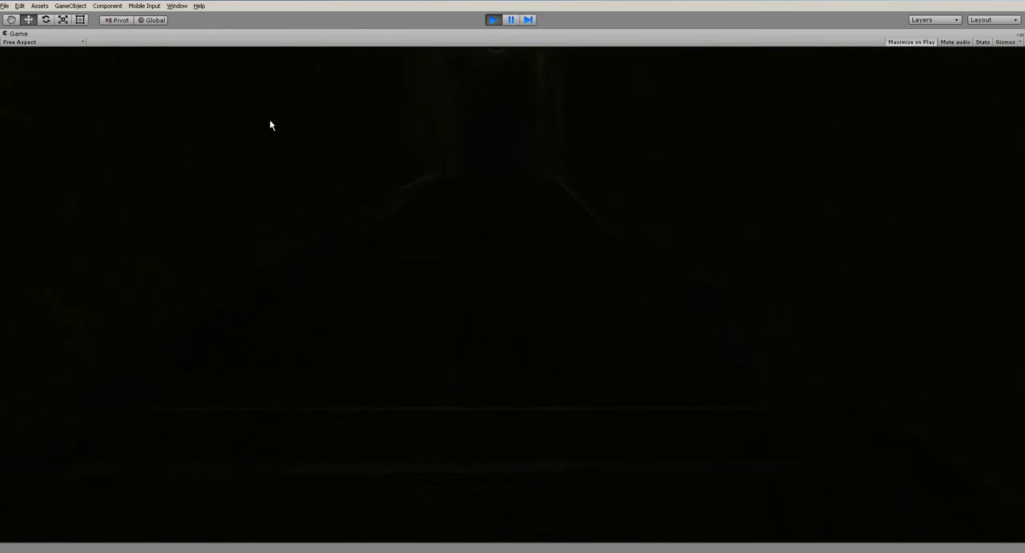
{"action": "key", "text": "w"}
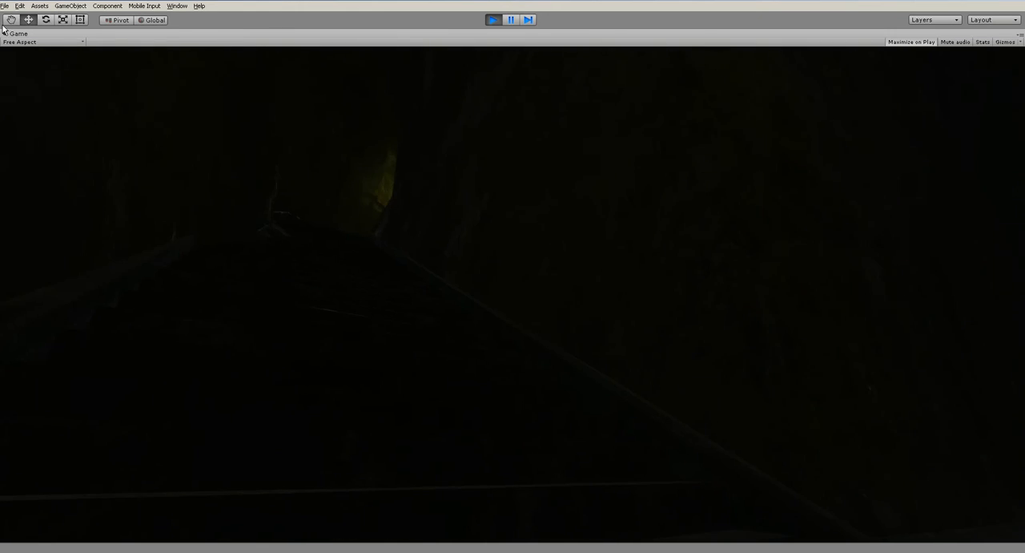
{"action": "key", "text": "w"}
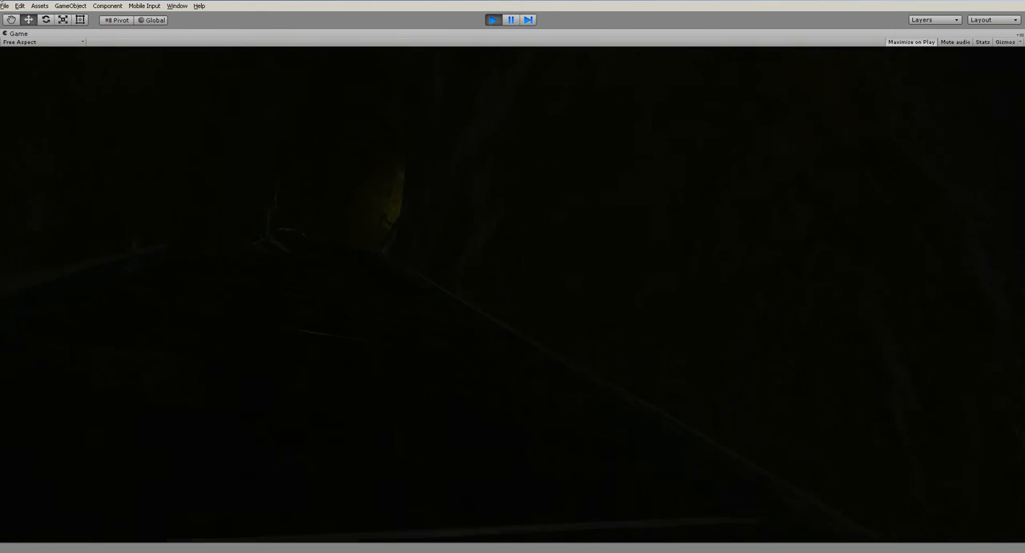
{"action": "key", "text": "w"}
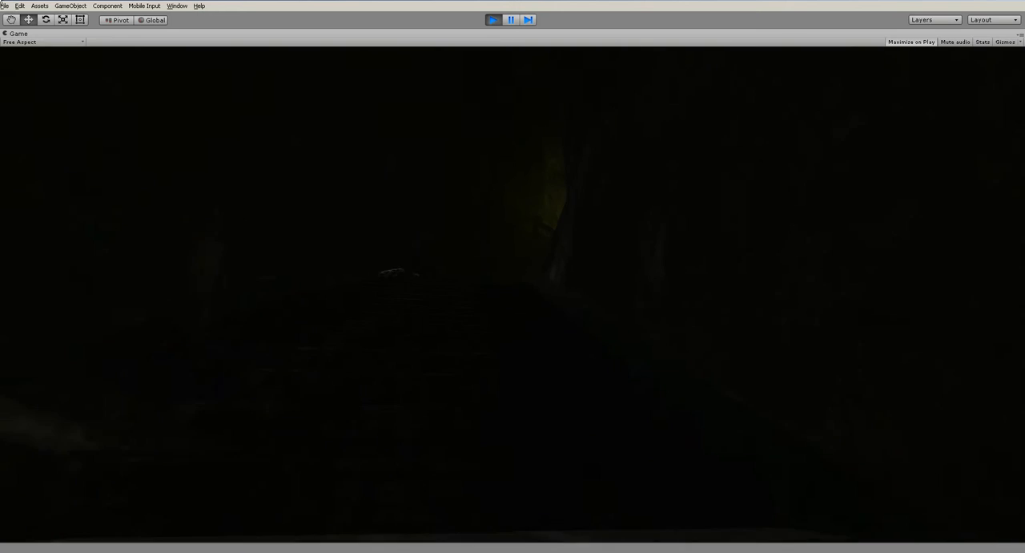
{"action": "key", "text": "w"}
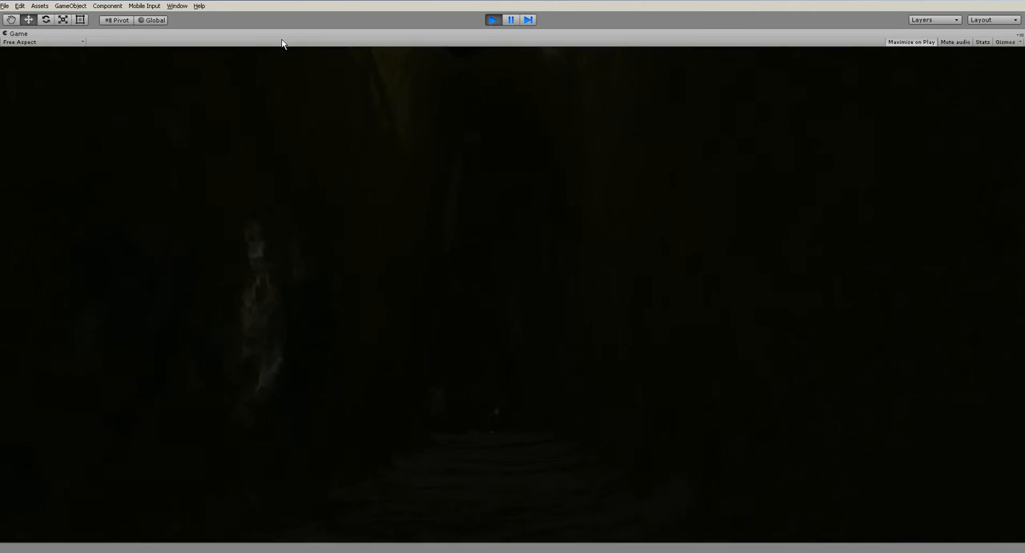
{"action": "key", "text": "w"}
{"action": "key", "text": "ctrl+p"}
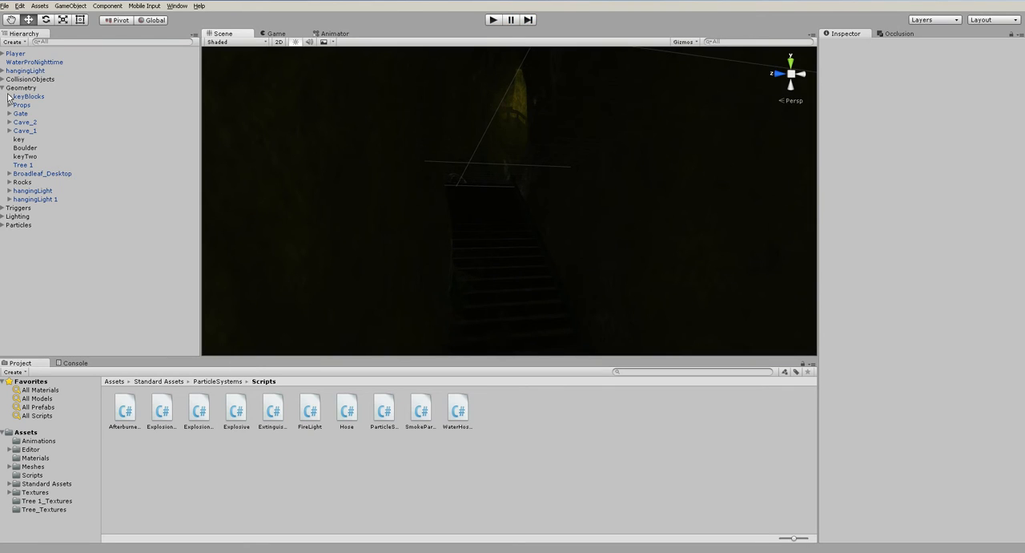
- Move the top-level hangingLight into the Geometry group and frame it in the scene
{"action": "left_click", "coordinate": [2, 88]}
{"action": "mouse_move", "coordinate": [24, 70]}
{"action": "left_mouse_down"}
{"action": "mouse_move", "coordinate": [31, 101]}
{"action": "mouse_move", "coordinate": [28, 89]}
{"action": "left_mouse_up"}
{"action": "key", "text": "f"}
- Duplicate the newly grouped hangingLight and place the copy in the curved passage at about X -34.8, Y 12.1, Z -28.8
{"action": "left_click_drag", "start_coordinate": [529, 194], "coordinate": [709, 356], "text": "alt"}
{"action": "middle_click_drag", "start_coordinate": [534, 228], "coordinate": [657, 323]}
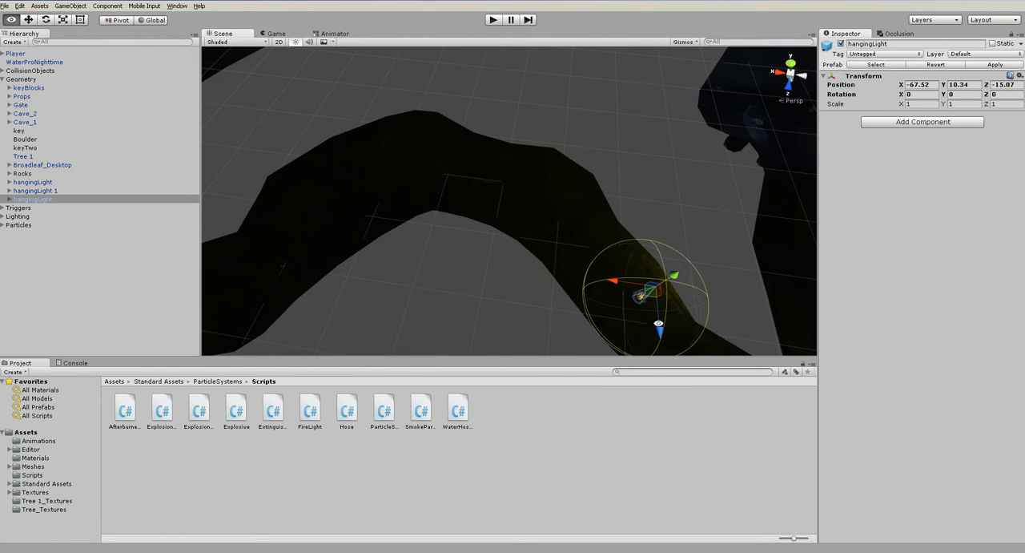
{"action": "key", "text": "ctrl+d"}
{"action": "left_click_drag", "start_coordinate": [659, 289], "coordinate": [494, 52]}
{"action": "scroll", "coordinate": [530, 144], "scroll_direction": "up", "scroll_amount": 6}
{"action": "scroll", "coordinate": [501, 245], "scroll_direction": "down", "scroll_amount": 5}
{"action": "left_click_drag", "start_coordinate": [531, 238], "coordinate": [346, 344], "text": "alt"}
{"action": "left_click", "coordinate": [620, 116]}
- Duplicate hangingLight 2 and move the copy further along the passage to about X -11.7, Z -3
{"action": "scroll", "coordinate": [615, 151], "scroll_direction": "down", "scroll_amount": 8}
{"action": "left_click_drag", "start_coordinate": [615, 167], "coordinate": [538, 242], "text": "alt"}
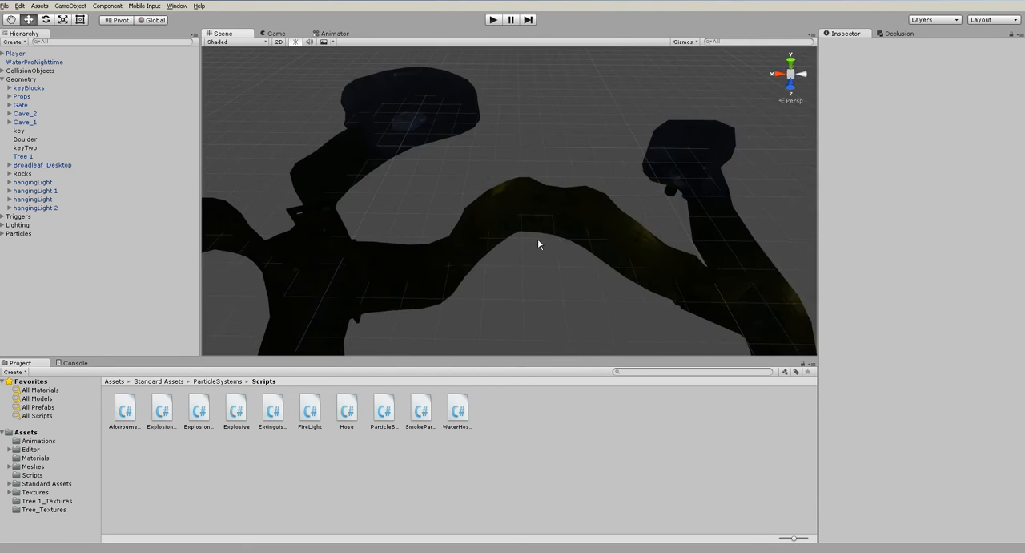
{"action": "scroll", "coordinate": [538, 245], "scroll_direction": "up", "scroll_amount": 3}
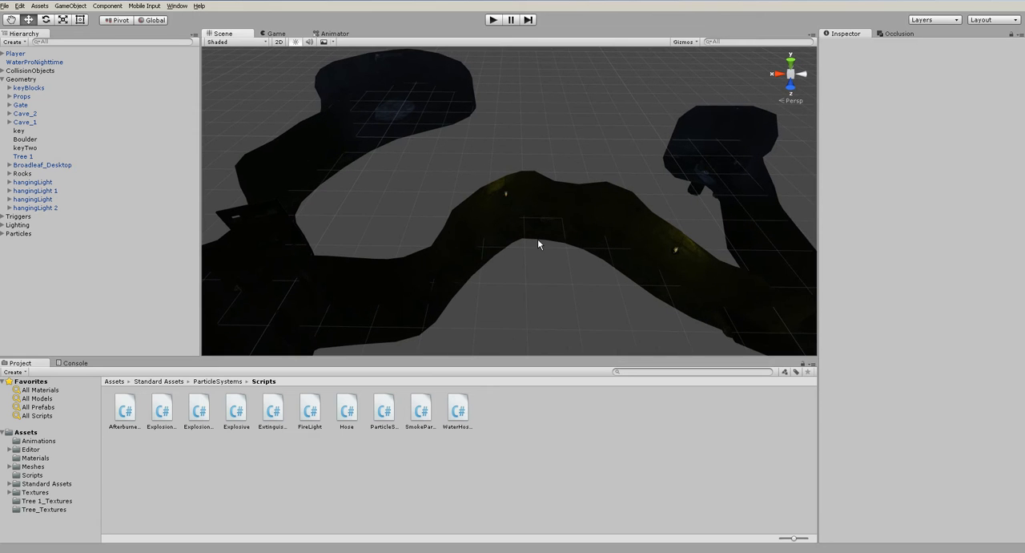
{"action": "left_click", "coordinate": [45, 198]}
{"action": "left_click", "coordinate": [44, 207]}
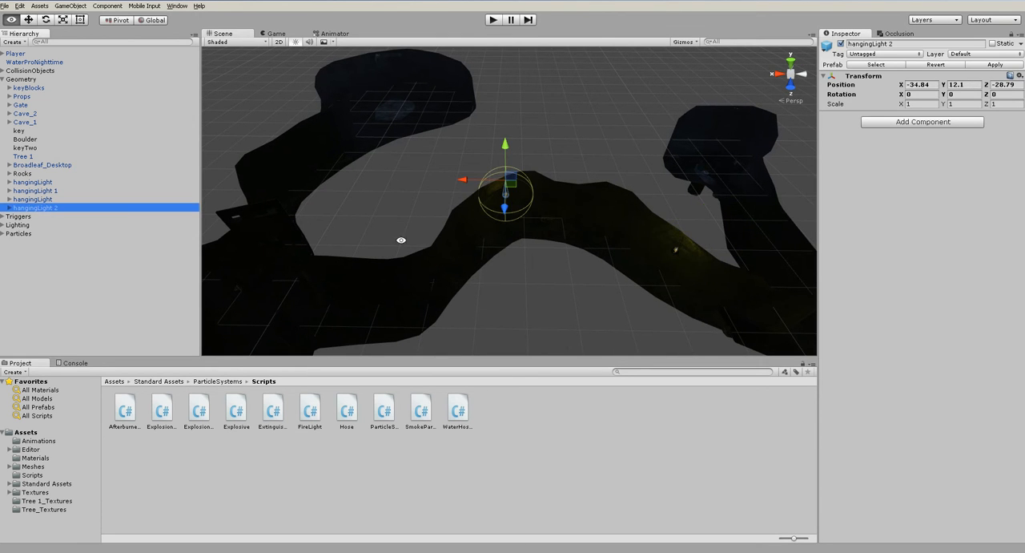
{"action": "left_click_drag", "start_coordinate": [401, 240], "coordinate": [568, 206], "text": "alt"}
{"action": "key", "text": "ctrl+d"}
{"action": "left_click_drag", "start_coordinate": [605, 162], "coordinate": [659, 168]}
{"action": "key", "text": "f"}
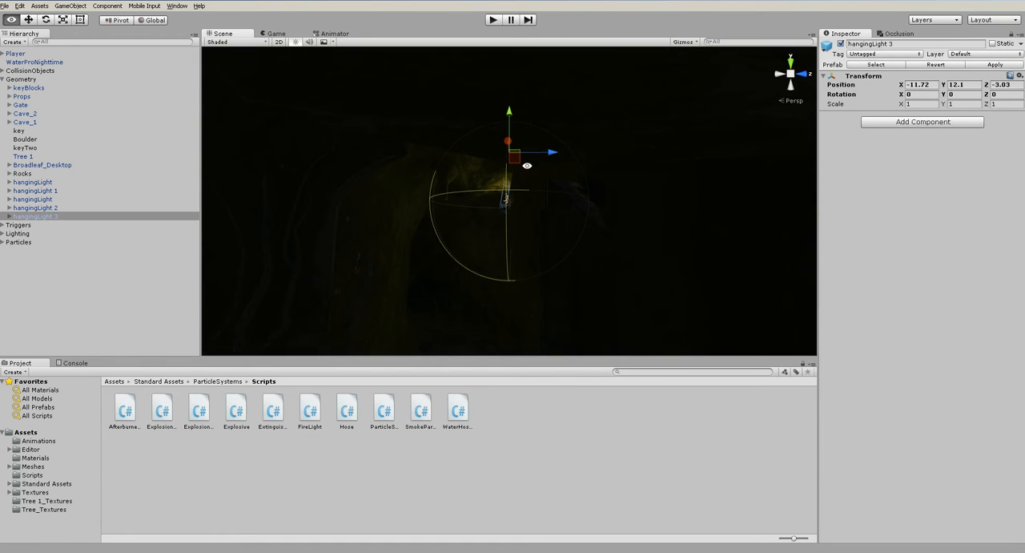
- Adjust hangingLight 3 to hang from the passage ceiling at about X -11.7, Y 10.1, Z -8.3, and deselect it
{"action": "left_click_drag", "start_coordinate": [540, 155], "coordinate": [482, 186]}
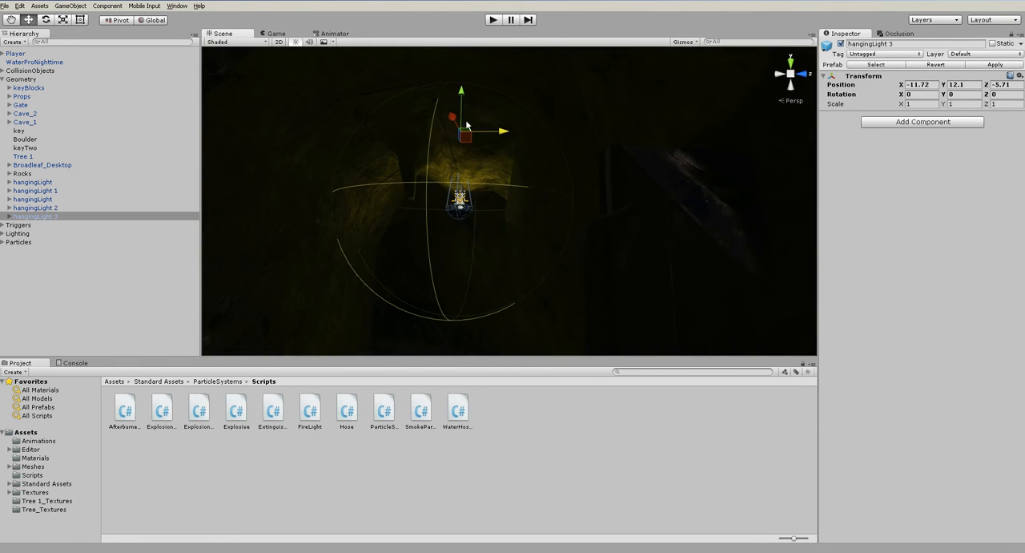
{"action": "left_click_drag", "start_coordinate": [461, 94], "coordinate": [462, 129]}
{"action": "left_click_drag", "start_coordinate": [503, 156], "coordinate": [517, 128]}
{"action": "left_click_drag", "start_coordinate": [422, 111], "coordinate": [421, 125]}
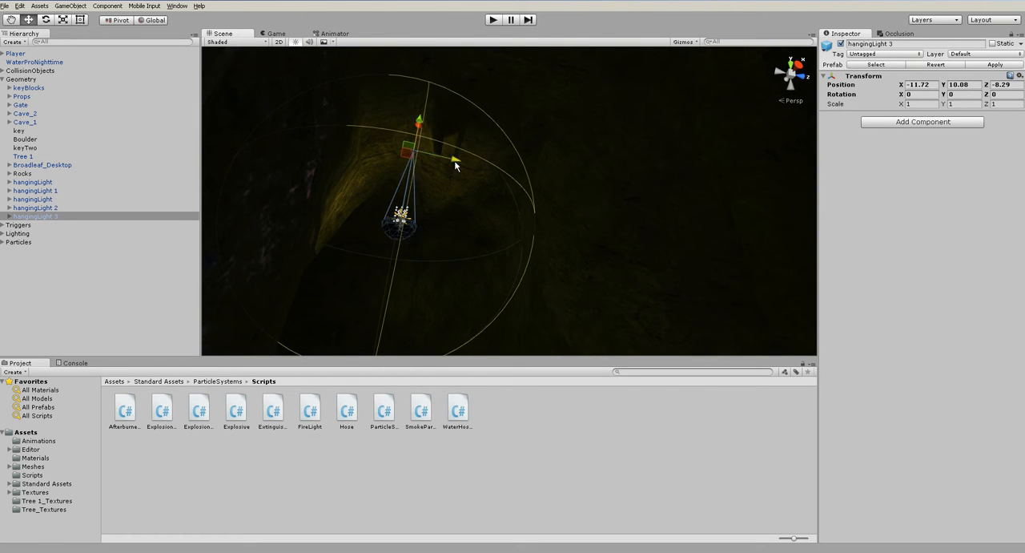
{"action": "left_click_drag", "start_coordinate": [455, 163], "coordinate": [446, 160]}
{"action": "left_click", "coordinate": [527, 443]}
- Run the scene and walk from the red pool through the stair passages to the blue-lit chamber, checking the hanging lights
{"action": "left_click_drag", "start_coordinate": [483, 286], "coordinate": [467, 231], "text": "alt"}
{"action": "scroll", "coordinate": [467, 231], "scroll_direction": "down", "scroll_amount": 10}
{"action": "scroll", "coordinate": [475, 234], "scroll_direction": "down", "scroll_amount": 5}
{"action": "left_click_drag", "start_coordinate": [473, 265], "coordinate": [293, 303], "text": "alt"}
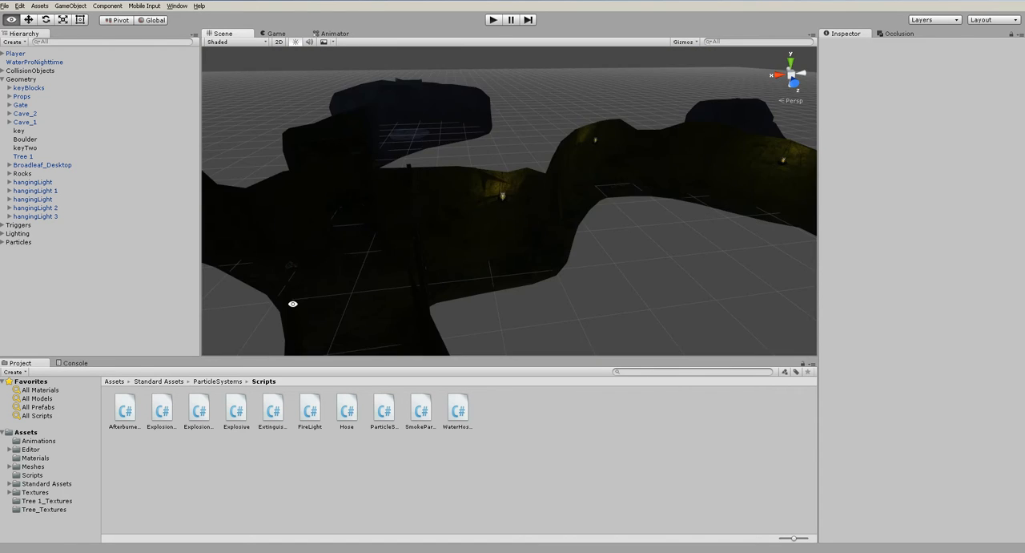
{"action": "middle_click_drag", "start_coordinate": [607, 200], "coordinate": [428, 163], "text": "alt"}
{"action": "scroll", "coordinate": [586, 220], "scroll_direction": "down", "scroll_amount": 4}
{"action": "scroll", "coordinate": [585, 219], "scroll_direction": "down", "scroll_amount": 2}
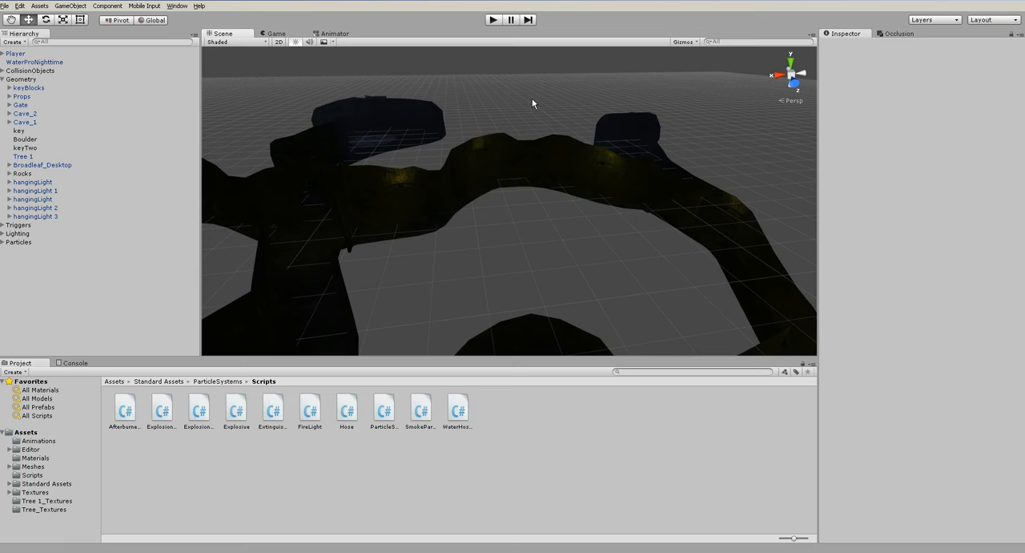
{"action": "left_click", "coordinate": [494, 19]}
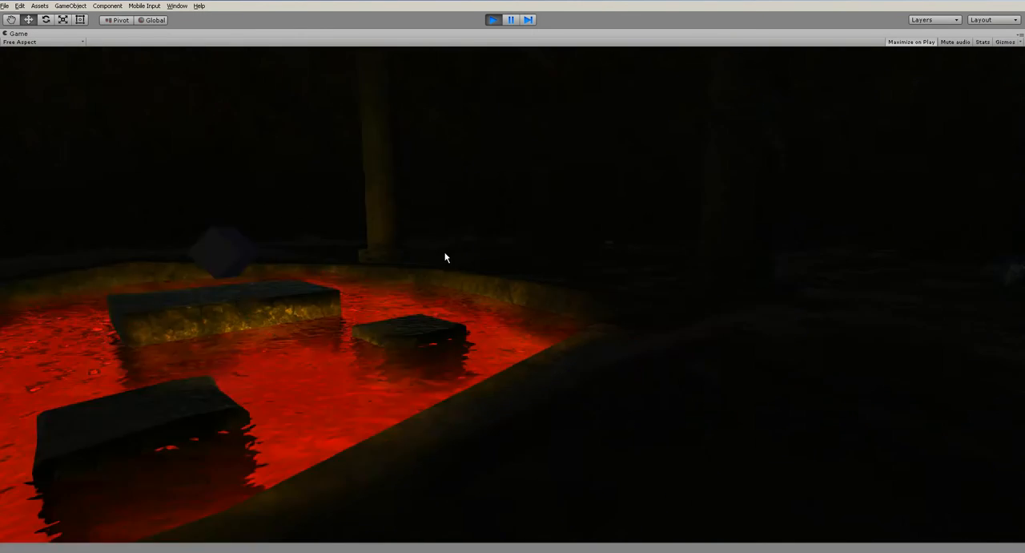
{"action": "key", "text": "w"}
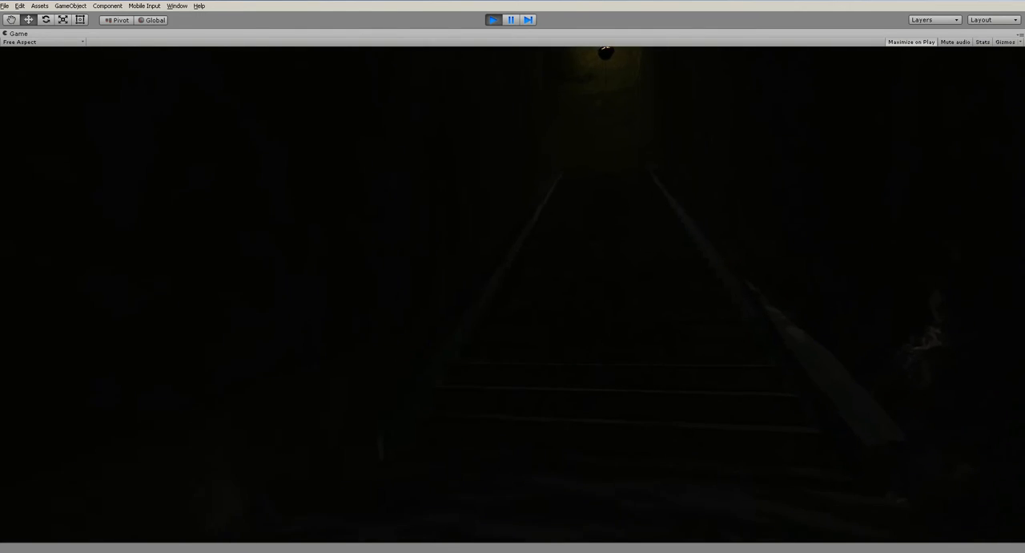
{"action": "key", "text": "w"}
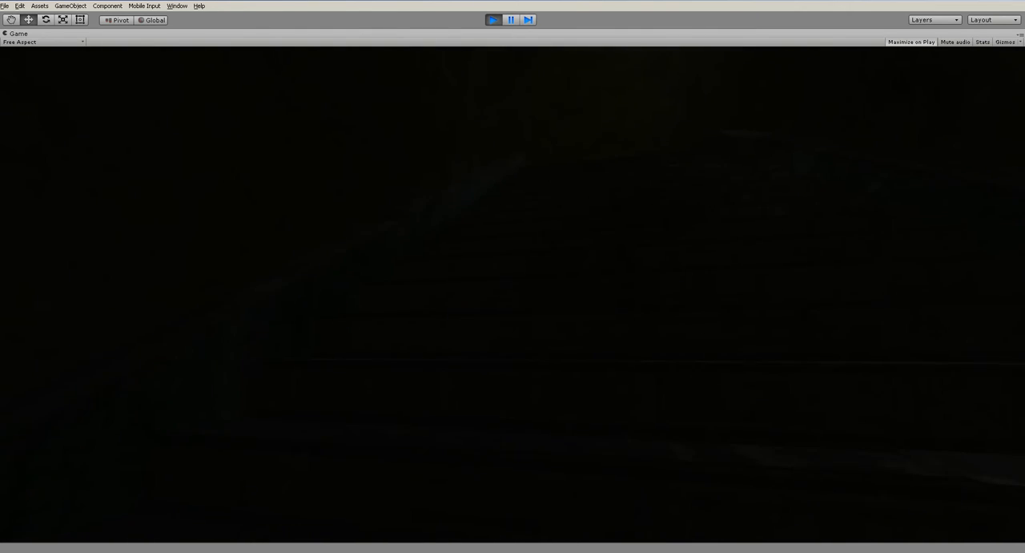
{"action": "key", "text": "w"}
{"action": "key", "text": "w"}
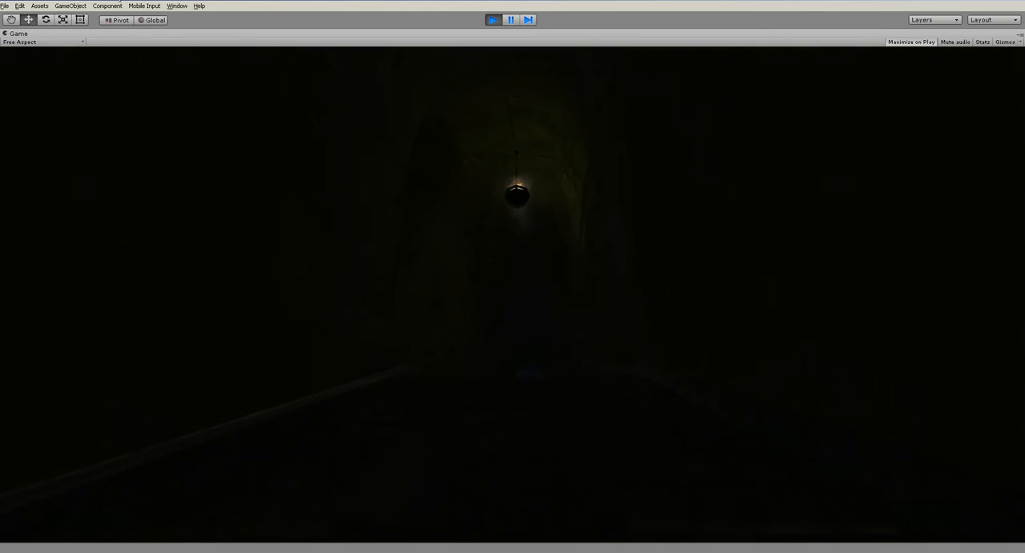
{"action": "key", "text": "w"}
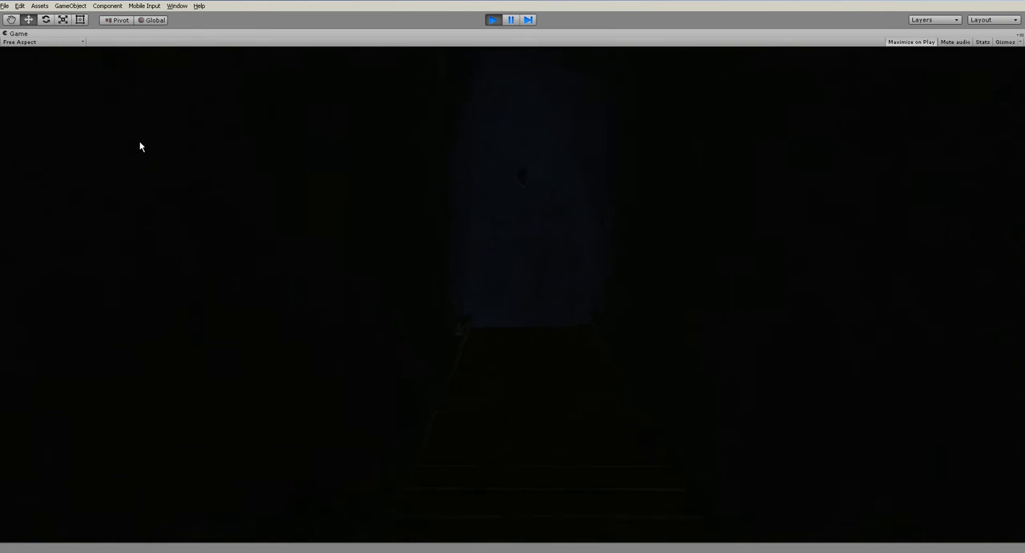
{"action": "key", "text": "w"}
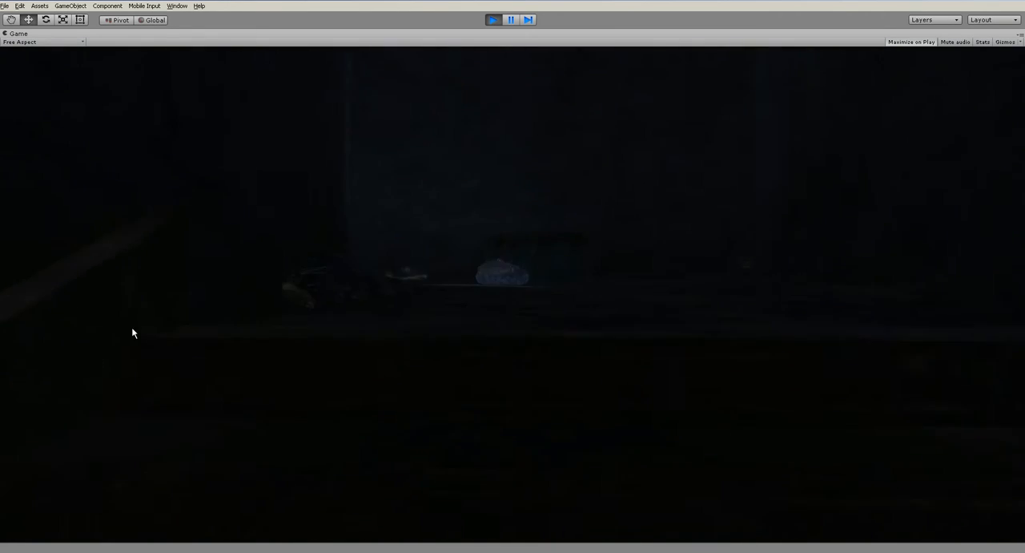
{"action": "key", "text": "w"}
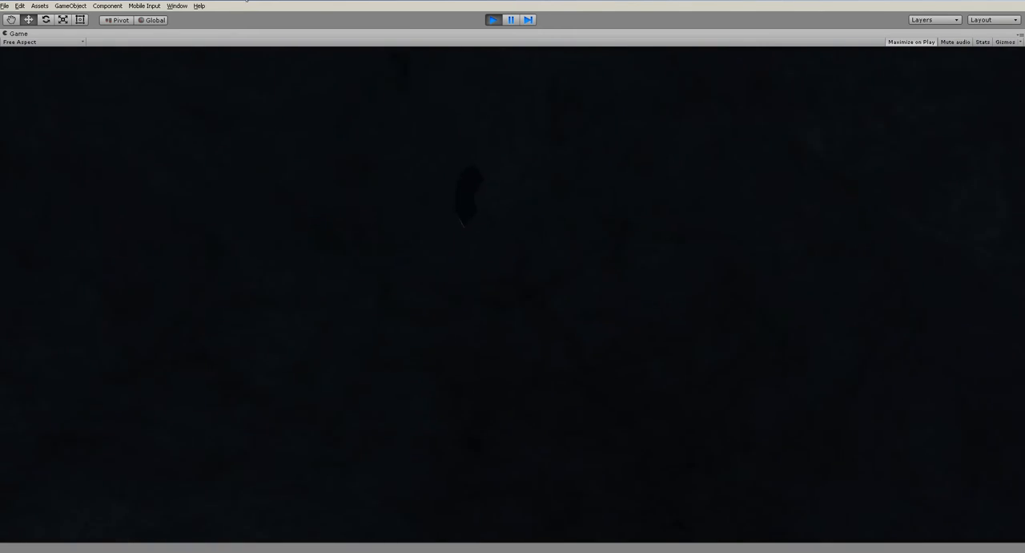
- Walk on through the tunnels with the newly placed hanging lights to check their brightness, and stop play mode
{"action": "key", "text": "w"}
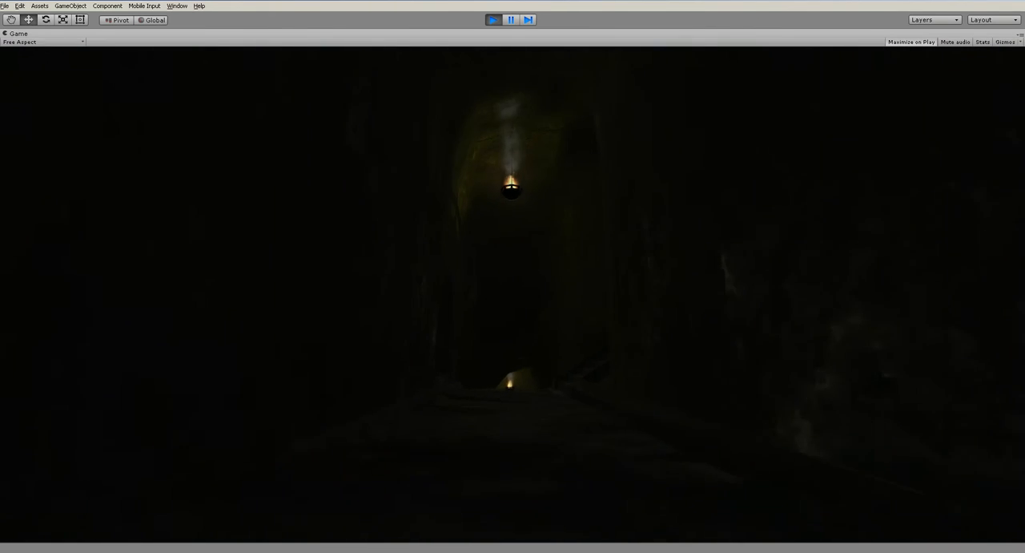
{"action": "key", "text": "w"}
{"action": "key", "text": "w"}
{"action": "key", "text": "w"}
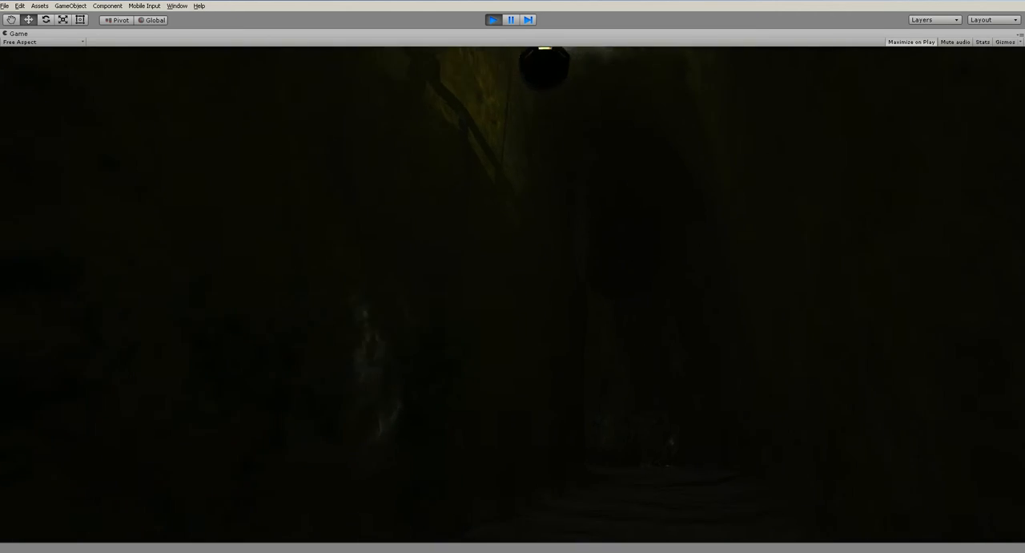
{"action": "key", "text": "w"}
{"action": "key", "text": "w"}
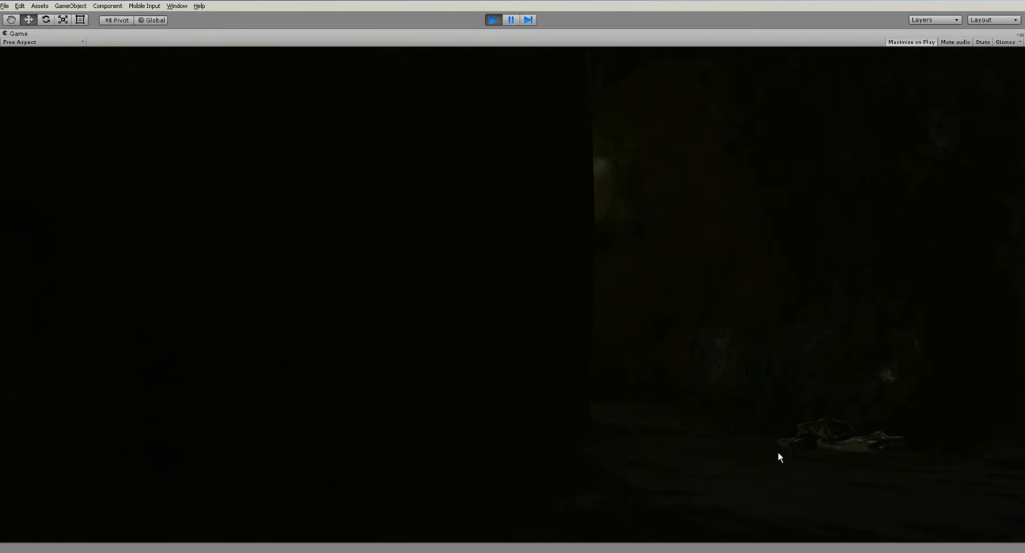
{"action": "key", "text": "w"}
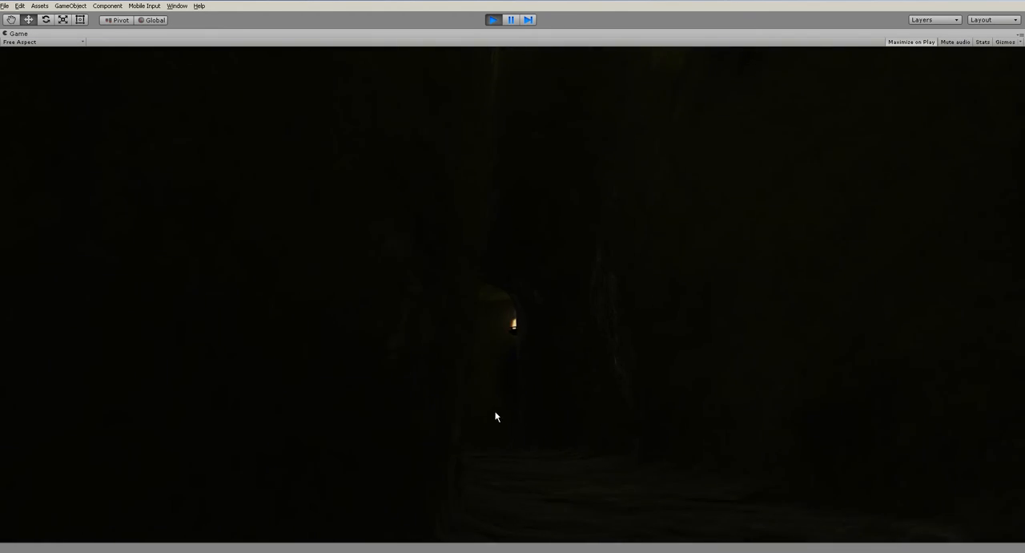
{"action": "key", "text": "w"}
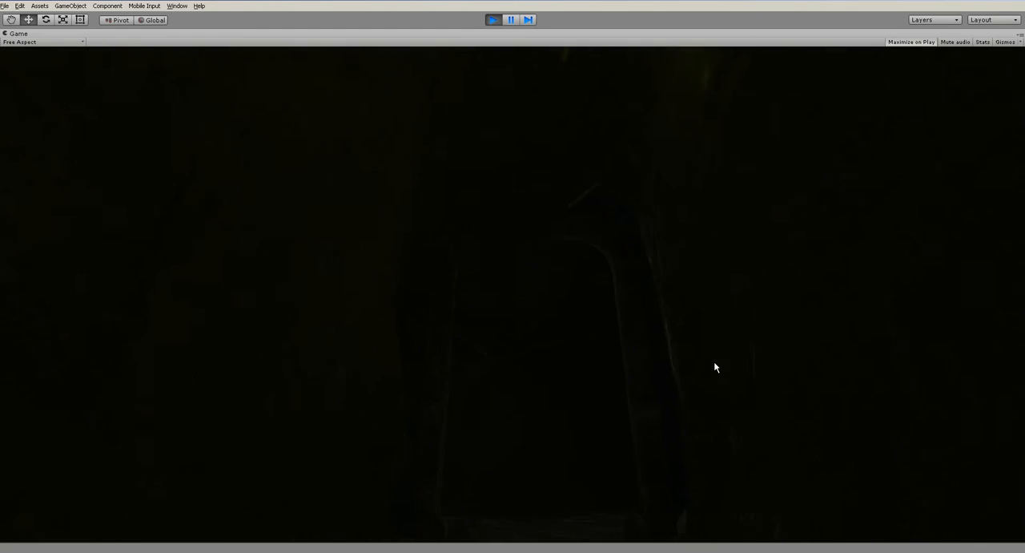
{"action": "key", "text": "ctrl+p"}
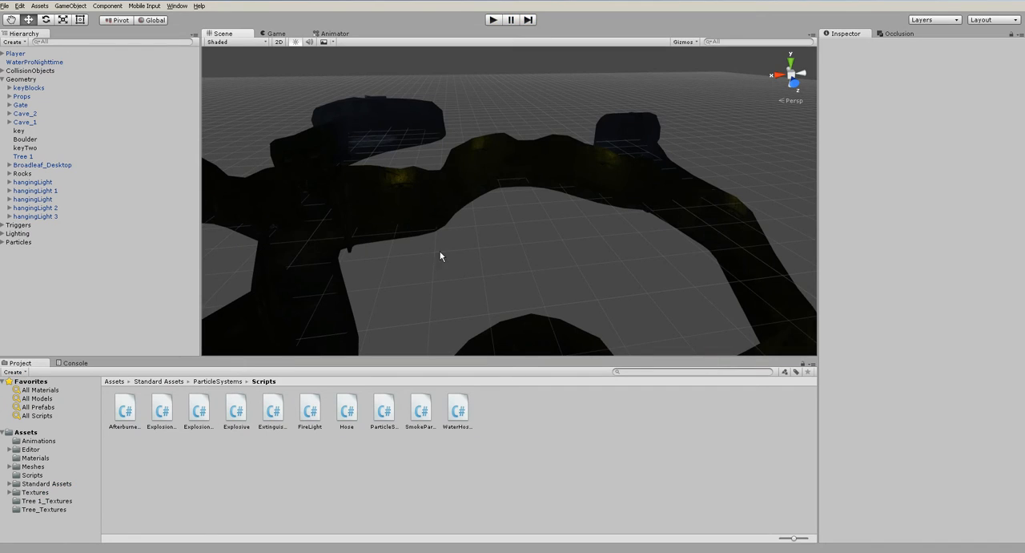
- Try a Custom reflection source without a cubemap in the scene's environment lighting, test it in play mode, and stop
{"action": "left_click", "coordinate": [177, 6]}
{"action": "left_click", "coordinate": [218, 182]}
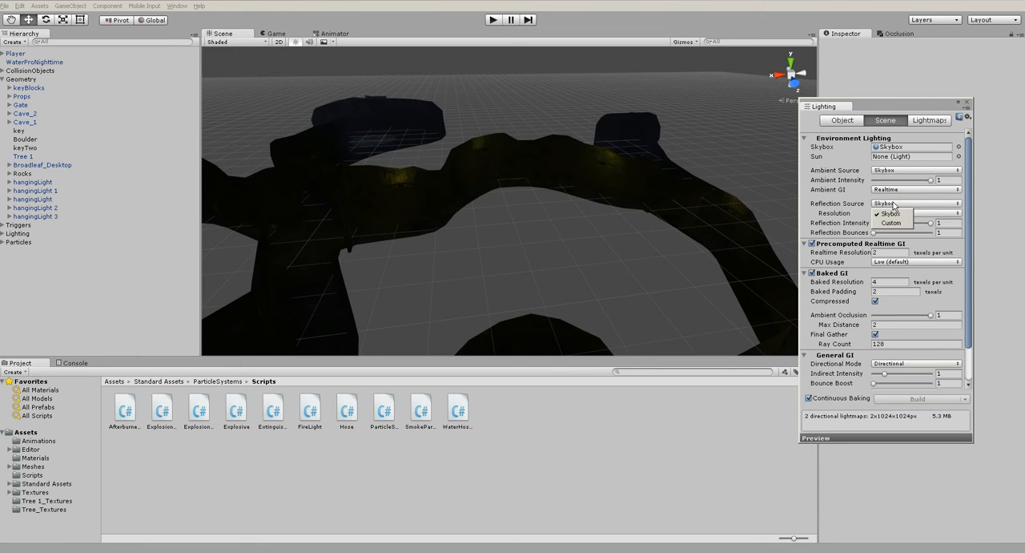
{"action": "left_click", "coordinate": [894, 224]}
{"action": "middle_click_drag", "start_coordinate": [651, 257], "coordinate": [514, 194]}
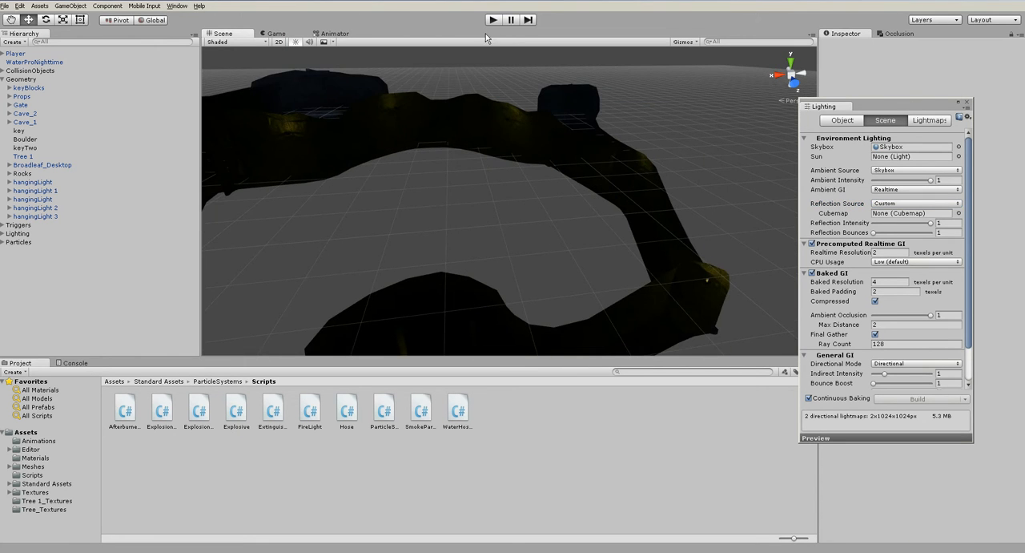
{"action": "left_click", "coordinate": [493, 20]}
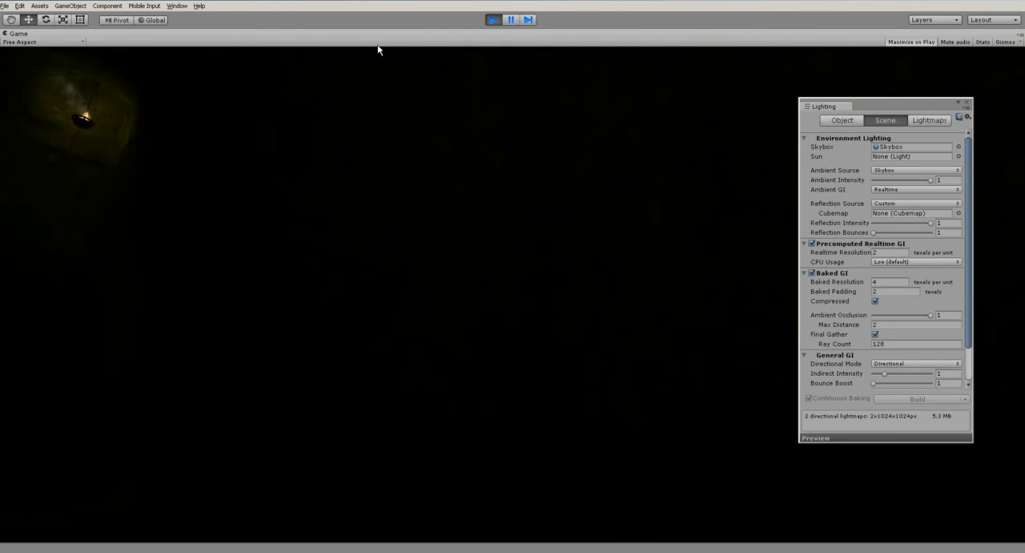
{"action": "left_click", "coordinate": [492, 19]}
- Set the environment reflection source to Skybox and the reflection intensity to 0.25
{"action": "left_click", "coordinate": [899, 207]}
{"action": "left_click", "coordinate": [889, 214]}
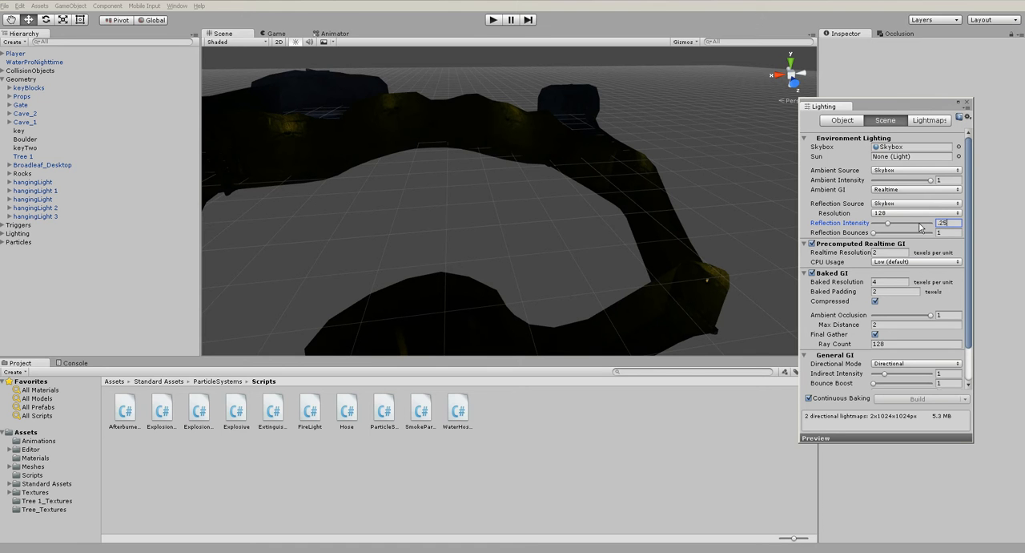
- Test higher reflection intensity and bounces in play mode, stop, and set the scene's reflection intensity to 0.5
{"action": "left_click", "coordinate": [493, 20]}
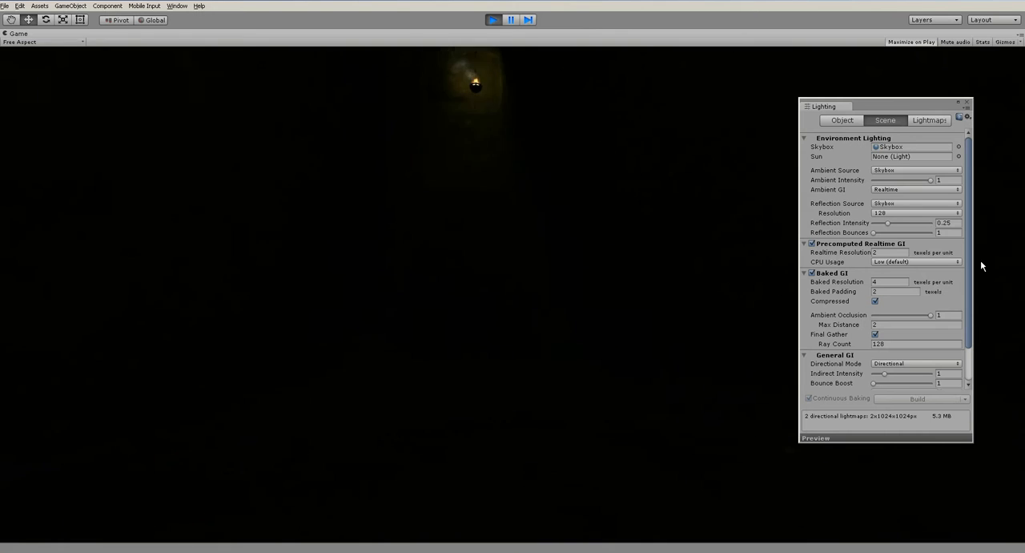
{"action": "left_click_drag", "start_coordinate": [887, 223], "coordinate": [901, 239]}
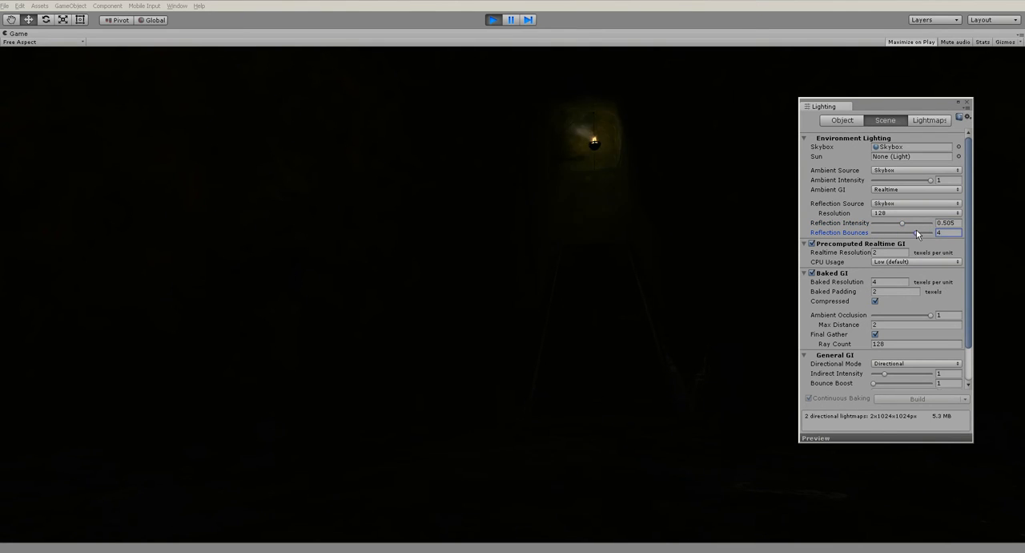
{"action": "left_click_drag", "start_coordinate": [934, 230], "coordinate": [845, 224]}
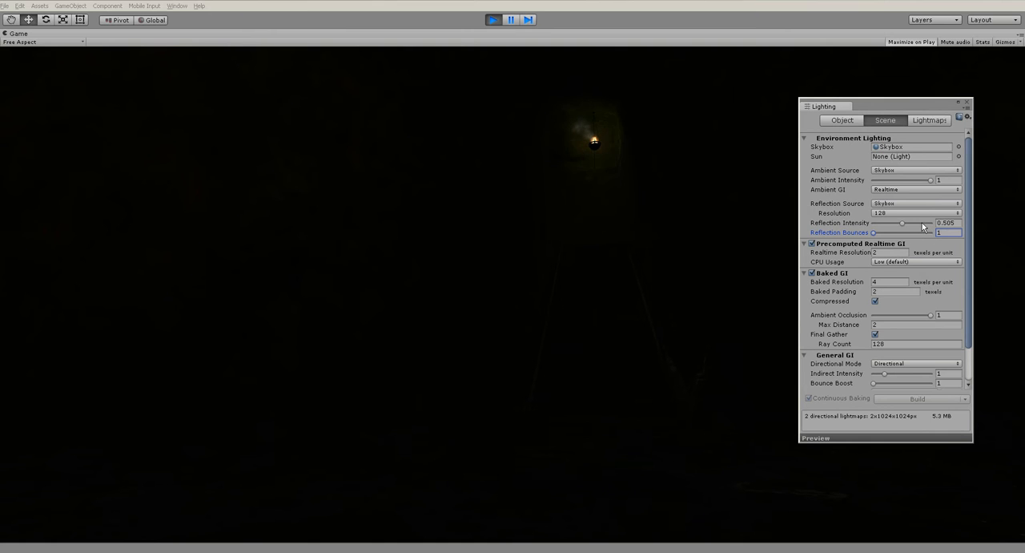
{"action": "left_click", "coordinate": [492, 19]}
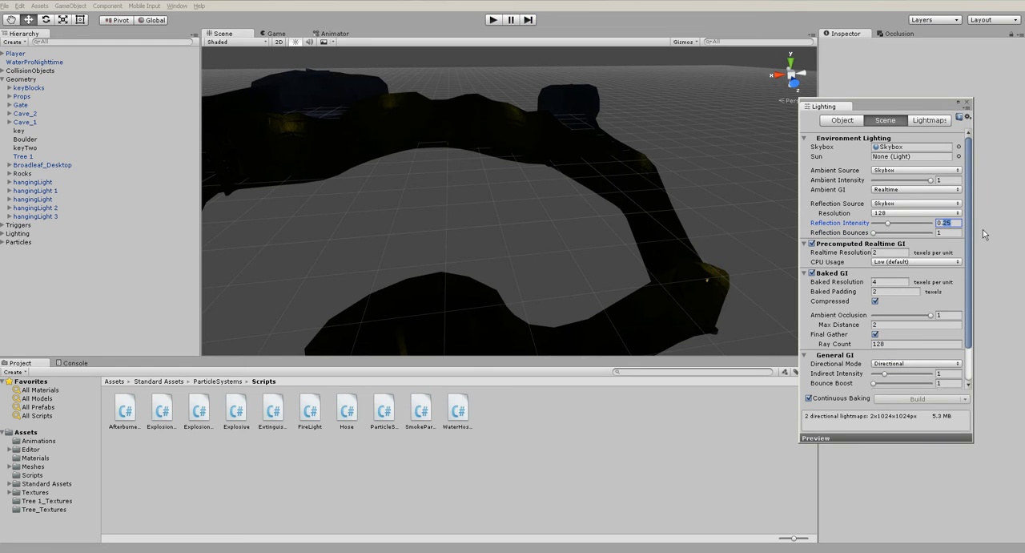
{"action": "type", "text": "0.5"}
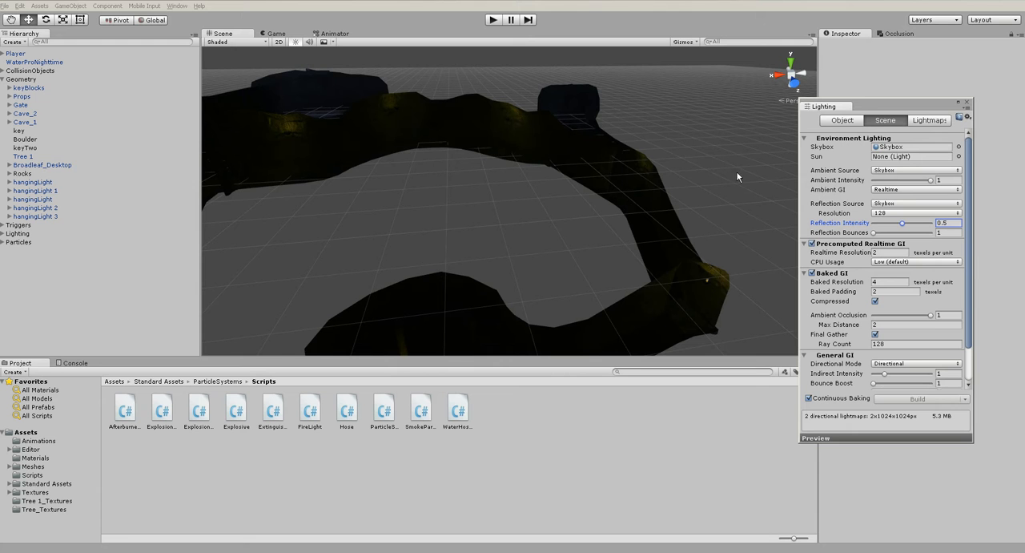
- Run the scene, walk through the cave passages past the hanging lights and tree to check the reflections, and stop play mode
{"action": "key", "text": "ctrl+p"}
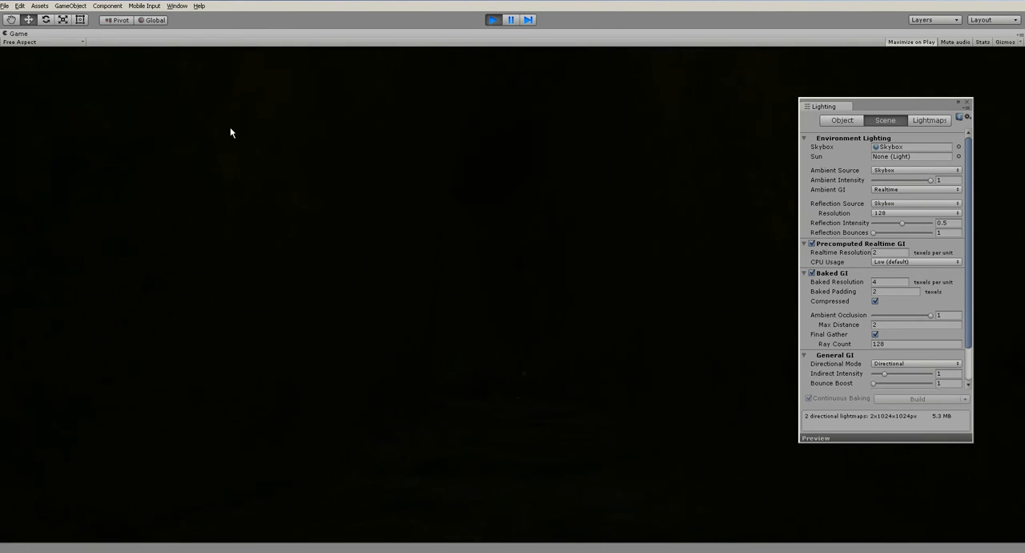
{"action": "key", "text": "w"}
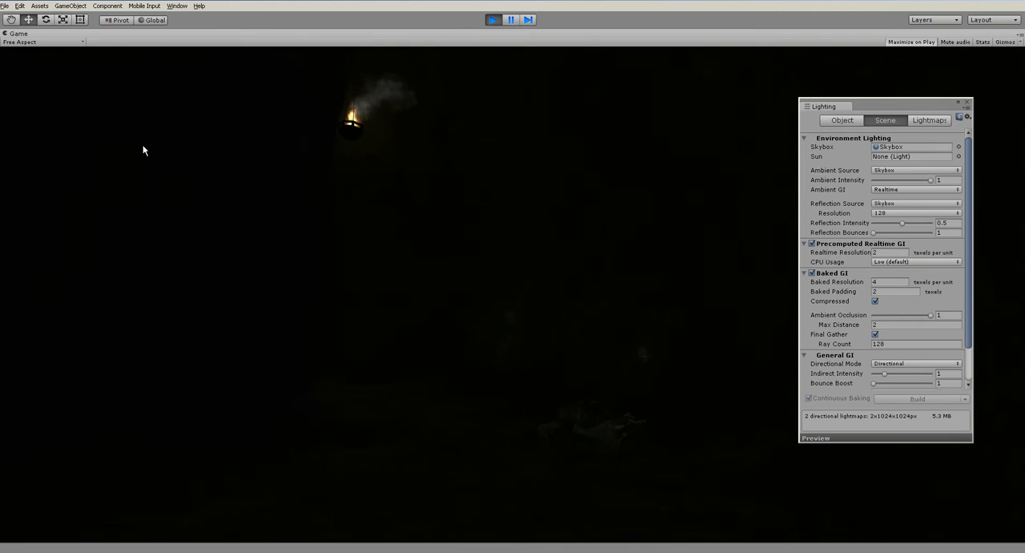
{"action": "key", "text": "w"}
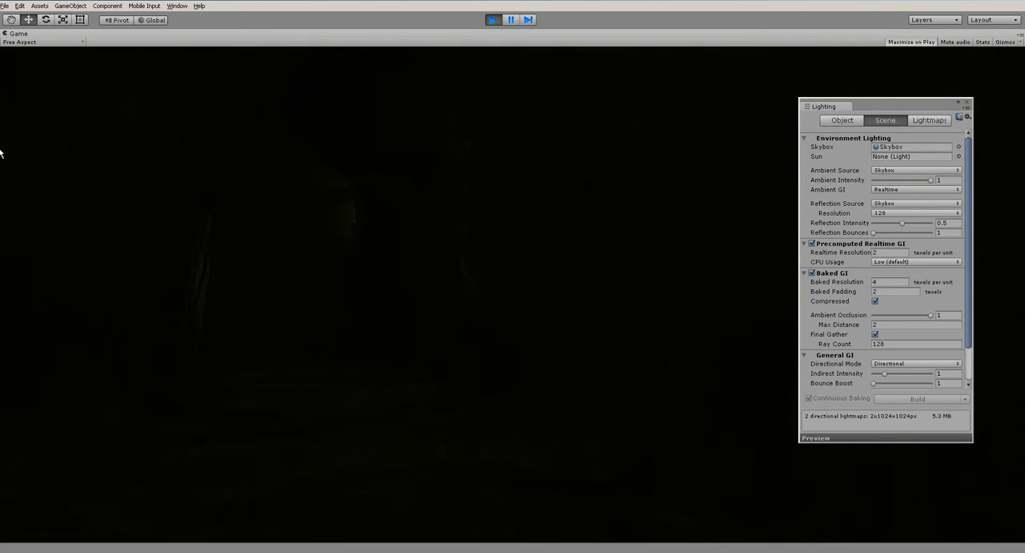
{"action": "key", "text": "w"}
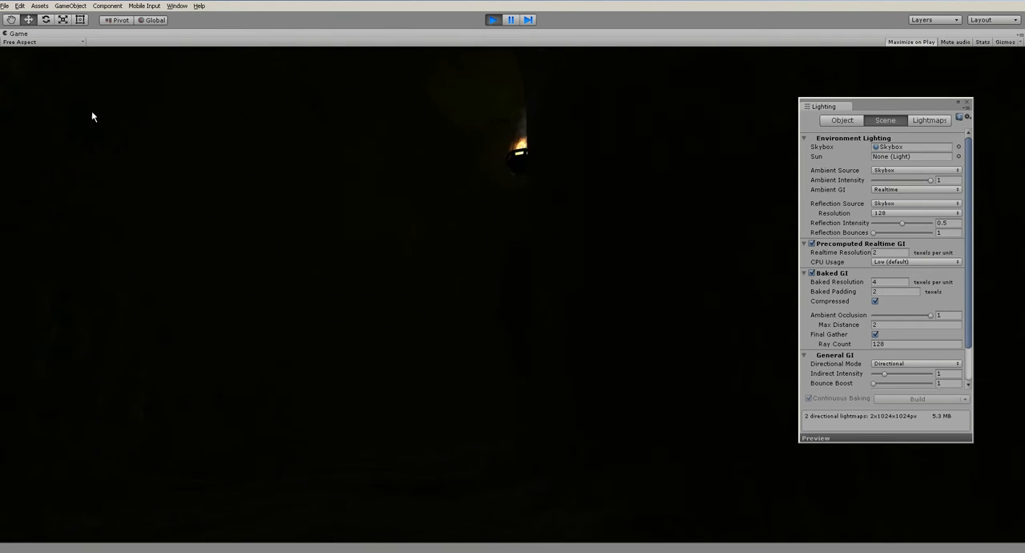
{"action": "key", "text": "w"}
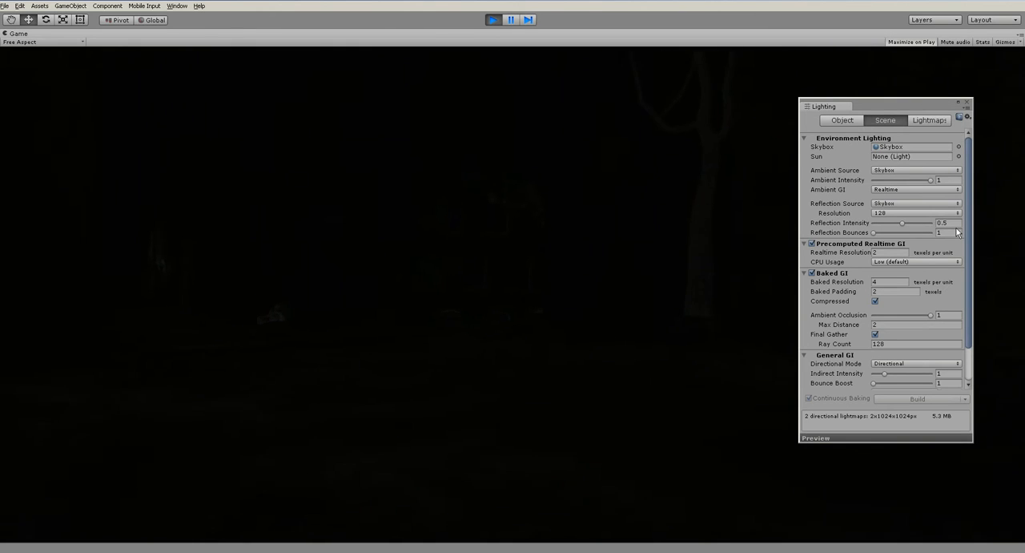
{"action": "left_click", "coordinate": [1006, 221]}
{"action": "key", "text": "w"}
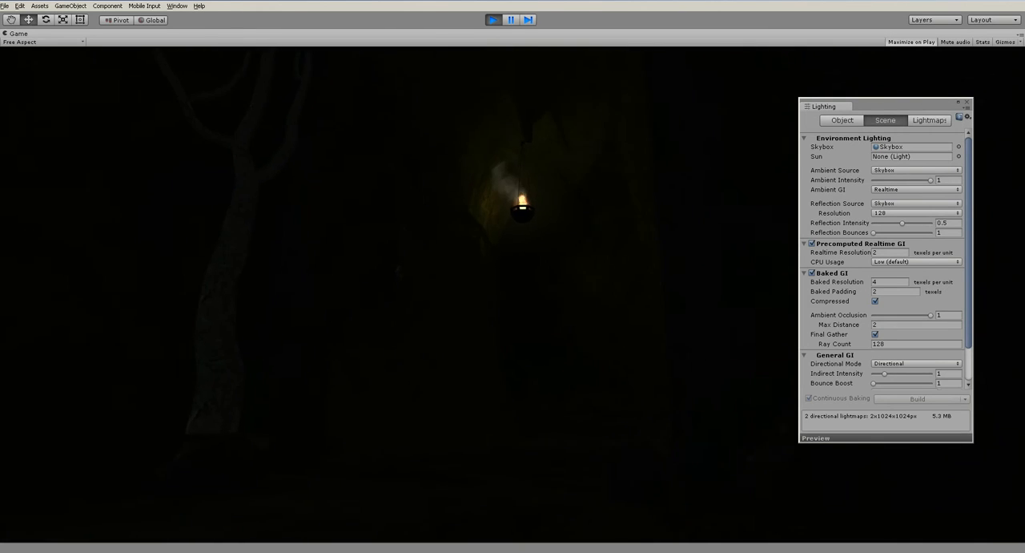
{"action": "key", "text": "Escape"}
{"action": "key", "text": "ctrl+p"}
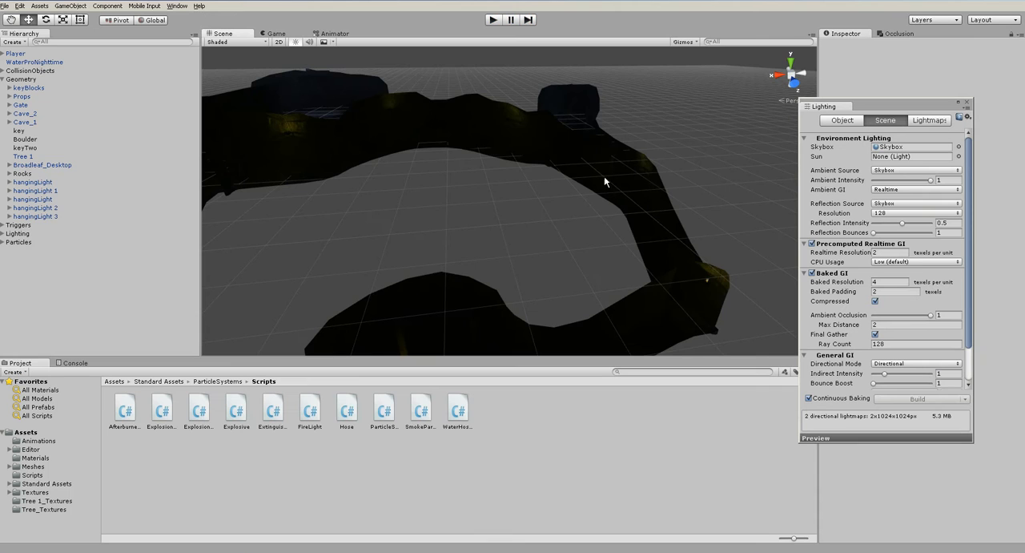
- Duplicate hangingLight 3, place the copy farther along the tunnel at about X 8.7, Z -3.3, and adjust it against the ceiling
{"action": "double_click", "coordinate": [44, 216]}
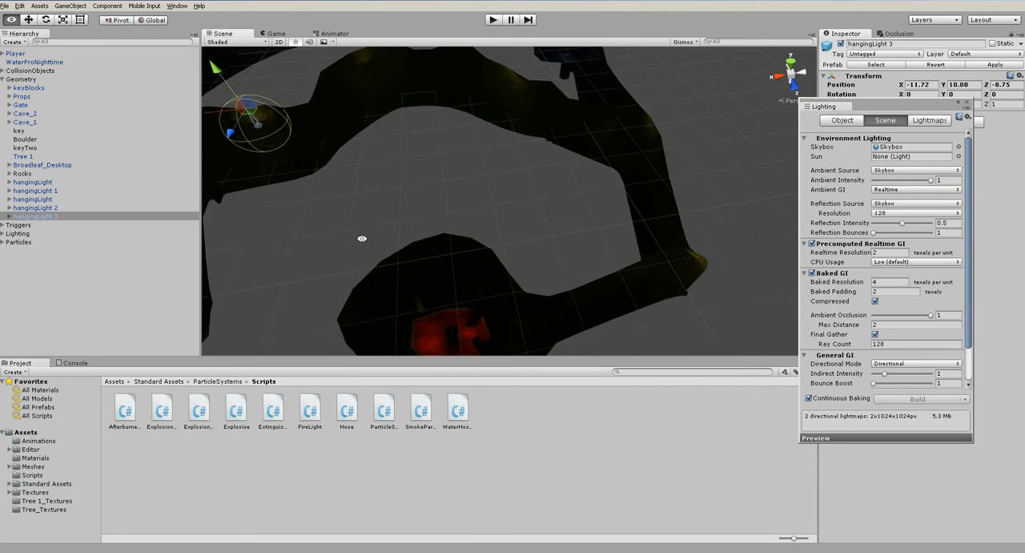
{"action": "key", "text": "ctrl+d"}
{"action": "left_click_drag", "start_coordinate": [557, 154], "coordinate": [450, 192]}
{"action": "key", "text": "f"}
{"action": "left_click_drag", "start_coordinate": [464, 261], "coordinate": [656, 165], "text": "alt"}
{"action": "left_click_drag", "start_coordinate": [538, 175], "coordinate": [516, 167]}
{"action": "left_click_drag", "start_coordinate": [489, 122], "coordinate": [490, 145]}
{"action": "scroll", "coordinate": [527, 253], "scroll_direction": "up", "scroll_amount": 5}
{"action": "scroll", "coordinate": [528, 248], "scroll_direction": "up", "scroll_amount": 4}
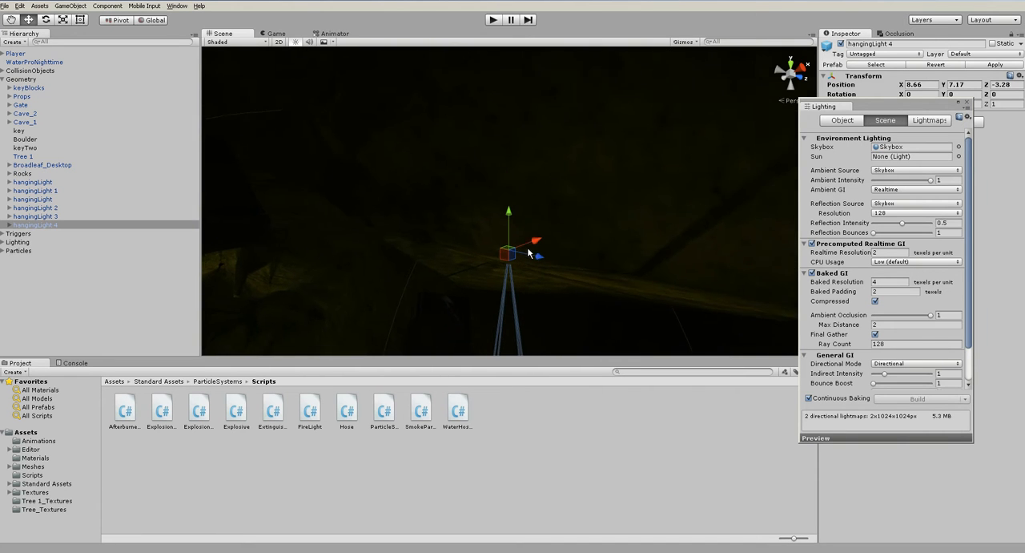
{"action": "scroll", "coordinate": [525, 247], "scroll_direction": "down", "scroll_amount": 7}
{"action": "left_click_drag", "start_coordinate": [510, 225], "coordinate": [490, 266]}
- Duplicate hangingLight 4 and hang the copy from the tunnel ceiling at about X 34.8, Y 10.9, Z -18
{"action": "scroll", "coordinate": [453, 227], "scroll_direction": "down", "scroll_amount": 6}
{"action": "key", "text": "ctrl+d"}
{"action": "left_click_drag", "start_coordinate": [519, 214], "coordinate": [259, 152]}
{"action": "key", "text": "f"}
{"action": "left_click_drag", "start_coordinate": [348, 224], "coordinate": [705, 97], "text": "alt"}
{"action": "scroll", "coordinate": [572, 174], "scroll_direction": "up", "scroll_amount": 3}
{"action": "left_click_drag", "start_coordinate": [541, 158], "coordinate": [563, 152], "text": "alt"}
{"action": "left_click_drag", "start_coordinate": [508, 89], "coordinate": [518, 27]}
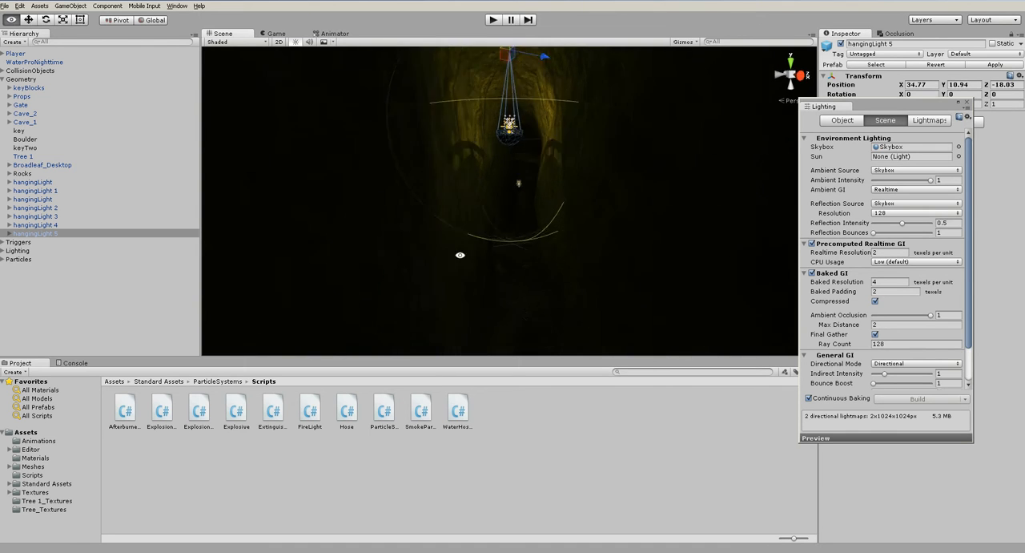
- Duplicate hangingLight 5 and hang the copy at the passage junction at about X 79.8, Y 10.9, Z -3.3
{"action": "left_click_drag", "start_coordinate": [536, 170], "coordinate": [491, 206], "text": "alt"}
{"action": "scroll", "coordinate": [491, 205], "scroll_direction": "down", "scroll_amount": 3}
{"action": "left_click_drag", "start_coordinate": [507, 152], "coordinate": [393, 207]}
{"action": "left_click_drag", "start_coordinate": [433, 183], "coordinate": [573, 114], "text": "alt"}
{"action": "left_click_drag", "start_coordinate": [539, 152], "coordinate": [455, 57], "text": "alt"}
{"action": "left_click_drag", "start_coordinate": [492, 118], "coordinate": [562, 211], "text": "alt"}
{"action": "scroll", "coordinate": [473, 213], "scroll_direction": "up", "scroll_amount": 4}
{"action": "scroll", "coordinate": [451, 188], "scroll_direction": "down", "scroll_amount": 5}
{"action": "key", "text": "ctrl+d"}
{"action": "left_click_drag", "start_coordinate": [559, 174], "coordinate": [472, 187]}
{"action": "key", "text": "f"}
{"action": "scroll", "coordinate": [472, 187], "scroll_direction": "up", "scroll_amount": 3}
{"action": "left_click_drag", "start_coordinate": [529, 164], "coordinate": [553, 171]}
{"action": "scroll", "coordinate": [540, 177], "scroll_direction": "up", "scroll_amount": 5}
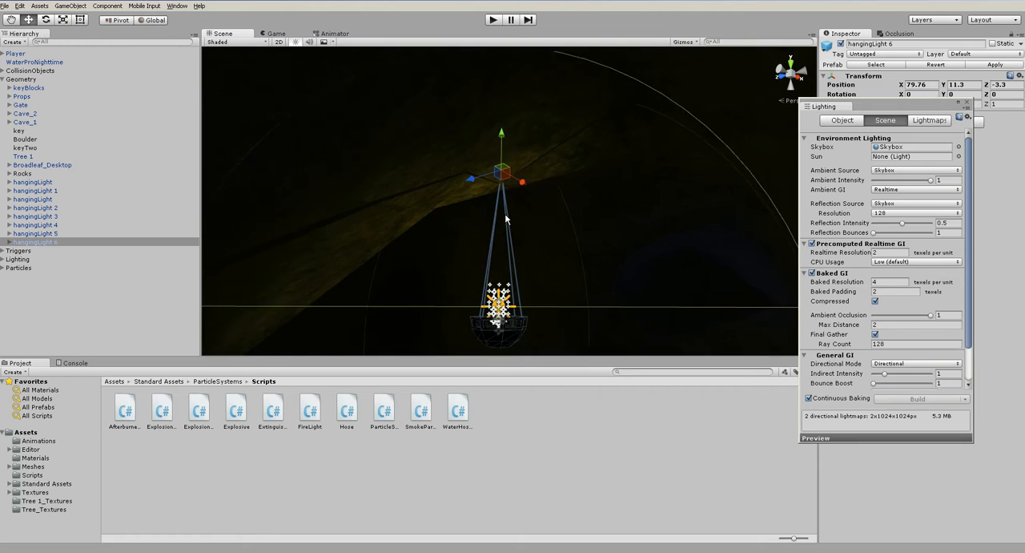
{"action": "left_click_drag", "start_coordinate": [504, 137], "coordinate": [503, 148]}
{"action": "scroll", "coordinate": [528, 235], "scroll_direction": "down", "scroll_amount": 5}
{"action": "scroll", "coordinate": [528, 253], "scroll_direction": "down", "scroll_amount": 3}
- Duplicate hangingLight 6 and hang the copy in the branching tunnel at about X 98.8, Y 11.8, Z 24.6
{"action": "left_click", "coordinate": [356, 179]}
{"action": "left_click", "coordinate": [46, 245]}
{"action": "left_click_drag", "start_coordinate": [448, 180], "coordinate": [515, 256], "text": "alt"}
{"action": "scroll", "coordinate": [529, 223], "scroll_direction": "down", "scroll_amount": 4}
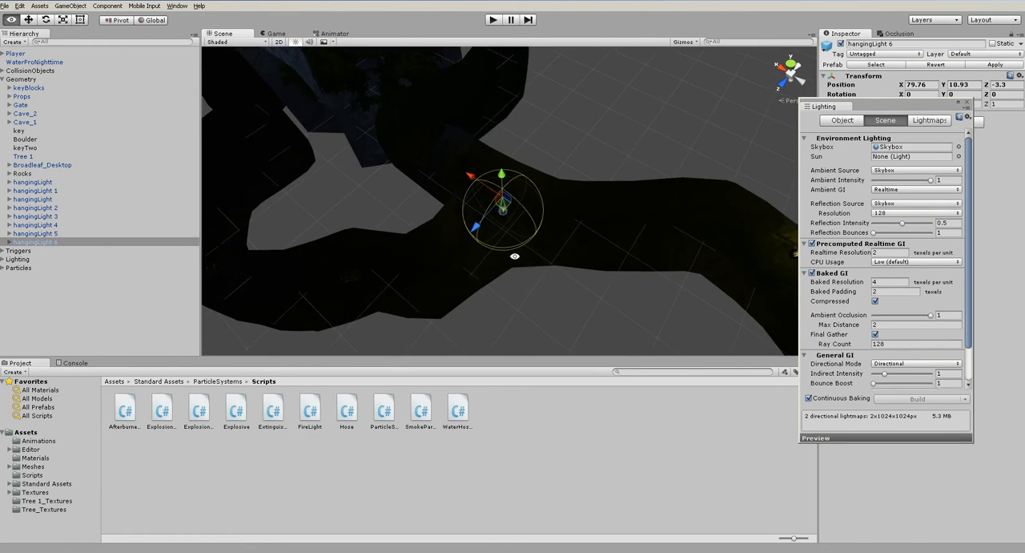
{"action": "middle_click_drag", "start_coordinate": [525, 242], "coordinate": [643, 233]}
{"action": "key", "text": "ctrl+d"}
{"action": "left_click_drag", "start_coordinate": [611, 207], "coordinate": [357, 282]}
{"action": "key", "text": "f"}
{"action": "left_click_drag", "start_coordinate": [492, 259], "coordinate": [497, 178], "text": "alt"}
{"action": "middle_click_drag", "start_coordinate": [496, 177], "coordinate": [488, 193]}
{"action": "scroll", "coordinate": [488, 193], "scroll_direction": "up", "scroll_amount": 3}
{"action": "left_click_drag", "start_coordinate": [484, 178], "coordinate": [504, 138]}
- Set the Pixel Light Count to 20 for the Fantastic level in the project's quality settings
{"action": "left_click", "coordinate": [536, 450]}
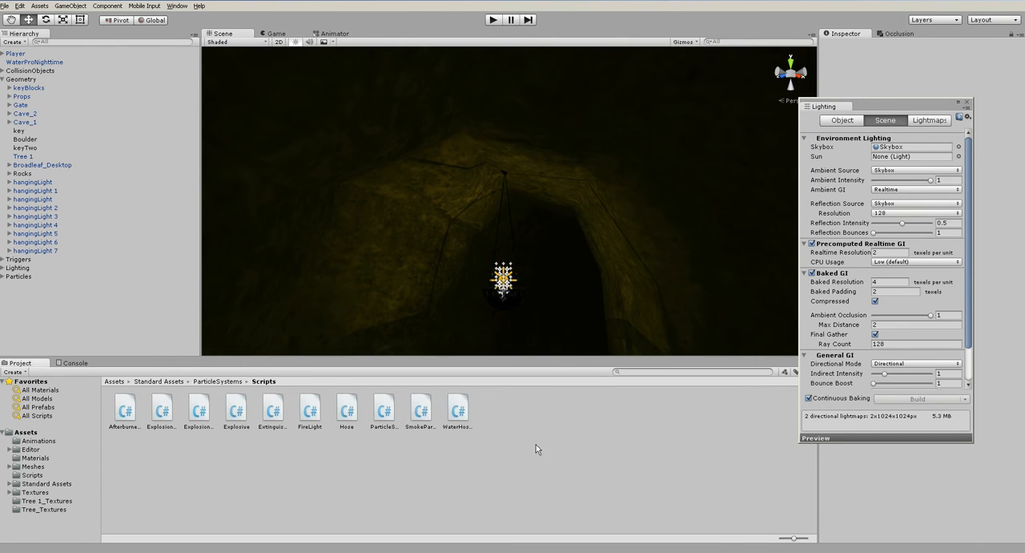
{"action": "left_click", "coordinate": [20, 6]}
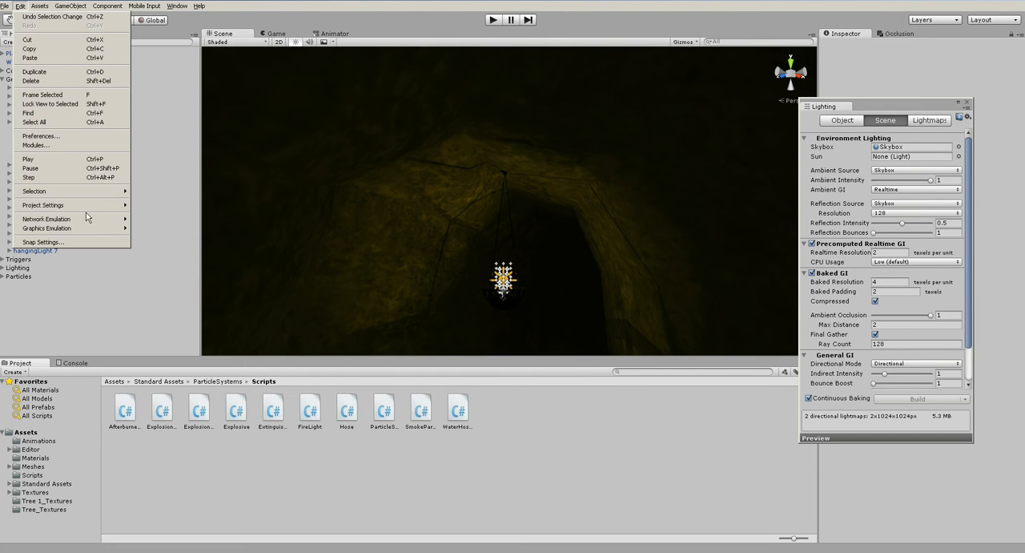
{"action": "mouse_move", "coordinate": [83, 206]}
{"action": "left_click", "coordinate": [147, 268]}
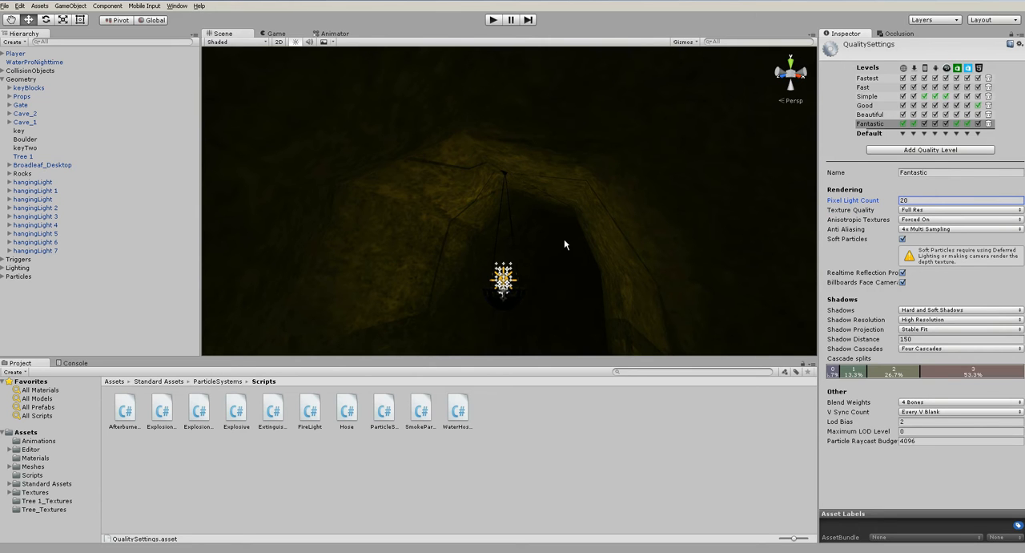
{"action": "left_click", "coordinate": [885, 201]}
- Duplicate hangingLight 7 and place the copy farther around the tunnel bend at about X 125.3, Y 11.4, Z 9.8
{"action": "left_click", "coordinate": [112, 251]}
{"action": "left_click_drag", "start_coordinate": [468, 211], "coordinate": [734, 259], "text": "alt"}
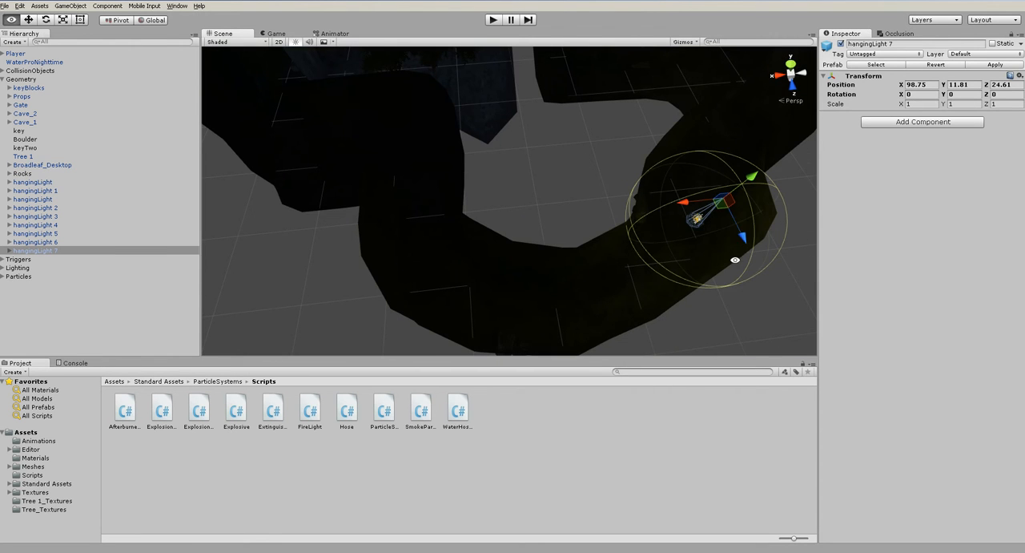
{"action": "key", "text": "ctrl+d"}
{"action": "left_click_drag", "start_coordinate": [723, 211], "coordinate": [514, 308]}
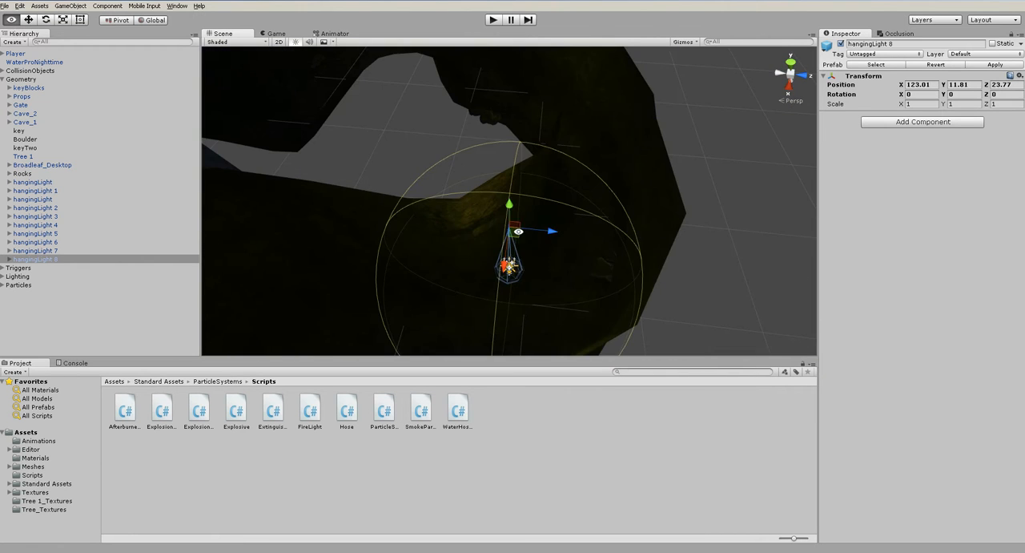
{"action": "left_click_drag", "start_coordinate": [515, 238], "coordinate": [494, 237]}
{"action": "left_click_drag", "start_coordinate": [511, 233], "coordinate": [348, 240], "text": "alt"}
{"action": "scroll", "coordinate": [542, 132], "scroll_direction": "down", "scroll_amount": 6}
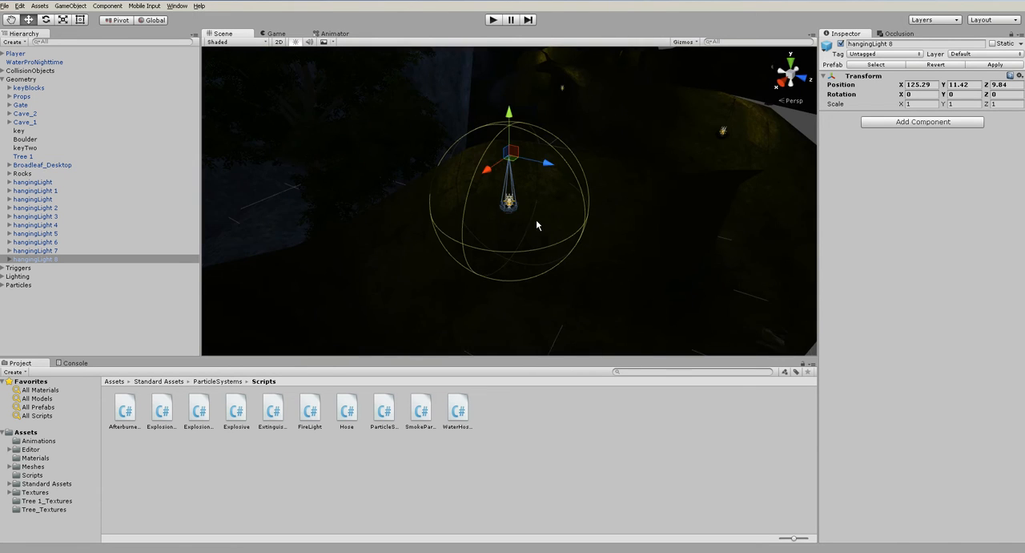
{"action": "scroll", "coordinate": [537, 241], "scroll_direction": "down", "scroll_amount": 7}
{"action": "left_click", "coordinate": [719, 257]}
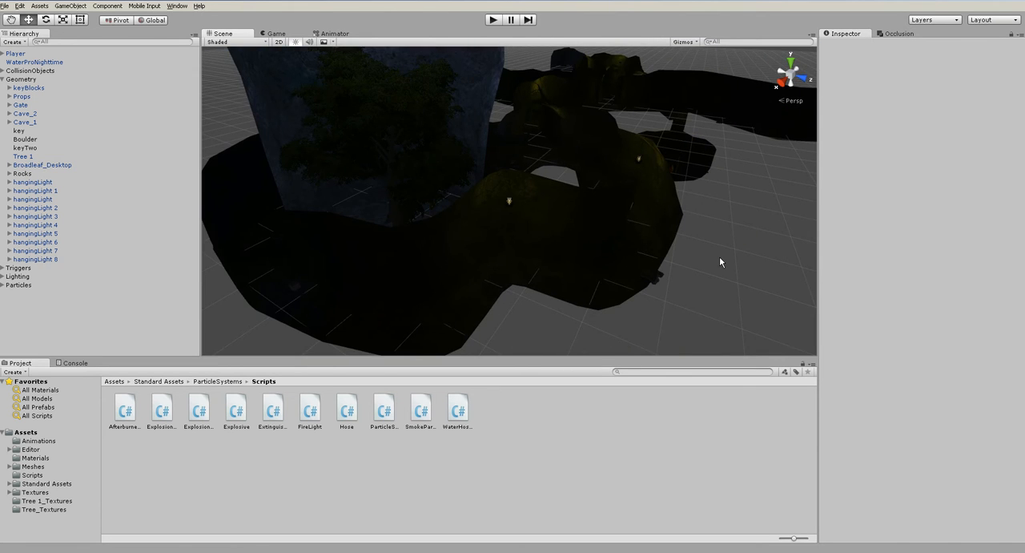
- Duplicate hangingLight 8 and place the copy in the passage beside the tree chamber at about X 142.4, Y 11.4, Z 6.8
{"action": "left_click", "coordinate": [82, 259]}
{"action": "key", "text": "ctrl+d"}
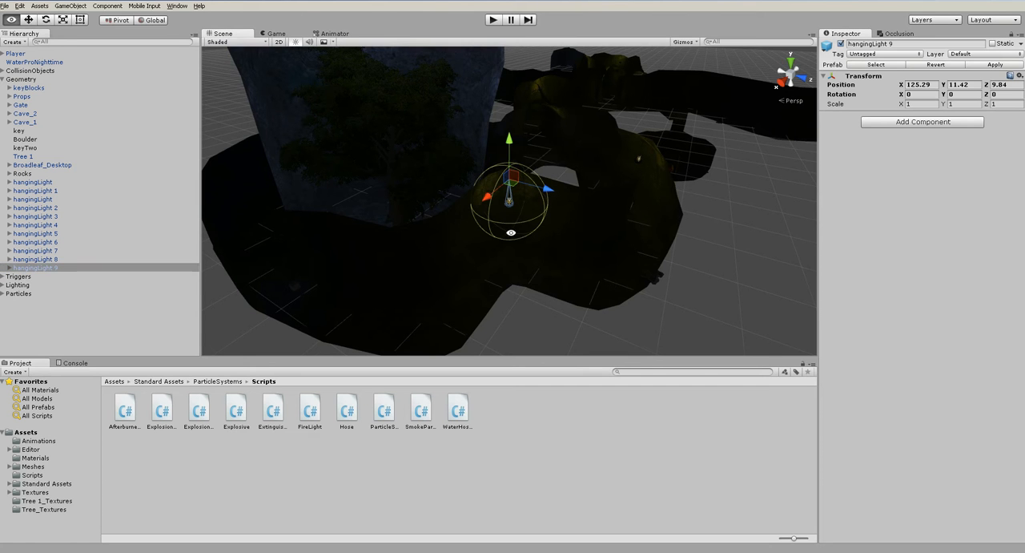
{"action": "left_click_drag", "start_coordinate": [353, 222], "coordinate": [385, 229], "text": "alt"}
{"action": "left_click_drag", "start_coordinate": [509, 200], "coordinate": [396, 286]}
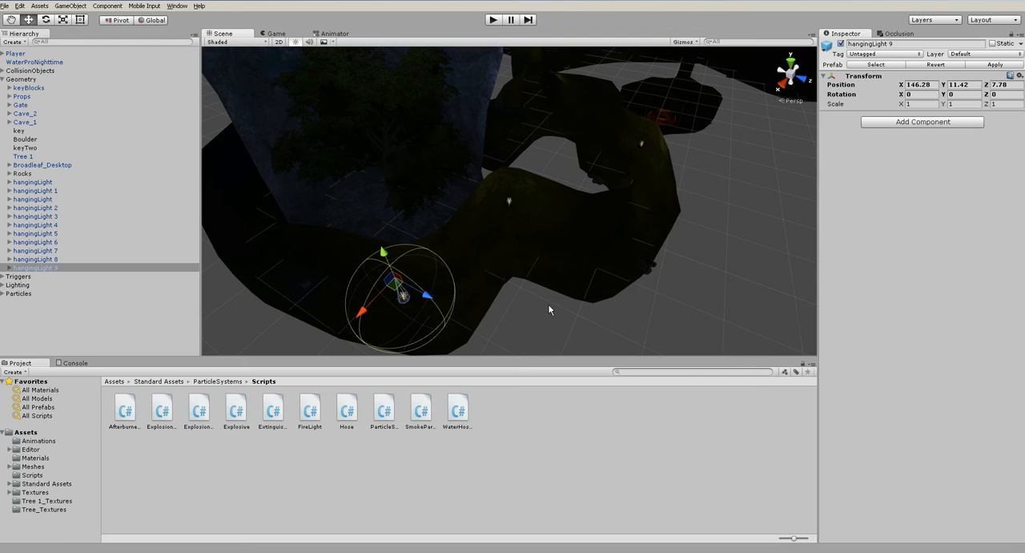
{"action": "left_click_drag", "start_coordinate": [489, 241], "coordinate": [302, 153], "text": "alt"}
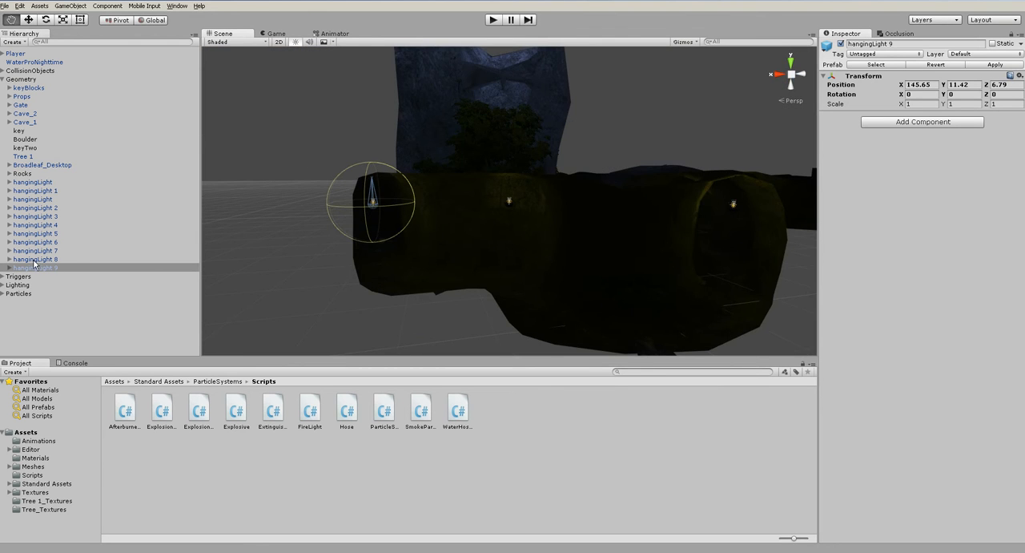
{"action": "key", "text": "f"}
{"action": "scroll", "coordinate": [348, 201], "scroll_direction": "up", "scroll_amount": 7}
{"action": "left_click_drag", "start_coordinate": [550, 211], "coordinate": [439, 107], "text": "alt"}
{"action": "left_click_drag", "start_coordinate": [485, 145], "coordinate": [550, 139]}
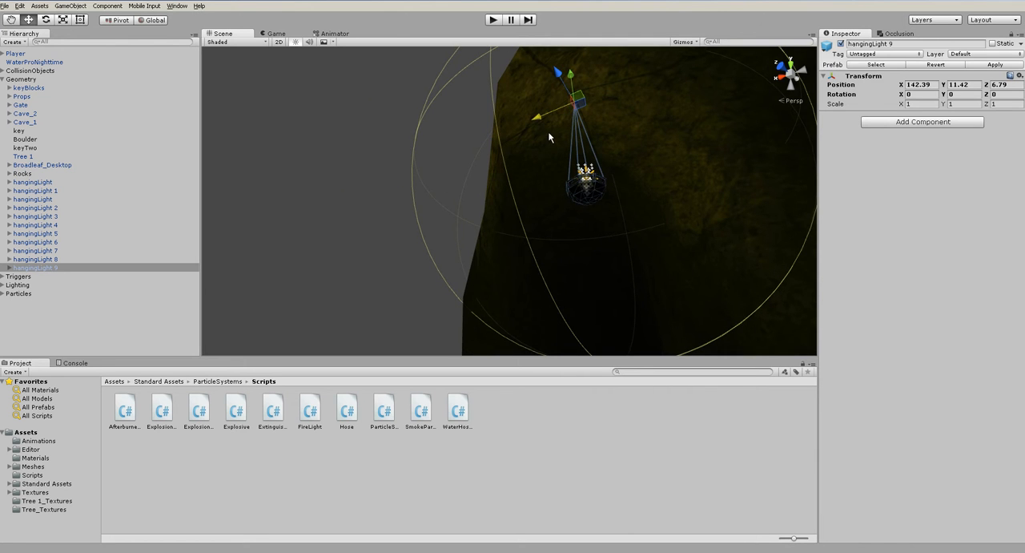
{"action": "left_click", "coordinate": [408, 226]}
- Duplicate hangingLight 9 and hang the copy farther along the curved passage at about X 148.5, Y 10.8, Z -21.8
{"action": "scroll", "coordinate": [494, 218], "scroll_direction": "down", "scroll_amount": 3}
{"action": "left_click_drag", "start_coordinate": [494, 218], "coordinate": [647, 339], "text": "alt"}
{"action": "scroll", "coordinate": [550, 249], "scroll_direction": "down", "scroll_amount": 4}
{"action": "left_click", "coordinate": [90, 267]}
{"action": "key", "text": "ctrl+d"}
{"action": "left_click_drag", "start_coordinate": [673, 198], "coordinate": [396, 131]}
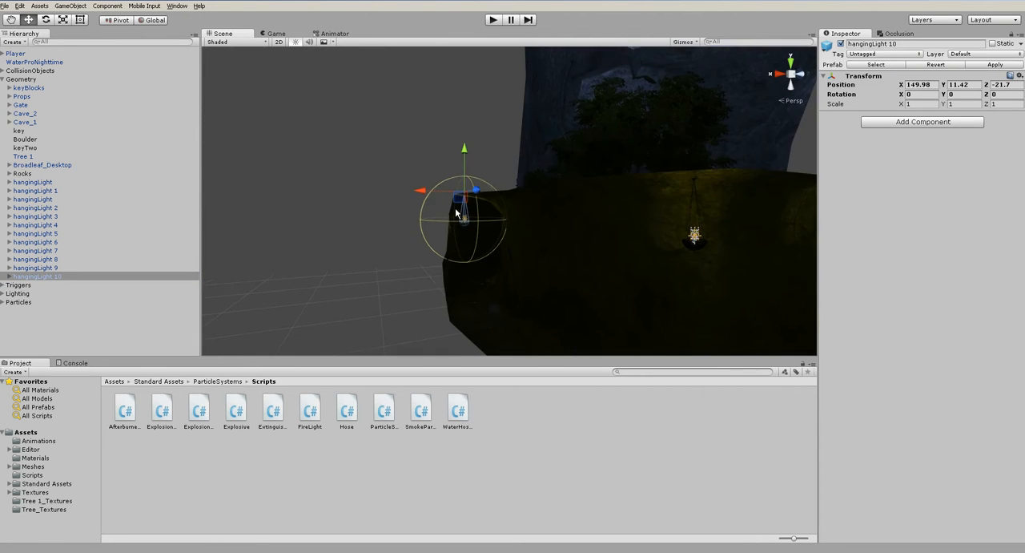
{"action": "scroll", "coordinate": [479, 234], "scroll_direction": "up", "scroll_amount": 8}
{"action": "left_click_drag", "start_coordinate": [443, 226], "coordinate": [419, 163], "text": "alt"}
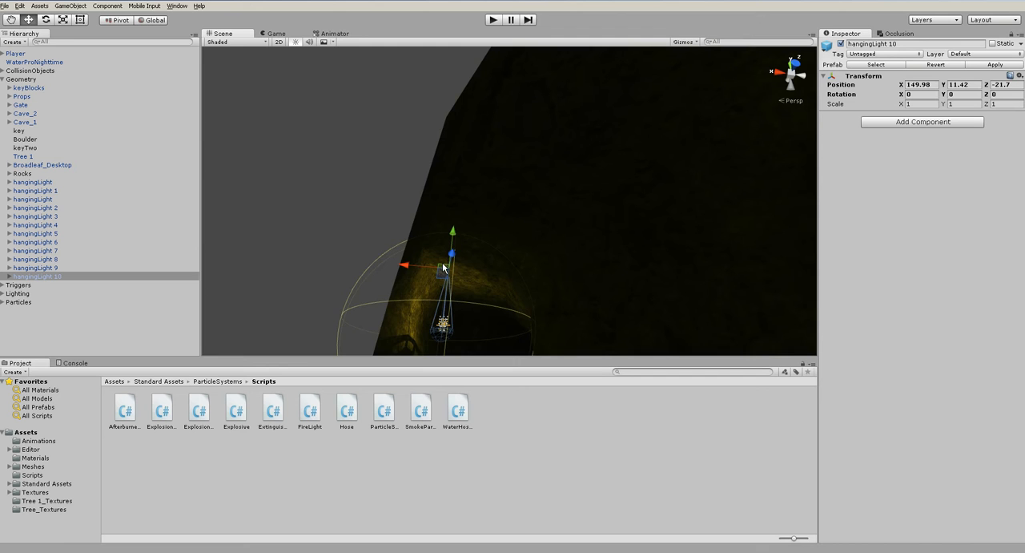
{"action": "left_click_drag", "start_coordinate": [443, 269], "coordinate": [464, 270]}
- Duplicate hangingLight 10 and hang the copy on the far side of the ring passage at about X 128.8, Y 11.7, Z -45.5
{"action": "left_click_drag", "start_coordinate": [479, 237], "coordinate": [681, 472]}
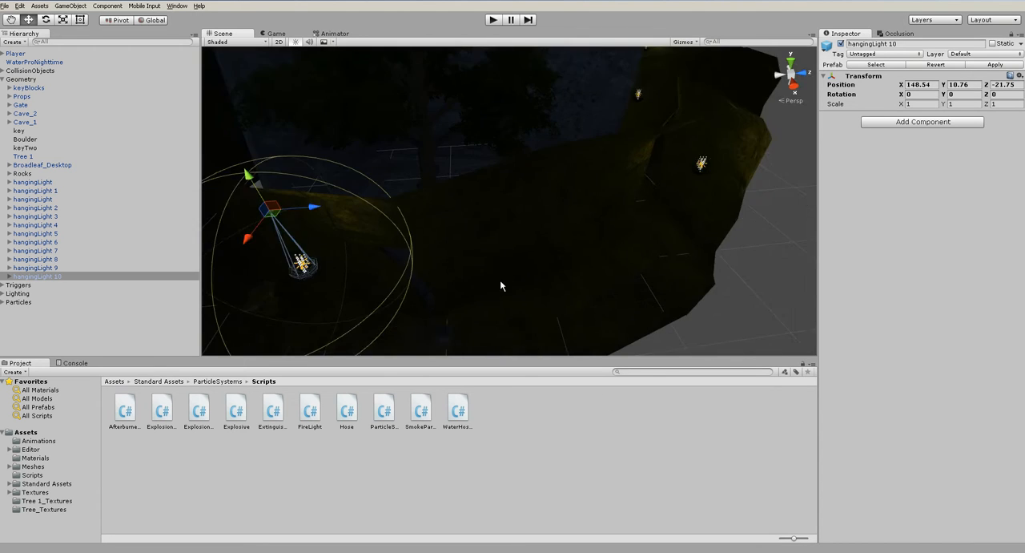
{"action": "scroll", "coordinate": [500, 285], "scroll_direction": "down", "scroll_amount": 5}
{"action": "middle_click_drag", "start_coordinate": [415, 230], "coordinate": [719, 288]}
{"action": "left_click_drag", "start_coordinate": [718, 288], "coordinate": [744, 302], "text": "alt"}
{"action": "scroll", "coordinate": [741, 300], "scroll_direction": "down", "scroll_amount": 2}
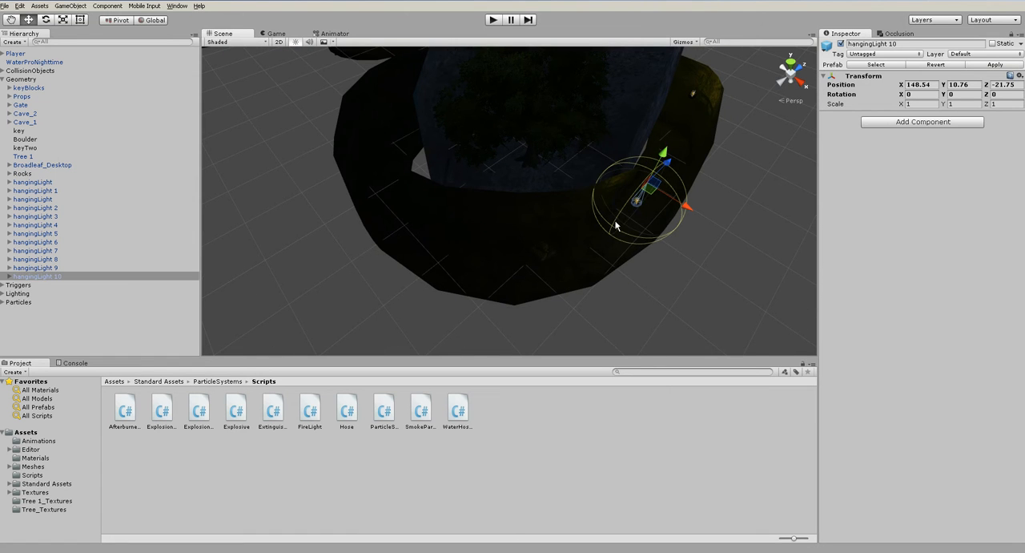
{"action": "key", "text": "ctrl+d"}
{"action": "left_click_drag", "start_coordinate": [634, 190], "coordinate": [398, 209]}
{"action": "left_click_drag", "start_coordinate": [499, 254], "coordinate": [499, 157], "text": "alt"}
{"action": "scroll", "coordinate": [461, 273], "scroll_direction": "up", "scroll_amount": 3}
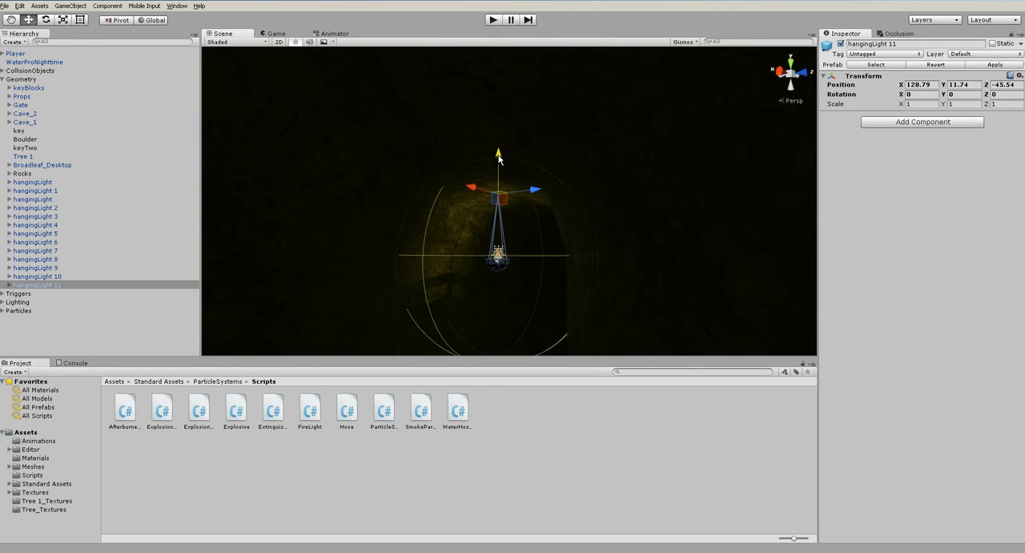
- Duplicate hangingLight 11 and place the copy around the ring passage beside the tree chamber at about X 104, Z -26
{"action": "left_click_drag", "start_coordinate": [545, 257], "coordinate": [496, 259], "text": "alt"}
{"action": "middle_click_drag", "start_coordinate": [497, 259], "coordinate": [647, 309]}
{"action": "key", "text": "ctrl+d"}
{"action": "left_click_drag", "start_coordinate": [634, 264], "coordinate": [453, 162]}
{"action": "key", "text": "f"}
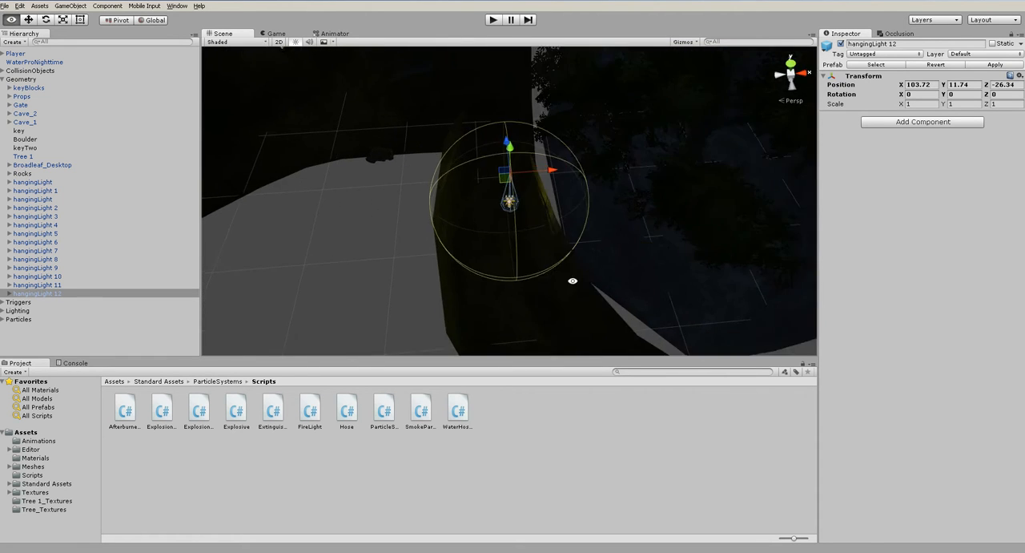
{"action": "left_click_drag", "start_coordinate": [510, 119], "coordinate": [511, 125]}
{"action": "left_click_drag", "start_coordinate": [552, 154], "coordinate": [541, 154]}
{"action": "left_click", "coordinate": [572, 193]}
- Run the scene in play mode and walk through the cave passages to the tree chamber to examine the hanging lights, ending the test there
{"action": "key", "text": "ctrl+p"}
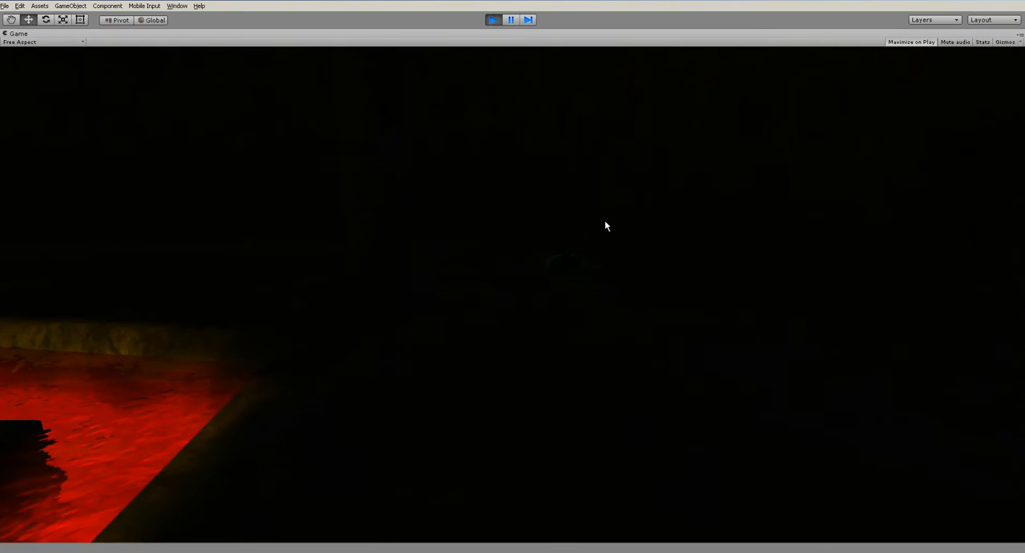
{"action": "key", "text": "w"}
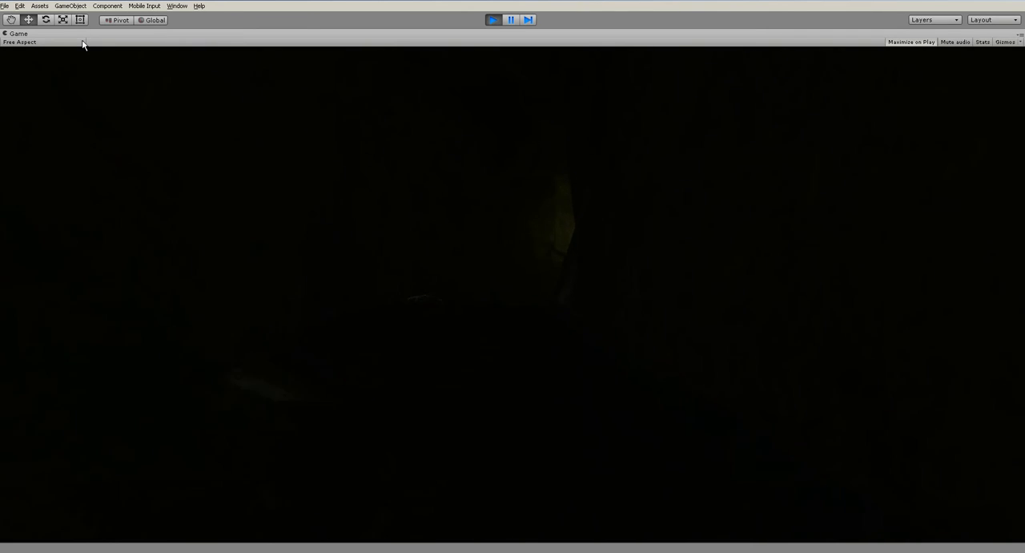
{"action": "key", "text": "w"}
{"action": "key", "text": "w"}
{"action": "key", "text": "w"}
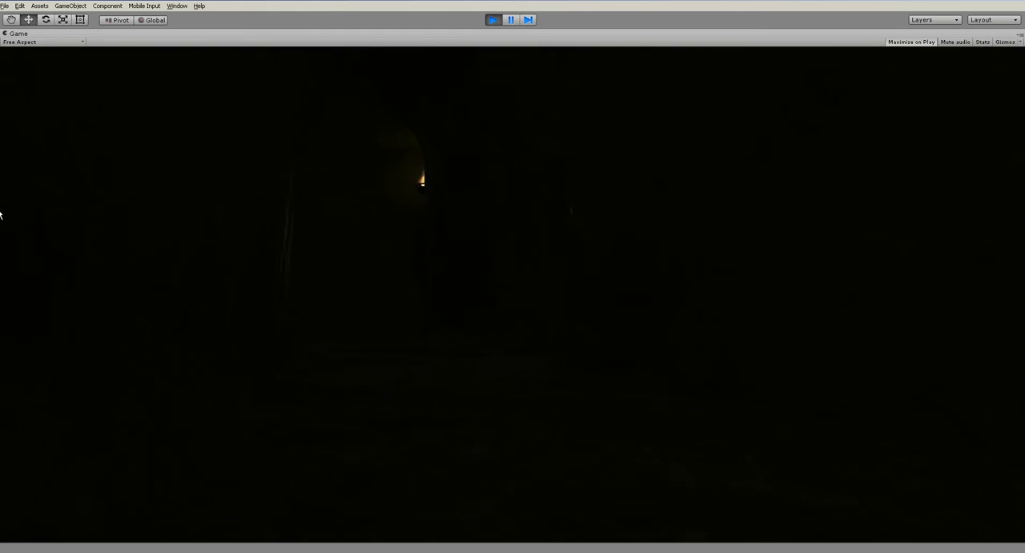
{"action": "key", "text": "w"}
{"action": "key", "text": "w"}
{"action": "key", "text": "w"}
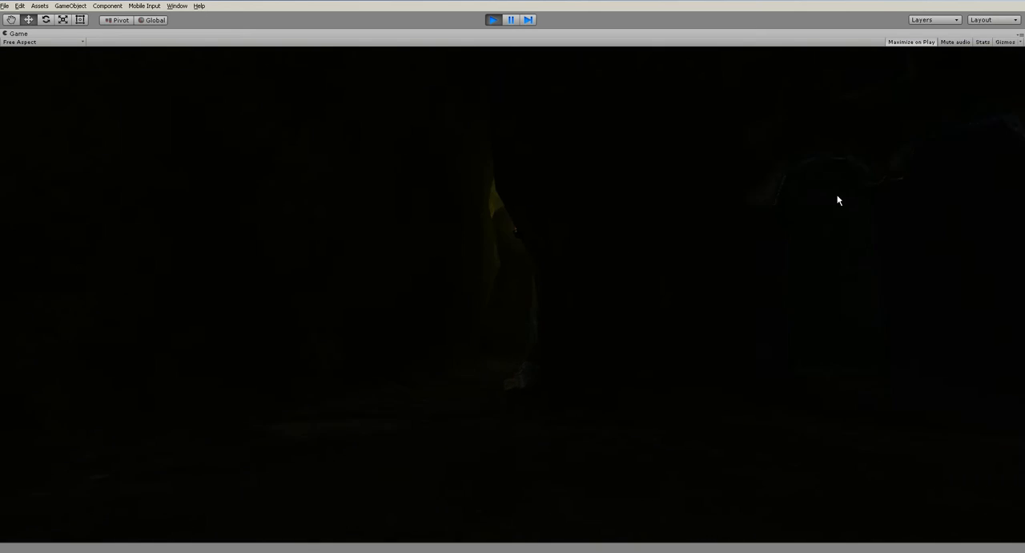
{"action": "key", "text": "w"}
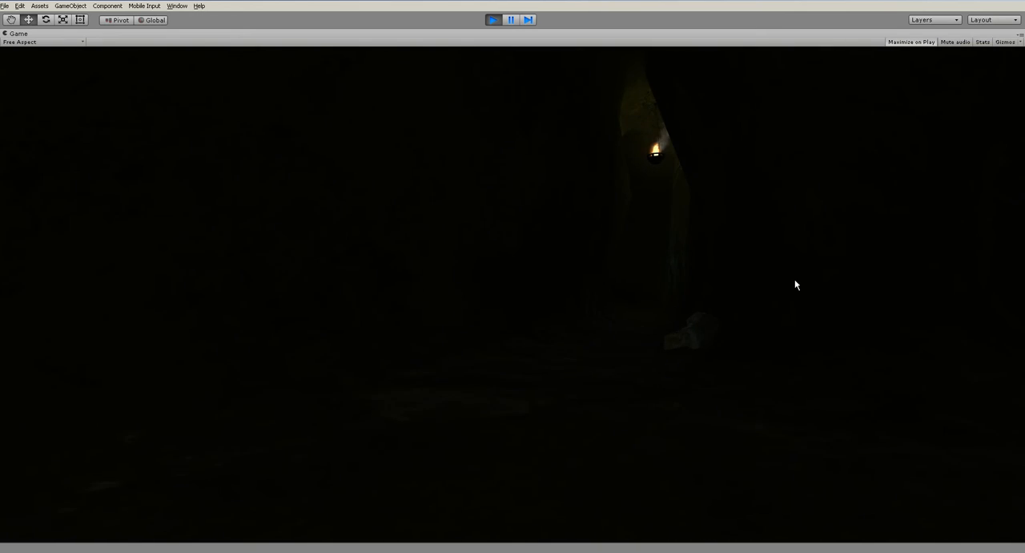
{"action": "key", "text": "w"}
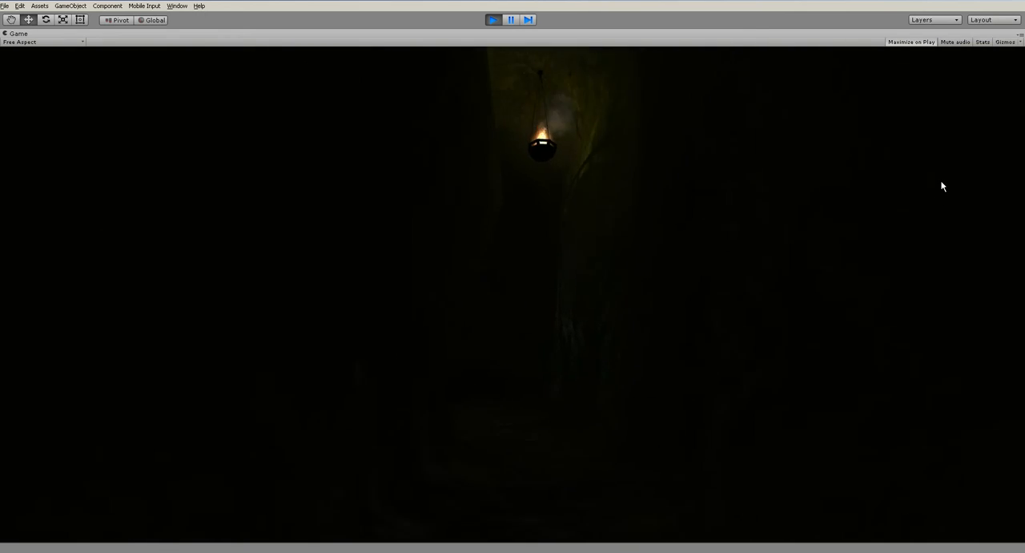
{"action": "key", "text": "w"}
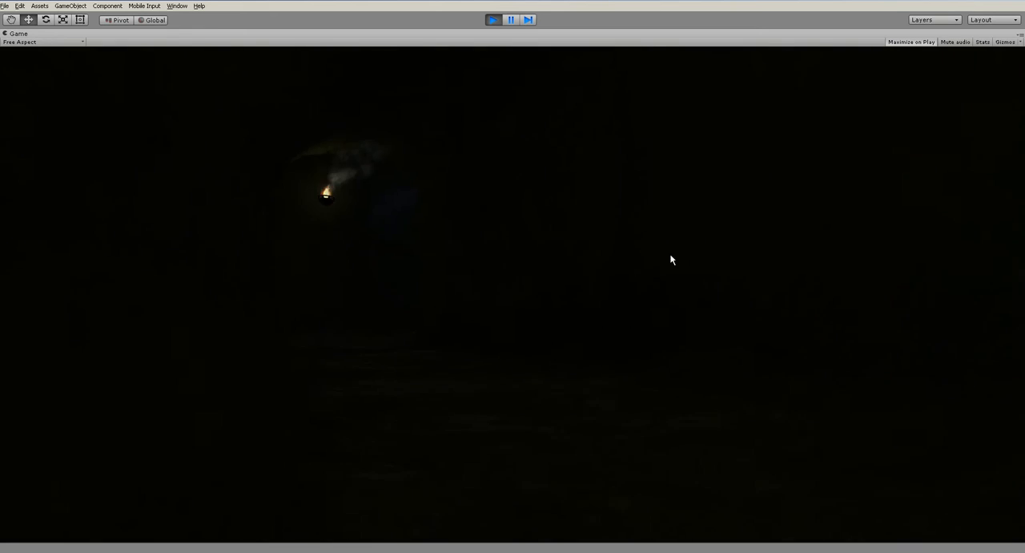
{"action": "key", "text": "w"}
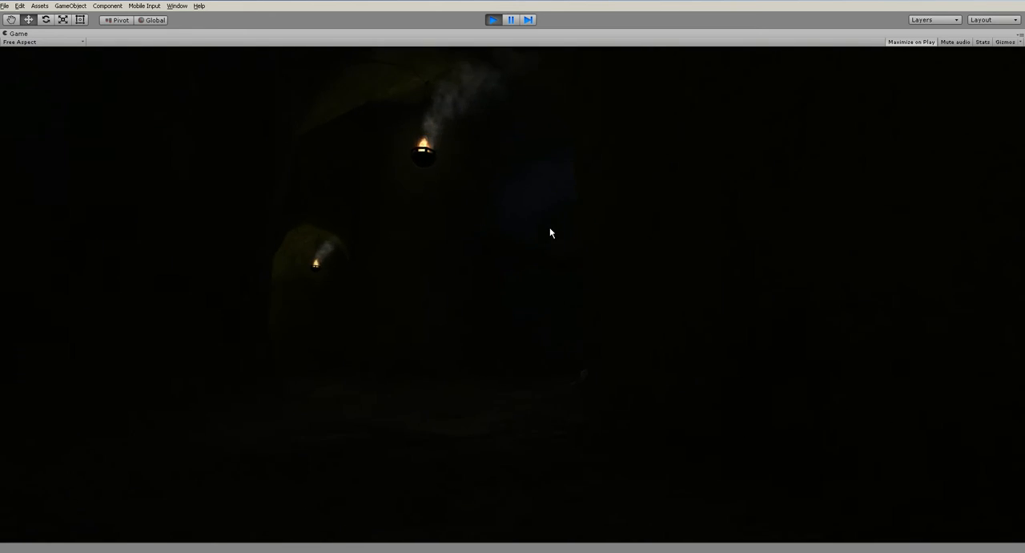
{"action": "key", "text": "w"}
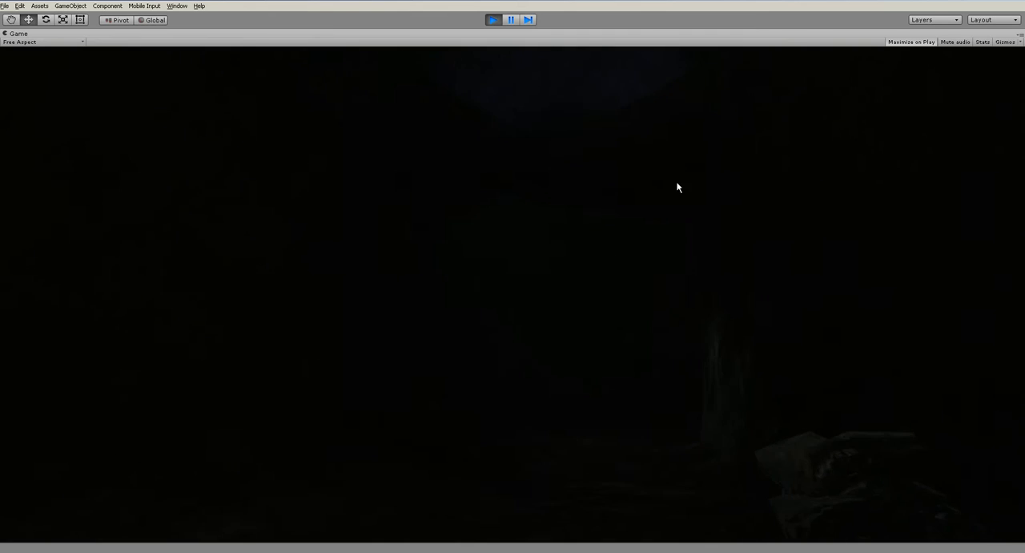
{"action": "key", "text": "w"}
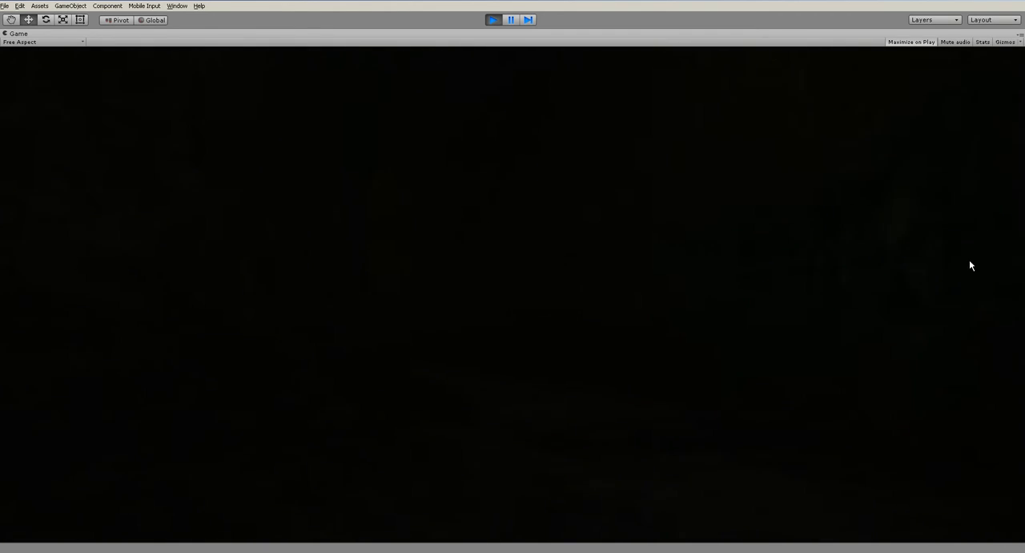
{"action": "key", "text": "w"}
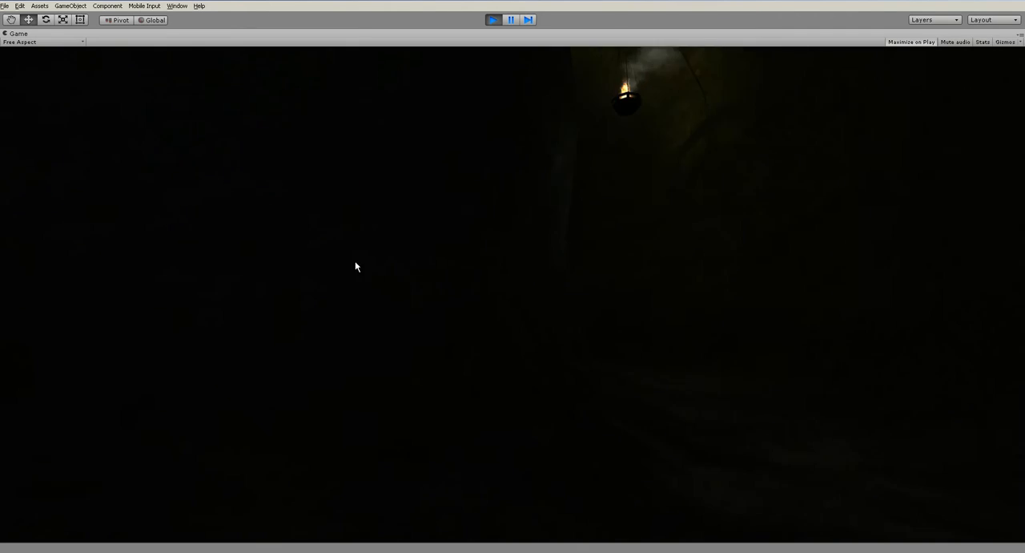
{"action": "key", "text": "w"}
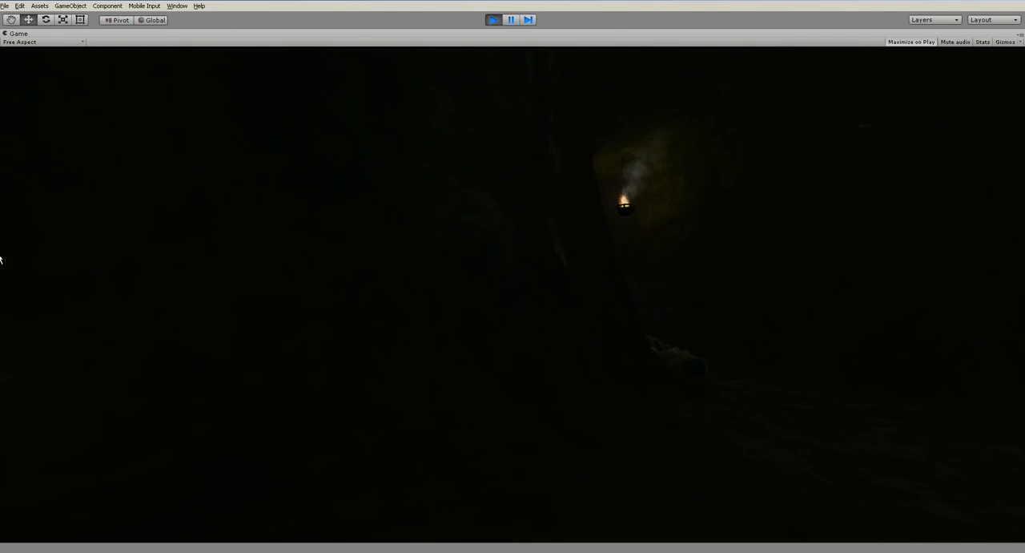
{"action": "key", "text": "w"}
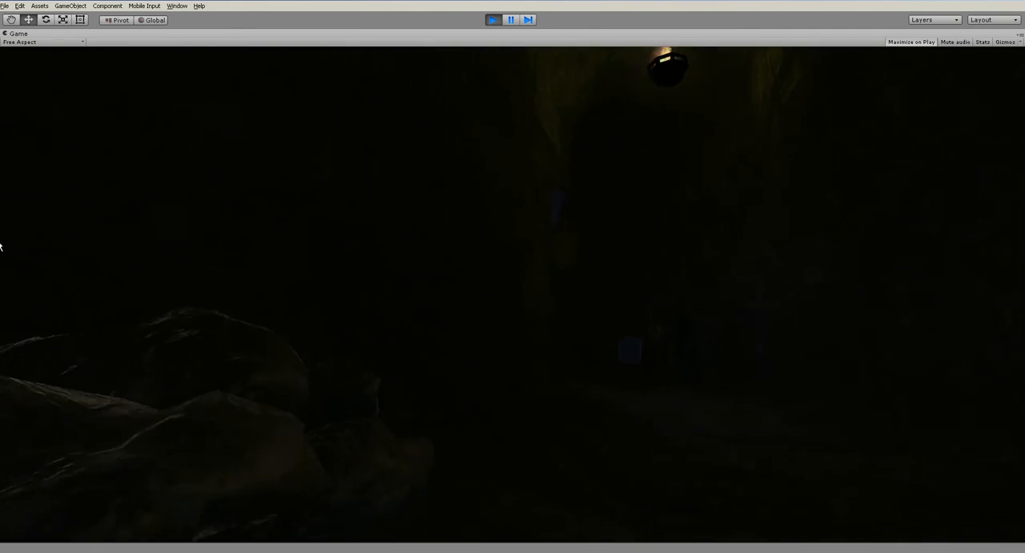
{"action": "key", "text": "w"}
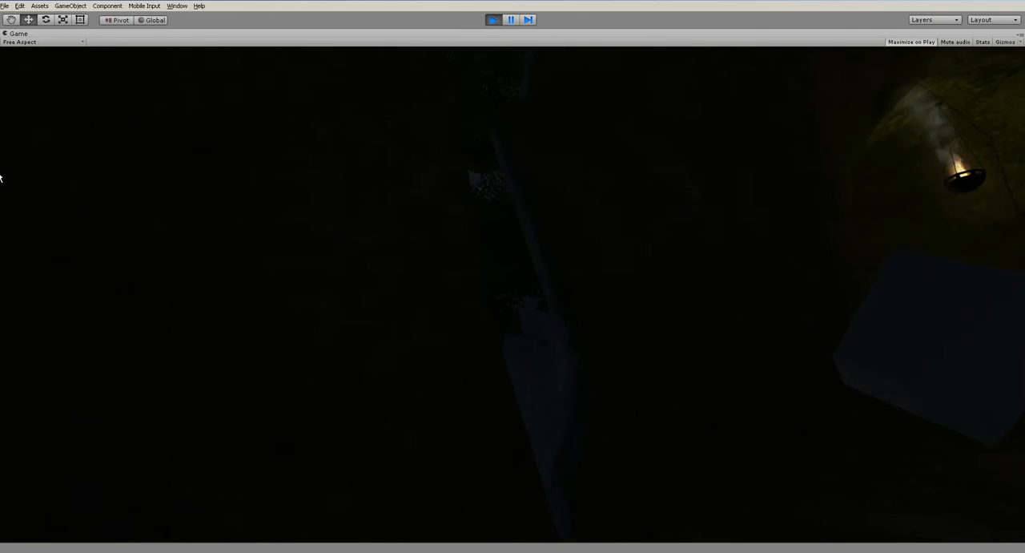
{"action": "key", "text": "w"}
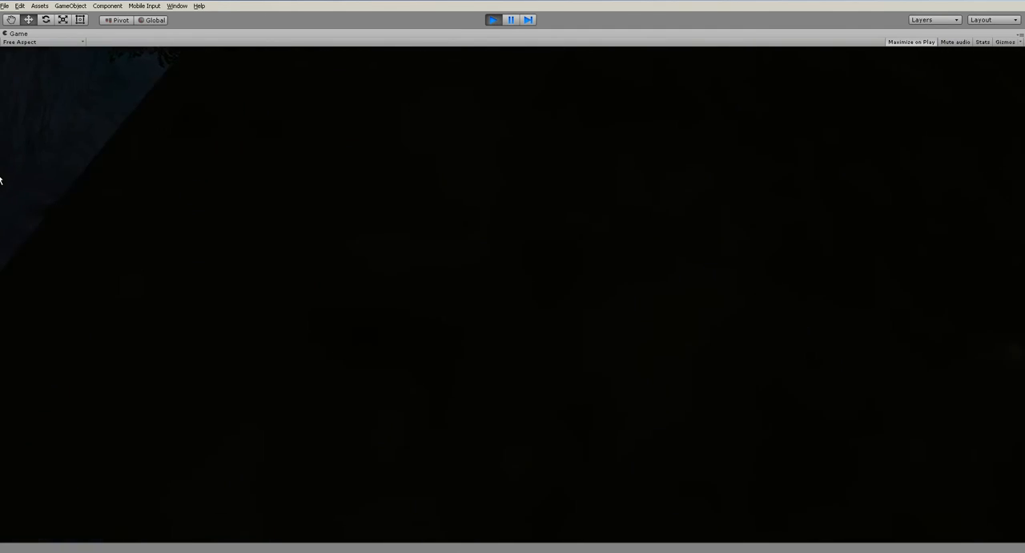
{"action": "key", "text": "w"}
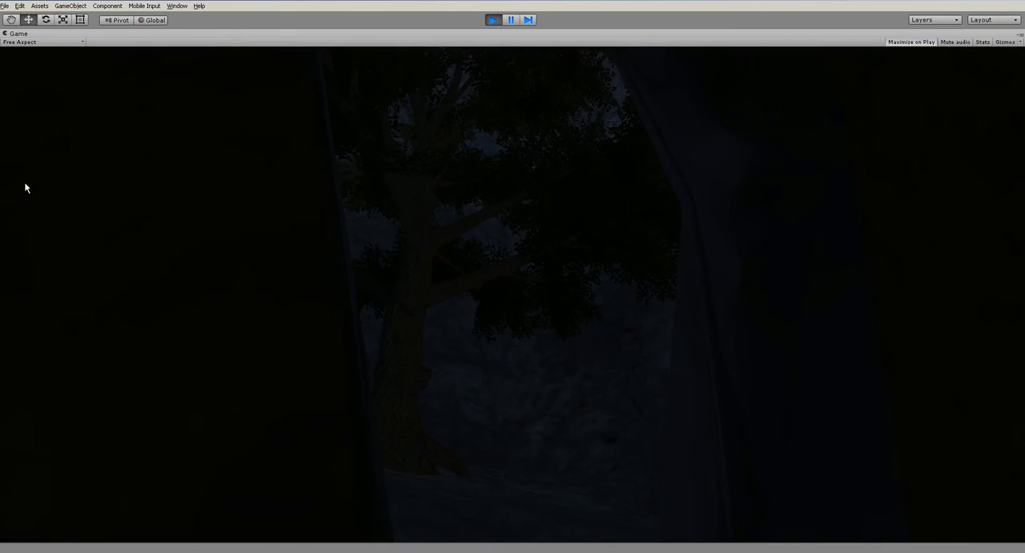
{"action": "key", "text": "ctrl+p"}
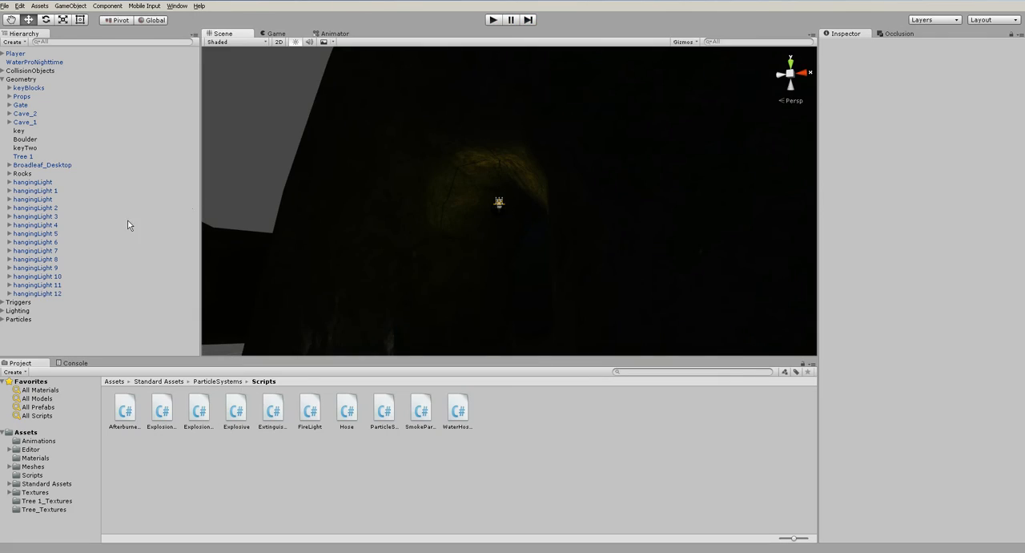
- Collapse the Geometry group, expand the Lighting group and set moonLight's baking mode to Baked
{"action": "left_click", "coordinate": [3, 80]}
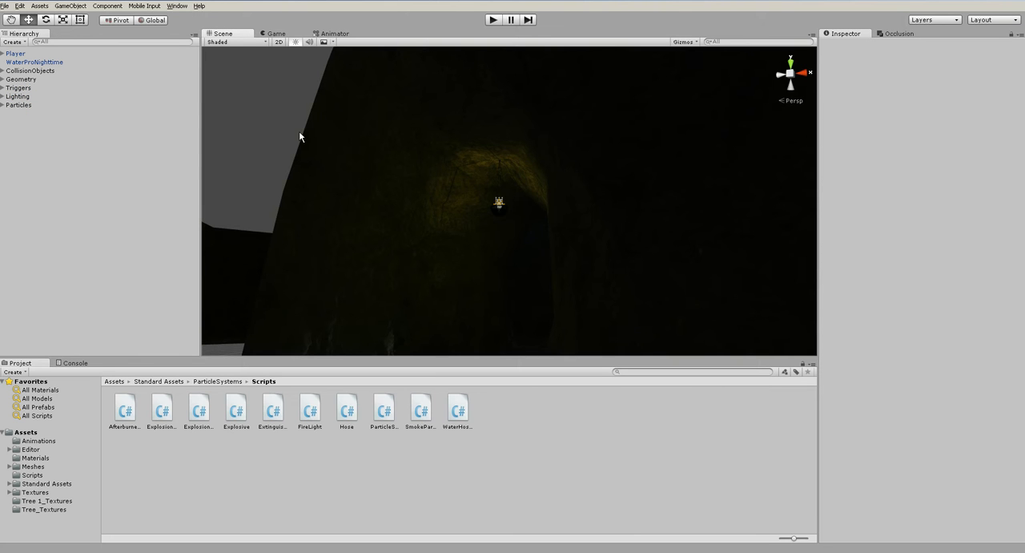
{"action": "scroll", "coordinate": [502, 268], "scroll_direction": "down", "scroll_amount": 8}
{"action": "left_click_drag", "start_coordinate": [530, 265], "coordinate": [416, 233], "text": "alt"}
{"action": "left_click", "coordinate": [2, 96]}
{"action": "left_click", "coordinate": [29, 105]}
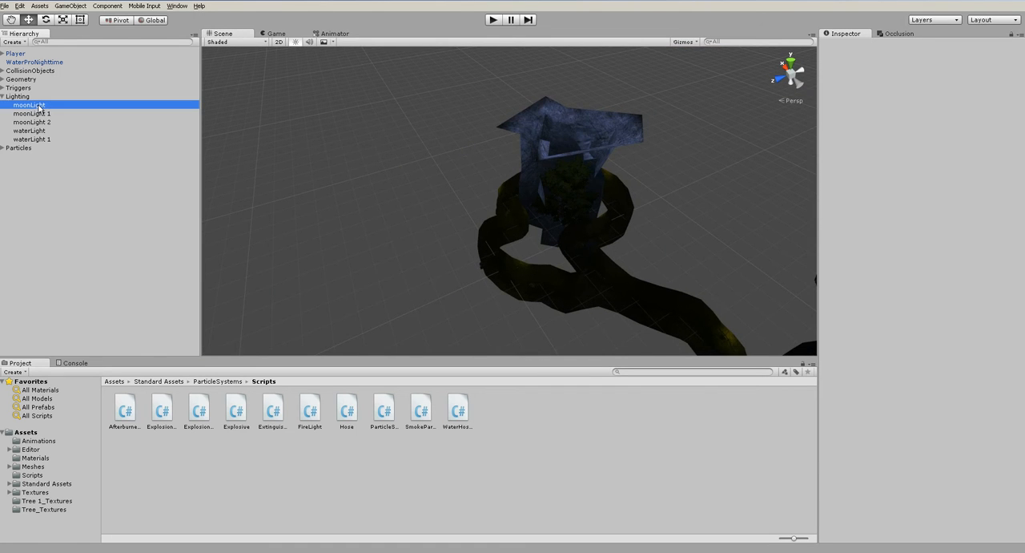
{"action": "left_click", "coordinate": [918, 126]}
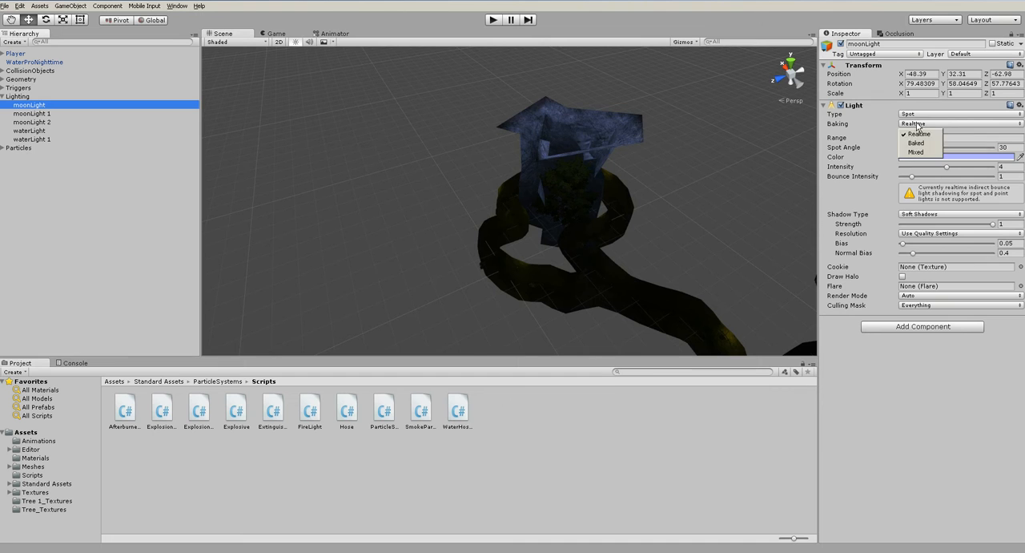
{"action": "left_click", "coordinate": [920, 145]}
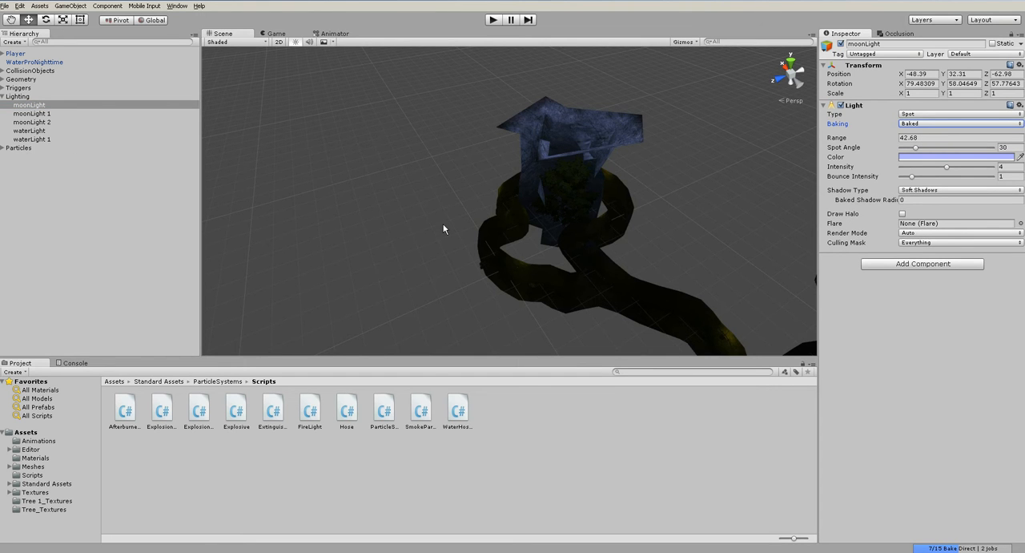
- Set the baking mode of moonLight 1 and moonLight 2 to Baked
{"action": "right_click_drag", "start_coordinate": [443, 223], "coordinate": [483, 248]}
{"action": "left_click", "coordinate": [32, 113]}
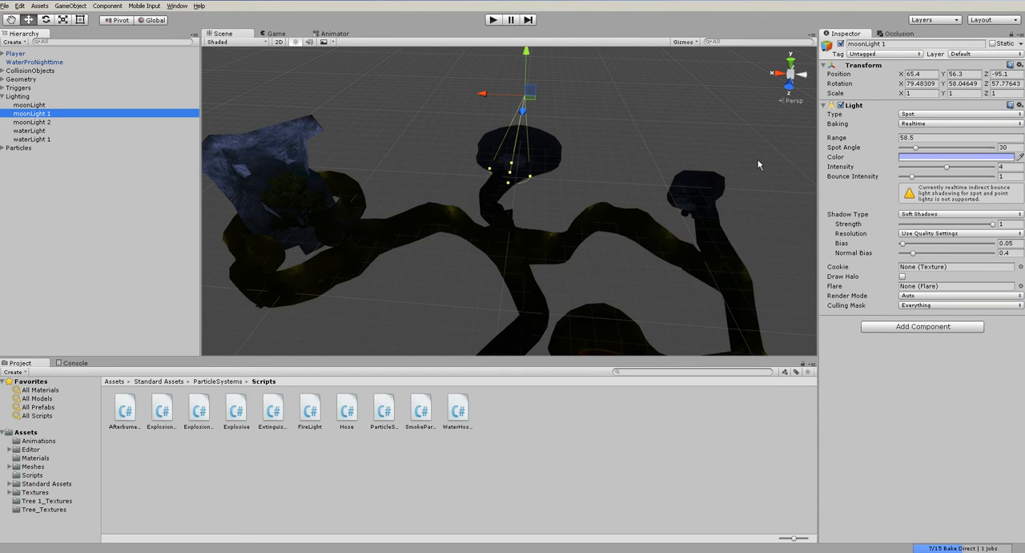
{"action": "left_click", "coordinate": [914, 125]}
{"action": "left_click", "coordinate": [916, 143]}
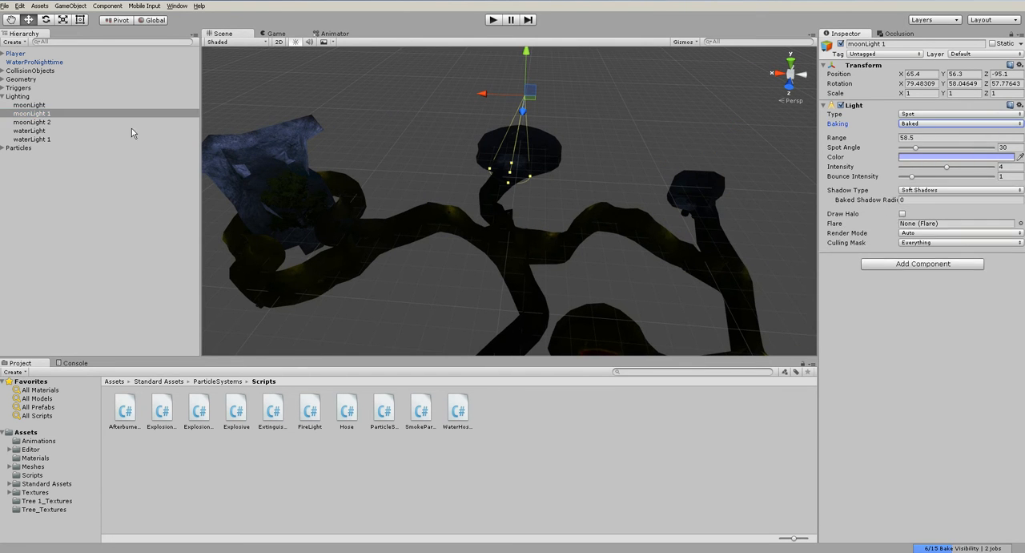
{"action": "left_click", "coordinate": [32, 122]}
{"action": "left_click", "coordinate": [931, 124]}
{"action": "left_click", "coordinate": [928, 145]}
{"action": "left_click", "coordinate": [689, 152]}
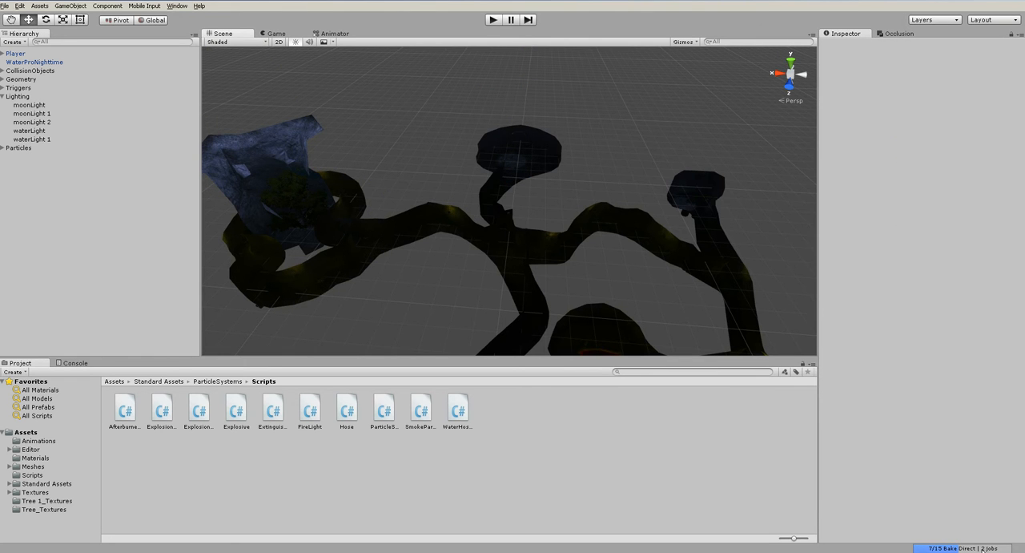
- Enable Fog in the scene's Lighting settings and expand its options
{"action": "right_click_drag", "start_coordinate": [560, 226], "coordinate": [613, 241]}
{"action": "key", "text": "w"}
{"action": "key", "text": "a"}
{"action": "left_click_drag", "start_coordinate": [614, 243], "coordinate": [497, 184], "text": "alt"}
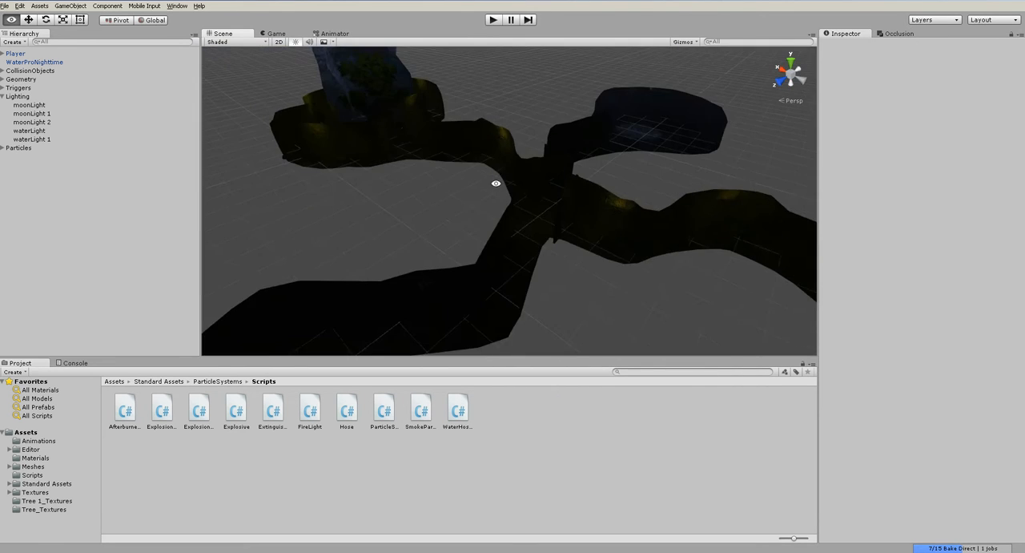
{"action": "middle_click_drag", "start_coordinate": [603, 190], "coordinate": [506, 246], "text": "alt"}
{"action": "right_click_drag", "start_coordinate": [506, 246], "coordinate": [514, 188]}
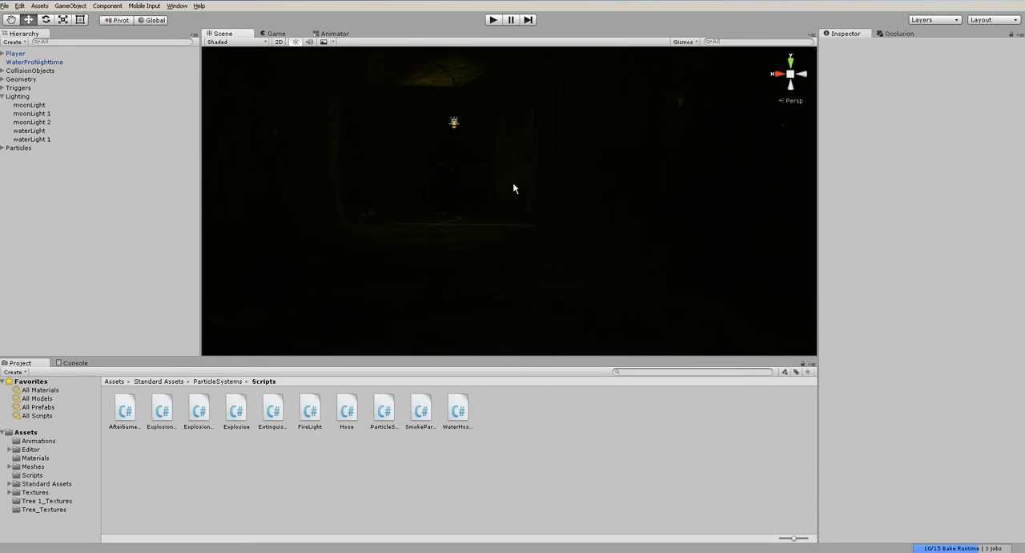
{"action": "left_click", "coordinate": [169, 6]}
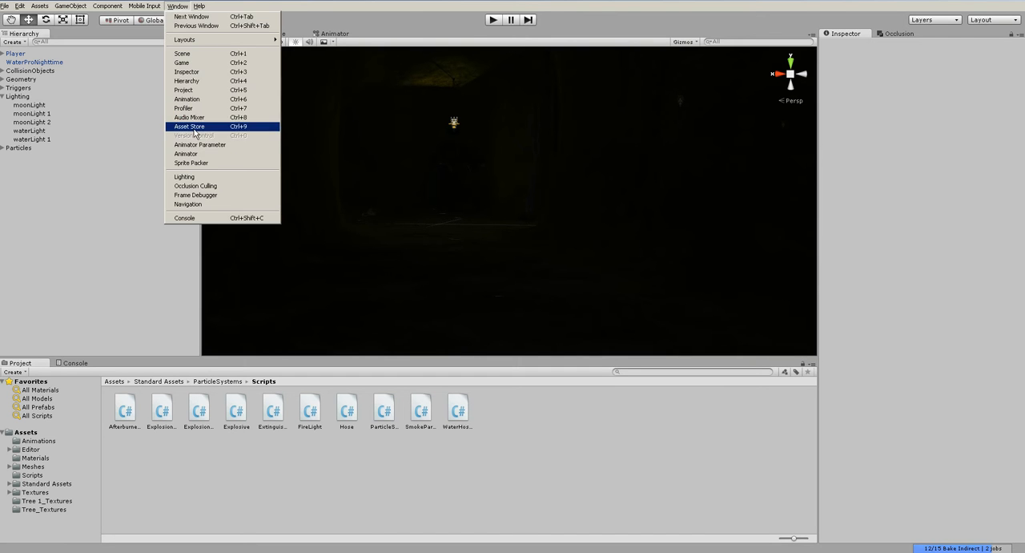
{"action": "left_click", "coordinate": [201, 174]}
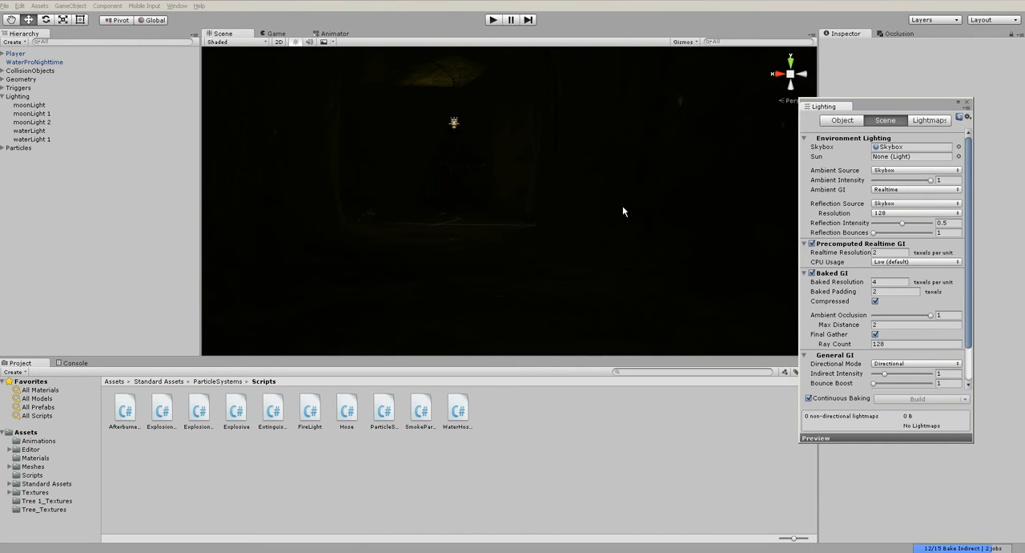
{"action": "scroll", "coordinate": [880, 321], "scroll_direction": "down", "scroll_amount": 2}
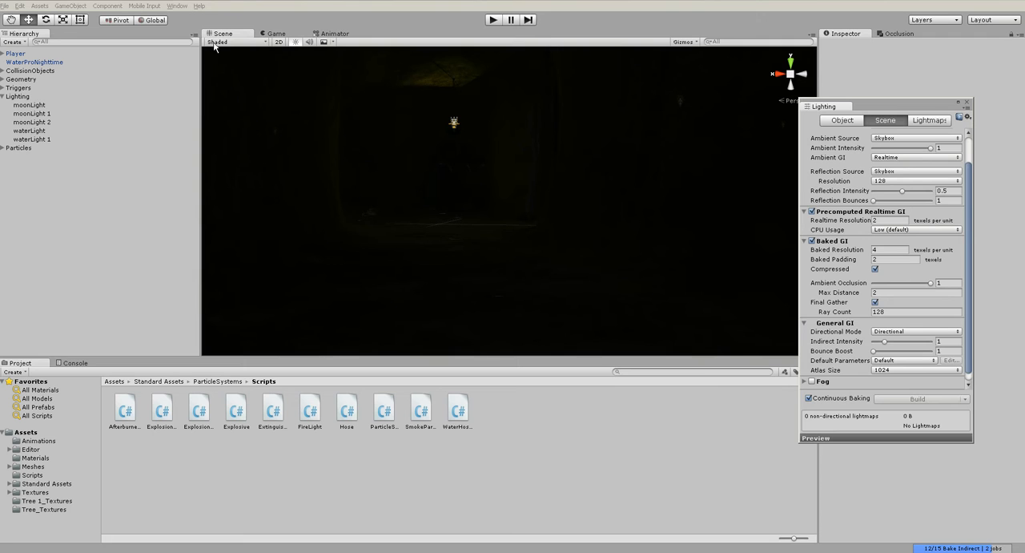
{"action": "left_click", "coordinate": [175, 5]}
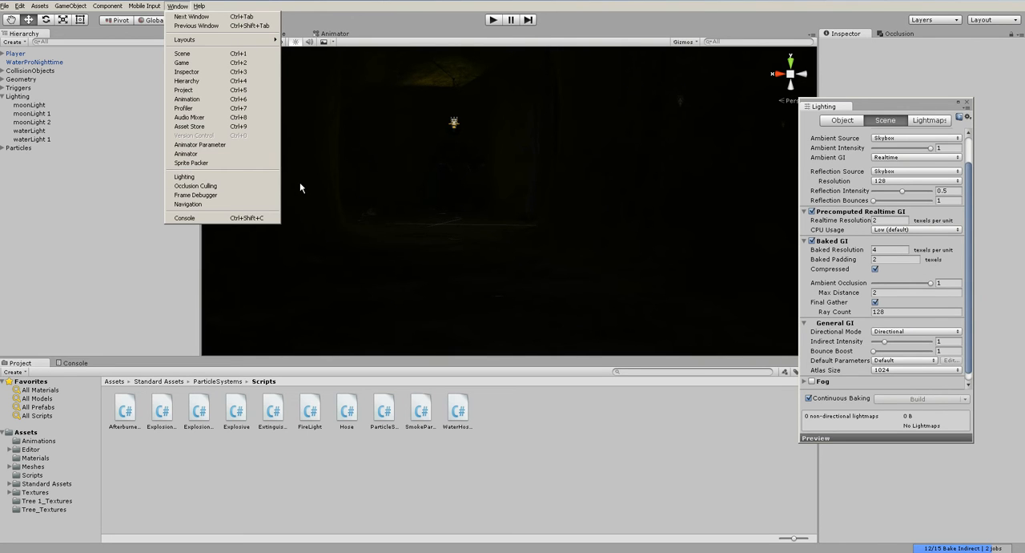
{"action": "left_click", "coordinate": [966, 303]}
{"action": "scroll", "coordinate": [966, 304], "scroll_direction": "down", "scroll_amount": 1}
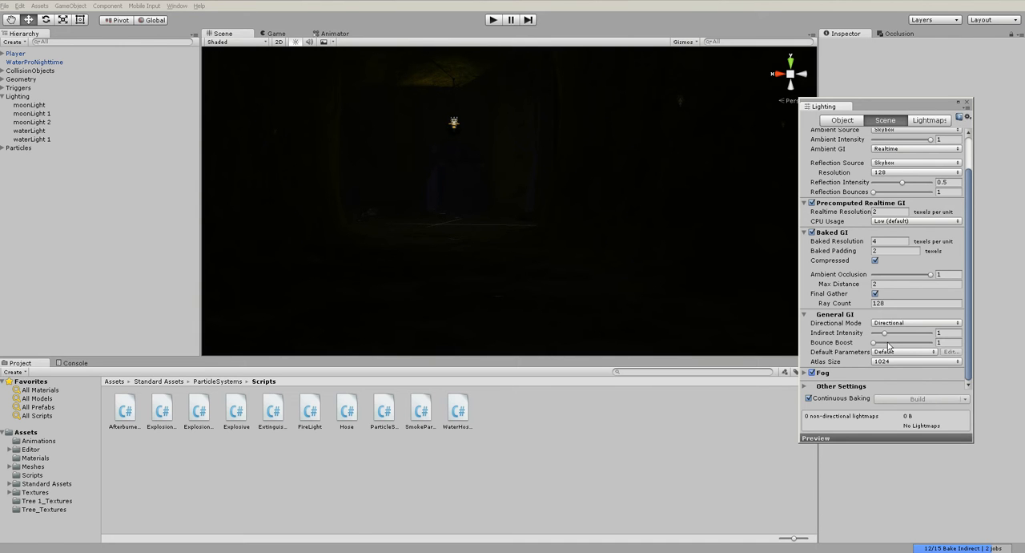
{"action": "left_click", "coordinate": [810, 374]}
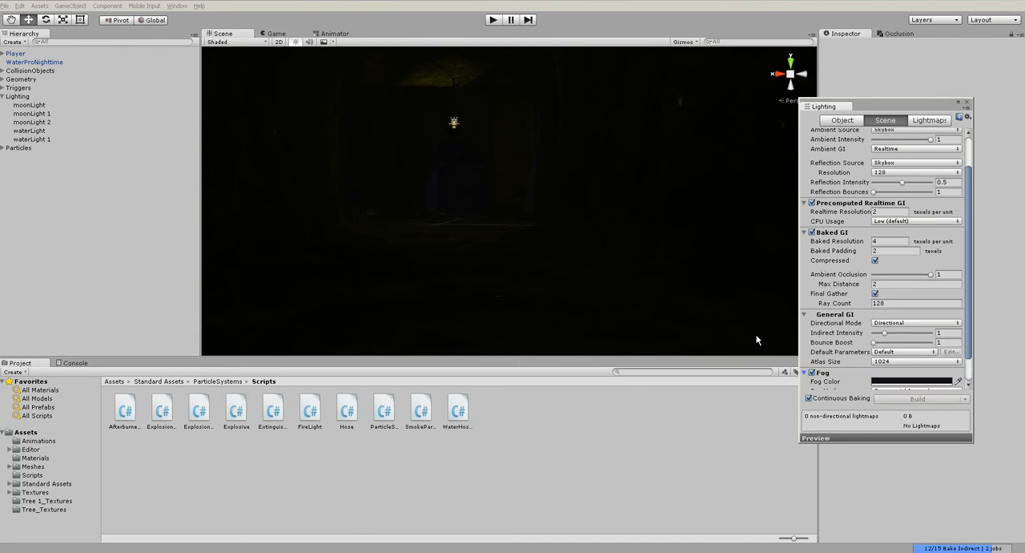
- Run the scene in play mode to check the lava chamber with fog enabled, and stop the test
{"action": "left_click", "coordinate": [496, 21]}
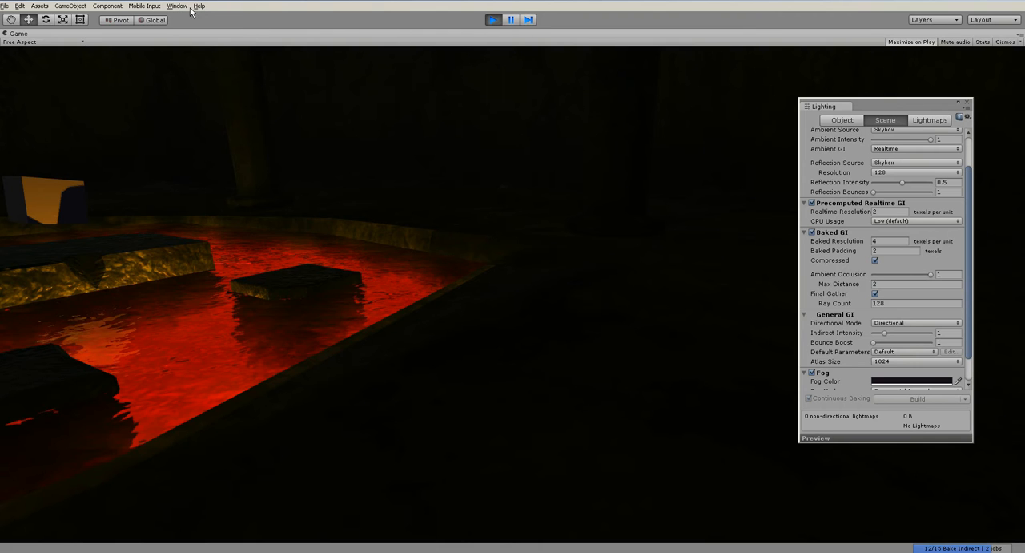
{"action": "left_click", "coordinate": [499, 21]}
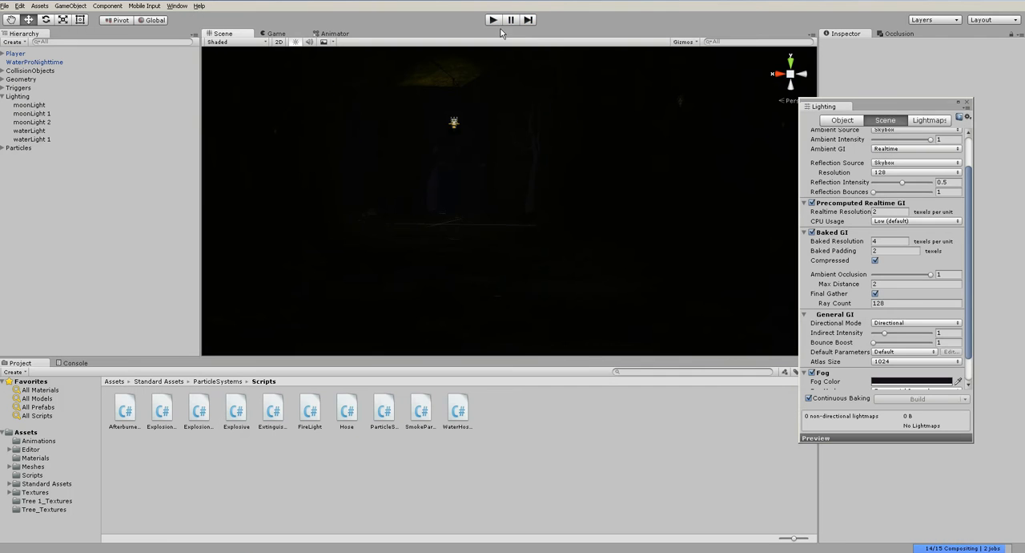
- Examine the cave chambers and connecting passages from outside to judge the baked moonlight and fog
{"action": "scroll", "coordinate": [450, 144], "scroll_direction": "down", "scroll_amount": 5}
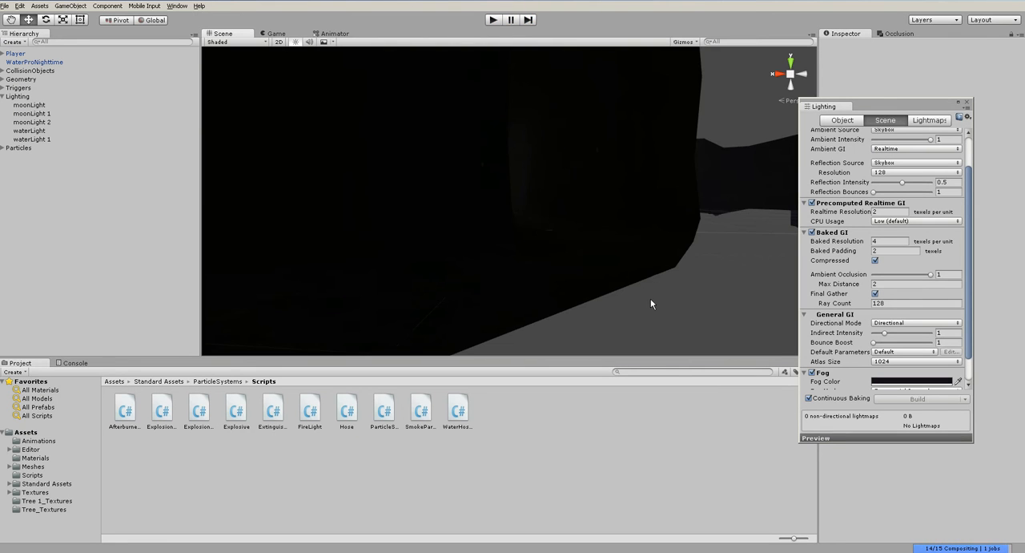
{"action": "scroll", "coordinate": [650, 299], "scroll_direction": "down", "scroll_amount": 1}
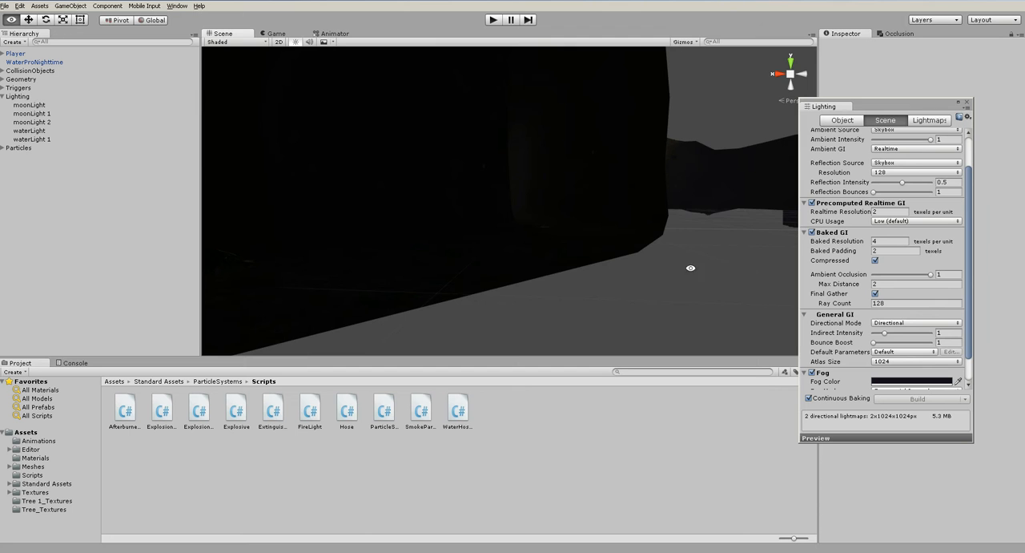
{"action": "left_click_drag", "start_coordinate": [561, 233], "coordinate": [641, 313], "text": "alt"}
{"action": "left_click_drag", "start_coordinate": [624, 233], "coordinate": [598, 297], "text": "alt"}
{"action": "scroll", "coordinate": [622, 228], "scroll_direction": "up", "scroll_amount": 4}
{"action": "scroll", "coordinate": [598, 297], "scroll_direction": "up", "scroll_amount": 2}
{"action": "scroll", "coordinate": [598, 297], "scroll_direction": "down", "scroll_amount": 5}
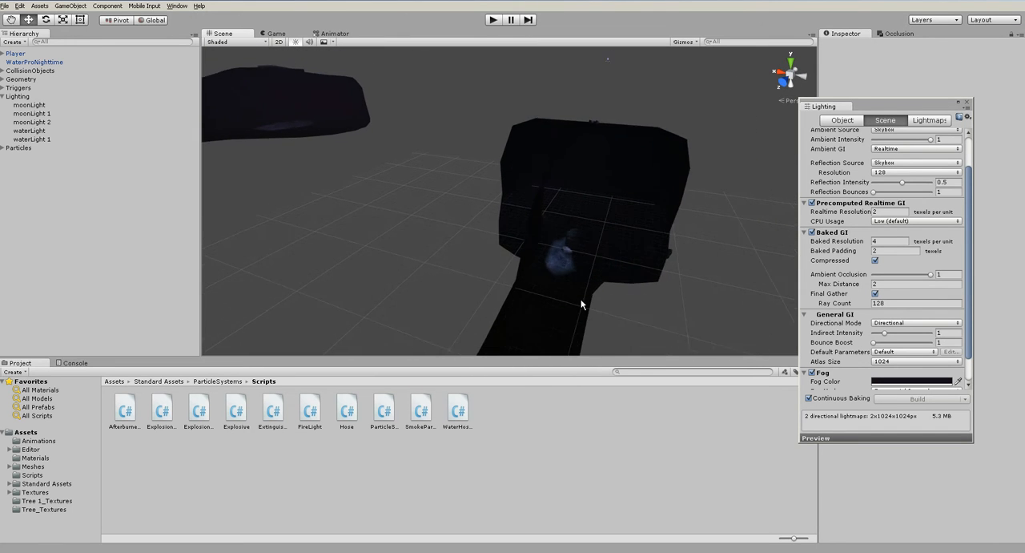
{"action": "mouse_move", "coordinate": [584, 310]}
{"action": "left_mouse_down", "text": "alt"}
{"action": "mouse_move", "coordinate": [568, 329]}
{"action": "mouse_move", "coordinate": [572, 313]}
{"action": "left_mouse_up", "text": "alt"}
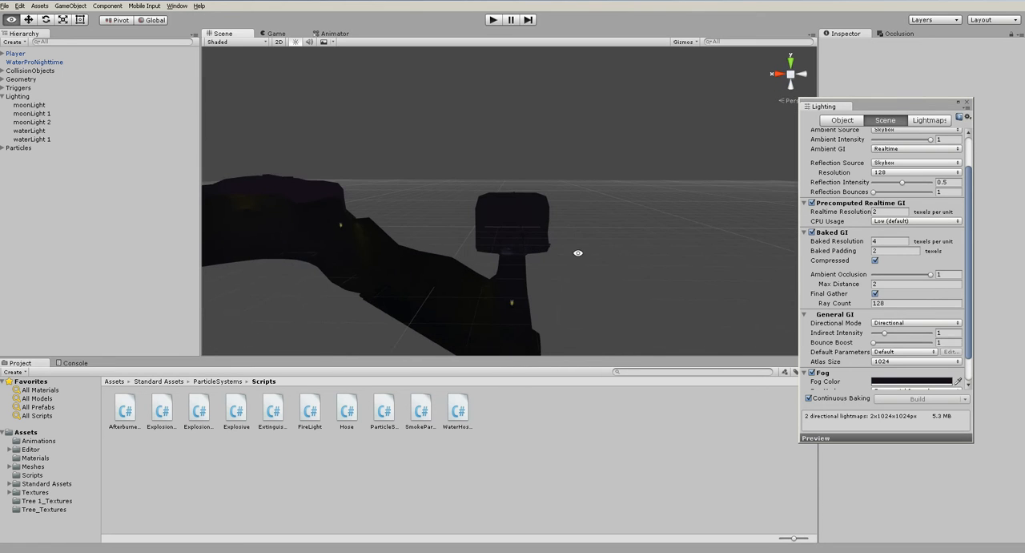
- Run the scene in play mode and try a fog density of 0.04
{"action": "left_click", "coordinate": [492, 19]}
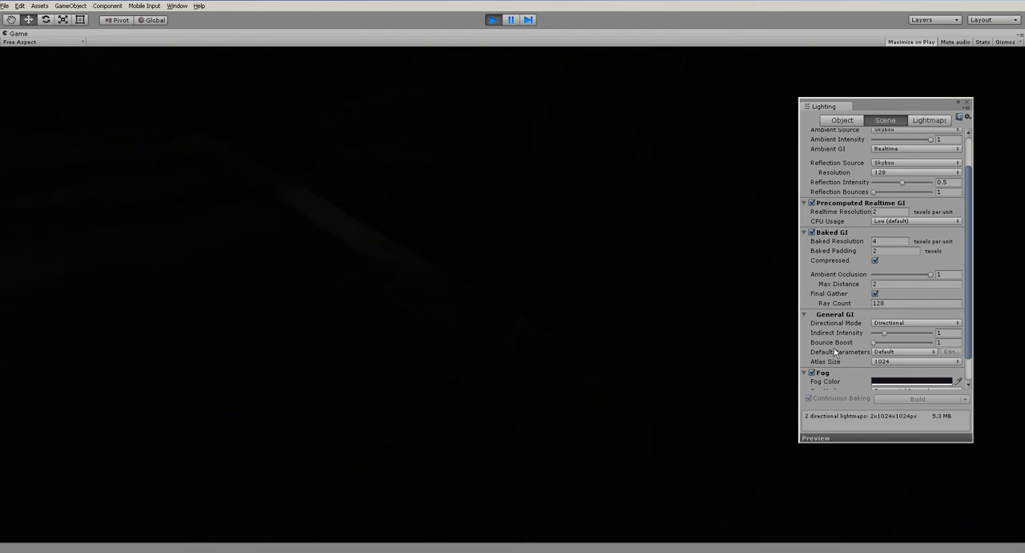
{"action": "scroll", "coordinate": [961, 377], "scroll_direction": "down", "scroll_amount": 2}
{"action": "left_click", "coordinate": [478, 264]}
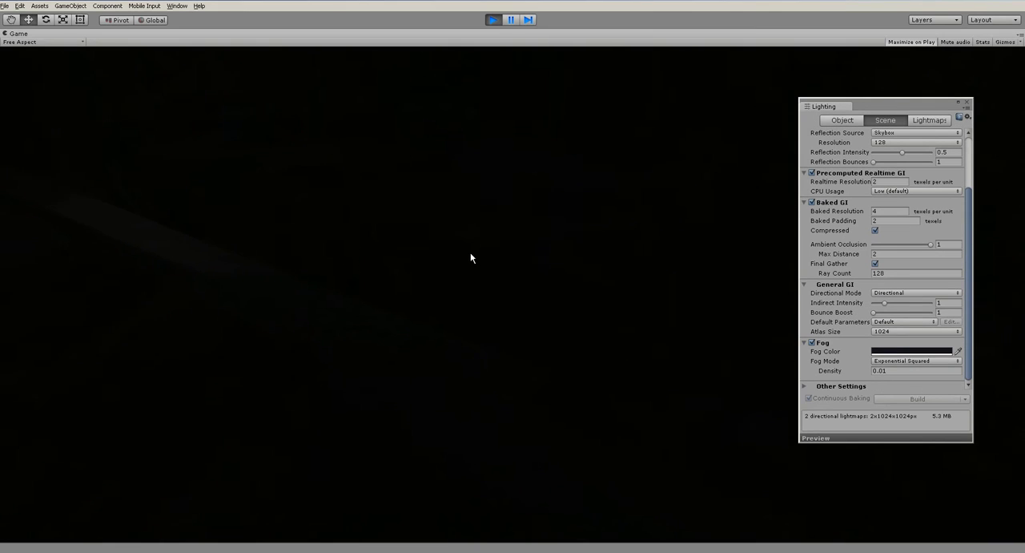
{"action": "double_click", "coordinate": [882, 371]}
{"action": "type", "text": "1"}
{"action": "left_click", "coordinate": [621, 319]}
{"action": "left_click", "coordinate": [899, 370]}
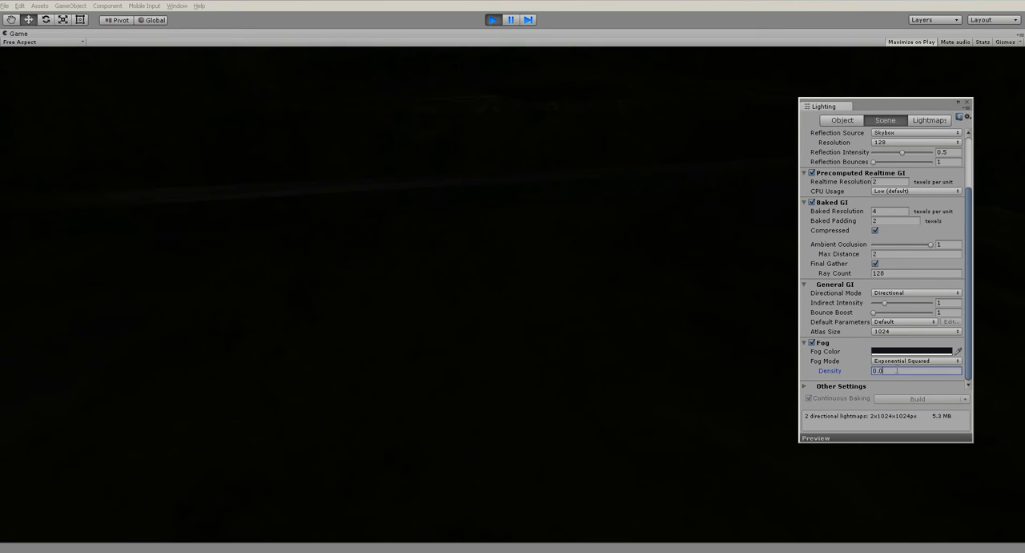
{"action": "left_click", "coordinate": [500, 315]}
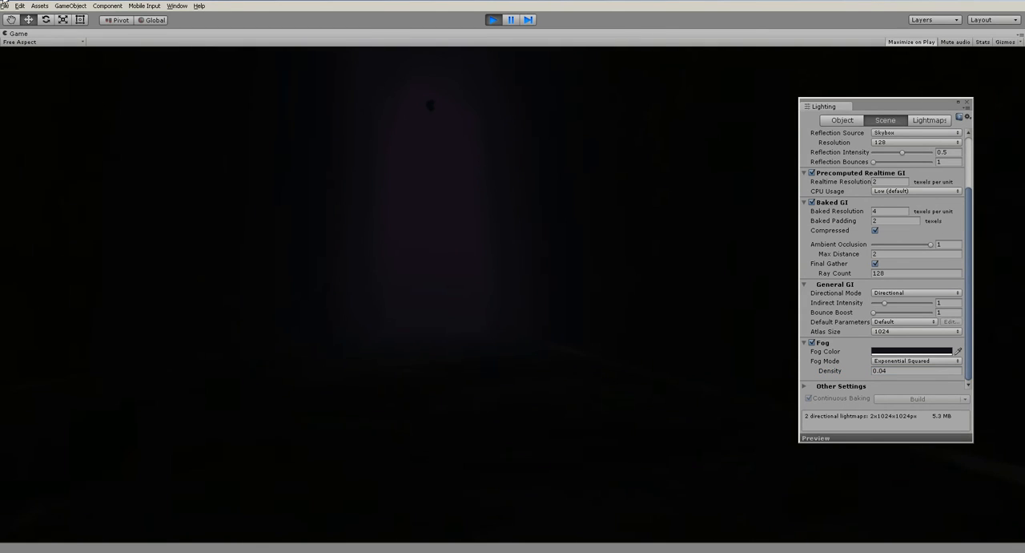
- Try fog densities of 0.02 and 0.015 while the scene runs, and stop the test
{"action": "left_click", "coordinate": [895, 371]}
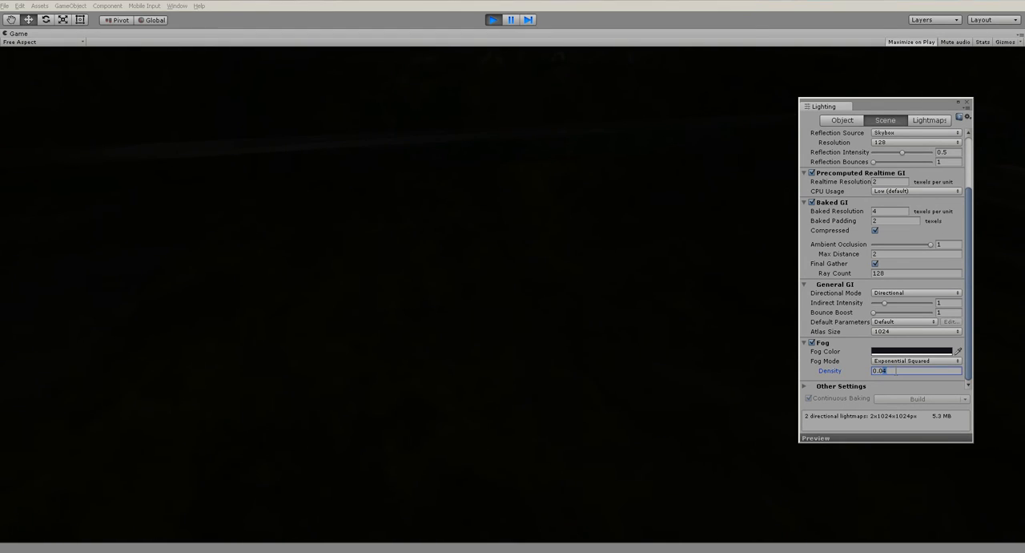
{"action": "left_click", "coordinate": [684, 339]}
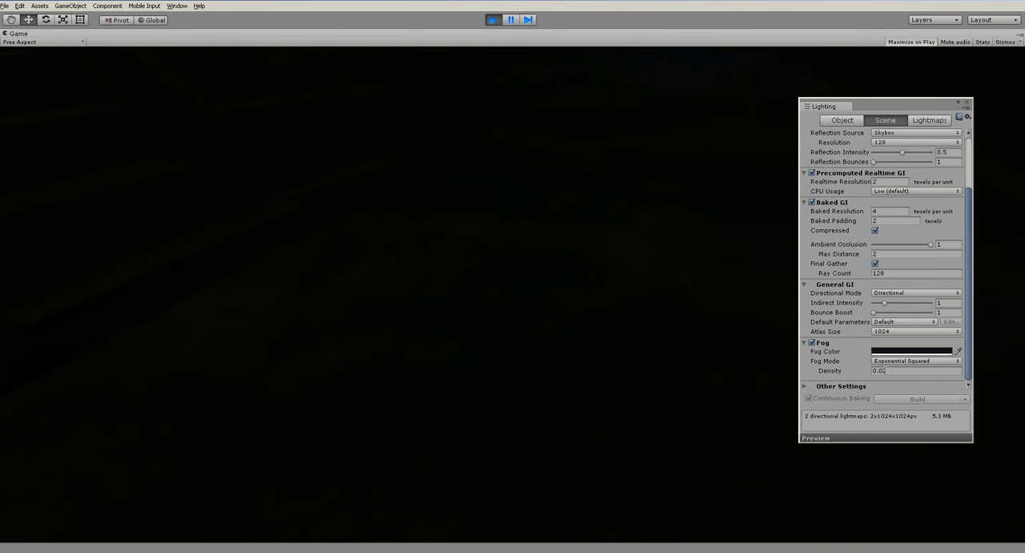
{"action": "left_click", "coordinate": [920, 371]}
{"action": "type", "text": "0.01"}
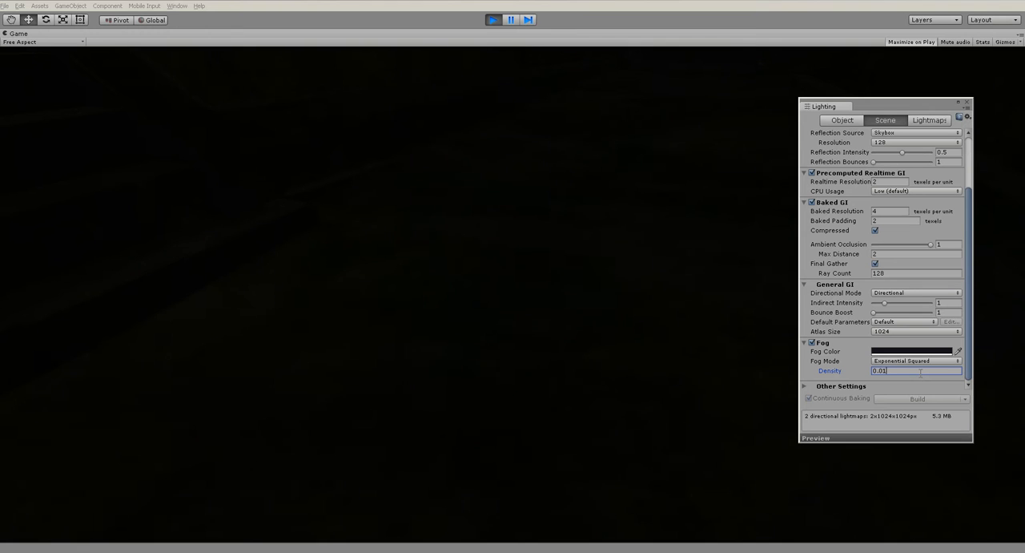
{"action": "type", "text": "5"}
{"action": "left_click", "coordinate": [629, 315]}
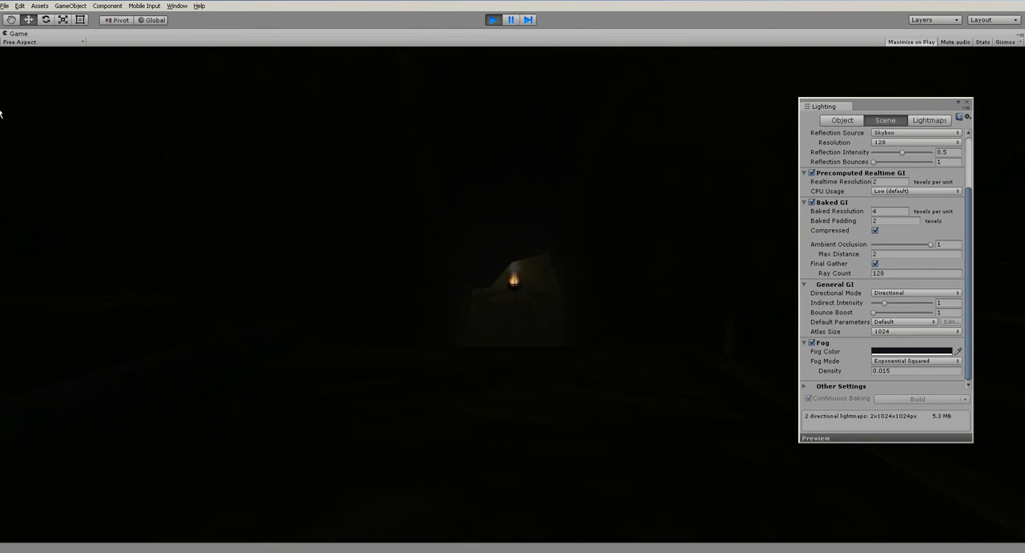
{"action": "left_click", "coordinate": [492, 19]}
- Set the Reflection Intensity to 0 in the scene's environment lighting, keeping Skybox as the reflection source
{"action": "left_click_drag", "start_coordinate": [477, 174], "coordinate": [613, 156], "text": "alt"}
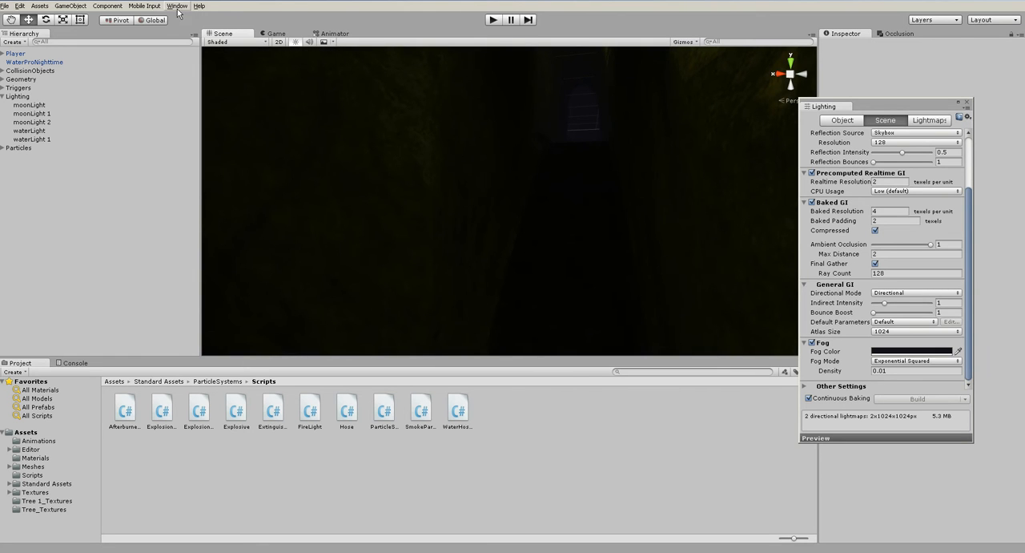
{"action": "left_click", "coordinate": [177, 6]}
{"action": "left_click", "coordinate": [225, 184]}
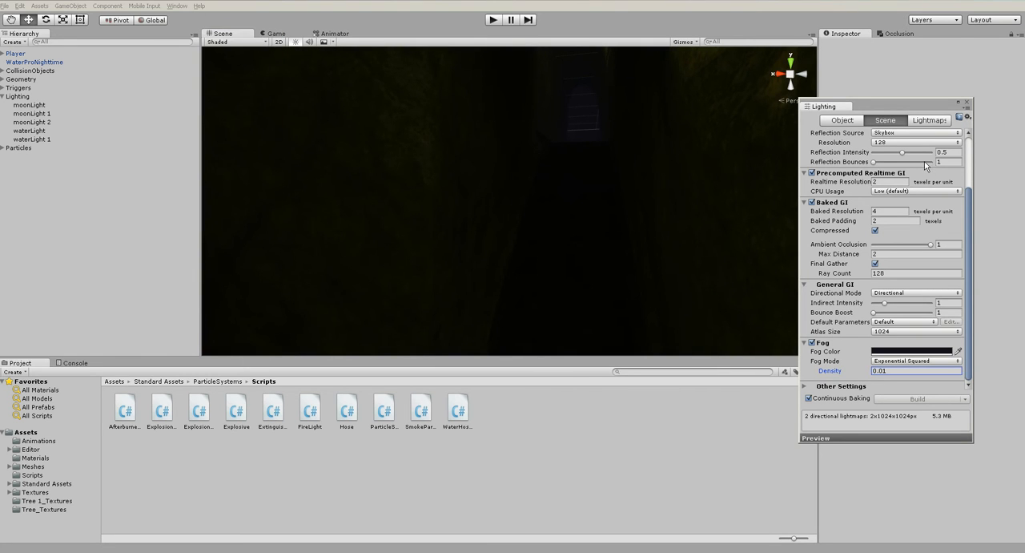
{"action": "scroll", "coordinate": [885, 181], "scroll_direction": "up", "scroll_amount": 3}
{"action": "left_click_drag", "start_coordinate": [902, 227], "coordinate": [830, 228]}
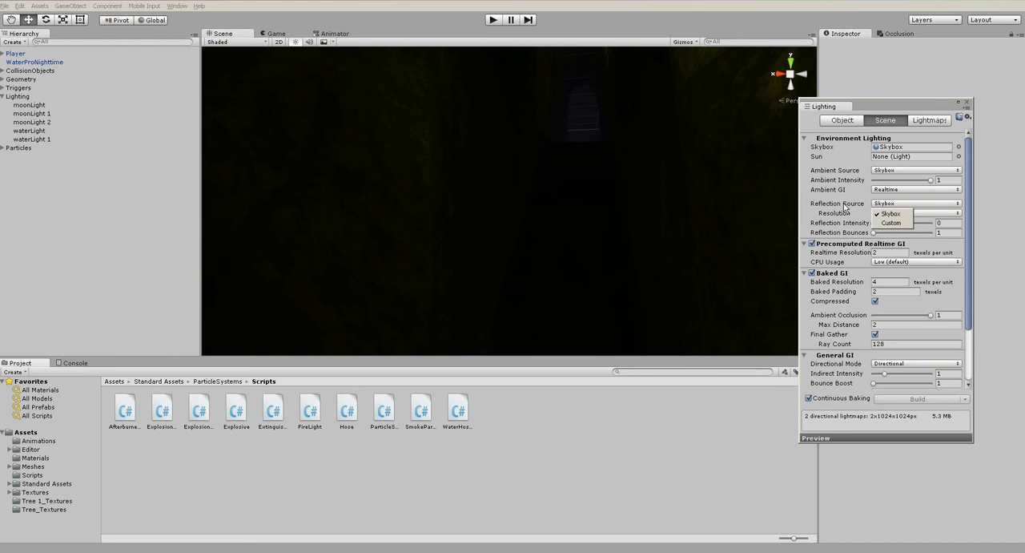
{"action": "left_click", "coordinate": [878, 207]}
{"action": "left_click", "coordinate": [881, 224]}
{"action": "left_click_drag", "start_coordinate": [881, 224], "coordinate": [936, 225]}
{"action": "left_click", "coordinate": [903, 203]}
{"action": "left_click", "coordinate": [900, 214]}
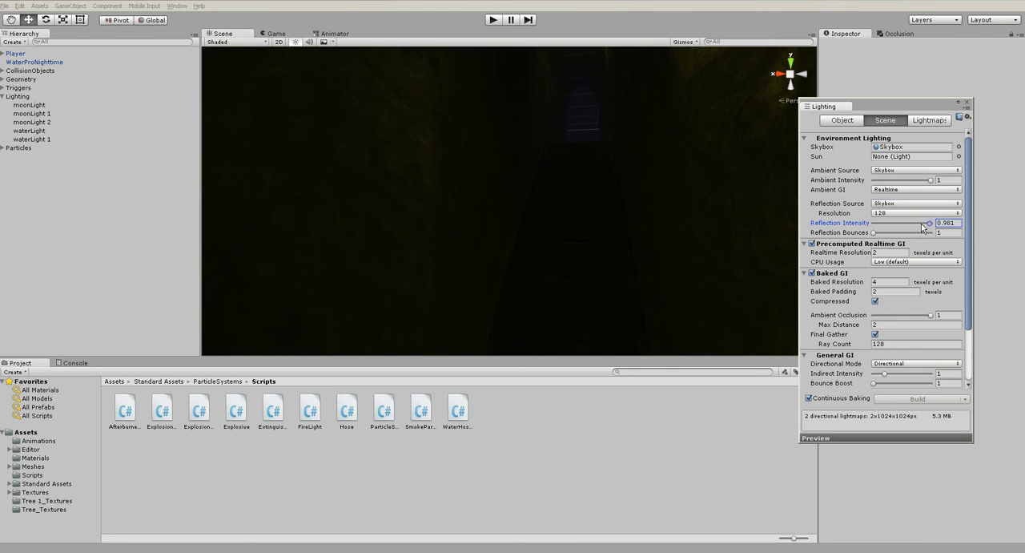
{"action": "left_click_drag", "start_coordinate": [880, 222], "coordinate": [868, 223]}
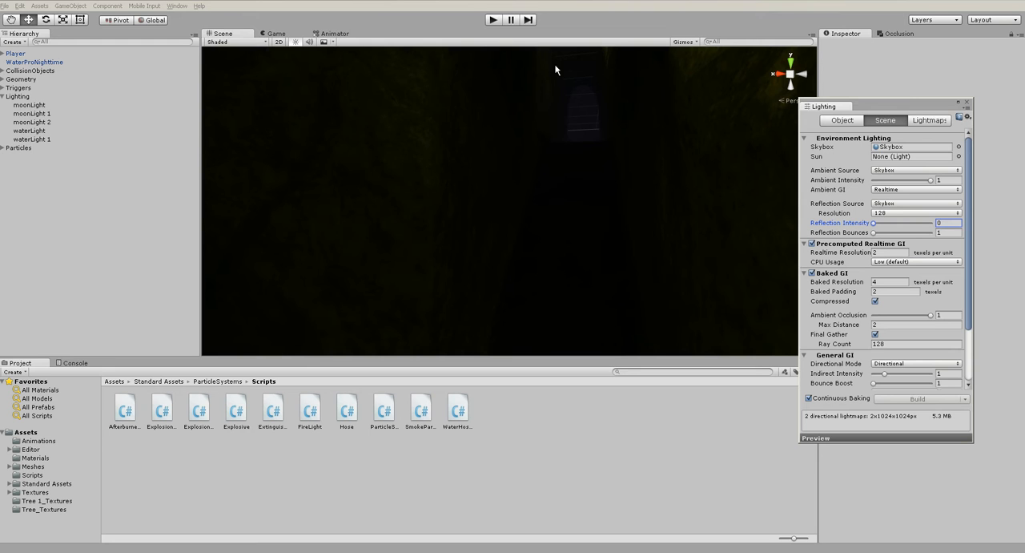
- Run the scene in play mode to check the cave without skybox reflections, and stop the test
{"action": "left_click", "coordinate": [576, 110]}
{"action": "left_click", "coordinate": [571, 446]}
{"action": "left_click", "coordinate": [493, 19]}
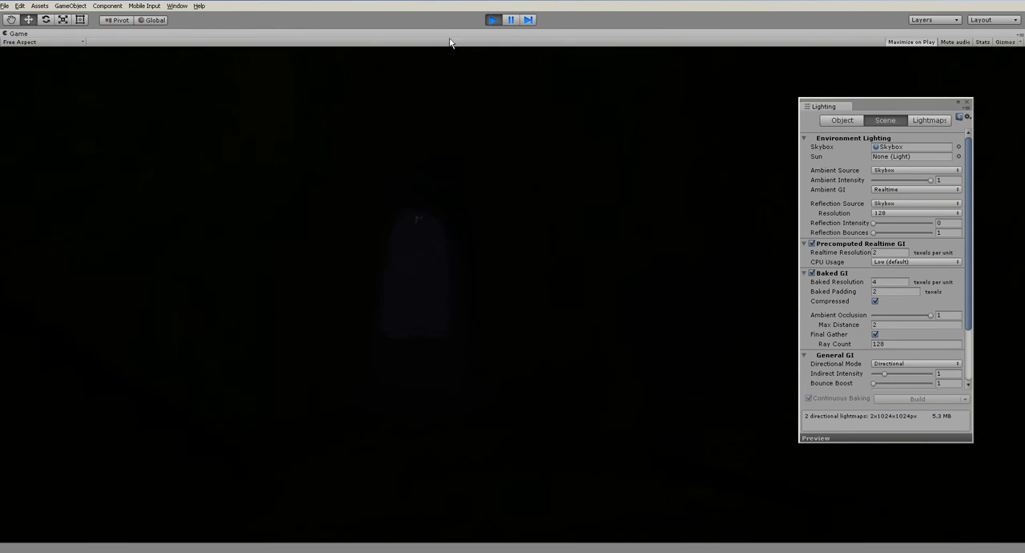
{"action": "left_click", "coordinate": [493, 19]}
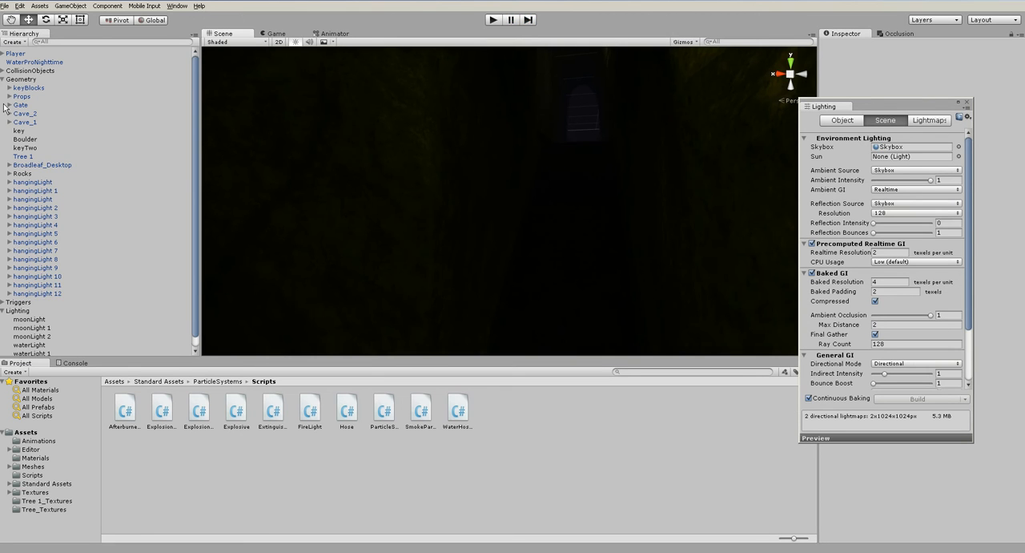
- Collapse the Geometry group, add a directional light to the scene and close the Lighting window
{"action": "left_click", "coordinate": [3, 79]}
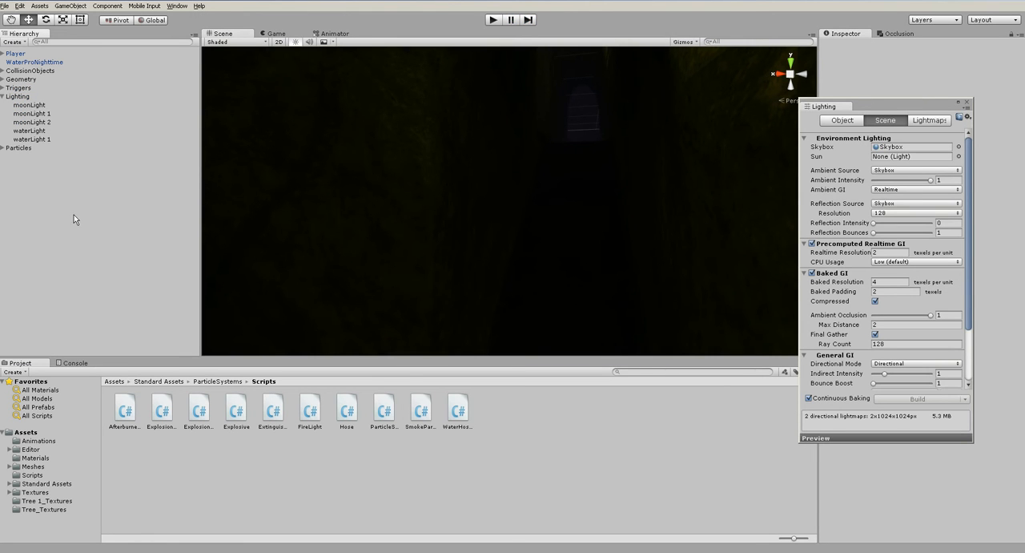
{"action": "left_click", "coordinate": [80, 6]}
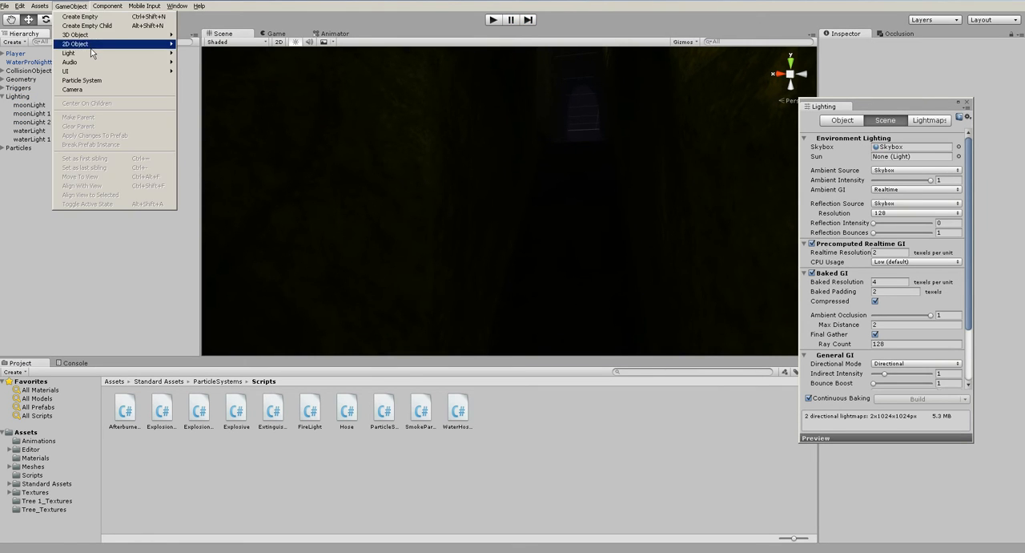
{"action": "mouse_move", "coordinate": [94, 55]}
{"action": "left_click", "coordinate": [205, 54]}
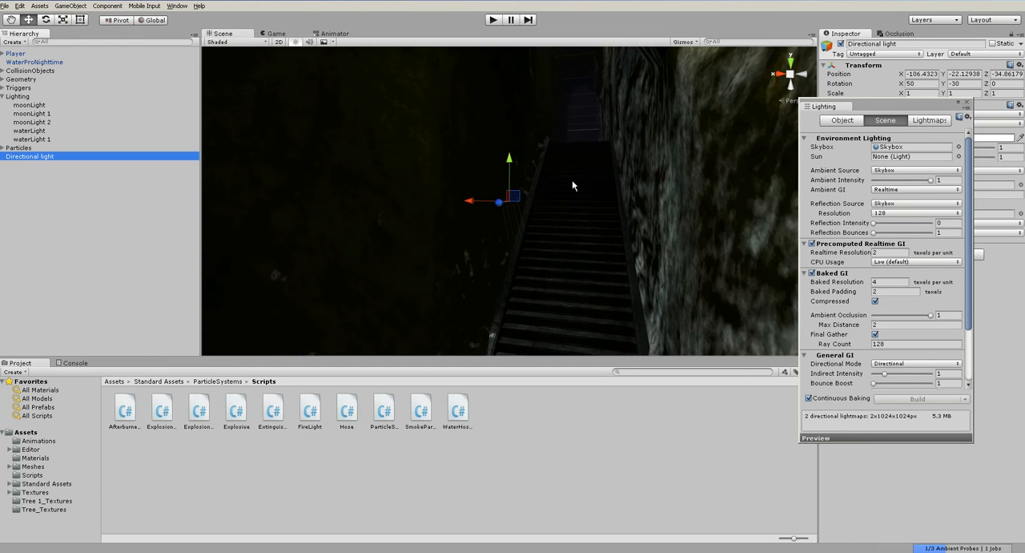
{"action": "key", "text": "f"}
{"action": "left_click", "coordinate": [966, 103]}
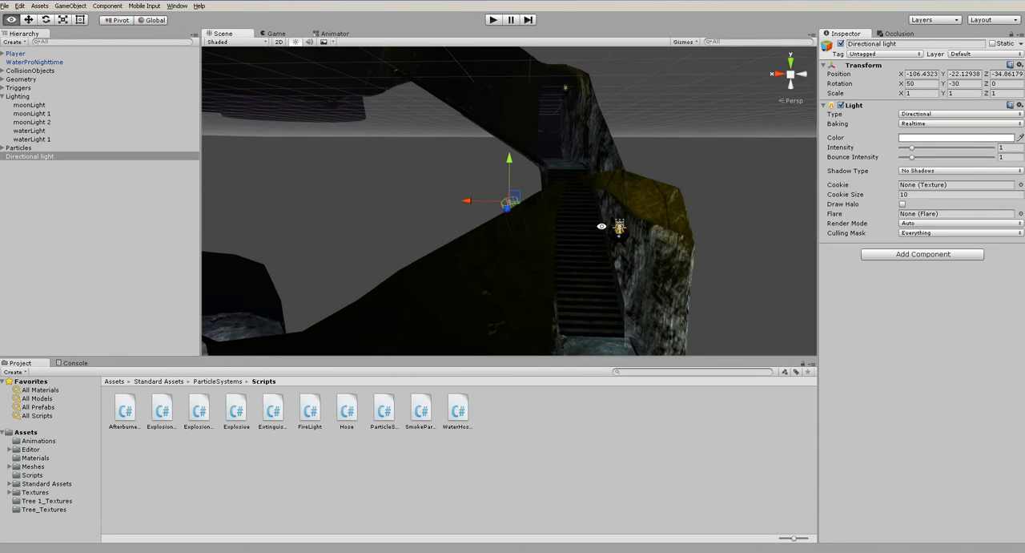
- Set the directional light's intensity to 0.05 and inspect its effect in the staircase passage
{"action": "left_click", "coordinate": [1003, 147]}
{"action": "type", "text": ".05"}
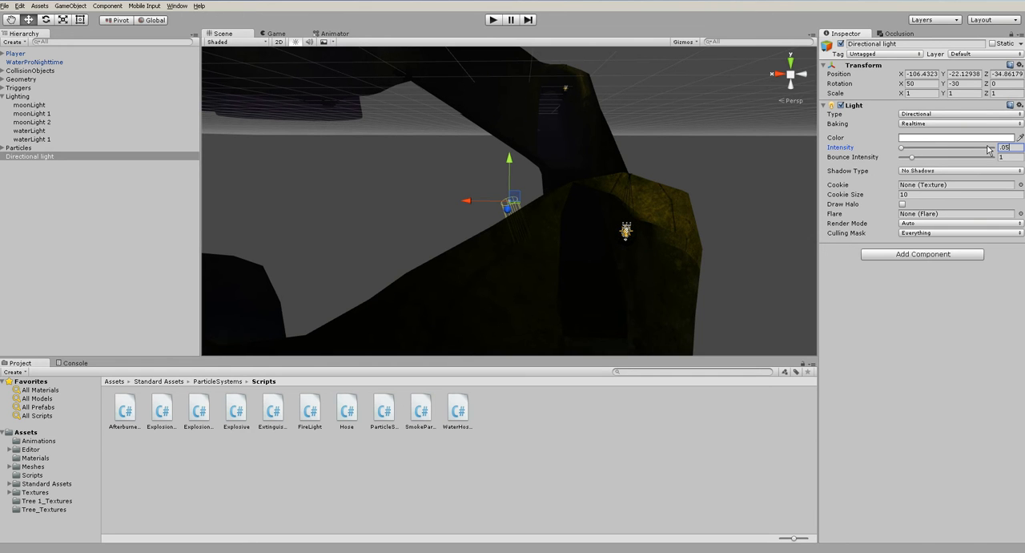
{"action": "key", "text": "Return"}
{"action": "middle_click_drag", "start_coordinate": [637, 202], "coordinate": [529, 309], "text": "alt"}
{"action": "left_click_drag", "start_coordinate": [529, 309], "coordinate": [625, 268], "text": "alt"}
{"action": "scroll", "coordinate": [623, 269], "scroll_direction": "up", "scroll_amount": 5}
{"action": "middle_click_drag", "start_coordinate": [623, 269], "coordinate": [601, 178]}
{"action": "left_click_drag", "start_coordinate": [602, 178], "coordinate": [487, 248], "text": "alt"}
- Change the directional light's color to a pale violet, about RGB 193, 169, 255
{"action": "left_click", "coordinate": [912, 137]}
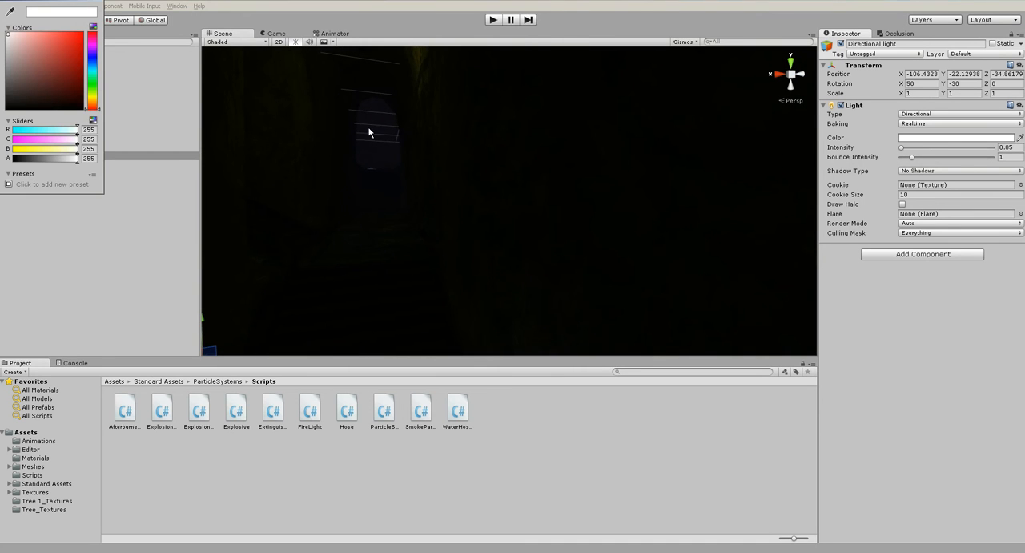
{"action": "left_click", "coordinate": [93, 54]}
{"action": "left_click_drag", "start_coordinate": [56, 38], "coordinate": [33, 31]}
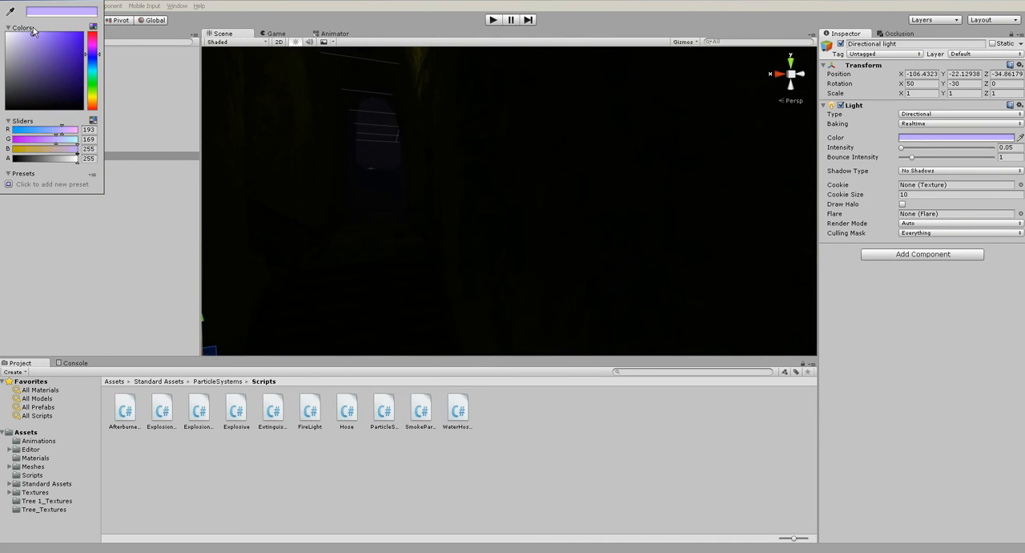
{"action": "left_click", "coordinate": [99, 0]}
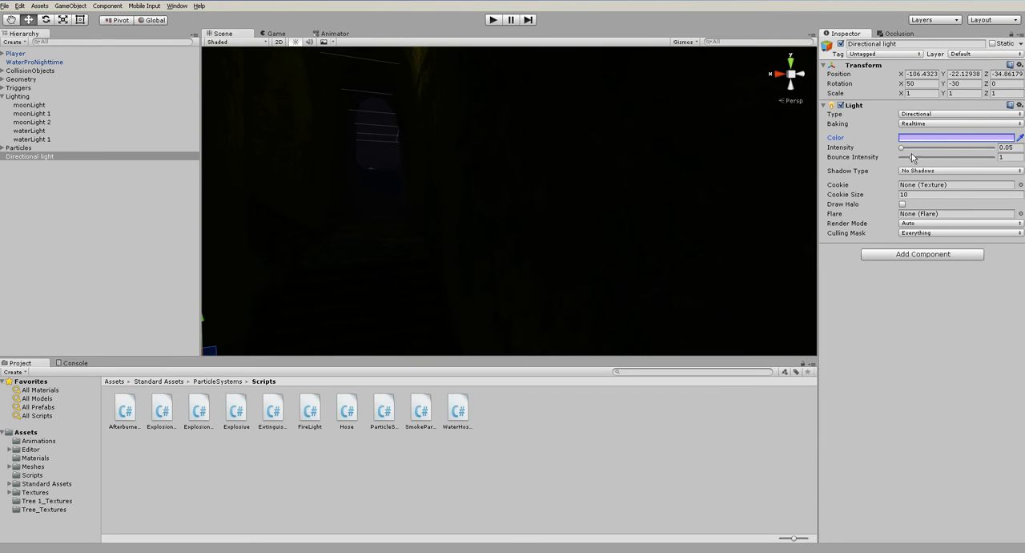
- Set the directional light's intensity to 0.1, run the scene in play mode to check it, and stop the test
{"action": "left_click_drag", "start_coordinate": [901, 147], "coordinate": [904, 147]}
{"action": "key", "text": "ctrl+p"}
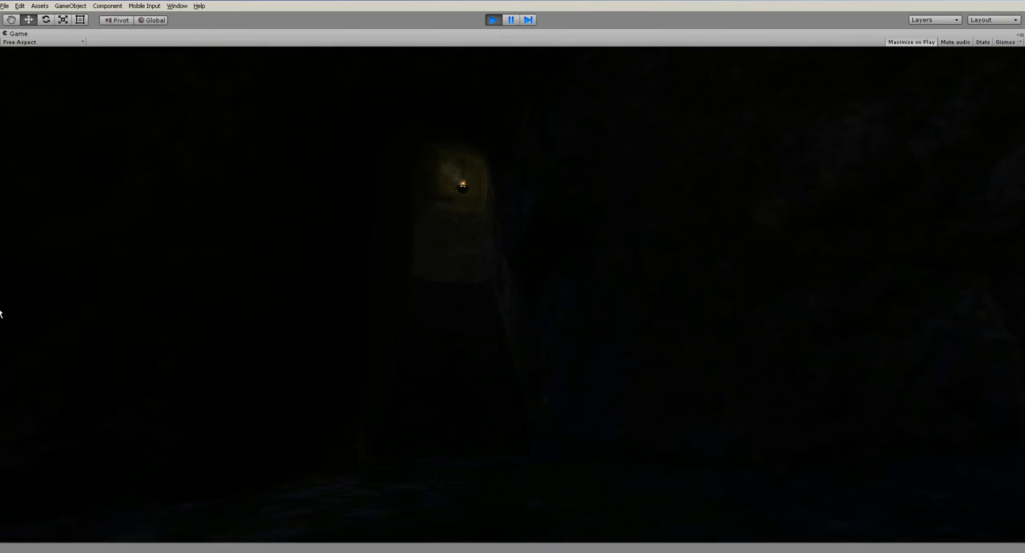
{"action": "key", "text": "ctrl+p"}
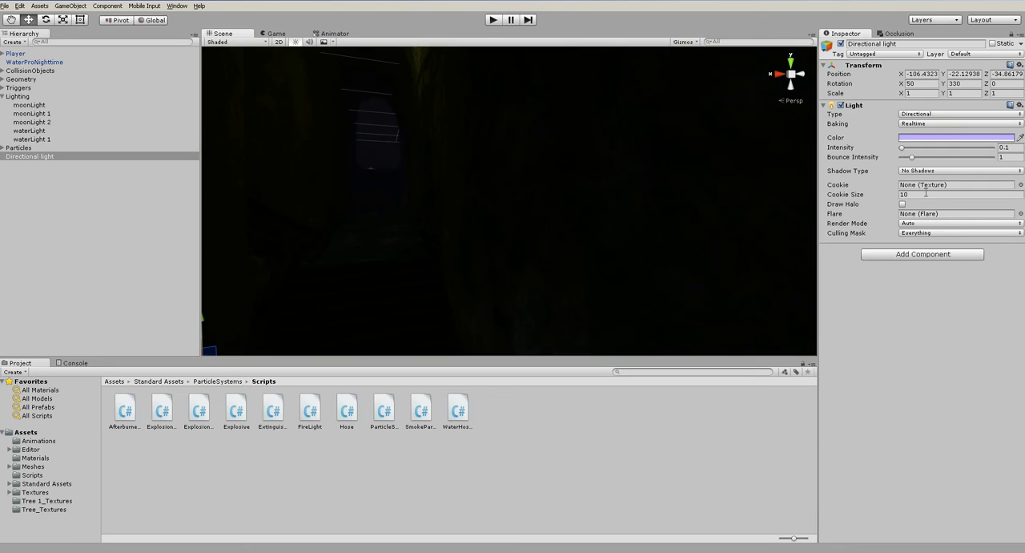
- Delete the directional light from the scene
{"action": "left_click", "coordinate": [880, 411]}
{"action": "left_click", "coordinate": [45, 157]}
{"action": "key", "text": "Delete"}
- Locate hangingLight 1 in the dark passage and add a point light to the scene
{"action": "scroll", "coordinate": [421, 213], "scroll_direction": "down", "scroll_amount": 5}
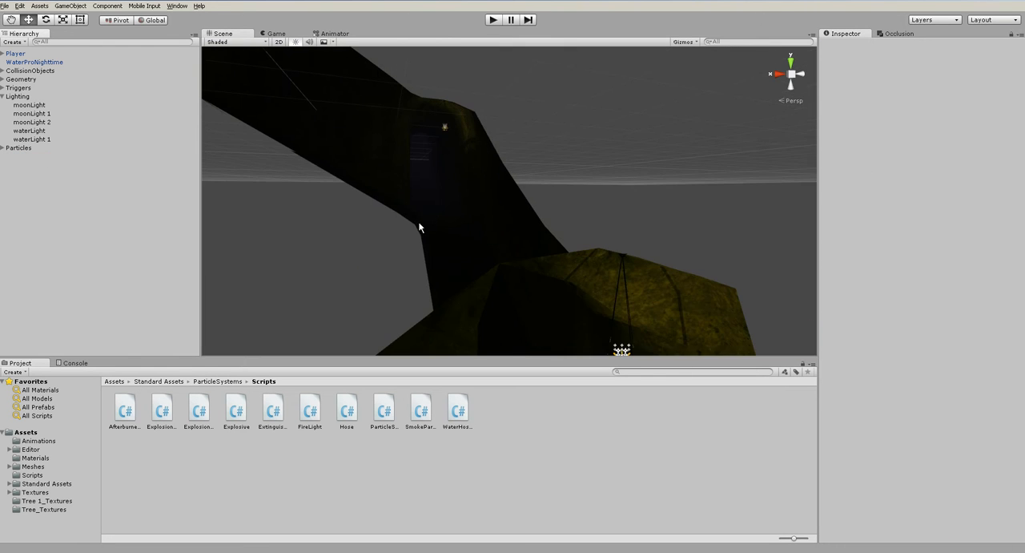
{"action": "left_click_drag", "start_coordinate": [435, 201], "coordinate": [540, 215], "text": "alt"}
{"action": "left_click", "coordinate": [538, 85]}
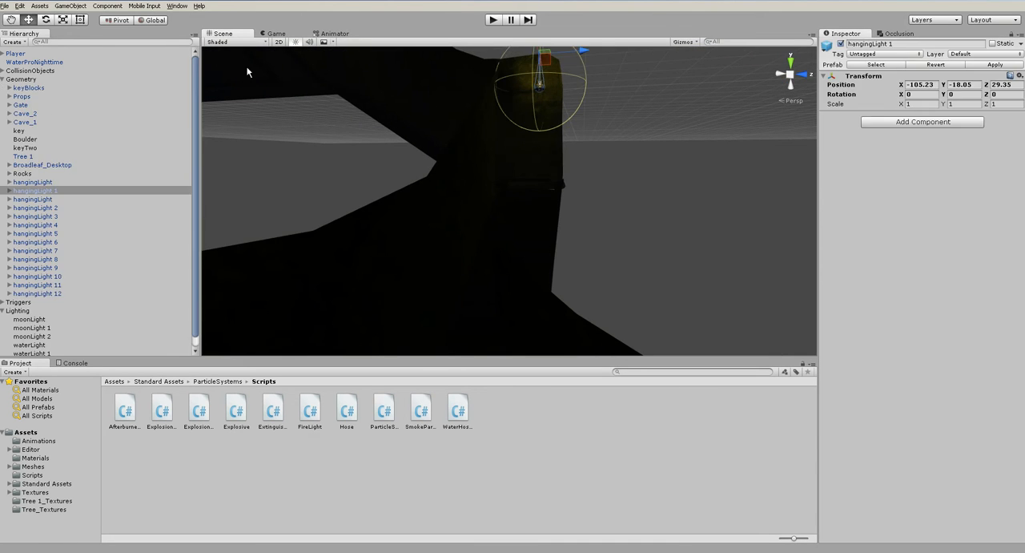
{"action": "left_click", "coordinate": [71, 6]}
{"action": "mouse_move", "coordinate": [81, 55]}
{"action": "left_click", "coordinate": [214, 63]}
- Place the point light inside the dark passage at about X -103.97, Y -25.54, Z 3.95
{"action": "left_click_drag", "start_coordinate": [561, 166], "coordinate": [384, 195], "text": "alt"}
{"action": "scroll", "coordinate": [496, 210], "scroll_direction": "up", "scroll_amount": 3}
{"action": "left_click_drag", "start_coordinate": [501, 205], "coordinate": [459, 219]}
{"action": "left_click_drag", "start_coordinate": [471, 176], "coordinate": [657, 116]}
{"action": "left_click_drag", "start_coordinate": [528, 184], "coordinate": [528, 234], "text": "alt"}
{"action": "middle_click_drag", "start_coordinate": [527, 129], "coordinate": [513, 239]}
{"action": "scroll", "coordinate": [513, 240], "scroll_direction": "up", "scroll_amount": 3}
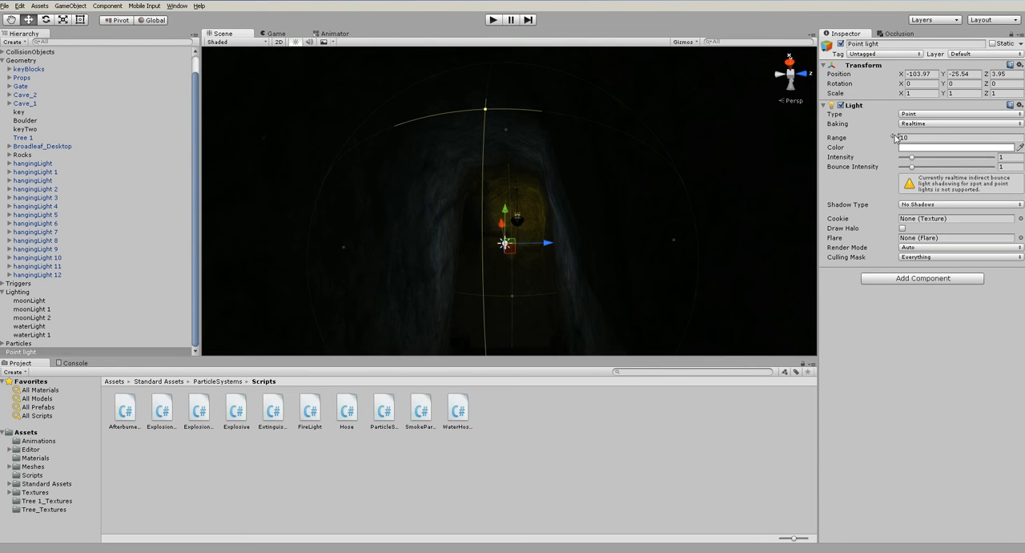
- Set the point light's range to 15.75 and intensity to 0.25, and lower it to about Y -28.17
{"action": "left_click_drag", "start_coordinate": [848, 141], "coordinate": [903, 158]}
{"action": "left_click_drag", "start_coordinate": [637, 267], "coordinate": [1, 284], "text": "alt"}
{"action": "left_click_drag", "start_coordinate": [294, 297], "coordinate": [538, 236], "text": "alt"}
{"action": "left_click_drag", "start_coordinate": [489, 110], "coordinate": [491, 149]}
{"action": "left_click_drag", "start_coordinate": [492, 152], "coordinate": [582, 208], "text": "alt"}
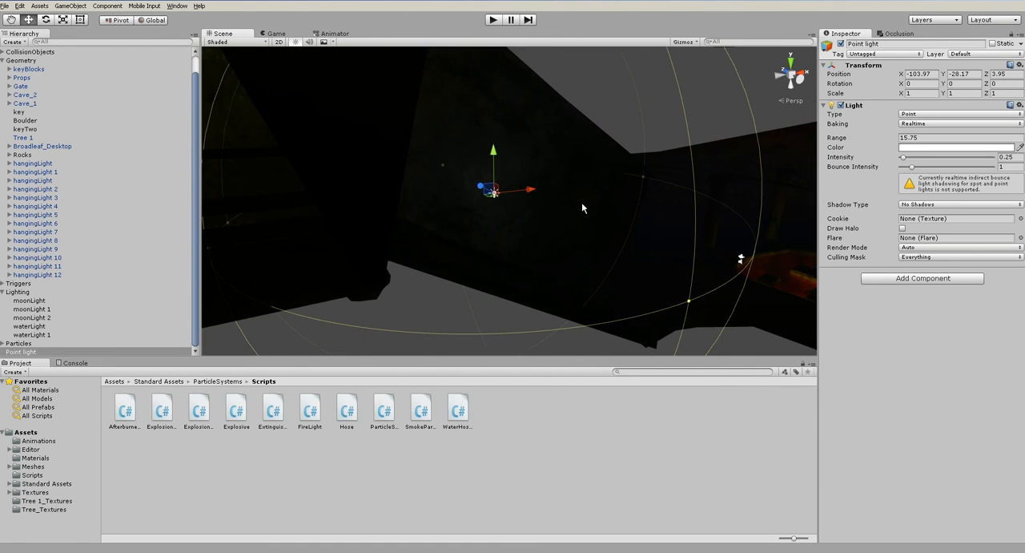
- Set the point light's baking mode to Baked and view the result inside the passage
{"action": "left_click", "coordinate": [921, 128]}
{"action": "left_click", "coordinate": [919, 141]}
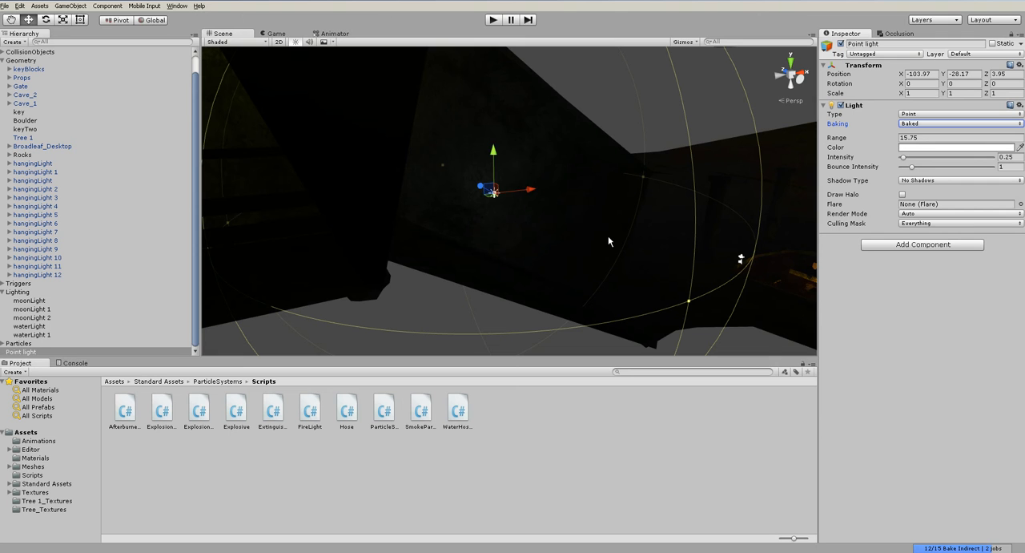
{"action": "left_click_drag", "start_coordinate": [568, 229], "coordinate": [545, 196], "text": "alt"}
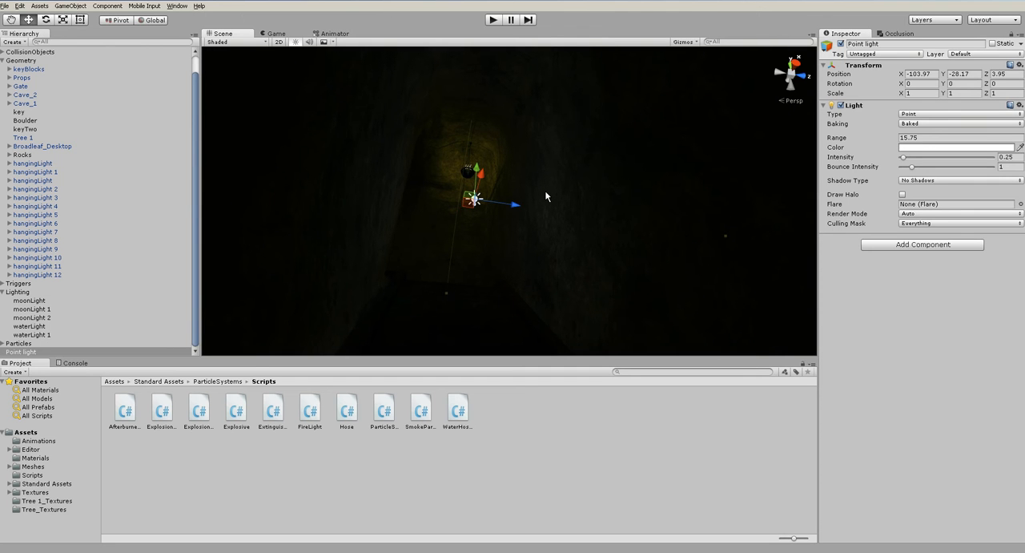
- Run the game and walk through the dark passage to check the baked point light, ending with play mode stopped
{"action": "left_click_drag", "start_coordinate": [539, 217], "coordinate": [690, 104], "text": "alt"}
{"action": "scroll", "coordinate": [455, 258], "scroll_direction": "up", "scroll_amount": 2}
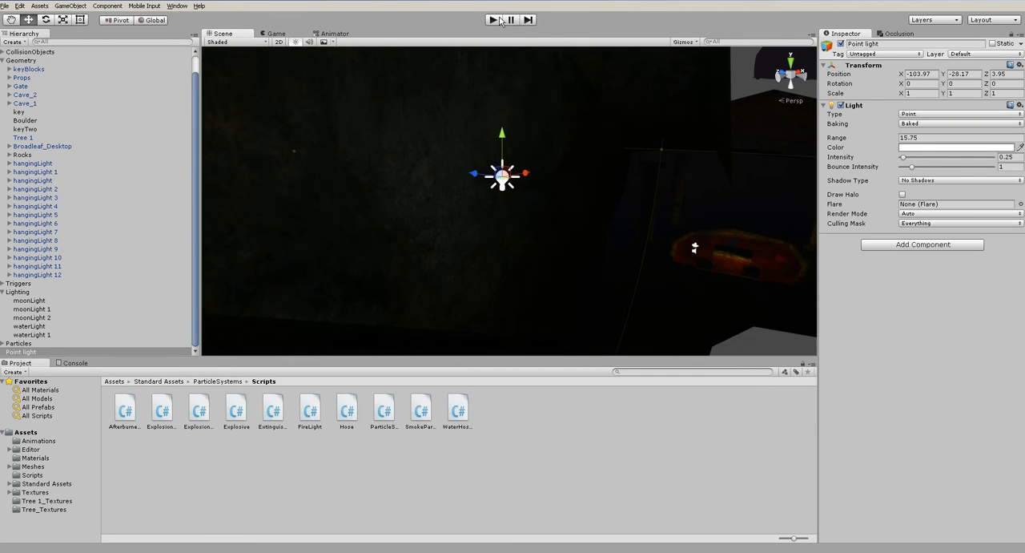
{"action": "left_click", "coordinate": [500, 20]}
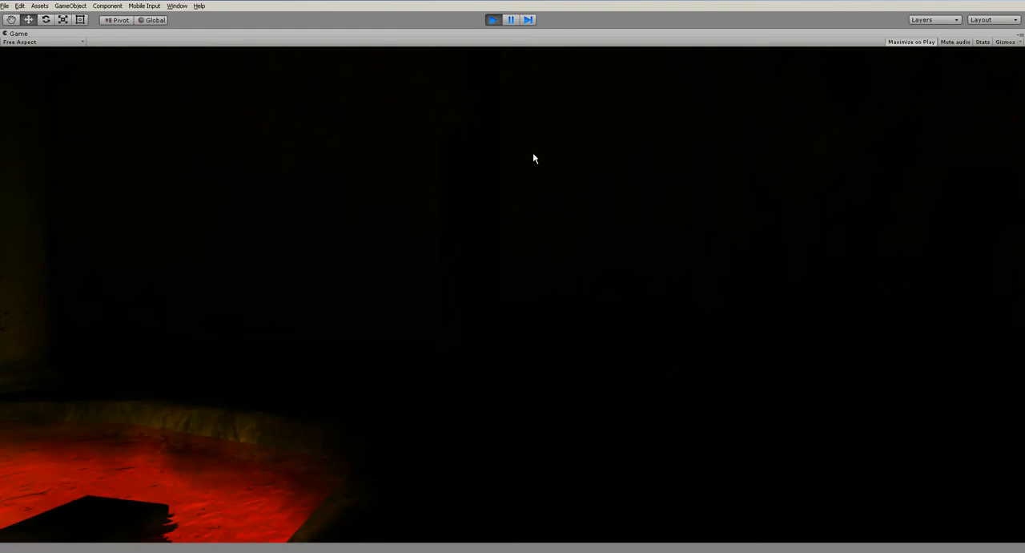
{"action": "key", "text": "w"}
{"action": "key", "text": "w"}
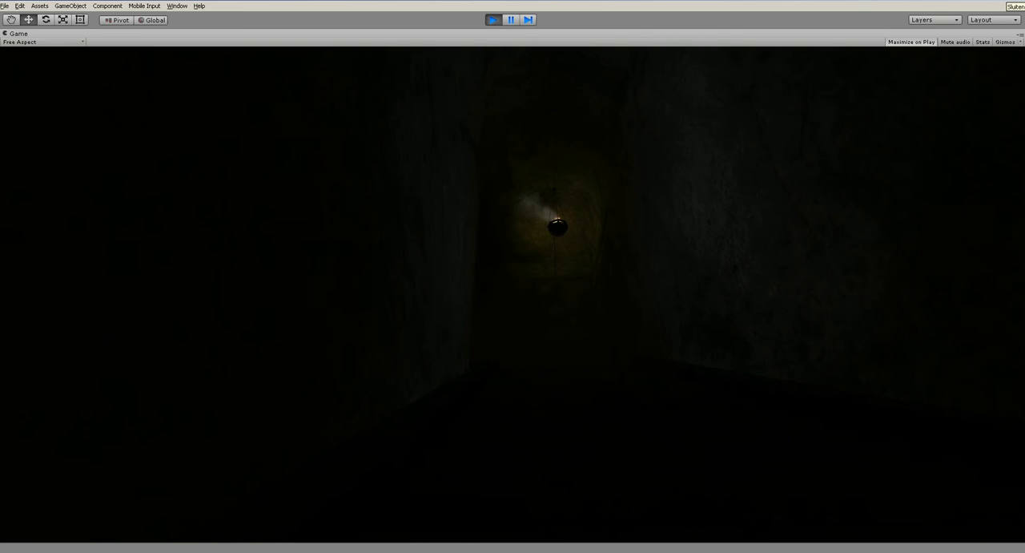
{"action": "key", "text": "ctrl+p"}
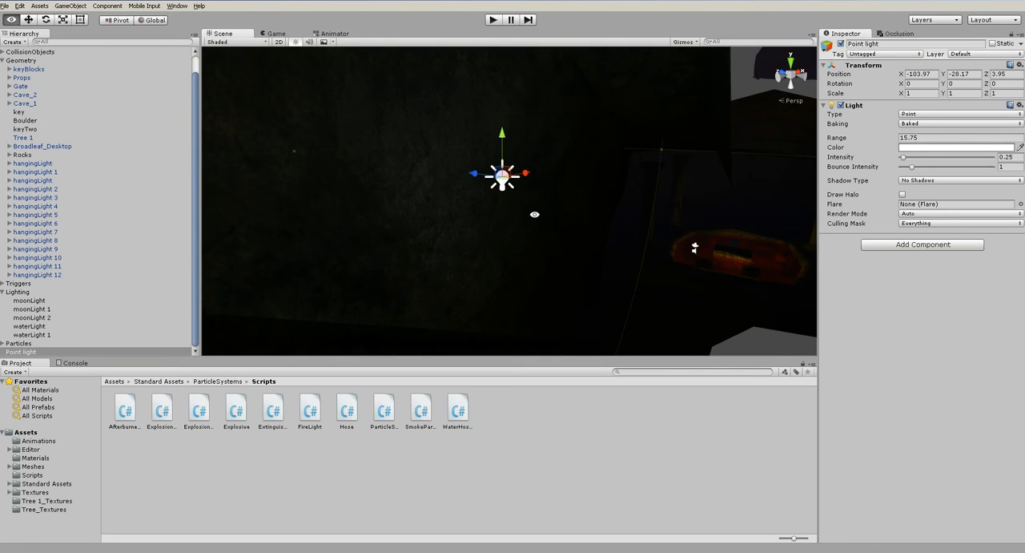
- Set the point light's shadow type to Soft Shadows and its color to pale violet, RGB 209, 182, 255
{"action": "left_click_drag", "start_coordinate": [533, 226], "coordinate": [339, 210], "text": "alt"}
{"action": "left_click", "coordinate": [922, 182]}
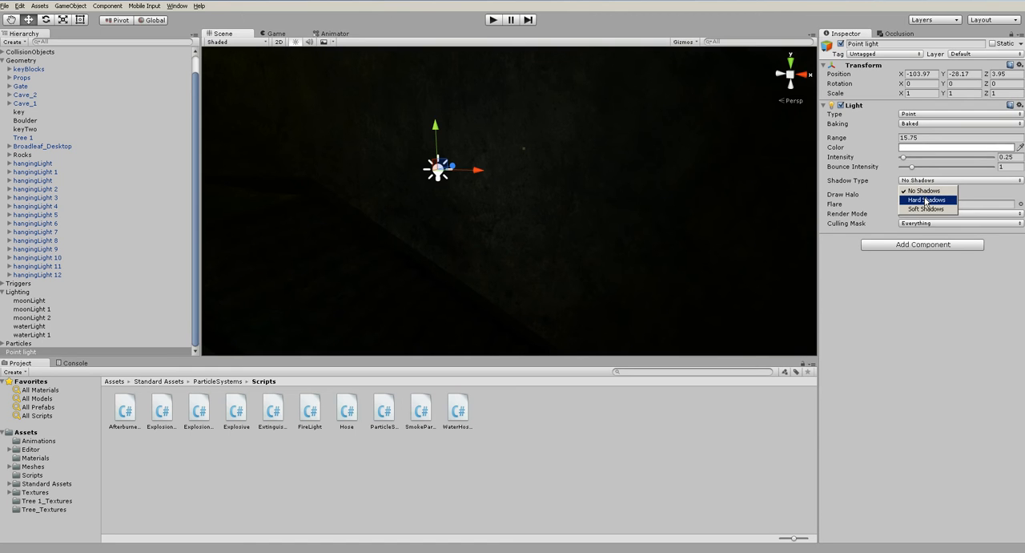
{"action": "left_click", "coordinate": [926, 208]}
{"action": "left_click", "coordinate": [931, 148]}
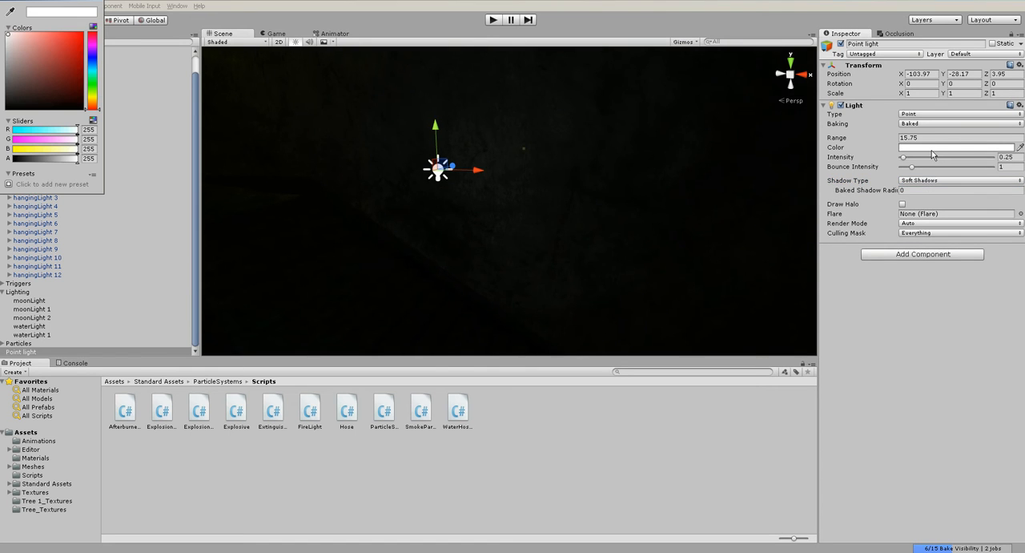
{"action": "left_click_drag", "start_coordinate": [92, 59], "coordinate": [92, 53]}
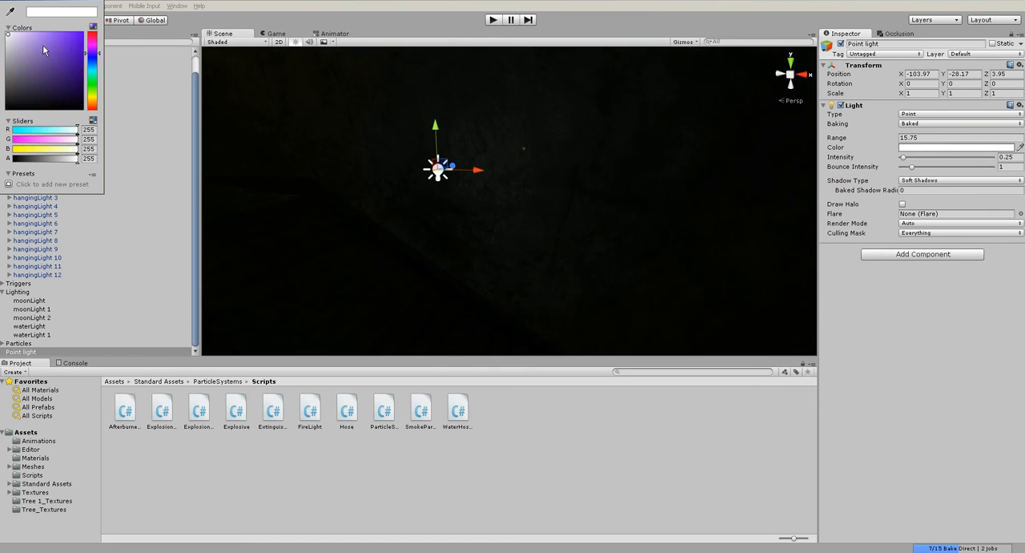
{"action": "left_click", "coordinate": [25, 36]}
{"action": "left_click", "coordinate": [29, 34]}
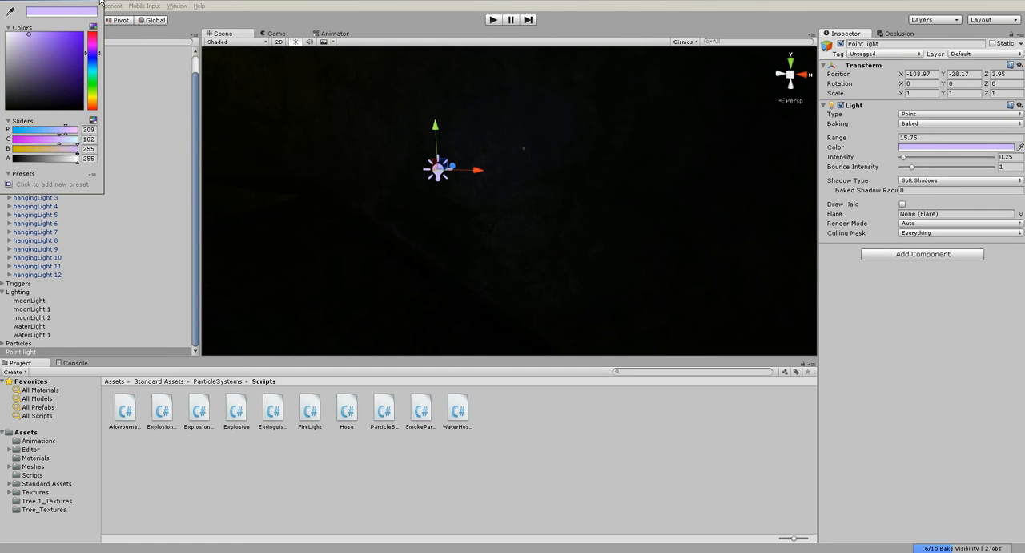
{"action": "left_click", "coordinate": [100, 2]}
- Duplicate the point light and place the copy farther down the passage at about X -92.09, Y -35.12, Z 3.95
{"action": "left_click_drag", "start_coordinate": [483, 156], "coordinate": [420, 137], "text": "alt"}
{"action": "scroll", "coordinate": [508, 206], "scroll_direction": "down", "scroll_amount": 5}
{"action": "key", "text": "ctrl+d"}
{"action": "scroll", "coordinate": [421, 137], "scroll_direction": "down", "scroll_amount": 3}
{"action": "left_click_drag", "start_coordinate": [546, 254], "coordinate": [545, 208], "text": "alt"}
{"action": "scroll", "coordinate": [494, 162], "scroll_direction": "up", "scroll_amount": 4}
{"action": "left_click_drag", "start_coordinate": [494, 163], "coordinate": [485, 97], "text": "alt"}
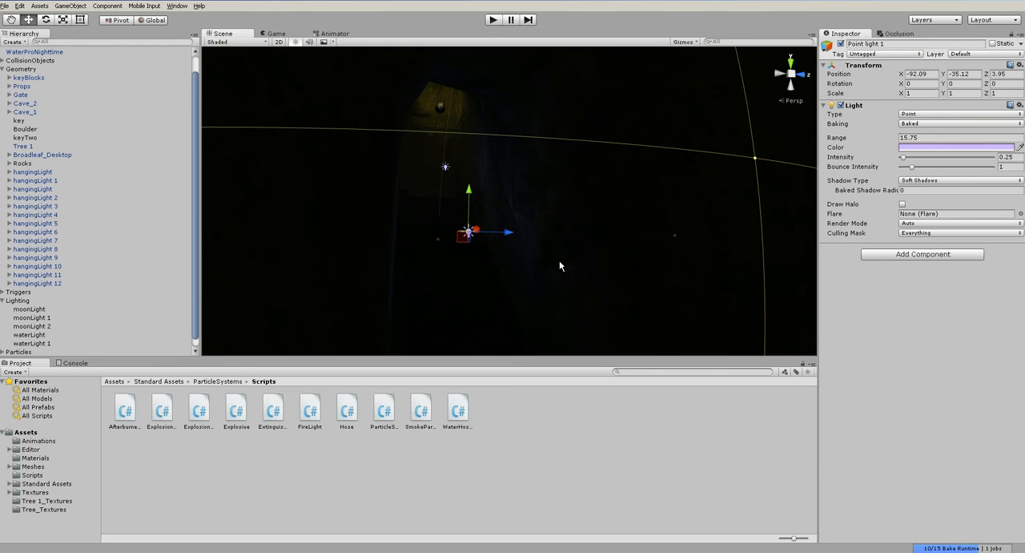
{"action": "left_click_drag", "start_coordinate": [521, 241], "coordinate": [567, 254], "text": "alt"}
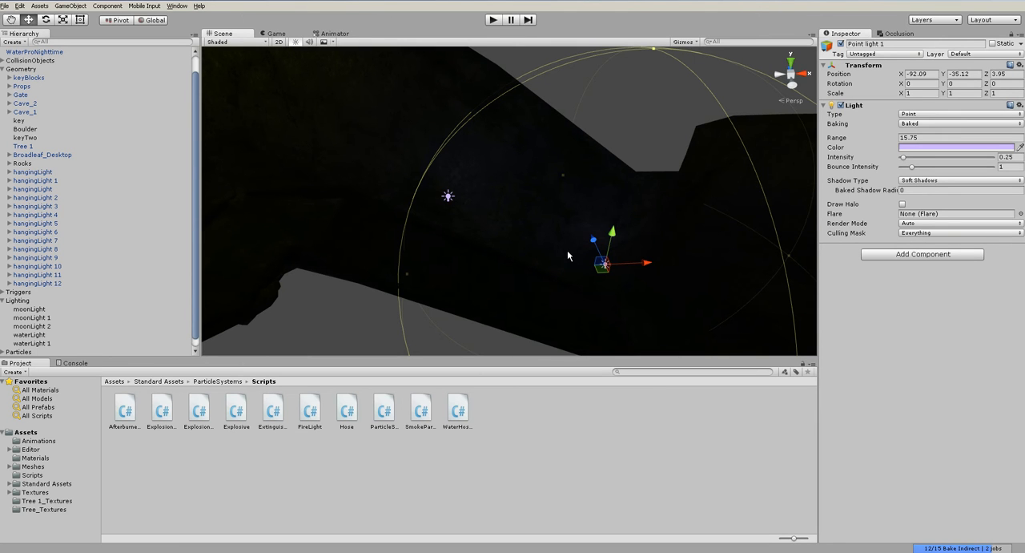
{"action": "left_click_drag", "start_coordinate": [567, 254], "coordinate": [416, 235], "text": "alt"}
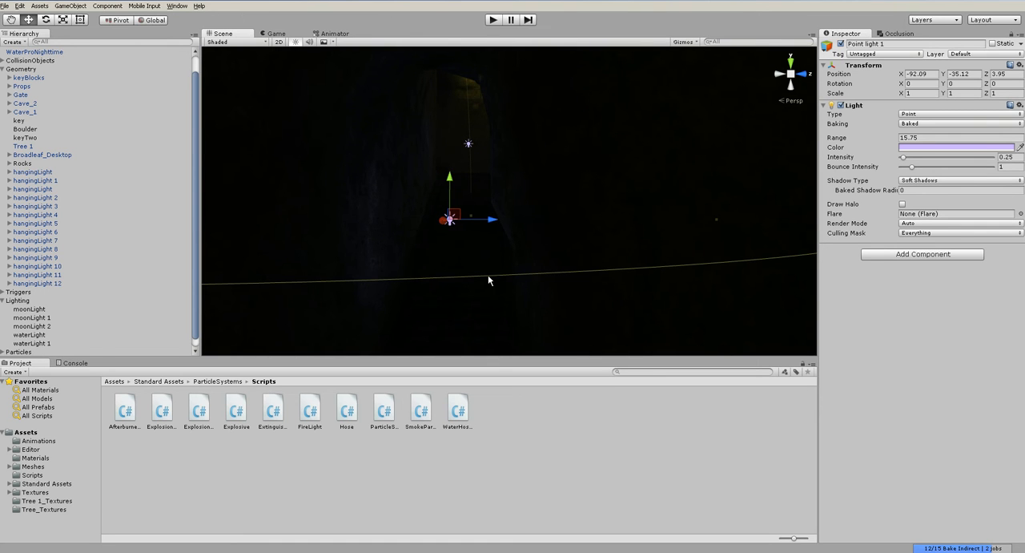
{"action": "left_click", "coordinate": [584, 441]}
- Play the scene and walk past the lava pool and up the passage to check the two violet lights, ending with play mode stopped
{"action": "left_click_drag", "start_coordinate": [464, 275], "coordinate": [444, 204], "text": "alt"}
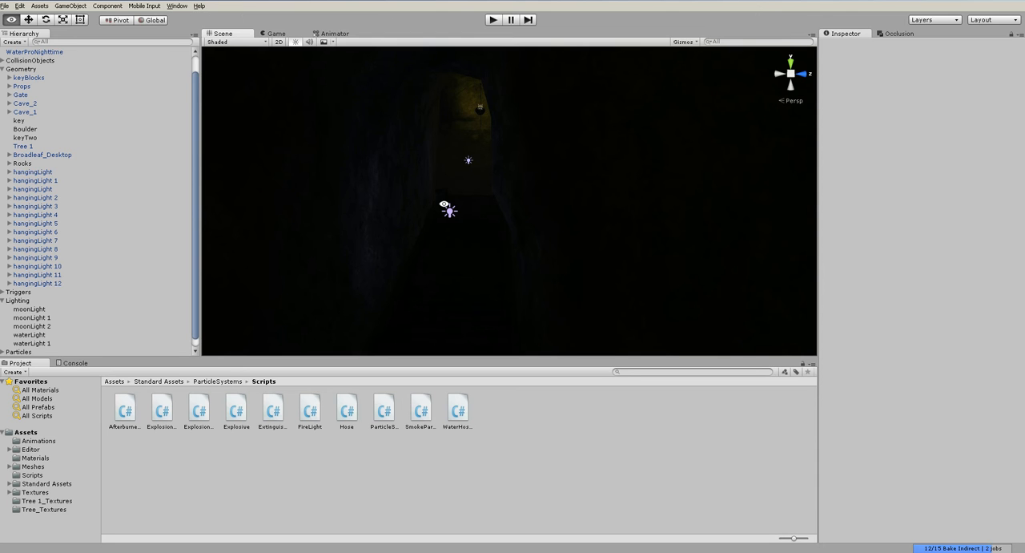
{"action": "mouse_move", "coordinate": [458, 191]}
{"action": "left_mouse_down", "text": "alt"}
{"action": "mouse_move", "coordinate": [380, 156]}
{"action": "mouse_move", "coordinate": [458, 160]}
{"action": "mouse_move", "coordinate": [457, 182]}
{"action": "left_mouse_up", "text": "alt"}
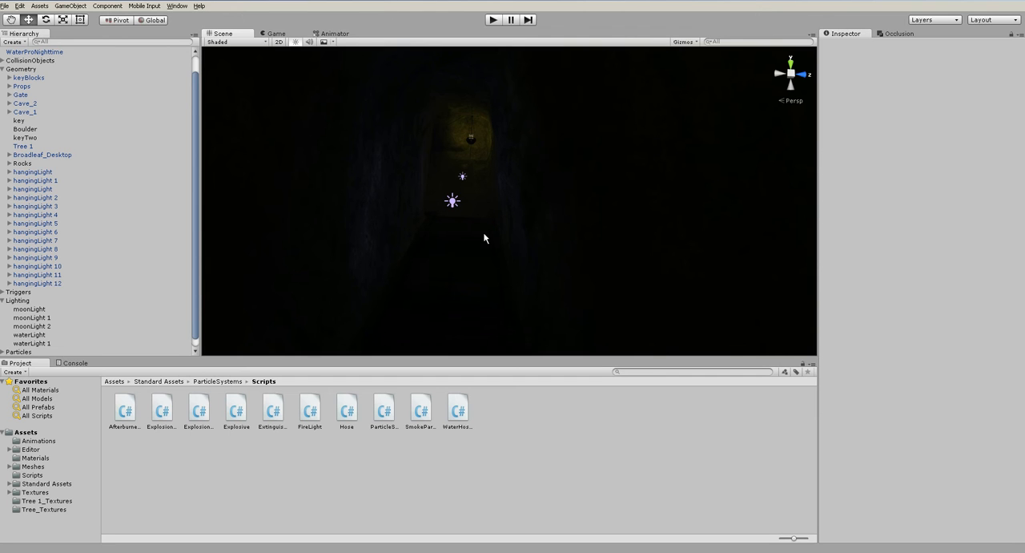
{"action": "left_click", "coordinate": [495, 21]}
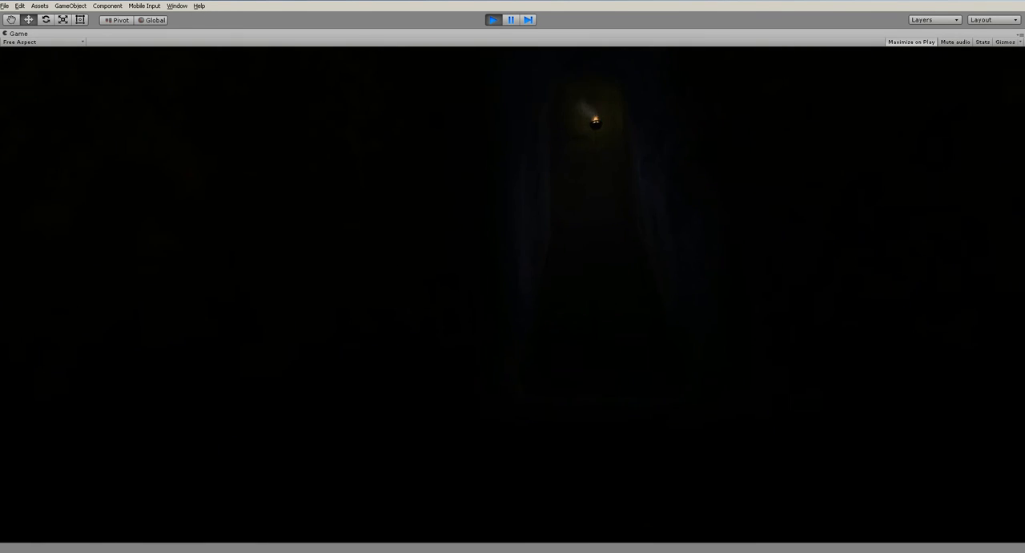
{"action": "key", "text": "w"}
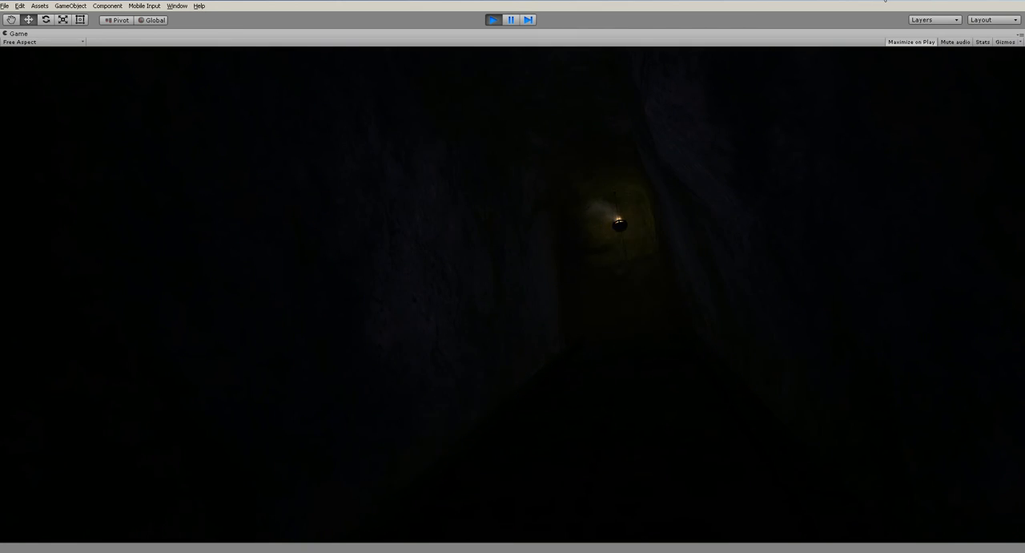
{"action": "key", "text": "w"}
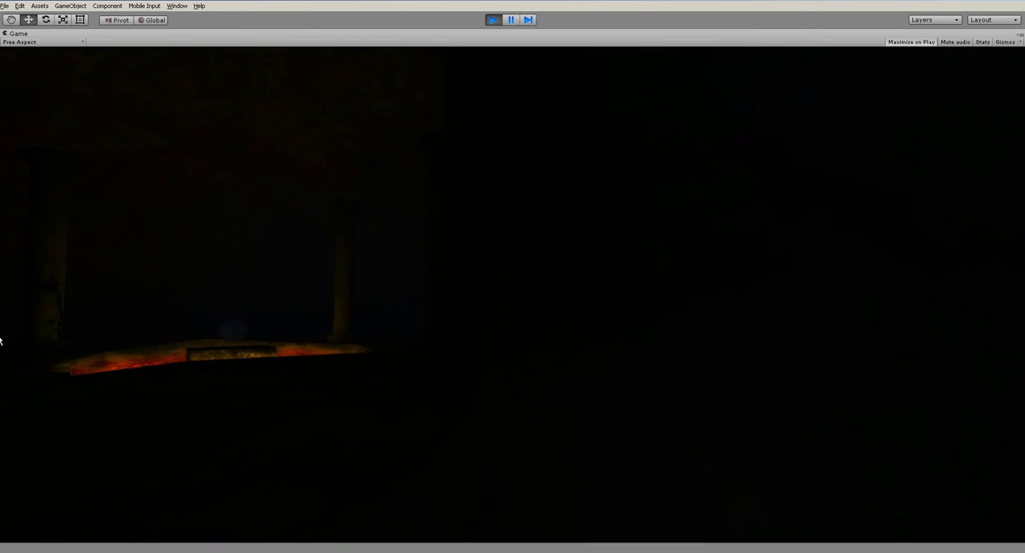
{"action": "key", "text": "w"}
{"action": "key", "text": "w"}
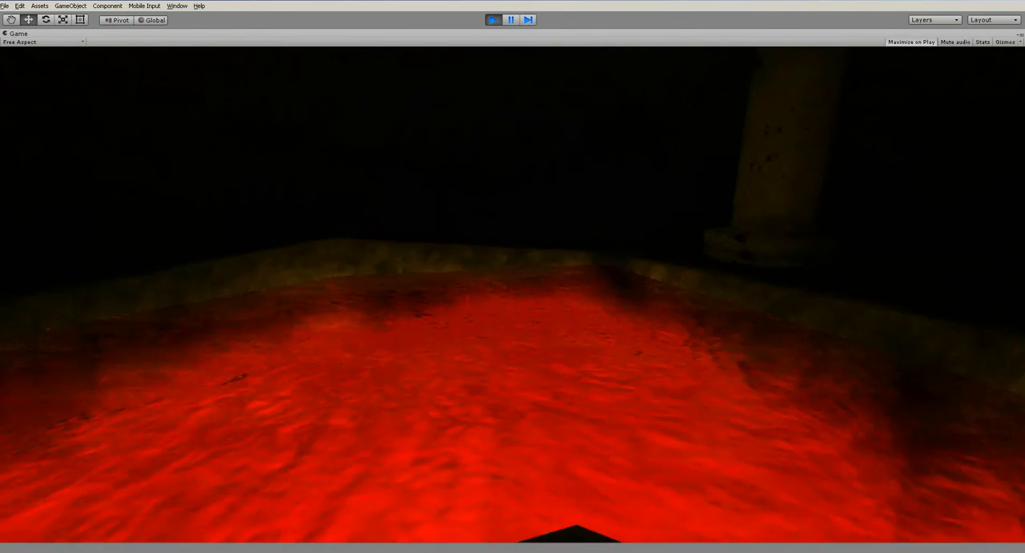
{"action": "key", "text": "d"}
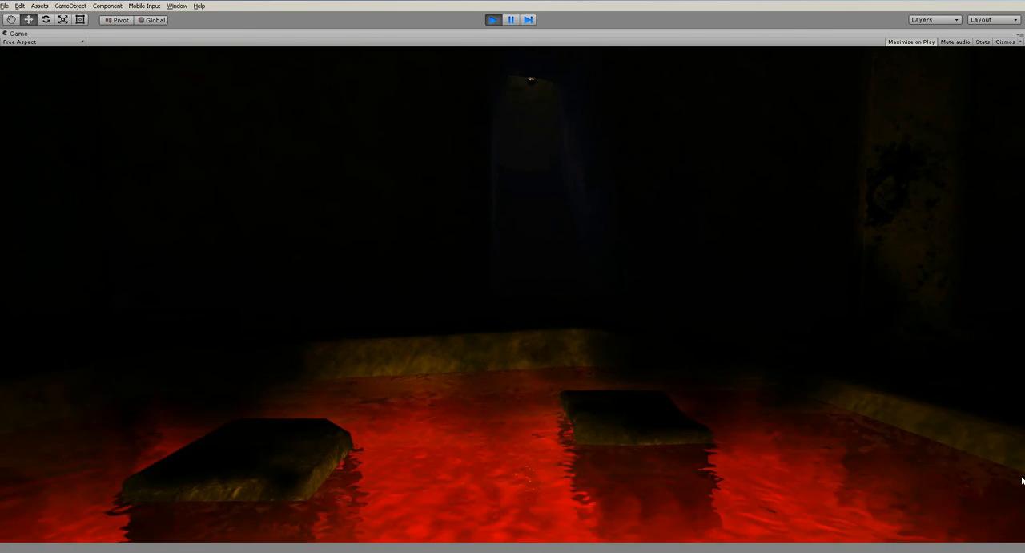
{"action": "key", "text": "w"}
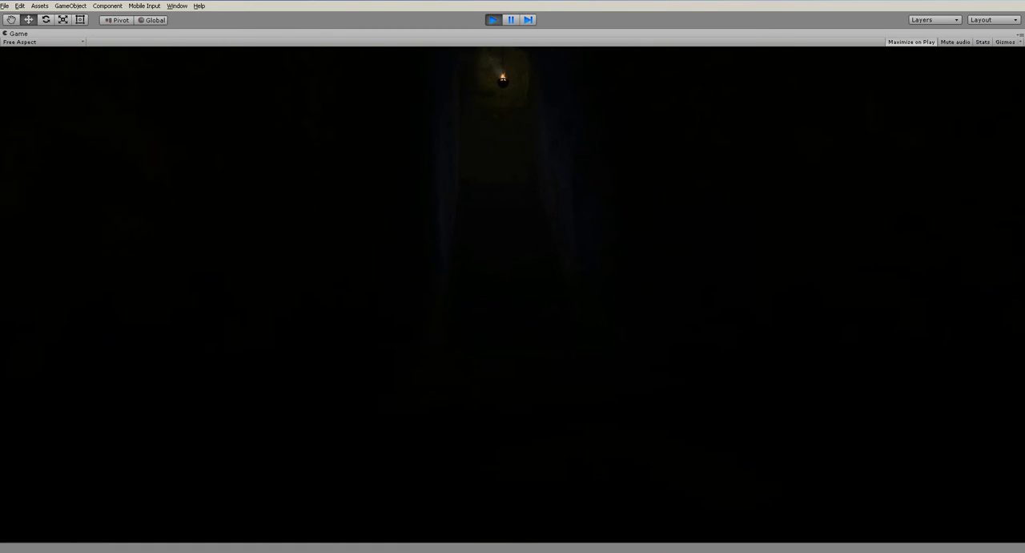
{"action": "key", "text": "w"}
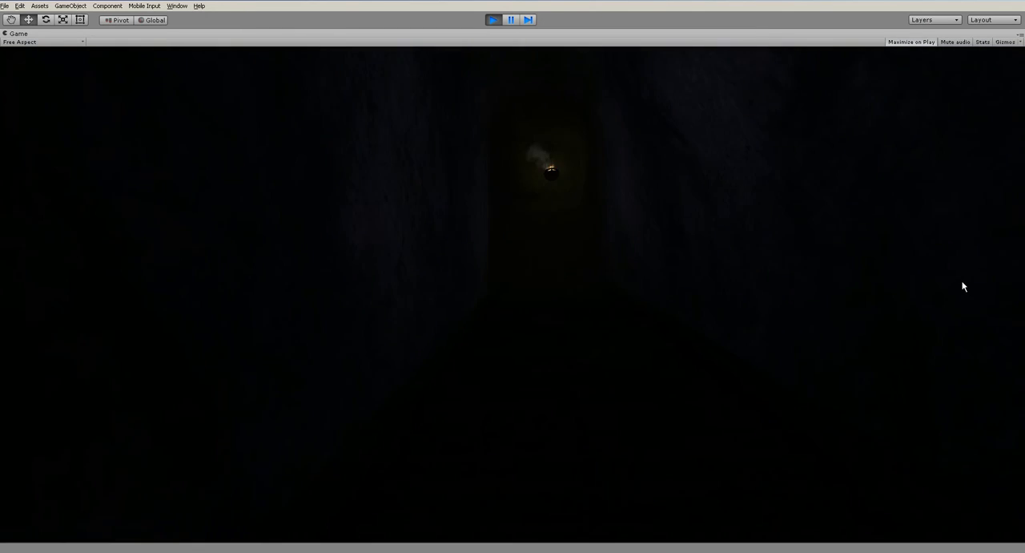
{"action": "key", "text": "w"}
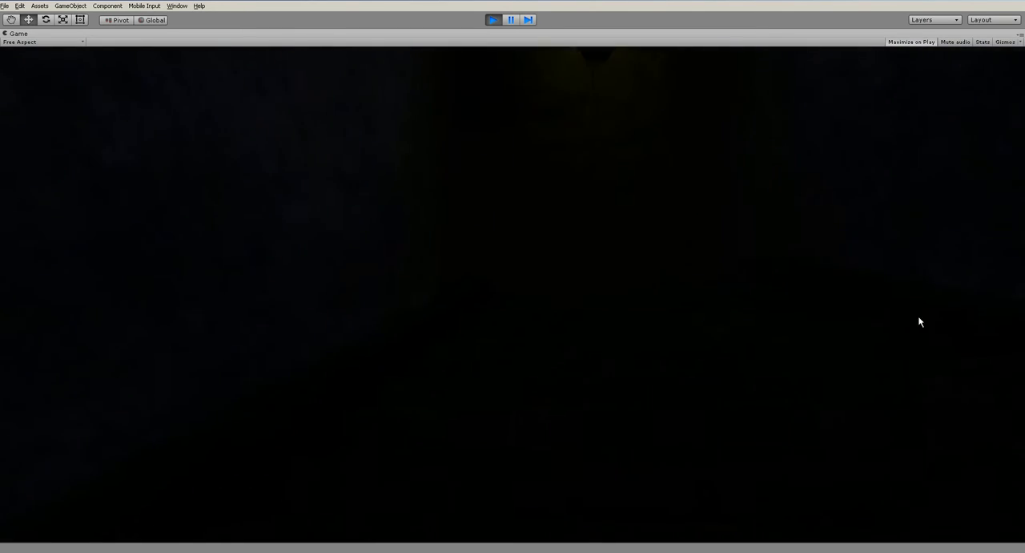
{"action": "key", "text": "w"}
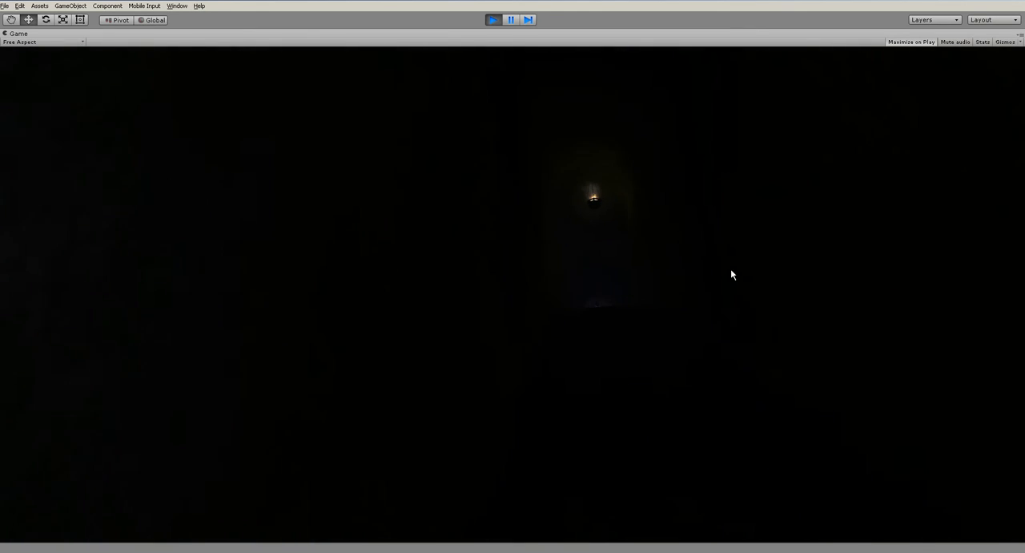
{"action": "key", "text": "ctrl+p"}
- Duplicate the upper violet point light and move the copy past the hanging fire light to about X -116.8, Y -19.9, Z -6.4
{"action": "scroll", "coordinate": [484, 290], "scroll_direction": "down", "scroll_amount": 8}
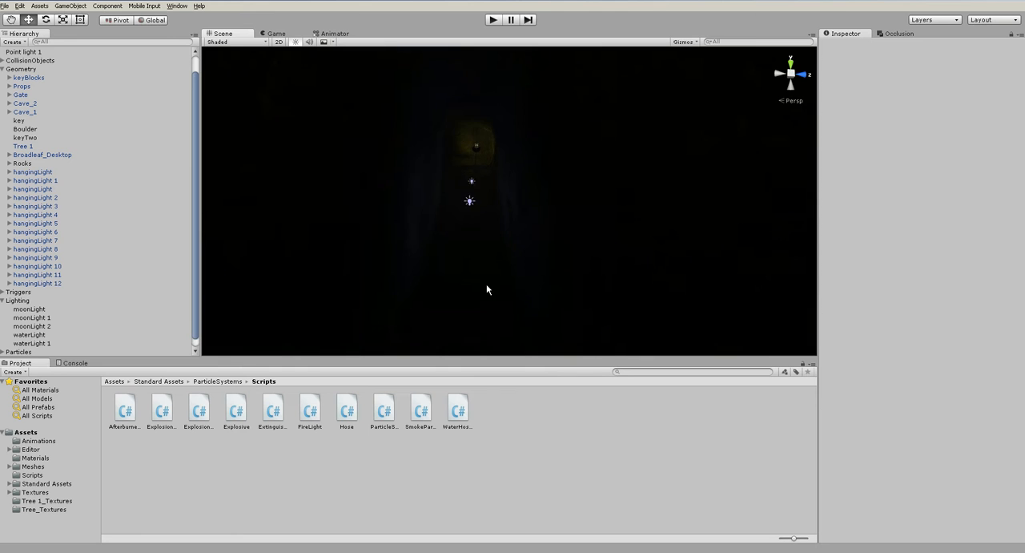
{"action": "left_click_drag", "start_coordinate": [502, 277], "coordinate": [480, 271], "text": "alt"}
{"action": "scroll", "coordinate": [510, 270], "scroll_direction": "down", "scroll_amount": 4}
{"action": "middle_click_drag", "start_coordinate": [462, 215], "coordinate": [542, 242]}
{"action": "scroll", "coordinate": [542, 241], "scroll_direction": "up", "scroll_amount": 3}
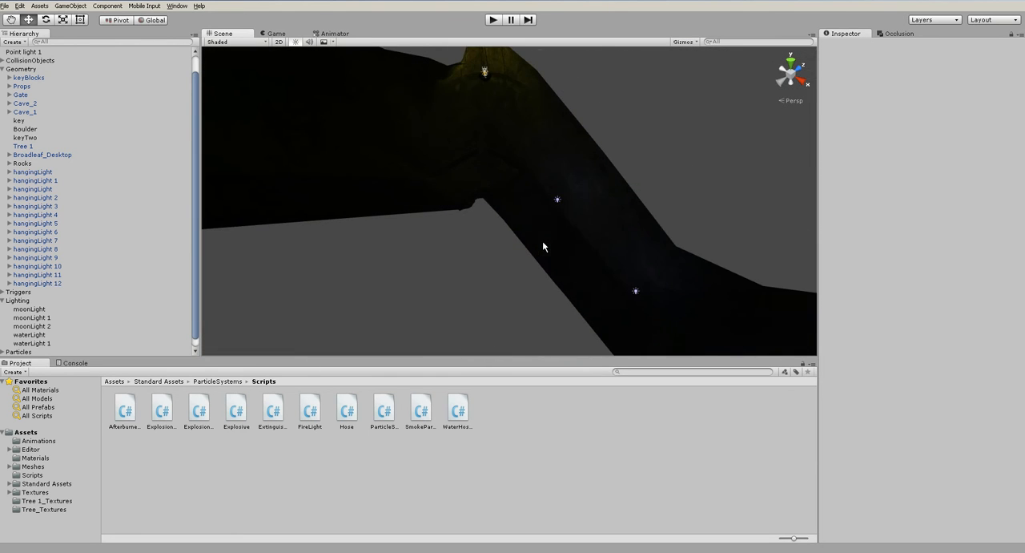
{"action": "left_click", "coordinate": [556, 201]}
{"action": "key", "text": "ctrl+d"}
{"action": "left_click_drag", "start_coordinate": [559, 201], "coordinate": [383, 156]}
{"action": "left_click_drag", "start_coordinate": [373, 121], "coordinate": [362, 82]}
{"action": "left_click_drag", "start_coordinate": [495, 178], "coordinate": [215, 134], "text": "alt"}
{"action": "key", "text": "f"}
{"action": "left_click_drag", "start_coordinate": [484, 203], "coordinate": [450, 221], "text": "alt"}
{"action": "key", "text": "f"}
{"action": "scroll", "coordinate": [513, 233], "scroll_direction": "up", "scroll_amount": 14}
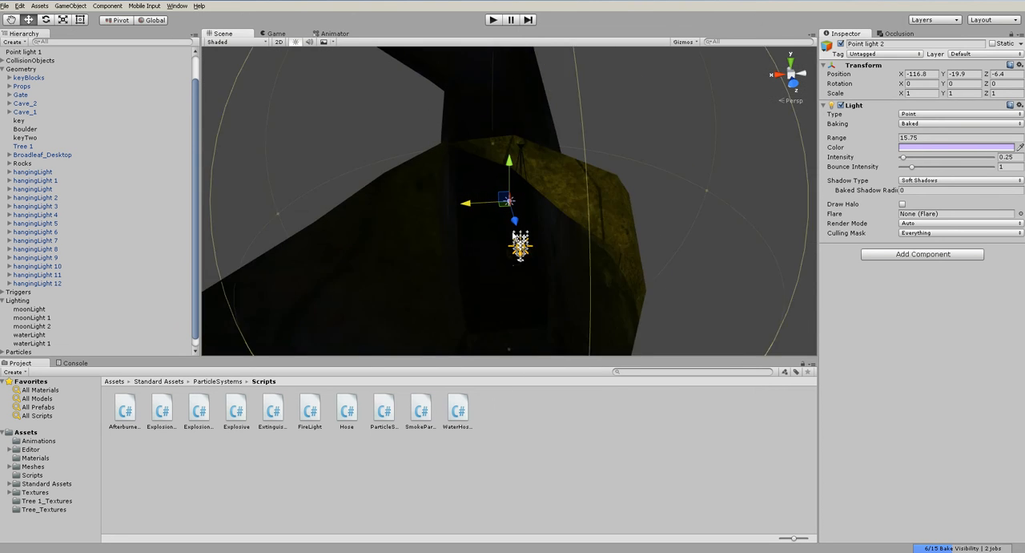
- Adjust the third point light's position in the upper passage, then duplicate it so two lights are spaced along that section
{"action": "left_click_drag", "start_coordinate": [503, 262], "coordinate": [487, 83], "text": "alt"}
{"action": "left_click_drag", "start_coordinate": [515, 186], "coordinate": [500, 162], "text": "alt"}
{"action": "left_click_drag", "start_coordinate": [466, 192], "coordinate": [458, 193]}
{"action": "left_click_drag", "start_coordinate": [530, 208], "coordinate": [437, 312], "text": "alt"}
{"action": "key", "text": "ctrl+d"}
{"action": "left_click", "coordinate": [565, 318]}
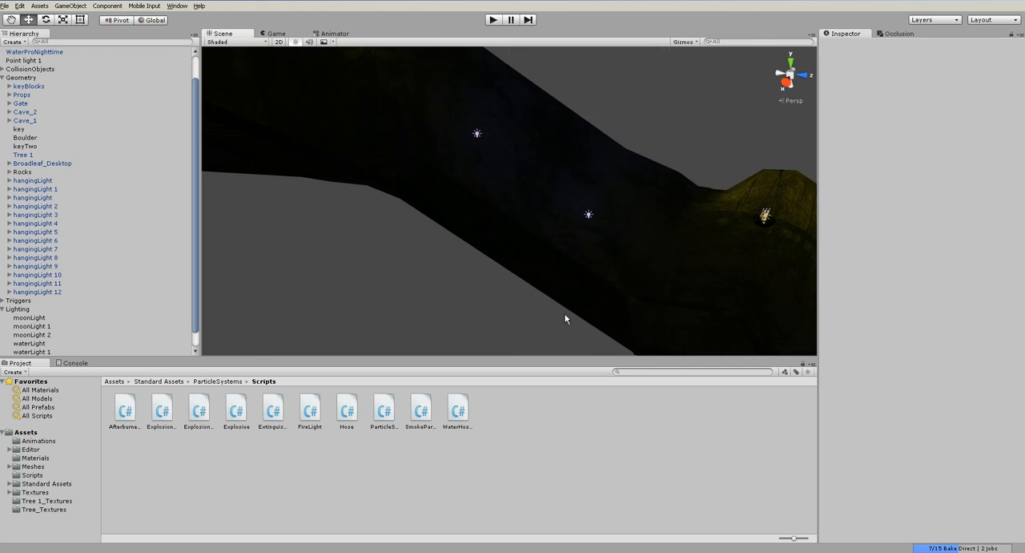
- Examine the placement and baked result of the four violet point lights along both passage sections, from outside and inside the cave
{"action": "left_click_drag", "start_coordinate": [540, 309], "coordinate": [591, 237], "text": "alt"}
{"action": "left_click_drag", "start_coordinate": [572, 278], "coordinate": [593, 219], "text": "alt"}
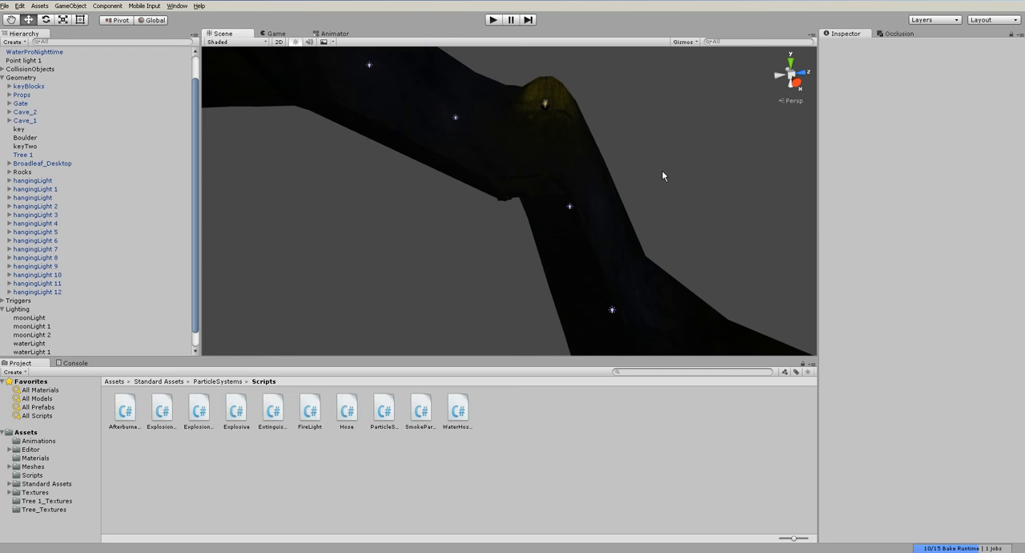
{"action": "left_click_drag", "start_coordinate": [663, 173], "coordinate": [609, 171], "text": "alt"}
{"action": "left_click_drag", "start_coordinate": [464, 156], "coordinate": [563, 200]}
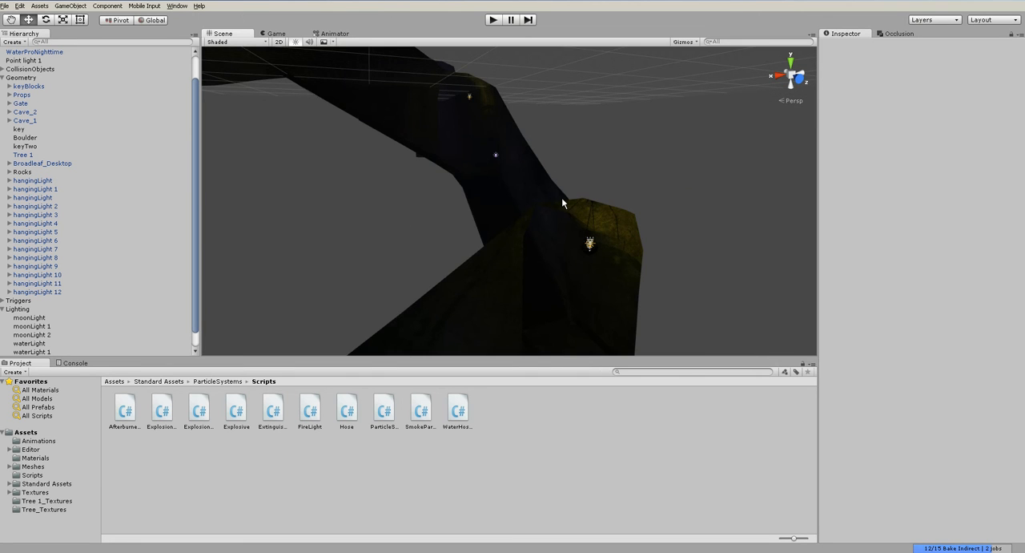
{"action": "scroll", "coordinate": [564, 203], "scroll_direction": "down", "scroll_amount": 3}
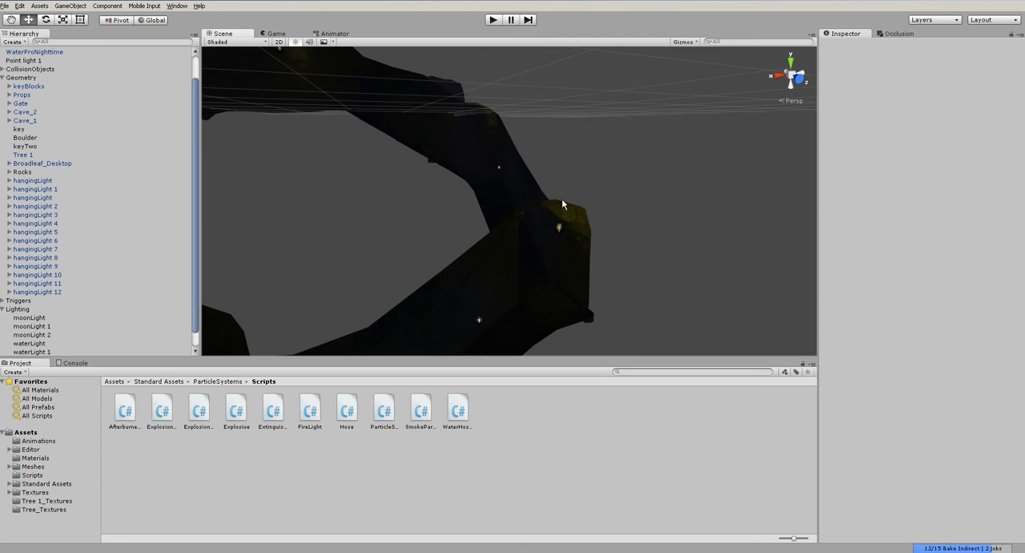
{"action": "left_click_drag", "start_coordinate": [513, 188], "coordinate": [706, 247], "text": "alt"}
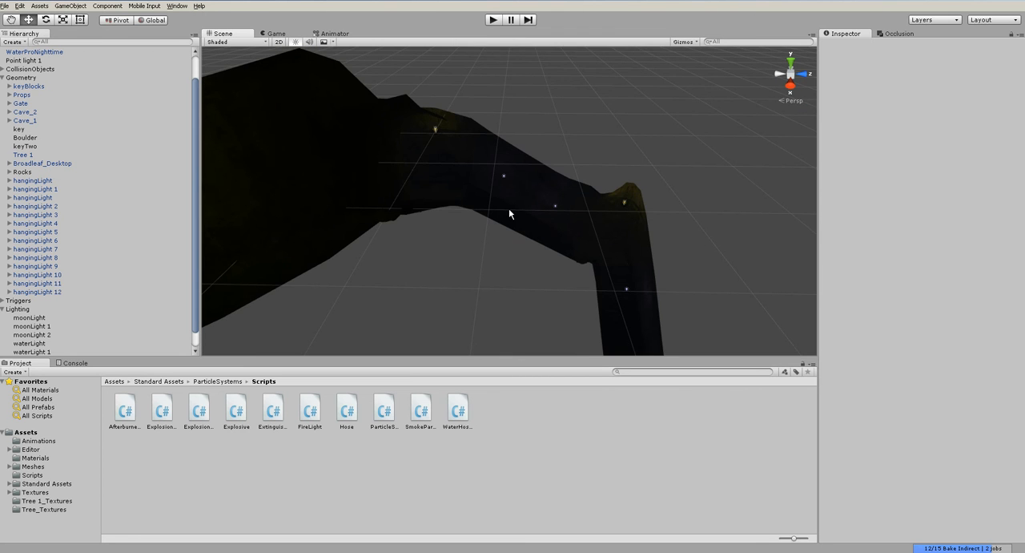
{"action": "scroll", "coordinate": [509, 212], "scroll_direction": "up", "scroll_amount": 4}
{"action": "left_click_drag", "start_coordinate": [508, 212], "coordinate": [350, 122], "text": "alt"}
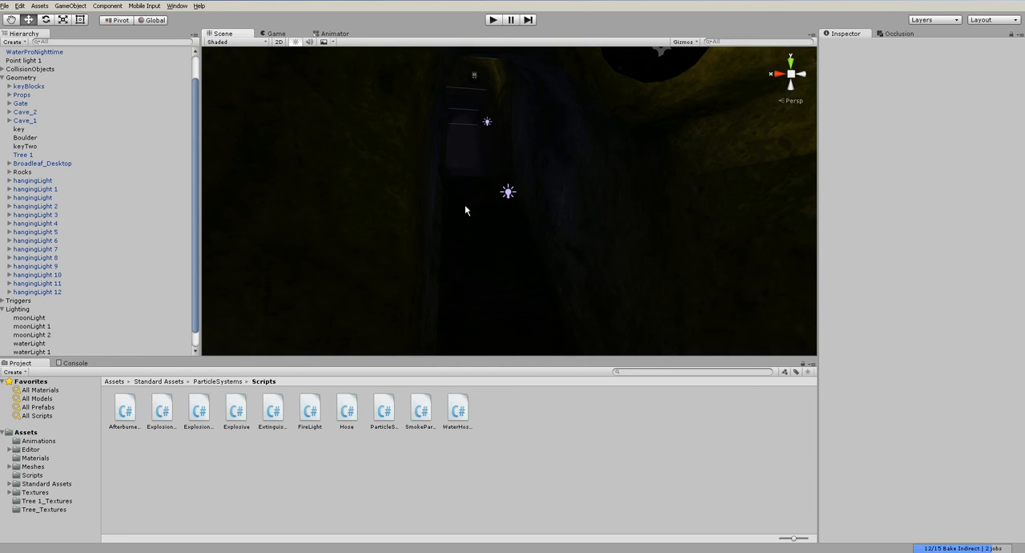
{"action": "left_click_drag", "start_coordinate": [465, 205], "coordinate": [656, 263], "text": "alt"}
{"action": "middle_click_drag", "start_coordinate": [519, 228], "coordinate": [453, 244]}
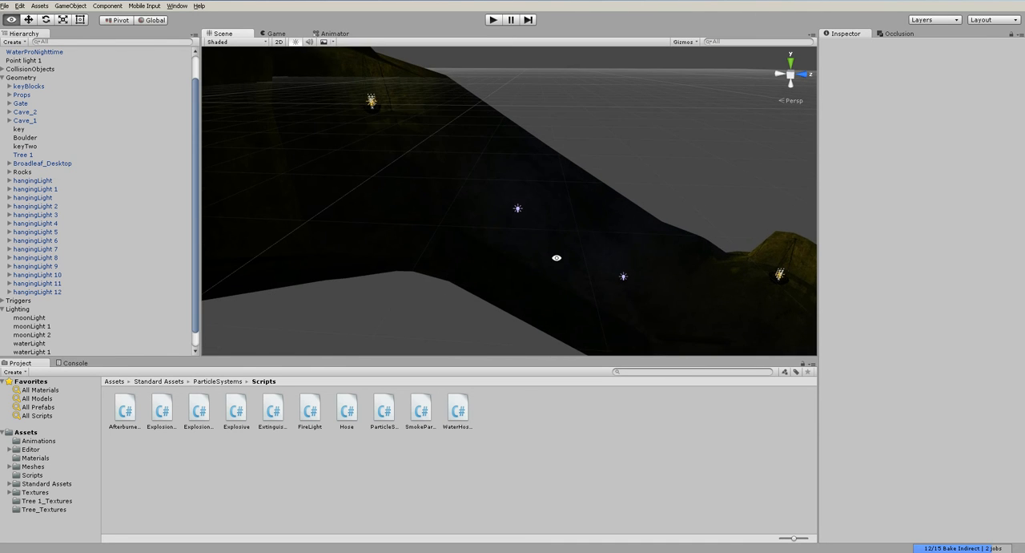
{"action": "left_click_drag", "start_coordinate": [556, 258], "coordinate": [449, 215], "text": "alt"}
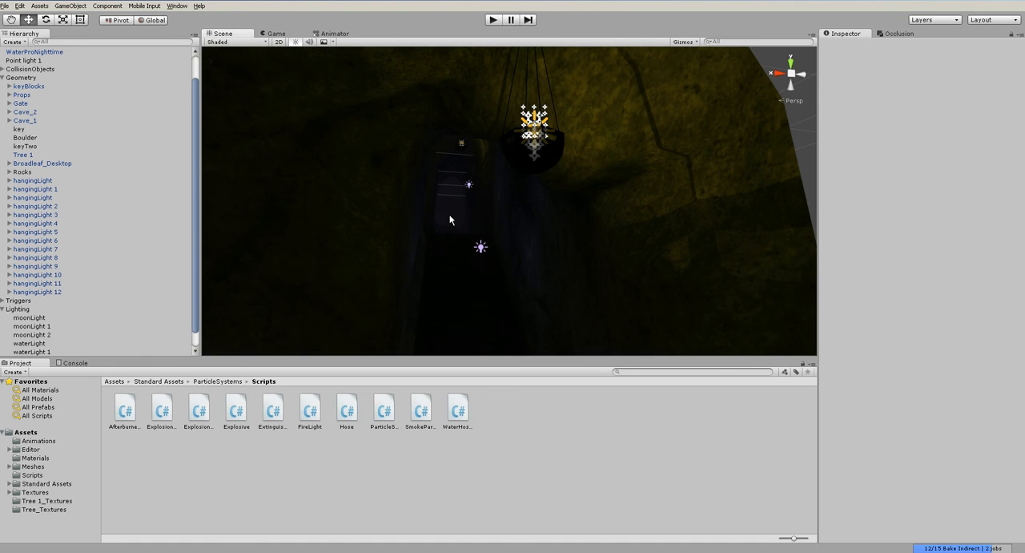
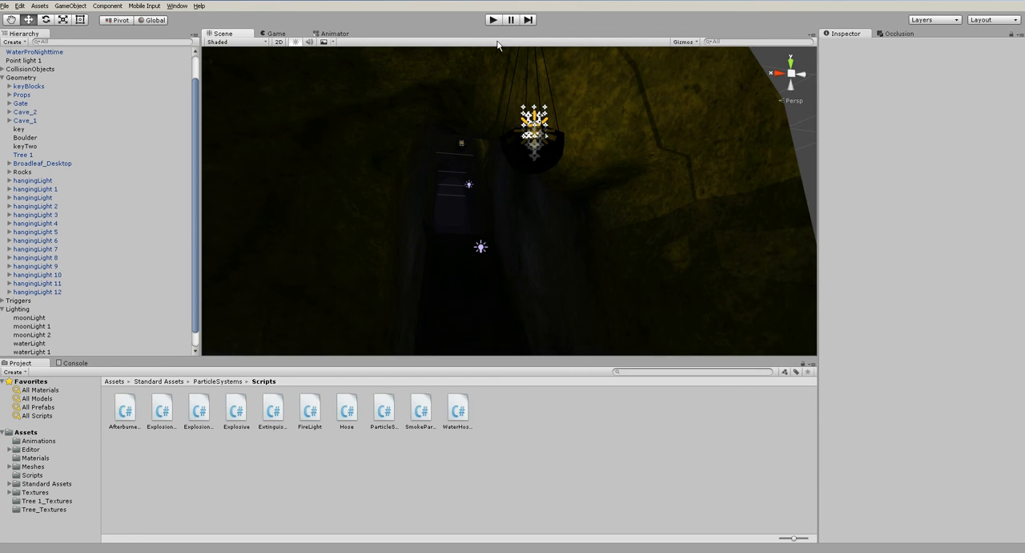
- Play the scene and walk from the lava pool into the dark passage to check the violet lights, ending with play mode stopped
{"action": "left_click", "coordinate": [493, 20]}
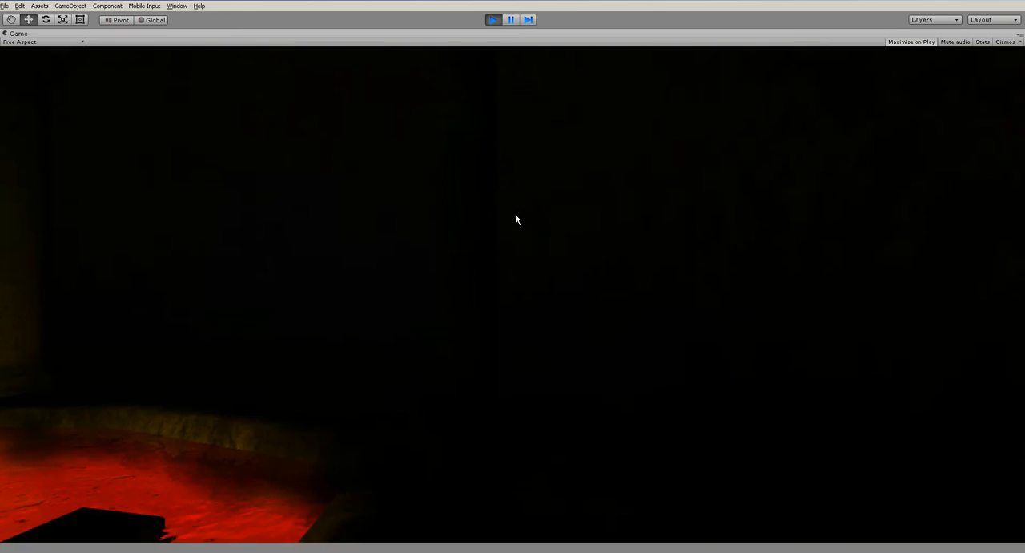
{"action": "key", "text": "w"}
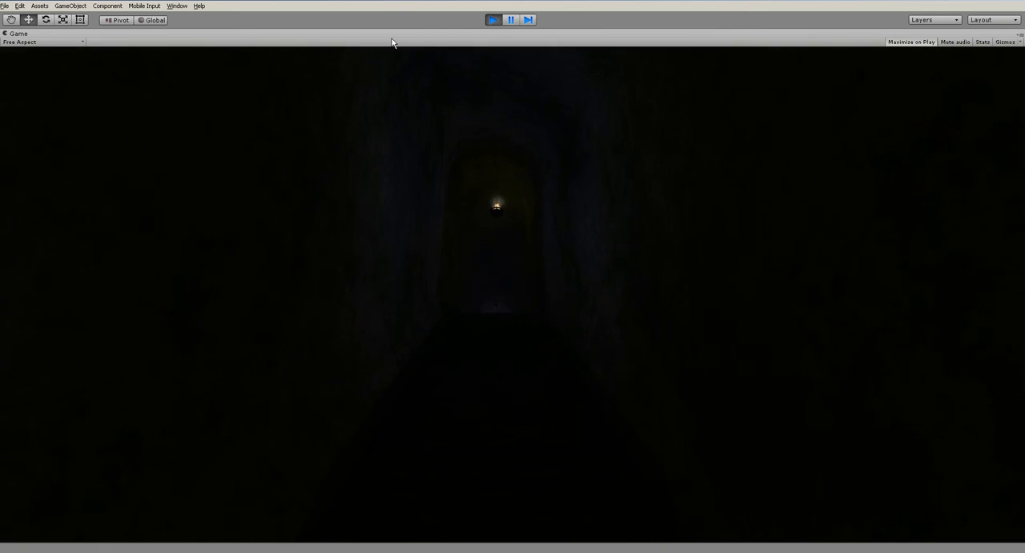
{"action": "key", "text": "ctrl+p"}
- Locate the blue-lit rock and stone well in the cave chamber and create a new particle system there
{"action": "left_click_drag", "start_coordinate": [467, 200], "coordinate": [570, 281], "text": "alt"}
{"action": "left_click_drag", "start_coordinate": [566, 190], "coordinate": [554, 168], "text": "alt"}
{"action": "left_click", "coordinate": [552, 178]}
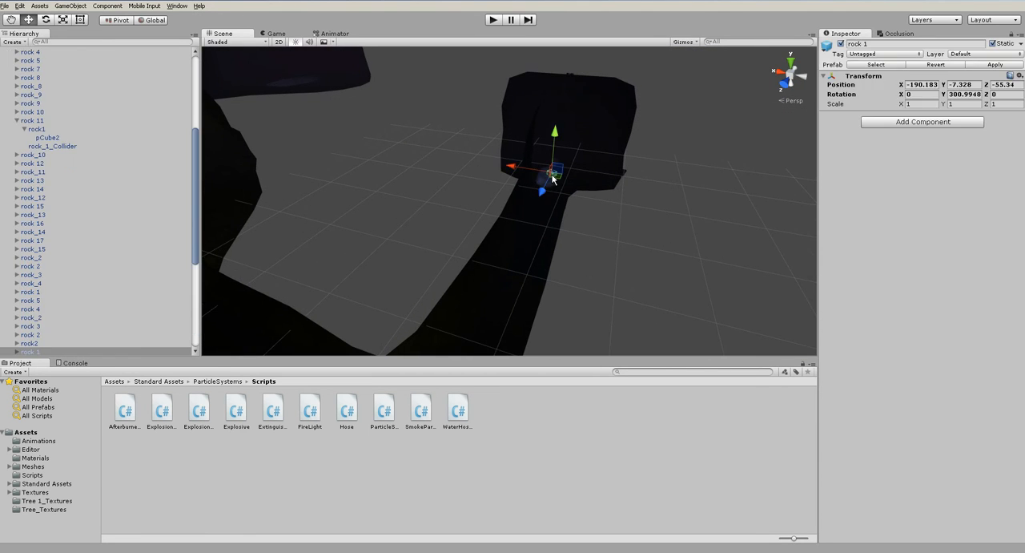
{"action": "key", "text": "f"}
{"action": "scroll", "coordinate": [557, 201], "scroll_direction": "down", "scroll_amount": 5}
{"action": "left_click", "coordinate": [661, 274]}
{"action": "left_click_drag", "start_coordinate": [662, 274], "coordinate": [570, 261], "text": "alt"}
{"action": "scroll", "coordinate": [508, 156], "scroll_direction": "up", "scroll_amount": 4}
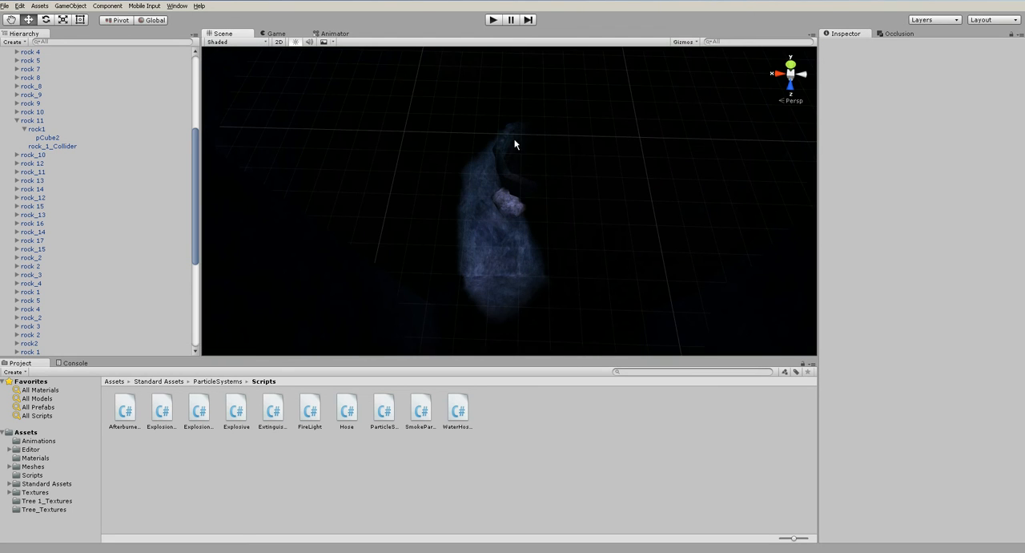
{"action": "left_click_drag", "start_coordinate": [574, 213], "coordinate": [552, 84], "text": "alt"}
{"action": "left_click_drag", "start_coordinate": [581, 154], "coordinate": [382, 240], "text": "alt"}
{"action": "left_click_drag", "start_coordinate": [645, 172], "coordinate": [502, 216], "text": "alt"}
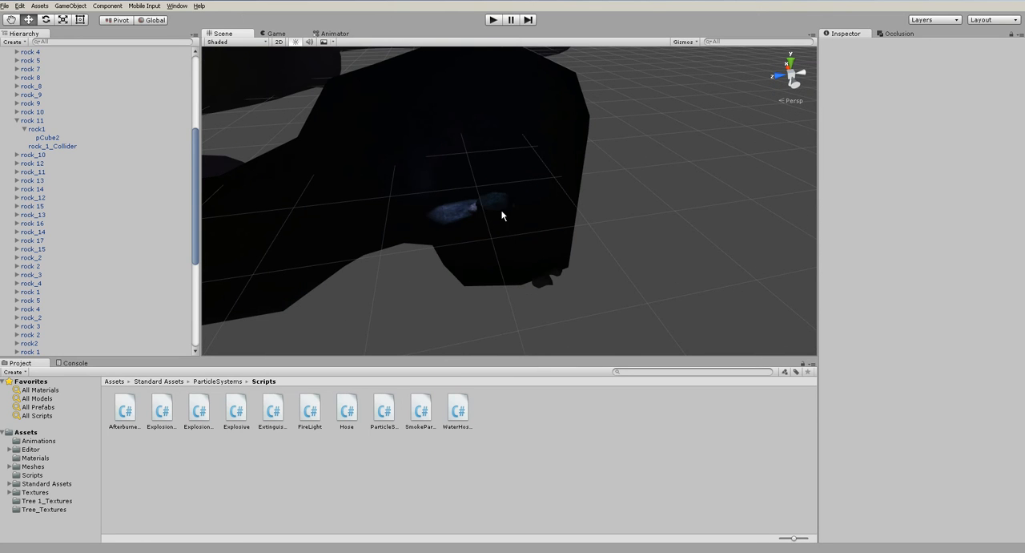
{"action": "left_click", "coordinate": [70, 5]}
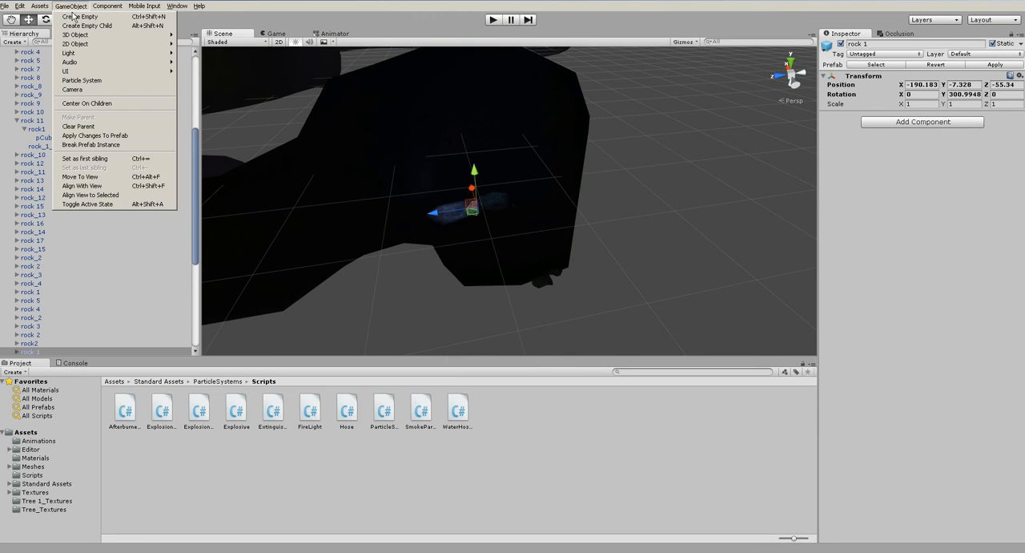
{"action": "left_click", "coordinate": [84, 80]}
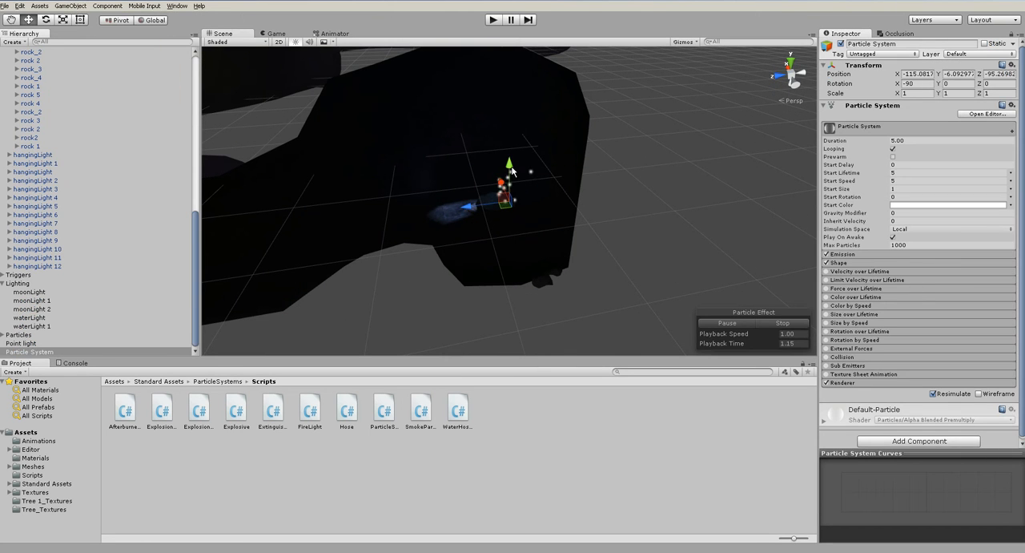
- Move the particle system into the stone well, at about X -116.09, Y -5.89, Z -92.13
{"action": "scroll", "coordinate": [510, 164], "scroll_direction": "down", "scroll_amount": 5}
{"action": "left_click_drag", "start_coordinate": [515, 175], "coordinate": [572, 281], "text": "alt"}
{"action": "scroll", "coordinate": [568, 277], "scroll_direction": "up", "scroll_amount": 8}
{"action": "middle_click_drag", "start_coordinate": [547, 228], "coordinate": [566, 181]}
{"action": "scroll", "coordinate": [566, 181], "scroll_direction": "up", "scroll_amount": 6}
{"action": "left_click_drag", "start_coordinate": [540, 171], "coordinate": [519, 211]}
{"action": "left_click_drag", "start_coordinate": [567, 240], "coordinate": [524, 156], "text": "alt"}
{"action": "left_click_drag", "start_coordinate": [551, 266], "coordinate": [549, 211], "text": "alt"}
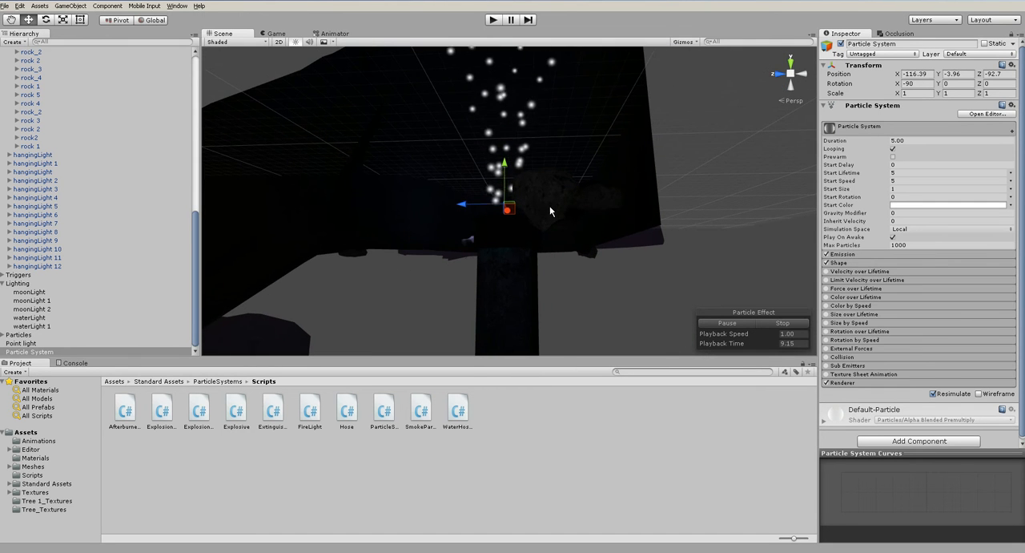
{"action": "left_click_drag", "start_coordinate": [498, 183], "coordinate": [540, 253], "text": "alt"}
{"action": "left_click_drag", "start_coordinate": [541, 252], "coordinate": [620, 216], "text": "alt"}
{"action": "scroll", "coordinate": [619, 217], "scroll_direction": "up", "scroll_amount": 5}
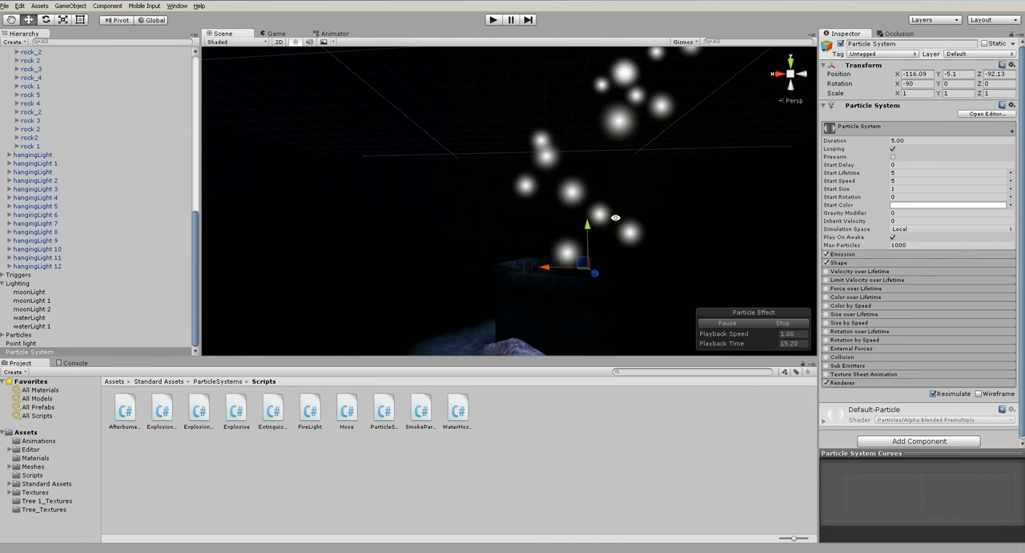
{"action": "left_click_drag", "start_coordinate": [589, 250], "coordinate": [589, 257]}
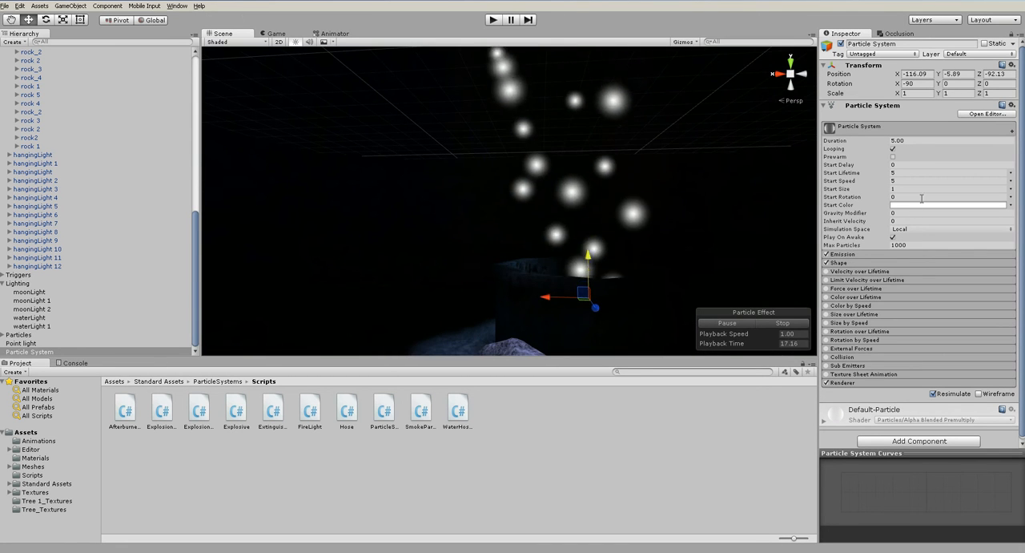
- Set the particle system's Start Speed to 1 and, after trying stronger values, its Gravity Modifier to 0.1
{"action": "left_click_drag", "start_coordinate": [900, 182], "coordinate": [873, 184]}
{"action": "type", "text": "1"}
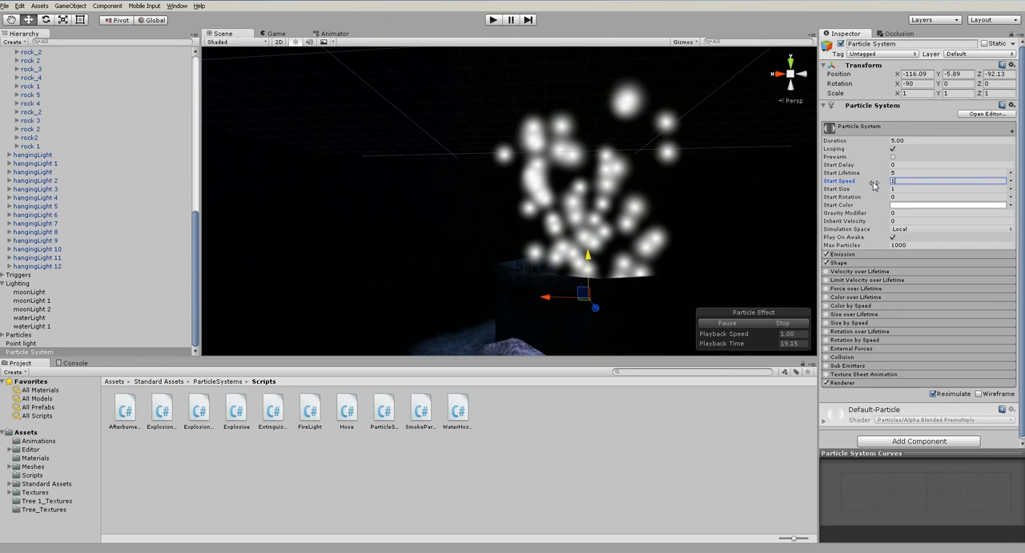
{"action": "left_click_drag", "start_coordinate": [623, 260], "coordinate": [647, 340], "text": "alt"}
{"action": "scroll", "coordinate": [647, 340], "scroll_direction": "up", "scroll_amount": 5}
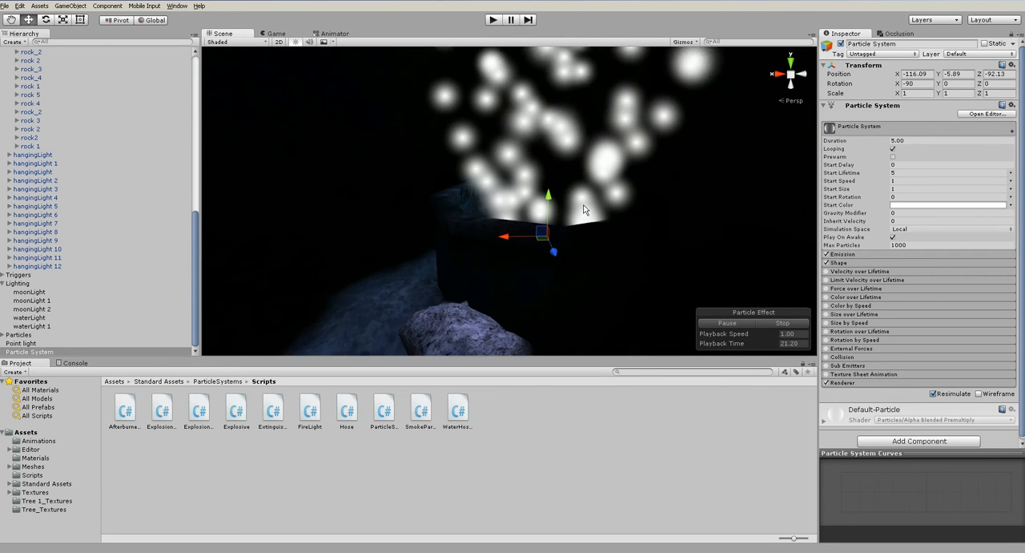
{"action": "left_click_drag", "start_coordinate": [849, 218], "coordinate": [846, 214]}
{"action": "left_click", "coordinate": [903, 214]}
{"action": "type", "text": "1"}
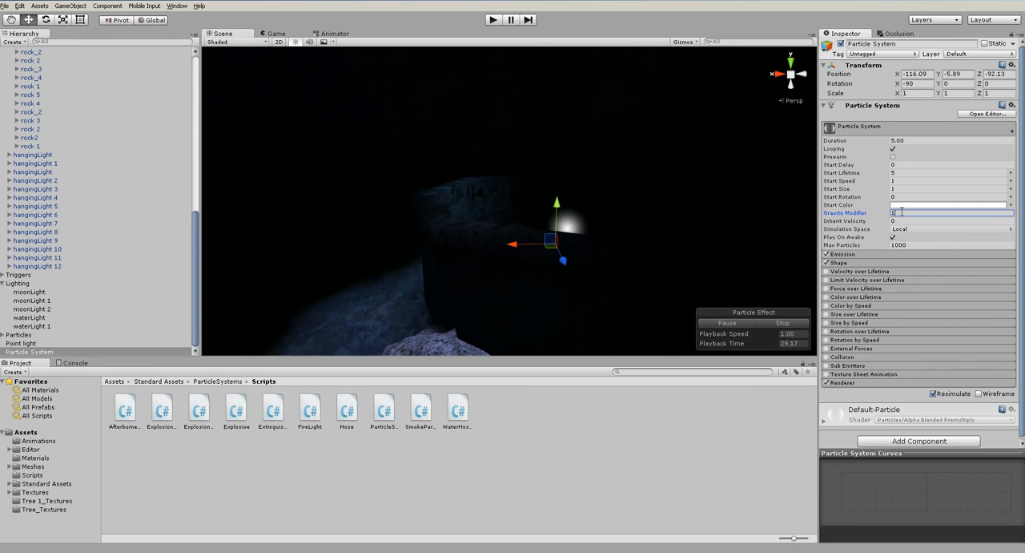
{"action": "key", "text": "BackSpace"}
{"action": "type", "text": "0.2"}
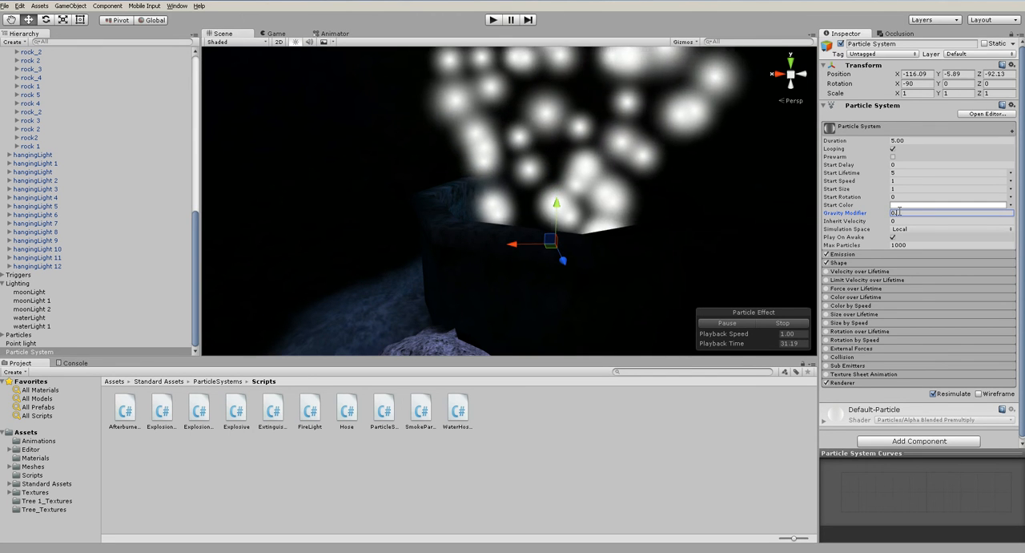
{"action": "key", "text": "BackSpace"}
{"action": "type", "text": "1"}
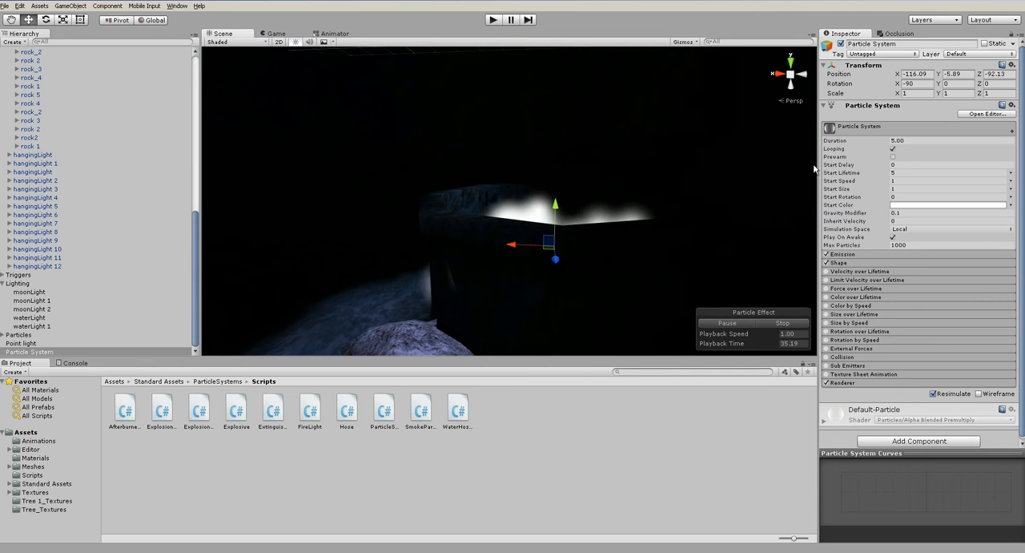
- Raise the particles' Start Speed to 1.99 and their Start Size to 2.74
{"action": "left_click_drag", "start_coordinate": [846, 181], "coordinate": [856, 181]}
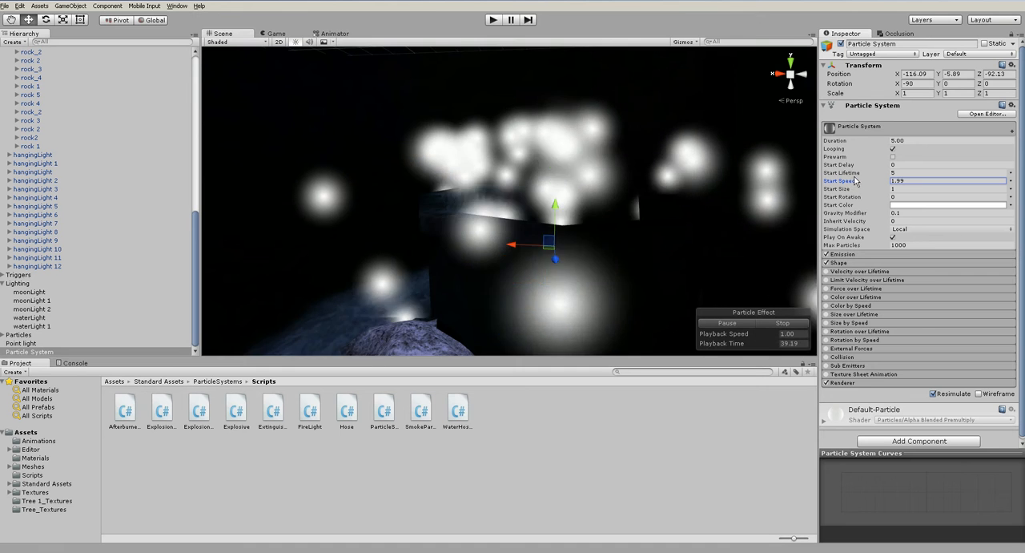
{"action": "left_click_drag", "start_coordinate": [571, 201], "coordinate": [400, 194], "text": "alt"}
{"action": "left_click_drag", "start_coordinate": [529, 192], "coordinate": [739, 213], "text": "alt"}
{"action": "scroll", "coordinate": [625, 228], "scroll_direction": "down", "scroll_amount": 10}
{"action": "left_click_drag", "start_coordinate": [627, 242], "coordinate": [553, 276], "text": "alt"}
{"action": "scroll", "coordinate": [548, 261], "scroll_direction": "up", "scroll_amount": 8}
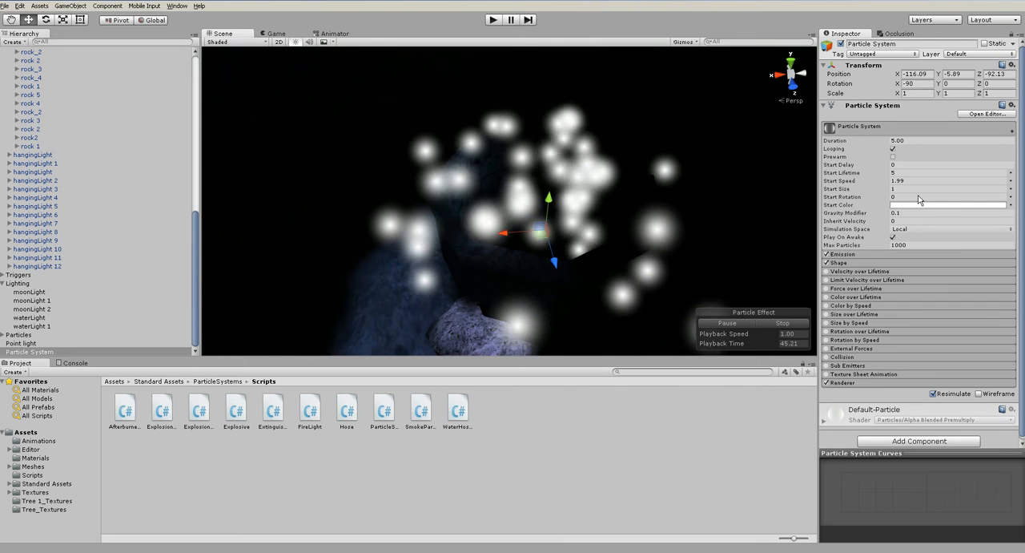
{"action": "left_click", "coordinate": [835, 190]}
{"action": "left_click_drag", "start_coordinate": [835, 190], "coordinate": [868, 189]}
- Reposition the particle emitter over the stone well at about X -116.4, Y -5.58, Z -92.56 and check the spray around it
{"action": "left_click_drag", "start_coordinate": [582, 233], "coordinate": [566, 209], "text": "alt"}
{"action": "scroll", "coordinate": [550, 181], "scroll_direction": "down", "scroll_amount": 8}
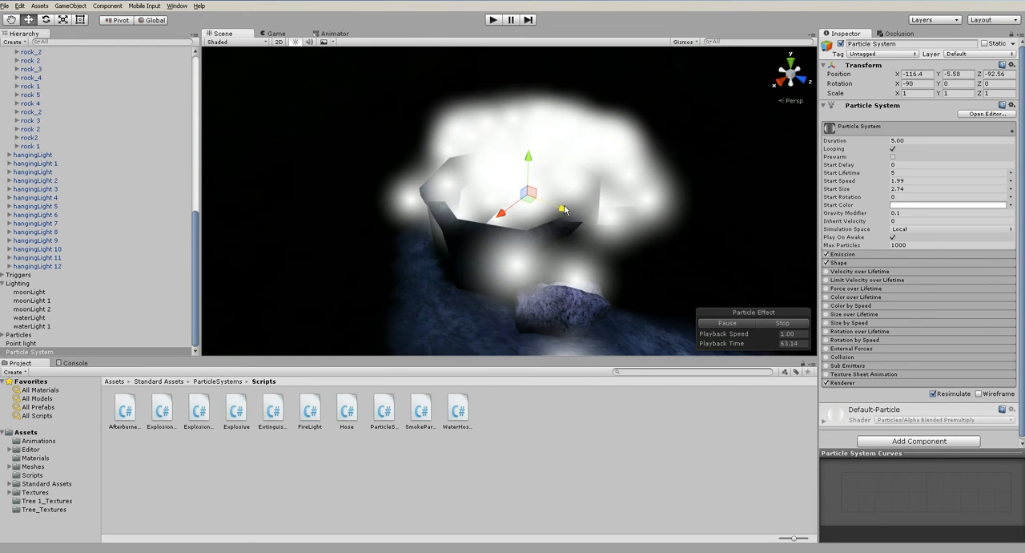
{"action": "scroll", "coordinate": [564, 210], "scroll_direction": "down", "scroll_amount": 10}
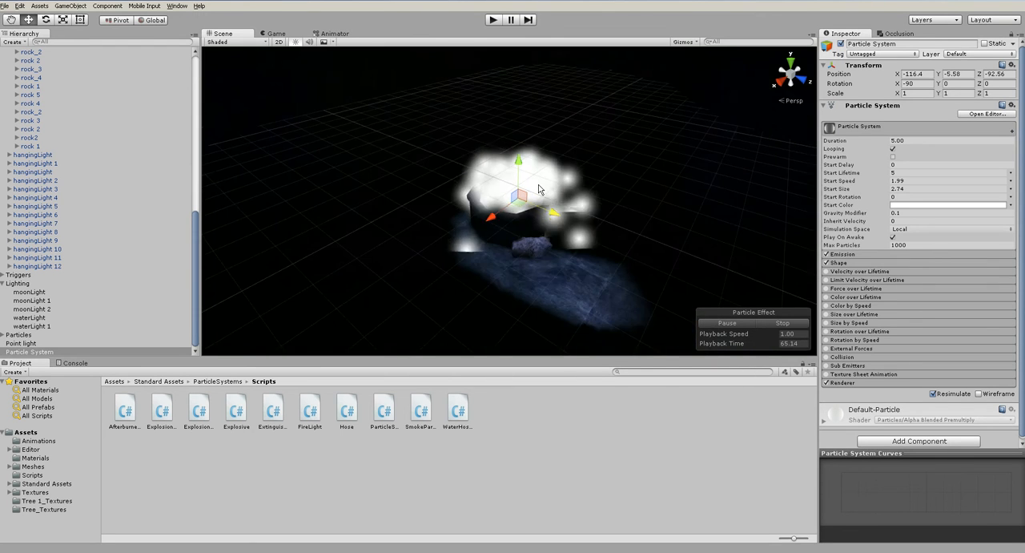
{"action": "left_click_drag", "start_coordinate": [541, 202], "coordinate": [433, 167], "text": "alt"}
{"action": "scroll", "coordinate": [587, 225], "scroll_direction": "up", "scroll_amount": 10}
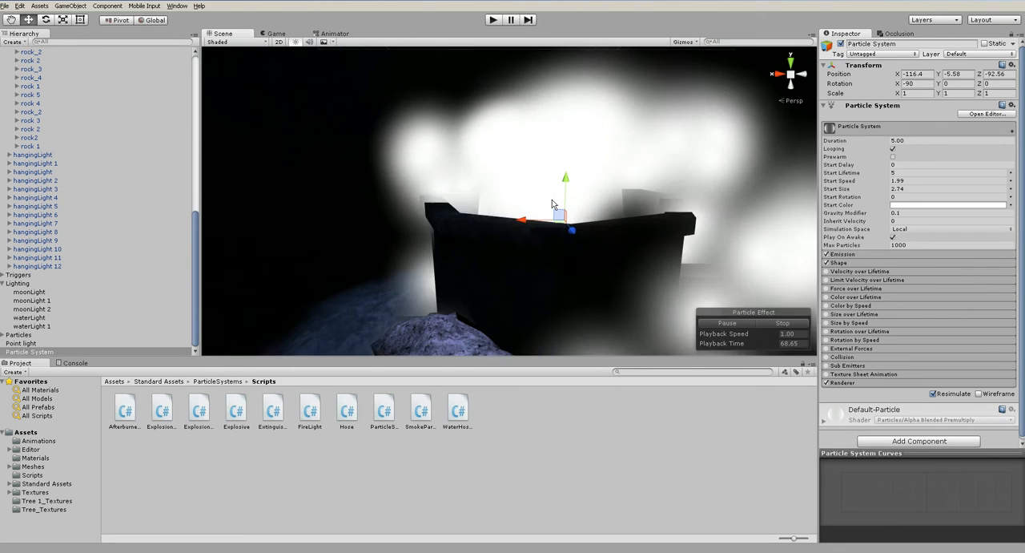
{"action": "scroll", "coordinate": [552, 199], "scroll_direction": "up", "scroll_amount": 8}
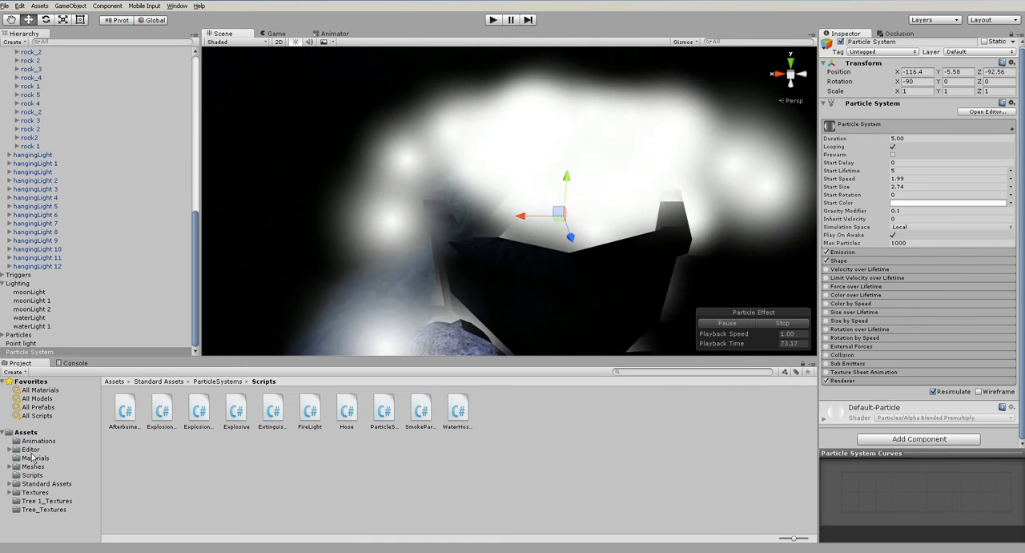
- Look through the project's Materials folder, then reselect and frame the particle system in the well
{"action": "left_click", "coordinate": [32, 451]}
{"action": "left_click", "coordinate": [34, 457]}
{"action": "left_click", "coordinate": [372, 475]}
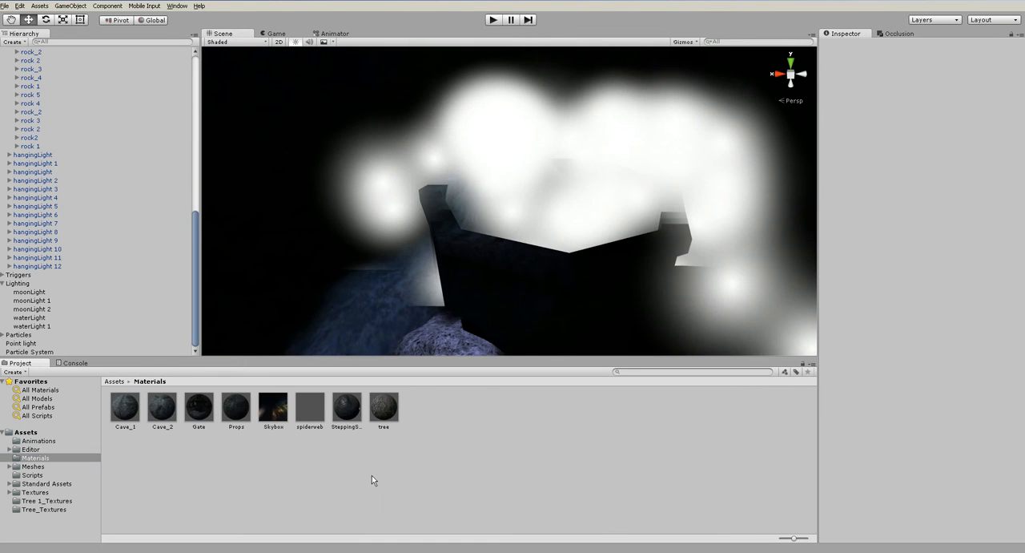
{"action": "left_click", "coordinate": [568, 241]}
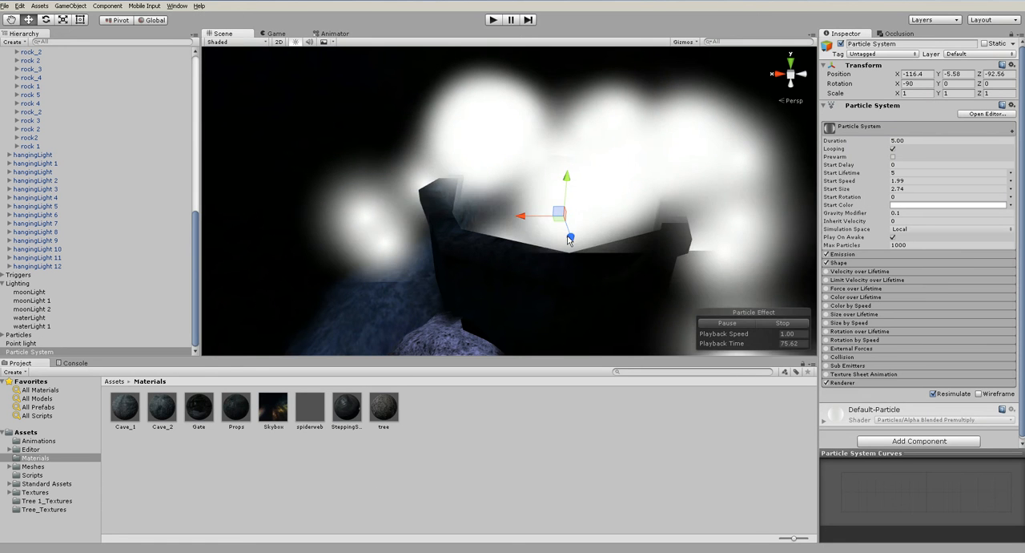
{"action": "key", "text": "f"}
{"action": "left_click_drag", "start_coordinate": [620, 197], "coordinate": [370, 183], "text": "alt"}
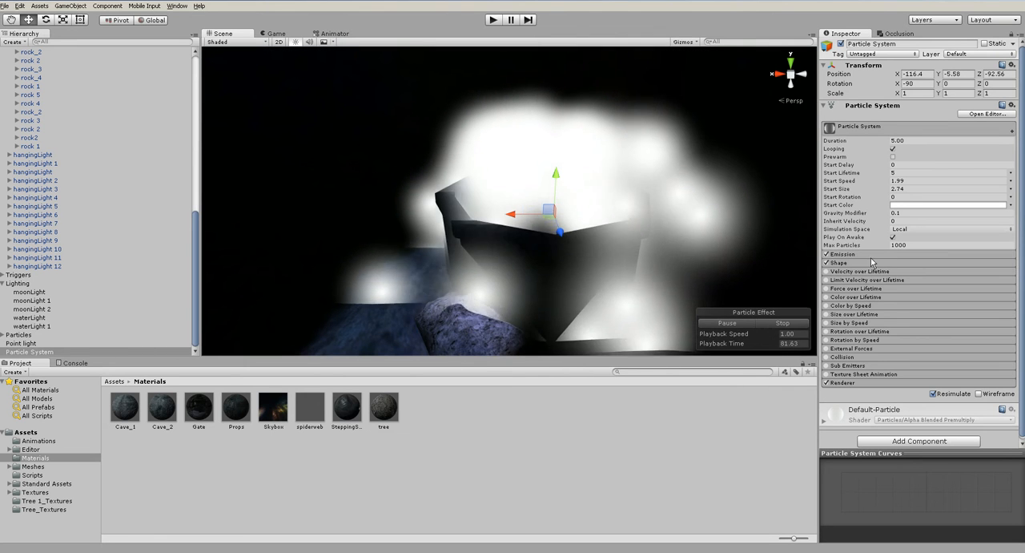
- Try a Circle shape for the particle emitter
{"action": "left_click", "coordinate": [873, 261]}
{"action": "left_click", "coordinate": [916, 273]}
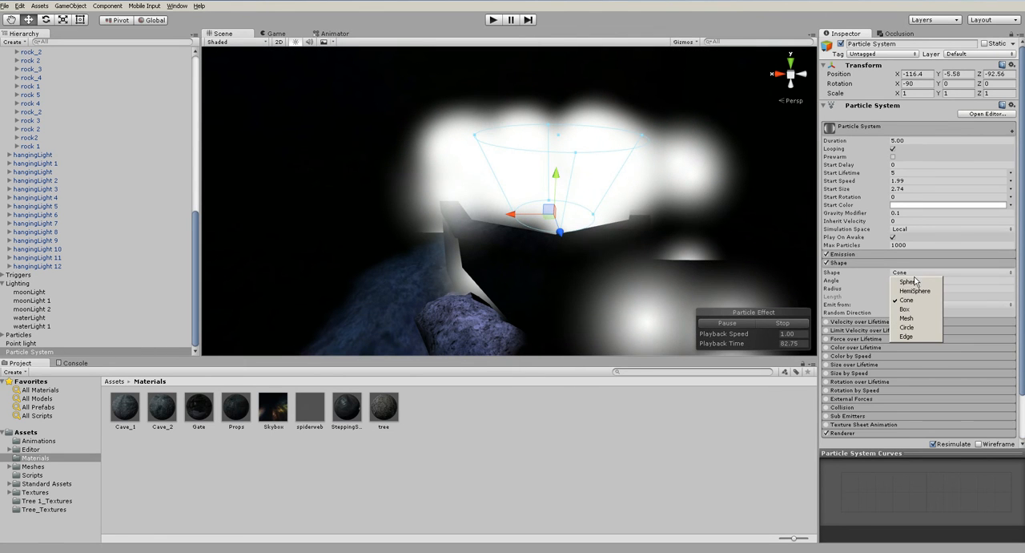
{"action": "left_click", "coordinate": [907, 327]}
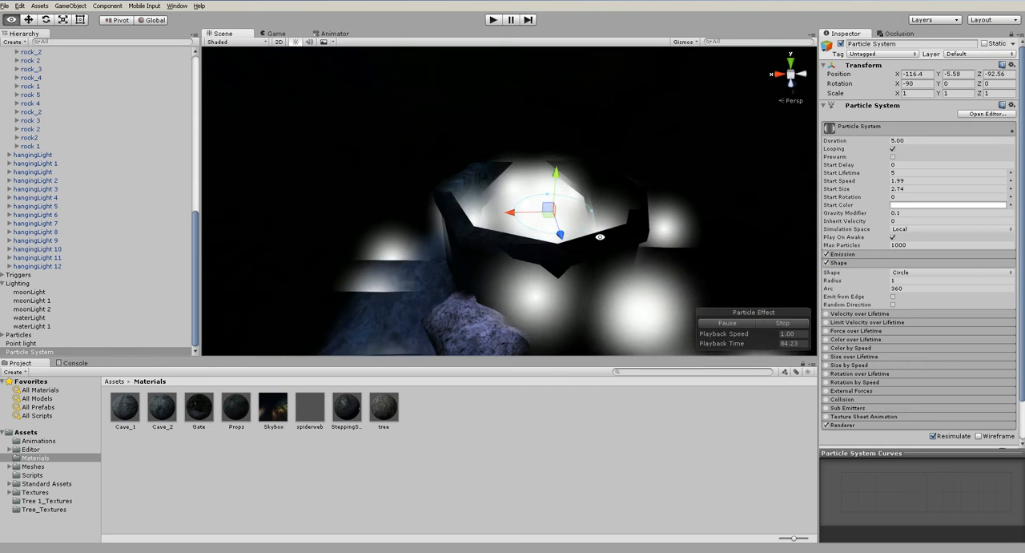
- Lower the emitter to about Y -6.16 and raise the particles' Start Speed to 2.51
{"action": "left_click_drag", "start_coordinate": [557, 176], "coordinate": [656, 199]}
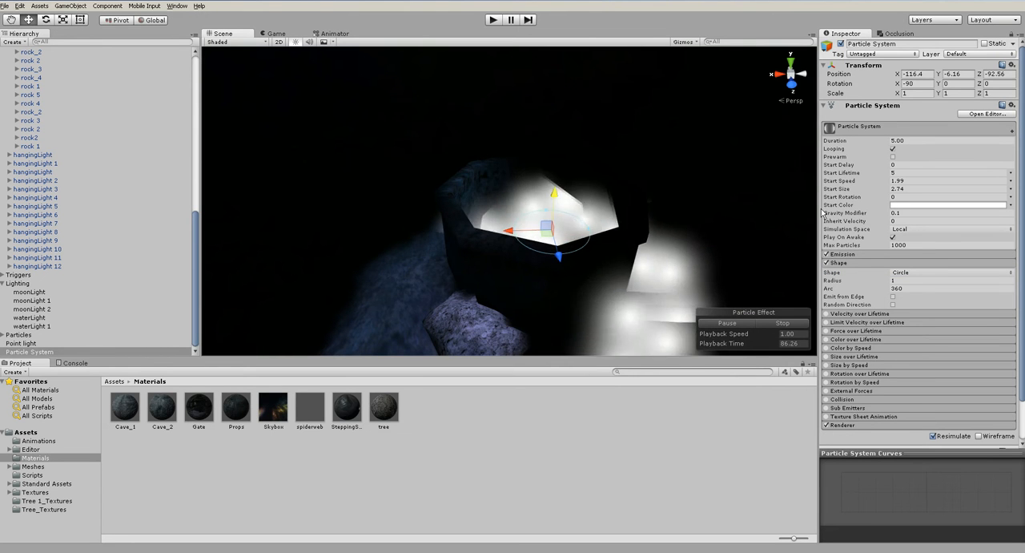
{"action": "left_click_drag", "start_coordinate": [842, 182], "coordinate": [852, 182]}
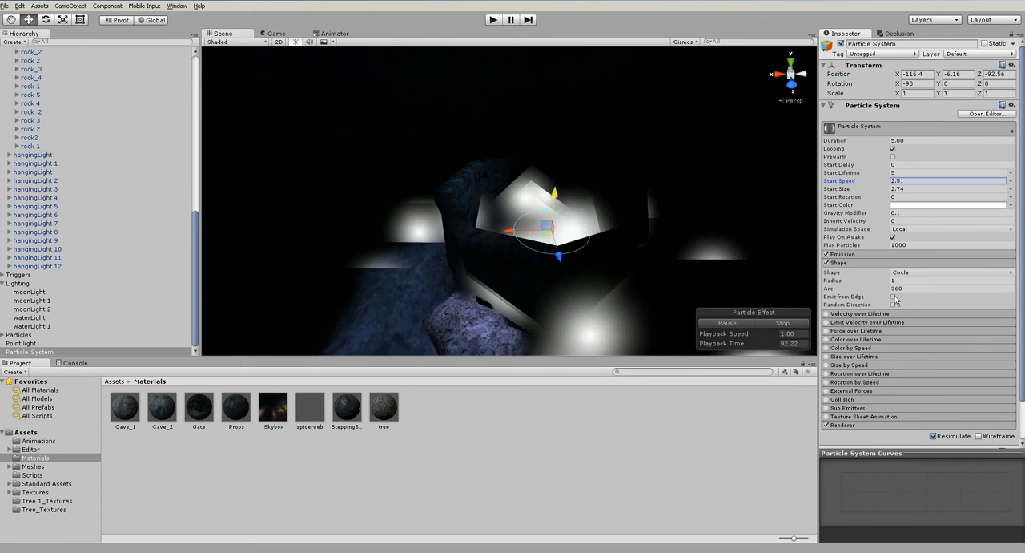
- Try a narrower Arc and a Sphere shape for the emitter, then return the shape to Cone
{"action": "left_click_drag", "start_coordinate": [843, 290], "coordinate": [810, 290]}
{"action": "left_click_drag", "start_coordinate": [702, 290], "coordinate": [551, 291]}
{"action": "type", "text": "4"}
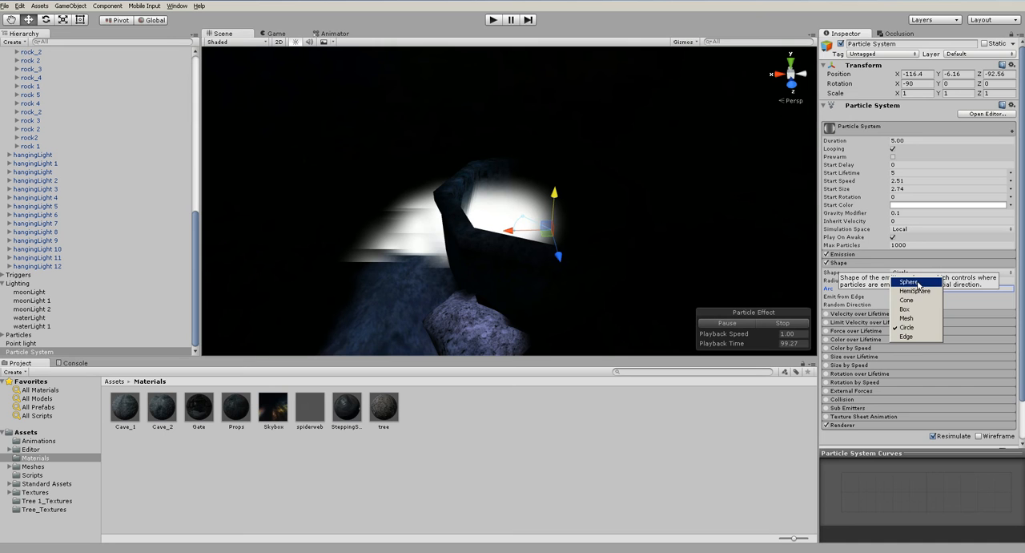
{"action": "left_click", "coordinate": [918, 284]}
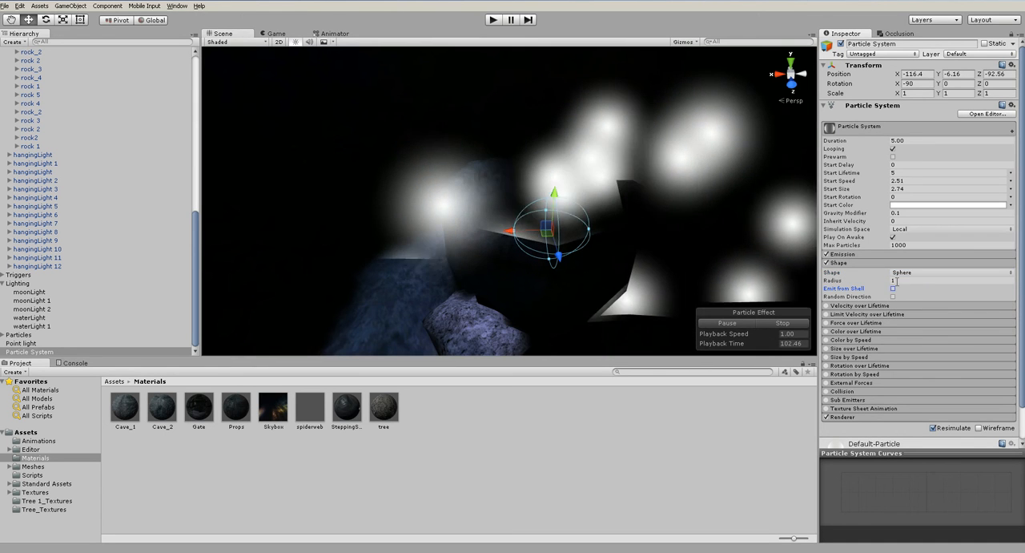
{"action": "left_click", "coordinate": [906, 273]}
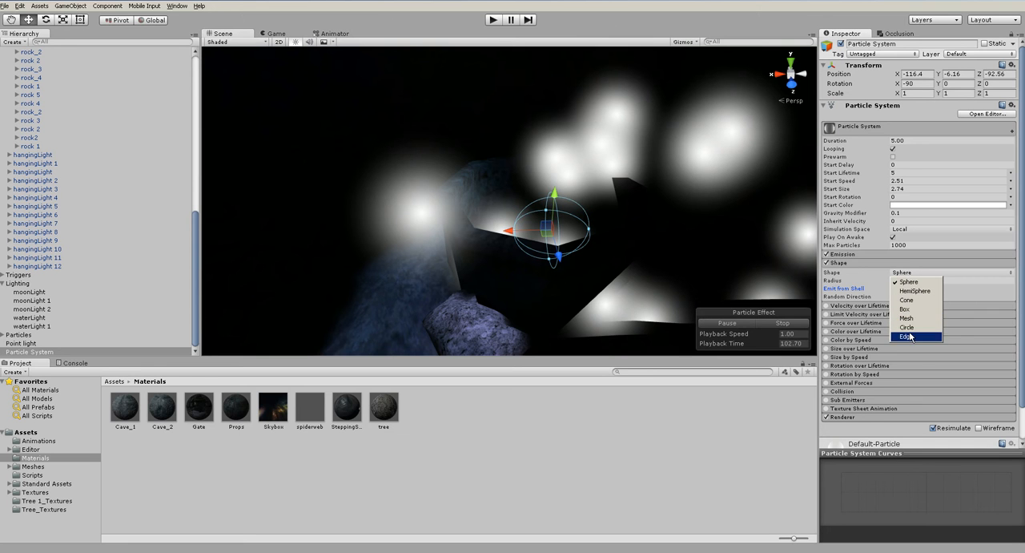
{"action": "left_click", "coordinate": [909, 301]}
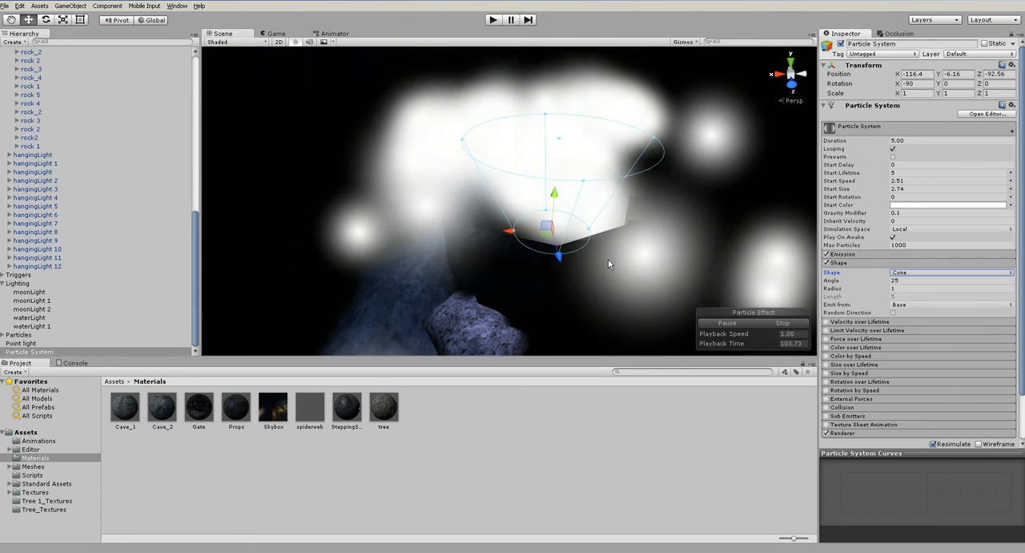
- Set the cone emitter's Radius to 1.6 and Angle to 27.49, and lower it to about Y -6.84
{"action": "mouse_move", "coordinate": [835, 281]}
{"action": "left_mouse_down"}
{"action": "mouse_move", "coordinate": [807, 280]}
{"action": "mouse_move", "coordinate": [856, 288]}
{"action": "mouse_move", "coordinate": [841, 288]}
{"action": "left_mouse_up"}
{"action": "left_click_drag", "start_coordinate": [709, 249], "coordinate": [540, 174], "text": "alt"}
{"action": "left_click_drag", "start_coordinate": [634, 234], "coordinate": [630, 171], "text": "alt"}
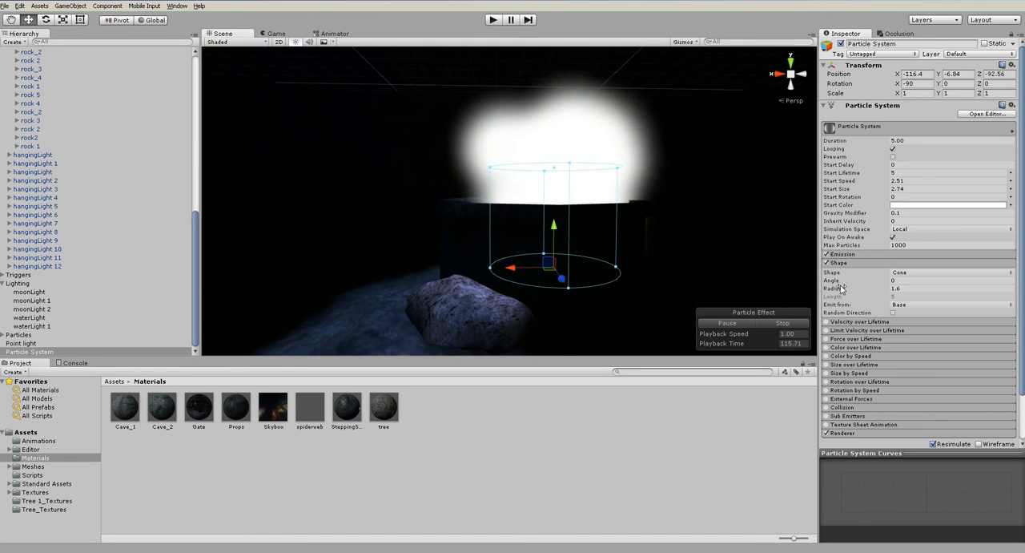
{"action": "left_click_drag", "start_coordinate": [863, 283], "coordinate": [254, 294]}
{"action": "scroll", "coordinate": [652, 243], "scroll_direction": "down", "scroll_amount": 8}
{"action": "left_click_drag", "start_coordinate": [653, 242], "coordinate": [665, 312], "text": "alt"}
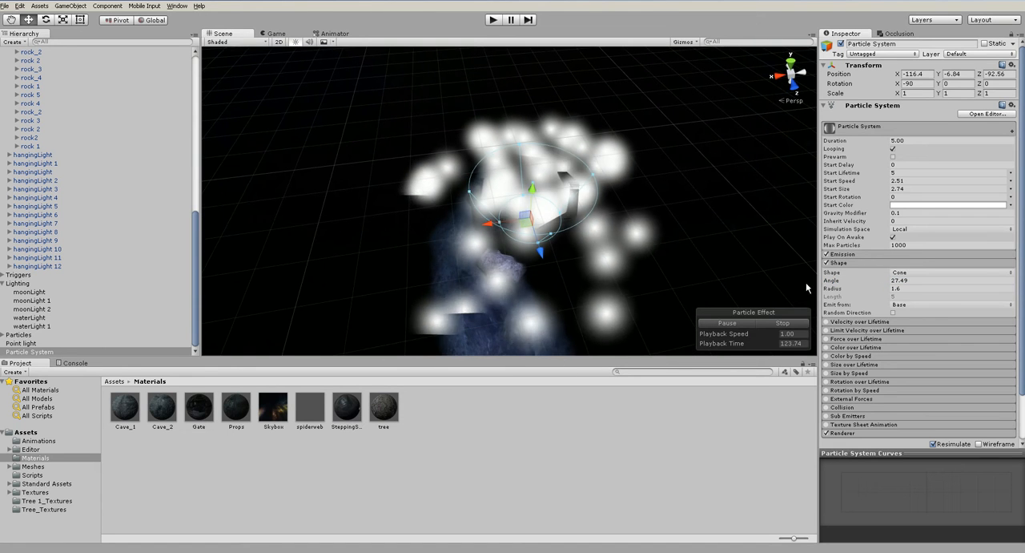
- Expand the particle system's Emission settings and set the Rate to 100
{"action": "left_click", "coordinate": [837, 262]}
{"action": "left_click", "coordinate": [843, 254]}
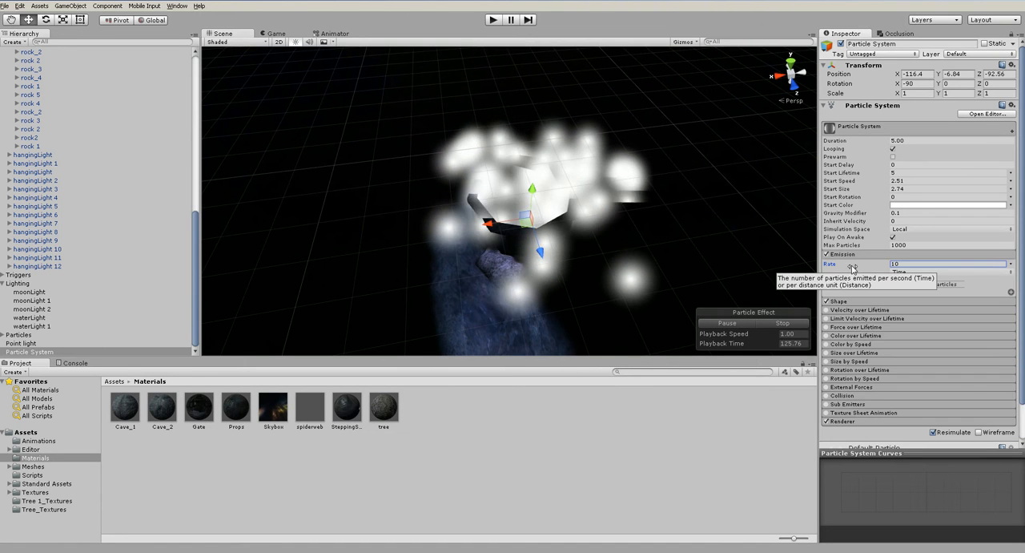
{"action": "left_click", "coordinate": [923, 262]}
{"action": "type", "text": "100"}
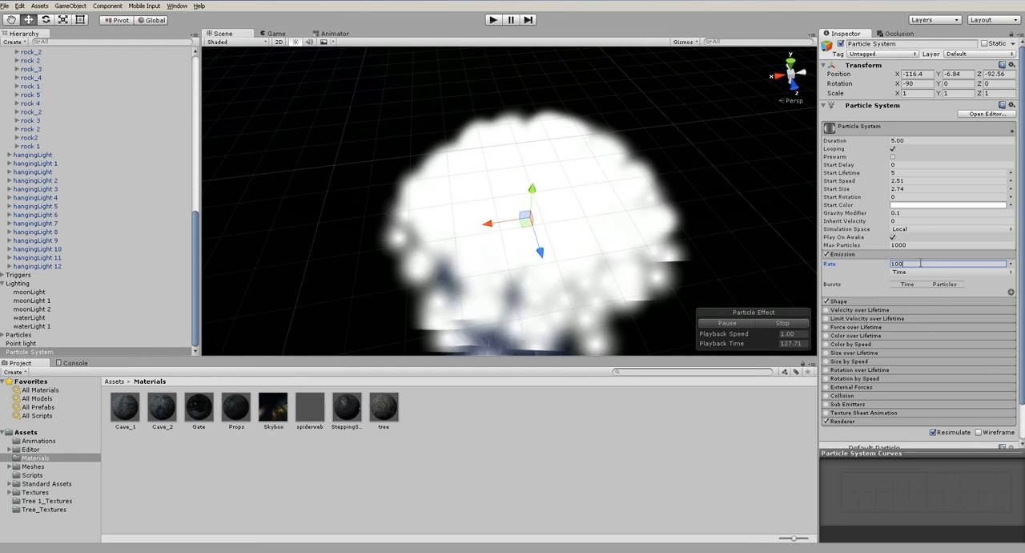
- Add a 3D plane object to the scene for the well's particles
{"action": "left_click_drag", "start_coordinate": [551, 281], "coordinate": [545, 173], "text": "alt"}
{"action": "left_click_drag", "start_coordinate": [538, 206], "coordinate": [609, 241], "text": "alt"}
{"action": "scroll", "coordinate": [526, 206], "scroll_direction": "down", "scroll_amount": 5}
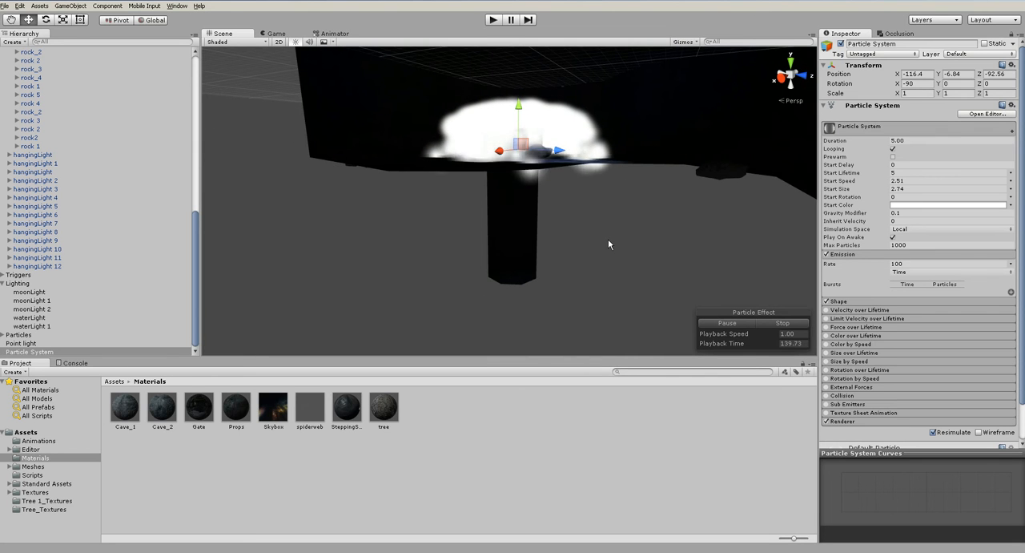
{"action": "left_click", "coordinate": [608, 239]}
{"action": "left_click_drag", "start_coordinate": [608, 240], "coordinate": [540, 206], "text": "alt"}
{"action": "left_click", "coordinate": [589, 141]}
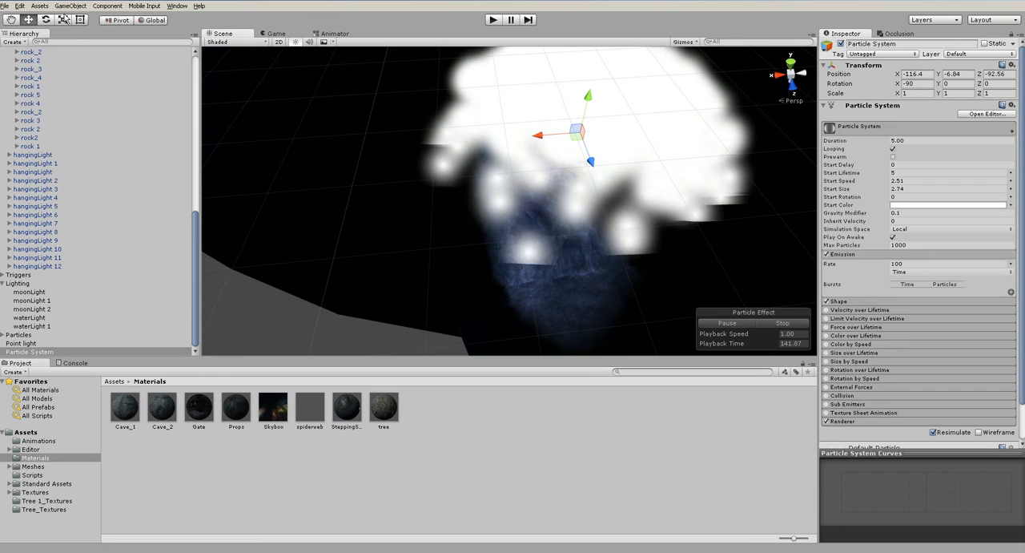
{"action": "left_click", "coordinate": [66, 8]}
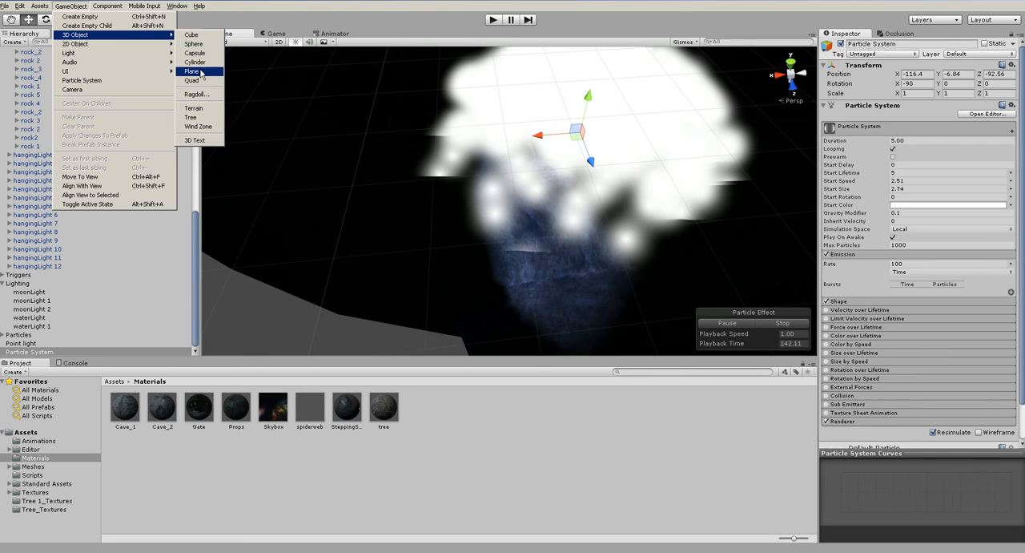
{"action": "left_click", "coordinate": [199, 72]}
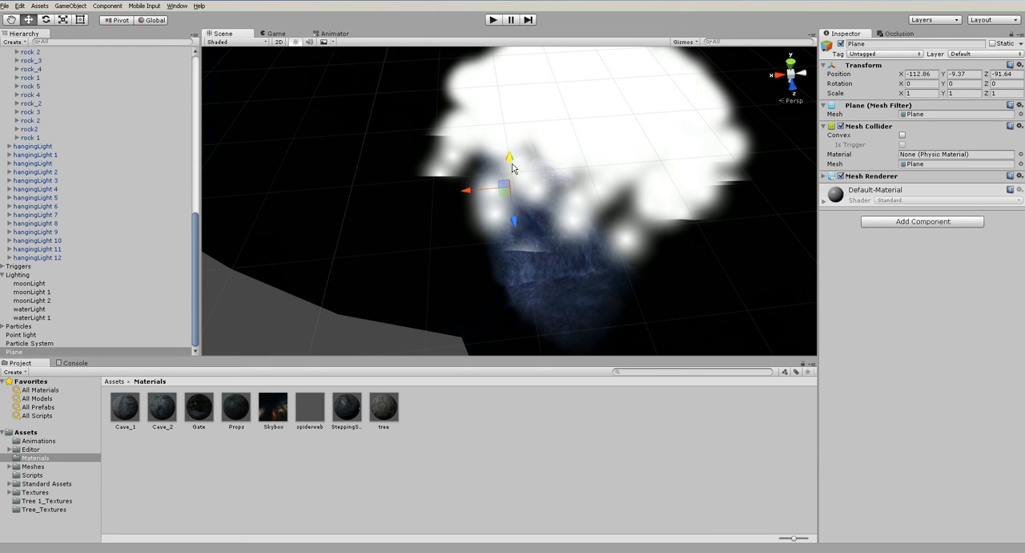
- Place the plane beneath the well at about X -115.49, Y -7.43, scale it to about 2.63, and disable its Mesh Renderer
{"action": "left_click_drag", "start_coordinate": [509, 136], "coordinate": [609, 103]}
{"action": "left_click_drag", "start_coordinate": [582, 162], "coordinate": [690, 70], "text": "alt"}
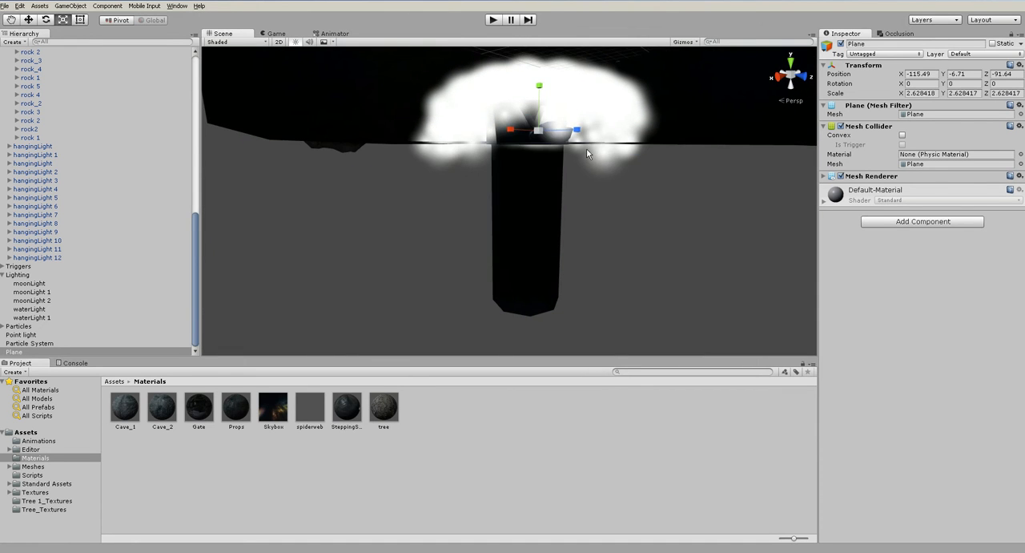
{"action": "left_click_drag", "start_coordinate": [540, 98], "coordinate": [473, 265]}
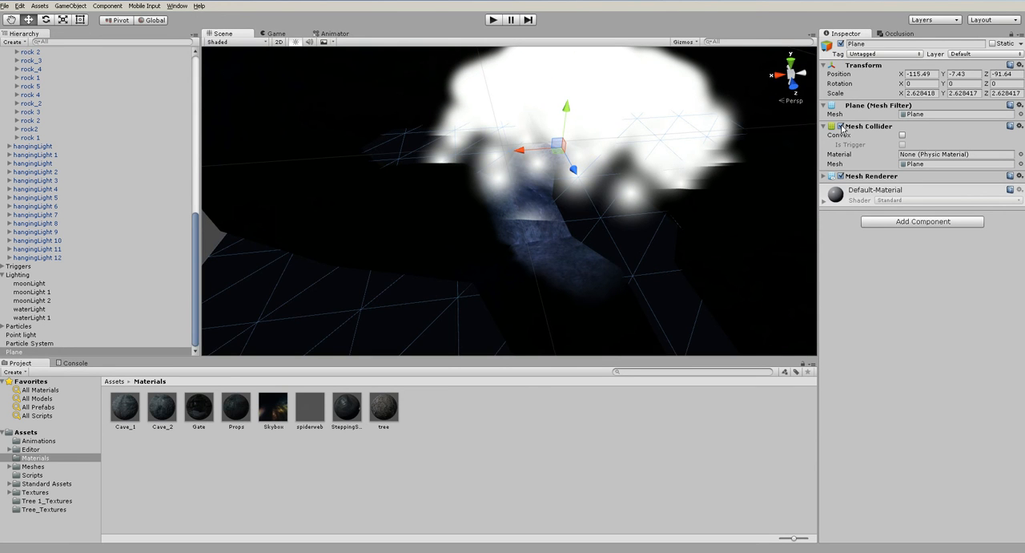
{"action": "left_click", "coordinate": [840, 177]}
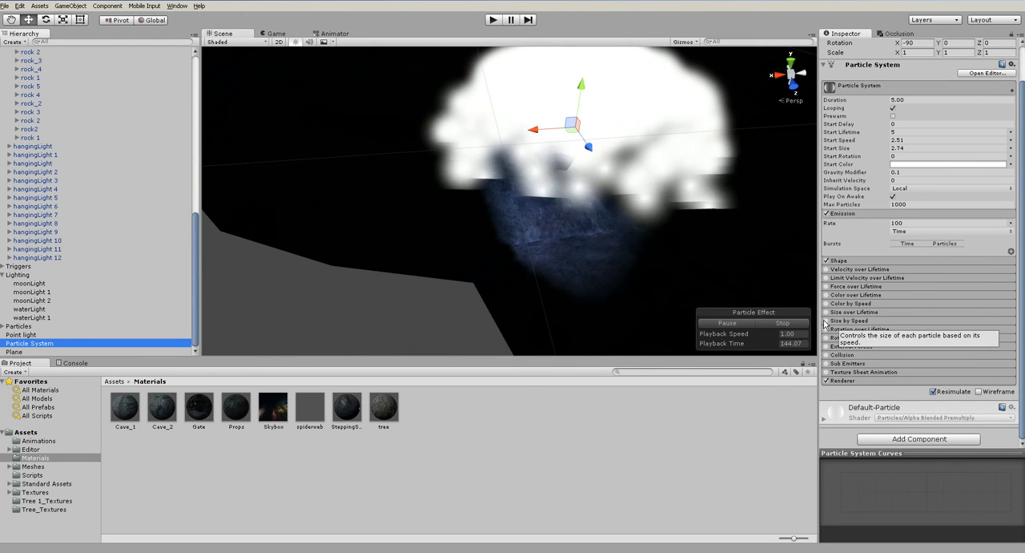
- Enable Collision on the particle system and assign the new plane as its collision plane
{"action": "left_click", "coordinate": [842, 354]}
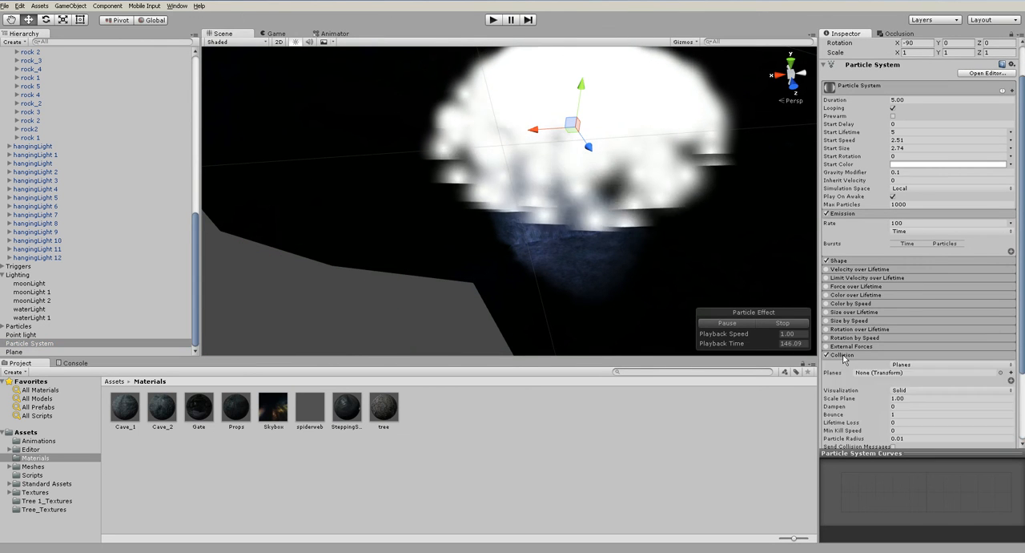
{"action": "left_click", "coordinate": [79, 352]}
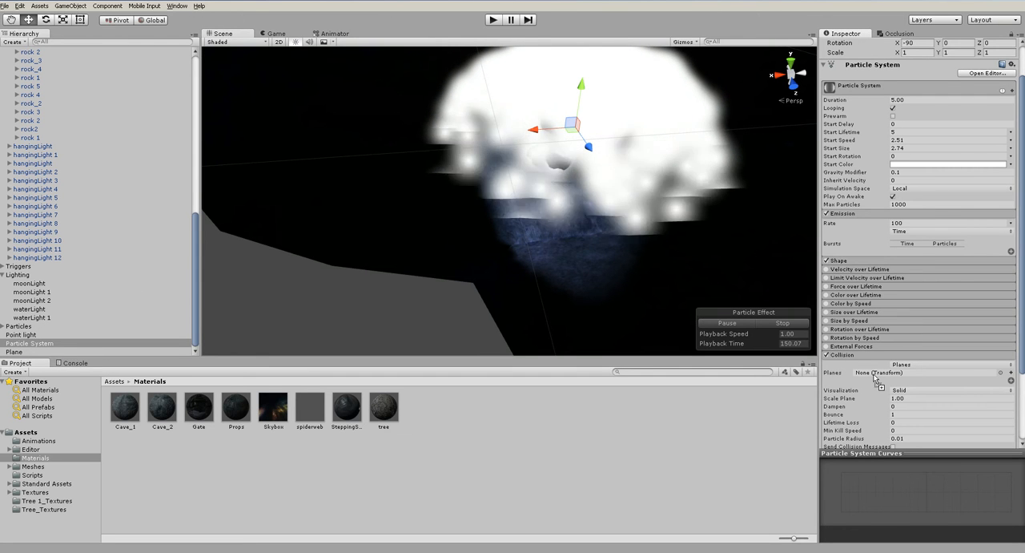
{"action": "left_click_drag", "start_coordinate": [613, 270], "coordinate": [622, 201], "text": "alt"}
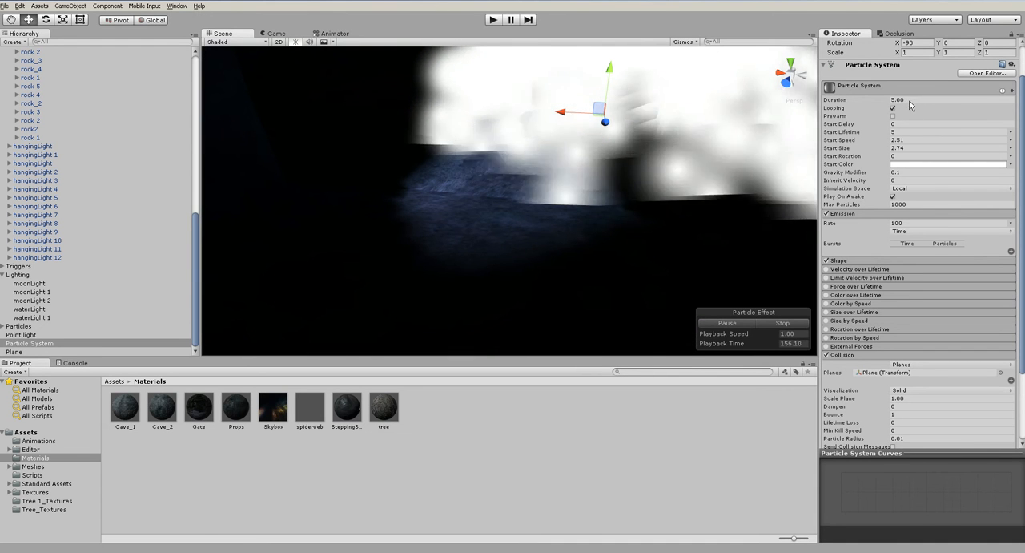
- Set the particles' Start Lifetime to 10 and try adjusting the collision's Dampen value
{"action": "type", "text": "10"}
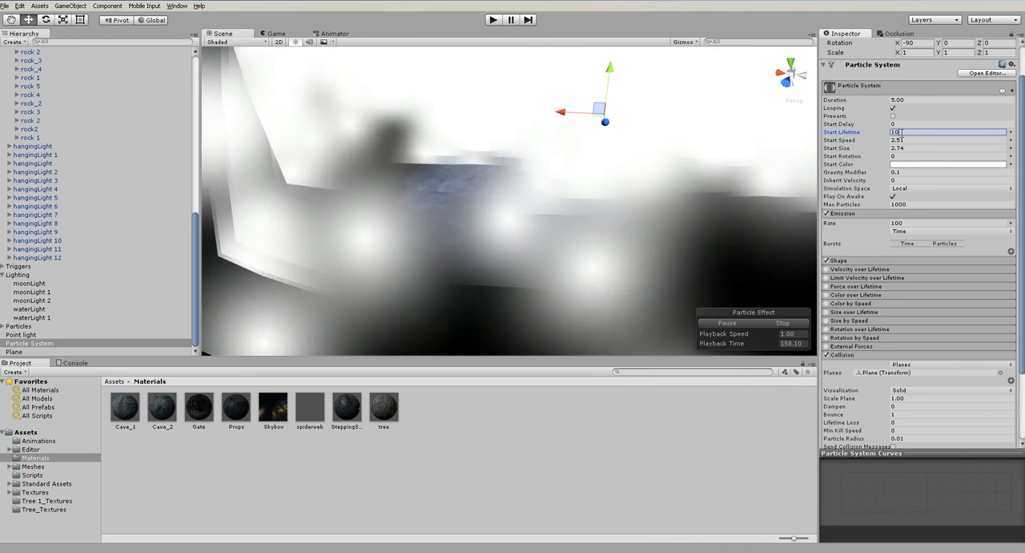
{"action": "left_click_drag", "start_coordinate": [512, 172], "coordinate": [660, 111], "text": "alt"}
{"action": "left_click_drag", "start_coordinate": [479, 212], "coordinate": [705, 240], "text": "alt"}
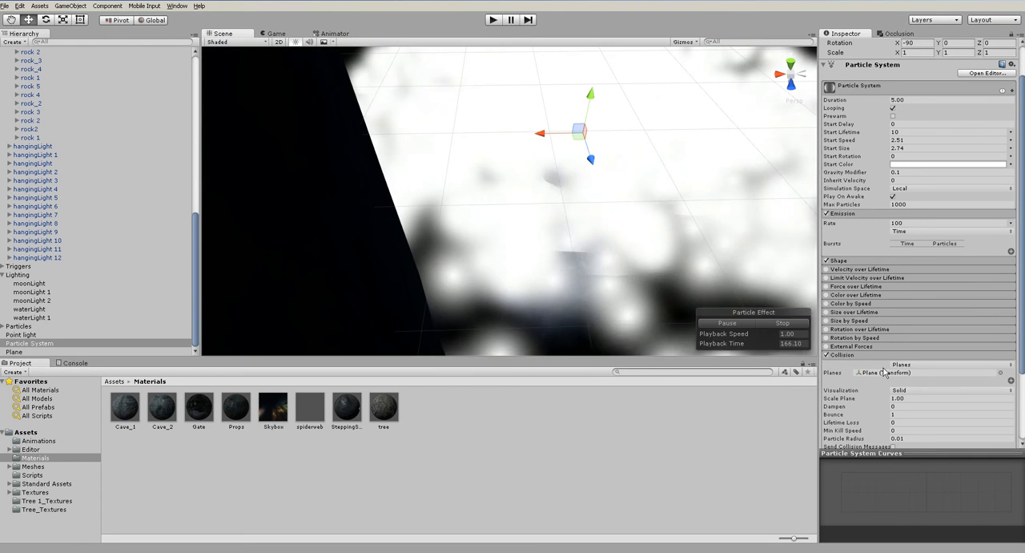
{"action": "scroll", "coordinate": [829, 343], "scroll_direction": "down", "scroll_amount": 4}
{"action": "mouse_move", "coordinate": [829, 343]}
{"action": "left_mouse_down"}
{"action": "mouse_move", "coordinate": [851, 343]}
{"action": "mouse_move", "coordinate": [818, 353]}
{"action": "mouse_move", "coordinate": [829, 346]}
{"action": "left_mouse_up"}
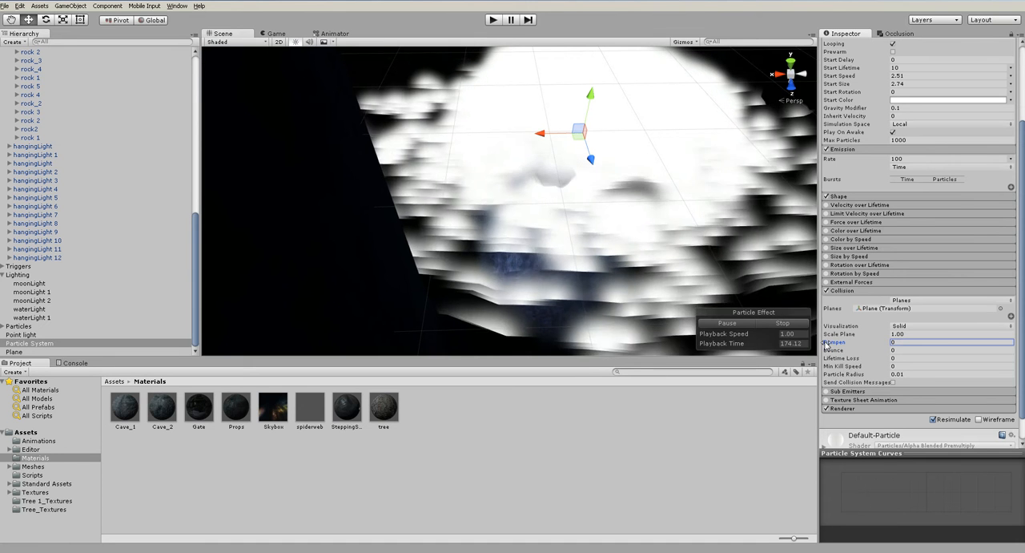
- Raise the collision plane slightly to about Y -7.38
{"action": "left_click_drag", "start_coordinate": [610, 282], "coordinate": [550, 159], "text": "alt"}
{"action": "scroll", "coordinate": [588, 217], "scroll_direction": "up", "scroll_amount": 4}
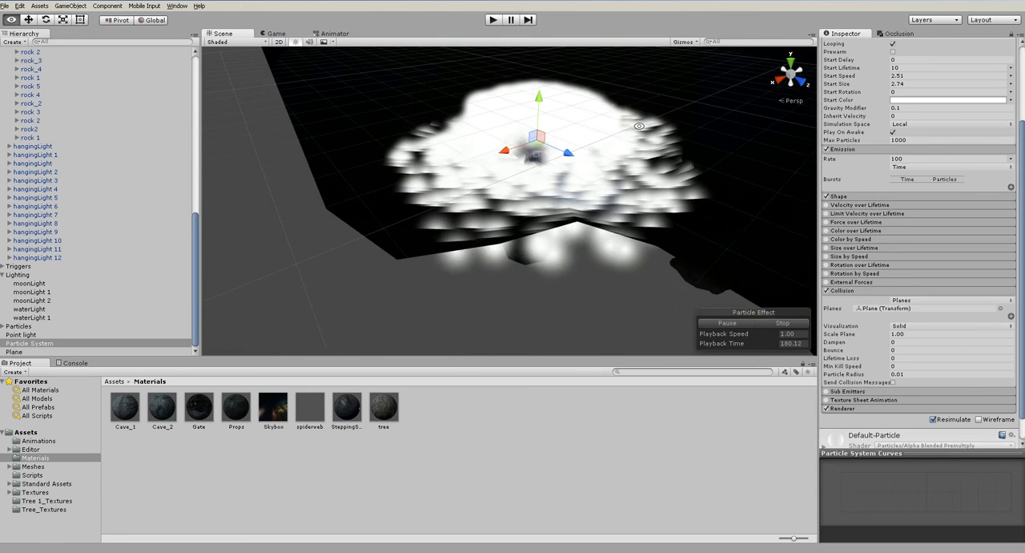
{"action": "left_click", "coordinate": [549, 158]}
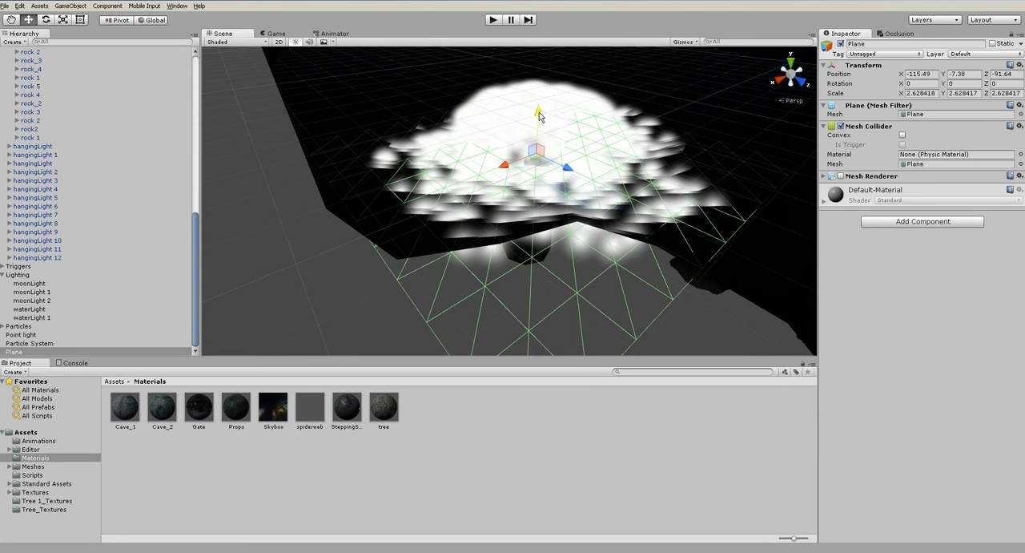
{"action": "left_click_drag", "start_coordinate": [539, 111], "coordinate": [539, 108]}
- Make the particle system's white Start Color nearly transparent with an alpha of 13
{"action": "left_click", "coordinate": [75, 342]}
{"action": "left_click_drag", "start_coordinate": [494, 288], "coordinate": [398, 230], "text": "alt"}
{"action": "scroll", "coordinate": [525, 219], "scroll_direction": "up", "scroll_amount": 3}
{"action": "left_click_drag", "start_coordinate": [525, 222], "coordinate": [622, 232], "text": "alt"}
{"action": "left_click", "coordinate": [908, 205]}
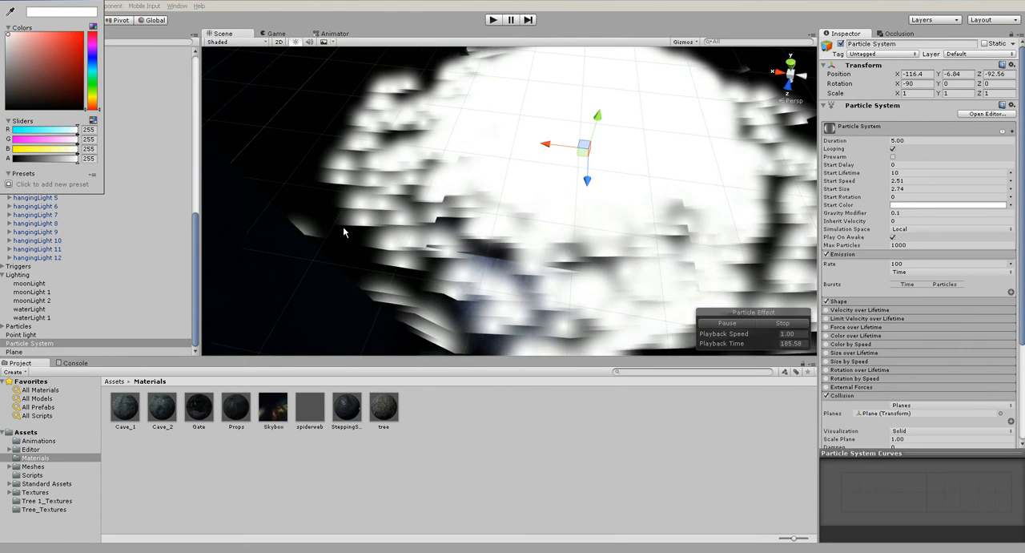
{"action": "left_click_drag", "start_coordinate": [77, 160], "coordinate": [17, 164]}
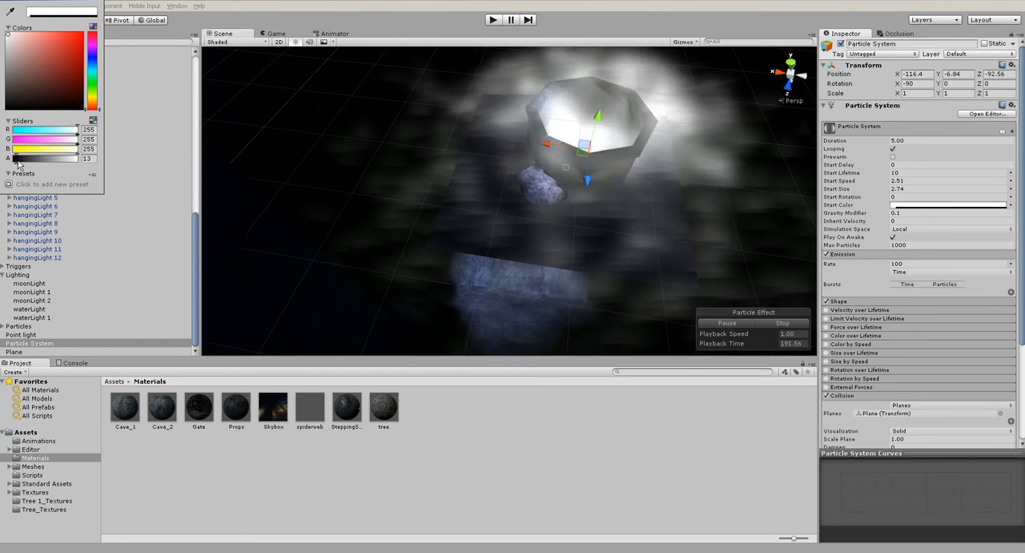
- Try an emission Rate of 25 for the well's particle system, then set it to 250
{"action": "left_click", "coordinate": [449, 157]}
{"action": "left_click_drag", "start_coordinate": [449, 158], "coordinate": [698, 76], "text": "alt"}
{"action": "left_click", "coordinate": [607, 240]}
{"action": "left_click_drag", "start_coordinate": [652, 169], "coordinate": [514, 194], "text": "alt"}
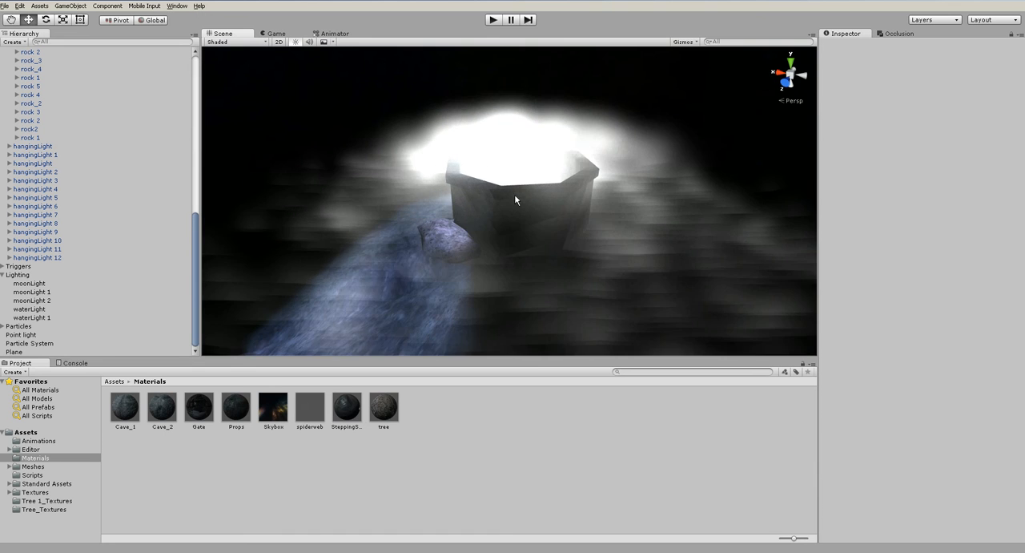
{"action": "left_click", "coordinate": [514, 194]}
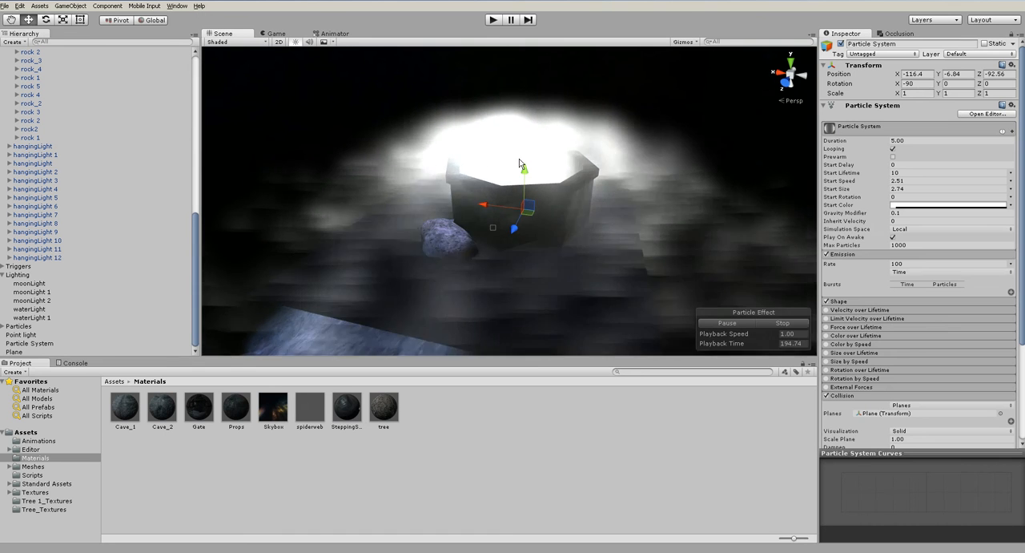
{"action": "left_click", "coordinate": [918, 264]}
{"action": "type", "text": "25"}
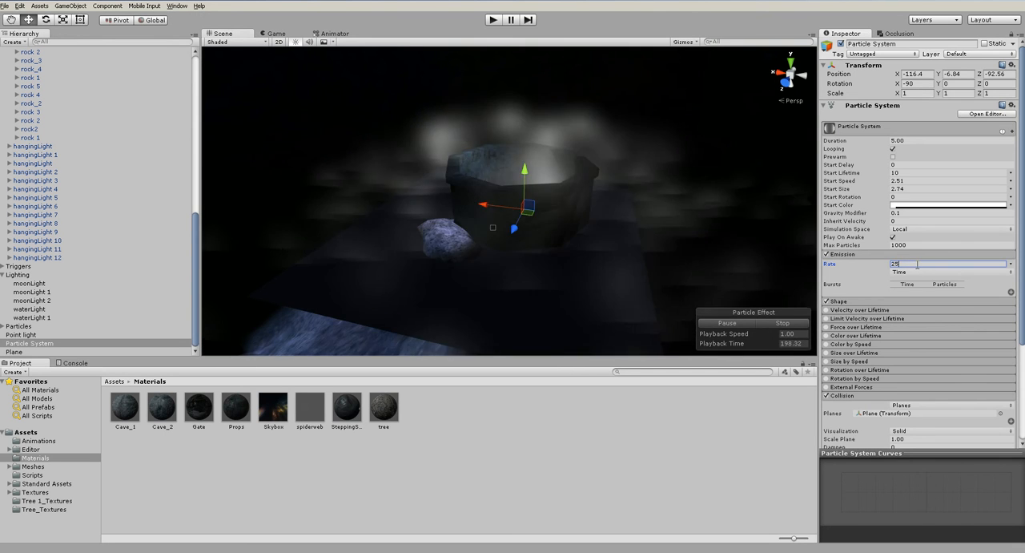
{"action": "type", "text": "0"}
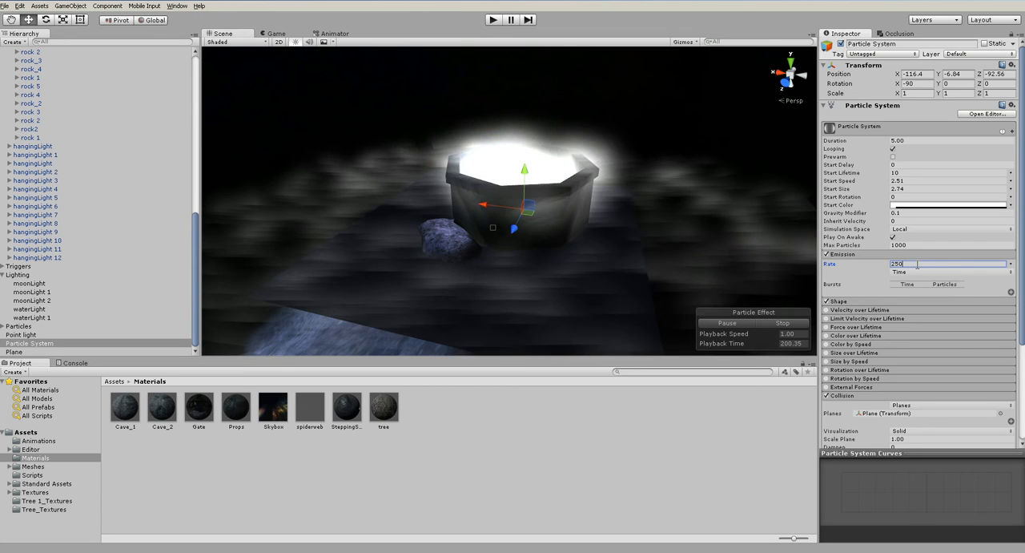
- Enable Prewarm on the particle system and set its Duration to 15
{"action": "left_click", "coordinate": [894, 157]}
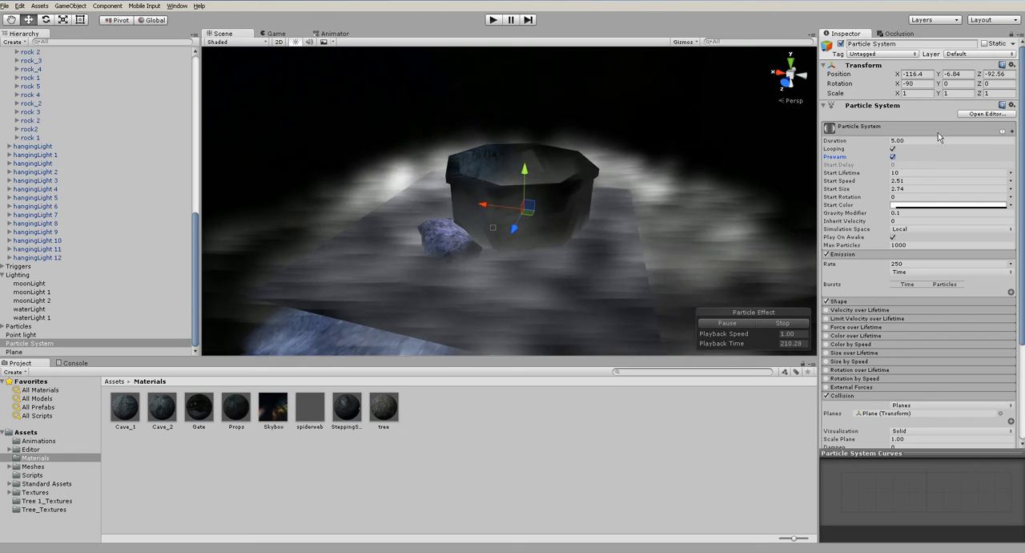
{"action": "left_click", "coordinate": [913, 141]}
{"action": "type", "text": "1"}
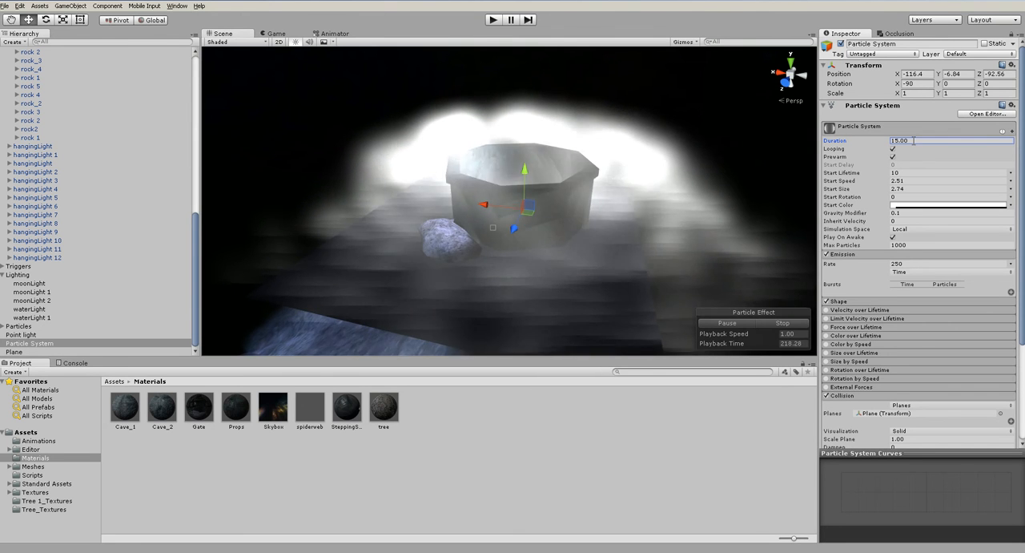
- Try Start Lifetime values of 25, 3, about 5.76 and 4 for the particles
{"action": "left_click_drag", "start_coordinate": [580, 213], "coordinate": [587, 299], "text": "alt"}
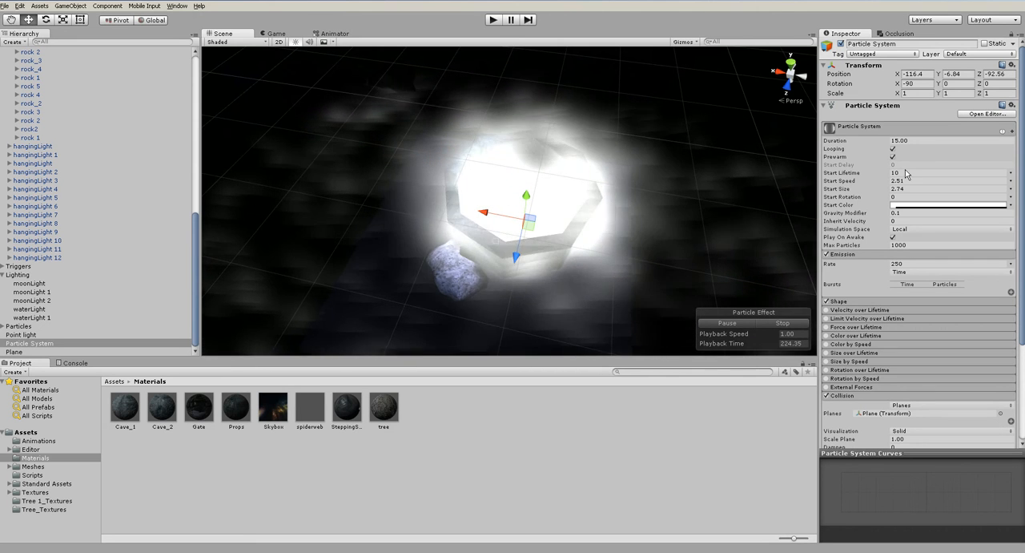
{"action": "left_click", "coordinate": [895, 172]}
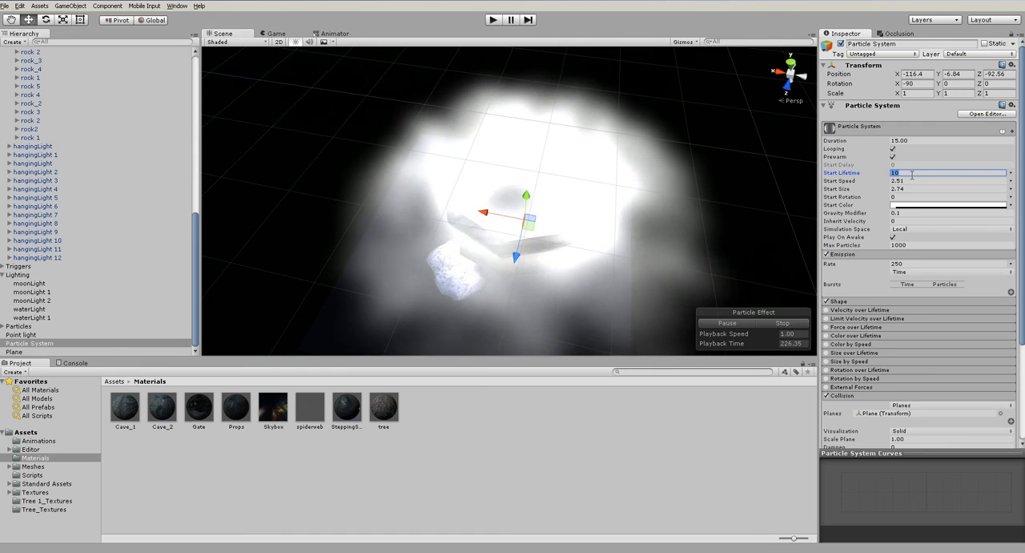
{"action": "type", "text": "25"}
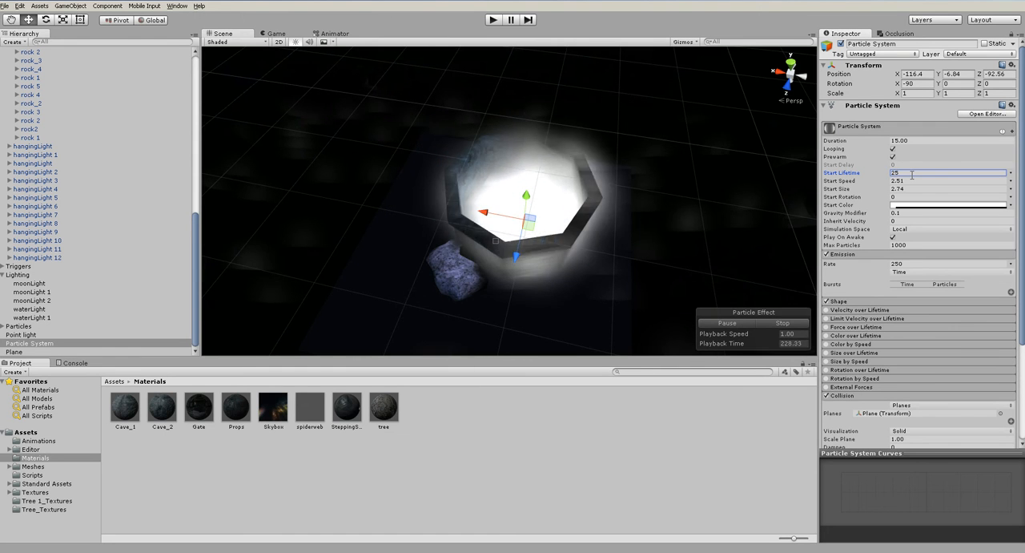
{"action": "left_click_drag", "start_coordinate": [588, 258], "coordinate": [587, 169], "text": "alt"}
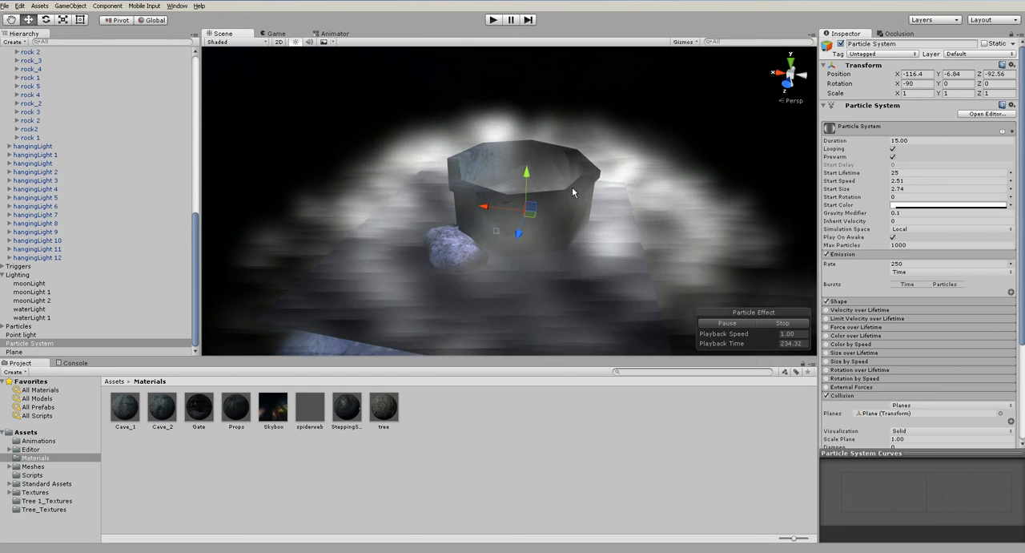
{"action": "left_click_drag", "start_coordinate": [575, 192], "coordinate": [566, 237], "text": "alt"}
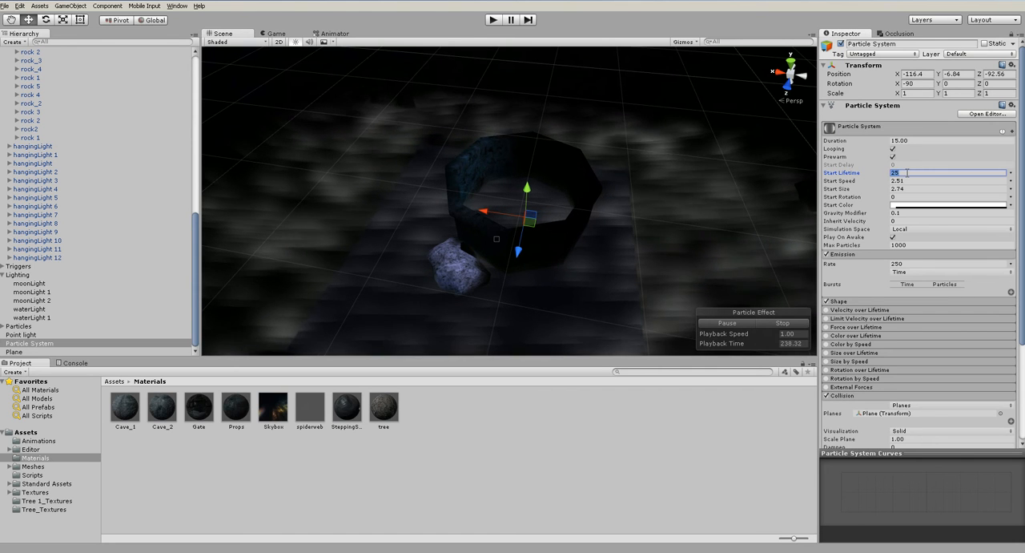
{"action": "type", "text": "3"}
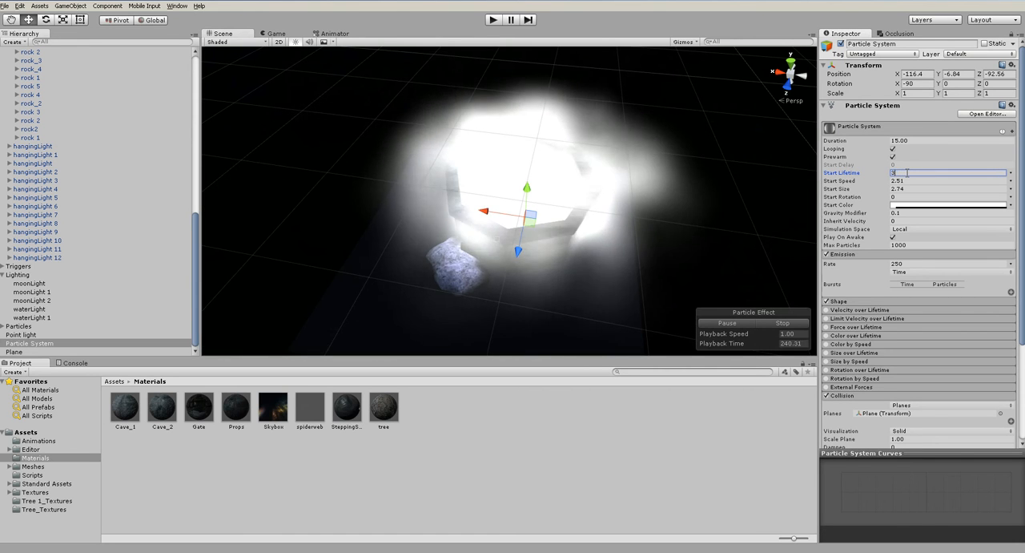
{"action": "left_click_drag", "start_coordinate": [853, 176], "coordinate": [882, 176]}
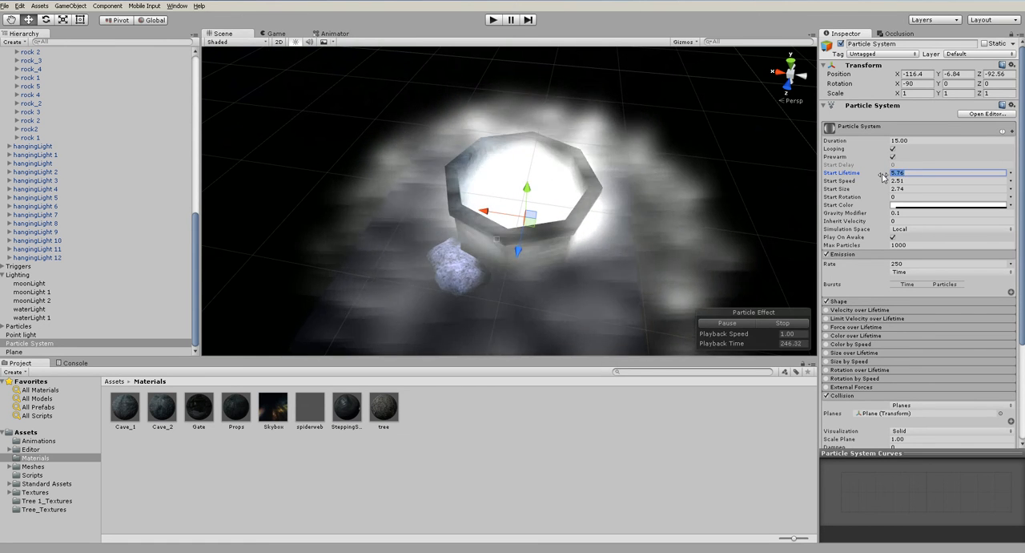
{"action": "type", "text": "4"}
- Set the particle system's Duration to about 58.37, Max Particles to 5000 and Start Lifetime to about 6.5
{"action": "left_click_drag", "start_coordinate": [608, 214], "coordinate": [772, 191], "text": "alt"}
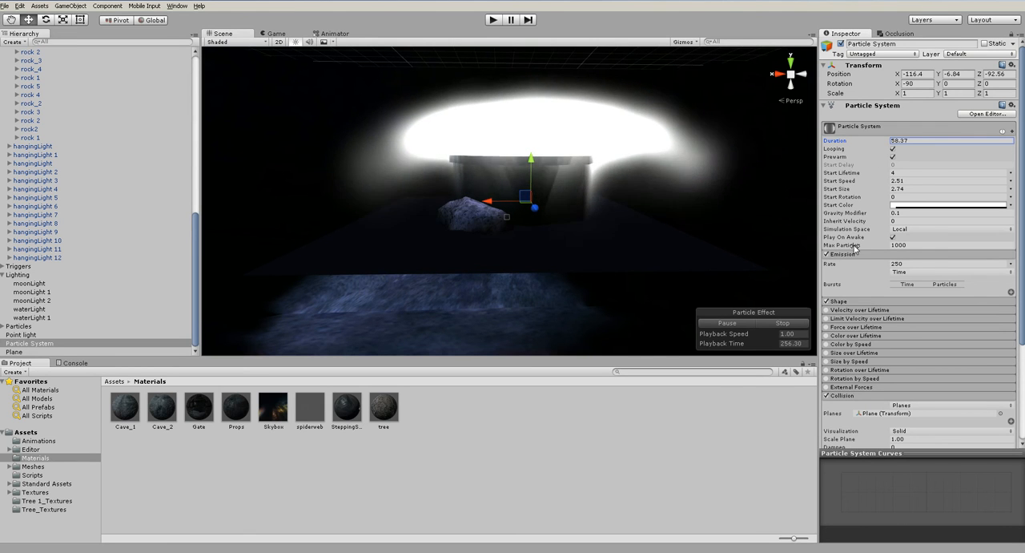
{"action": "type", "text": "5000"}
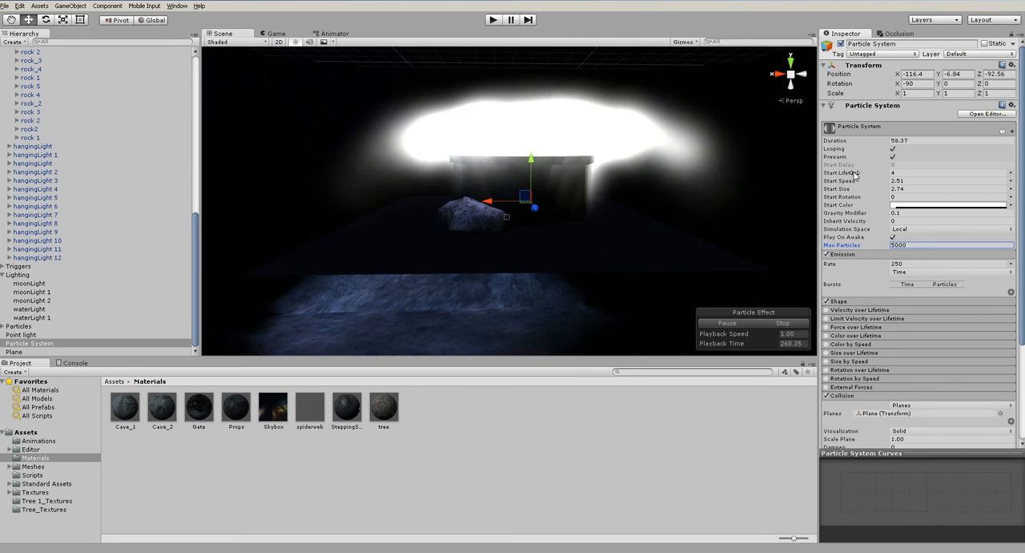
{"action": "left_click_drag", "start_coordinate": [839, 173], "coordinate": [853, 175]}
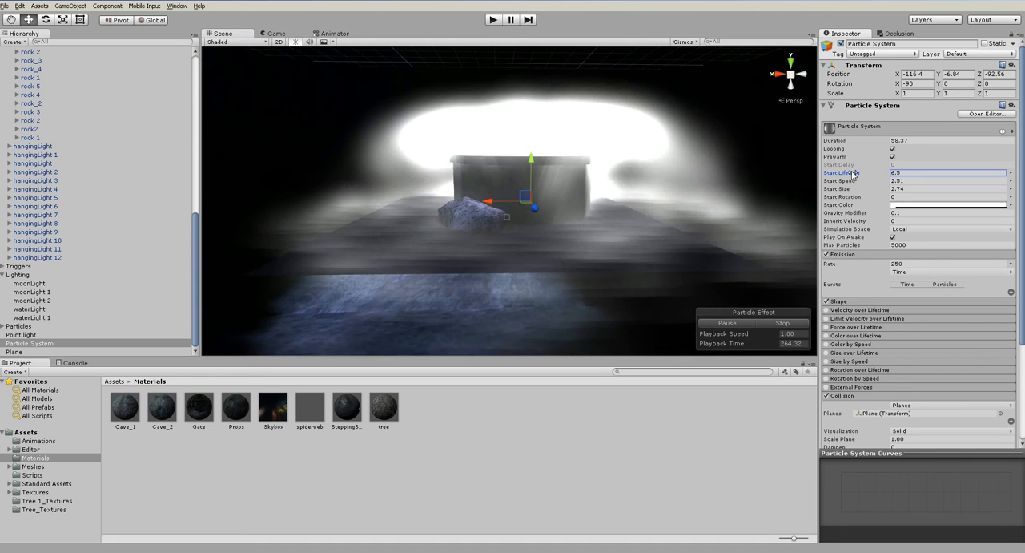
- Set the particles' Start Speed to 2.5, try Start Size values of about 4.53 and 2.26, and set Start Size to 3
{"action": "left_click_drag", "start_coordinate": [747, 176], "coordinate": [562, 220], "text": "alt"}
{"action": "scroll", "coordinate": [562, 220], "scroll_direction": "down", "scroll_amount": 10}
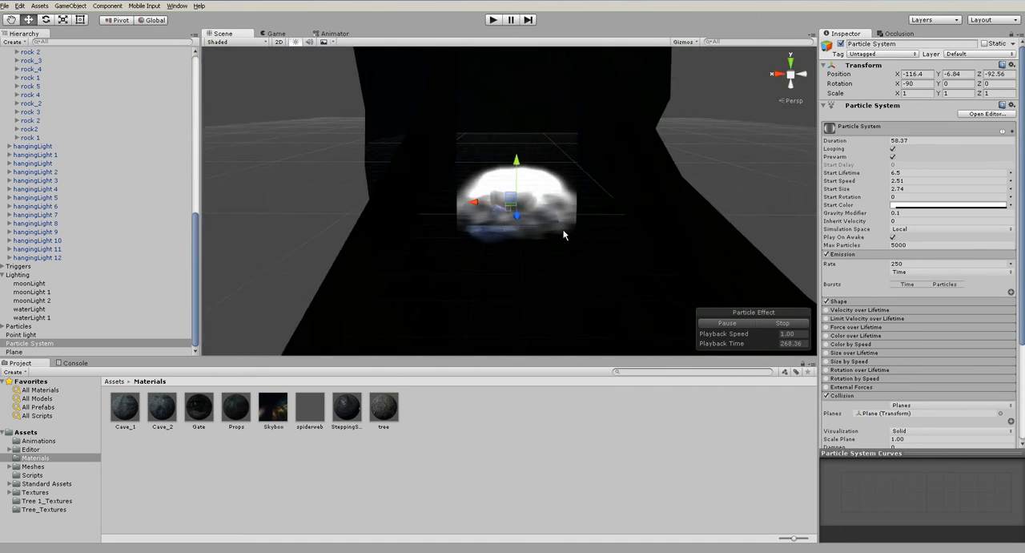
{"action": "scroll", "coordinate": [564, 234], "scroll_direction": "up", "scroll_amount": 10}
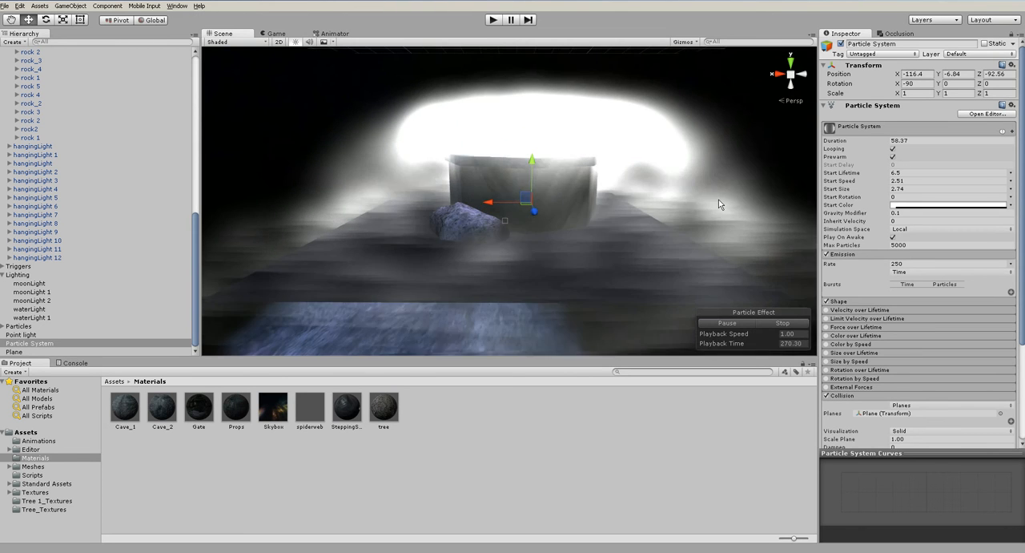
{"action": "left_click_drag", "start_coordinate": [840, 181], "coordinate": [854, 189]}
{"action": "scroll", "coordinate": [566, 155], "scroll_direction": "down", "scroll_amount": 8}
{"action": "mouse_move", "coordinate": [556, 204]}
{"action": "left_mouse_down", "text": "alt"}
{"action": "mouse_move", "coordinate": [469, 183]}
{"action": "mouse_move", "coordinate": [543, 193]}
{"action": "left_mouse_up", "text": "alt"}
{"action": "scroll", "coordinate": [542, 192], "scroll_direction": "up", "scroll_amount": 8}
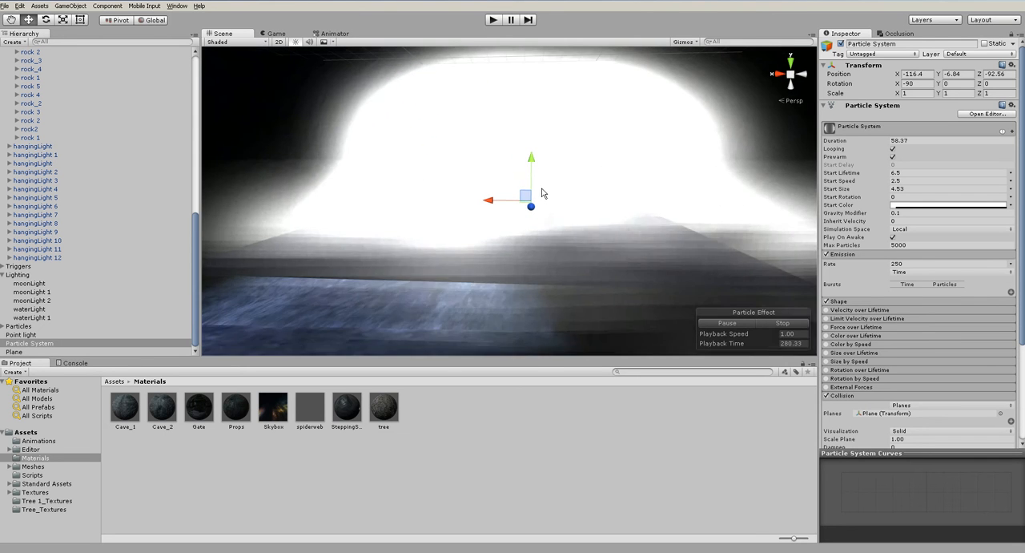
{"action": "left_click_drag", "start_coordinate": [839, 190], "coordinate": [819, 194]}
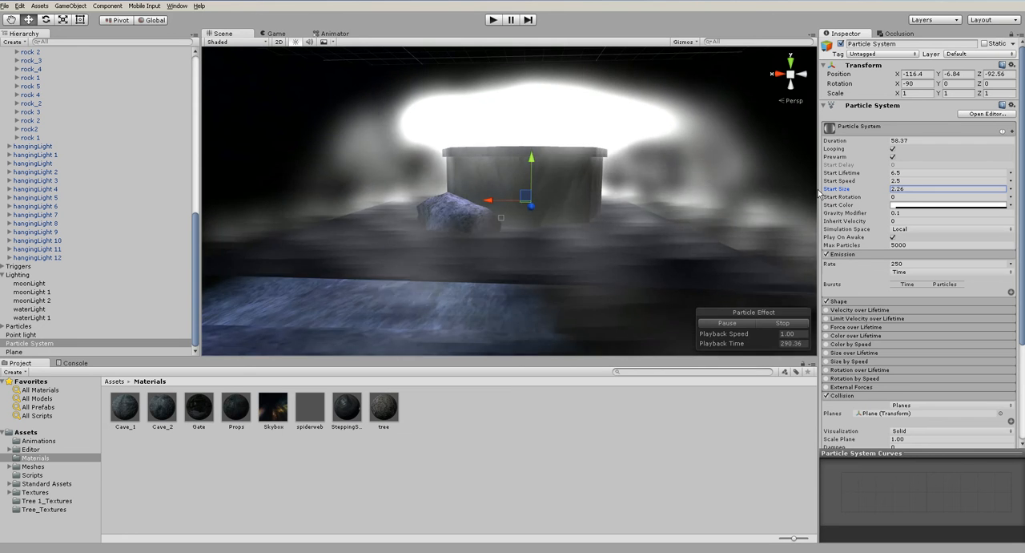
{"action": "left_click_drag", "start_coordinate": [904, 189], "coordinate": [872, 188]}
{"action": "type", "text": "3"}
{"action": "key", "text": "Tab"}
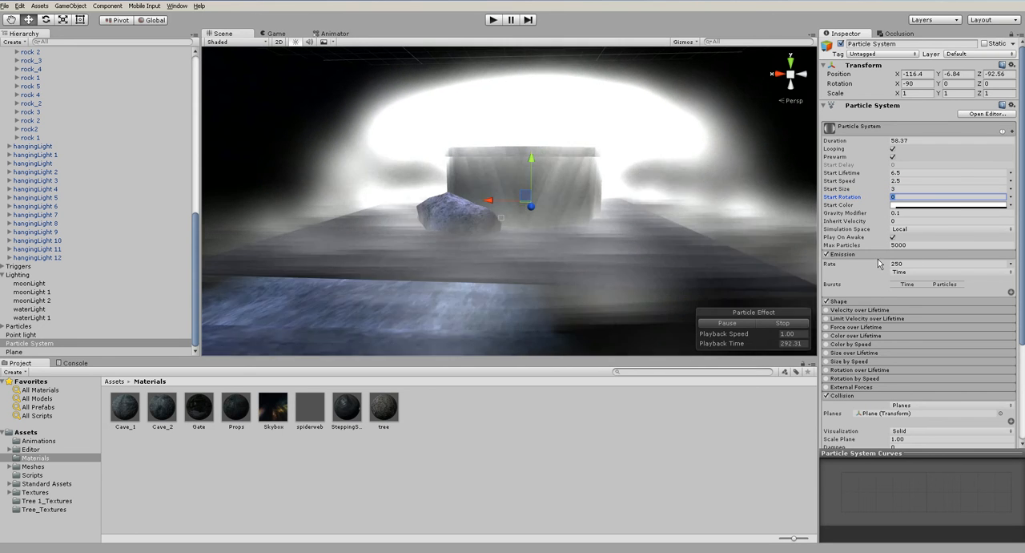
- Switch Start Color to Gradient and make its start key pale lavender (RGB 204, 197, 255) with an alpha of about 41
{"action": "mouse_move", "coordinate": [599, 177]}
{"action": "left_mouse_down", "text": "alt"}
{"action": "mouse_move", "coordinate": [618, 316]}
{"action": "mouse_move", "coordinate": [594, 191]}
{"action": "left_mouse_up", "text": "alt"}
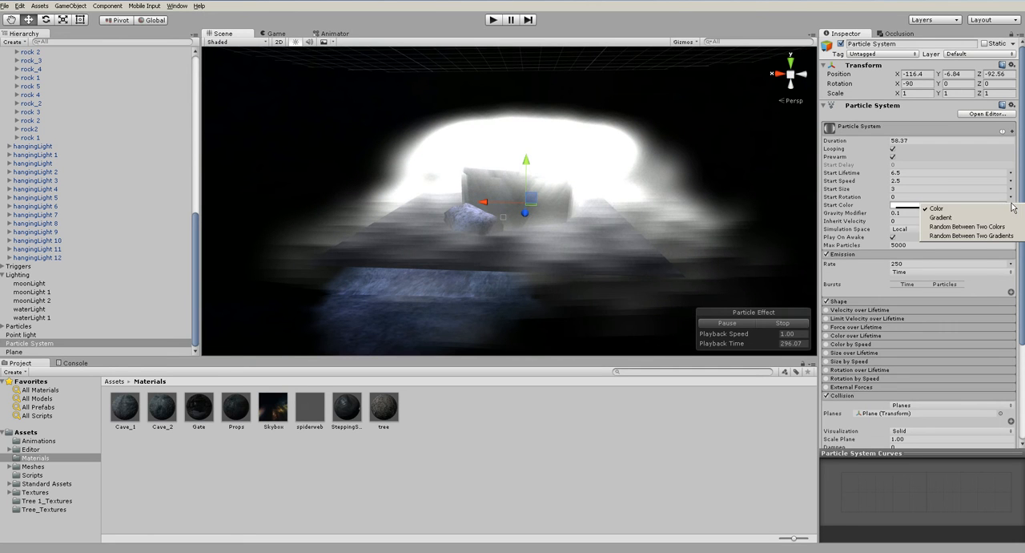
{"action": "left_click", "coordinate": [942, 218]}
{"action": "left_click", "coordinate": [918, 205]}
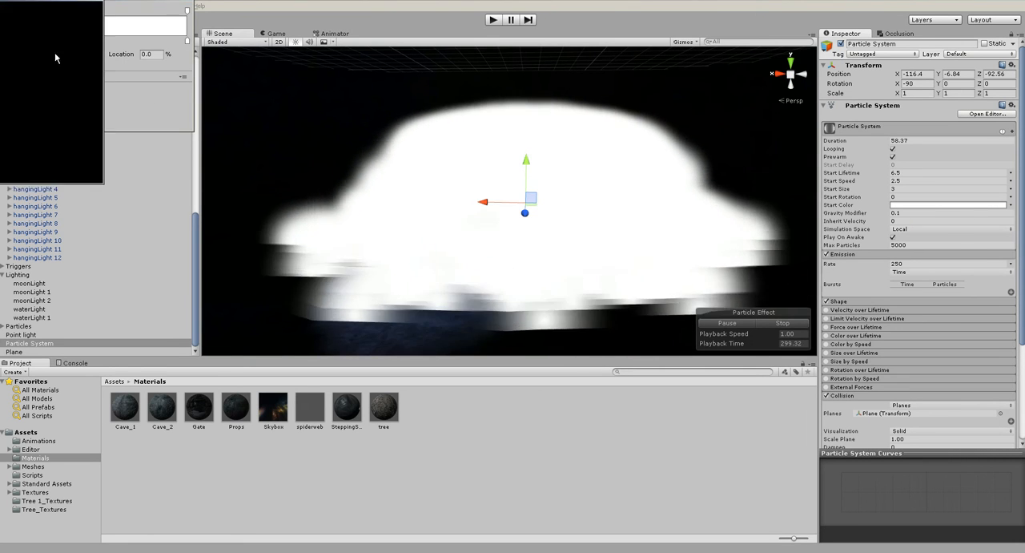
{"action": "left_click", "coordinate": [92, 56]}
{"action": "left_click_drag", "start_coordinate": [50, 35], "coordinate": [25, 22]}
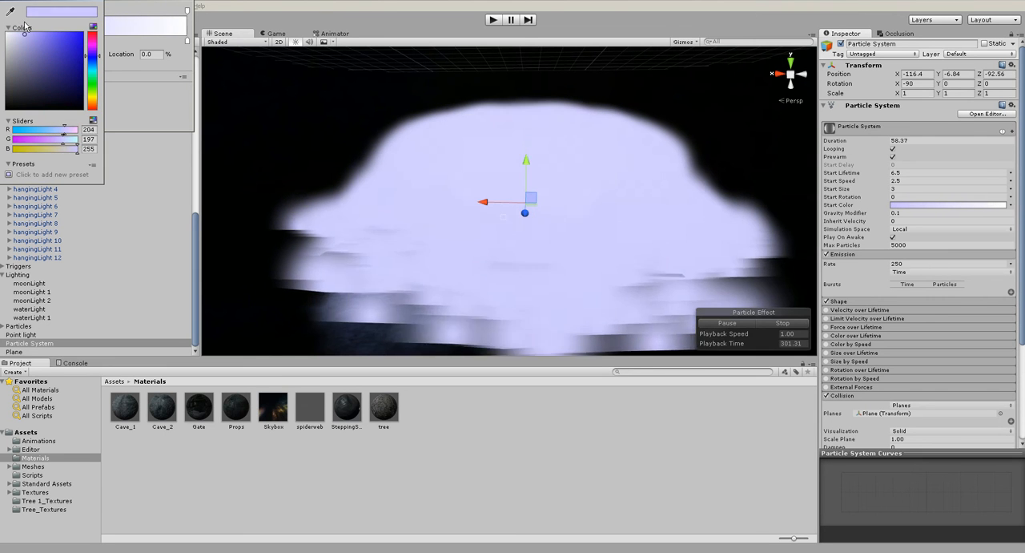
{"action": "left_click", "coordinate": [101, 3]}
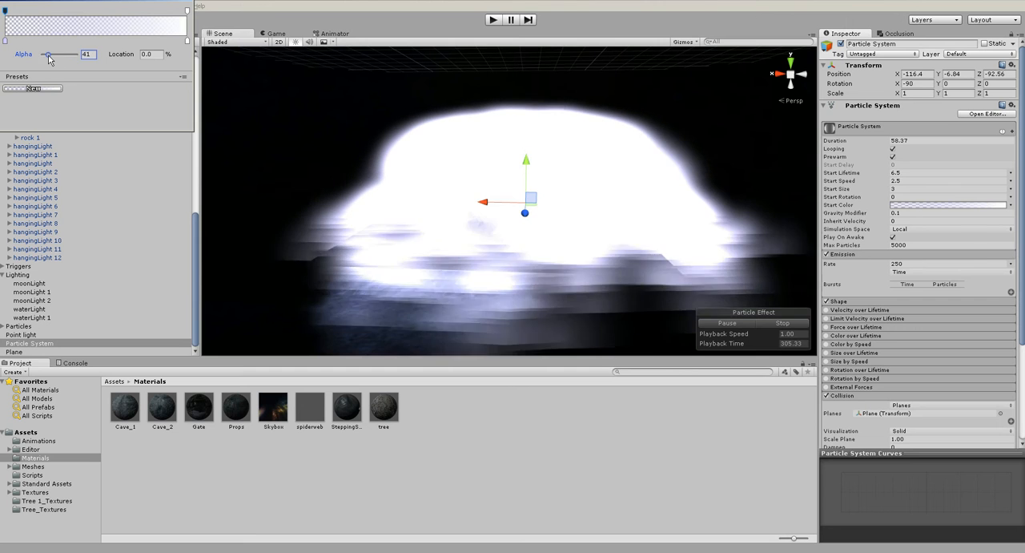
- Color the Start Color gradient's end key at 100% dark blue (RGB 40, 54, 120)
{"action": "left_click", "coordinate": [186, 42]}
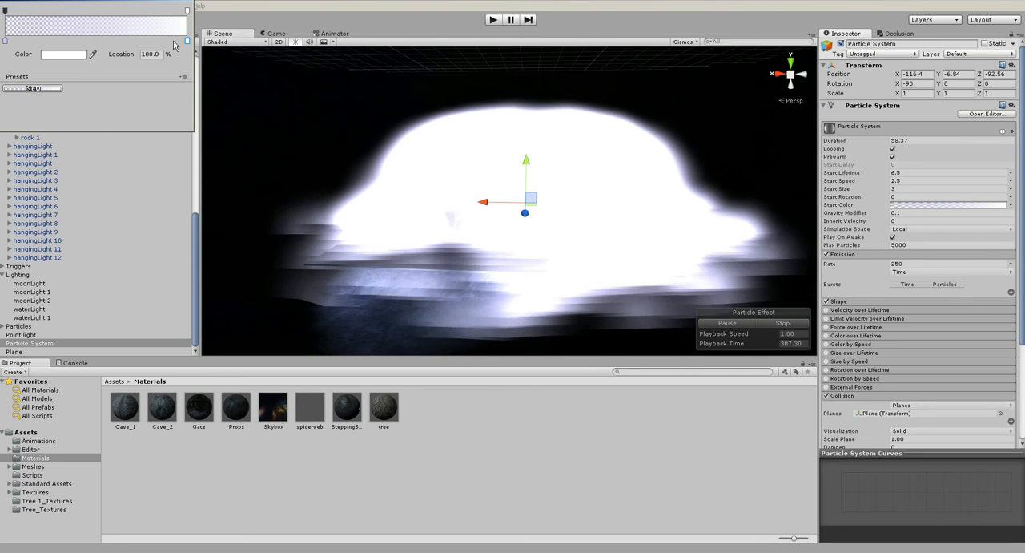
{"action": "left_click", "coordinate": [51, 54]}
{"action": "mouse_move", "coordinate": [72, 83]}
{"action": "left_mouse_down"}
{"action": "mouse_move", "coordinate": [56, 78]}
{"action": "mouse_move", "coordinate": [45, 88]}
{"action": "mouse_move", "coordinate": [60, 75]}
{"action": "left_mouse_up"}
{"action": "left_click", "coordinate": [95, 54]}
{"action": "left_click", "coordinate": [92, 59]}
{"action": "left_click", "coordinate": [92, 62]}
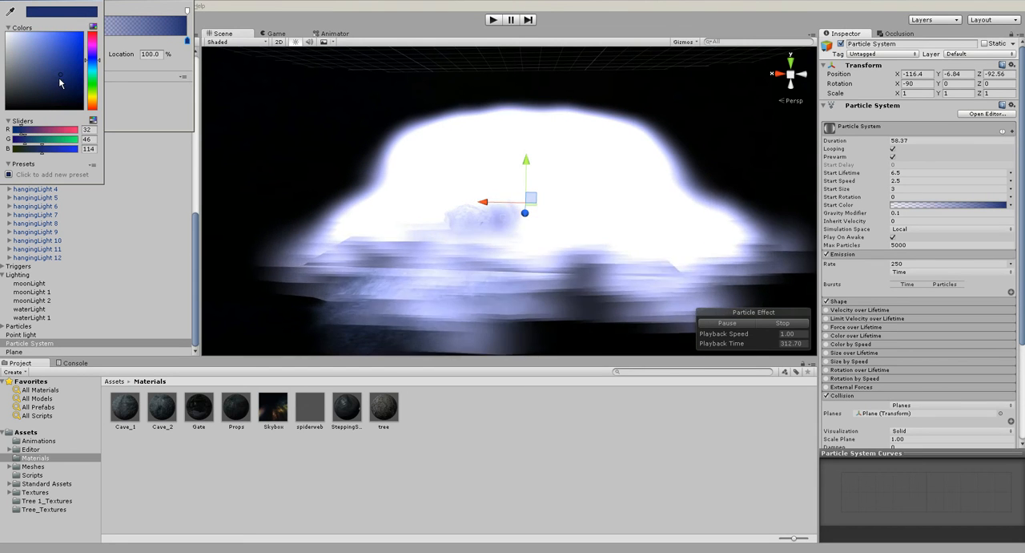
{"action": "left_click", "coordinate": [98, 1]}
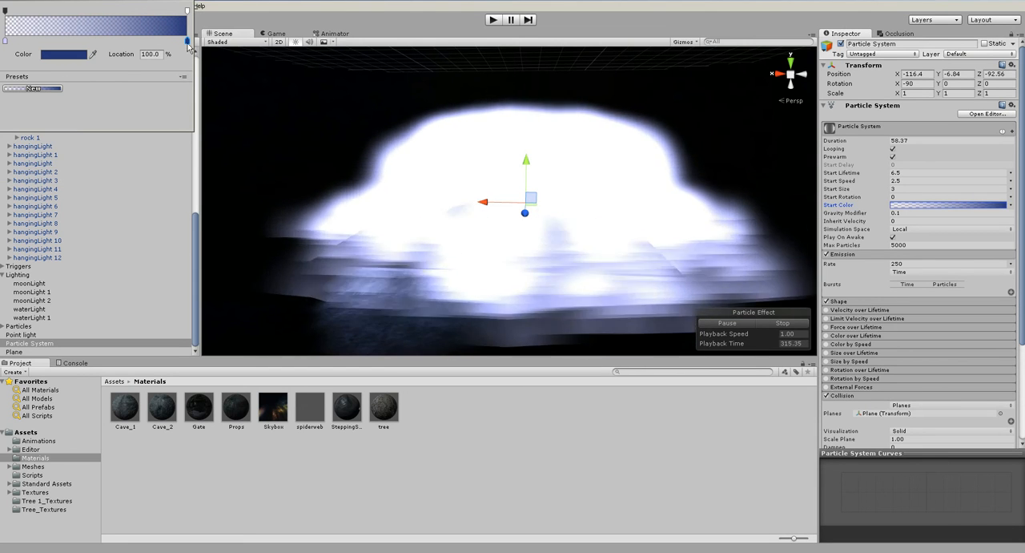
- Lower the alpha keys at both ends of the Start Color gradient to 0 and close the gradient editor
{"action": "left_click", "coordinate": [187, 12]}
{"action": "left_click_drag", "start_coordinate": [71, 56], "coordinate": [42, 54]}
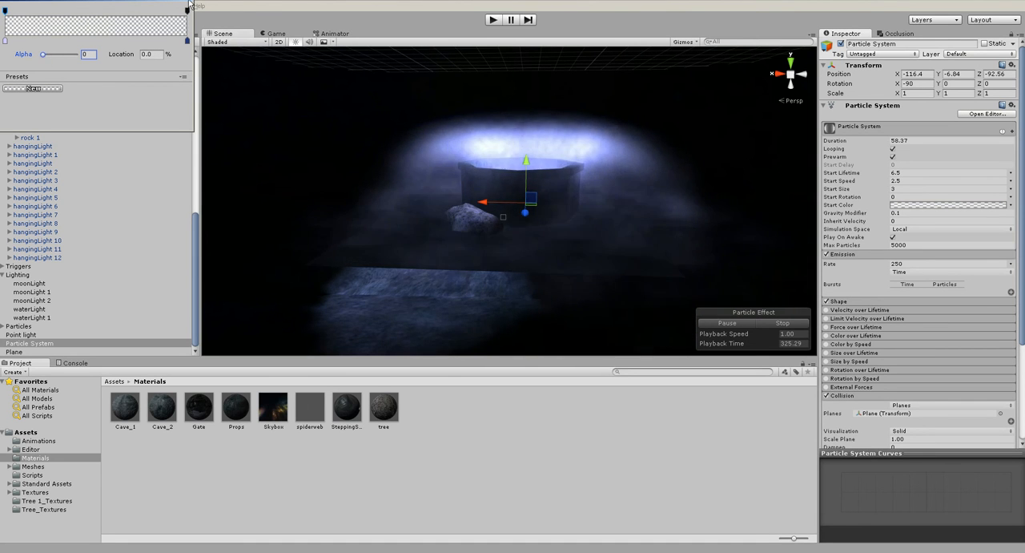
{"action": "left_click", "coordinate": [185, 2]}
{"action": "scroll", "coordinate": [419, 111], "scroll_direction": "down", "scroll_amount": 5}
{"action": "left_click_drag", "start_coordinate": [417, 123], "coordinate": [258, 144], "text": "alt"}
{"action": "left_click", "coordinate": [531, 254]}
{"action": "left_click_drag", "start_coordinate": [531, 254], "coordinate": [530, 154], "text": "alt"}
{"action": "left_click", "coordinate": [529, 154]}
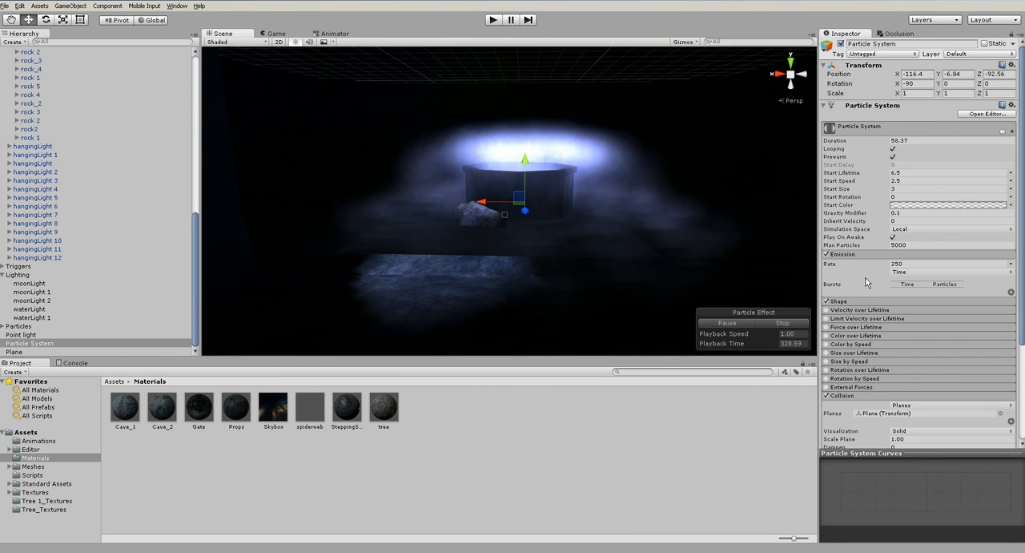
- Create a new material named particleSmoke in the Materials folder
{"action": "scroll", "coordinate": [865, 278], "scroll_direction": "down", "scroll_amount": 3}
{"action": "left_click", "coordinate": [434, 444]}
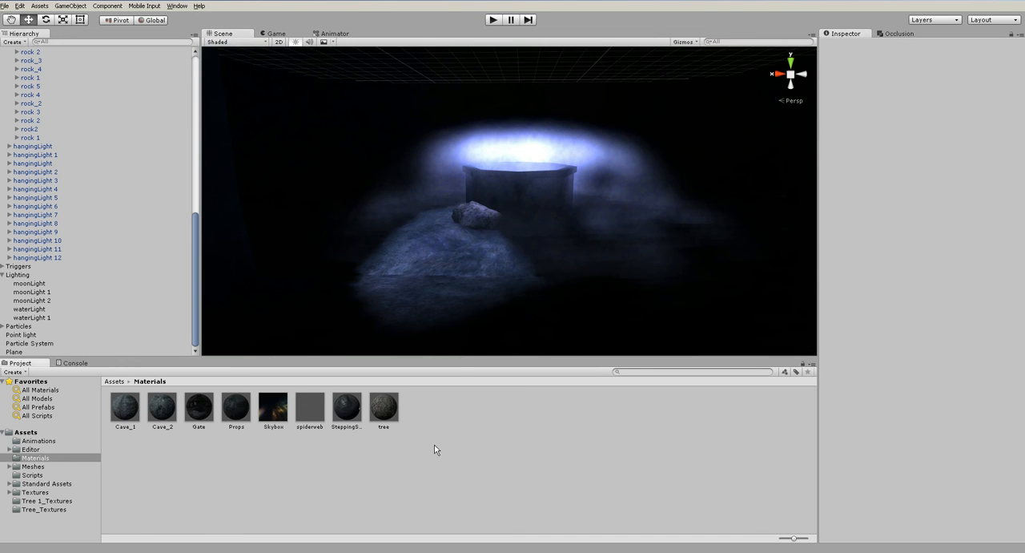
{"action": "right_click", "coordinate": [434, 445]}
{"action": "mouse_move", "coordinate": [479, 297]}
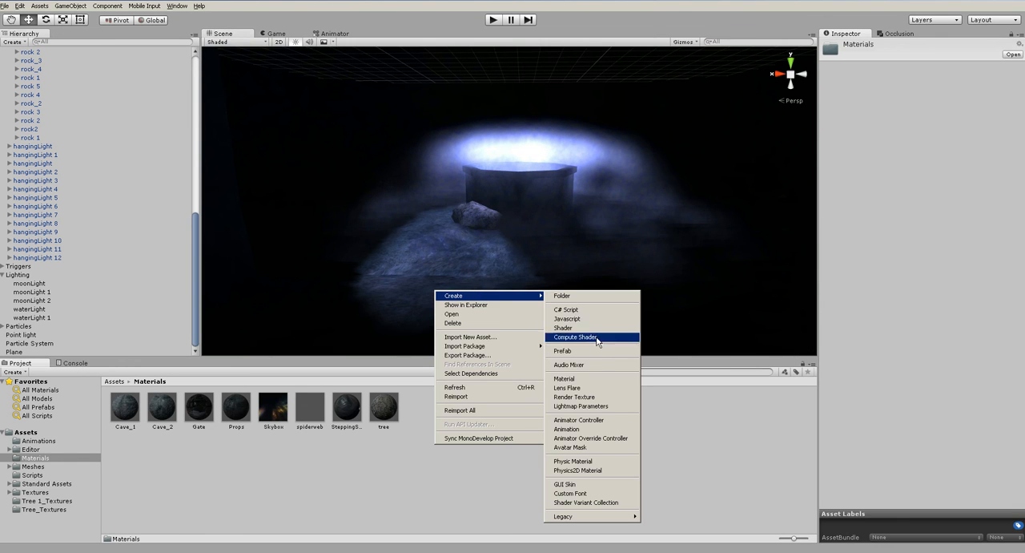
{"action": "left_click", "coordinate": [587, 377]}
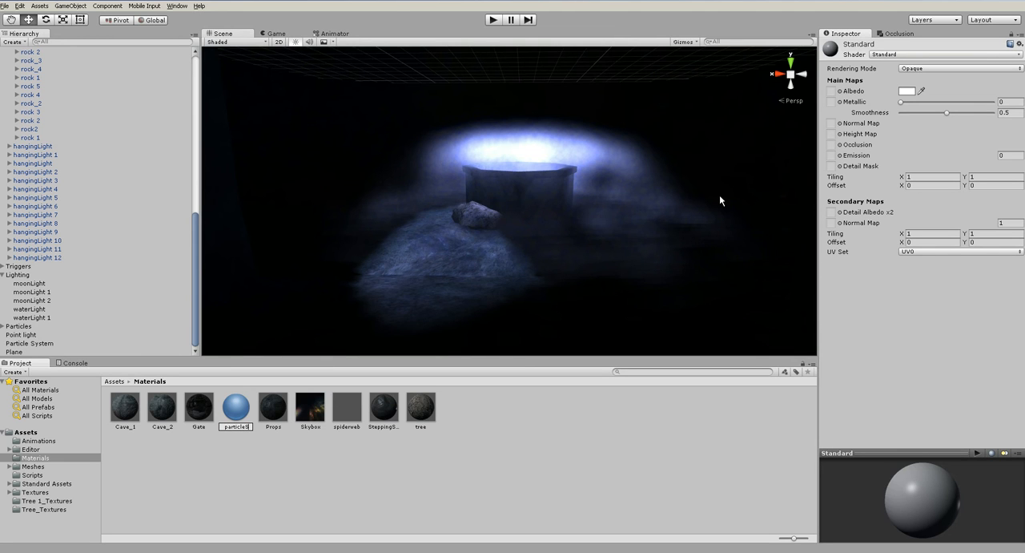
{"action": "key", "text": "Return"}
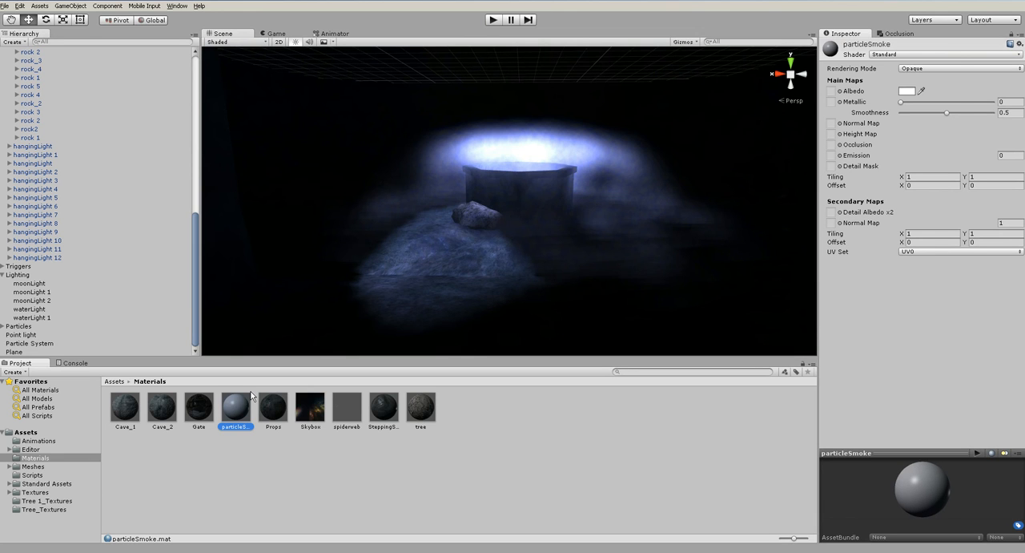
- Set the particleSmoke material's shader to Particles/Additive (Soft)
{"action": "left_click", "coordinate": [916, 56]}
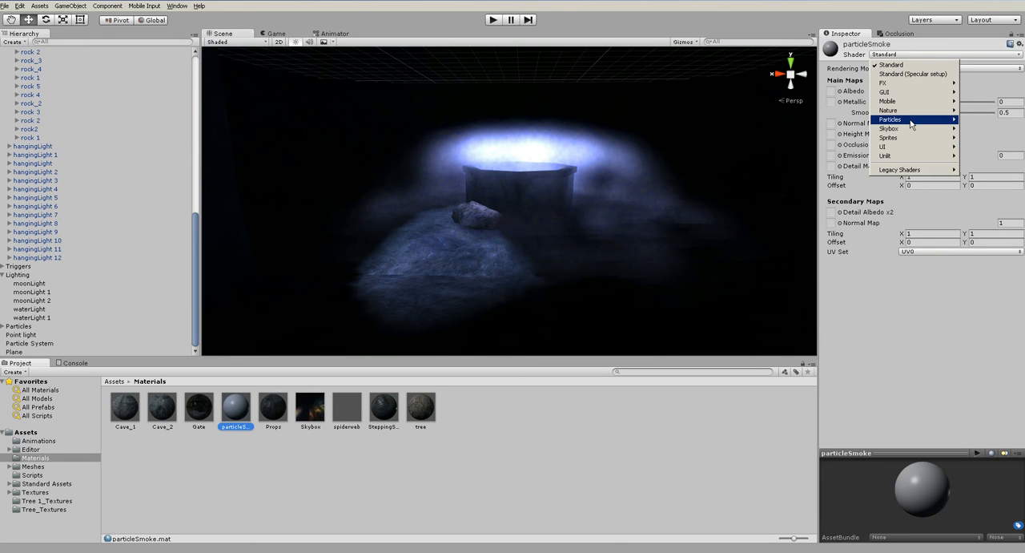
{"action": "mouse_move", "coordinate": [911, 122]}
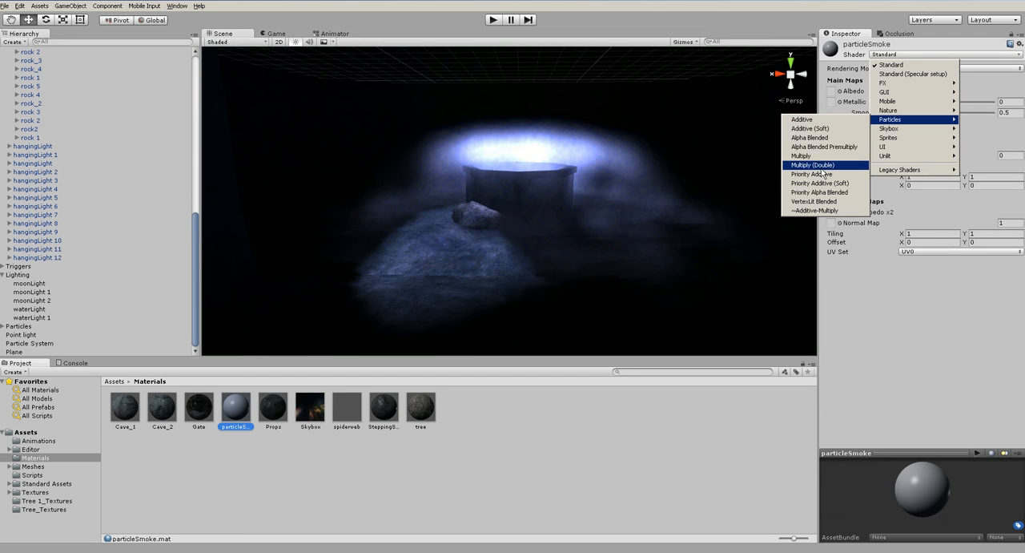
{"action": "left_click", "coordinate": [826, 129]}
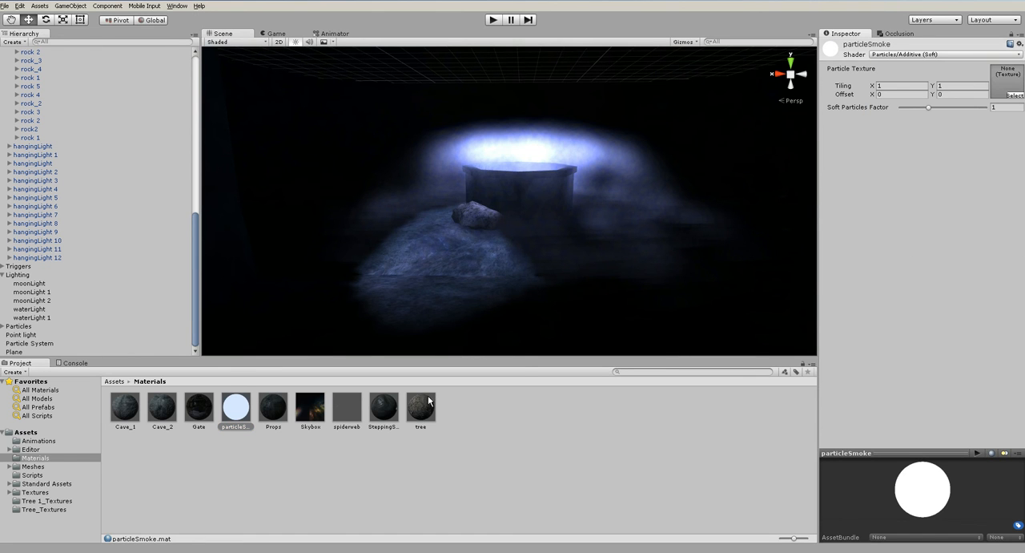
- Find the ParticleCloudBlack texture in the Textures folder of Standard Assets' ParticleSystems
{"action": "left_click", "coordinate": [8, 484]}
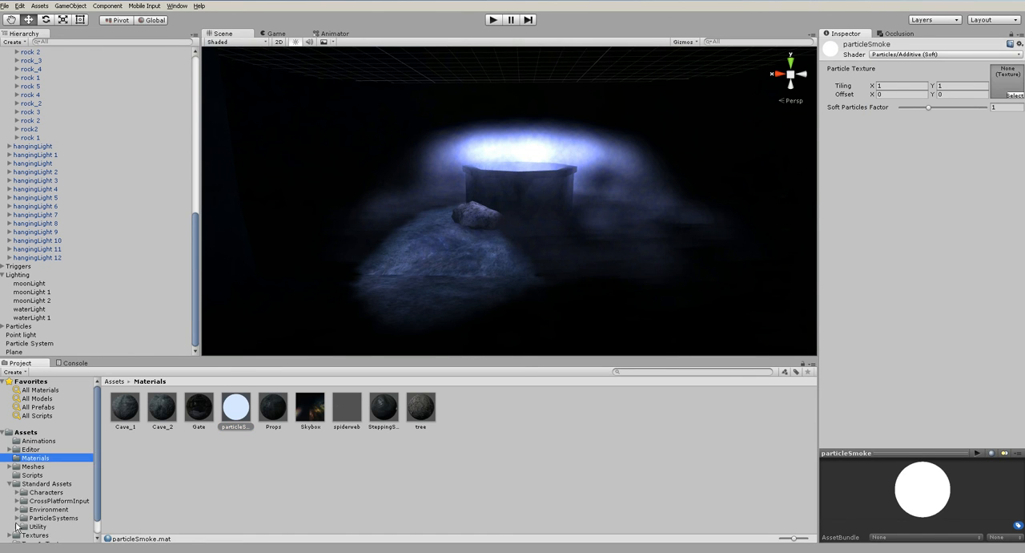
{"action": "left_click", "coordinate": [17, 509]}
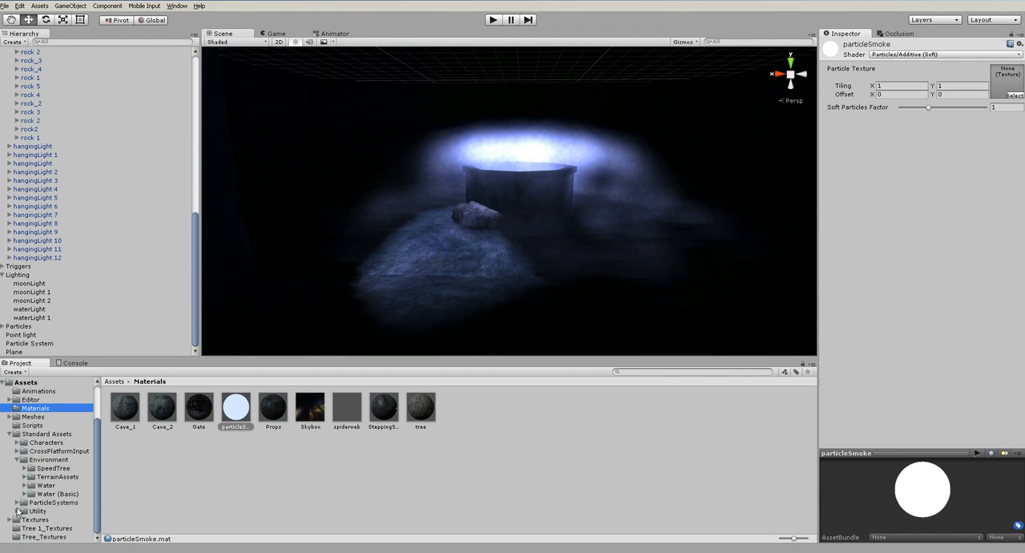
{"action": "left_click", "coordinate": [16, 502]}
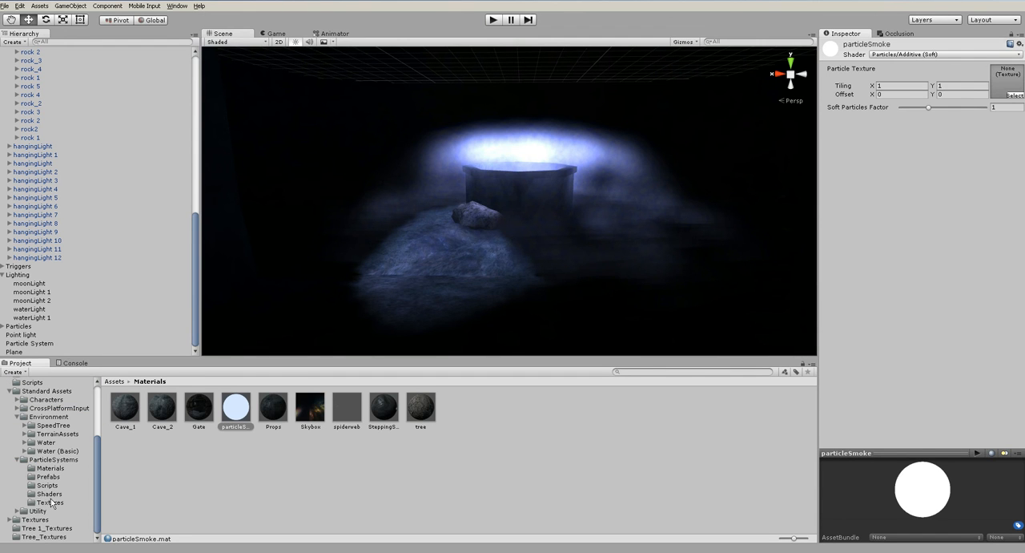
{"action": "left_click", "coordinate": [48, 503]}
{"action": "left_click", "coordinate": [165, 413]}
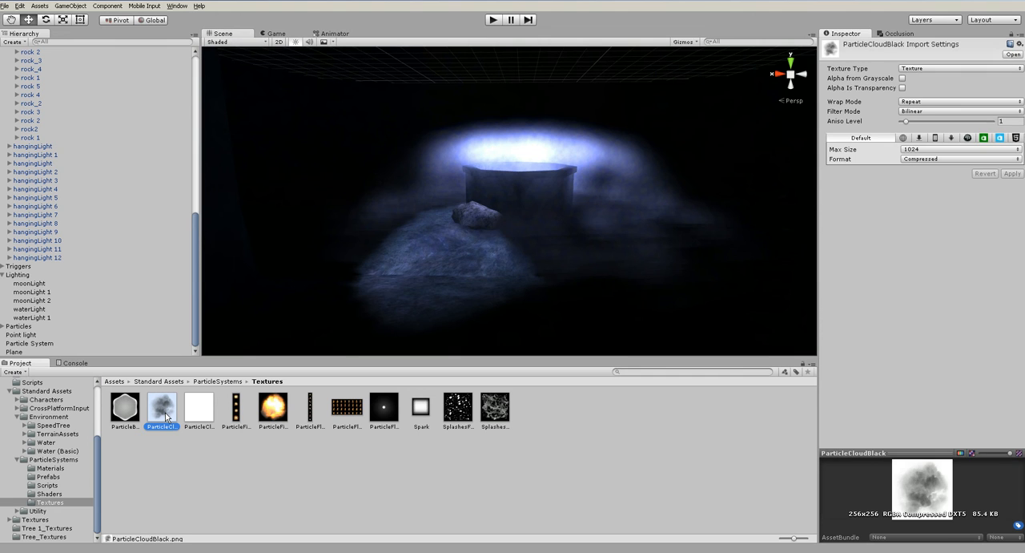
- Reselect the particleSmoke material and assign the ParticleCloudBlack texture as its Particle Texture
{"action": "scroll", "coordinate": [52, 402], "scroll_direction": "up", "scroll_amount": 3}
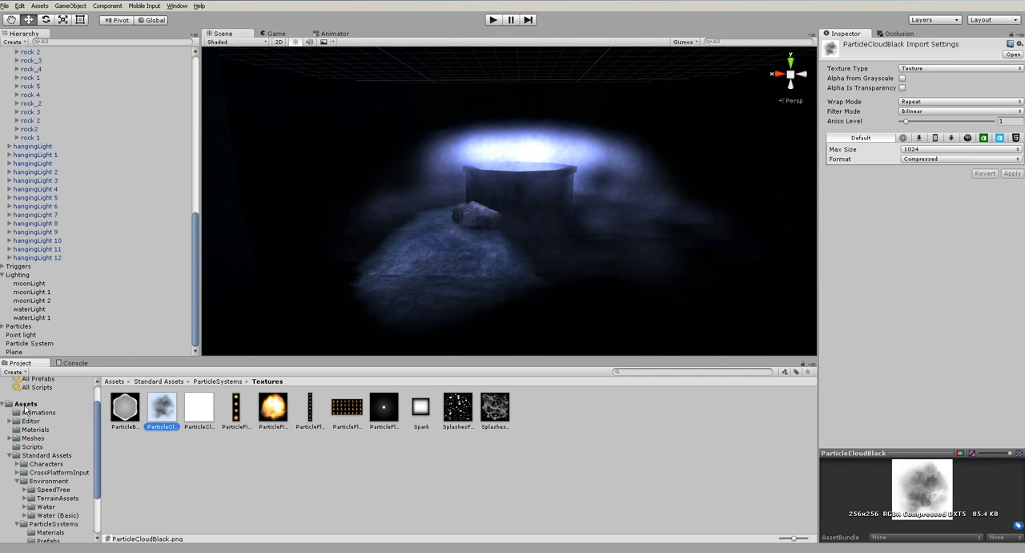
{"action": "left_click", "coordinate": [30, 422]}
{"action": "left_click", "coordinate": [36, 429]}
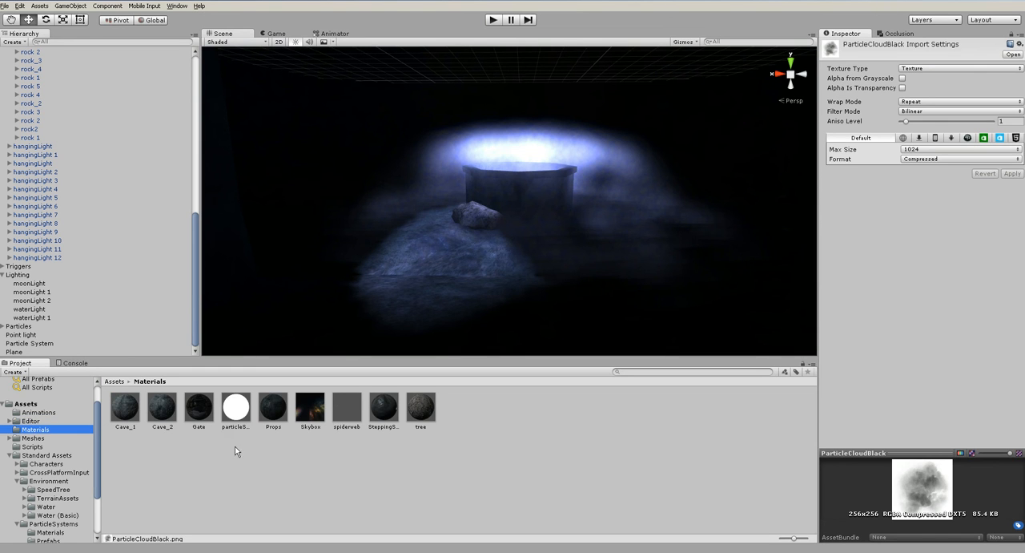
{"action": "left_click", "coordinate": [245, 414]}
{"action": "scroll", "coordinate": [79, 489], "scroll_direction": "down", "scroll_amount": 3}
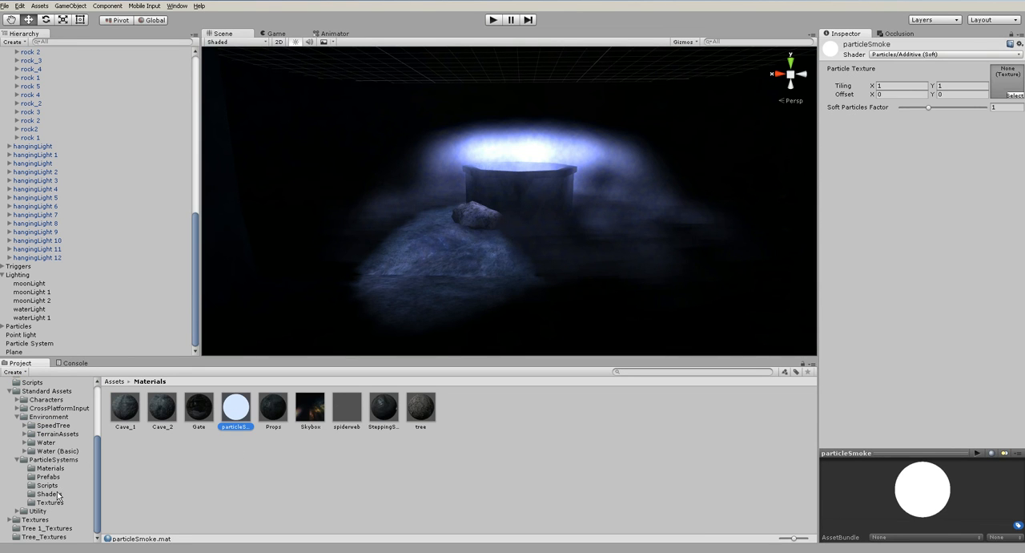
{"action": "left_click", "coordinate": [51, 502]}
{"action": "left_click_drag", "start_coordinate": [157, 416], "coordinate": [1005, 85]}
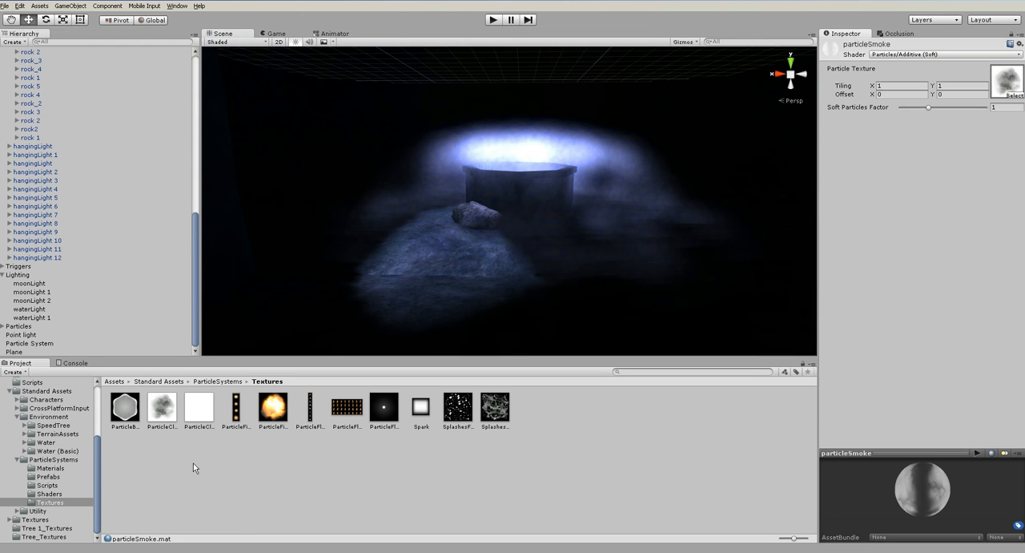
- Apply the particleSmoke material to the well's Particle System in place of its default material
{"action": "scroll", "coordinate": [53, 420], "scroll_direction": "up", "scroll_amount": 5}
{"action": "left_click", "coordinate": [38, 343]}
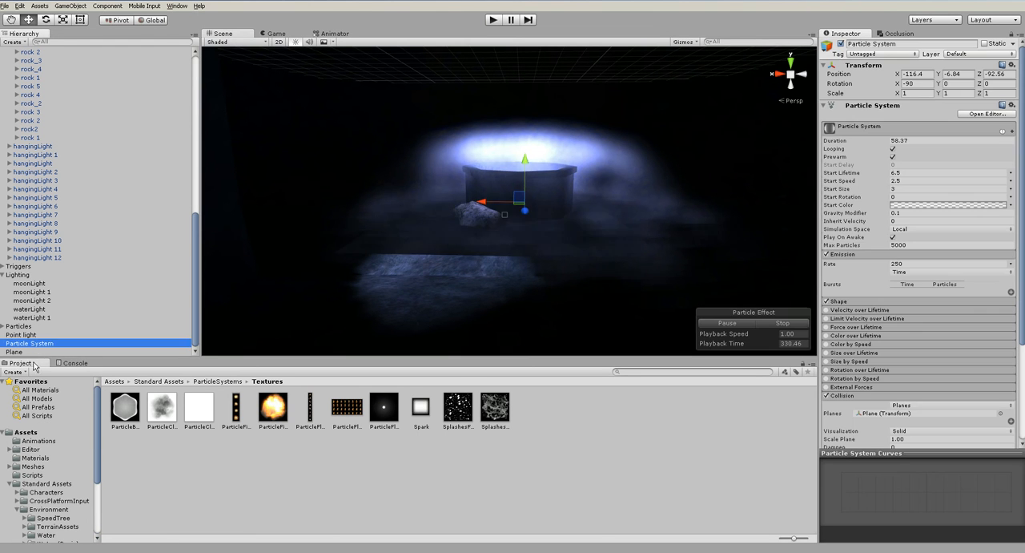
{"action": "left_click", "coordinate": [35, 457]}
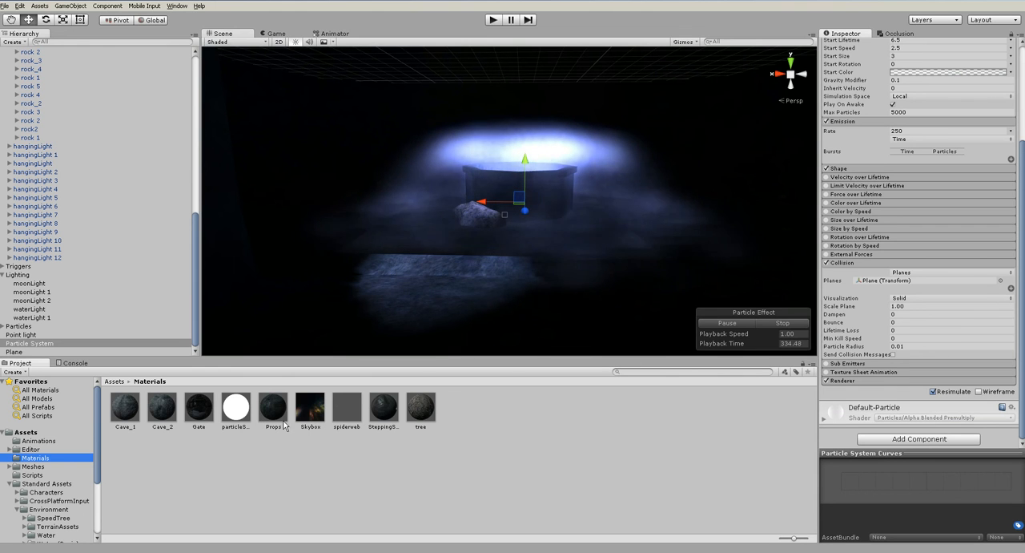
{"action": "left_click", "coordinate": [235, 410]}
{"action": "left_click_drag", "start_coordinate": [347, 416], "coordinate": [876, 446]}
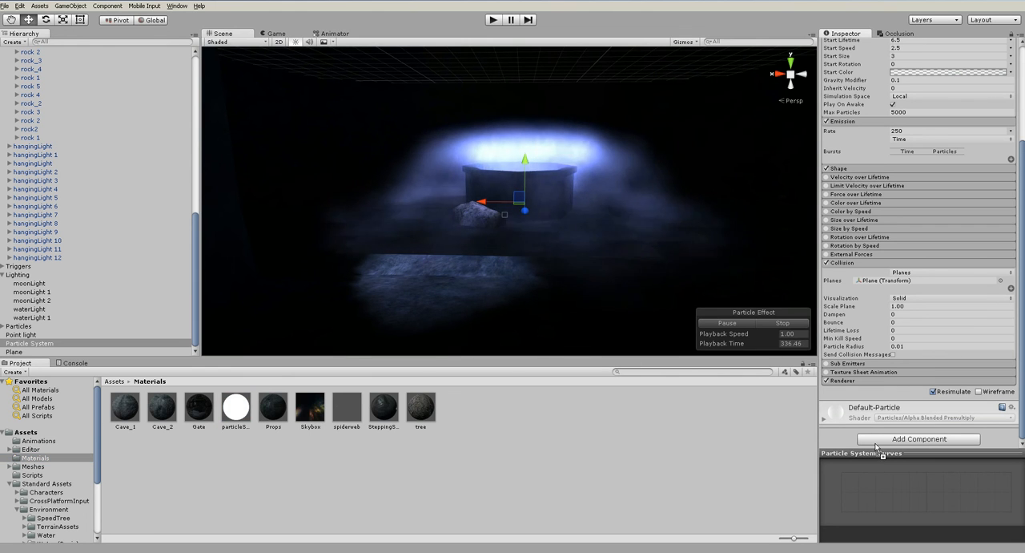
{"action": "left_click_drag", "start_coordinate": [581, 217], "coordinate": [567, 184], "text": "alt"}
{"action": "scroll", "coordinate": [574, 249], "scroll_direction": "up", "scroll_amount": 6}
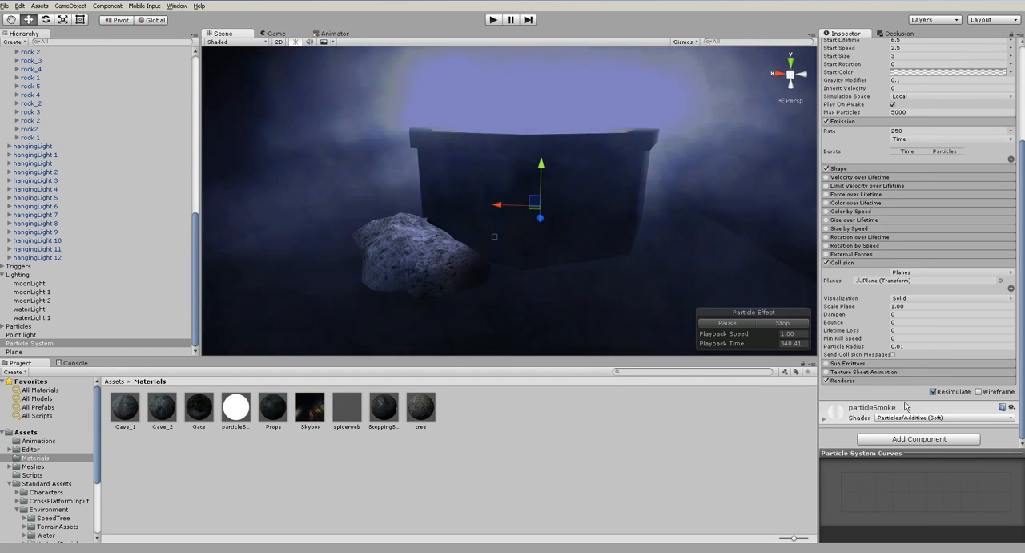
- Change the particleSmoke material's shader to Particles/Additive
{"action": "left_click", "coordinate": [237, 410]}
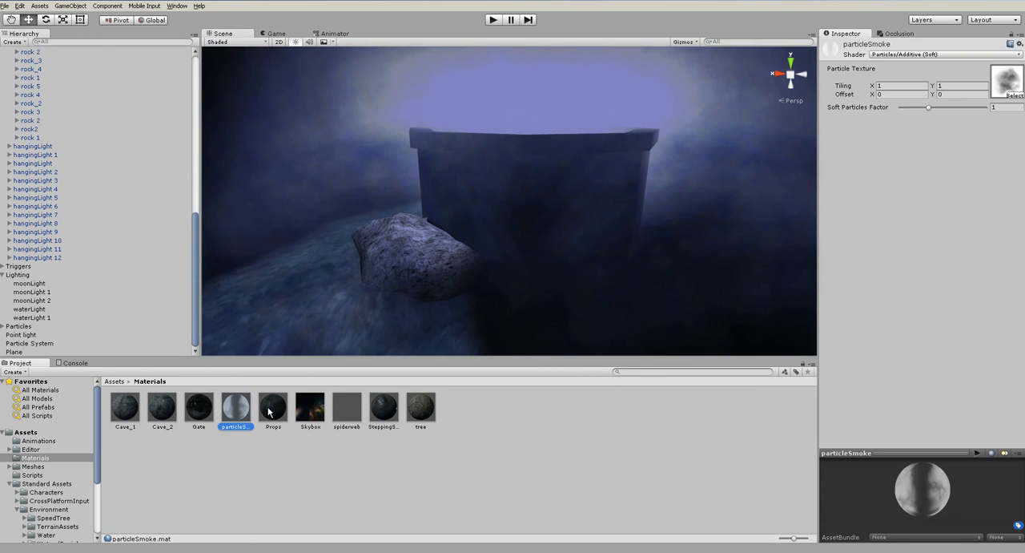
{"action": "left_click", "coordinate": [902, 55]}
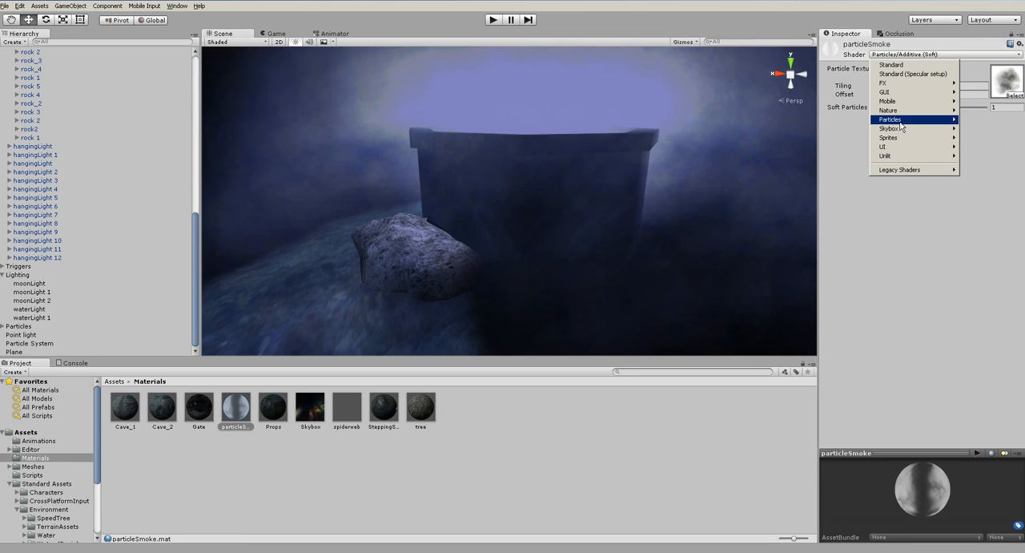
{"action": "left_click", "coordinate": [804, 120]}
{"action": "scroll", "coordinate": [529, 186], "scroll_direction": "down", "scroll_amount": 5}
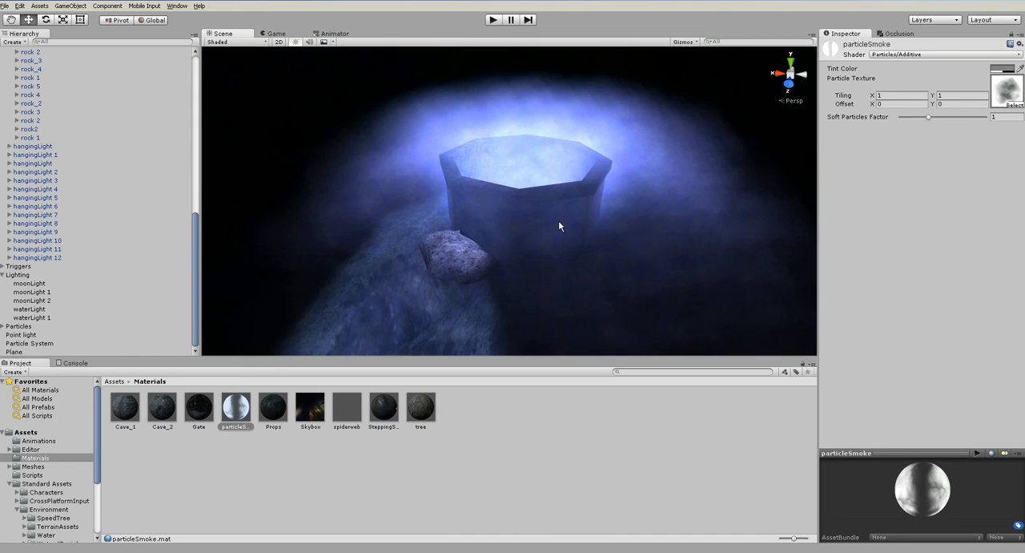
{"action": "left_click_drag", "start_coordinate": [559, 238], "coordinate": [577, 214], "text": "alt"}
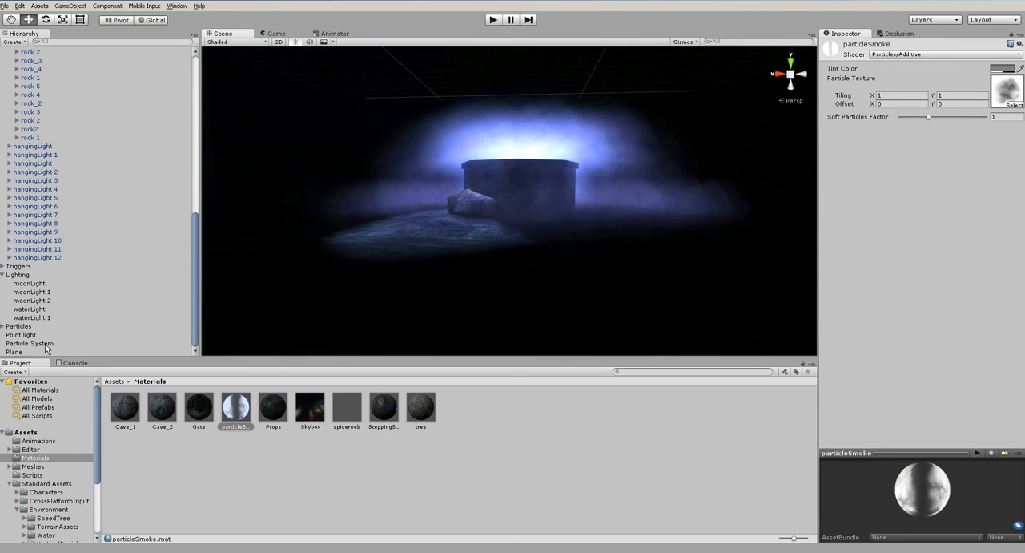
- Try smaller particles on the well's Particle System with a Start Size of 2 and then 1
{"action": "left_click", "coordinate": [40, 344]}
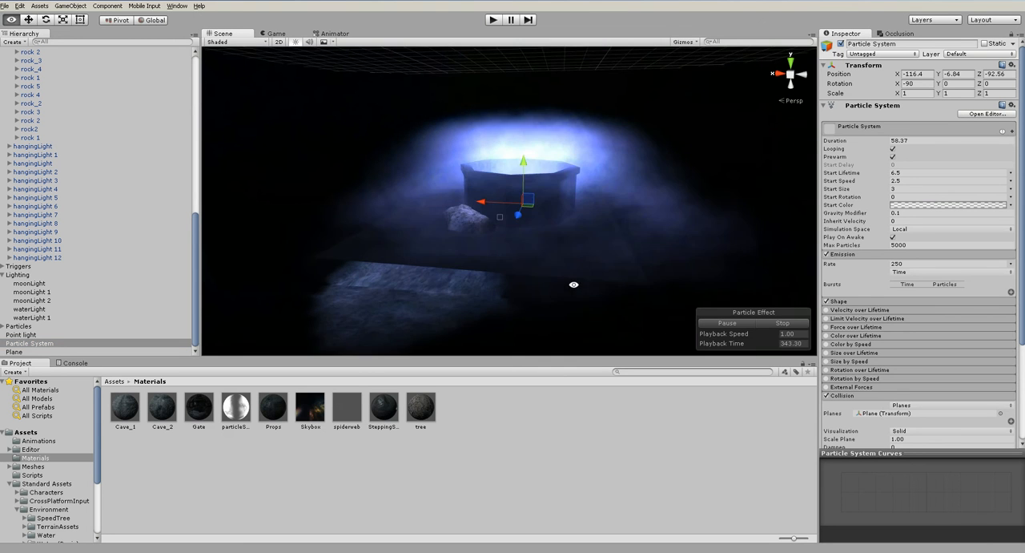
{"action": "scroll", "coordinate": [585, 273], "scroll_direction": "up", "scroll_amount": 3}
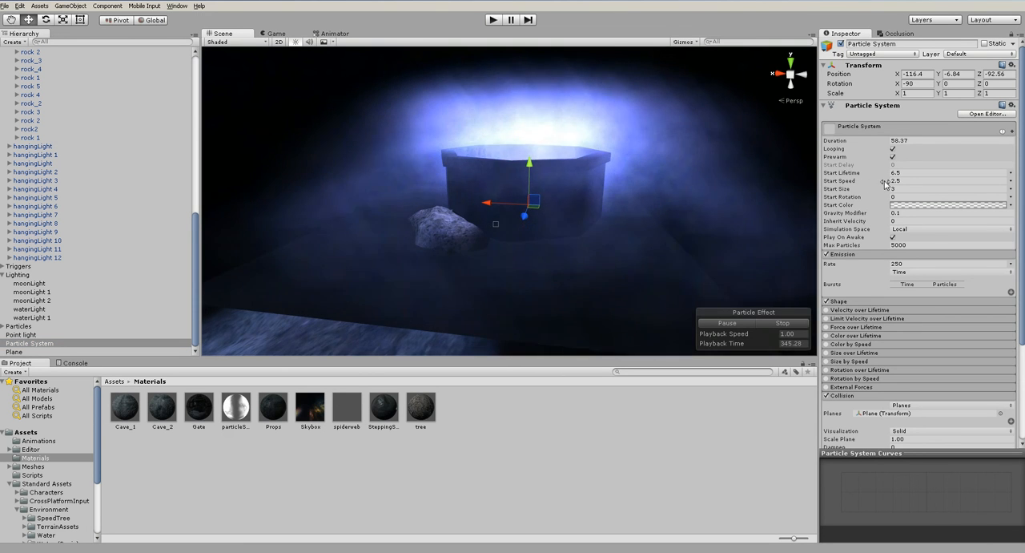
{"action": "left_click", "coordinate": [882, 188]}
{"action": "type", "text": "2"}
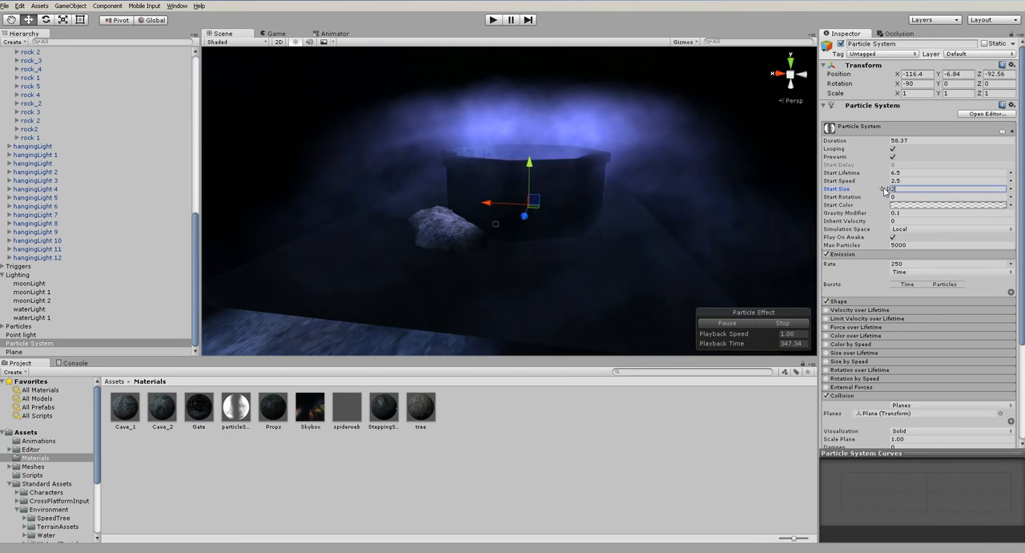
{"action": "left_click_drag", "start_coordinate": [898, 190], "coordinate": [891, 190]}
{"action": "type", "text": "1"}
{"action": "mouse_move", "coordinate": [599, 233]}
{"action": "left_mouse_down", "text": "alt"}
{"action": "mouse_move", "coordinate": [616, 204]}
{"action": "mouse_move", "coordinate": [616, 230]}
{"action": "left_mouse_up", "text": "alt"}
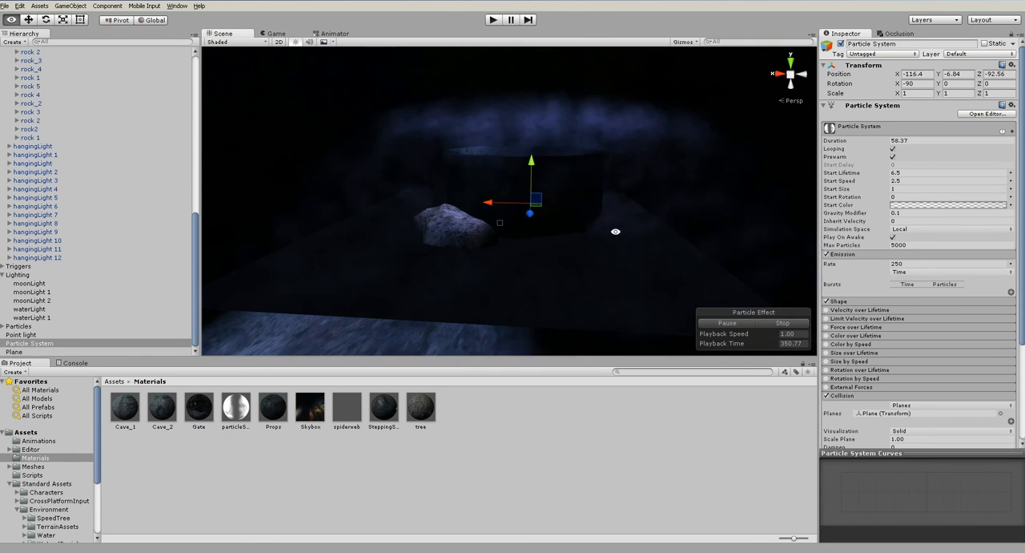
- Set the well Particle System's emission Rate to 500 and its Max Particles to 25000
{"action": "left_click", "coordinate": [910, 265]}
{"action": "type", "text": "500"}
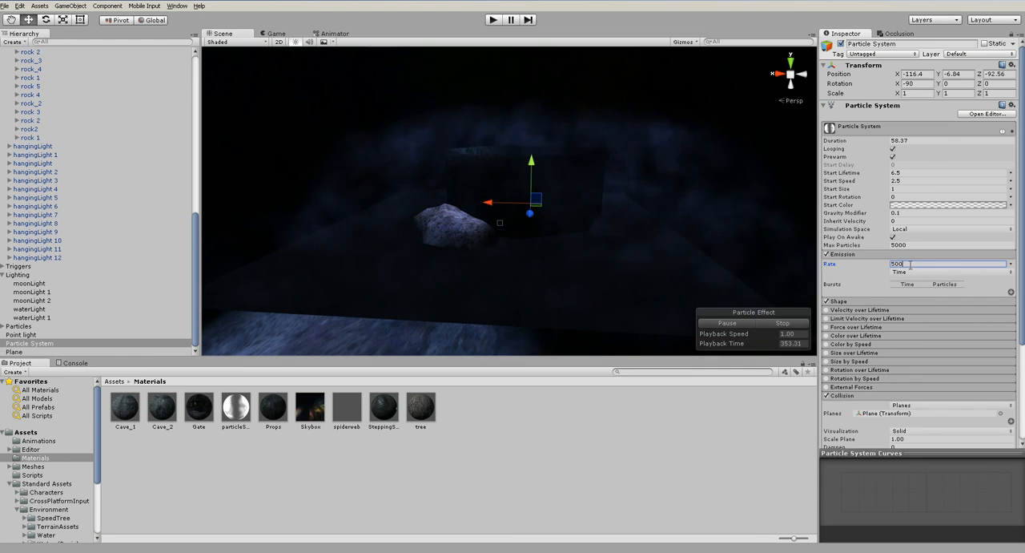
{"action": "left_click", "coordinate": [919, 244]}
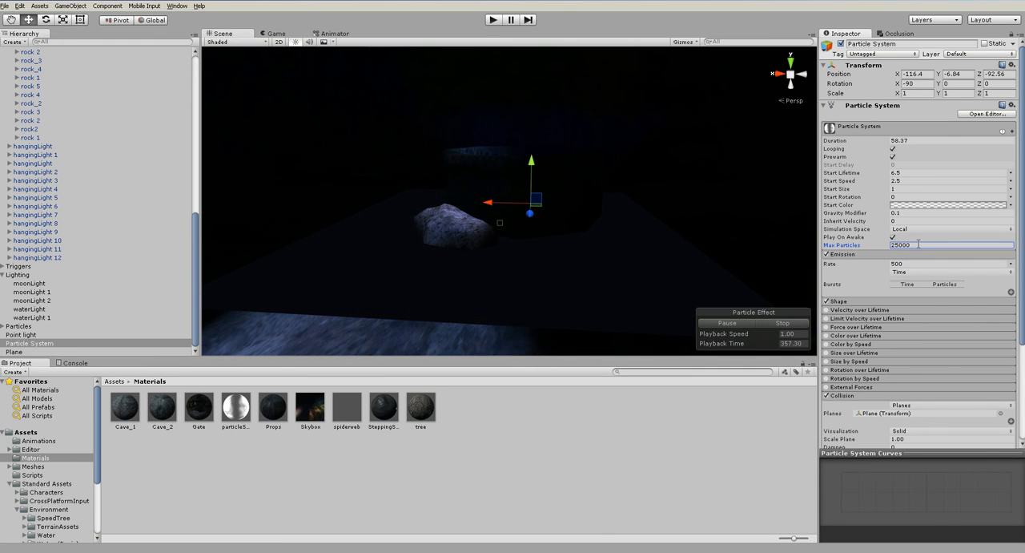
{"action": "type", "text": "25000"}
{"action": "left_click_drag", "start_coordinate": [662, 247], "coordinate": [601, 304], "text": "alt"}
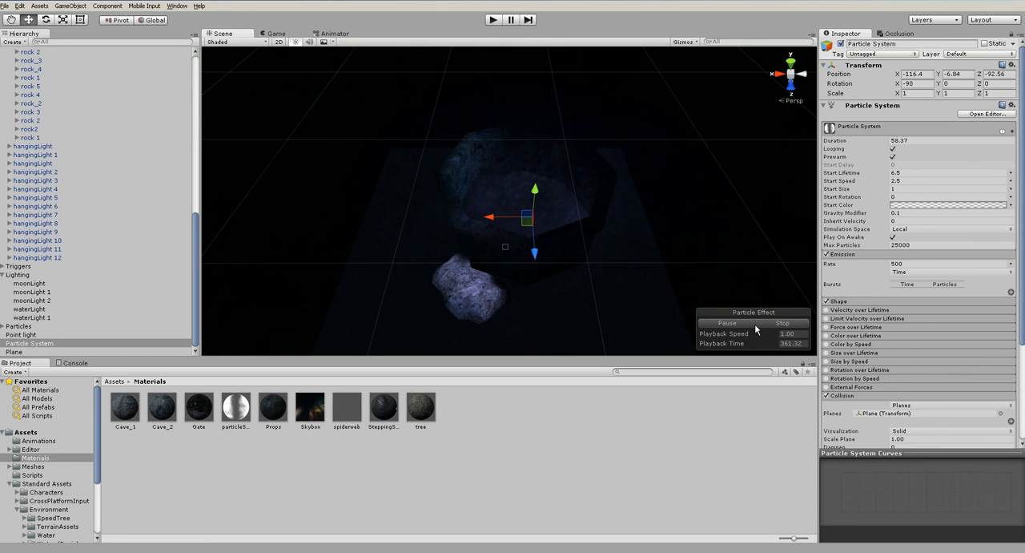
{"action": "left_click_drag", "start_coordinate": [579, 277], "coordinate": [572, 194], "text": "alt"}
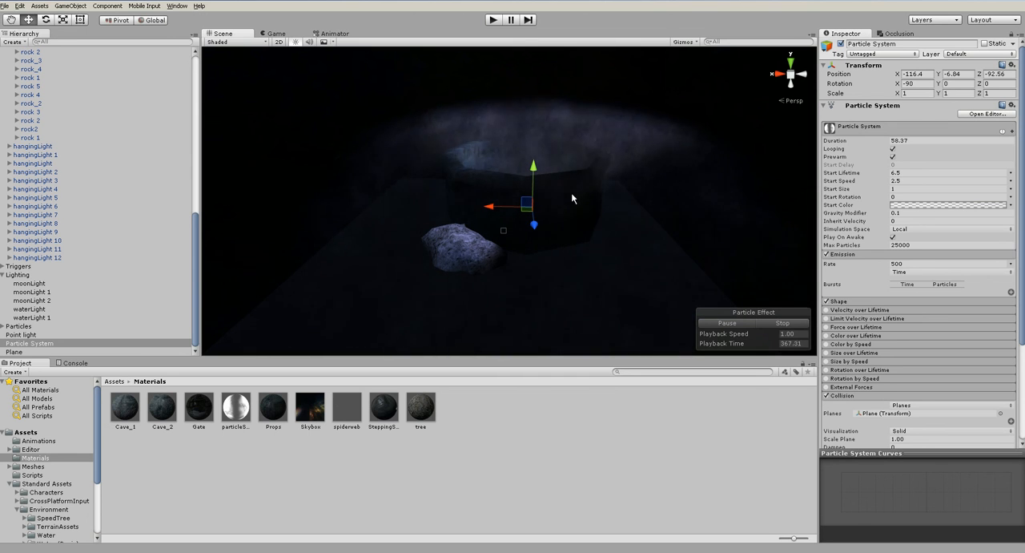
- Enlarge the well's particles by raising the Start Size to 2 and finally to 3
{"action": "left_click", "coordinate": [898, 189]}
{"action": "type", "text": "2"}
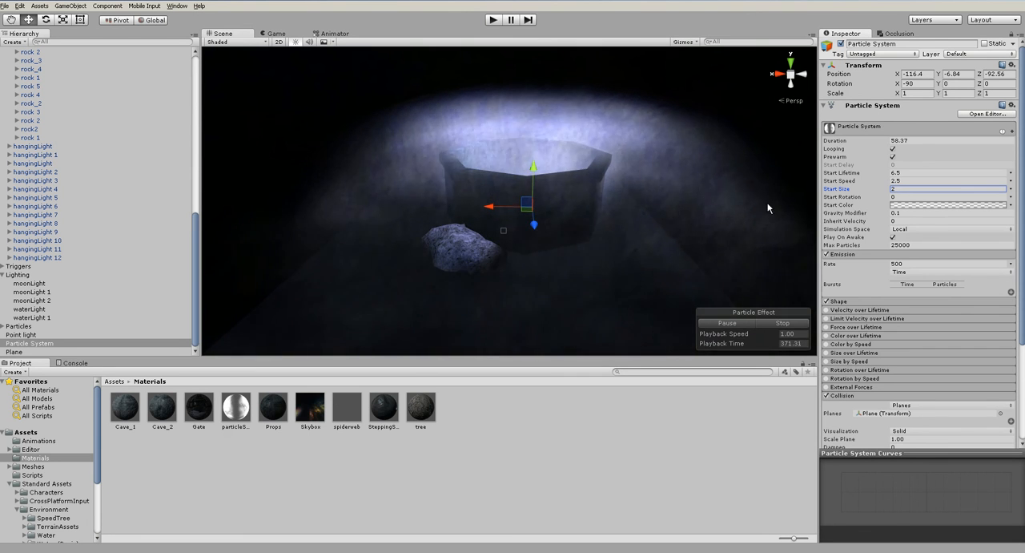
{"action": "double_click", "coordinate": [896, 190]}
{"action": "type", "text": "3"}
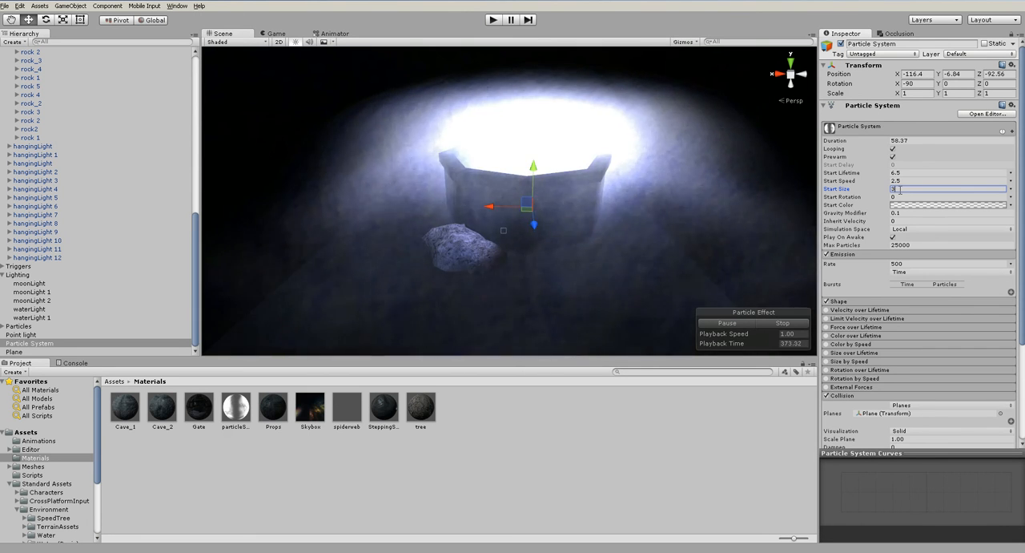
{"action": "left_click_drag", "start_coordinate": [555, 213], "coordinate": [518, 208], "text": "alt"}
{"action": "left_click", "coordinate": [556, 270]}
{"action": "left_click", "coordinate": [517, 209]}
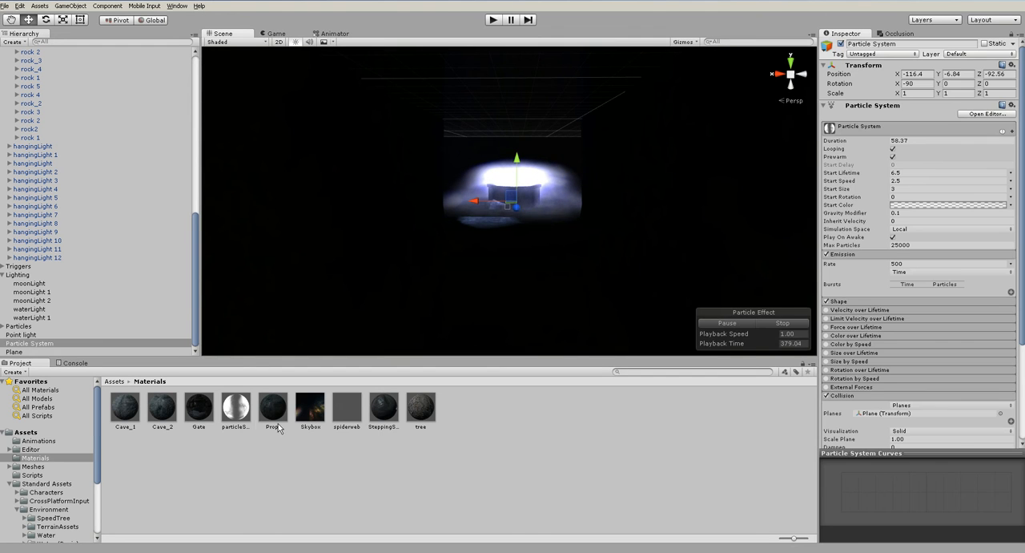
- Try the Particles/Alpha Blended shader on the particleSmoke material and check the smoke around the well
{"action": "left_click", "coordinate": [235, 407]}
{"action": "left_click", "coordinate": [903, 56]}
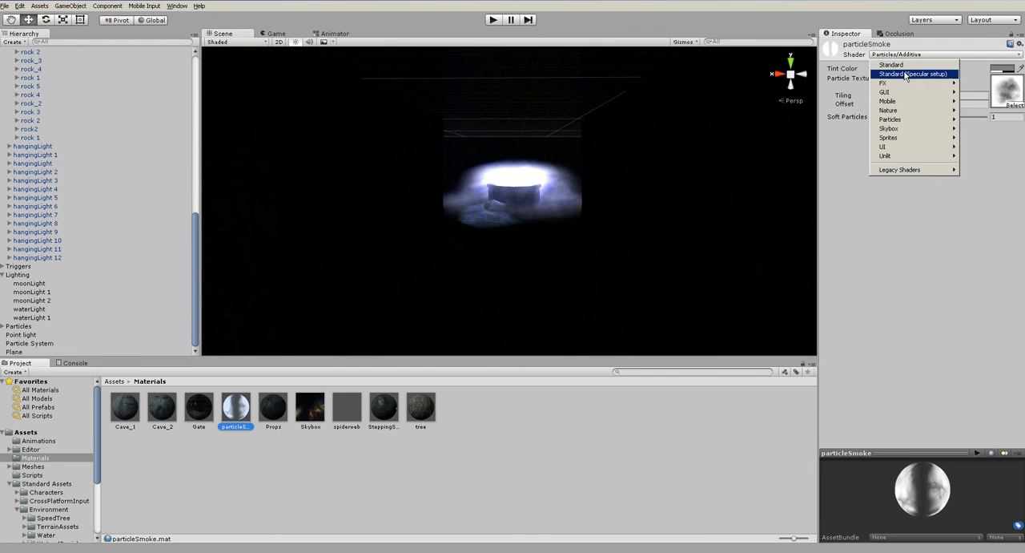
{"action": "mouse_move", "coordinate": [902, 121]}
{"action": "left_click", "coordinate": [809, 138]}
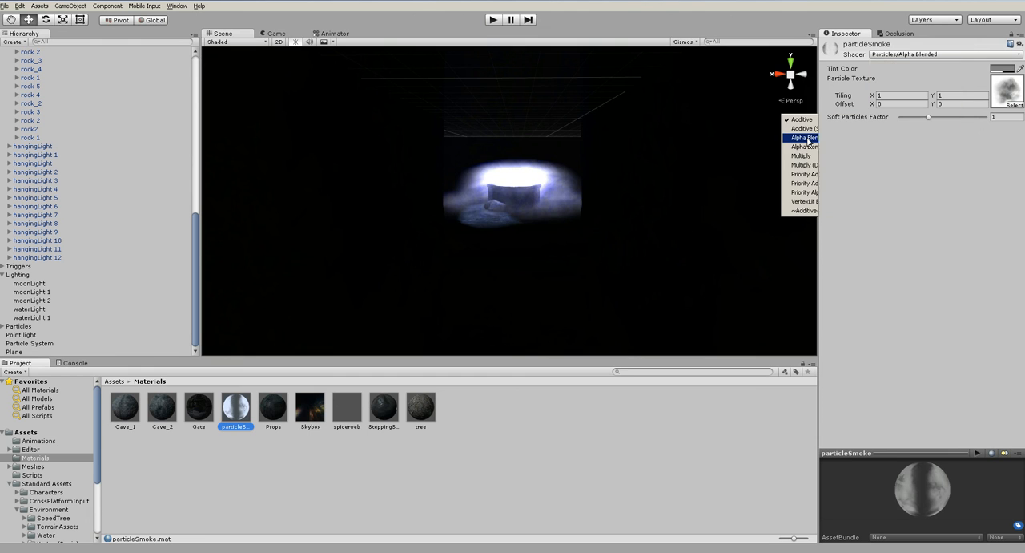
{"action": "scroll", "coordinate": [508, 197], "scroll_direction": "up", "scroll_amount": 5}
{"action": "scroll", "coordinate": [529, 230], "scroll_direction": "up", "scroll_amount": 3}
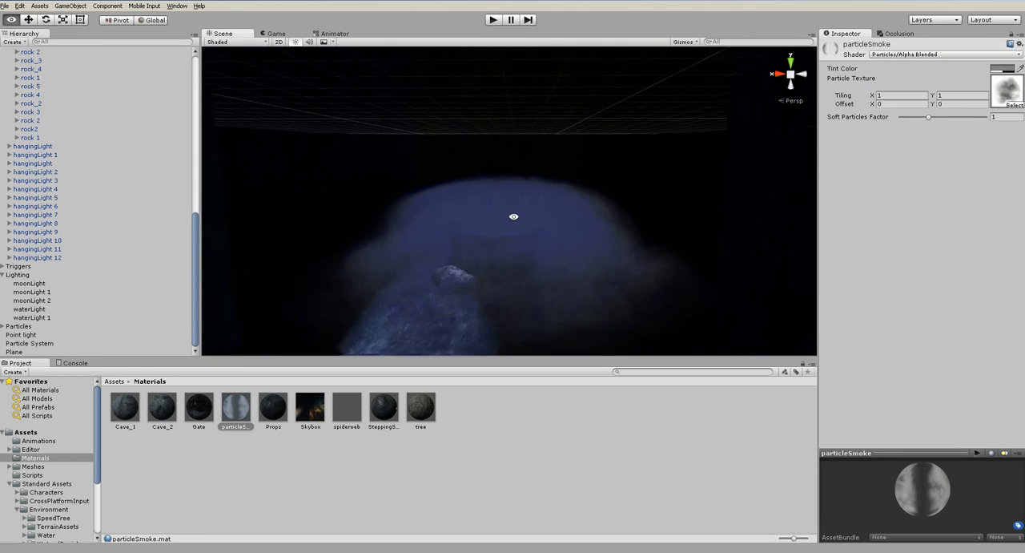
- Try the Particles/Alpha Blended Premultiply and Particles/Multiply shaders on the particleSmoke material
{"action": "left_click", "coordinate": [902, 58]}
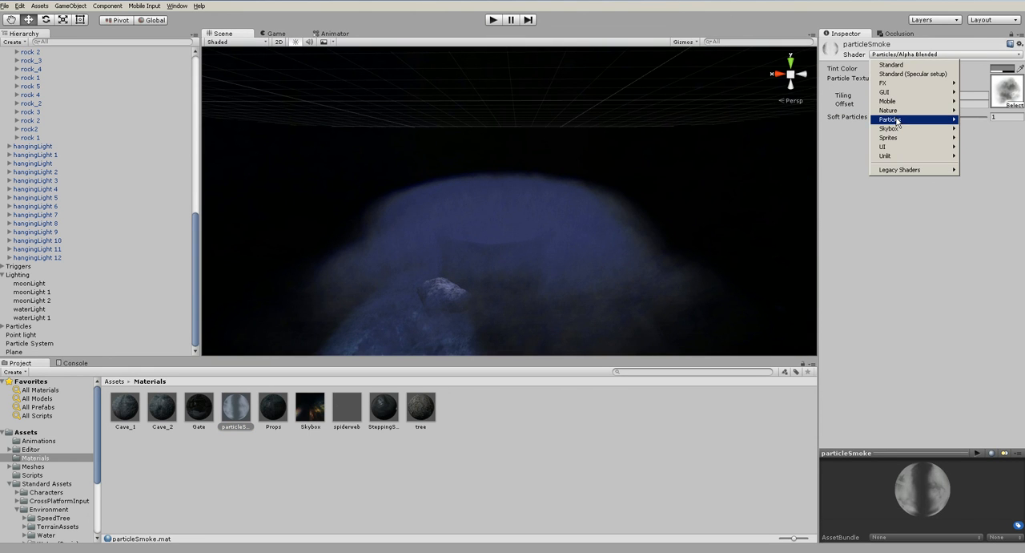
{"action": "mouse_move", "coordinate": [902, 119]}
{"action": "left_click", "coordinate": [842, 147]}
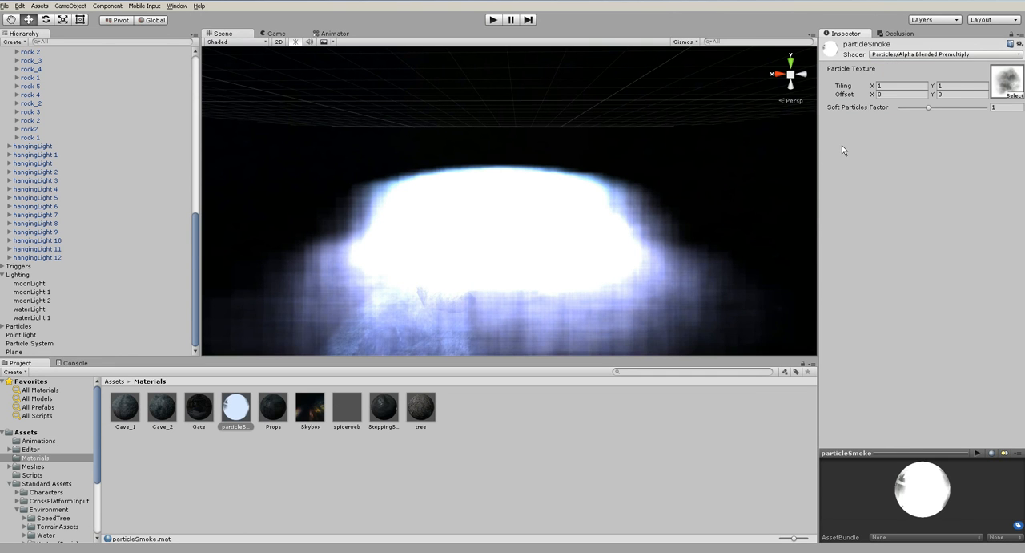
{"action": "left_click", "coordinate": [907, 56]}
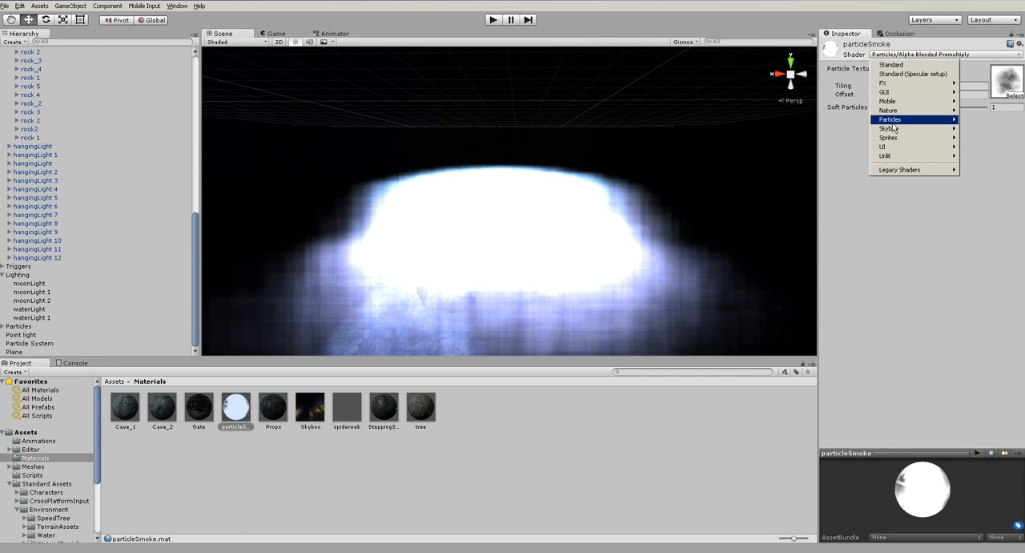
{"action": "mouse_move", "coordinate": [894, 120]}
{"action": "left_click", "coordinate": [829, 154]}
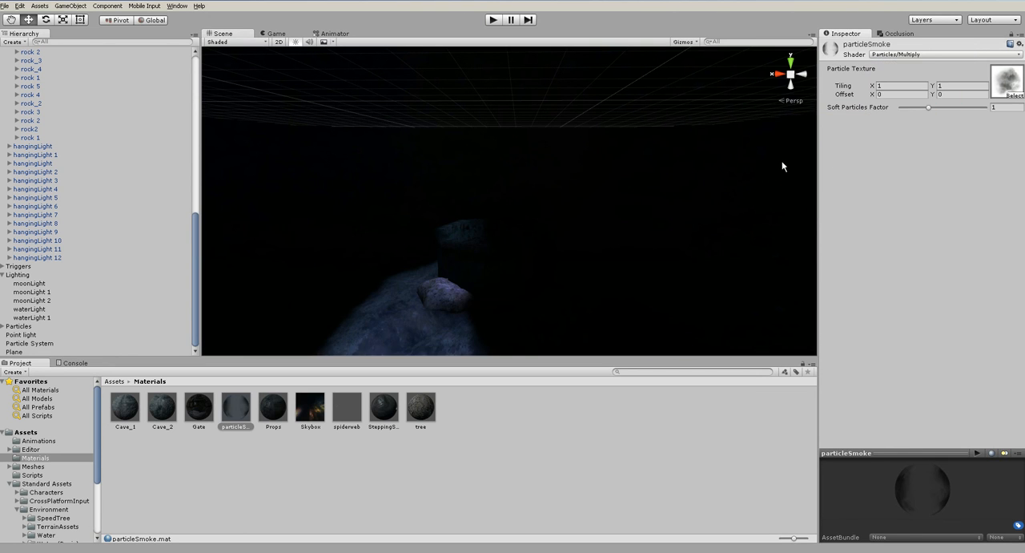
- Try the Particles/Priority Additive and Particles/Additive (Soft) shaders on the particleSmoke material
{"action": "left_click", "coordinate": [911, 54]}
{"action": "mouse_move", "coordinate": [897, 124]}
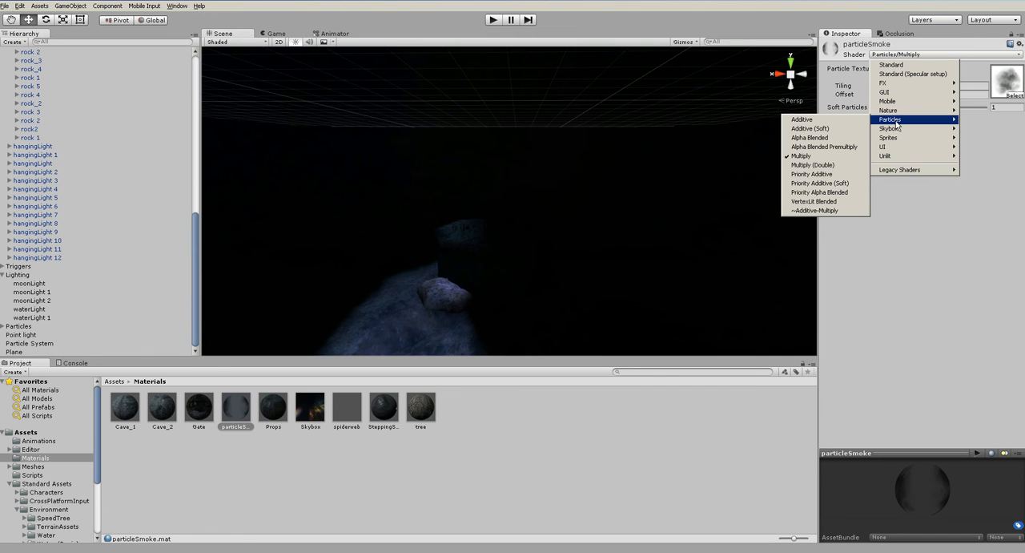
{"action": "left_click", "coordinate": [811, 174]}
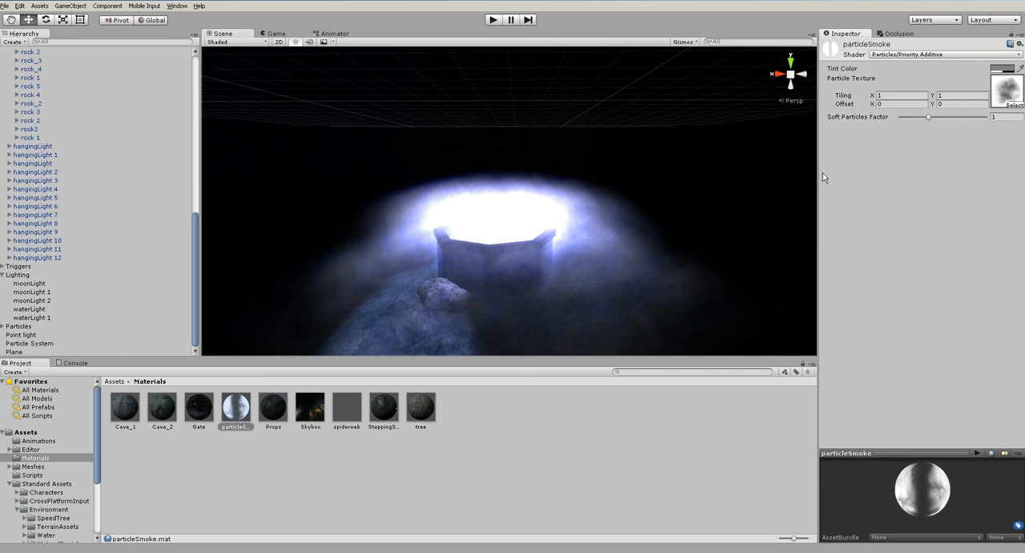
{"action": "left_click", "coordinate": [912, 55]}
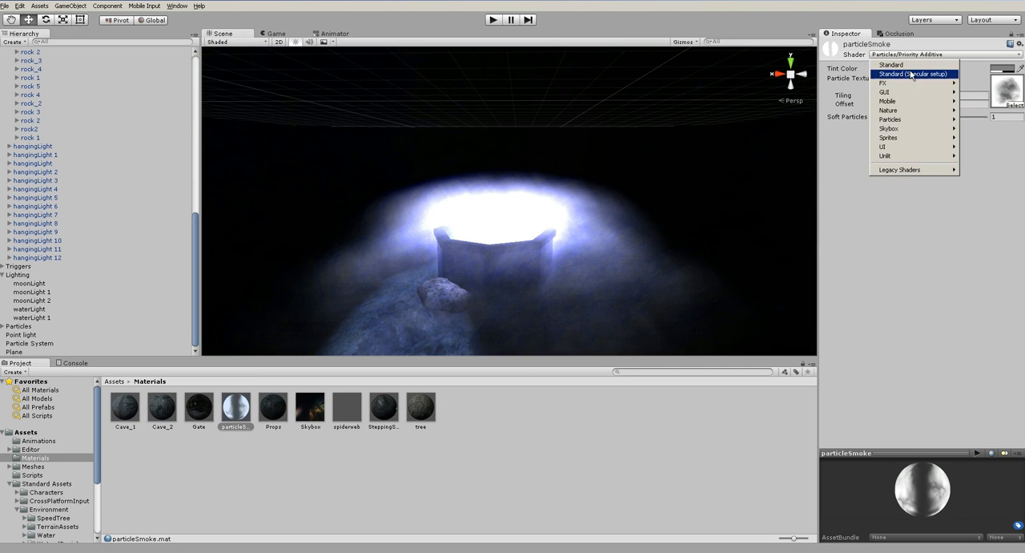
{"action": "mouse_move", "coordinate": [909, 120]}
{"action": "left_click", "coordinate": [841, 126]}
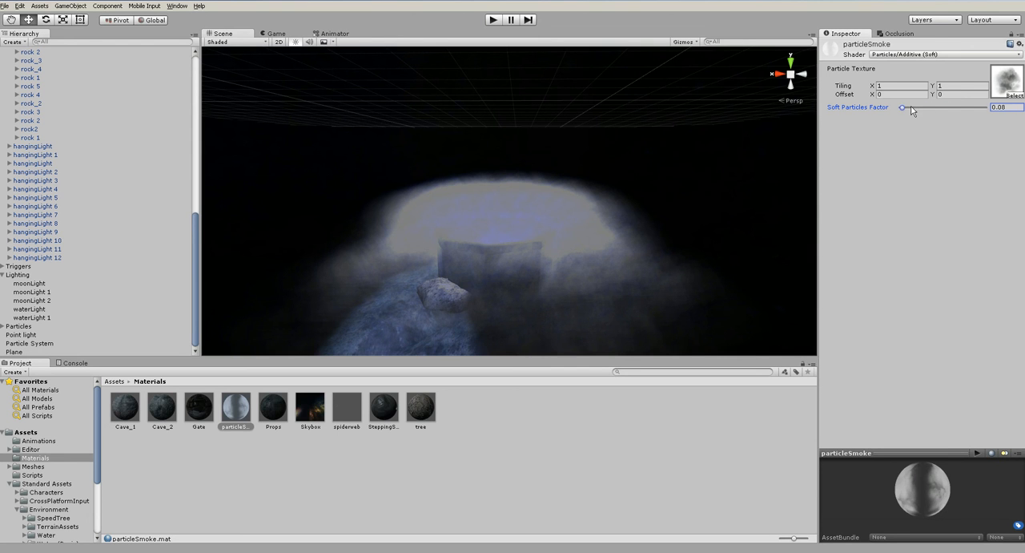
- Set the particleSmoke shader to Particles/Additive and raise its Soft Particles Factor to about 2.88
{"action": "left_click", "coordinate": [912, 55]}
{"action": "mouse_move", "coordinate": [910, 119]}
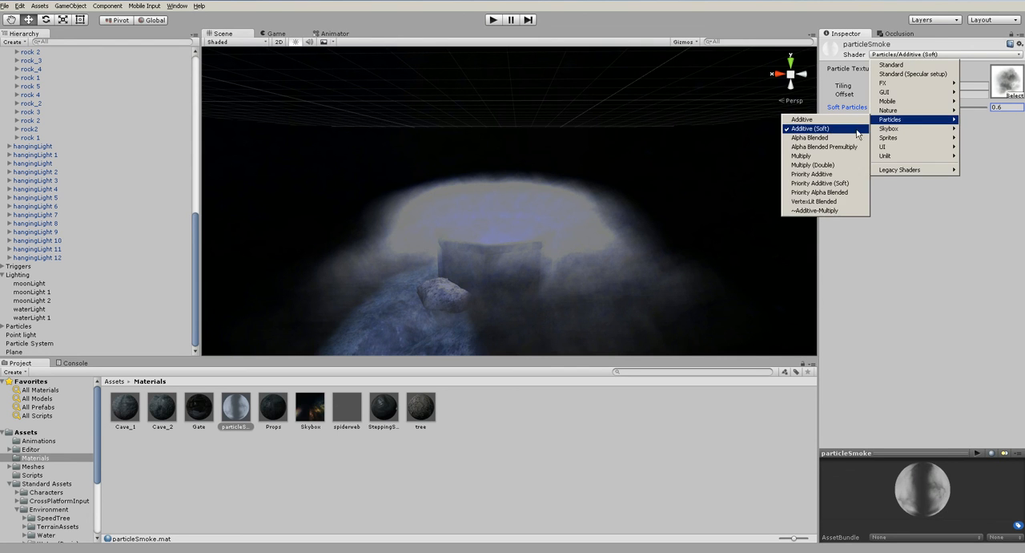
{"action": "left_click", "coordinate": [825, 119]}
{"action": "left_click_drag", "start_coordinate": [918, 117], "coordinate": [972, 117]}
- Tint the particleSmoke material light violet (R 199, G 176, B 255) with an alpha of about 81
{"action": "left_click", "coordinate": [1003, 69]}
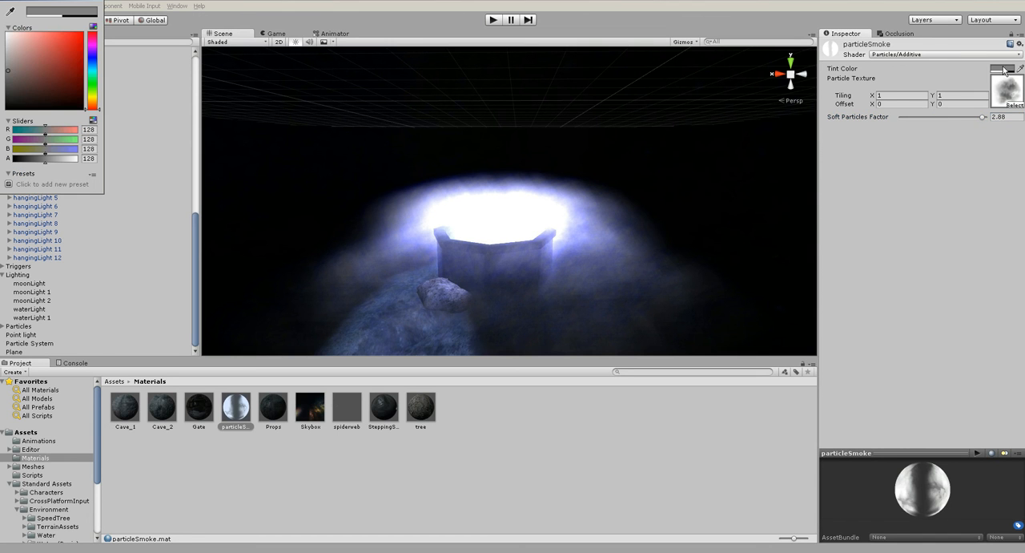
{"action": "mouse_move", "coordinate": [3, 68]}
{"action": "left_mouse_down"}
{"action": "mouse_move", "coordinate": [8, 33]}
{"action": "mouse_move", "coordinate": [37, 49]}
{"action": "mouse_move", "coordinate": [47, 32]}
{"action": "mouse_move", "coordinate": [30, 36]}
{"action": "left_mouse_up"}
{"action": "left_click", "coordinate": [90, 56]}
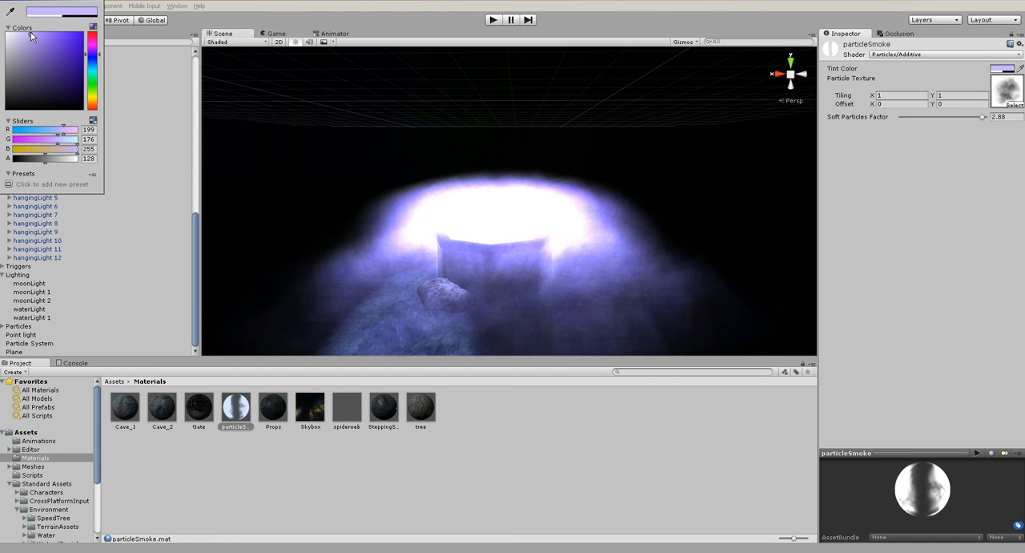
{"action": "left_click", "coordinate": [37, 158]}
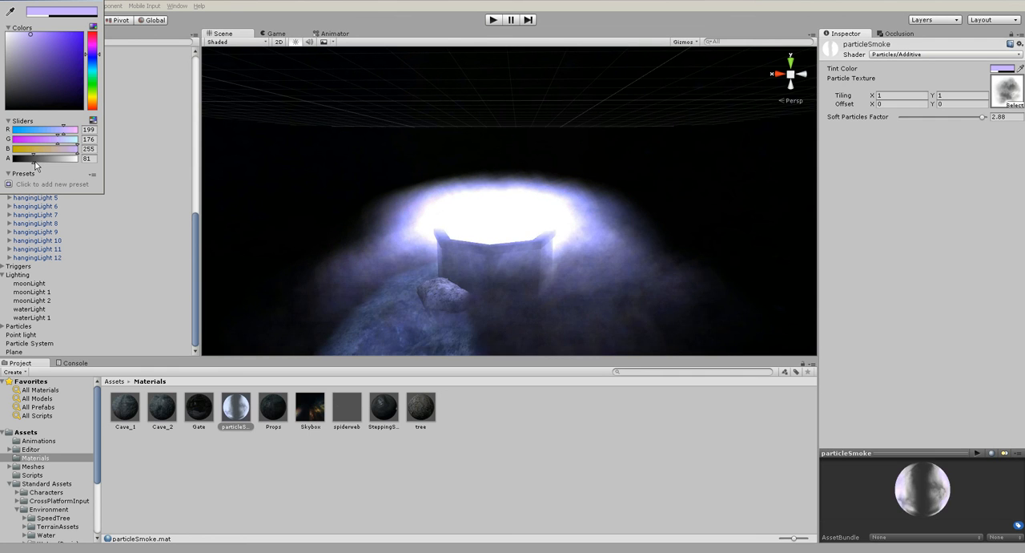
{"action": "mouse_move", "coordinate": [54, 165]}
{"action": "left_mouse_down"}
{"action": "mouse_move", "coordinate": [120, 166]}
{"action": "mouse_move", "coordinate": [15, 168]}
{"action": "mouse_move", "coordinate": [35, 170]}
{"action": "left_mouse_up"}
{"action": "left_click", "coordinate": [101, 2]}
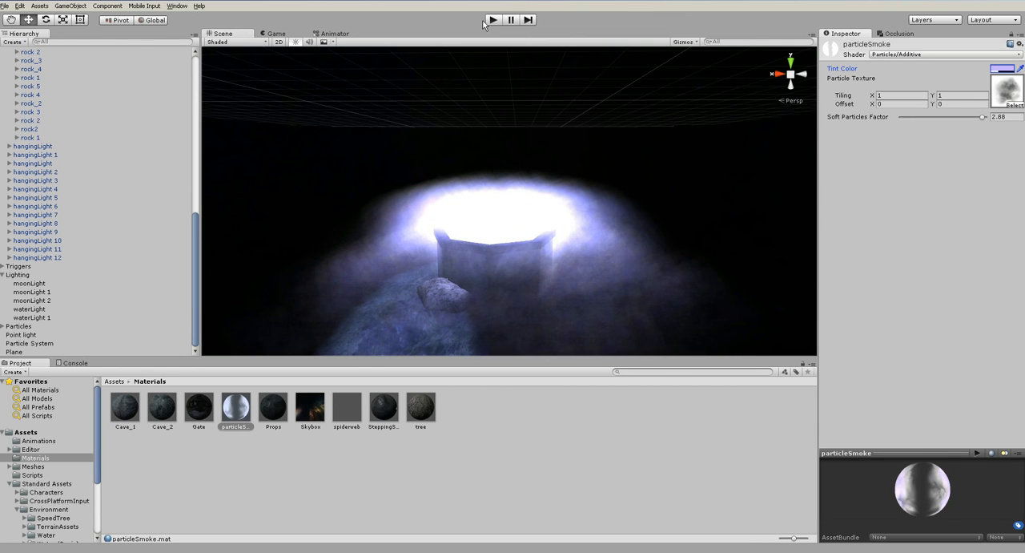
- Play-test the scene, walk up to the well to inspect the smoke, and stop the game
{"action": "left_click", "coordinate": [492, 20]}
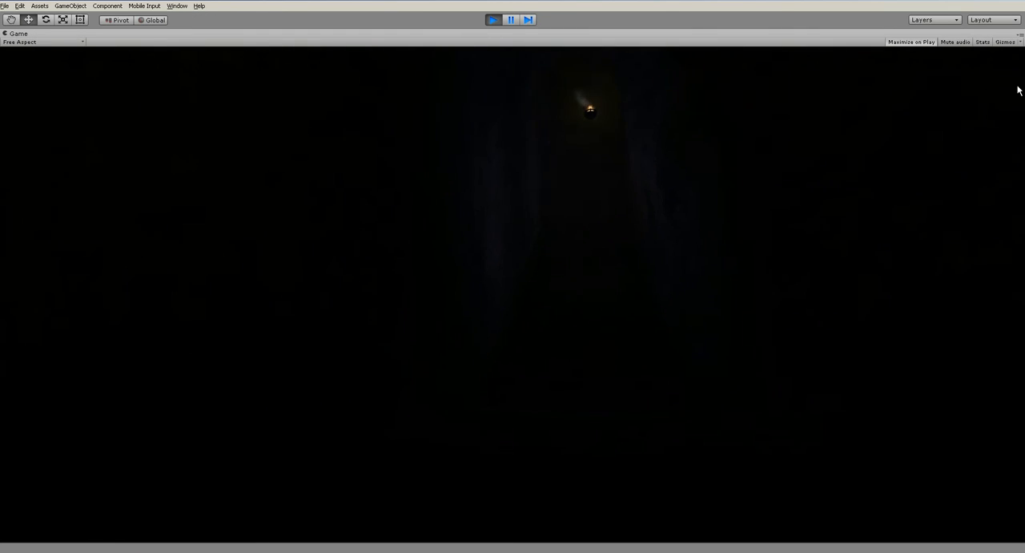
{"action": "key", "text": "w"}
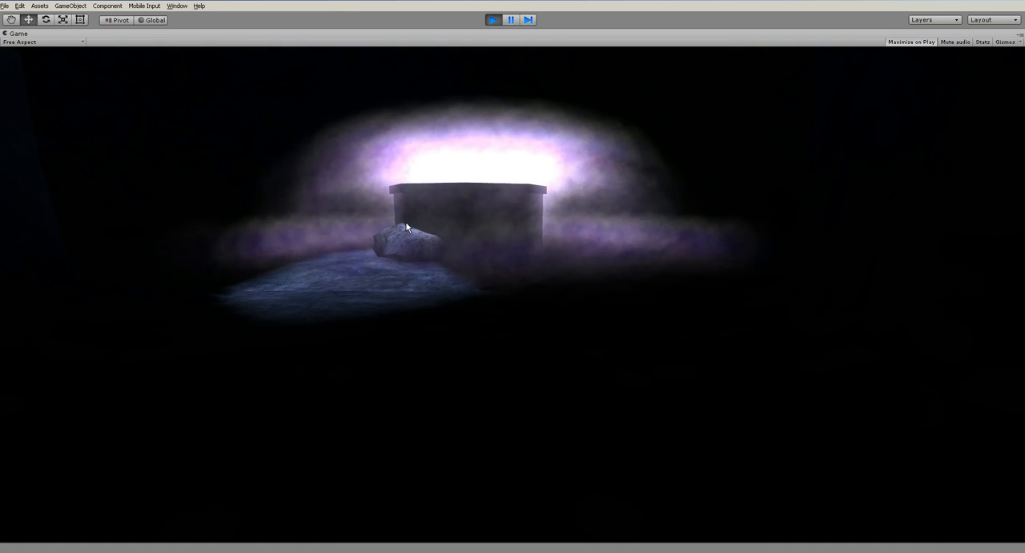
{"action": "key", "text": "ctrl+p"}
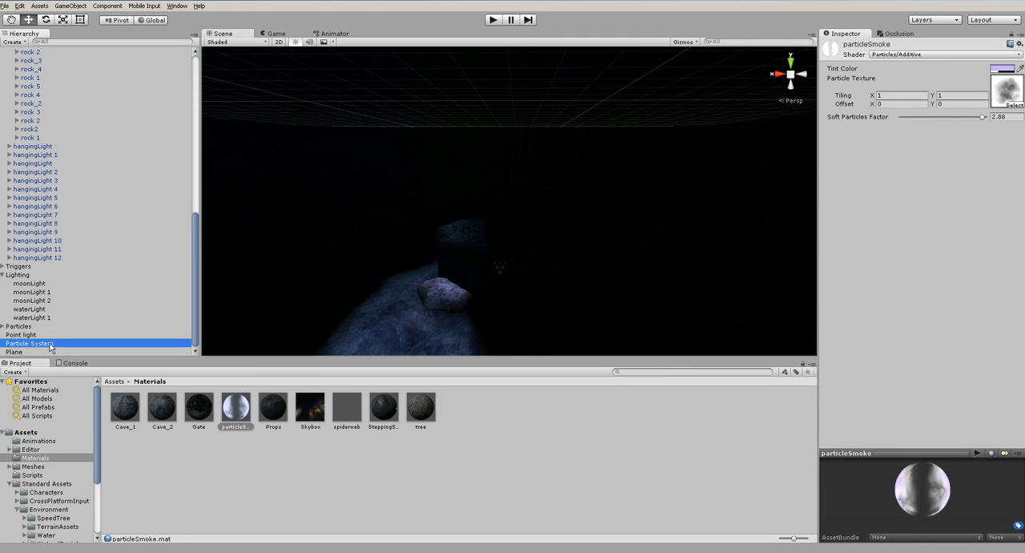
- Set the well's Particle System Start Speed to 1 and raise the emitter to Y -5.33
{"action": "left_click", "coordinate": [120, 342]}
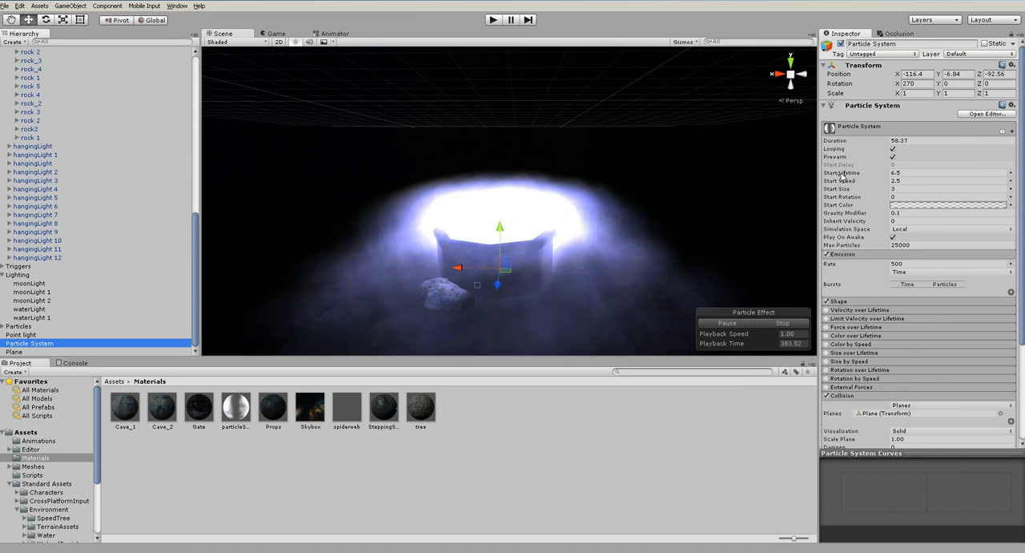
{"action": "left_click", "coordinate": [911, 178]}
{"action": "left_click", "coordinate": [911, 181]}
{"action": "type", "text": "1"}
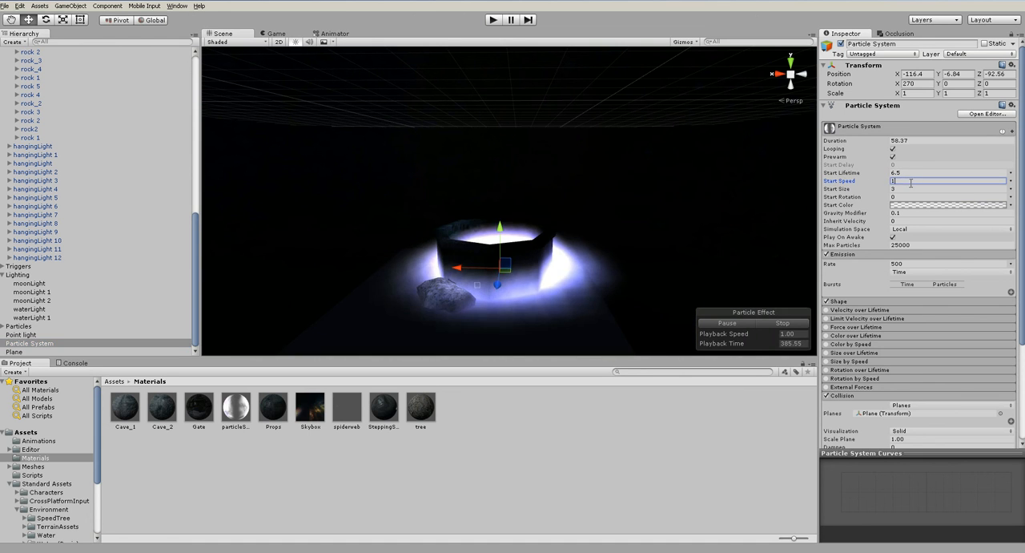
{"action": "mouse_move", "coordinate": [562, 252]}
{"action": "left_mouse_down", "text": "alt"}
{"action": "mouse_move", "coordinate": [565, 263]}
{"action": "mouse_move", "coordinate": [561, 192]}
{"action": "mouse_move", "coordinate": [552, 240]}
{"action": "left_mouse_up", "text": "alt"}
{"action": "scroll", "coordinate": [566, 266], "scroll_direction": "up", "scroll_amount": 5}
{"action": "left_click_drag", "start_coordinate": [501, 273], "coordinate": [502, 217]}
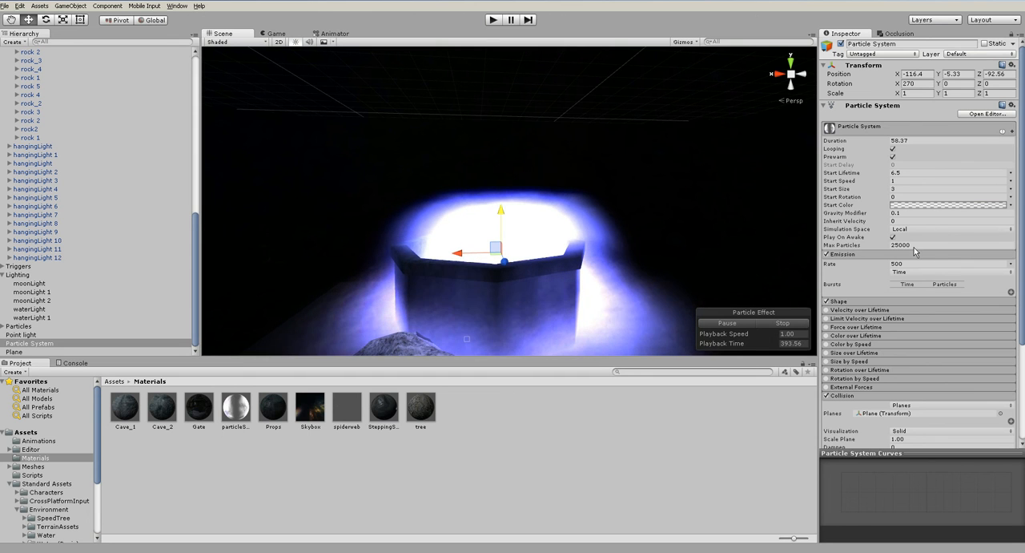
- Reduce the particle Start Lifetime to 2.03 and move the emitter to X -116.19, Y -5.43, Z -92.58
{"action": "left_click_drag", "start_coordinate": [843, 172], "coordinate": [763, 176]}
{"action": "left_click_drag", "start_coordinate": [604, 231], "coordinate": [693, 371], "text": "alt"}
{"action": "left_click_drag", "start_coordinate": [597, 280], "coordinate": [604, 337], "text": "alt"}
{"action": "left_click_drag", "start_coordinate": [544, 265], "coordinate": [439, 60], "text": "alt"}
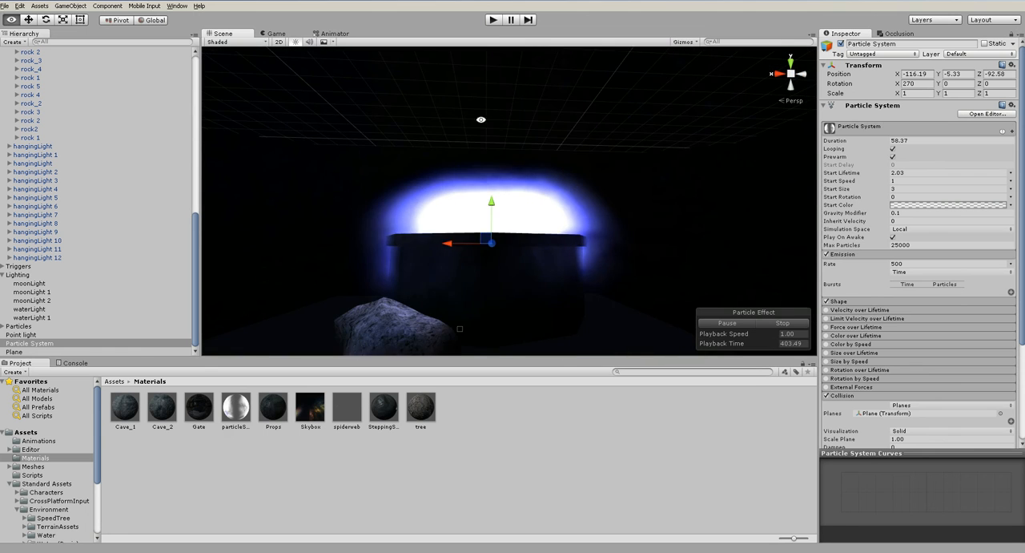
{"action": "scroll", "coordinate": [520, 190], "scroll_direction": "up", "scroll_amount": 3}
{"action": "mouse_move", "coordinate": [485, 221]}
{"action": "left_mouse_down"}
{"action": "mouse_move", "coordinate": [487, 203]}
{"action": "mouse_move", "coordinate": [486, 221]}
{"action": "left_mouse_up"}
{"action": "scroll", "coordinate": [455, 322], "scroll_direction": "down", "scroll_amount": 3}
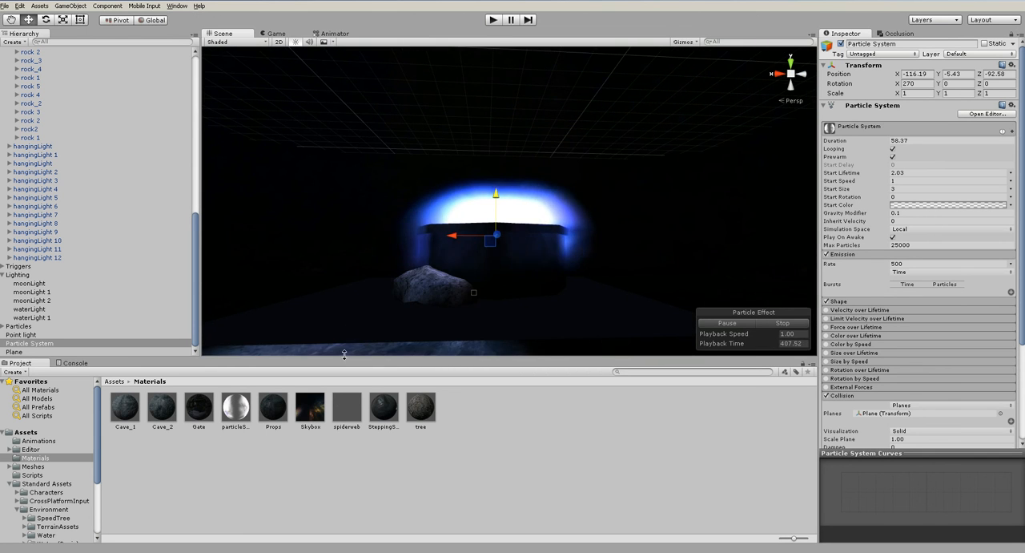
- Reposition the collision Plane at the well to Y -5.37
{"action": "left_click", "coordinate": [16, 352]}
{"action": "left_click_drag", "start_coordinate": [475, 255], "coordinate": [513, 259]}
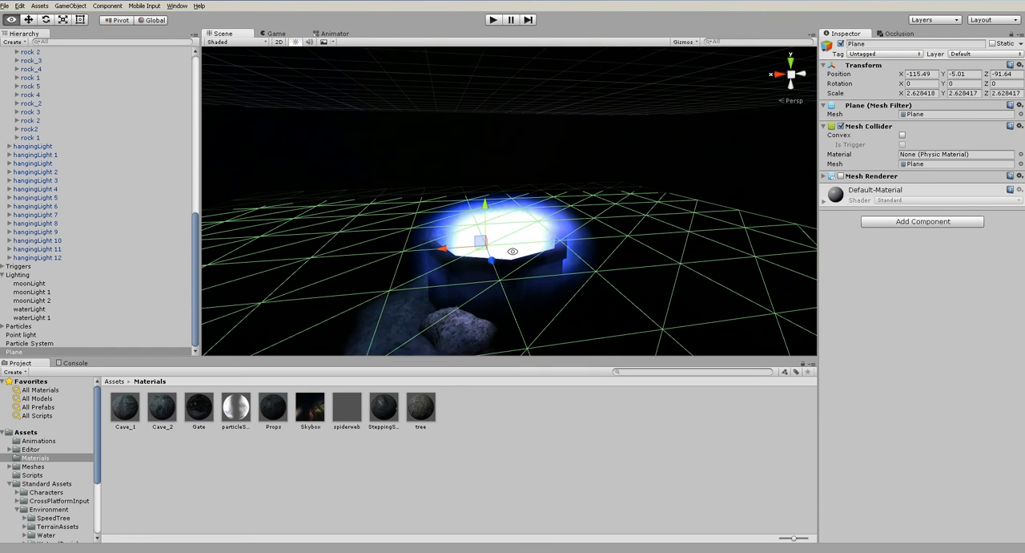
{"action": "left_click", "coordinate": [513, 260]}
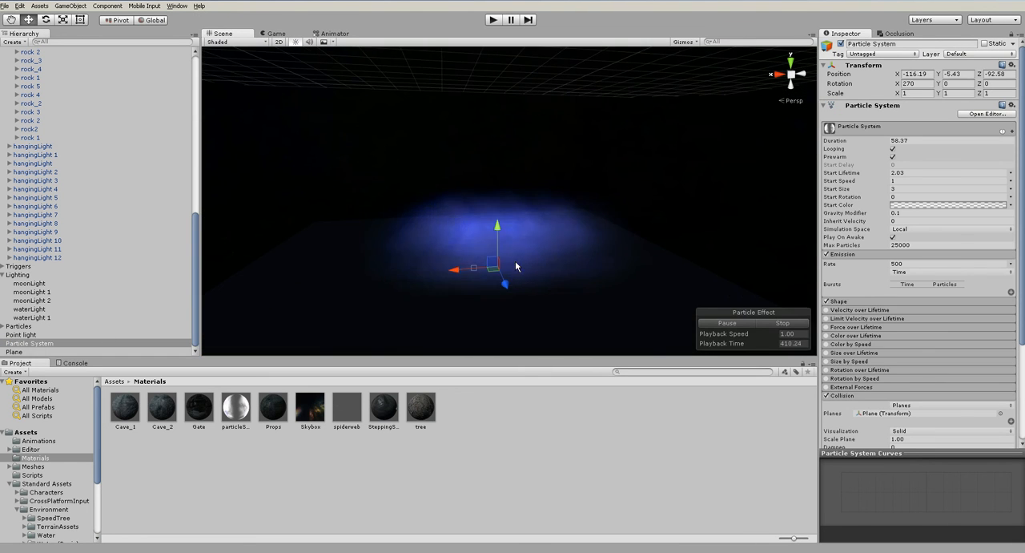
{"action": "left_click_drag", "start_coordinate": [569, 306], "coordinate": [552, 274], "text": "alt"}
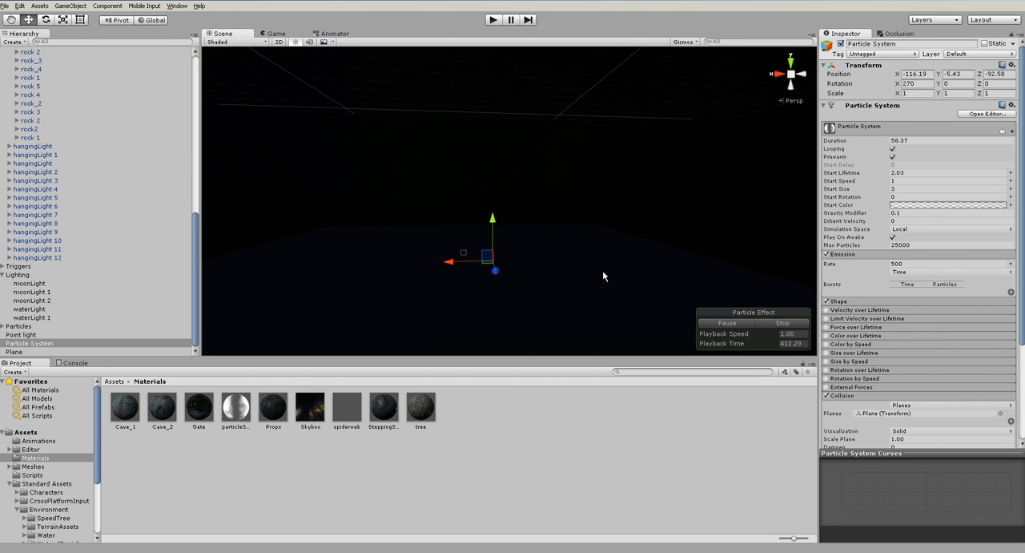
{"action": "left_click", "coordinate": [97, 351]}
{"action": "left_click_drag", "start_coordinate": [463, 212], "coordinate": [463, 228]}
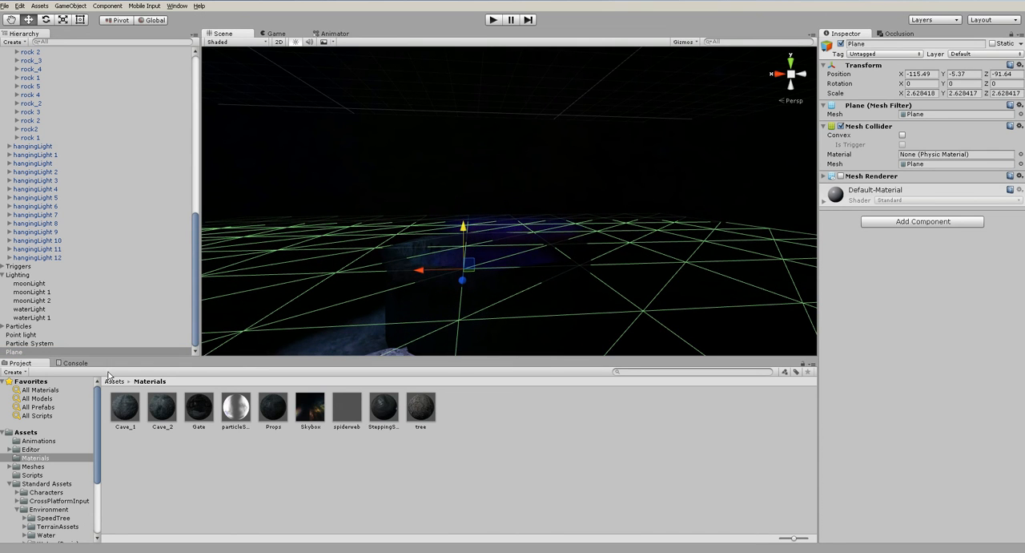
- Shift the Particle System to X -115.98, Z -92.63 over the well and set its Duration to 1
{"action": "left_click", "coordinate": [52, 343]}
{"action": "left_click_drag", "start_coordinate": [551, 275], "coordinate": [524, 327], "text": "alt"}
{"action": "scroll", "coordinate": [513, 321], "scroll_direction": "up", "scroll_amount": 3}
{"action": "left_click_drag", "start_coordinate": [508, 276], "coordinate": [495, 274]}
{"action": "left_click_drag", "start_coordinate": [607, 300], "coordinate": [591, 190], "text": "alt"}
{"action": "left_click", "coordinate": [910, 141]}
{"action": "type", "text": "1"}
{"action": "left_click_drag", "start_coordinate": [561, 290], "coordinate": [504, 163], "text": "alt"}
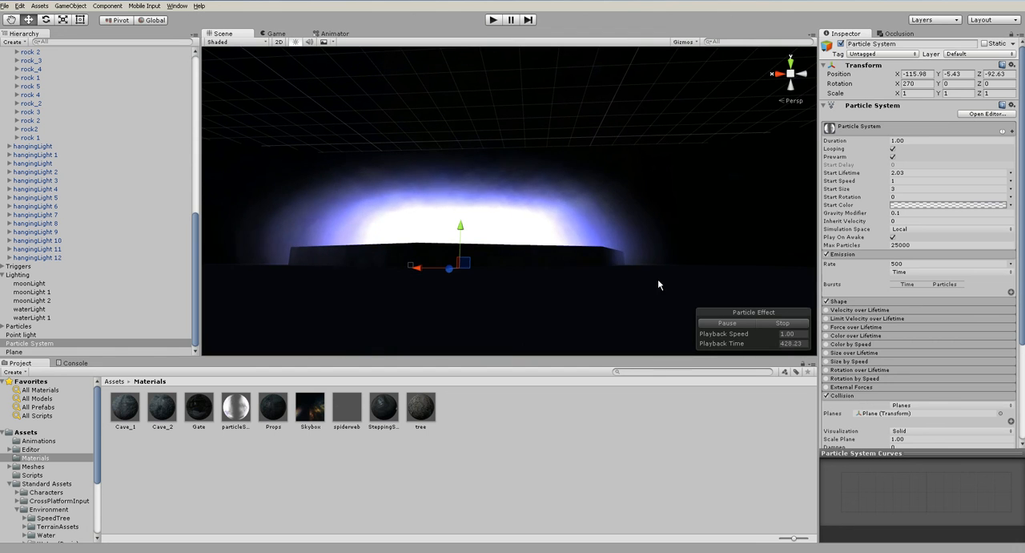
- Raise the Particle System to Y -5.066 and inspect the smoke against the well's rim
{"action": "left_click_drag", "start_coordinate": [463, 231], "coordinate": [572, 285]}
{"action": "left_click", "coordinate": [603, 293]}
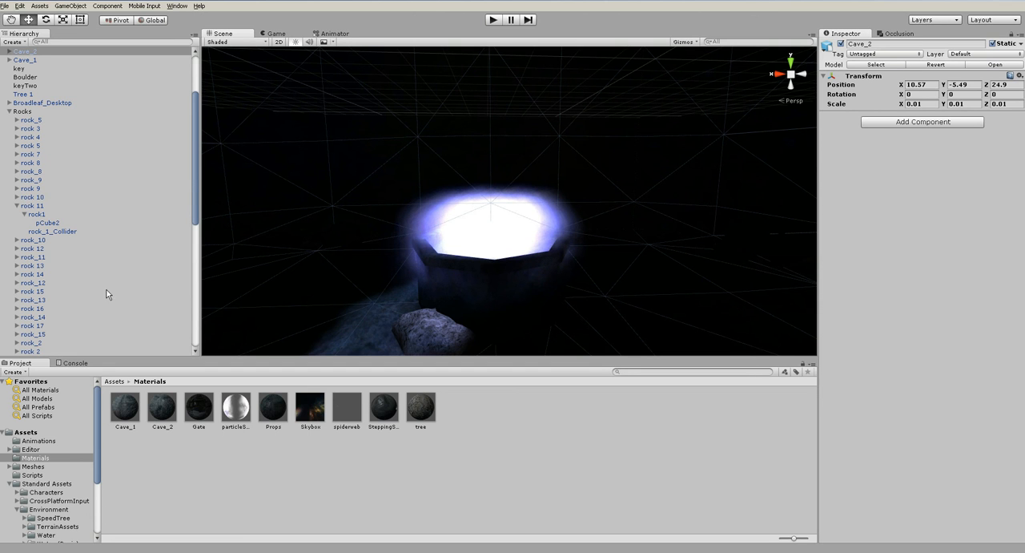
{"action": "scroll", "coordinate": [105, 294], "scroll_direction": "down", "scroll_amount": 6}
{"action": "scroll", "coordinate": [25, 346], "scroll_direction": "down", "scroll_amount": 2}
{"action": "left_click", "coordinate": [37, 352]}
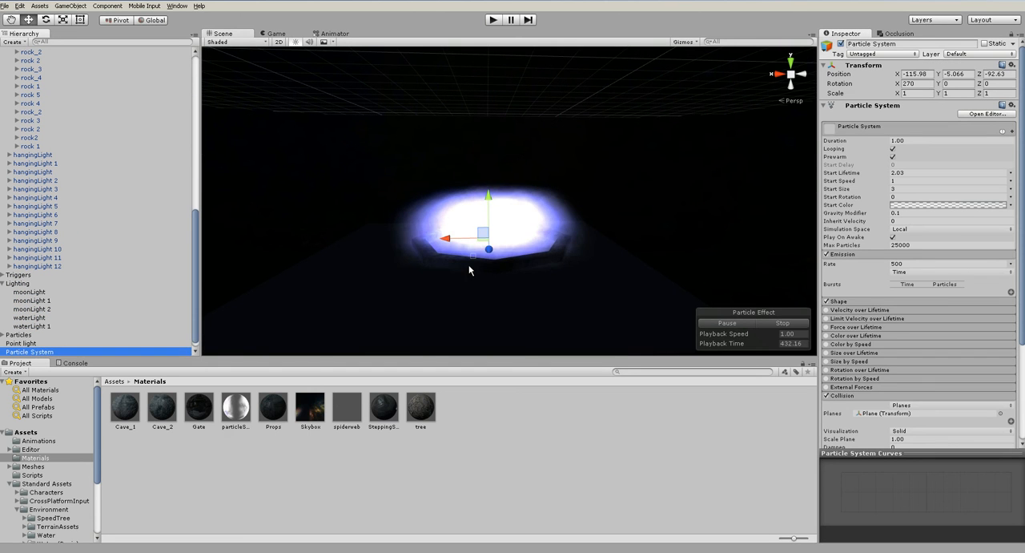
{"action": "left_click_drag", "start_coordinate": [470, 275], "coordinate": [491, 312], "text": "alt"}
{"action": "left_click", "coordinate": [507, 320]}
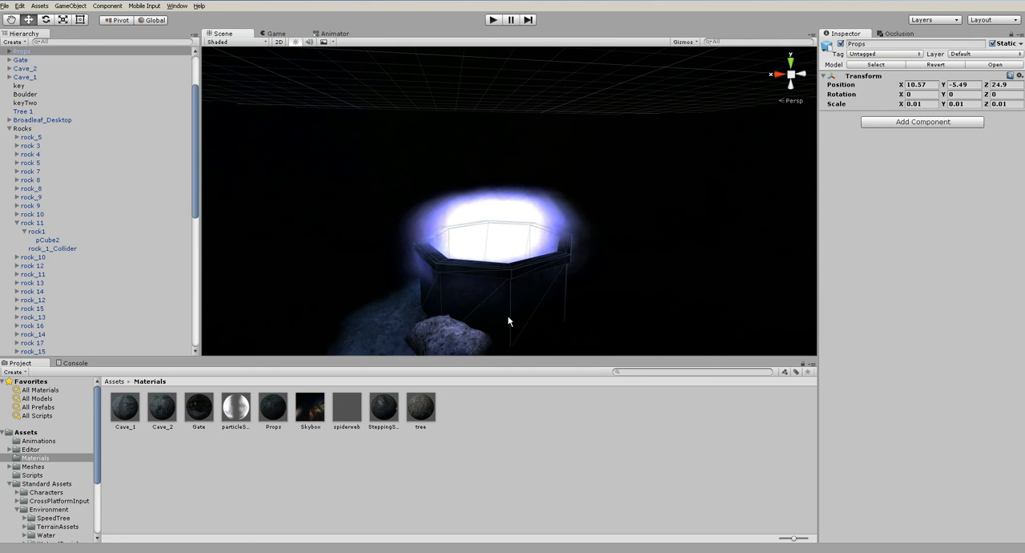
{"action": "left_click", "coordinate": [509, 219]}
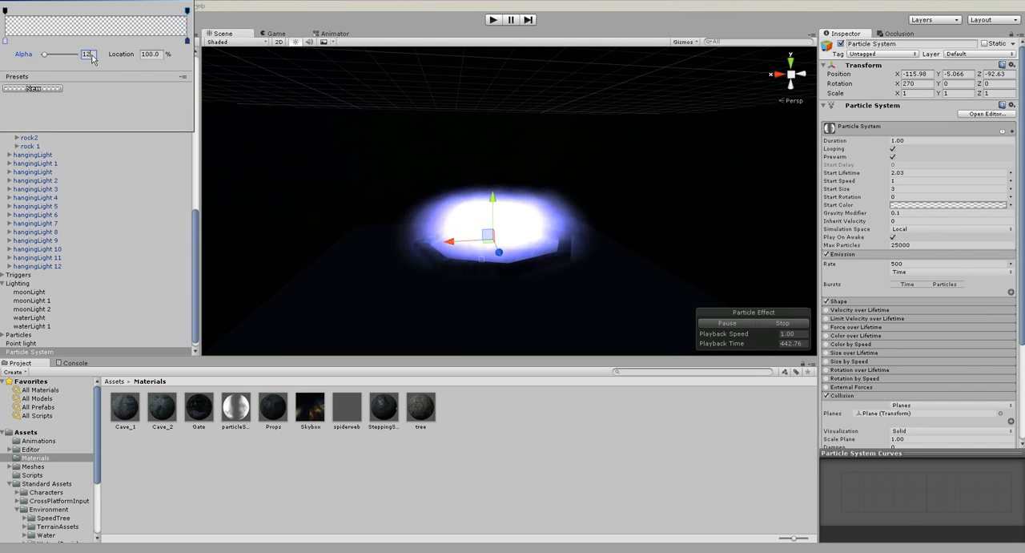
- Set the alpha of the particles' Start Color gradient to 4 at the start and 2 at the end
{"action": "type", "text": "2"}
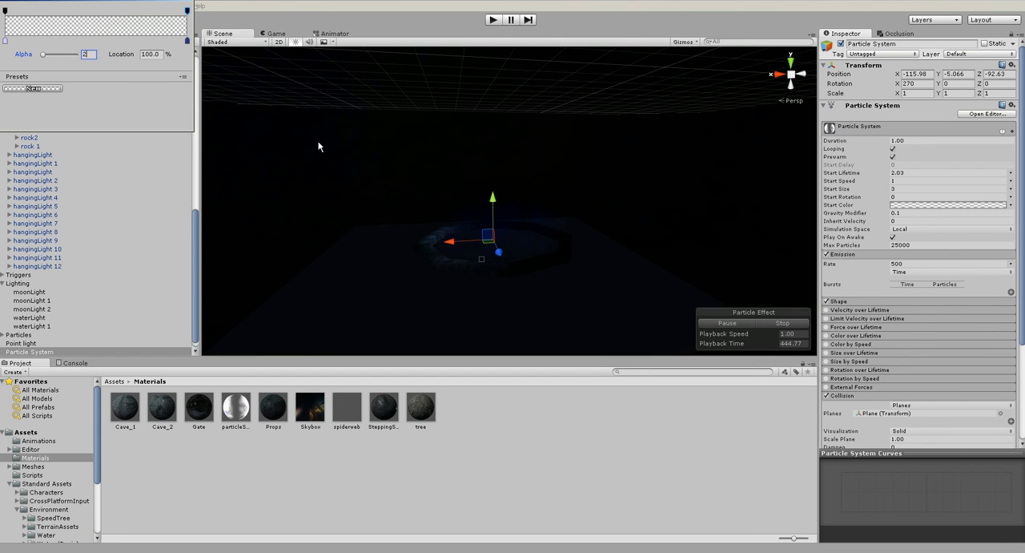
{"action": "scroll", "coordinate": [483, 211], "scroll_direction": "up", "scroll_amount": 3}
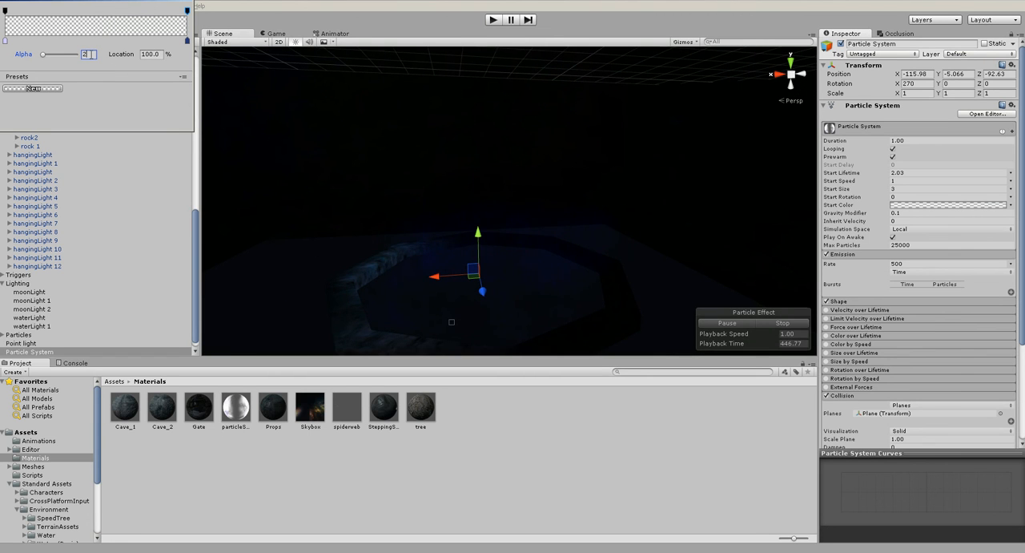
{"action": "type", "text": "3"}
{"action": "type", "text": "6"}
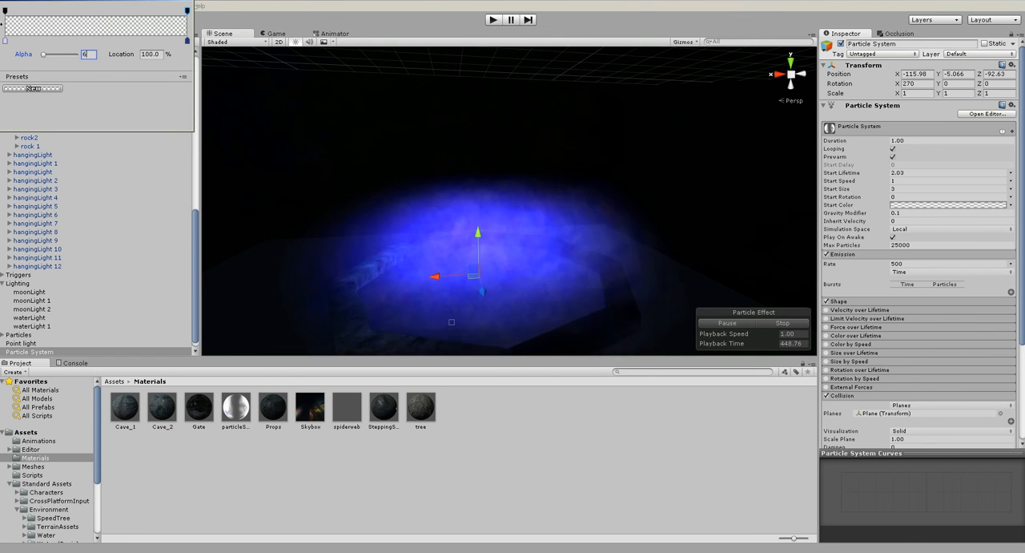
{"action": "type", "text": "2"}
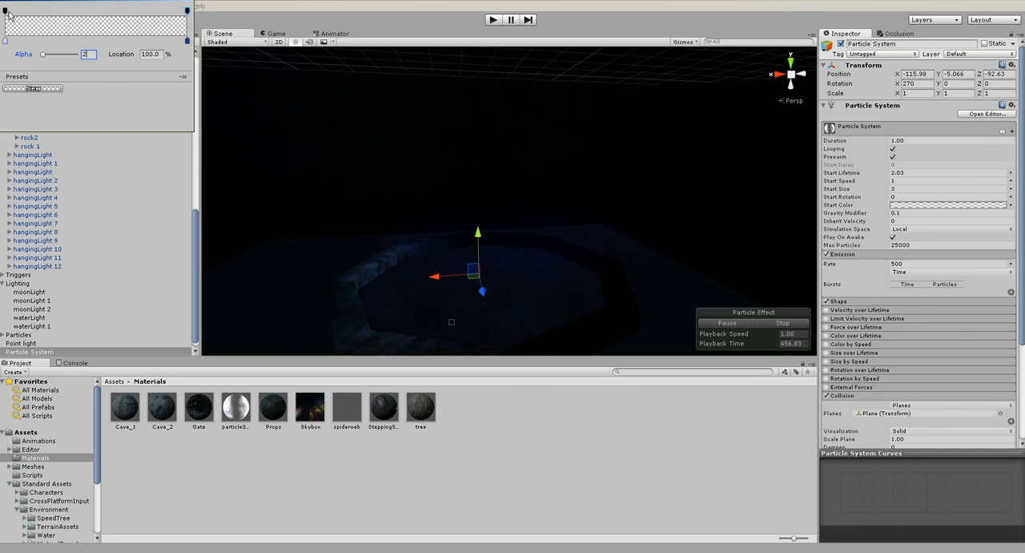
{"action": "left_click_drag", "start_coordinate": [45, 54], "coordinate": [45, 55]}
{"action": "type", "text": "5"}
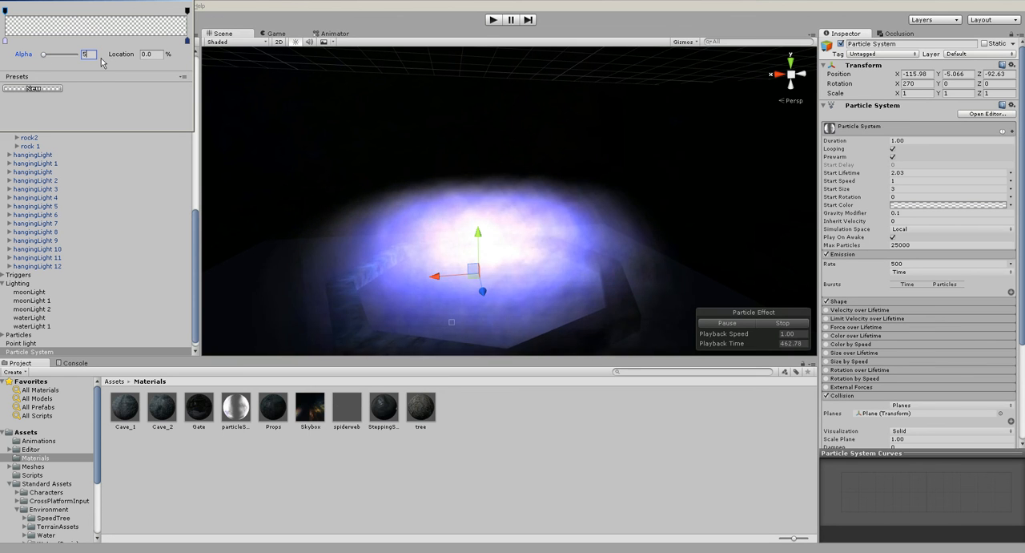
{"action": "type", "text": "4"}
{"action": "left_click", "coordinate": [714, 197]}
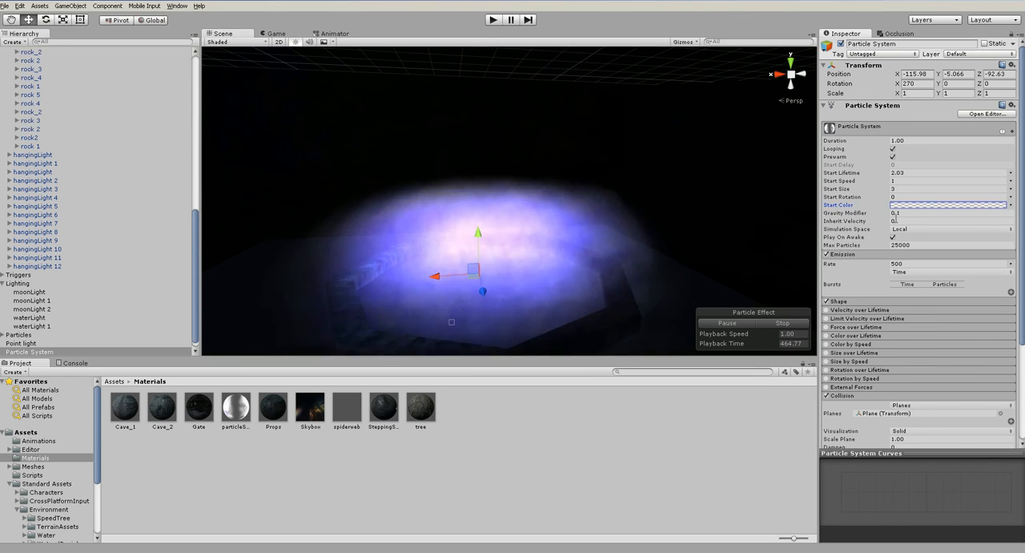
- Try particle Start Sizes of 5, 3 and 1, and set the Start Size to 2
{"action": "left_click", "coordinate": [903, 189]}
{"action": "type", "text": "5"}
{"action": "left_click_drag", "start_coordinate": [902, 190], "coordinate": [890, 191]}
{"action": "type", "text": "3"}
{"action": "type", "text": "1"}
{"action": "left_click_drag", "start_coordinate": [581, 260], "coordinate": [548, 240], "text": "alt"}
{"action": "left_click", "coordinate": [907, 191]}
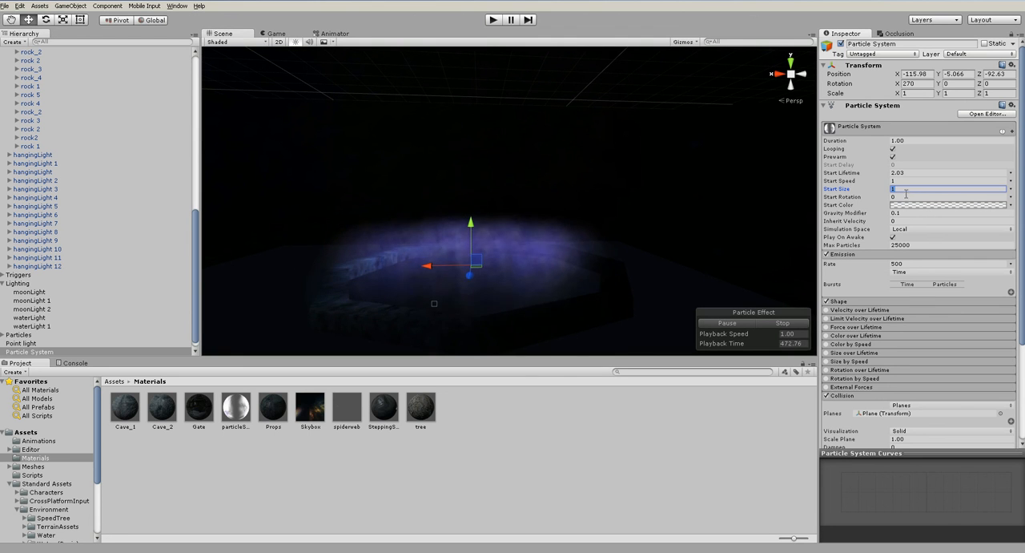
{"action": "type", "text": "2"}
{"action": "left_click_drag", "start_coordinate": [553, 232], "coordinate": [486, 136], "text": "alt"}
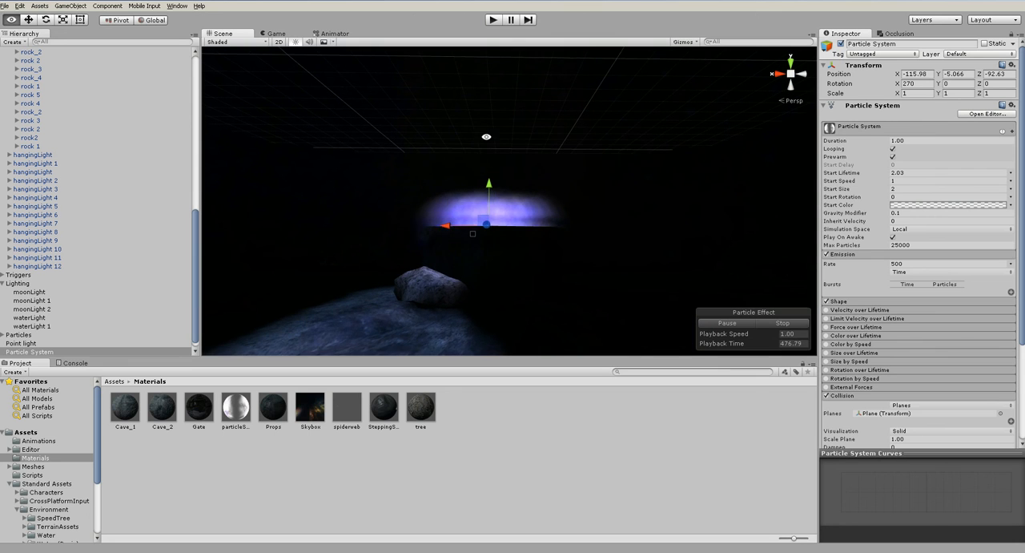
- Delete the well's Particle System and its collision Plane from the scene
{"action": "key", "text": "Delete"}
{"action": "left_click_drag", "start_coordinate": [478, 232], "coordinate": [490, 314], "text": "alt"}
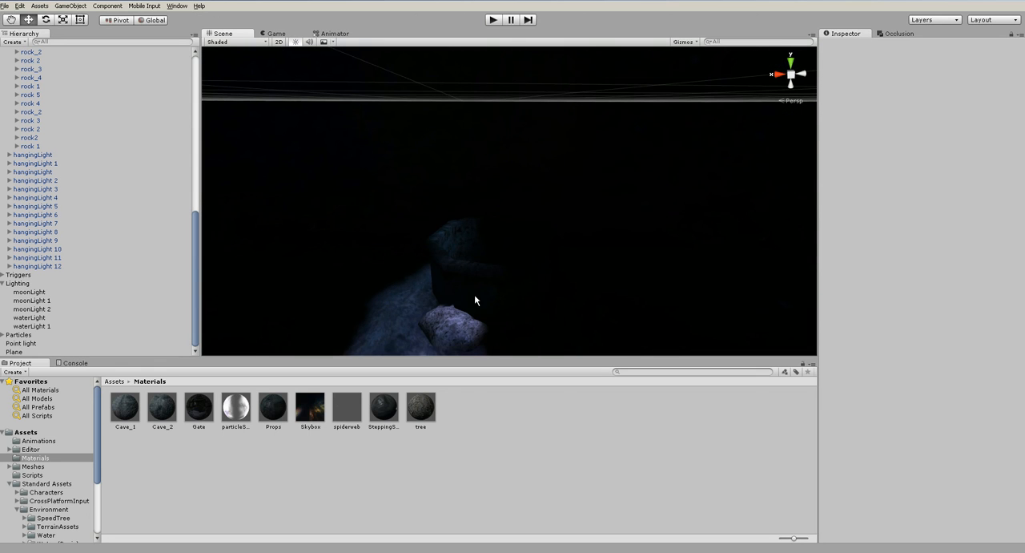
{"action": "left_click", "coordinate": [467, 286]}
{"action": "scroll", "coordinate": [76, 304], "scroll_direction": "down", "scroll_amount": 10}
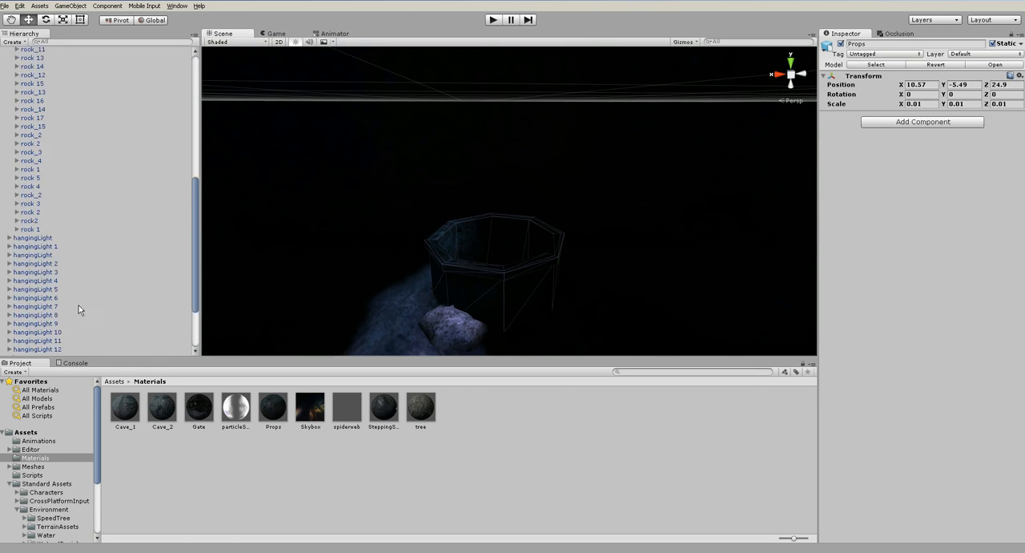
{"action": "left_click", "coordinate": [22, 343]}
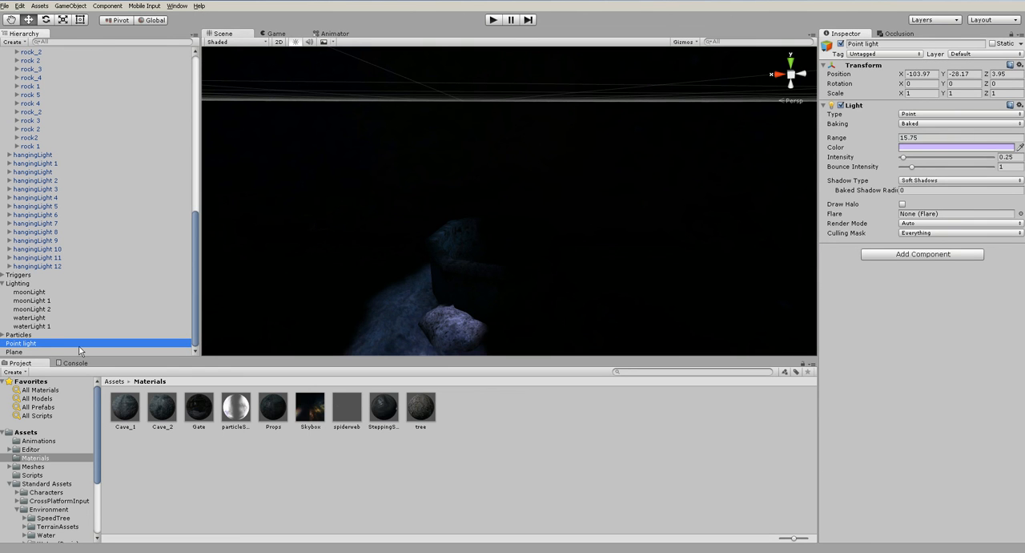
{"action": "left_click", "coordinate": [318, 308]}
{"action": "left_click", "coordinate": [318, 308]}
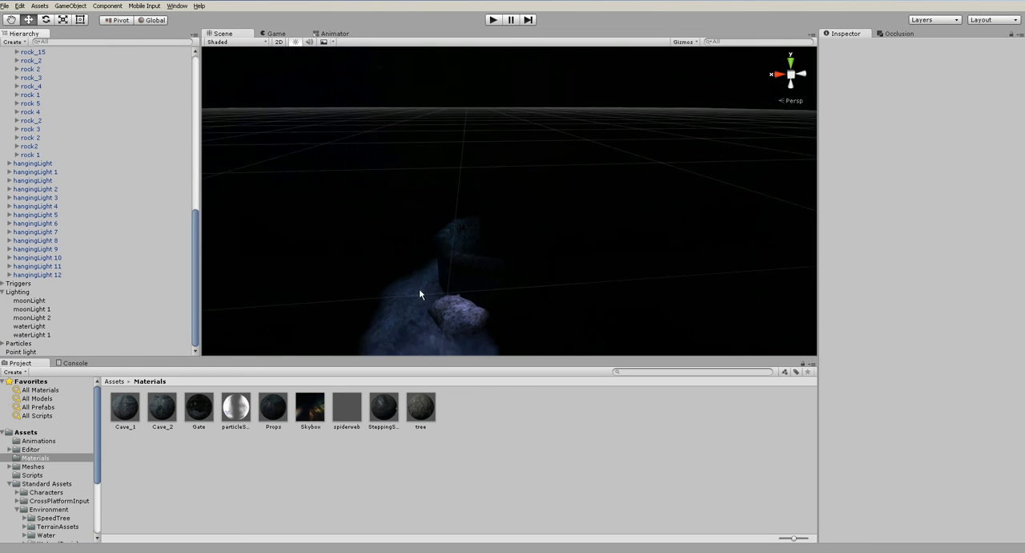
- Examine the violet point lights along the stairway tunnel and frame Point light 3
{"action": "scroll", "coordinate": [403, 273], "scroll_direction": "down", "scroll_amount": 10}
{"action": "left_click_drag", "start_coordinate": [430, 237], "coordinate": [586, 294], "text": "alt"}
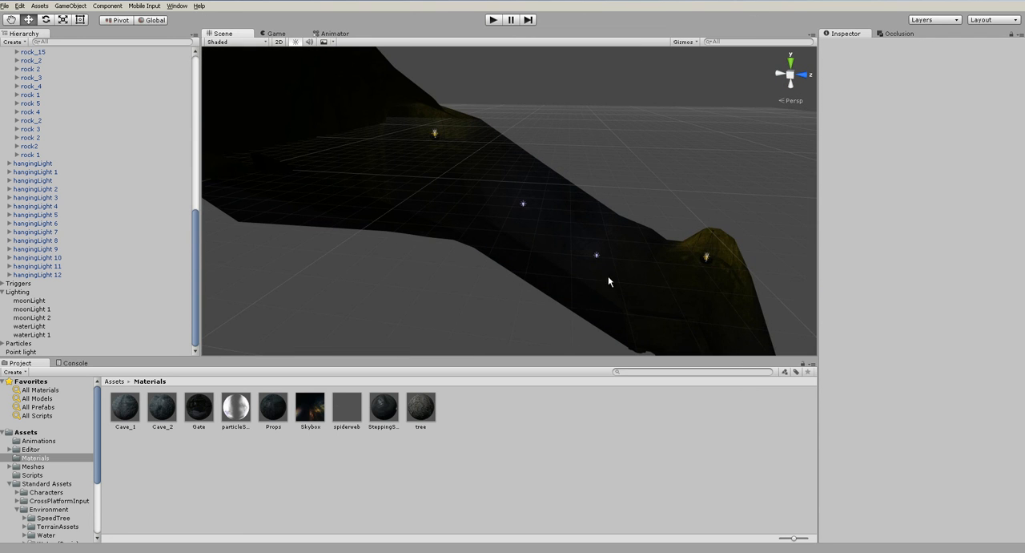
{"action": "left_click", "coordinate": [596, 254]}
{"action": "left_click_drag", "start_coordinate": [555, 243], "coordinate": [638, 291], "text": "alt"}
{"action": "middle_click_drag", "start_coordinate": [597, 269], "coordinate": [439, 145]}
{"action": "left_click", "coordinate": [442, 178]}
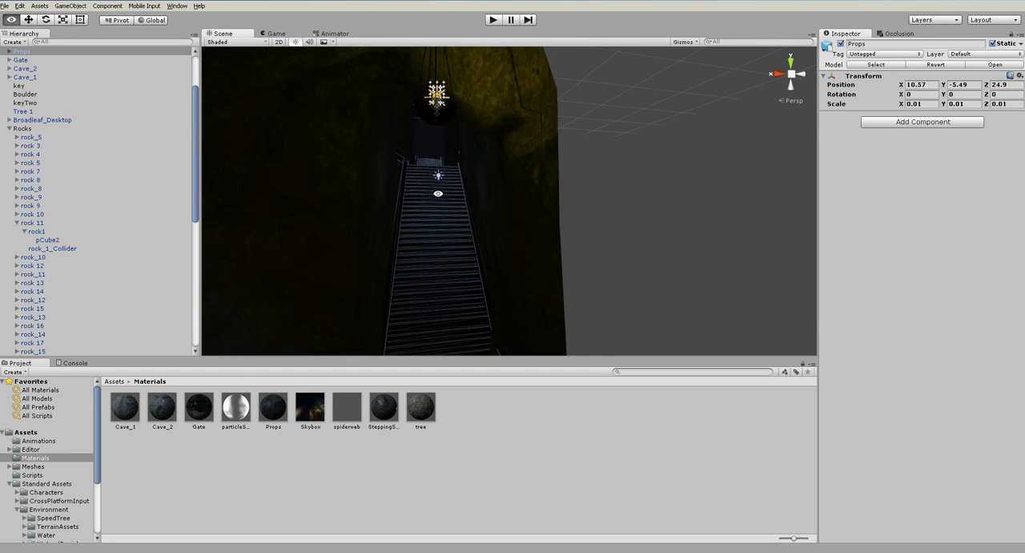
{"action": "left_click_drag", "start_coordinate": [442, 178], "coordinate": [453, 182], "text": "alt"}
{"action": "left_click", "coordinate": [446, 168]}
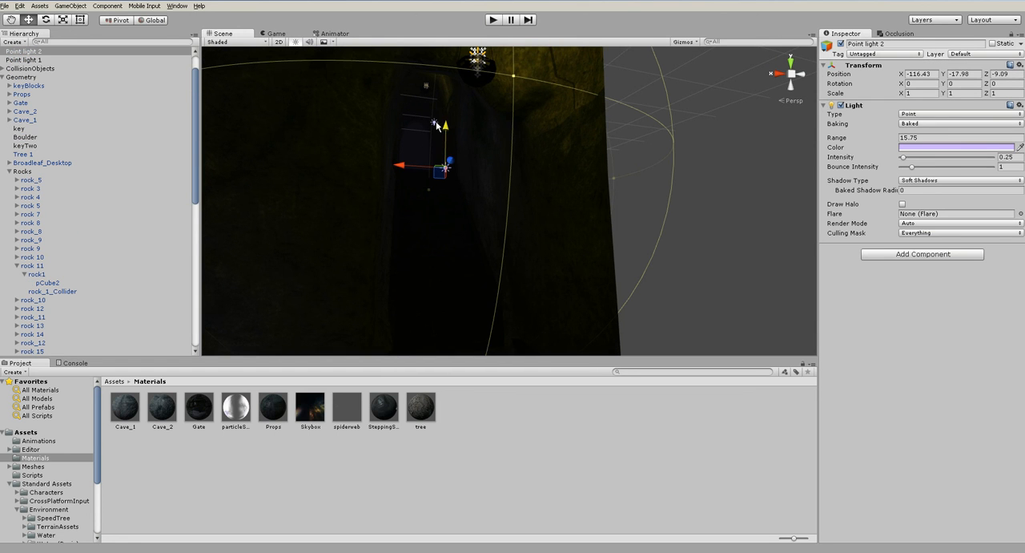
{"action": "left_click", "coordinate": [433, 124]}
{"action": "key", "text": "f"}
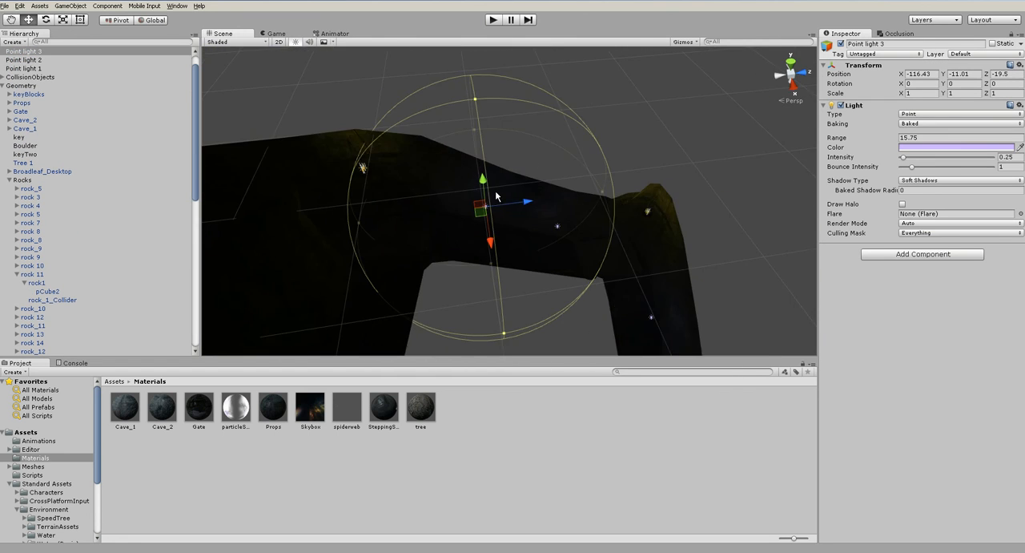
- Place a copy of the violet point light further along the tunnel towards the well
{"action": "middle_click_drag", "start_coordinate": [490, 223], "coordinate": [591, 231]}
{"action": "left_click_drag", "start_coordinate": [604, 226], "coordinate": [424, 183]}
{"action": "left_click_drag", "start_coordinate": [510, 232], "coordinate": [314, 159], "text": "alt"}
{"action": "key", "text": "f"}
{"action": "left_click_drag", "start_coordinate": [625, 276], "coordinate": [527, 236], "text": "alt"}
{"action": "scroll", "coordinate": [519, 198], "scroll_direction": "up", "scroll_amount": 10}
{"action": "left_click_drag", "start_coordinate": [486, 207], "coordinate": [478, 205]}
{"action": "left_click_drag", "start_coordinate": [500, 166], "coordinate": [500, 160]}
{"action": "left_click_drag", "start_coordinate": [479, 197], "coordinate": [472, 198]}
{"action": "left_click_drag", "start_coordinate": [519, 243], "coordinate": [429, 215], "text": "alt"}
- Duplicate the point light twice more along the tunnel, placing the last copy at X -116.03, Y -1.53, Z -70.02
{"action": "key", "text": "ctrl+d"}
{"action": "left_click_drag", "start_coordinate": [526, 263], "coordinate": [618, 231], "text": "alt"}
{"action": "middle_click_drag", "start_coordinate": [443, 225], "coordinate": [551, 246]}
{"action": "left_click_drag", "start_coordinate": [551, 246], "coordinate": [441, 231]}
{"action": "key", "text": "ctrl+d"}
{"action": "left_click_drag", "start_coordinate": [389, 195], "coordinate": [244, 151]}
{"action": "scroll", "coordinate": [464, 240], "scroll_direction": "down", "scroll_amount": 8}
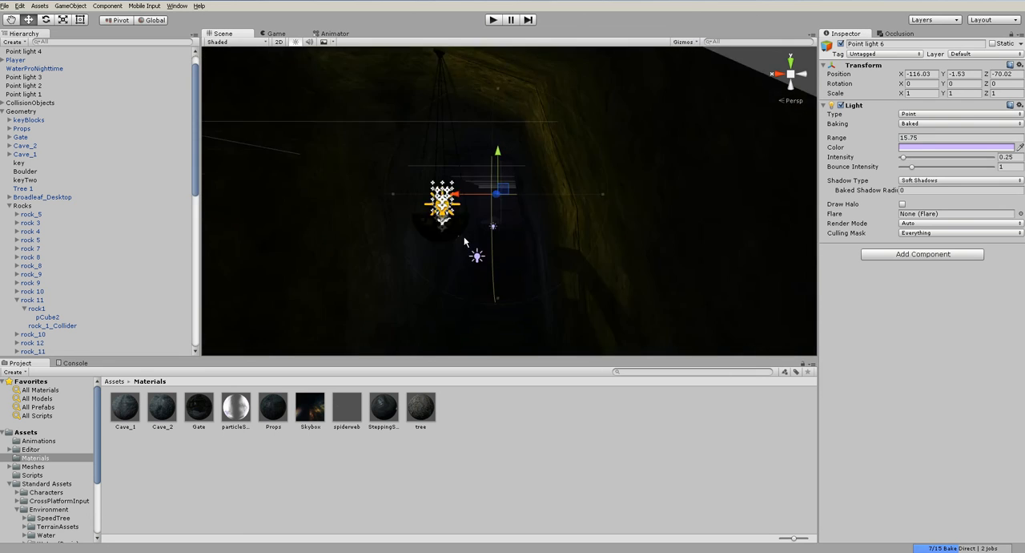
- Inspect the new point lights from outside and inside the tunnel
{"action": "left_click", "coordinate": [633, 270]}
{"action": "left_click_drag", "start_coordinate": [633, 269], "coordinate": [497, 264], "text": "alt"}
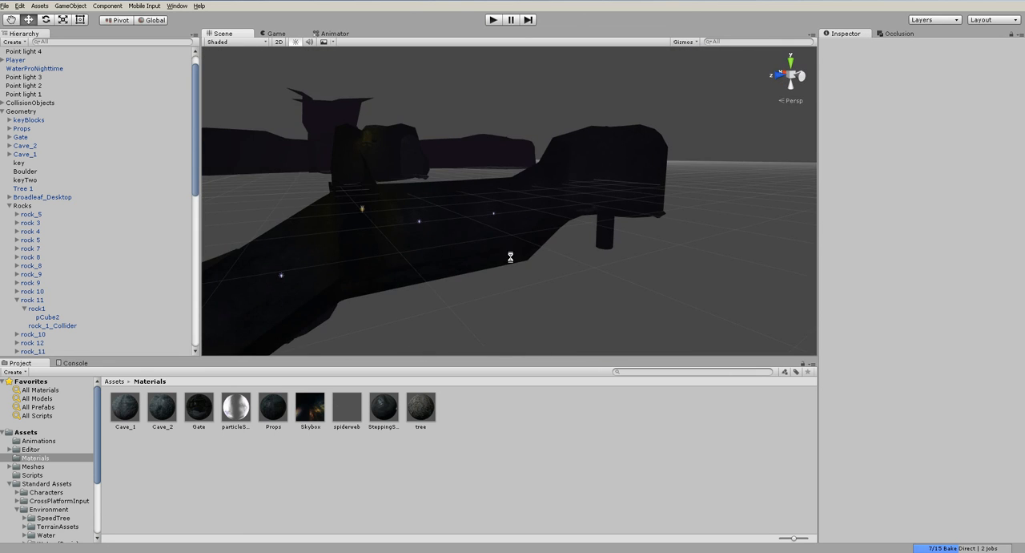
{"action": "scroll", "coordinate": [510, 258], "scroll_direction": "up", "scroll_amount": 5}
{"action": "left_click_drag", "start_coordinate": [430, 262], "coordinate": [633, 231], "text": "alt"}
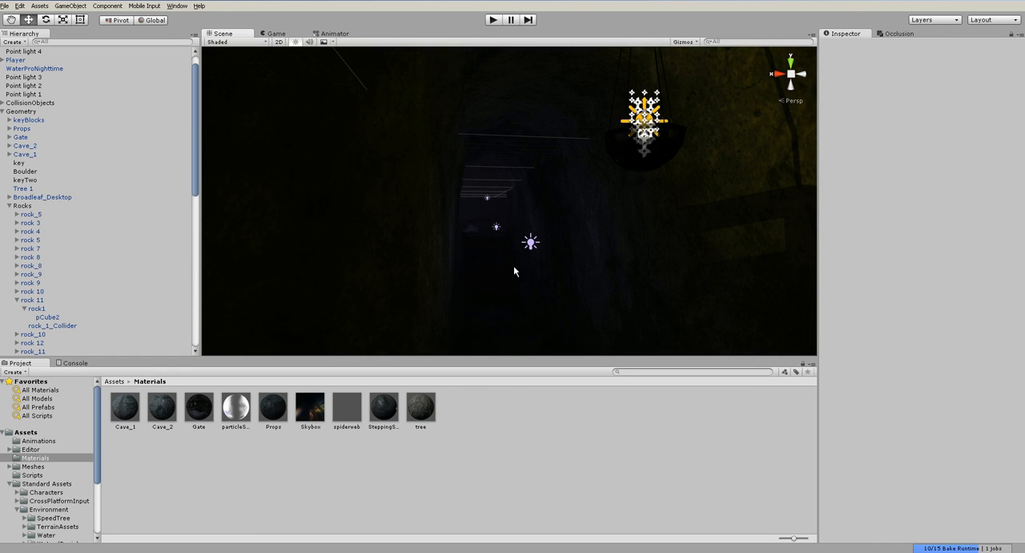
- Browse the Standard Assets particle system prefabs and examine the Flare prefab and its sub-emitters
{"action": "scroll", "coordinate": [85, 469], "scroll_direction": "down", "scroll_amount": 3}
{"action": "scroll", "coordinate": [59, 489], "scroll_direction": "down", "scroll_amount": 1}
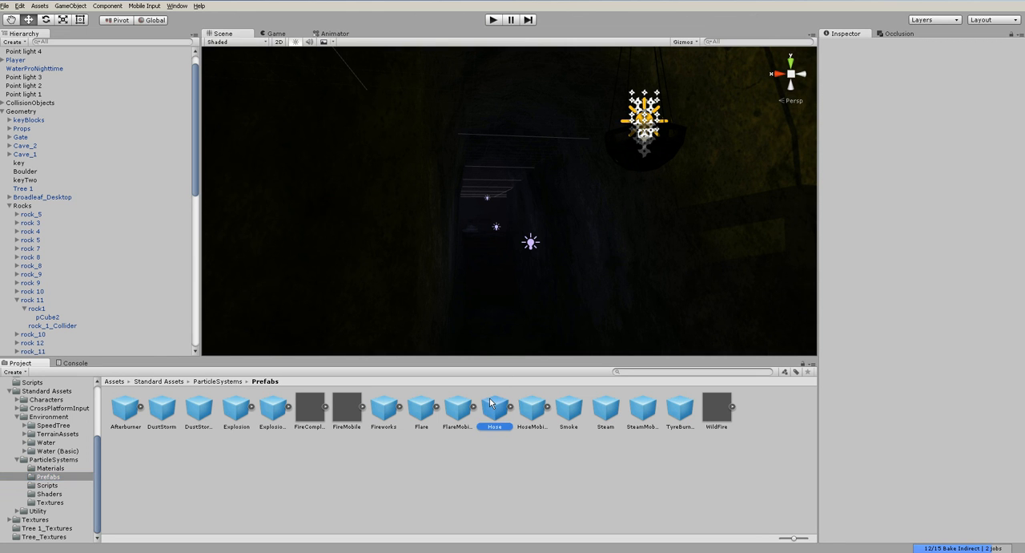
{"action": "left_click", "coordinate": [443, 471]}
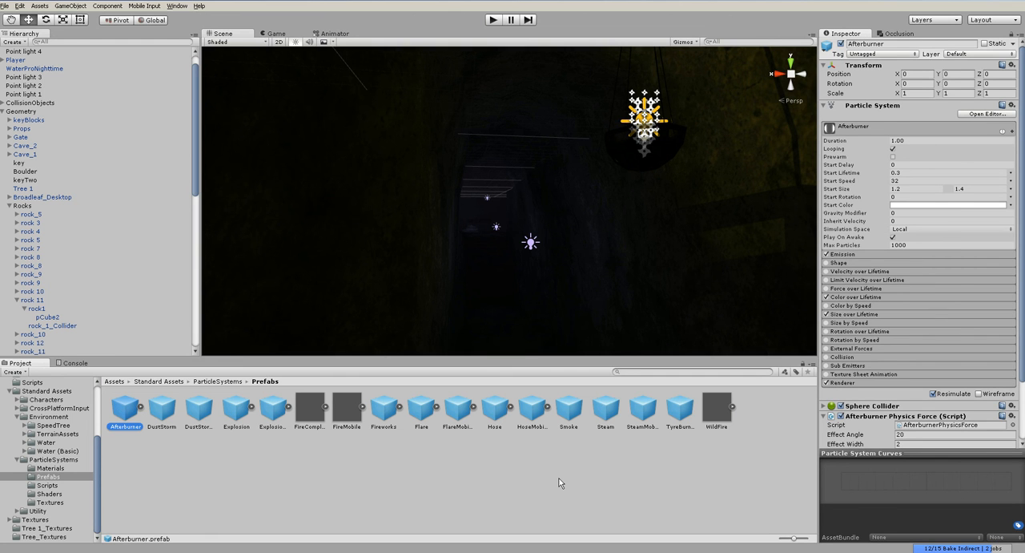
{"action": "left_click", "coordinate": [437, 407]}
{"action": "left_click", "coordinate": [421, 408]}
{"action": "scroll", "coordinate": [502, 332], "scroll_direction": "down", "scroll_amount": 5}
{"action": "left_click_drag", "start_coordinate": [502, 331], "coordinate": [582, 357], "text": "alt"}
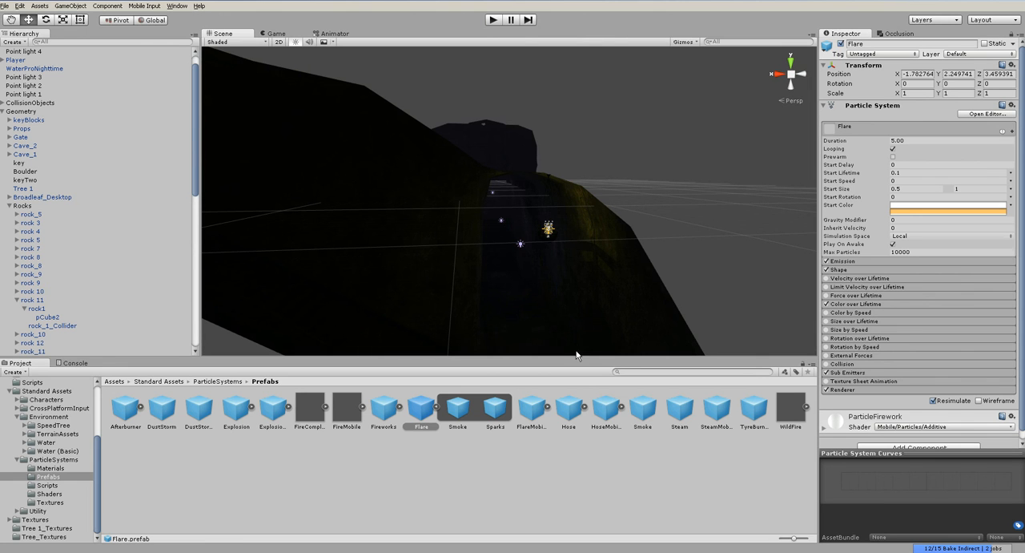